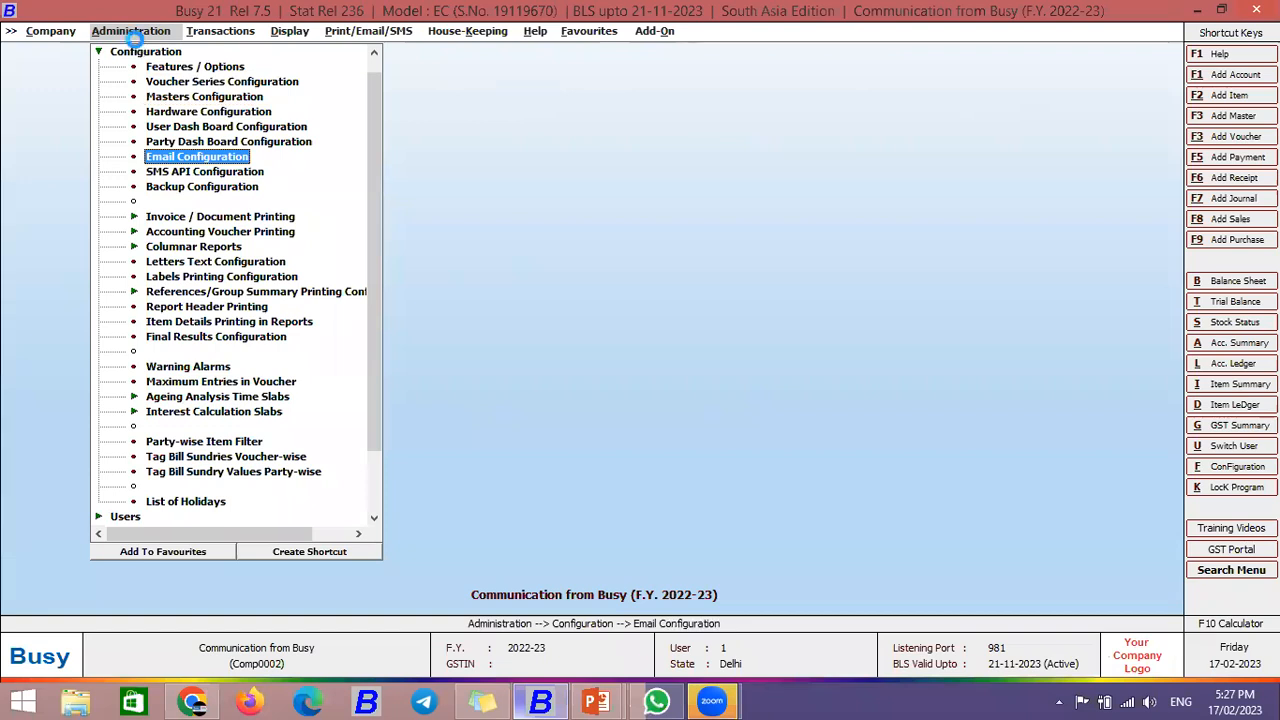
Step: In Email Configuration, try the Outlook and Outlook Express options, then choose Send Directly via SMTP
key(Return)
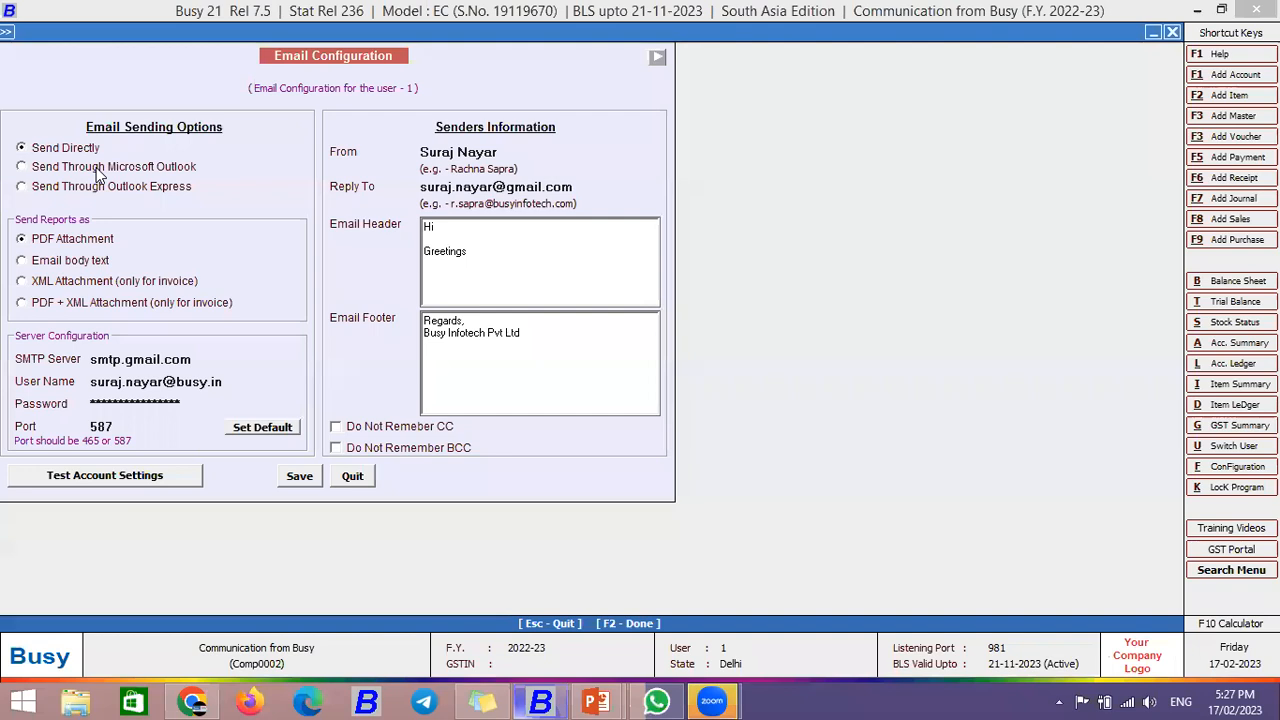
click(96, 167)
click(89, 187)
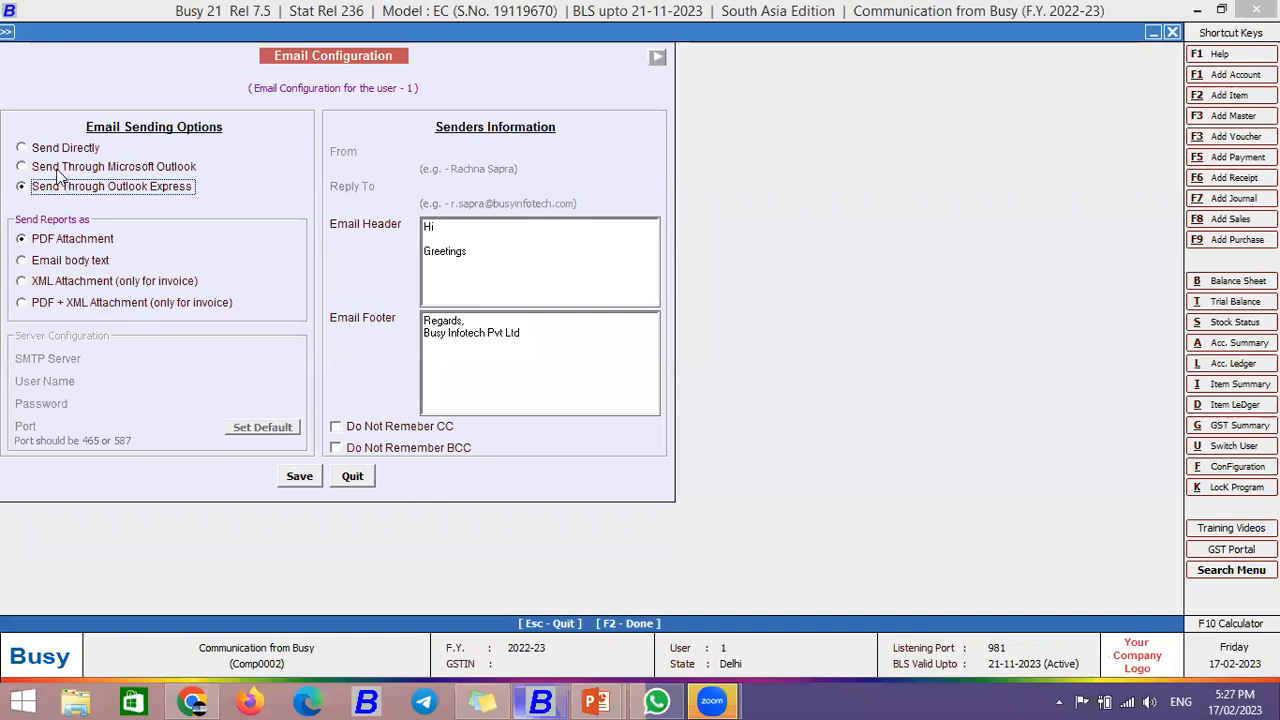
click(58, 169)
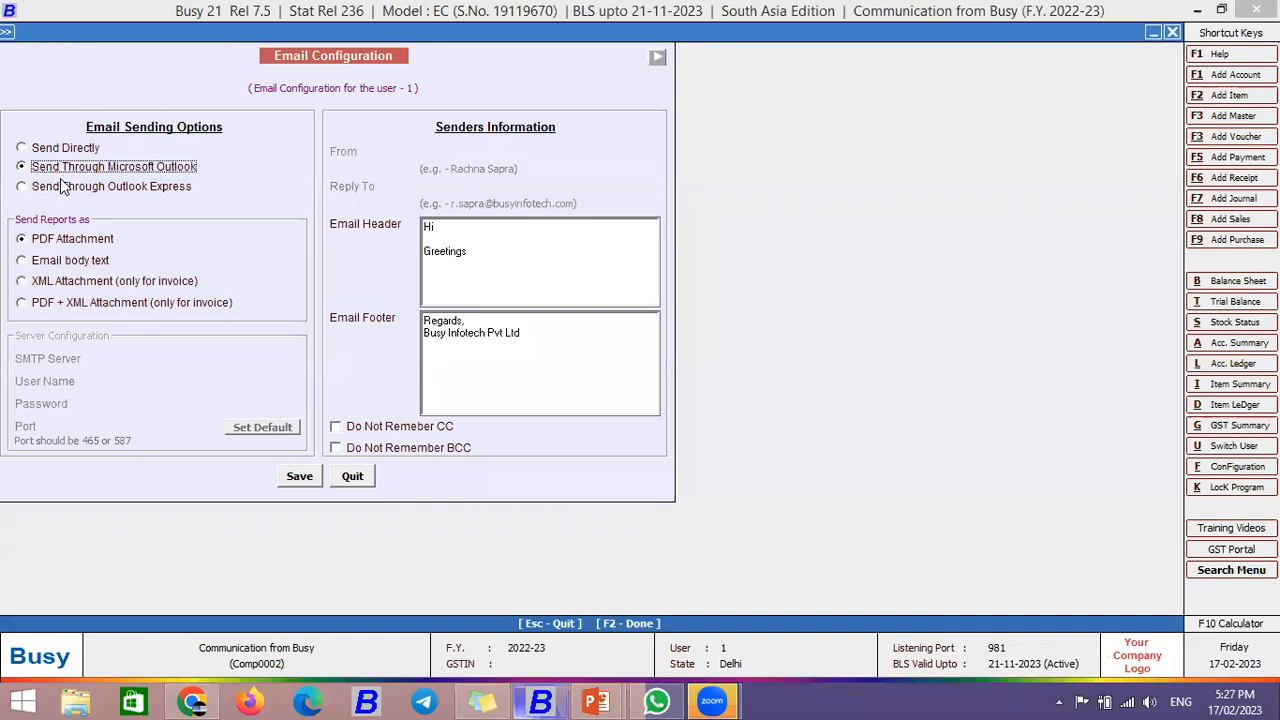
click(78, 190)
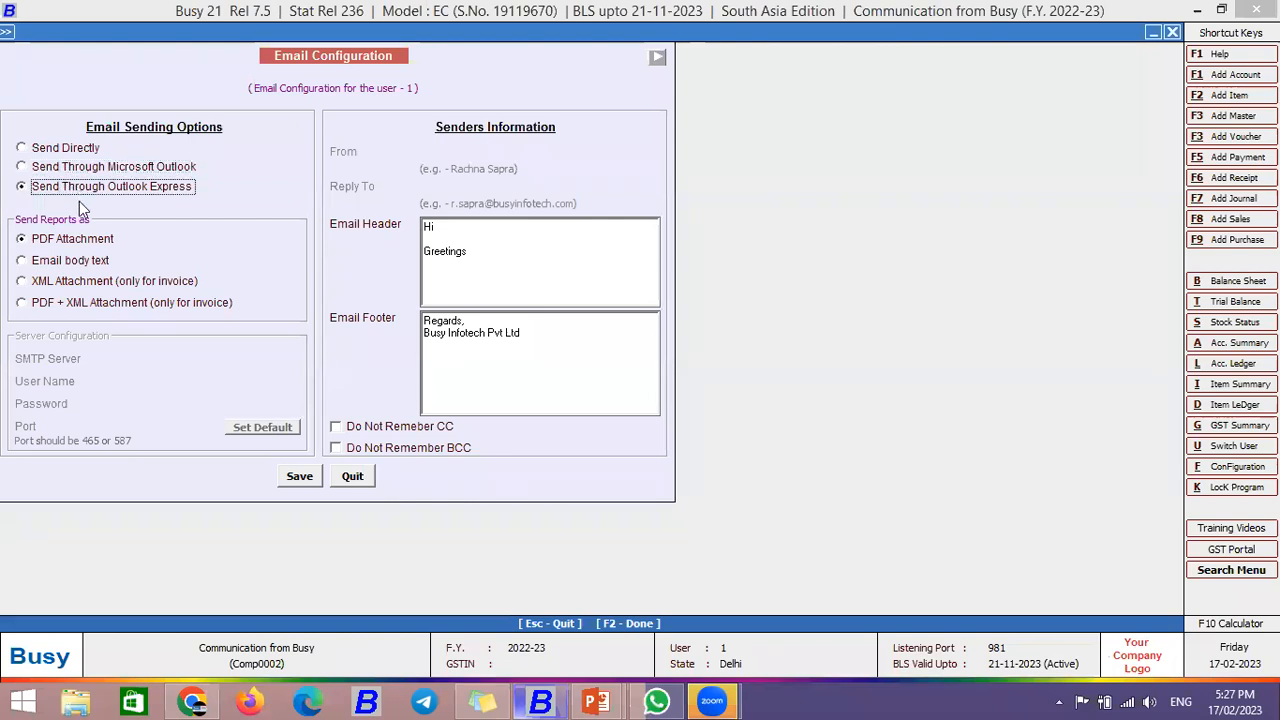
click(64, 150)
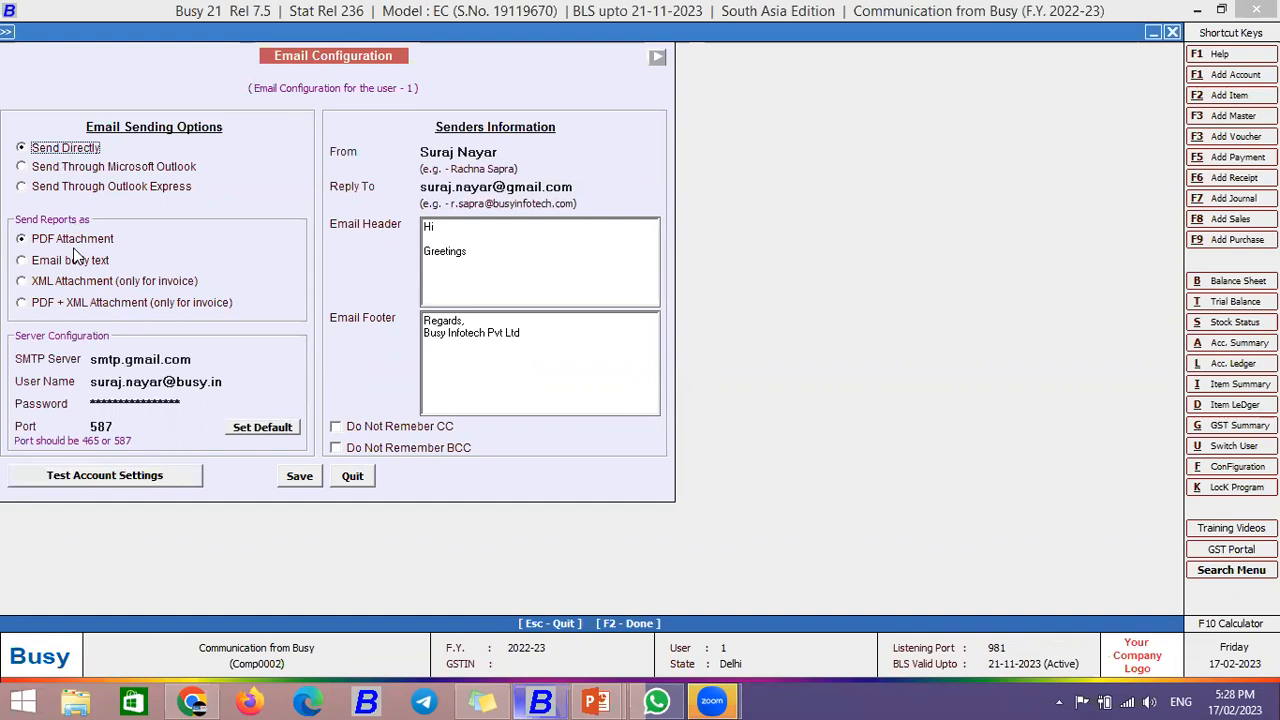
Step: Try each Send Reports as format, then settle back on PDF Attachment
click(44, 262)
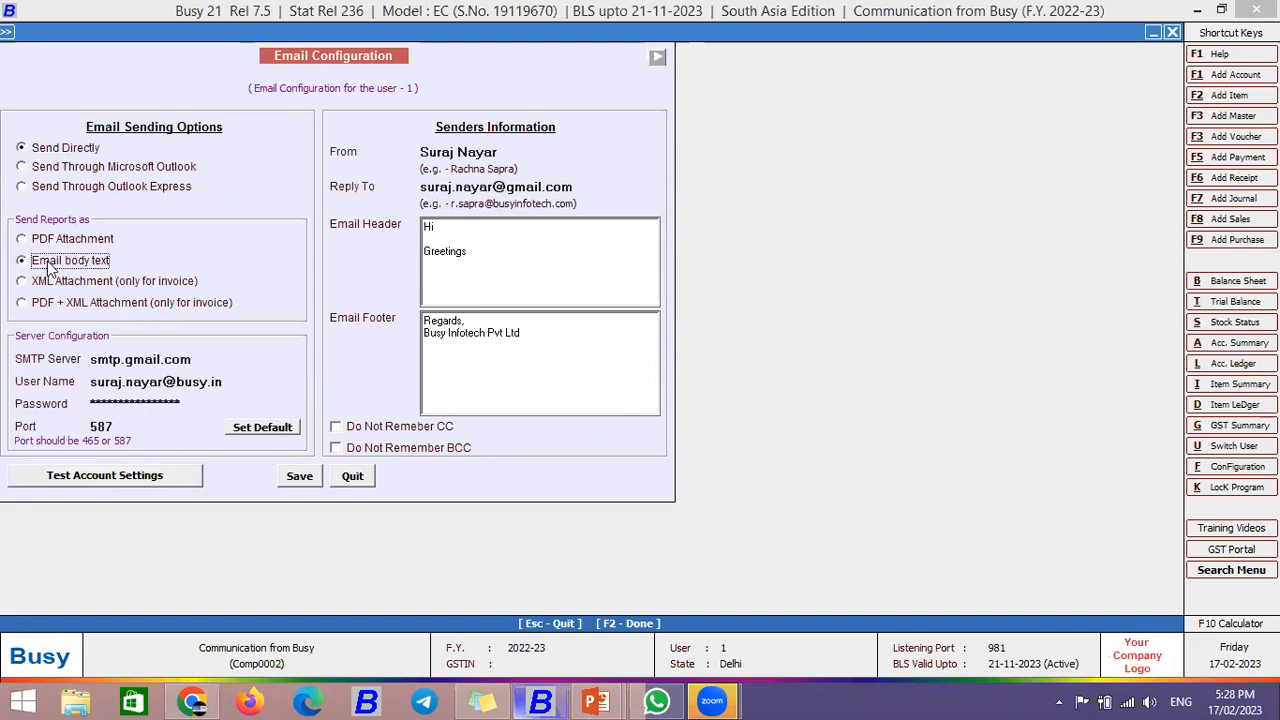
click(55, 241)
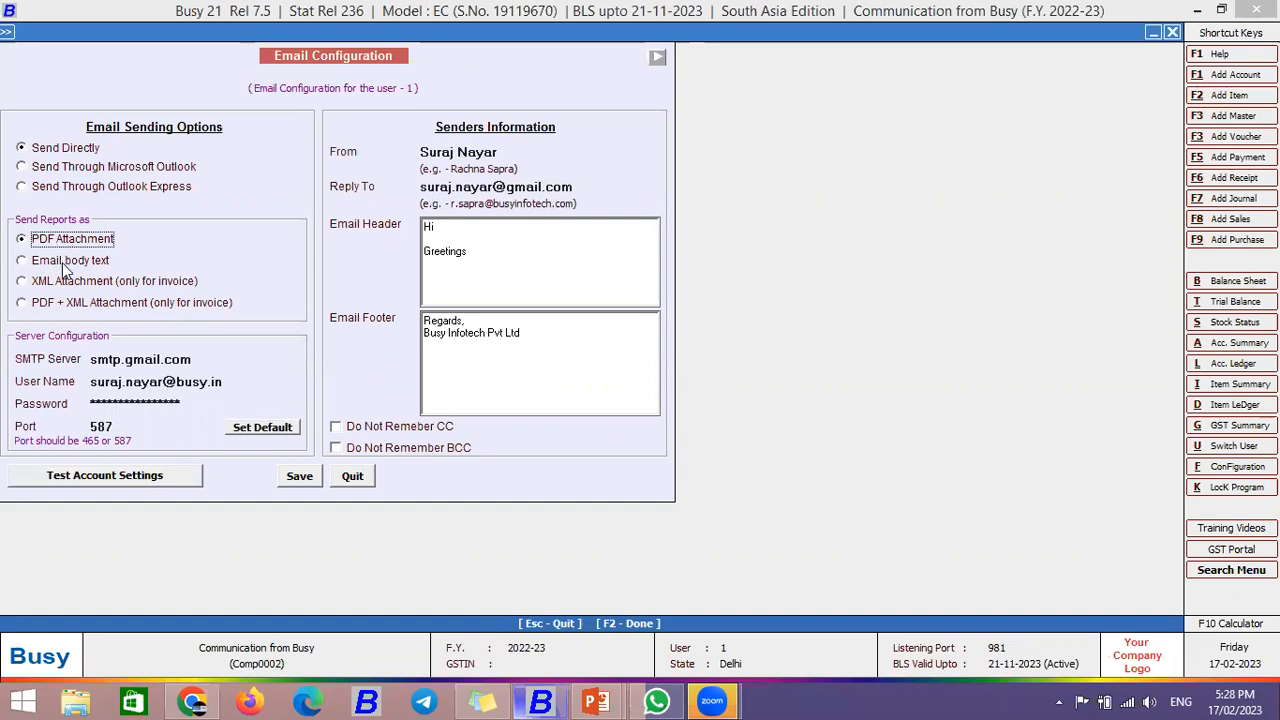
click(64, 264)
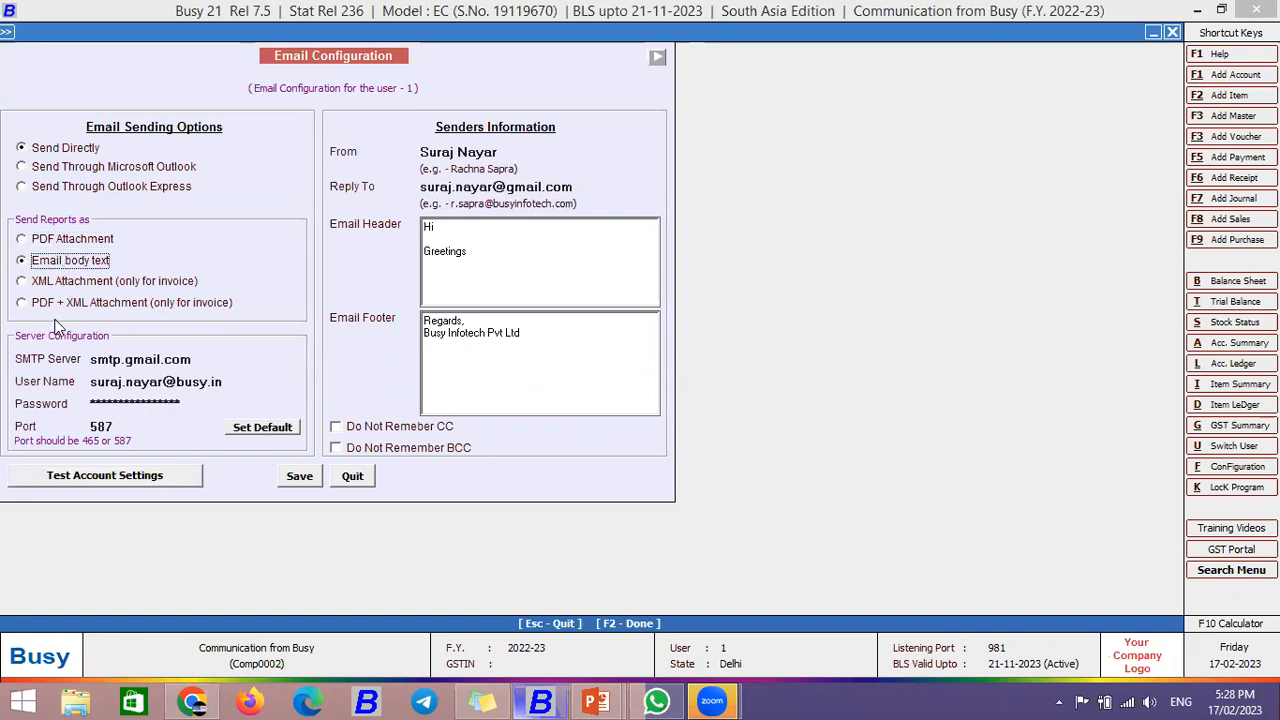
click(66, 284)
click(71, 310)
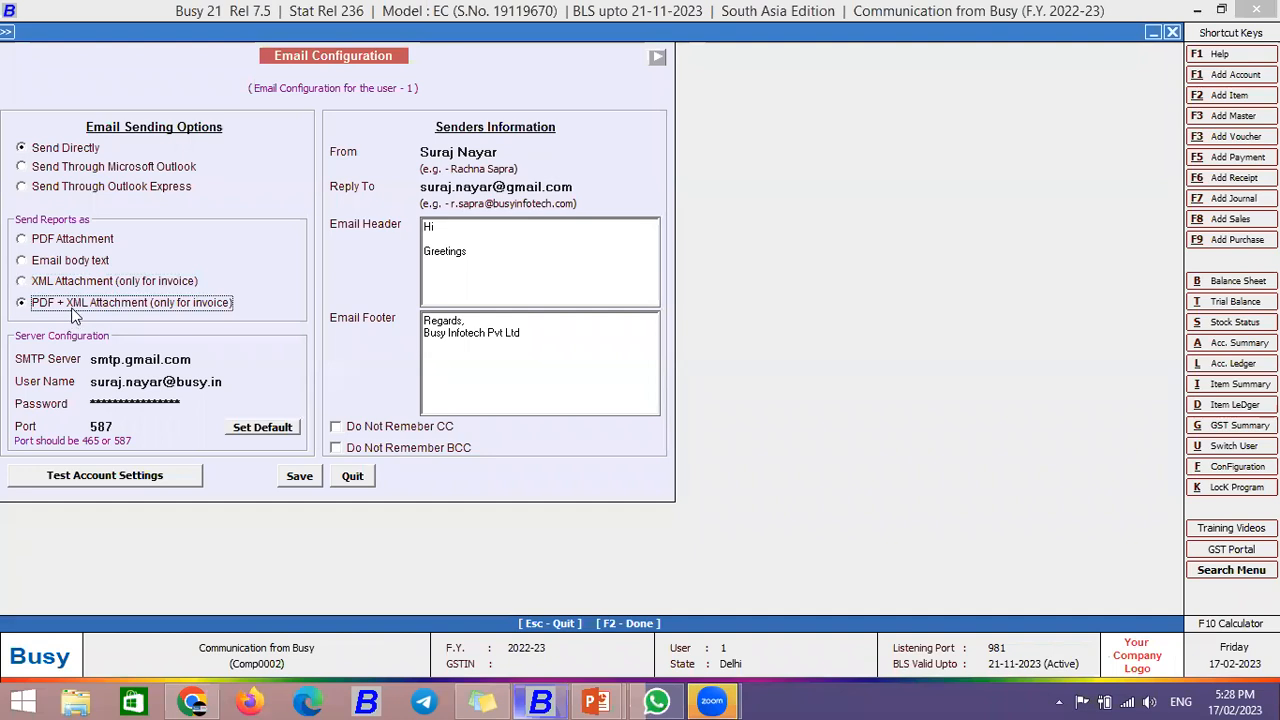
click(56, 242)
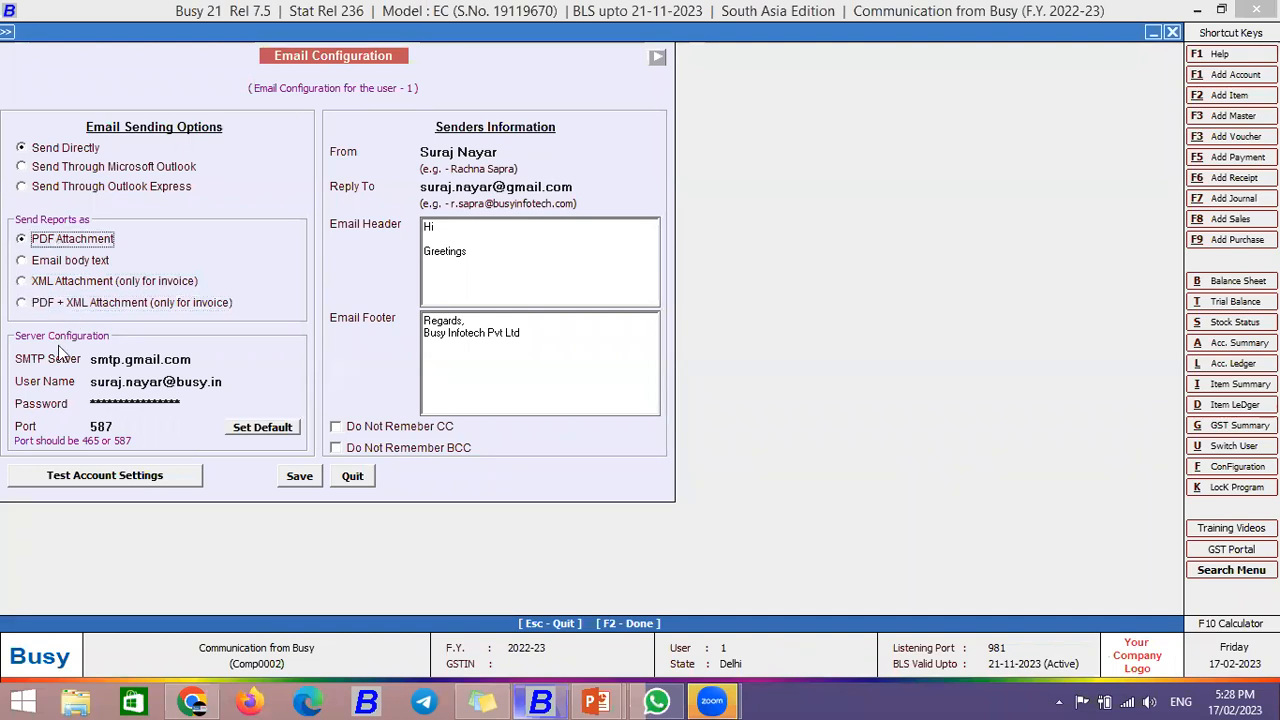
Step: Select the SMTP Server address and bring the Gmail inbox in Chrome to the front
click(198, 360)
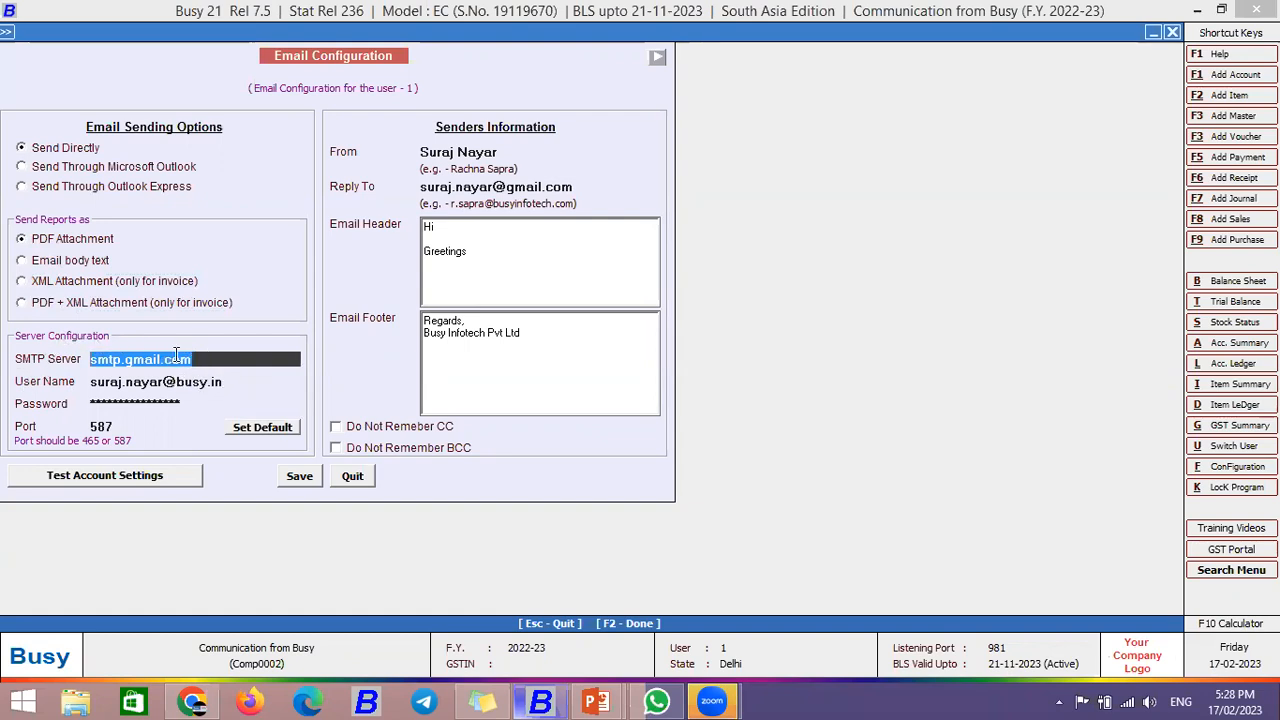
click(207, 359)
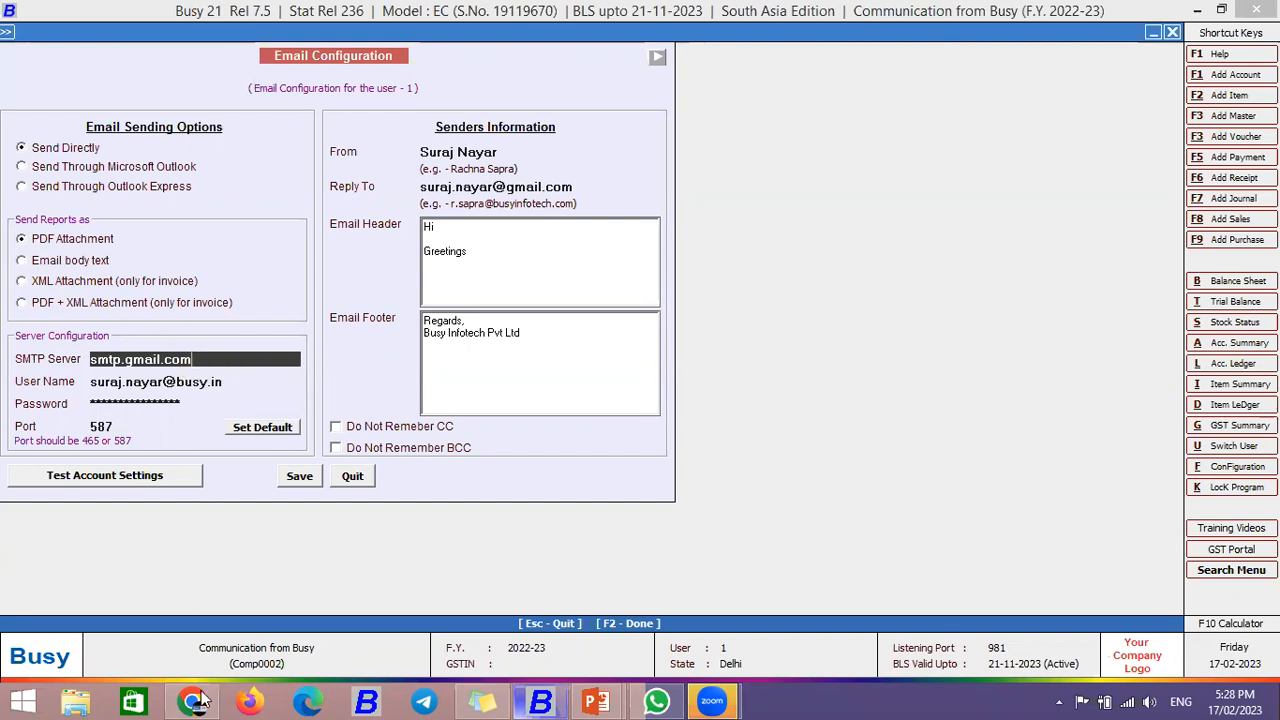
click(281, 624)
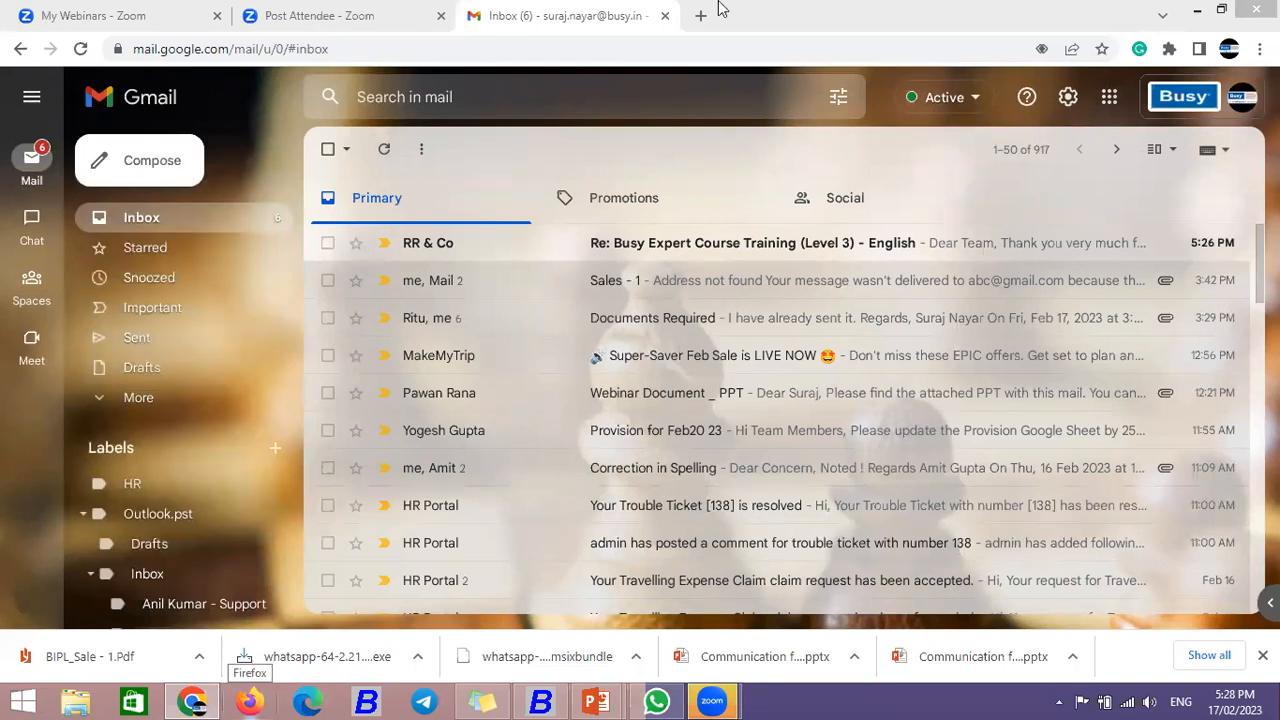
Step: Search Google for 'yahoo smtp server' in a new tab and pick out the Yahoo SMTP address
key(ctrl+t)
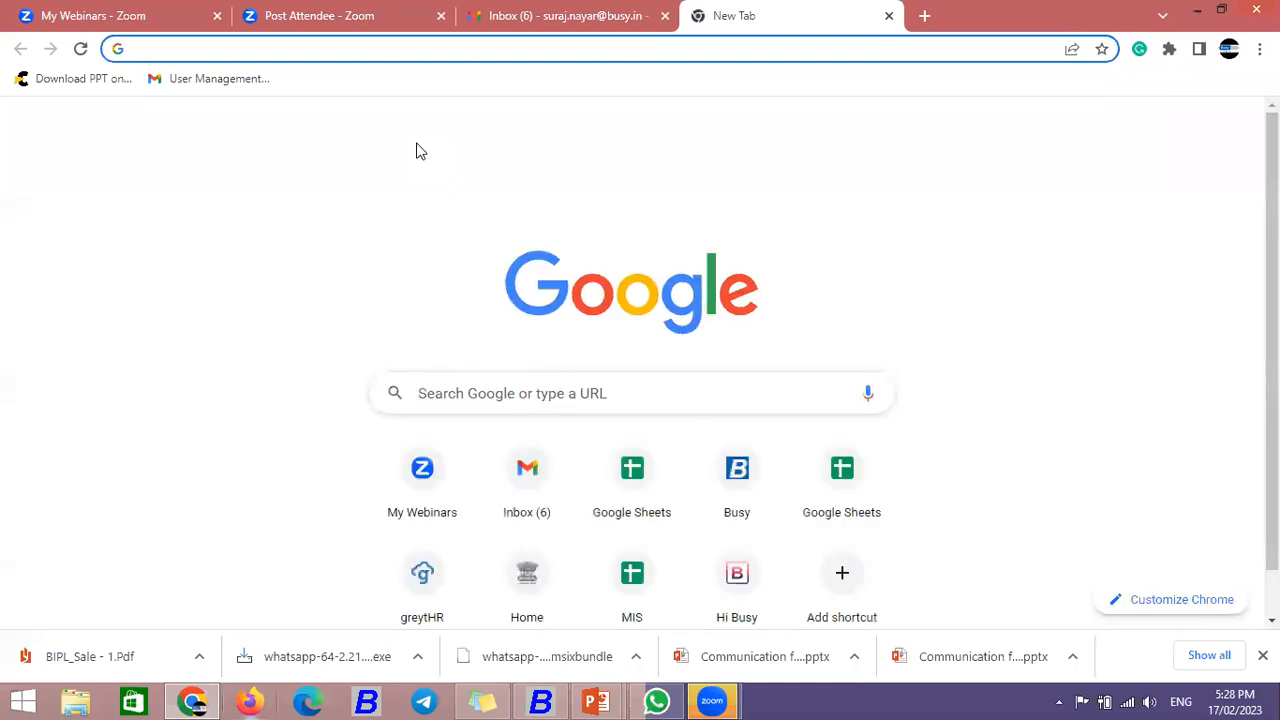
text(yaho)
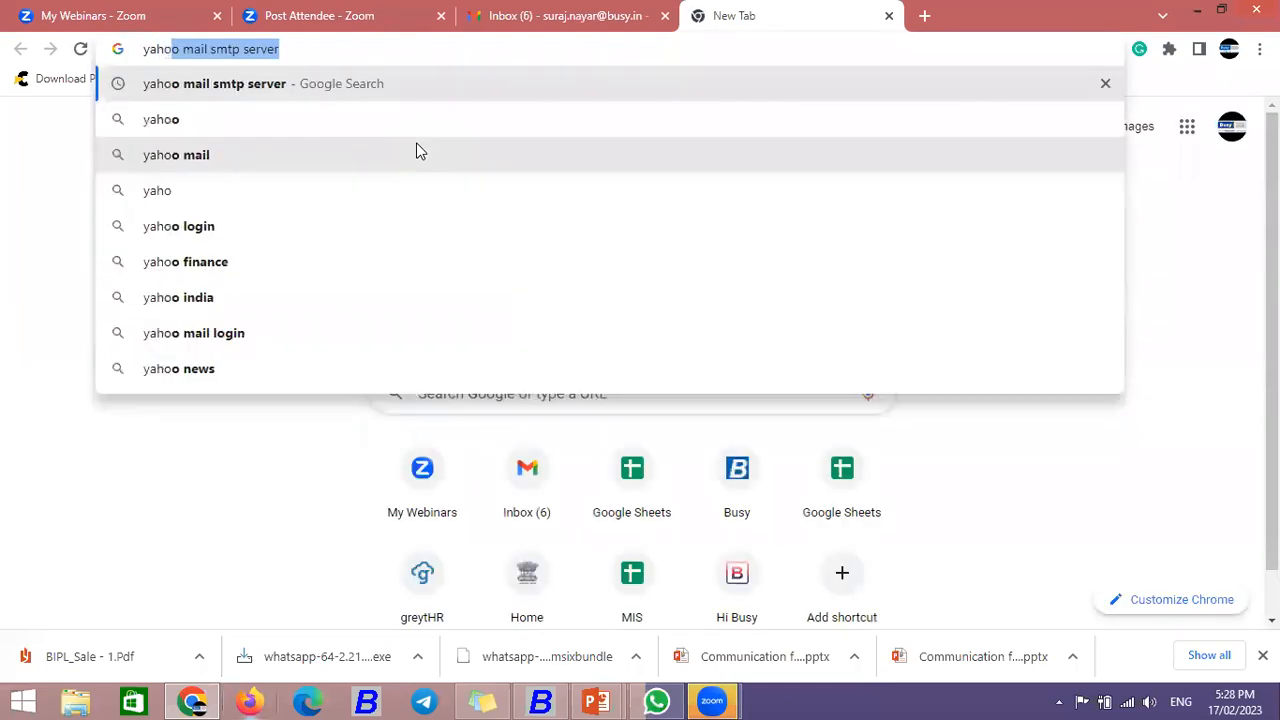
text(o smtp)
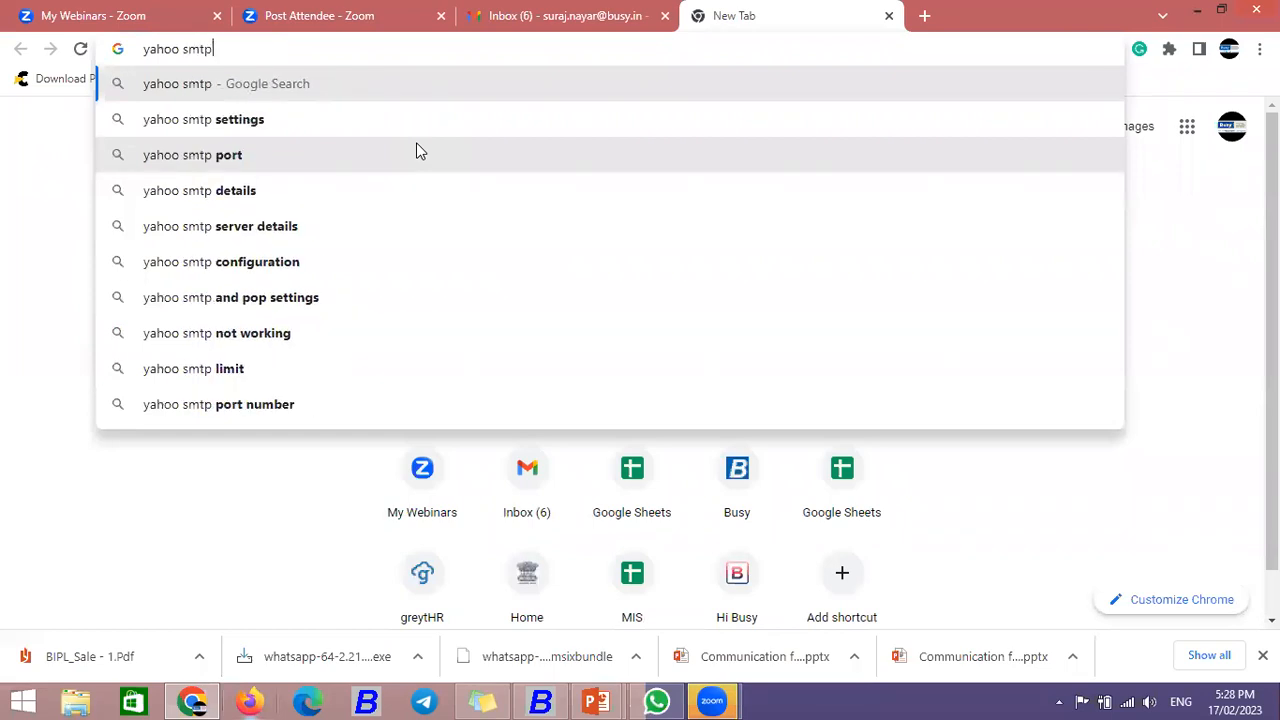
text( server)
key(Return)
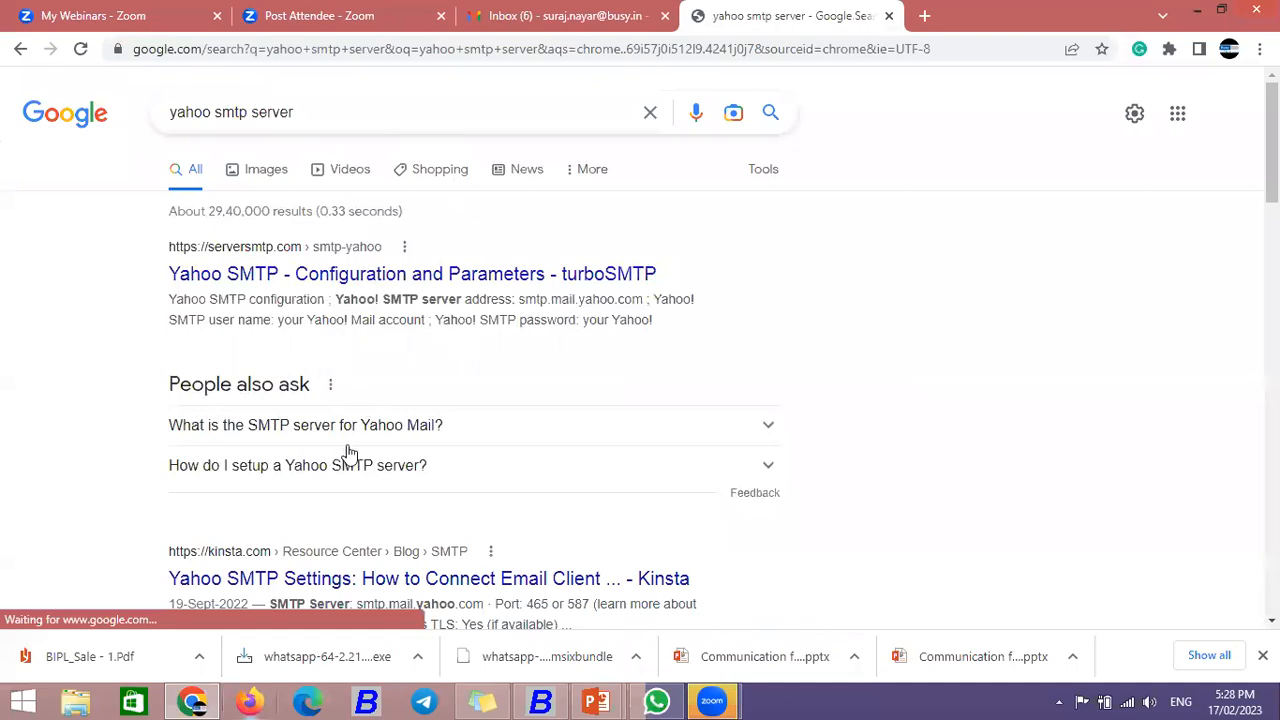
scroll(360, 380, down, 3)
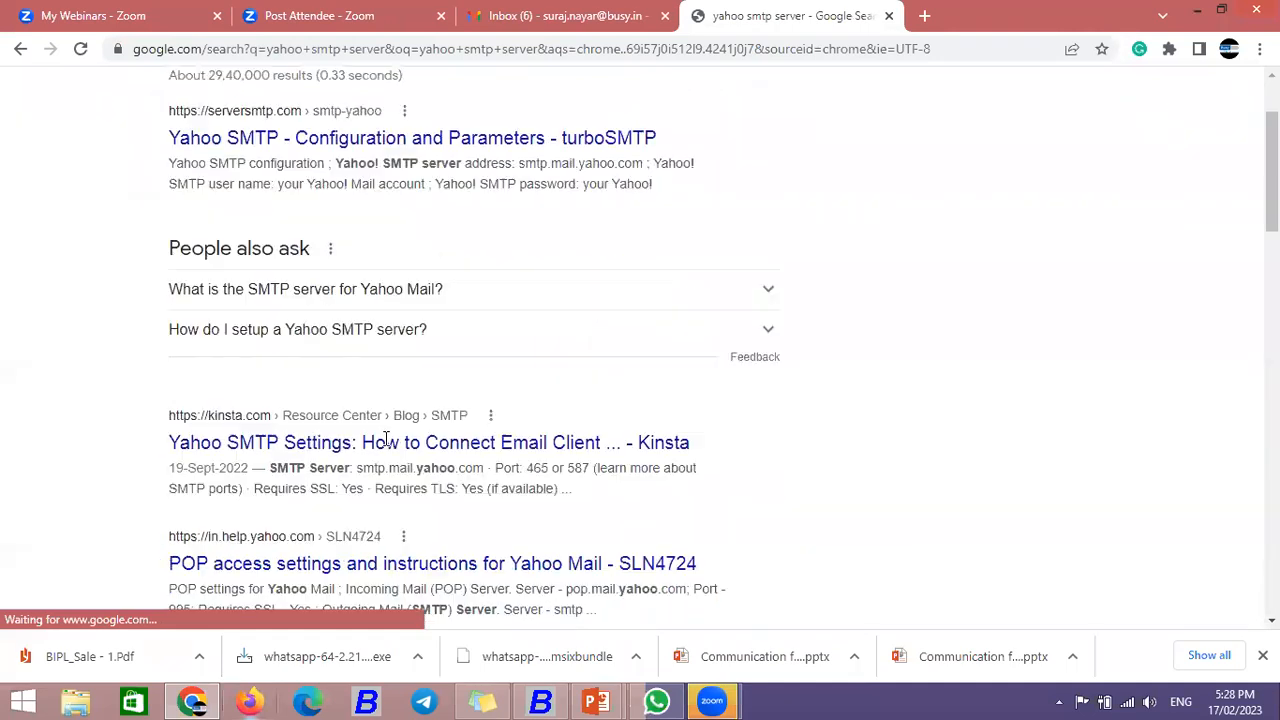
double_click(482, 416)
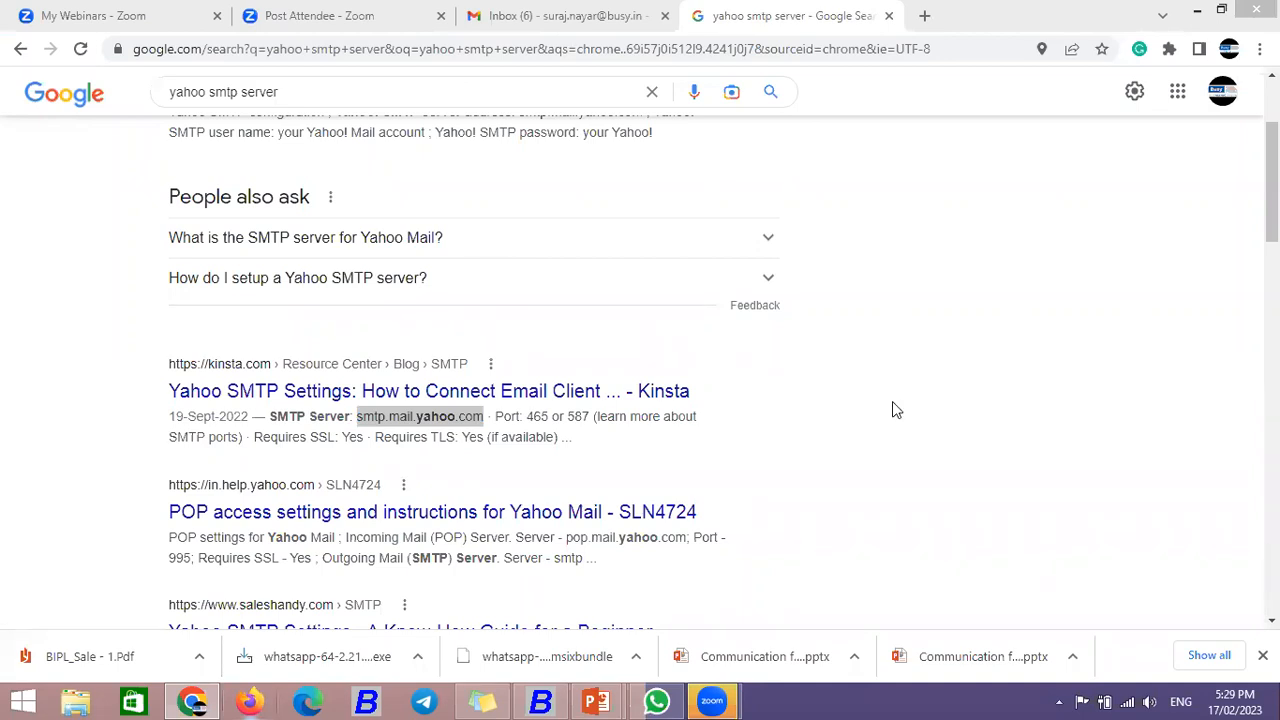
click(303, 90)
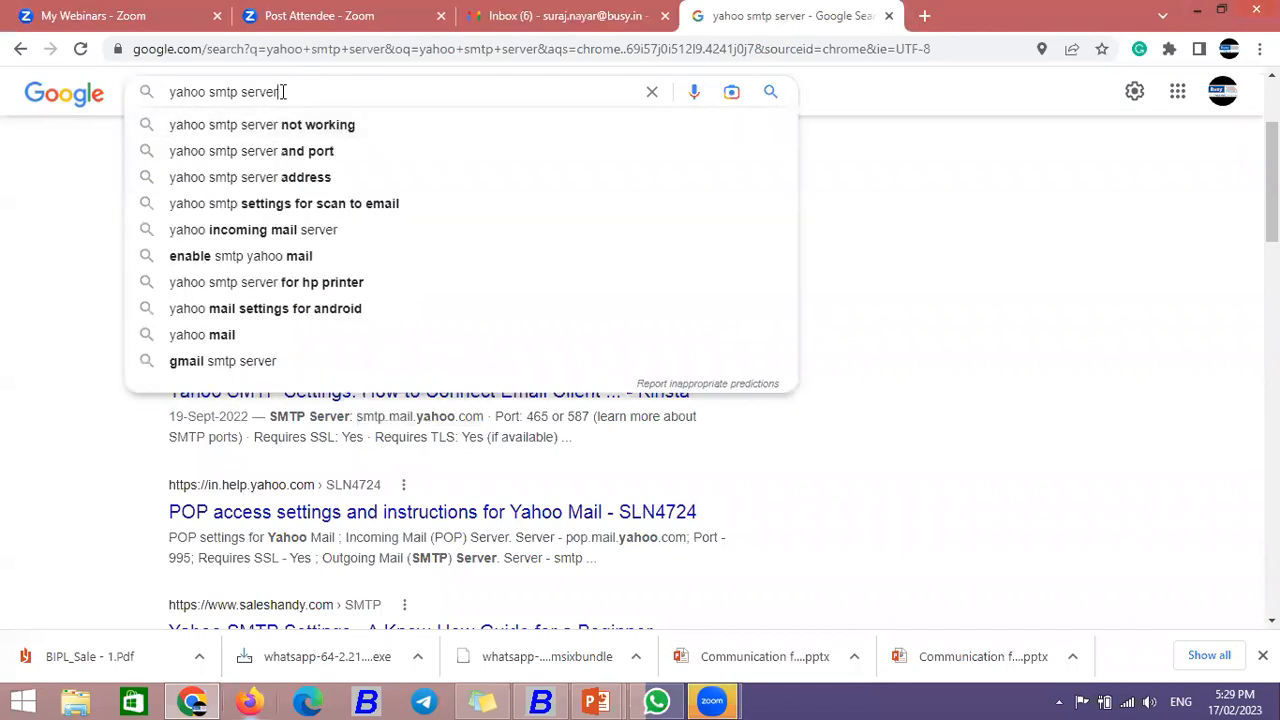
drag(283, 91, 70, 98)
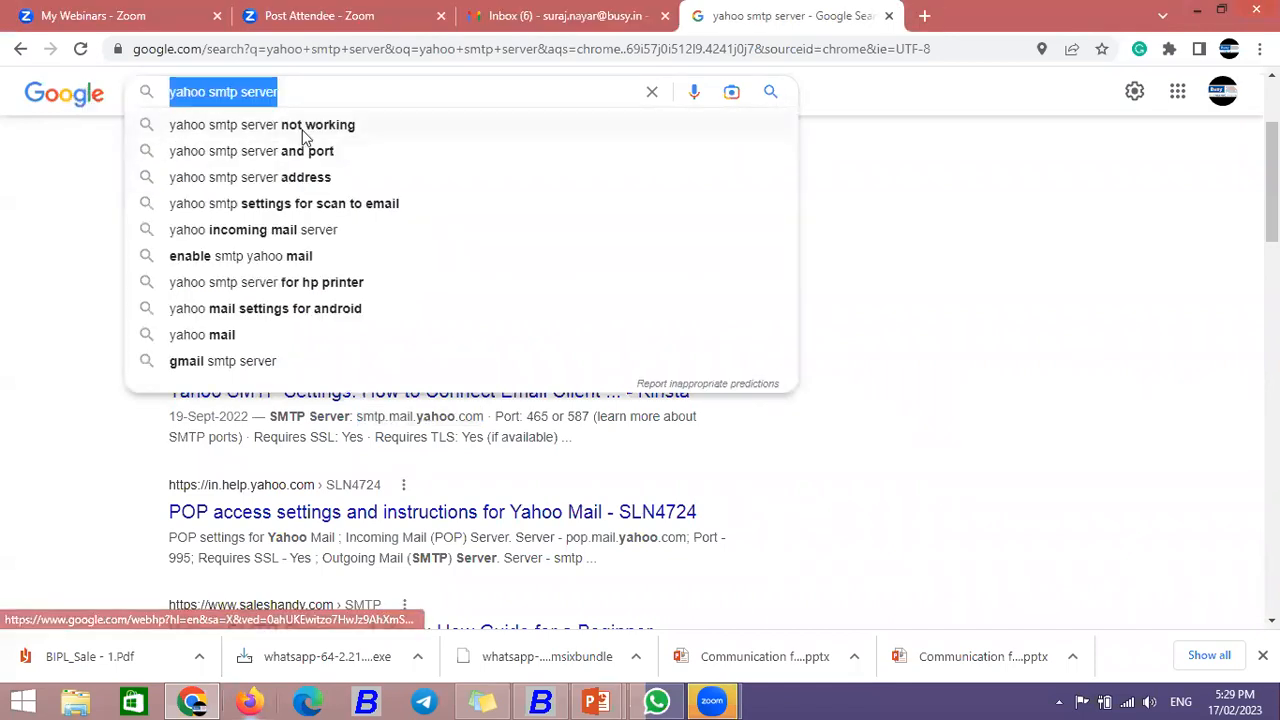
key(Return)
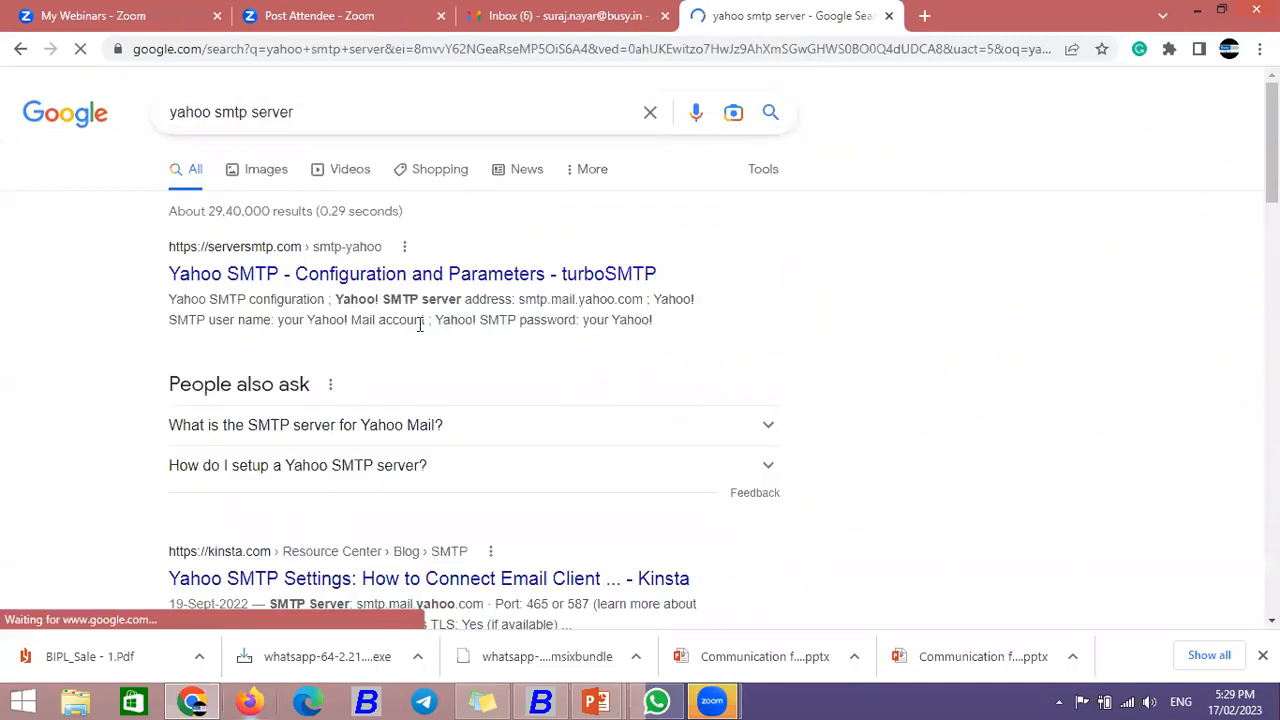
scroll(414, 320, down, 2)
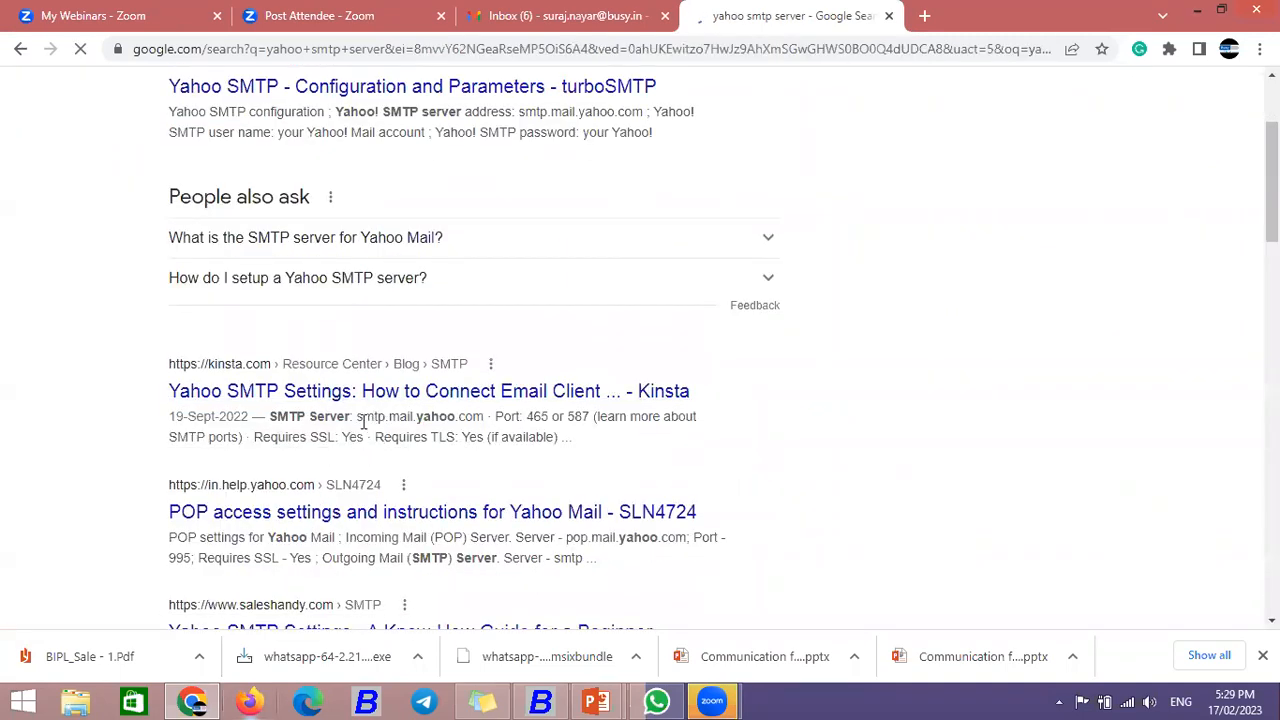
drag(358, 421, 486, 433)
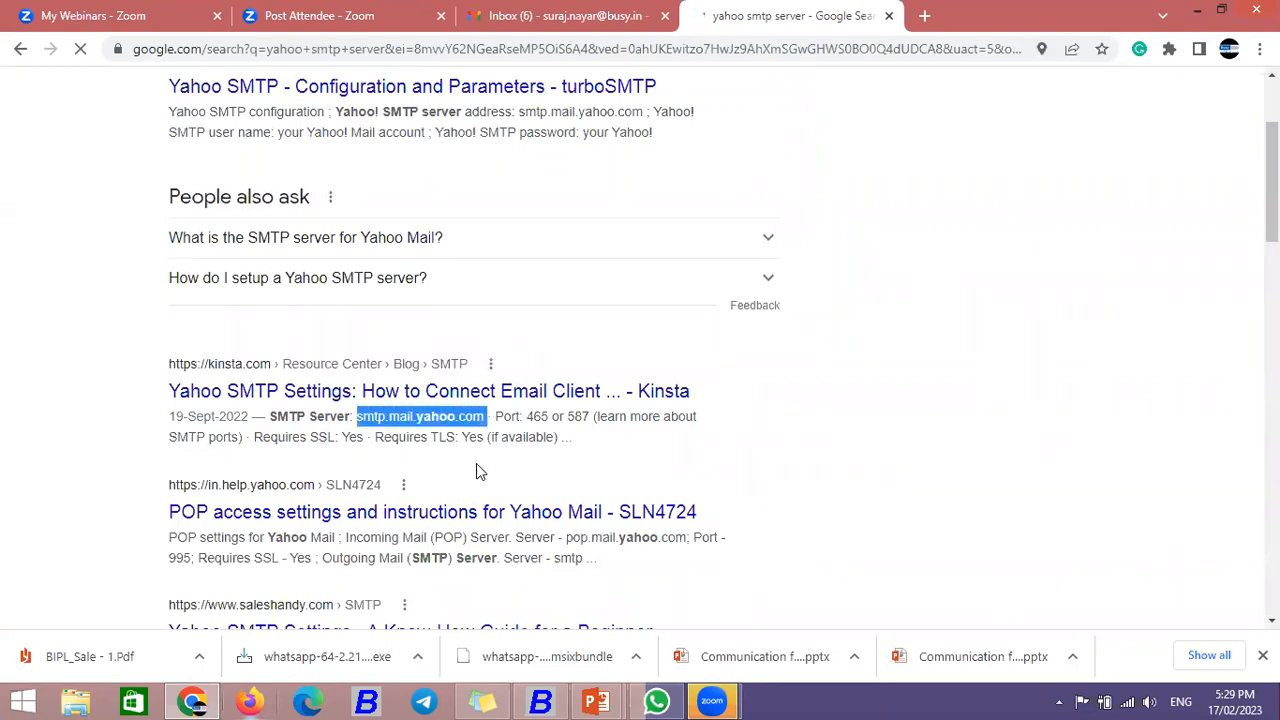
scroll(478, 470, up, 2)
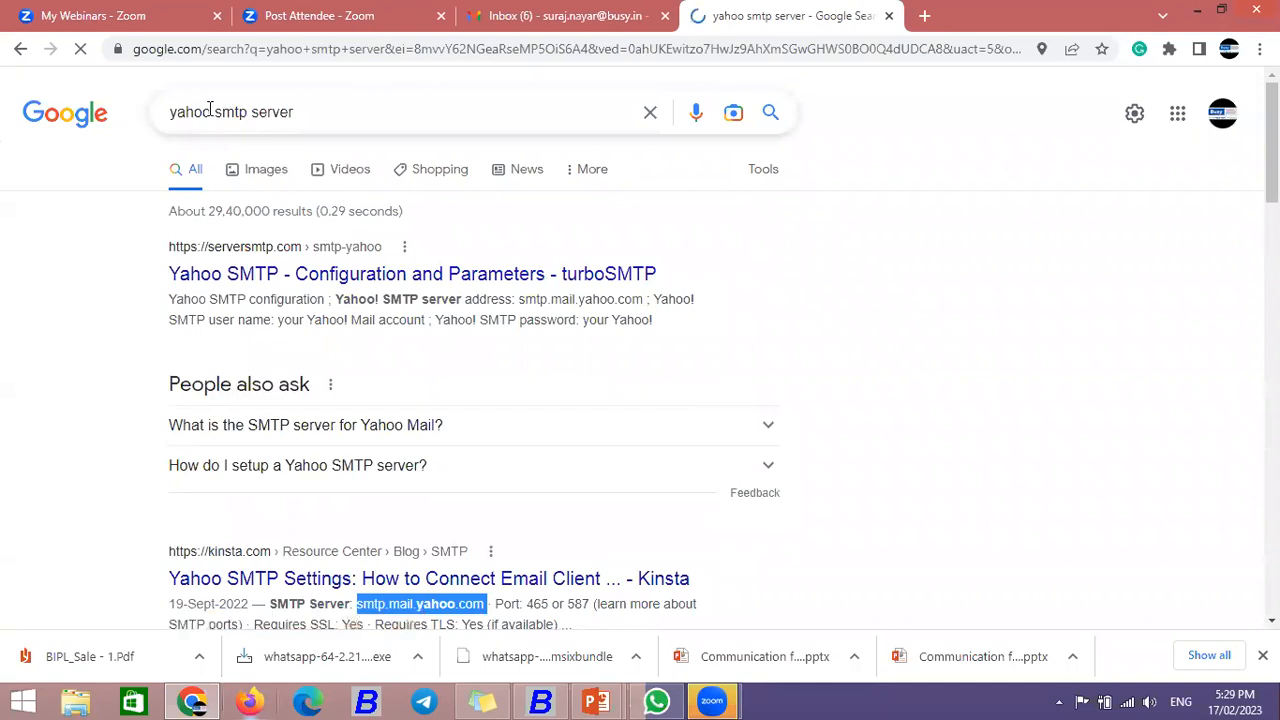
Step: Change the search to 'gmail smtp server' and copy smtp.gmail.com
drag(206, 111, 84, 190)
text(gmail)
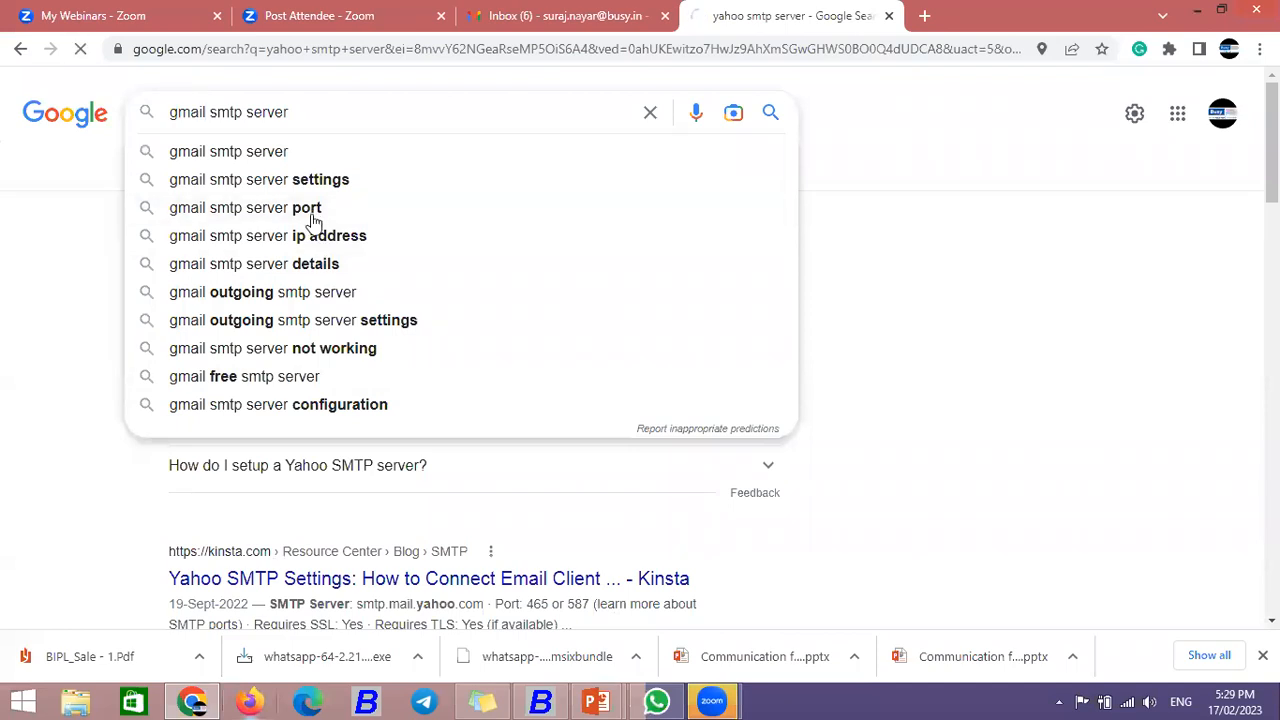
key(Return)
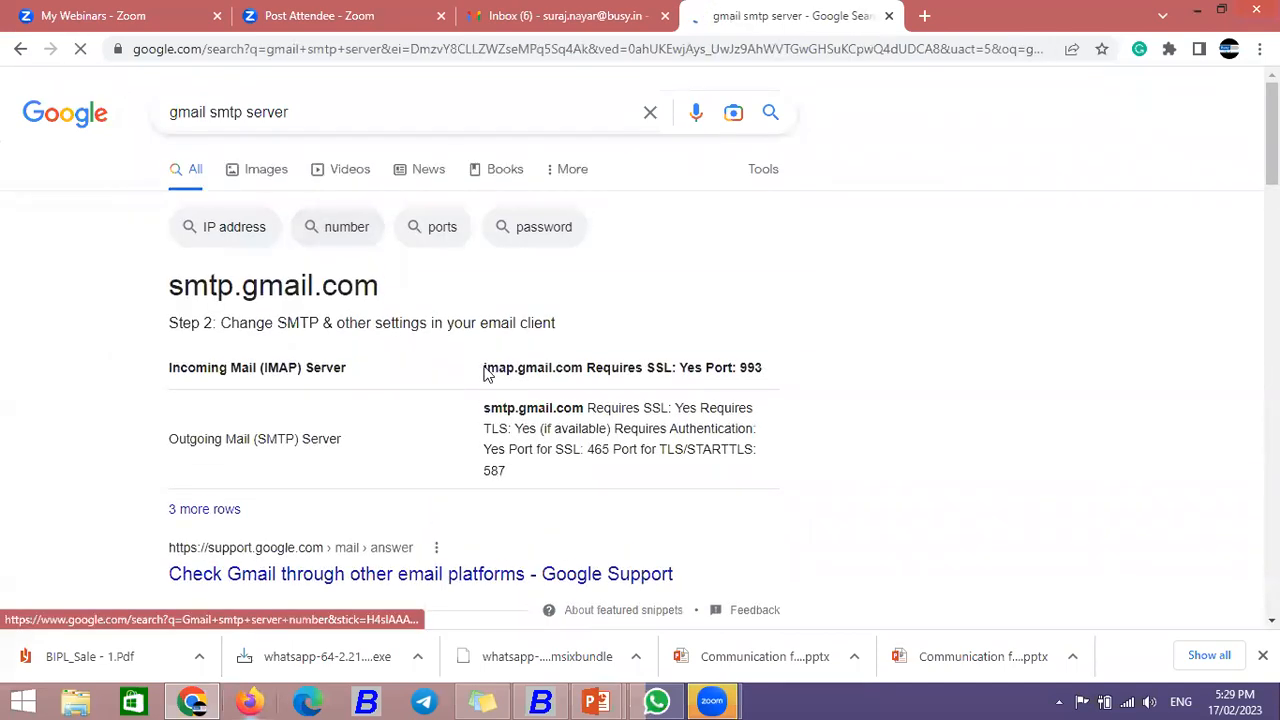
double_click(579, 407)
key(ctrl+c)
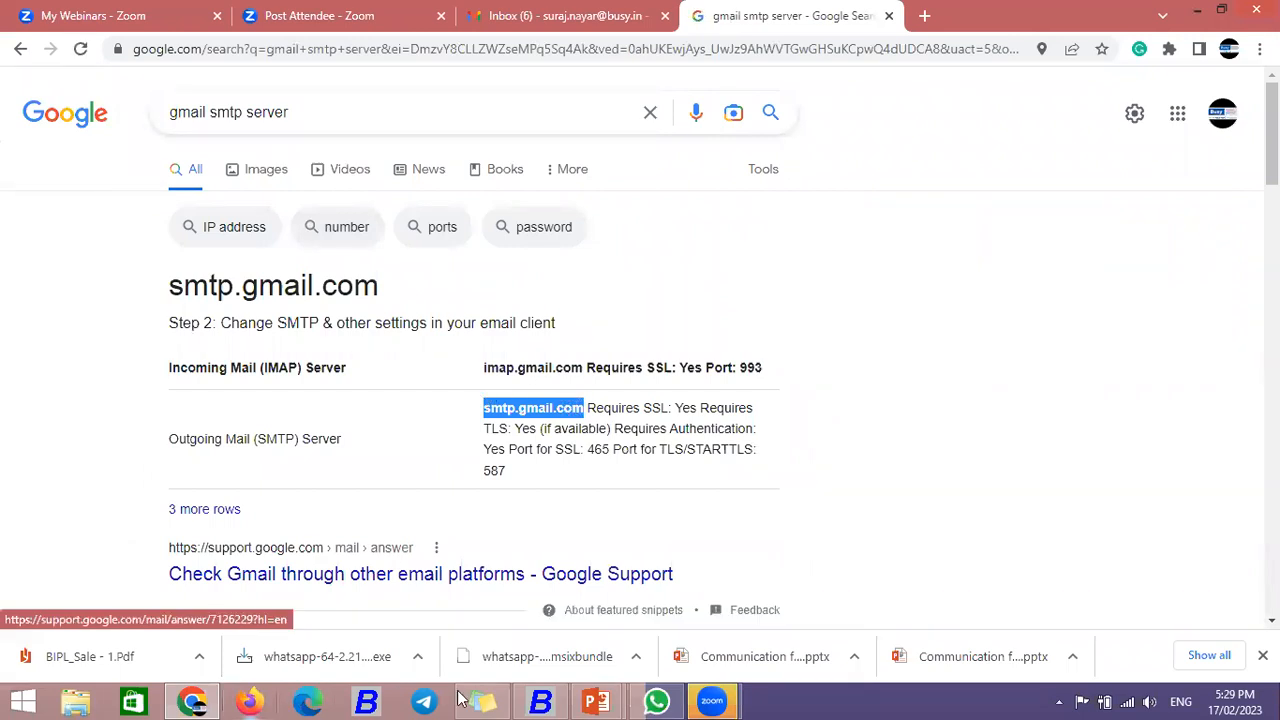
key(alt+Tab)
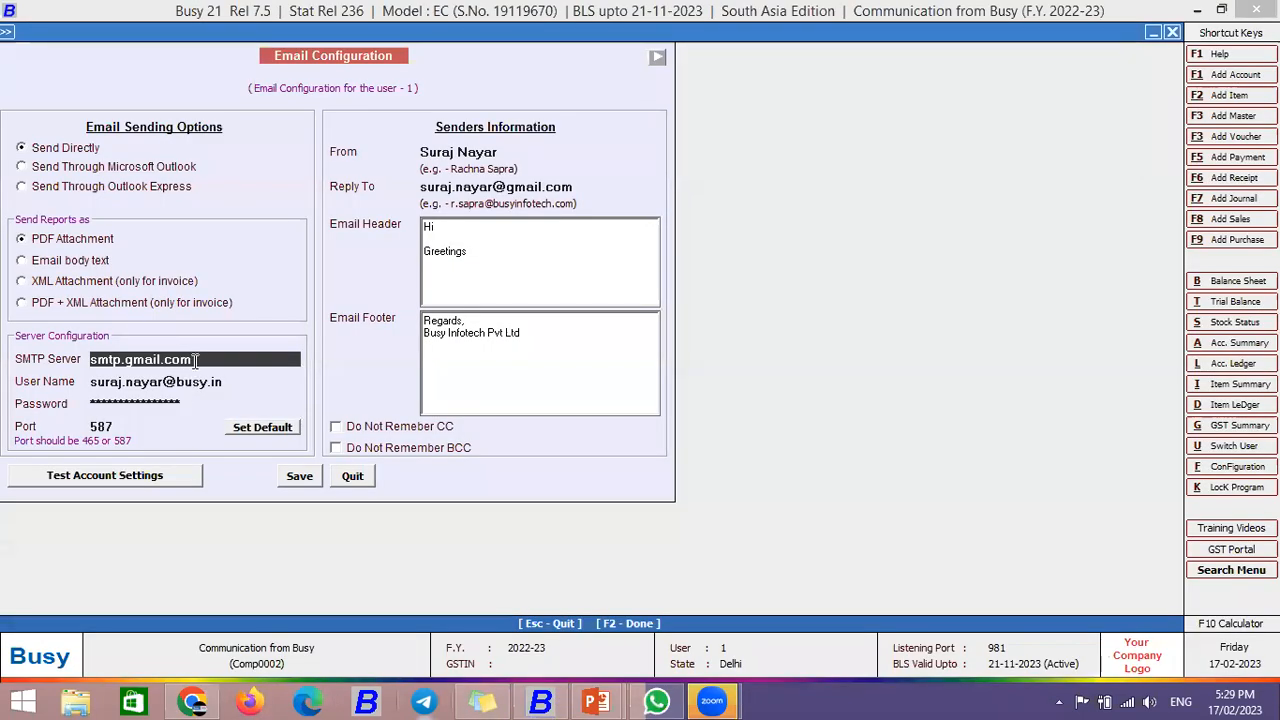
Step: Replace the SMTP Server value with the copied smtp.gmail.com
drag(195, 360, 2, 354)
key(BackSpace)
key(ctrl+v)
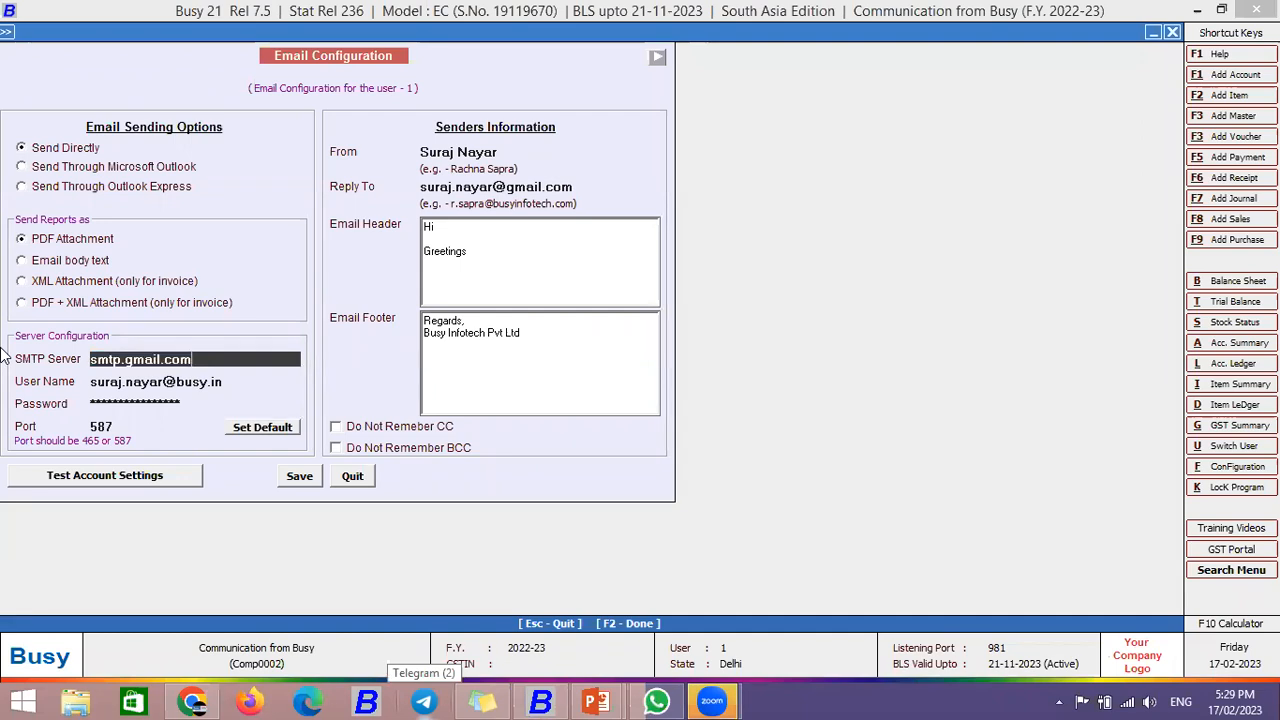
key(Return)
Step: Enter the sender's e-mail address as User Name and clear the stored password
key(BackSpace)
key(BackSpace)
key(BackSpace)
key(BackSpace)
key(BackSpace)
key(BackSpace)
key(BackSpace)
key(BackSpace)
key(BackSpace)
key(BackSpace)
key(BackSpace)
key(BackSpace)
key(BackSpace)
key(BackSpace)
key(BackSpace)
key(BackSpace)
key(BackSpace)
key(BackSpace)
key(BackSpace)
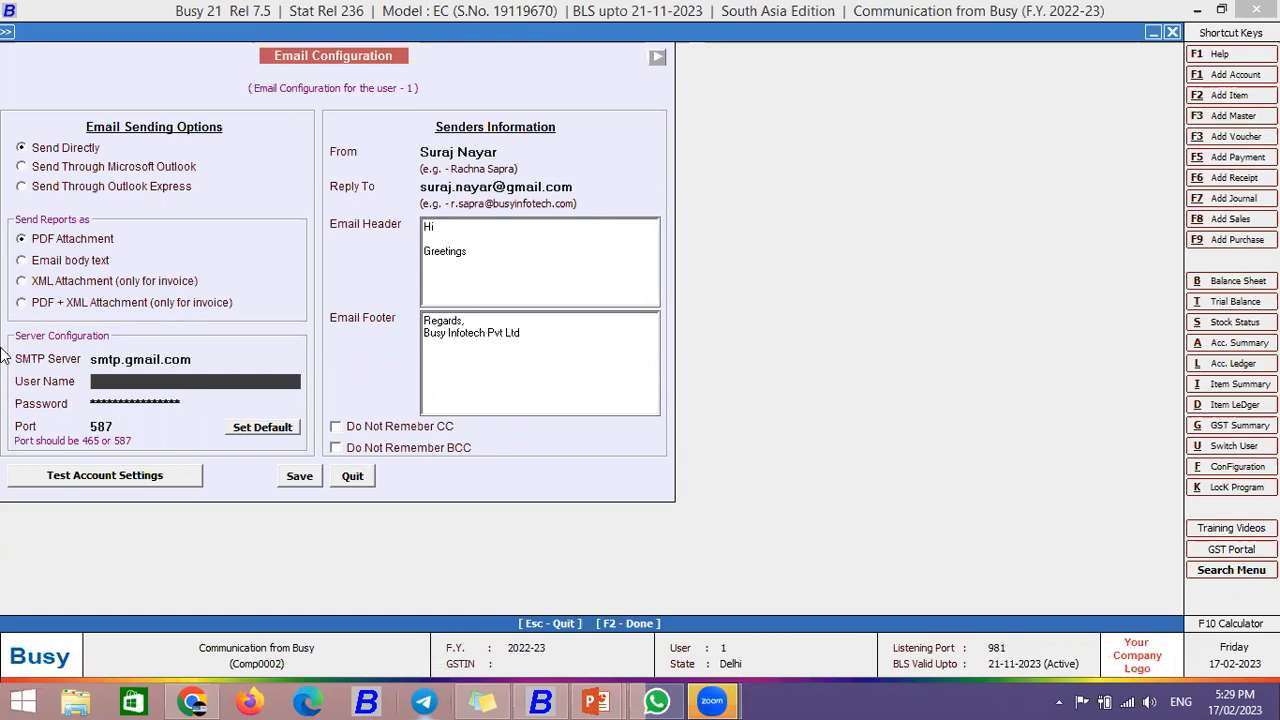
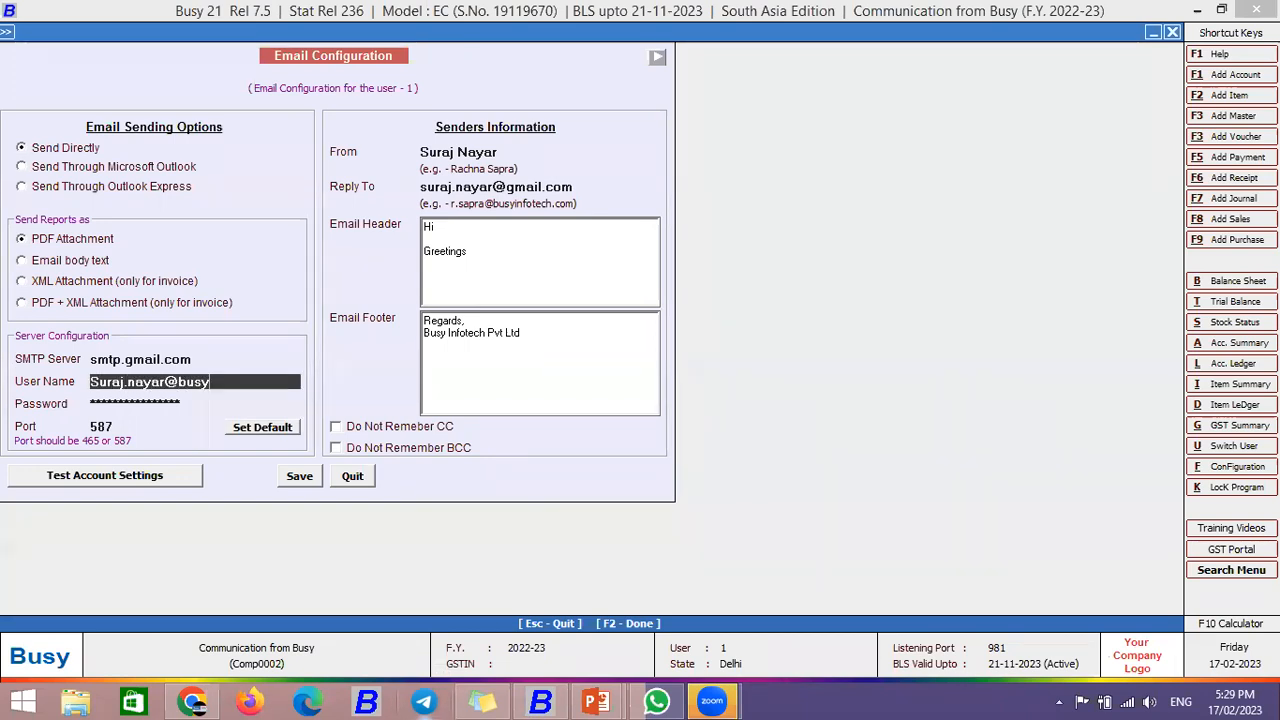
key(Return)
key(BackSpace)
key(BackSpace)
key(BackSpace)
key(BackSpace)
key(BackSpace)
key(BackSpace)
key(BackSpace)
key(BackSpace)
key(BackSpace)
key(BackSpace)
key(BackSpace)
key(BackSpace)
key(BackSpace)
key(BackSpace)
key(BackSpace)
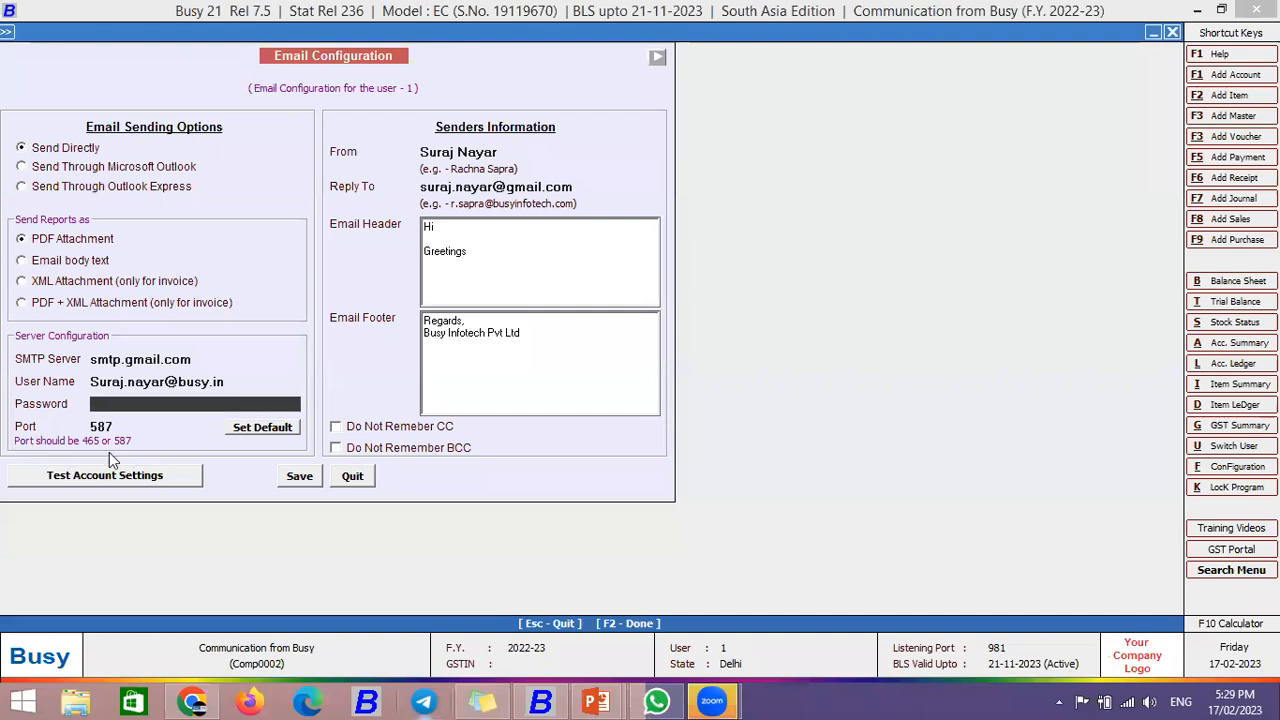
click(193, 701)
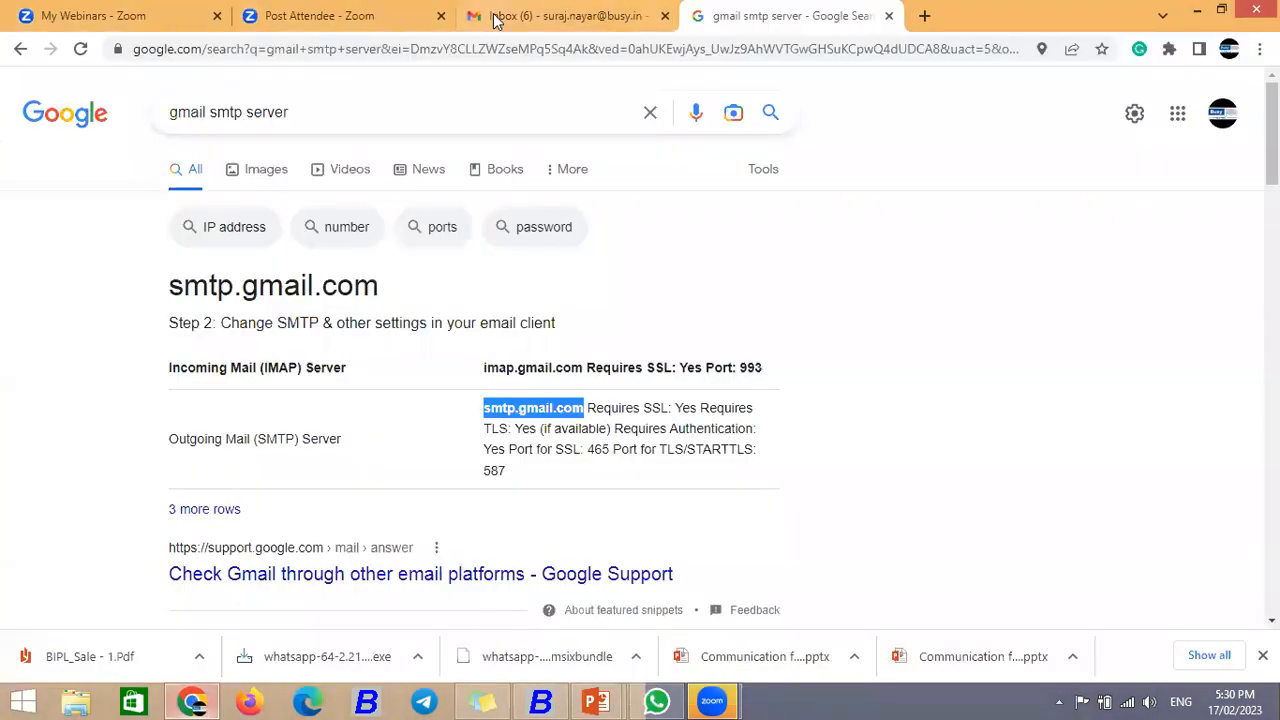
Step: Go from the Gmail inbox through Google Account Security to the App passwords setting
key(ctrl+shift+Tab)
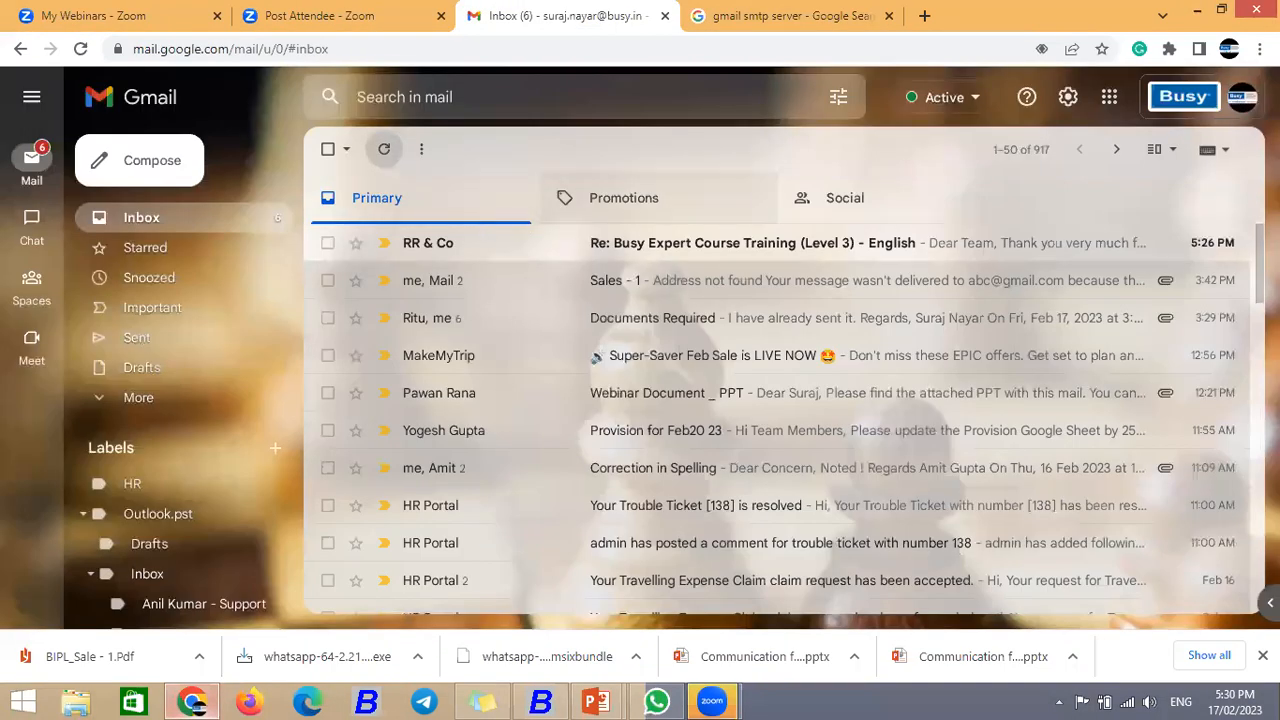
click(1110, 100)
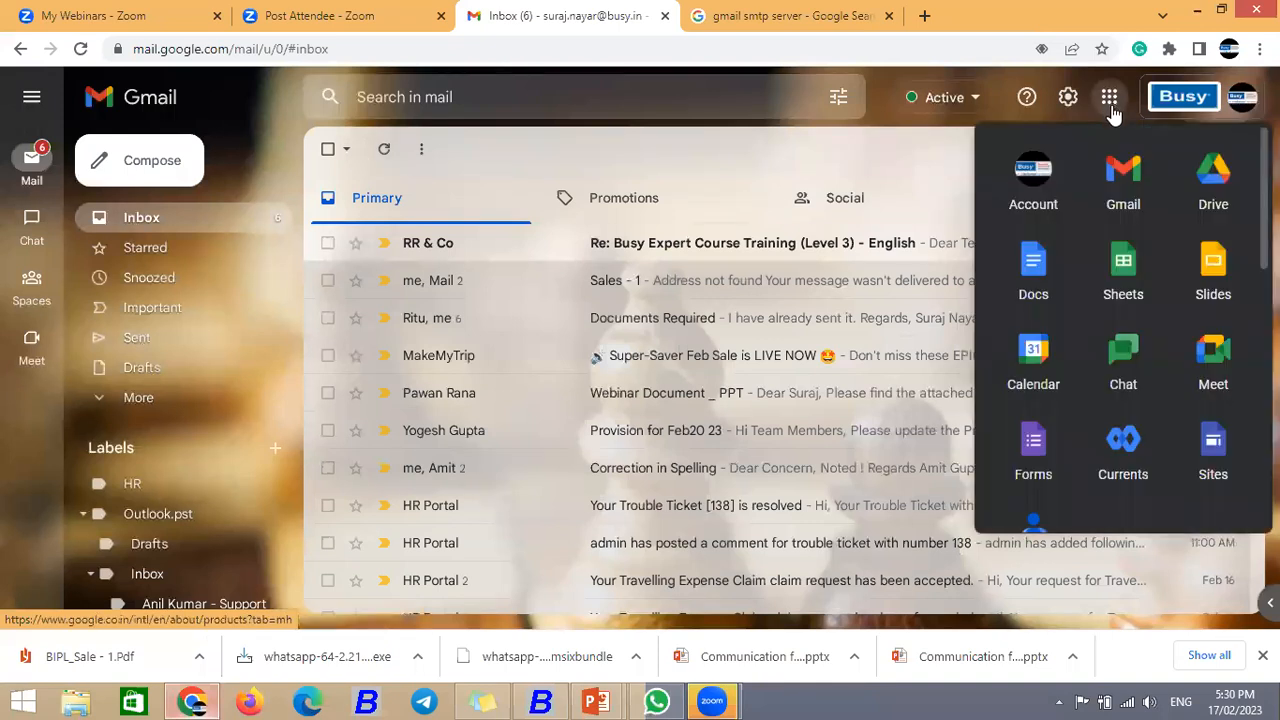
click(1035, 175)
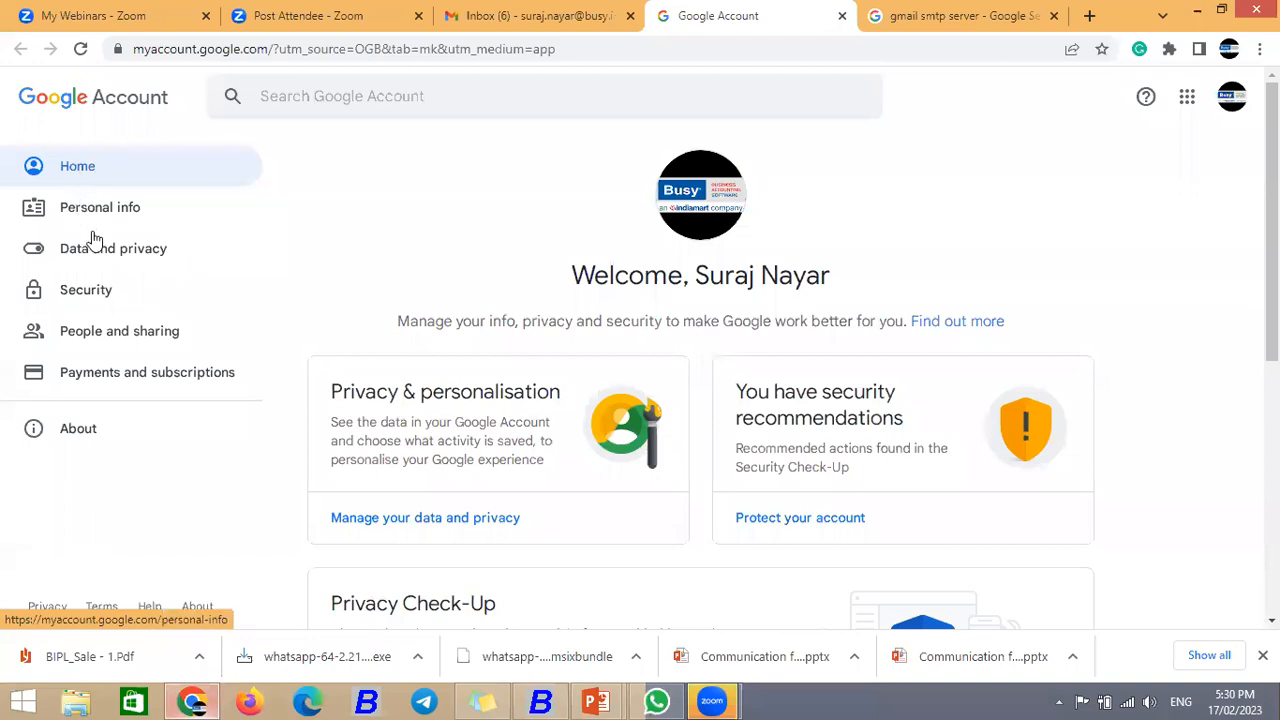
click(100, 296)
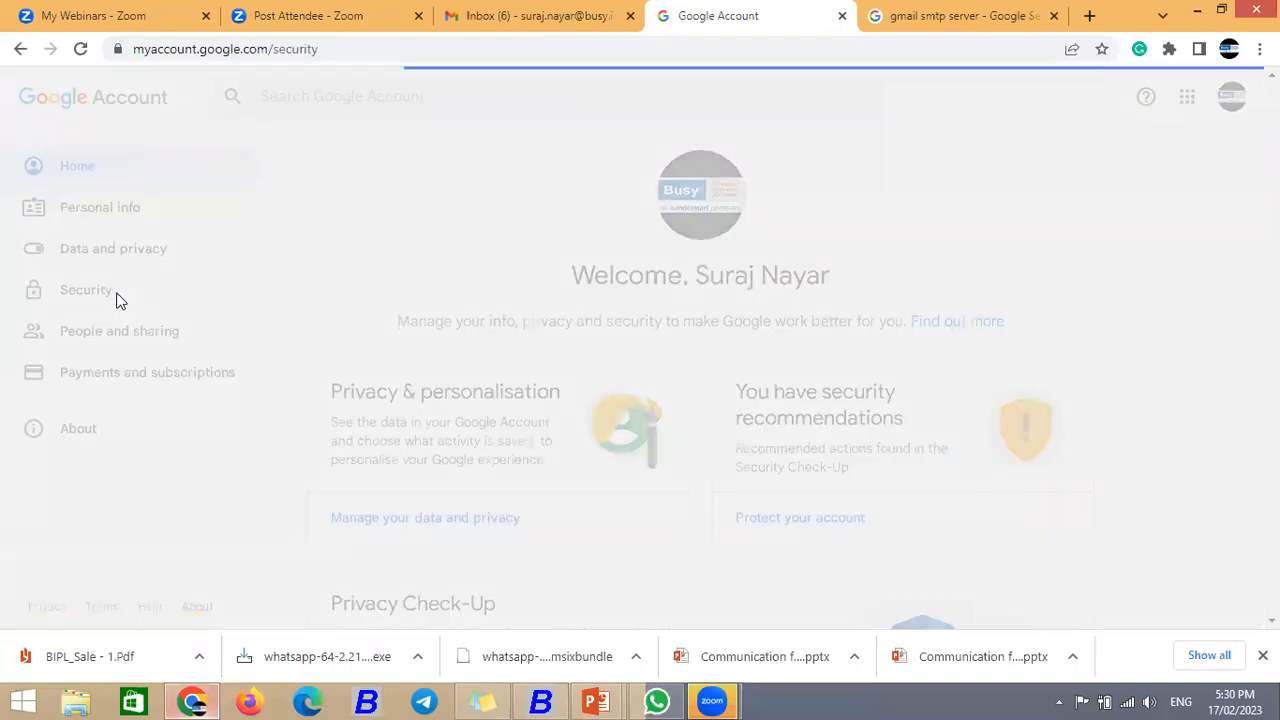
scroll(603, 452, down, 3)
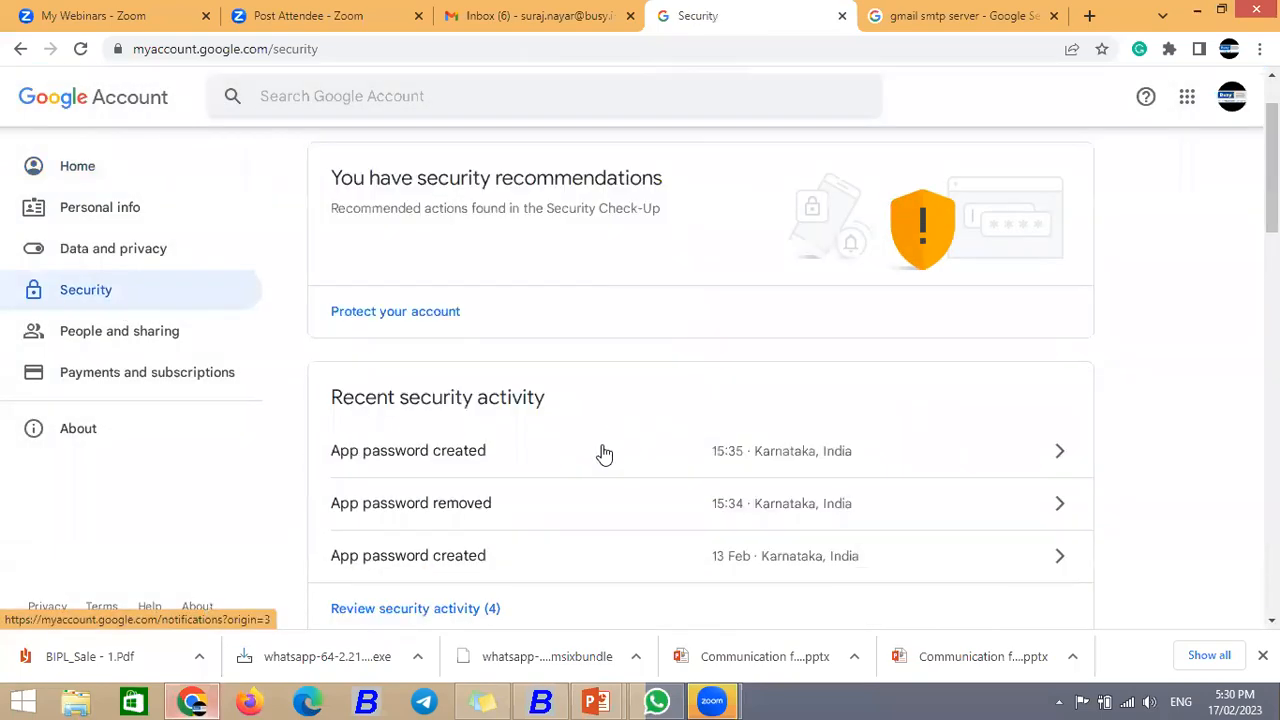
scroll(604, 457, down, 4)
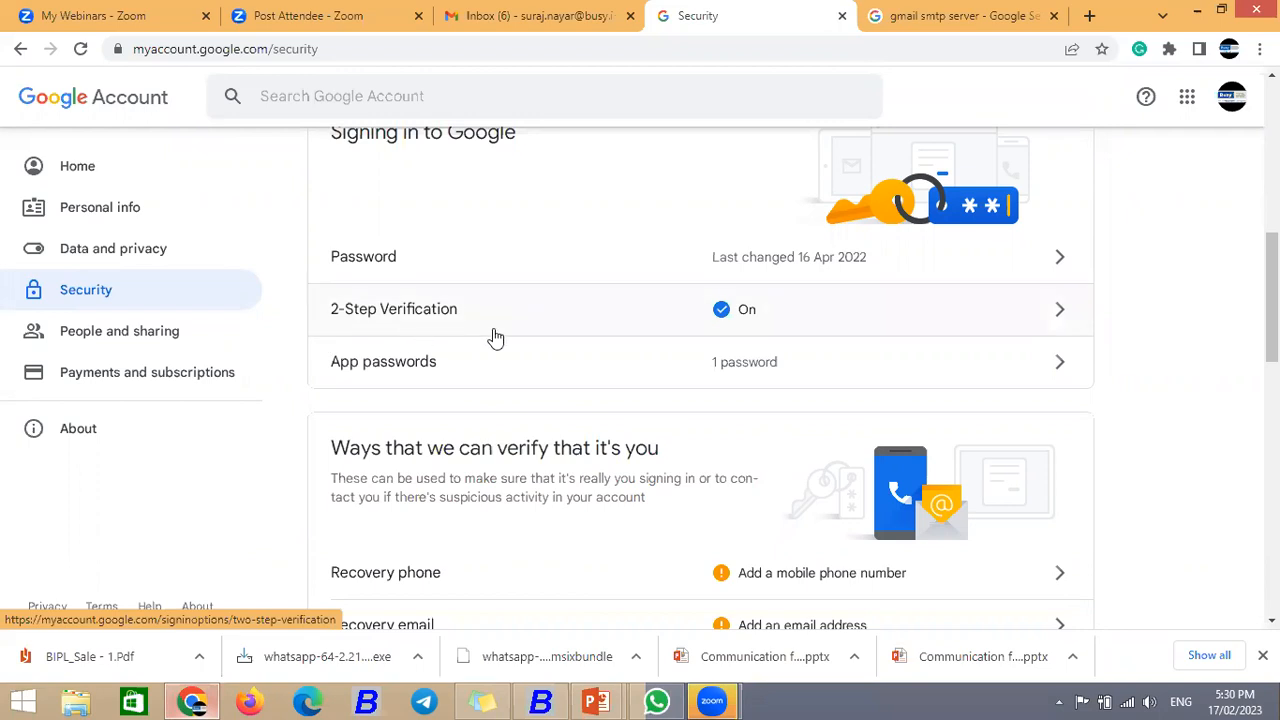
scroll(495, 338, down, 1)
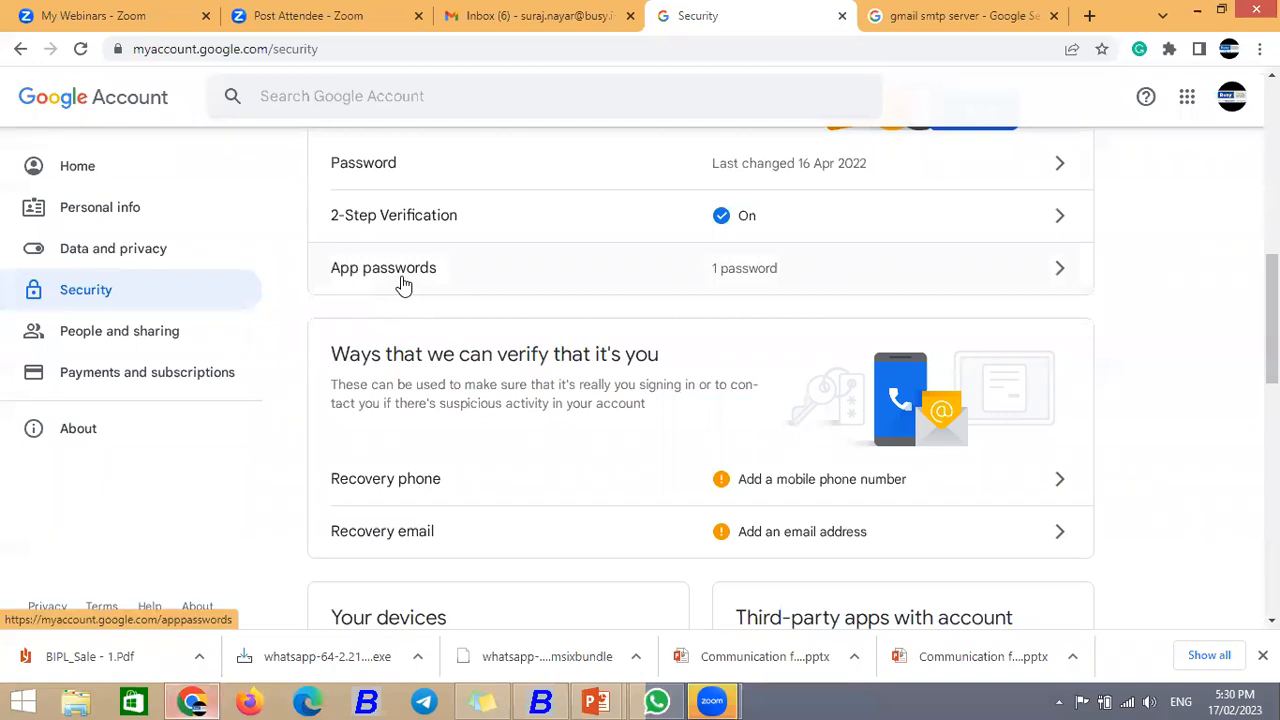
click(1063, 271)
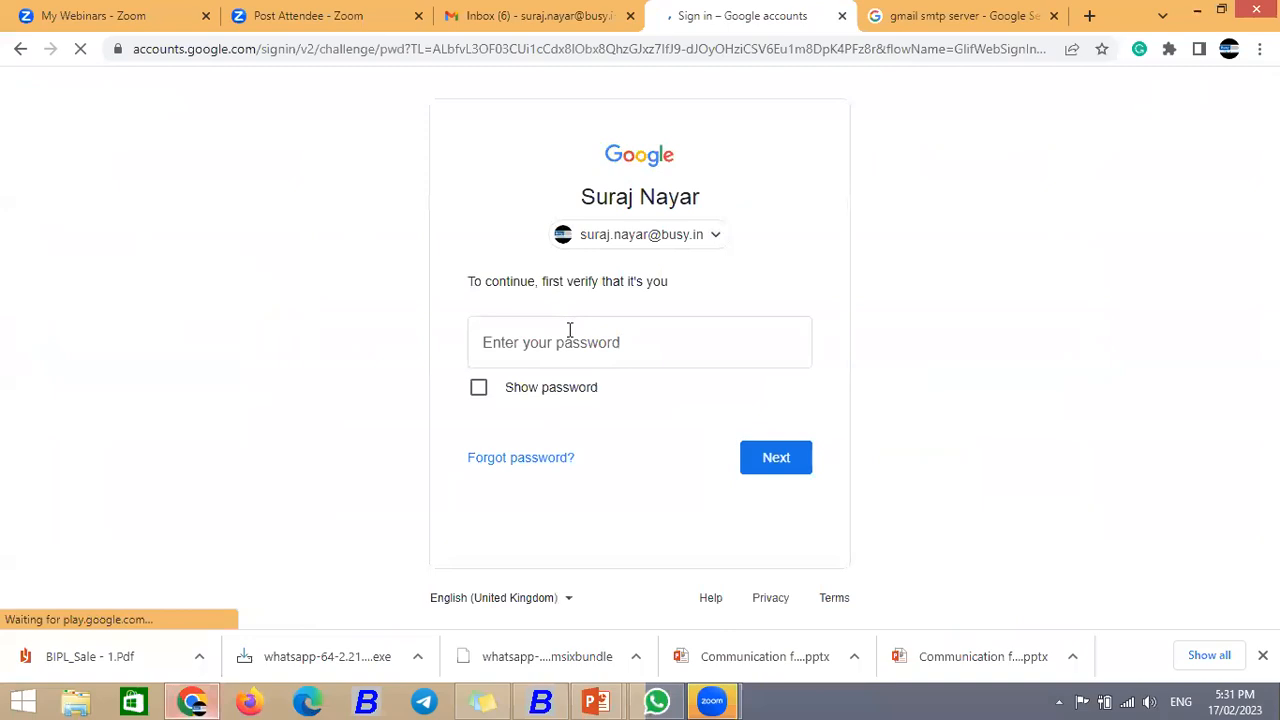
Step: Enter the account password to re-verify the sign-in
click(565, 336)
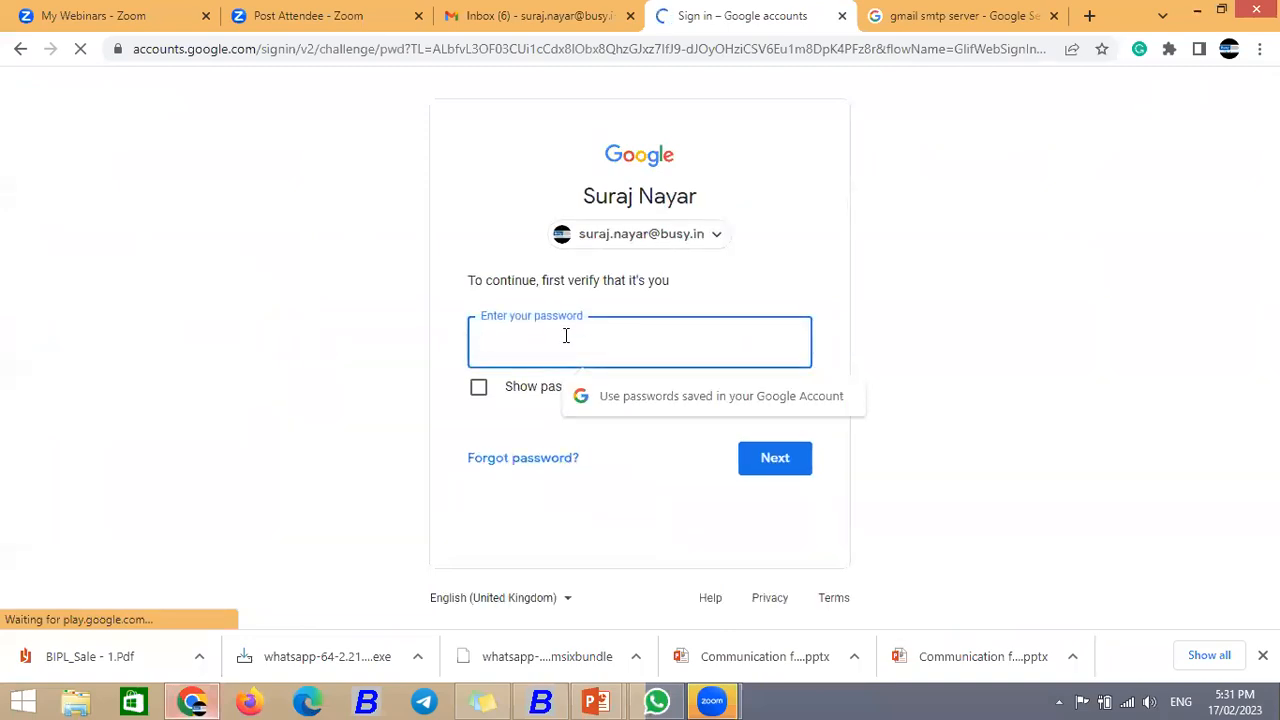
text(••••••••••)
click(789, 466)
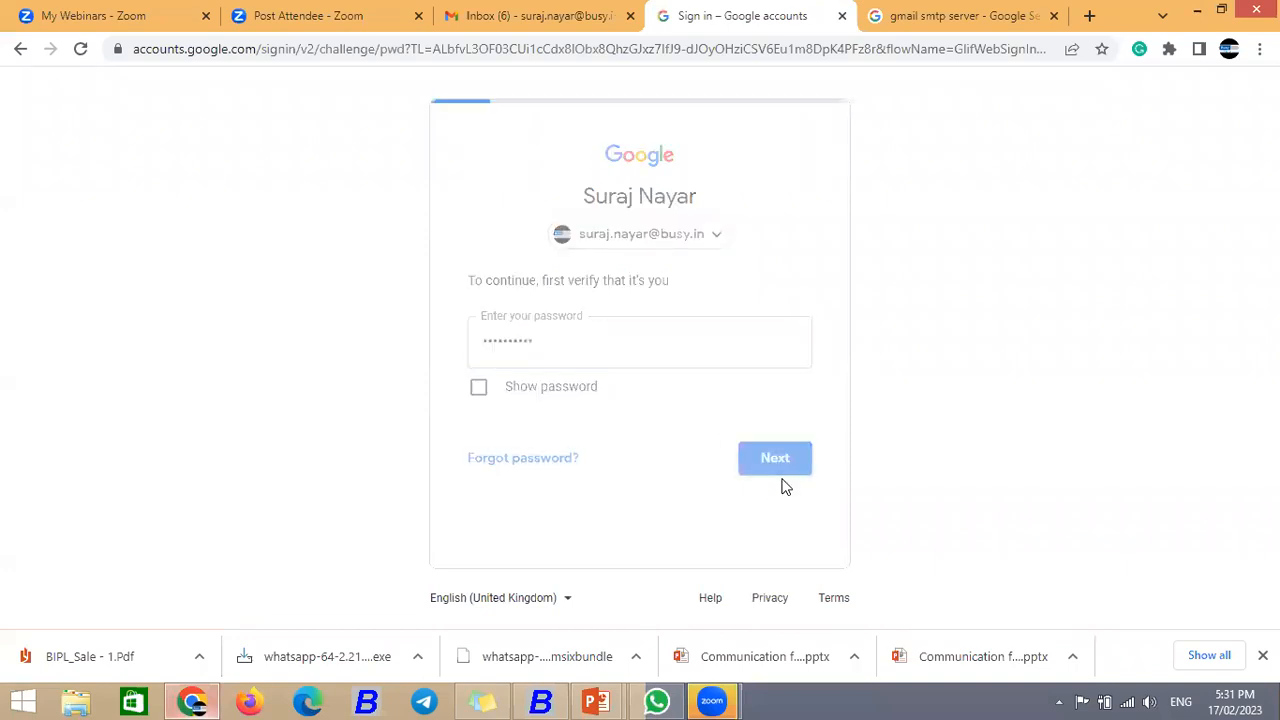
text(••••••)
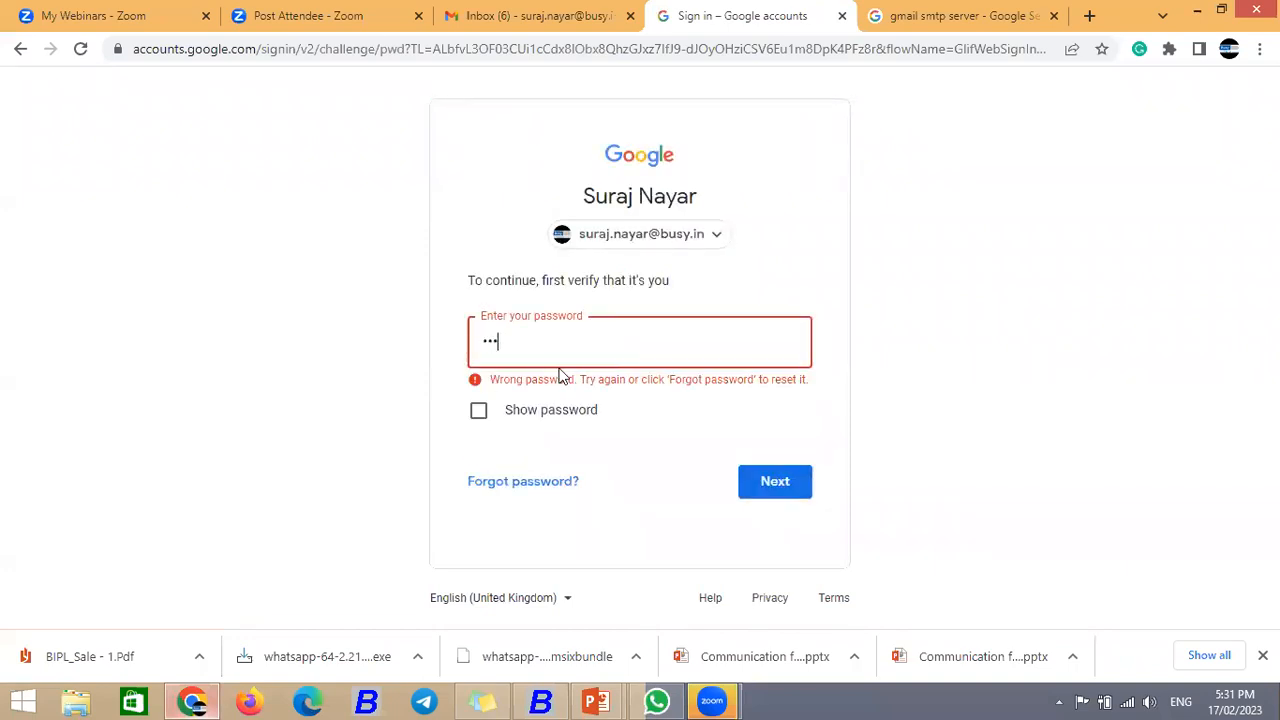
text(••••)
key(Return)
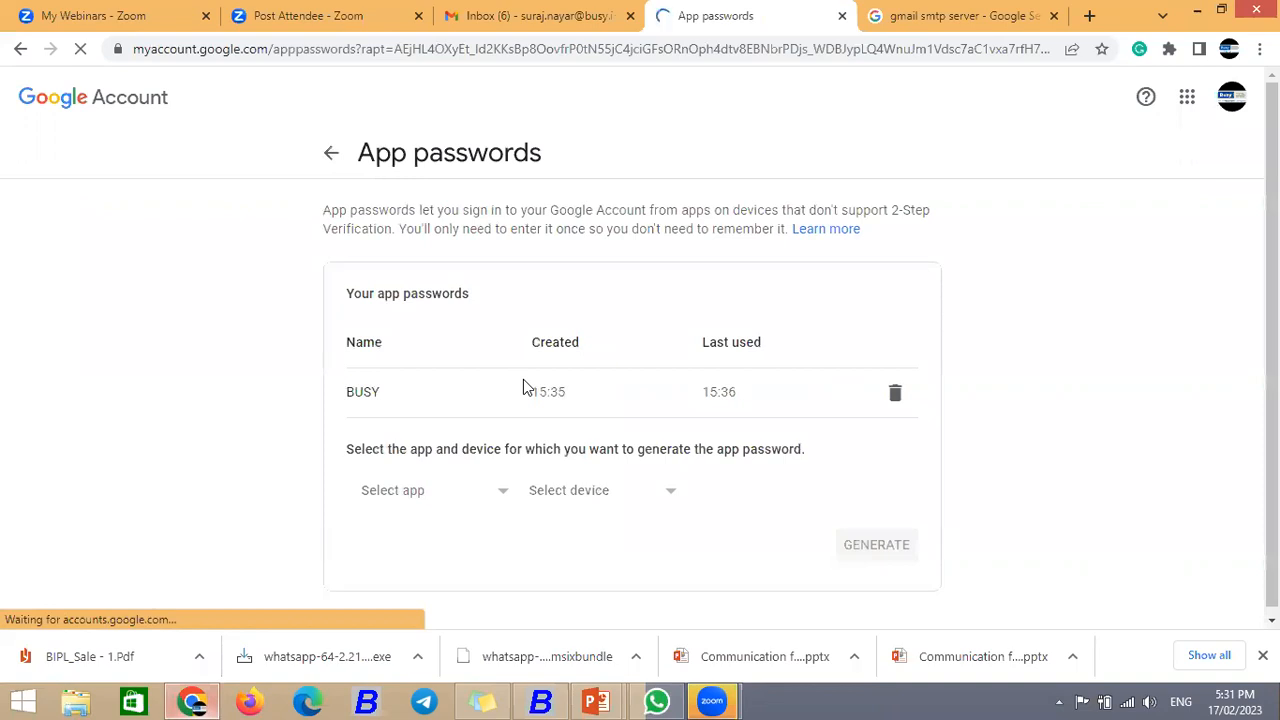
Step: Revoke the old BUSY app password and generate a new one with custom name BUSY
click(895, 400)
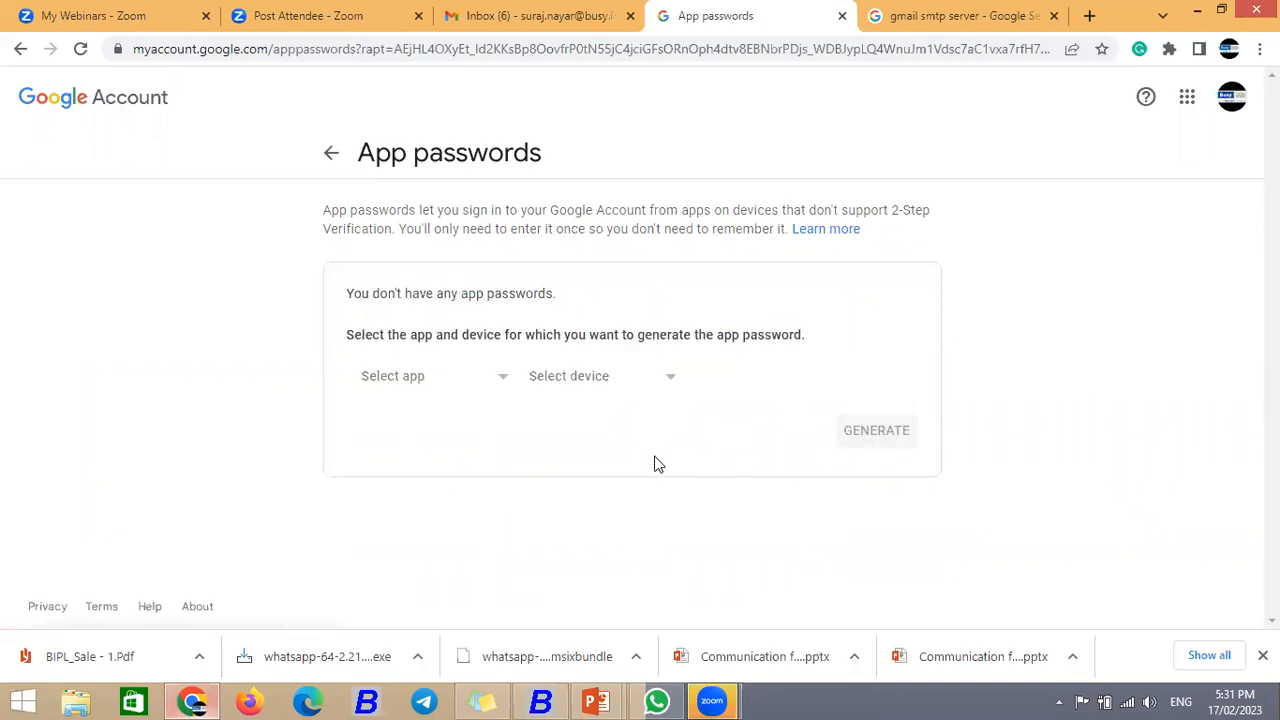
click(503, 381)
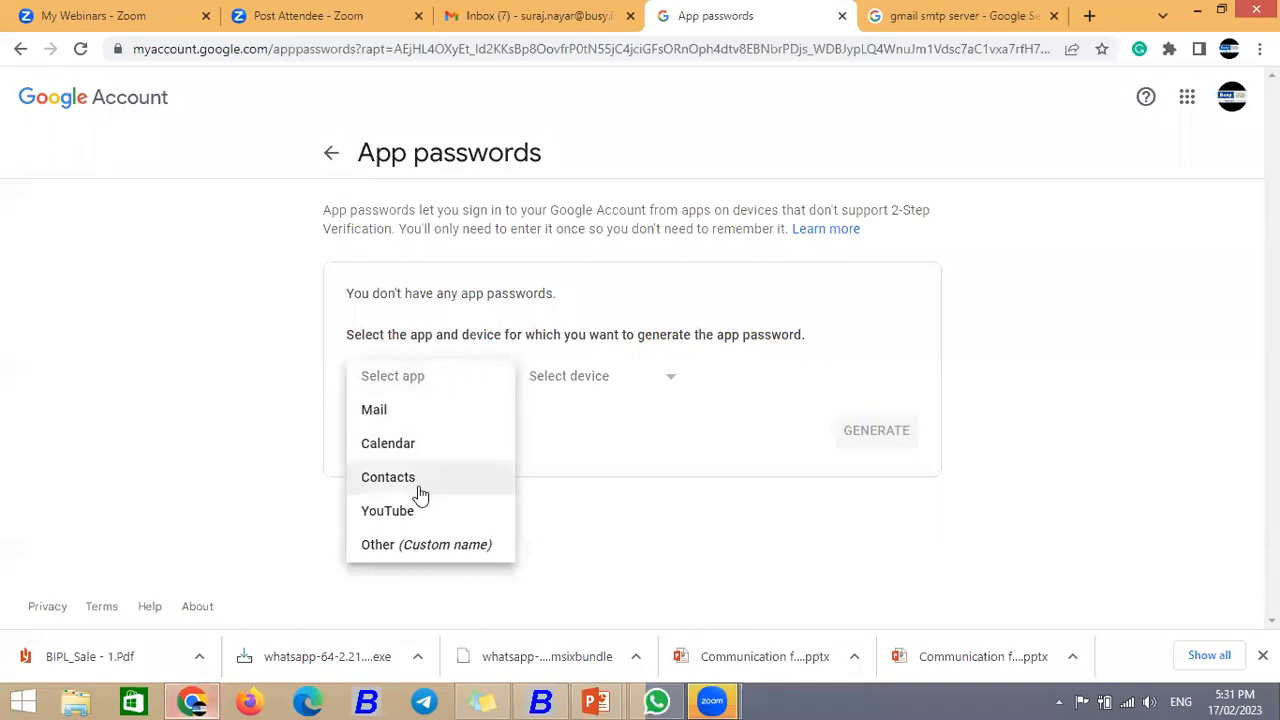
click(400, 549)
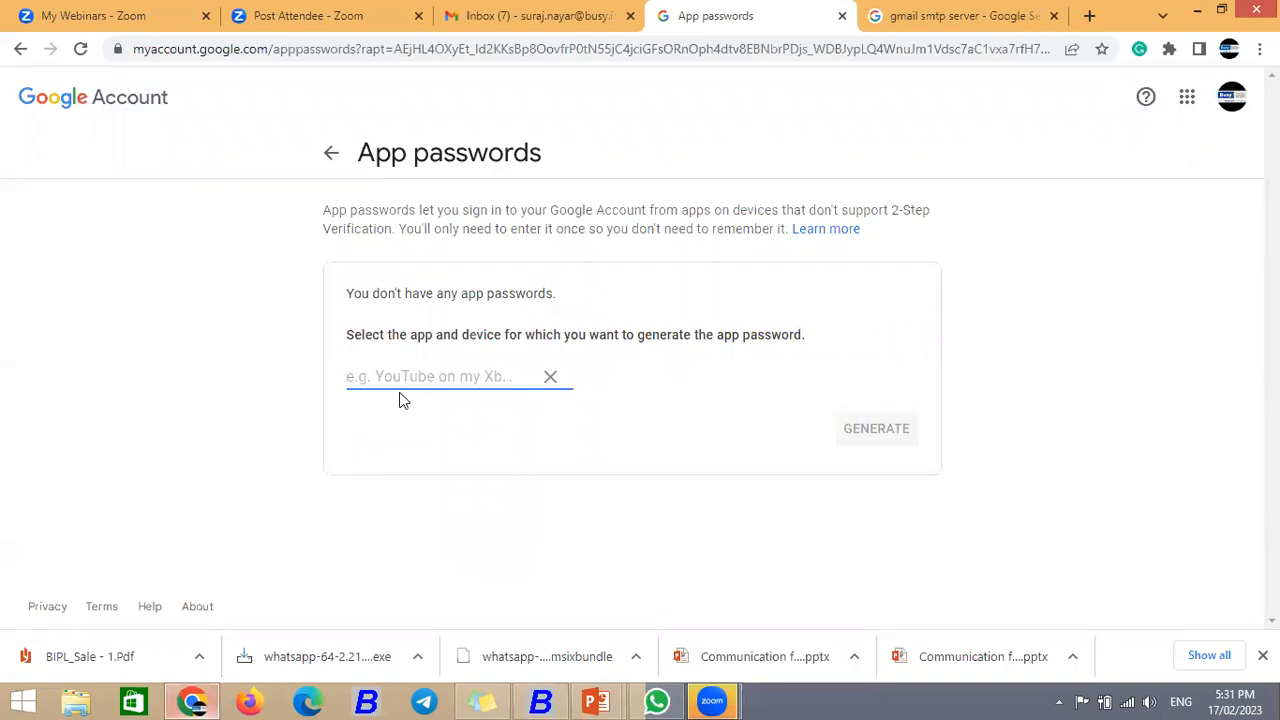
text(BUSY)
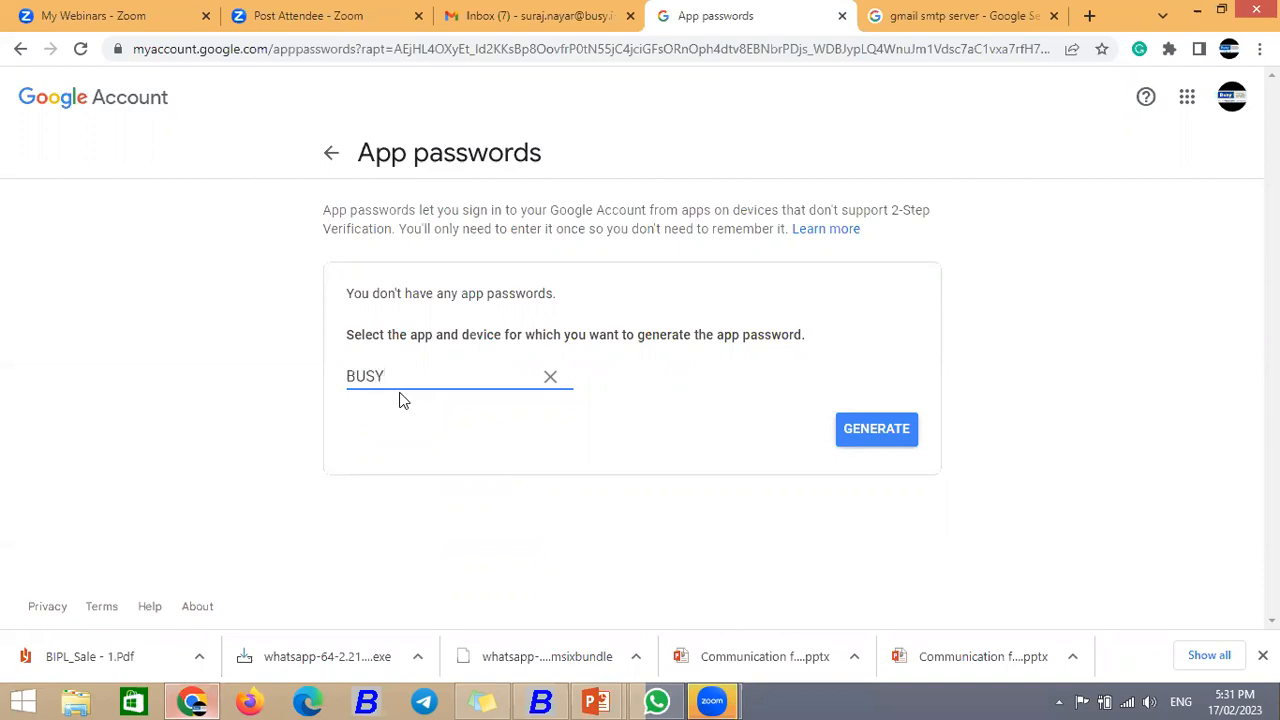
click(876, 432)
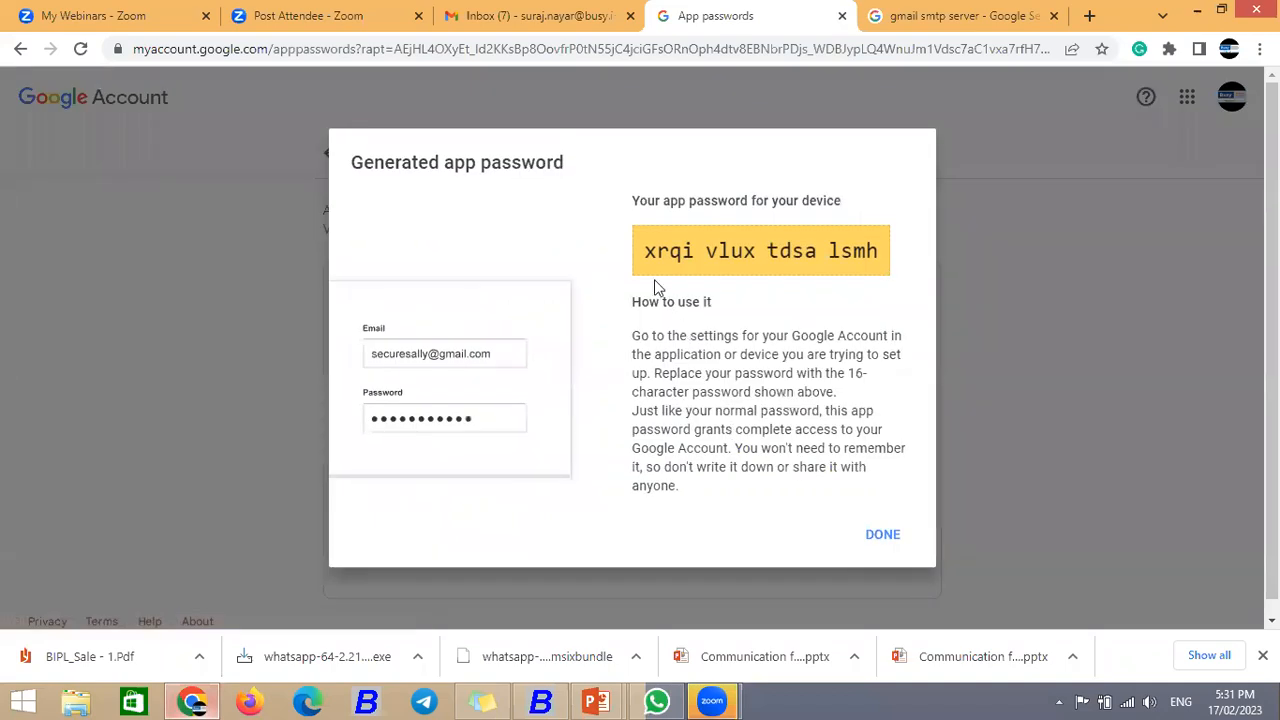
Step: Copy the generated app password into BUSY's e-mail Password field
drag(644, 250, 895, 273)
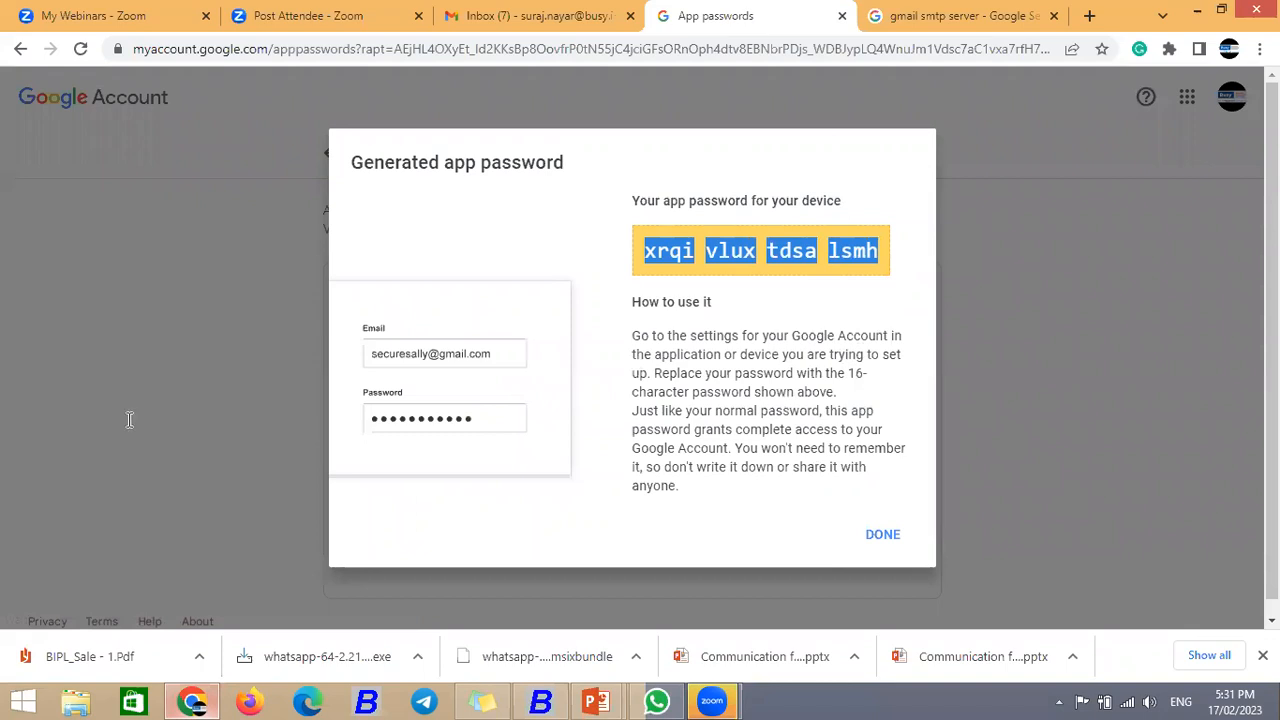
click(540, 700)
key(ctrl+v)
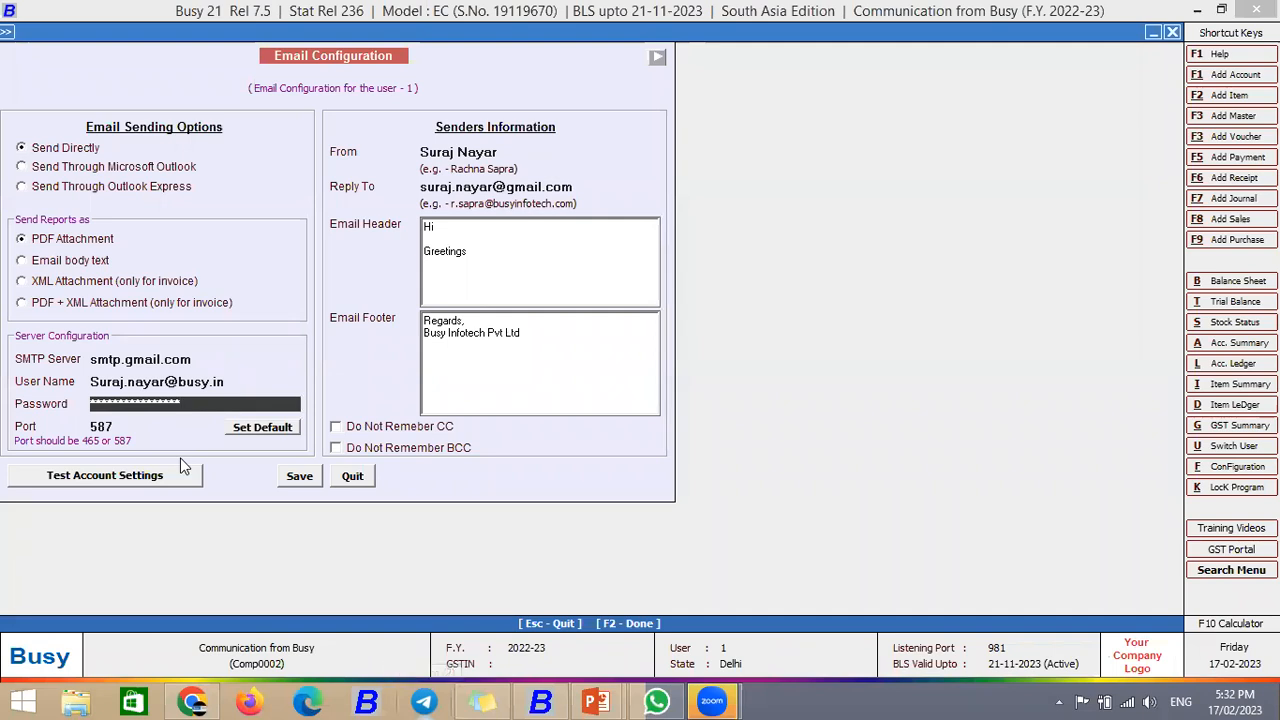
click(127, 426)
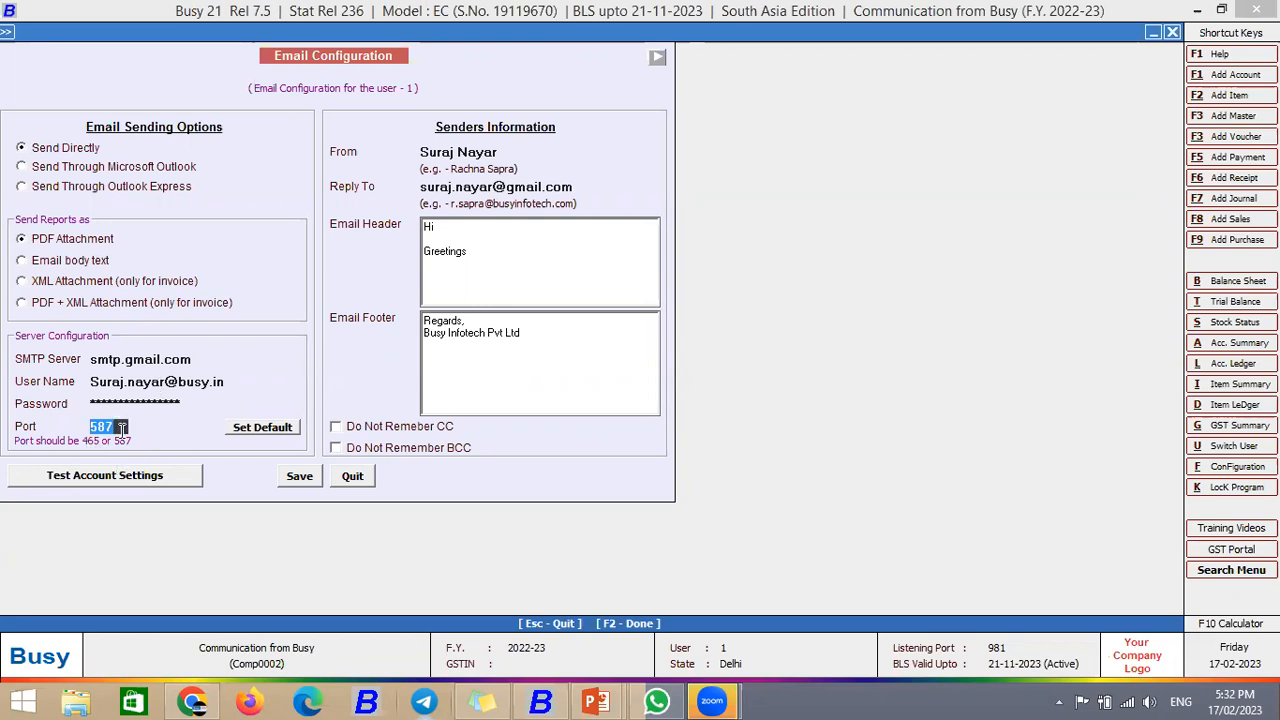
Step: Replace the sender name with the user's full name
click(517, 151)
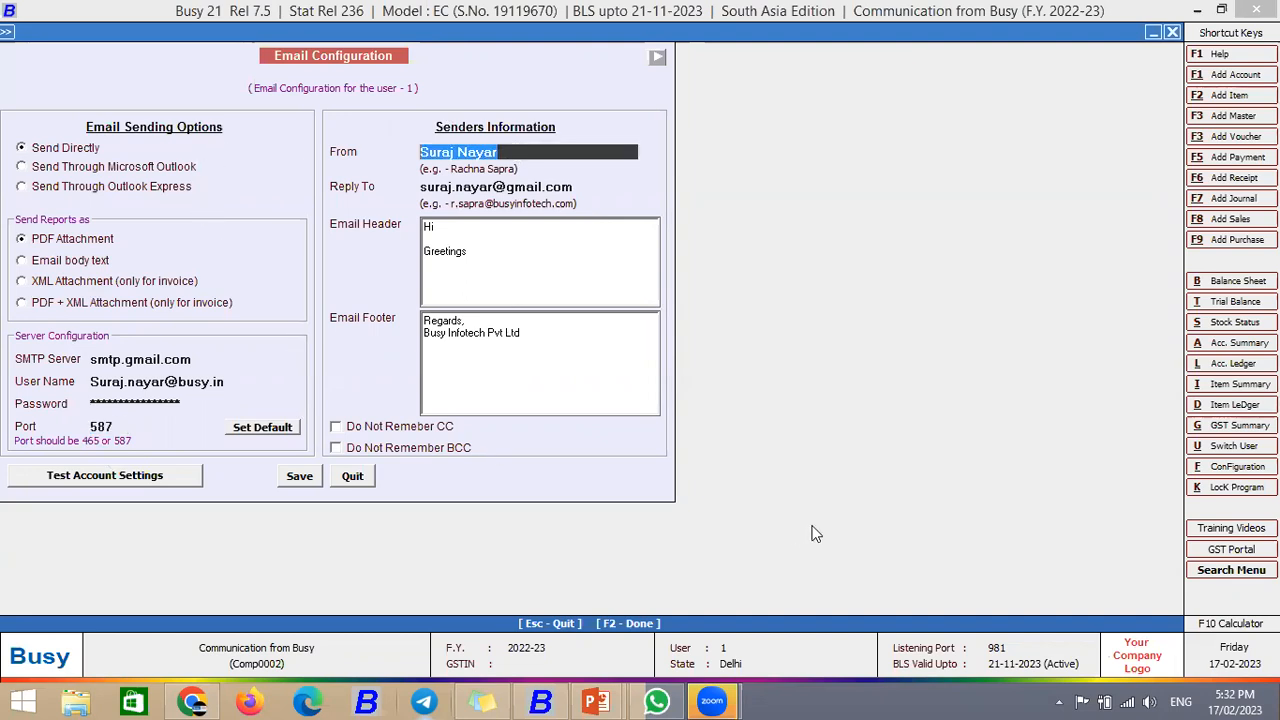
key(BackSpace)
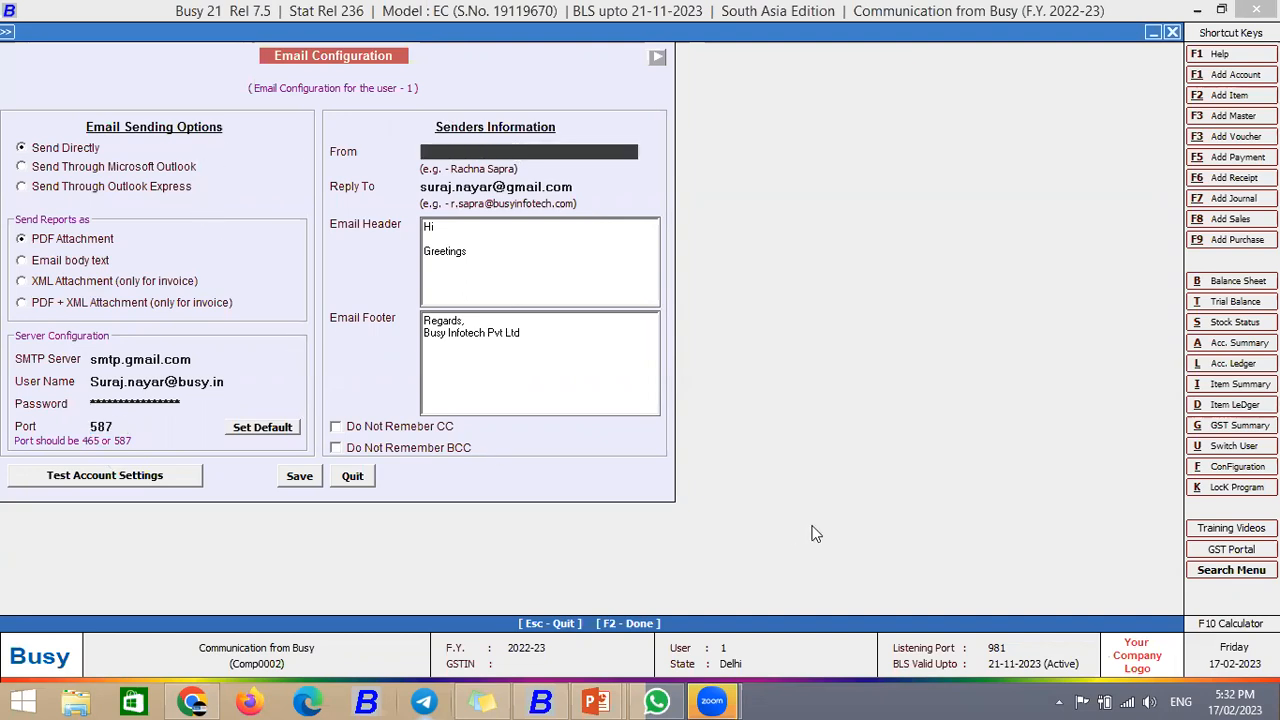
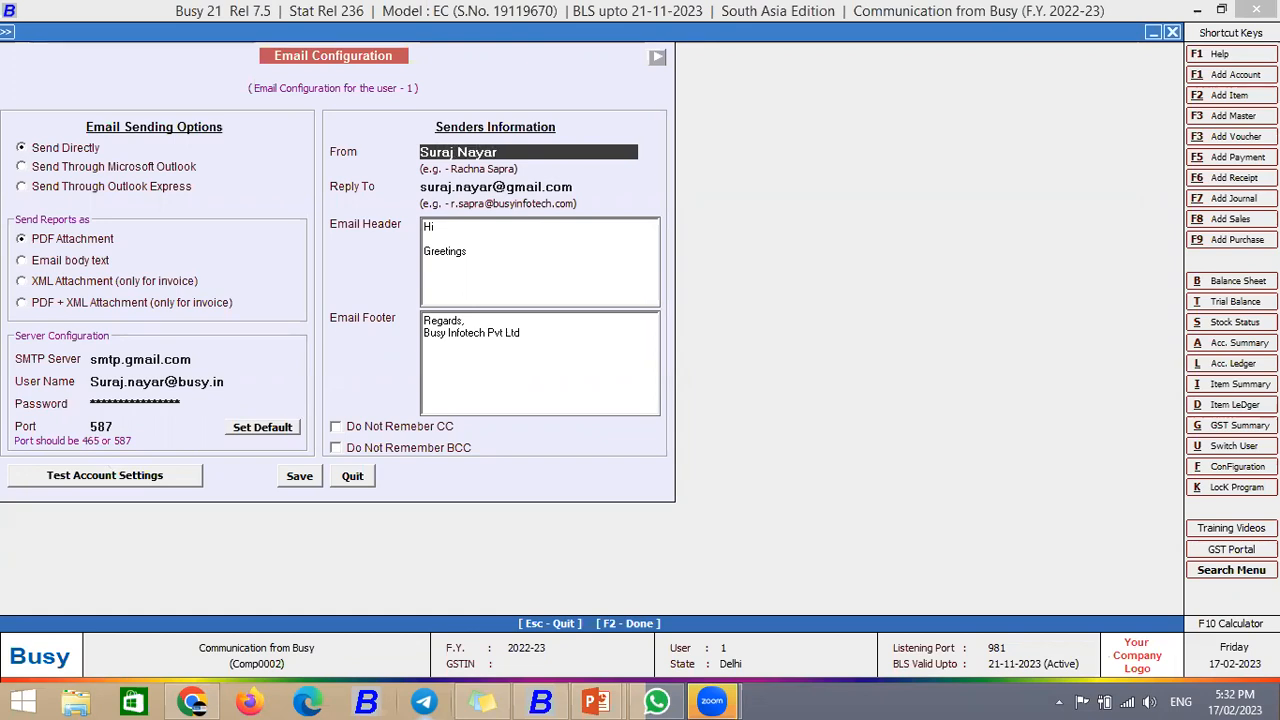
key(Return)
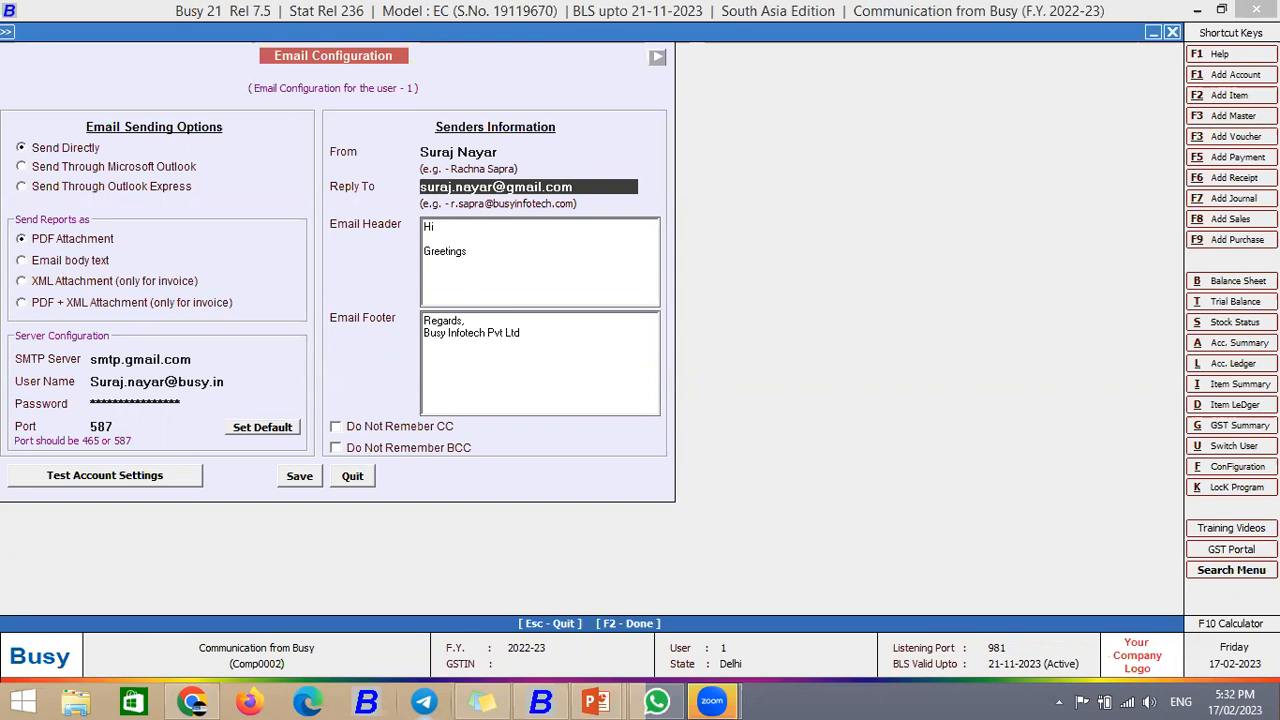
Step: Rewrite the e-mail header as 'Hi,' with 'Greetings' on the next line
key(Return)
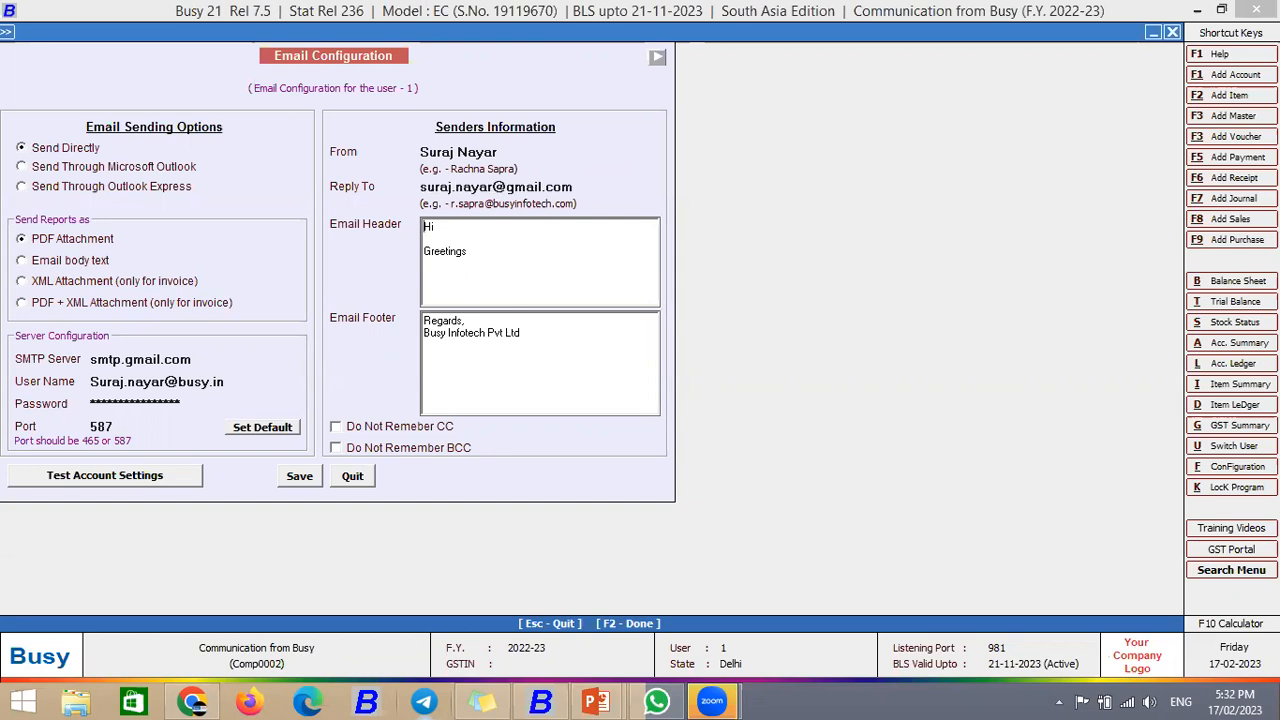
drag(468, 260, 298, 232)
key(BackSpace)
text(Hi,)
key(Return)
key(Return)
text(Gretting)
key(BackSpace)
key(BackSpace)
key(BackSpace)
key(BackSpace)
key(BackSpace)
text(etings)
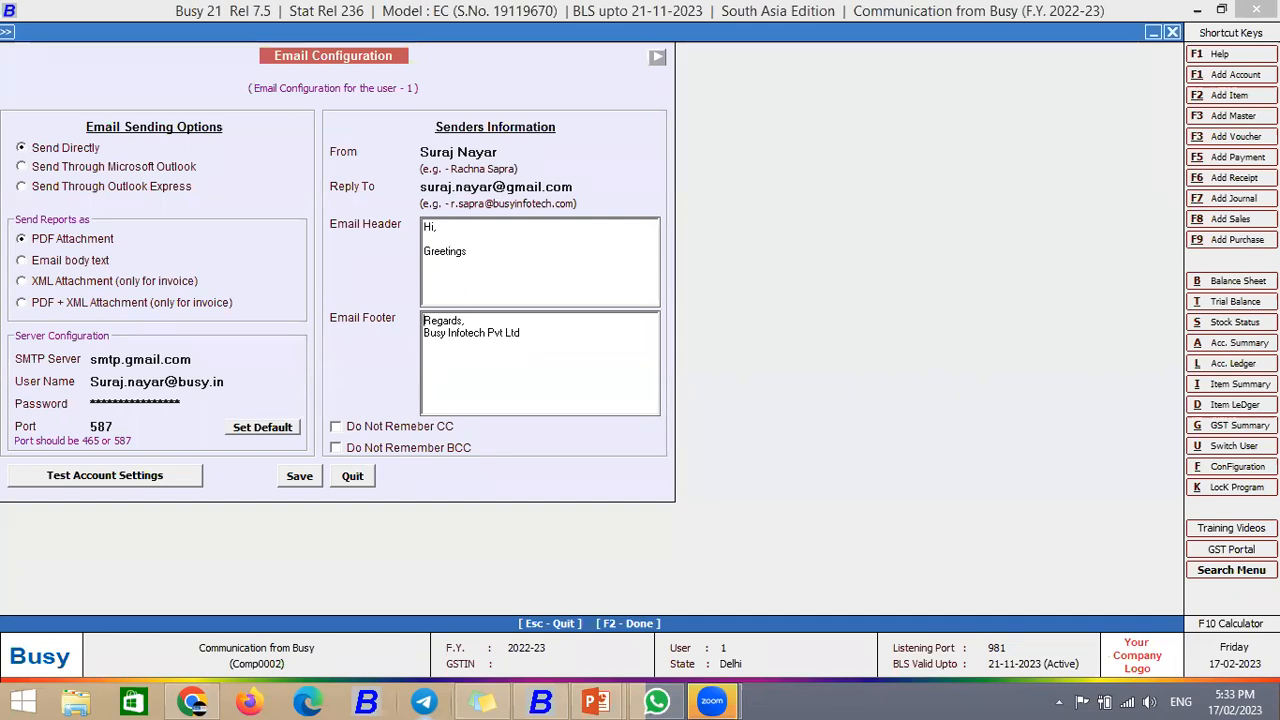
Step: Set the e-mail footer to 'Regards,' followed by 'XYZ Company' on a new line
click(424, 321)
key(ctrl+a)
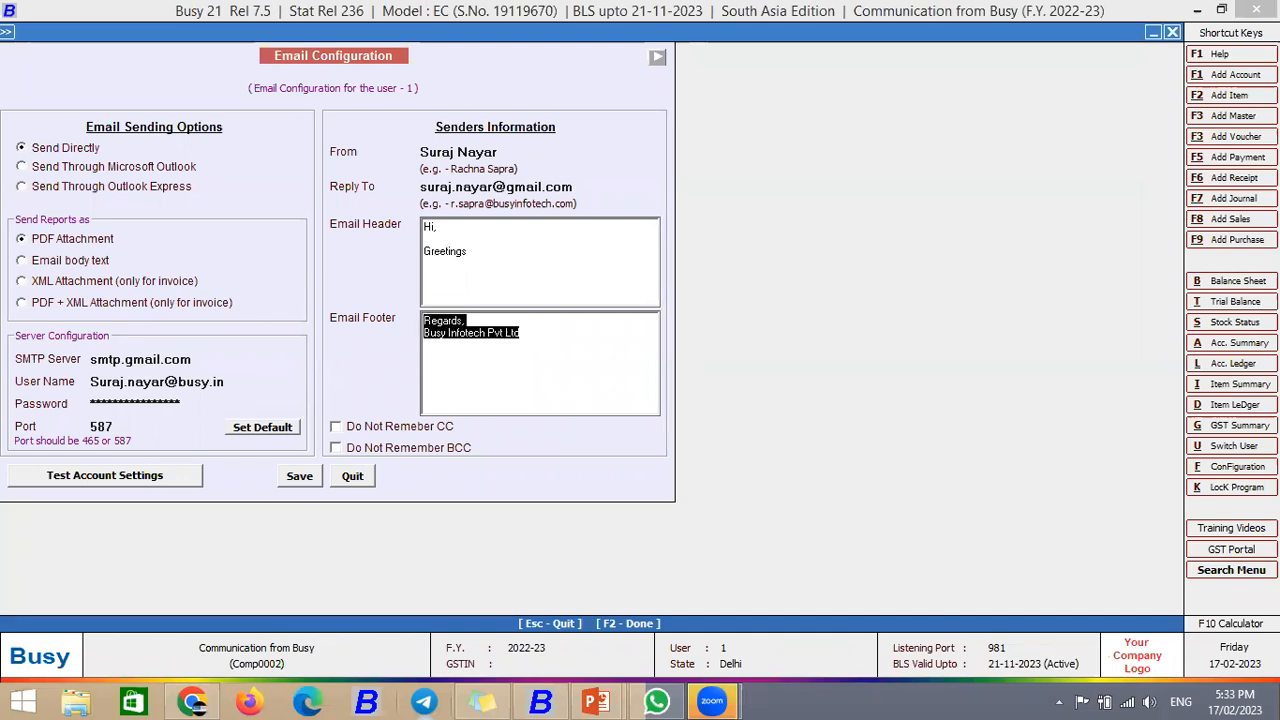
text(Regards,)
key(Return)
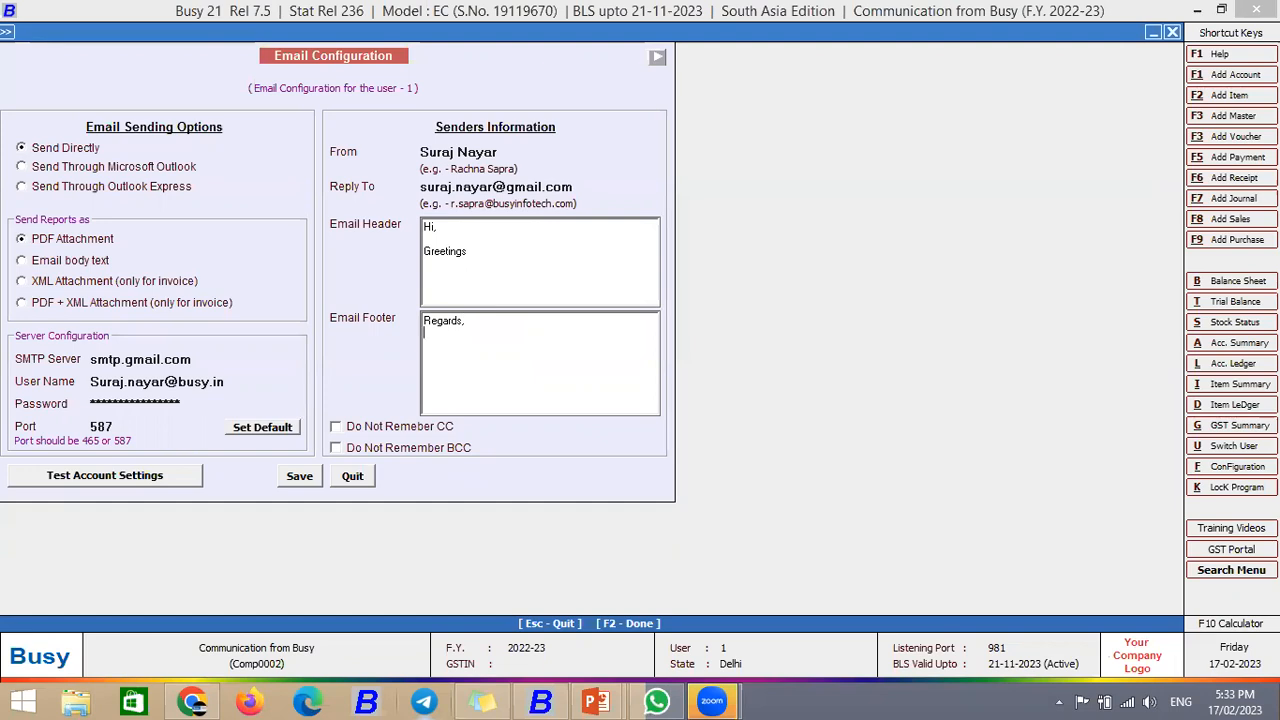
text(XYZ Company)
key(Return)
Step: Toggle Do Not Remember CC and BCC, leave both unchecked, and save the configuration
click(352, 432)
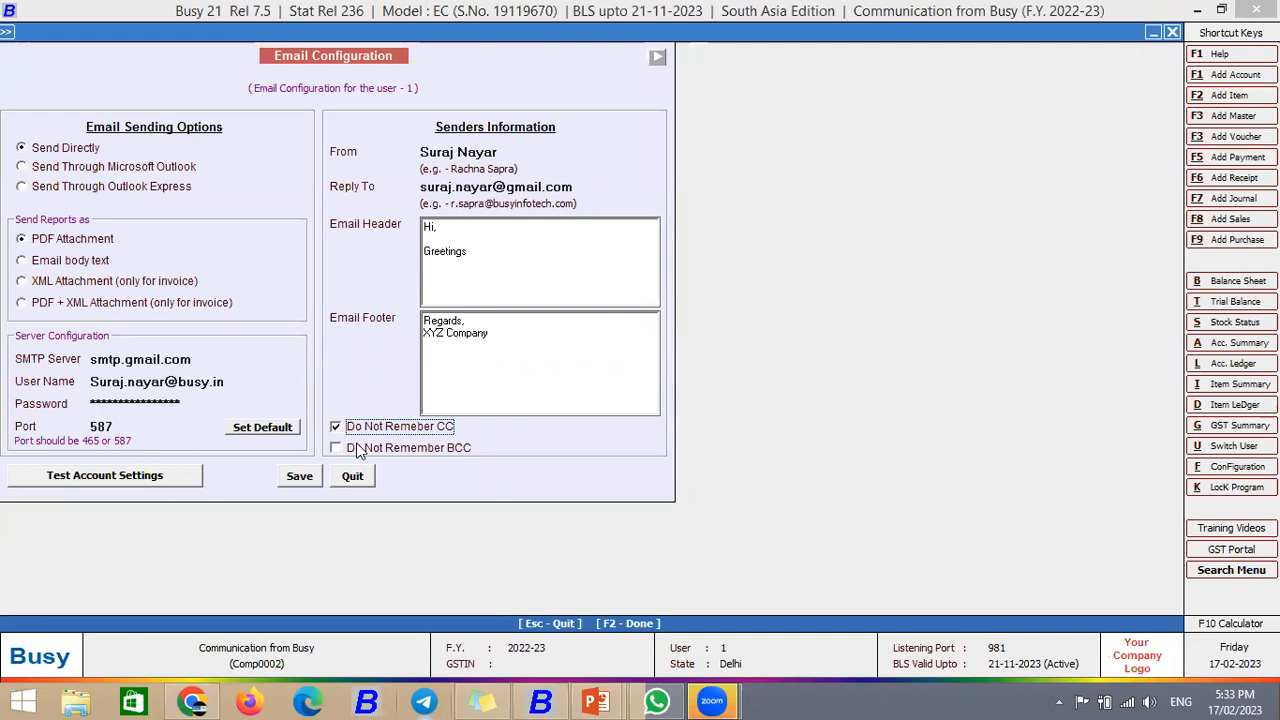
click(367, 452)
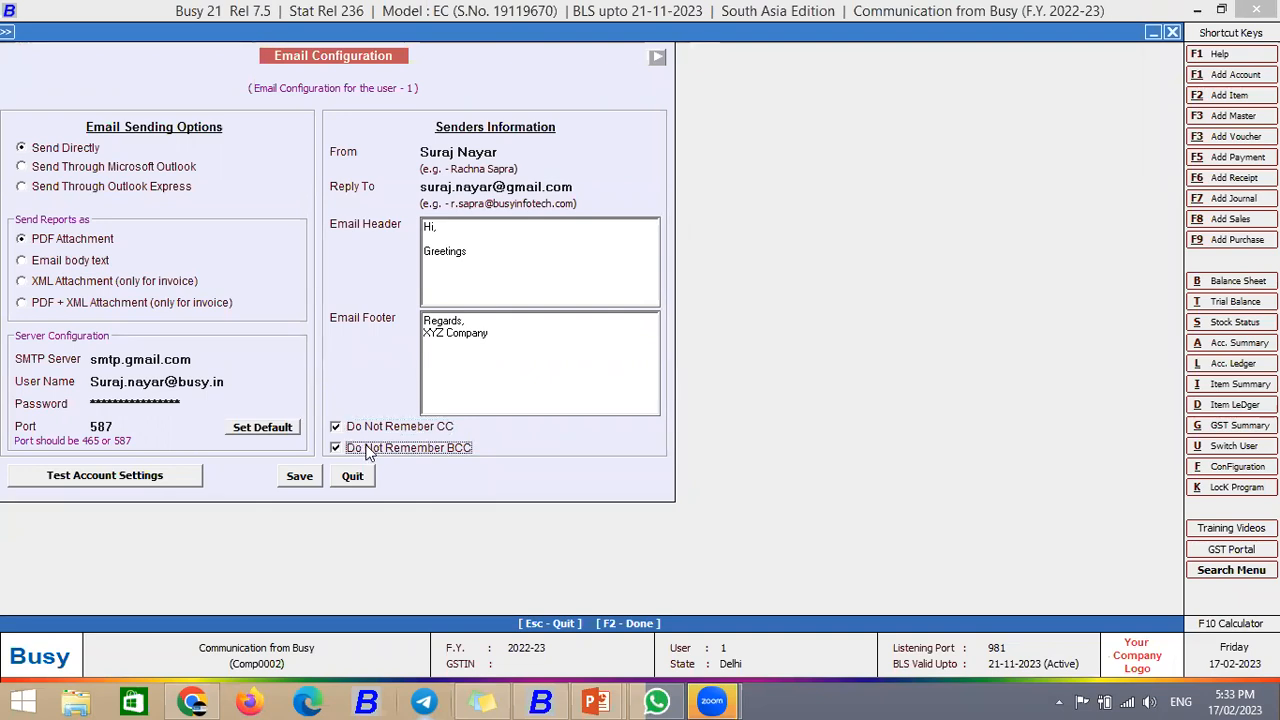
click(346, 433)
click(346, 434)
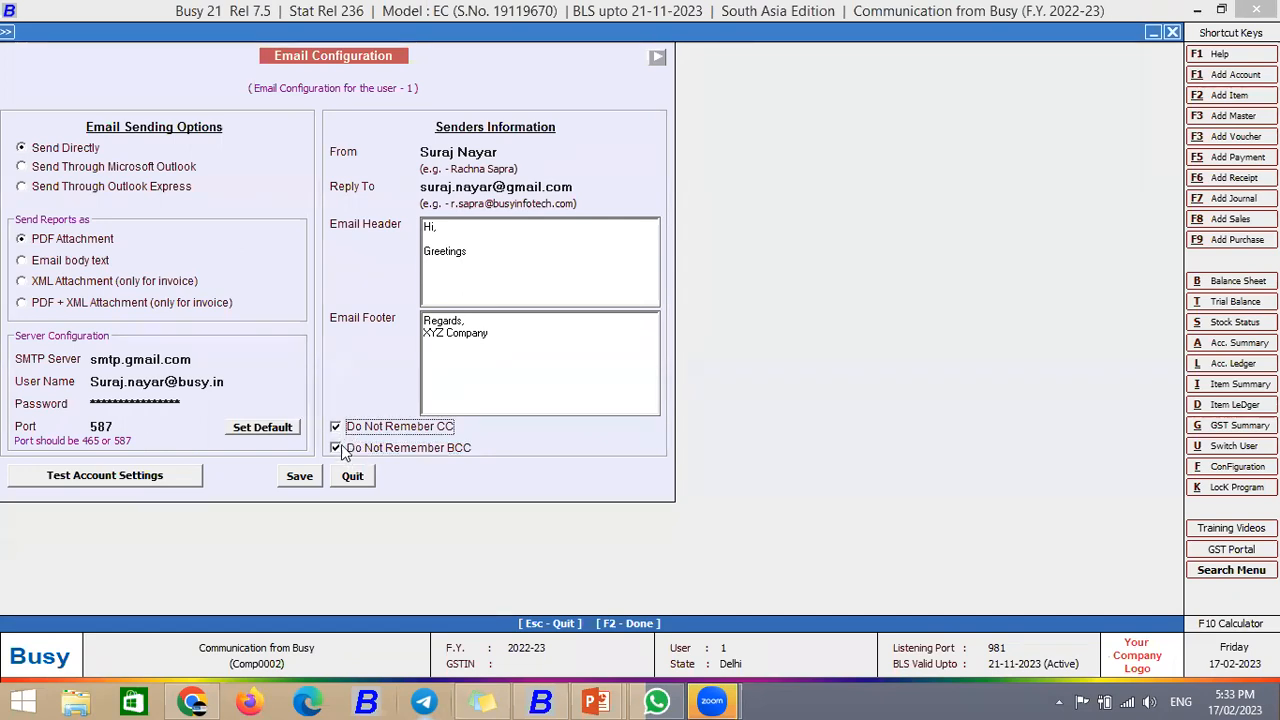
click(337, 429)
click(336, 448)
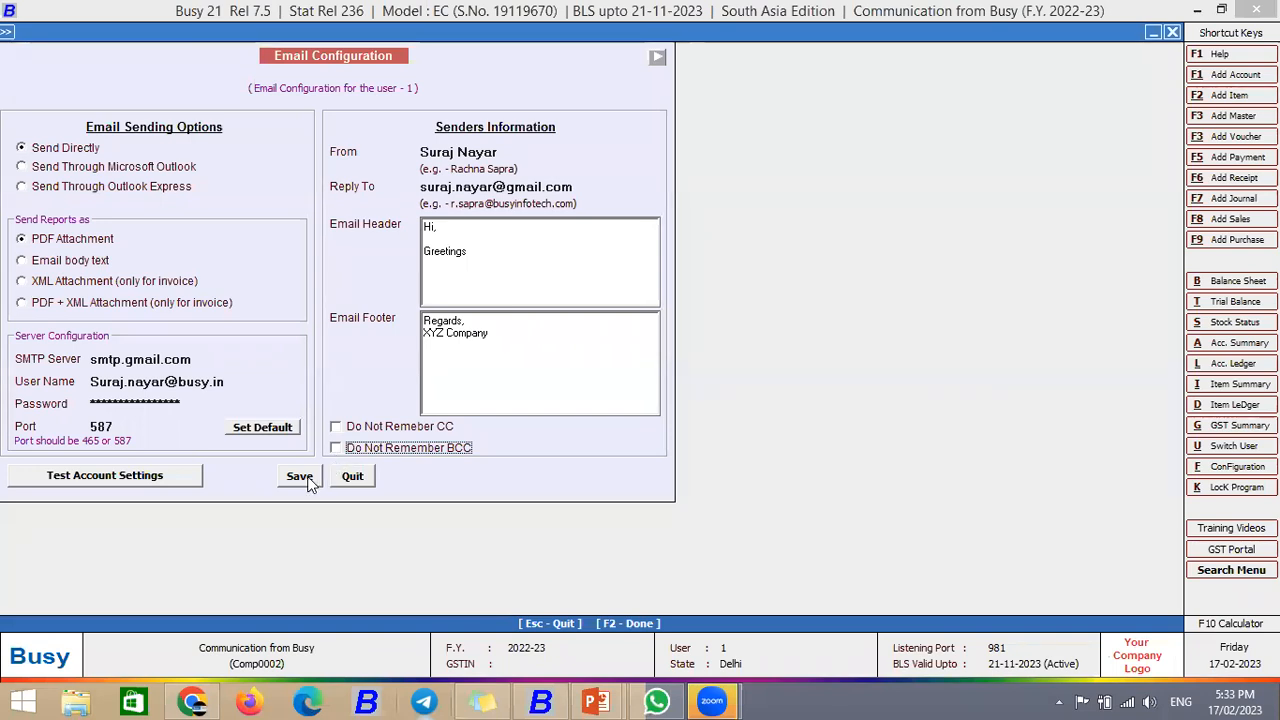
click(305, 479)
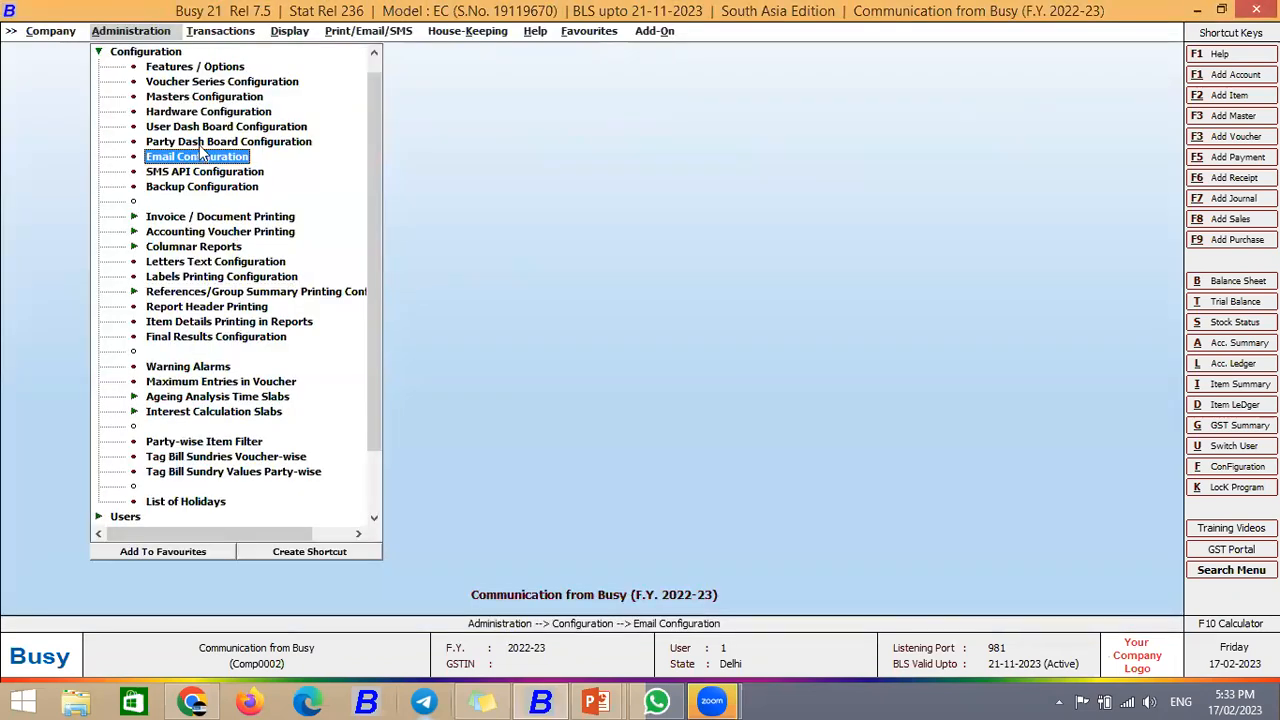
Step: Reopen Email Configuration from the Administration configuration list
double_click(180, 158)
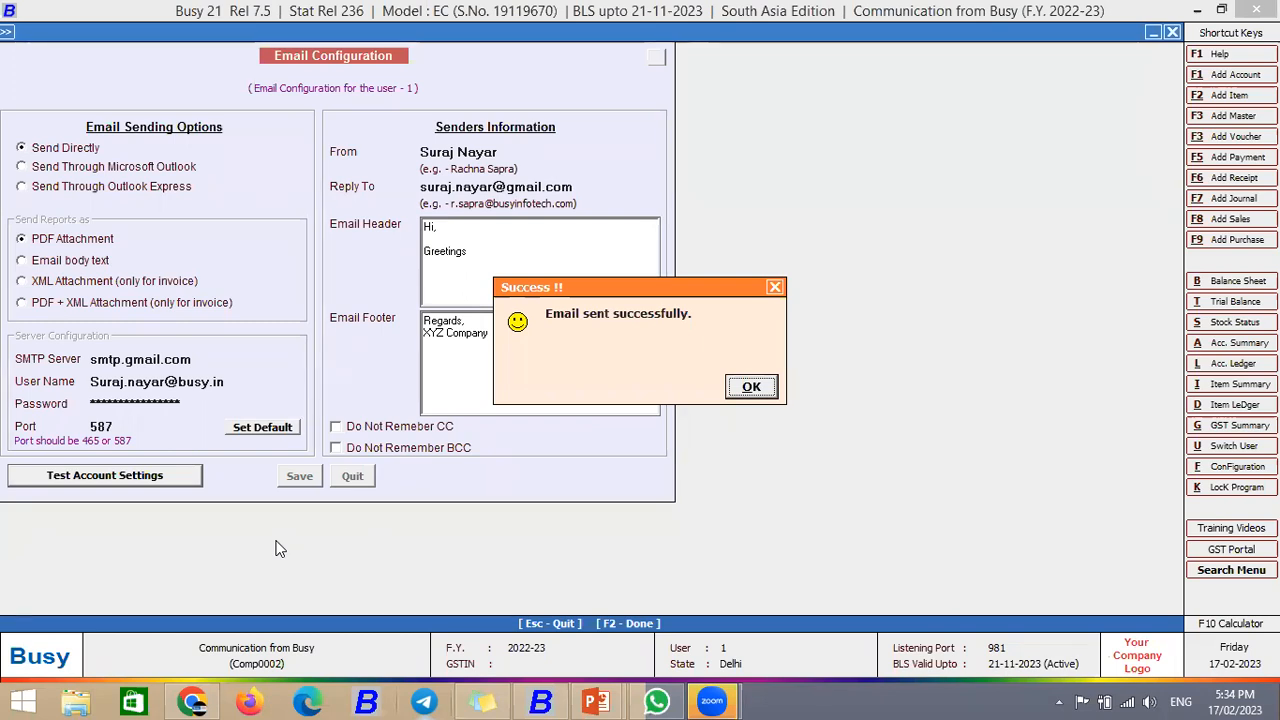
click(748, 392)
click(195, 700)
click(620, 8)
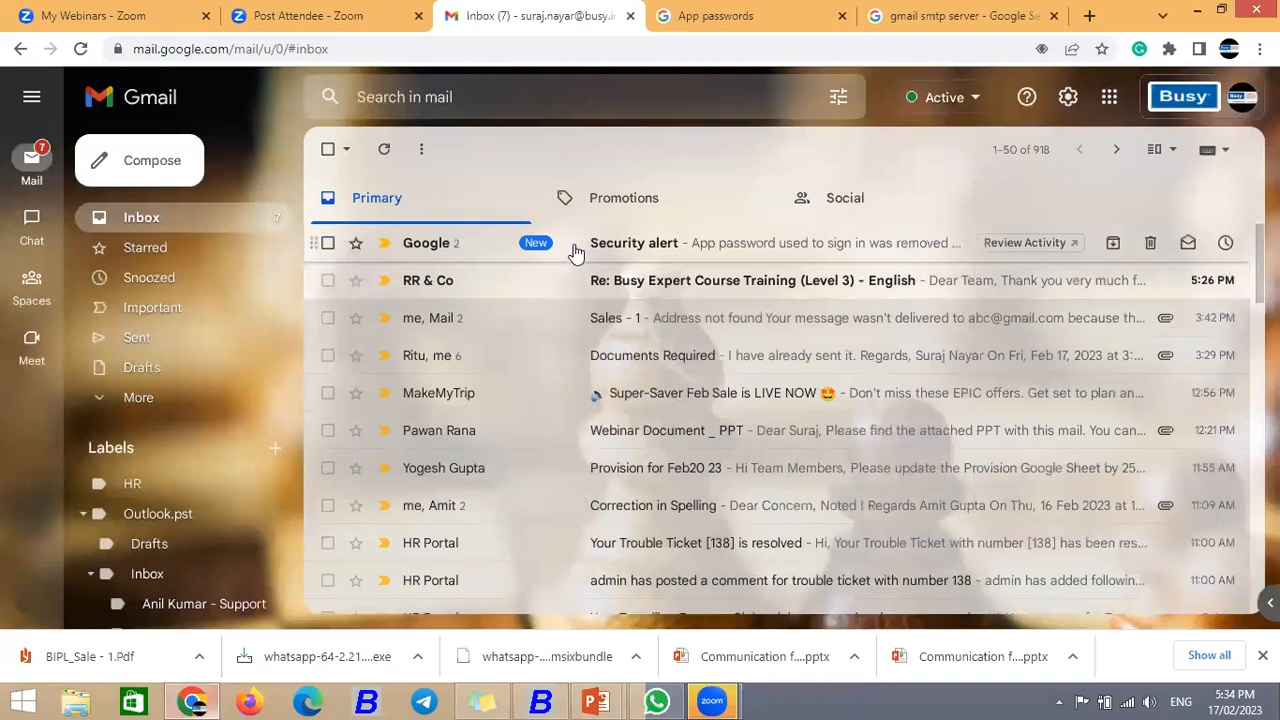
click(145, 217)
key(Return)
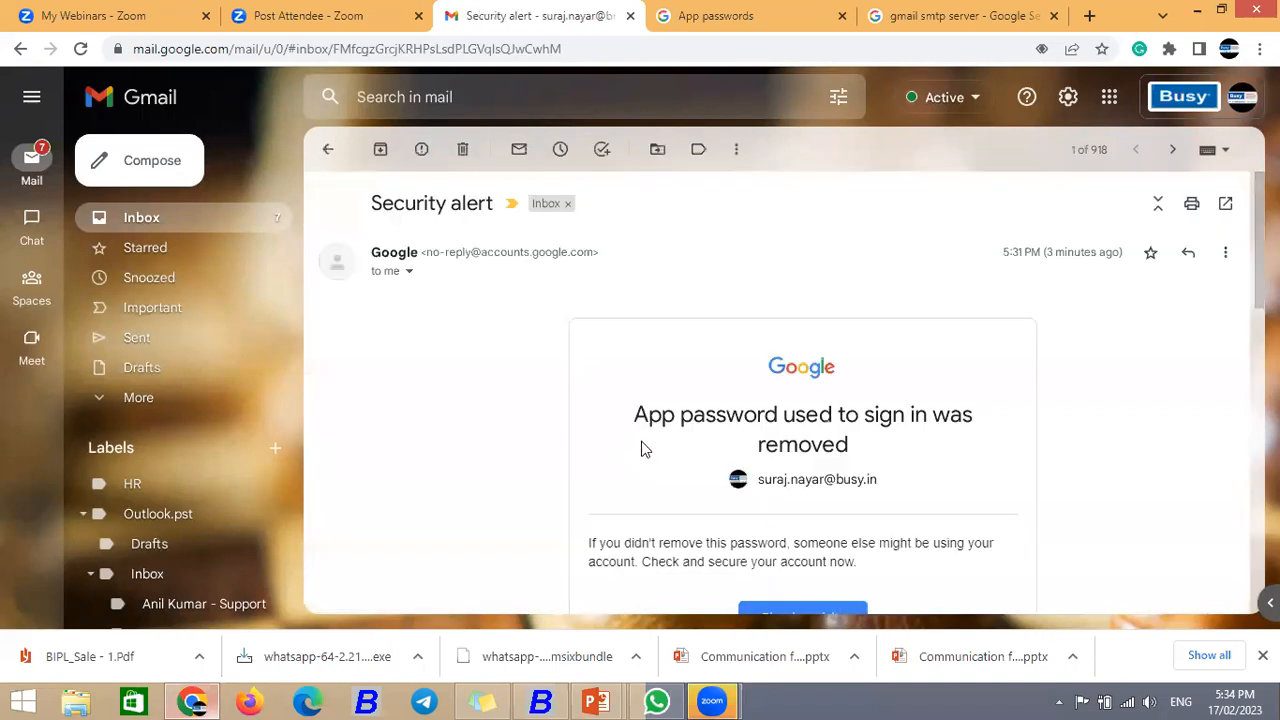
scroll(644, 449, down, 4)
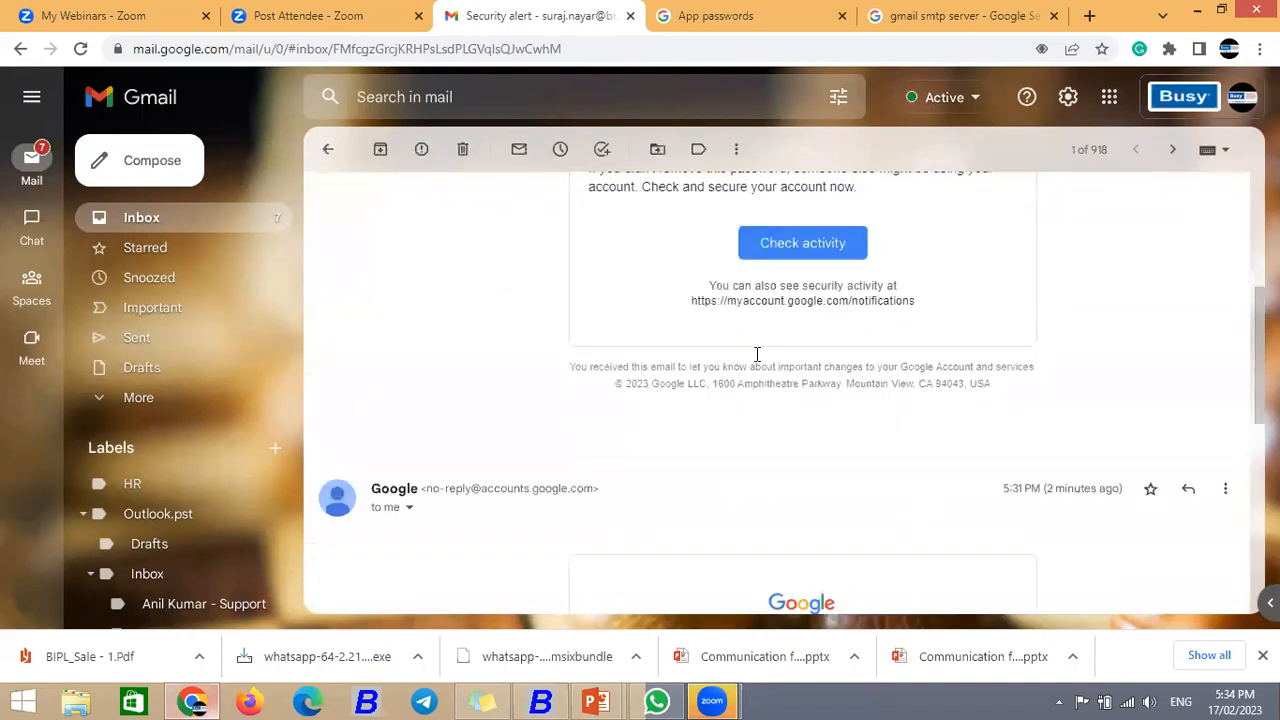
click(105, 207)
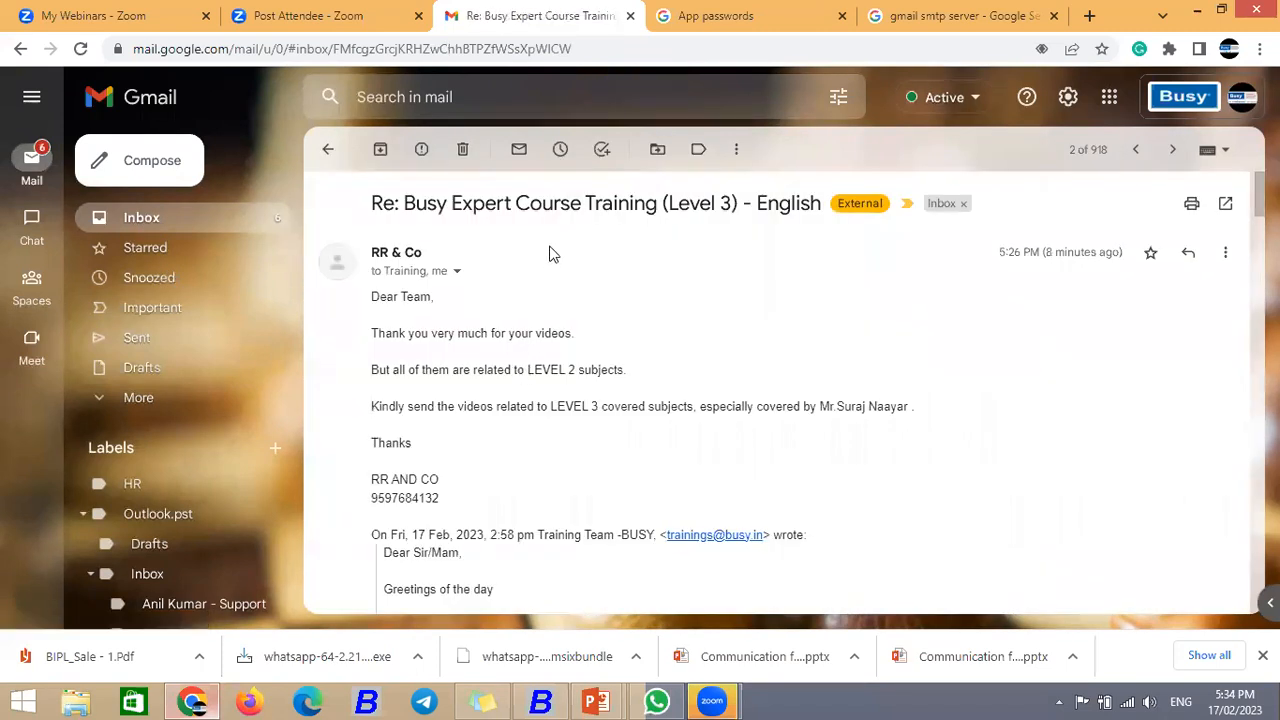
key(alt+Left)
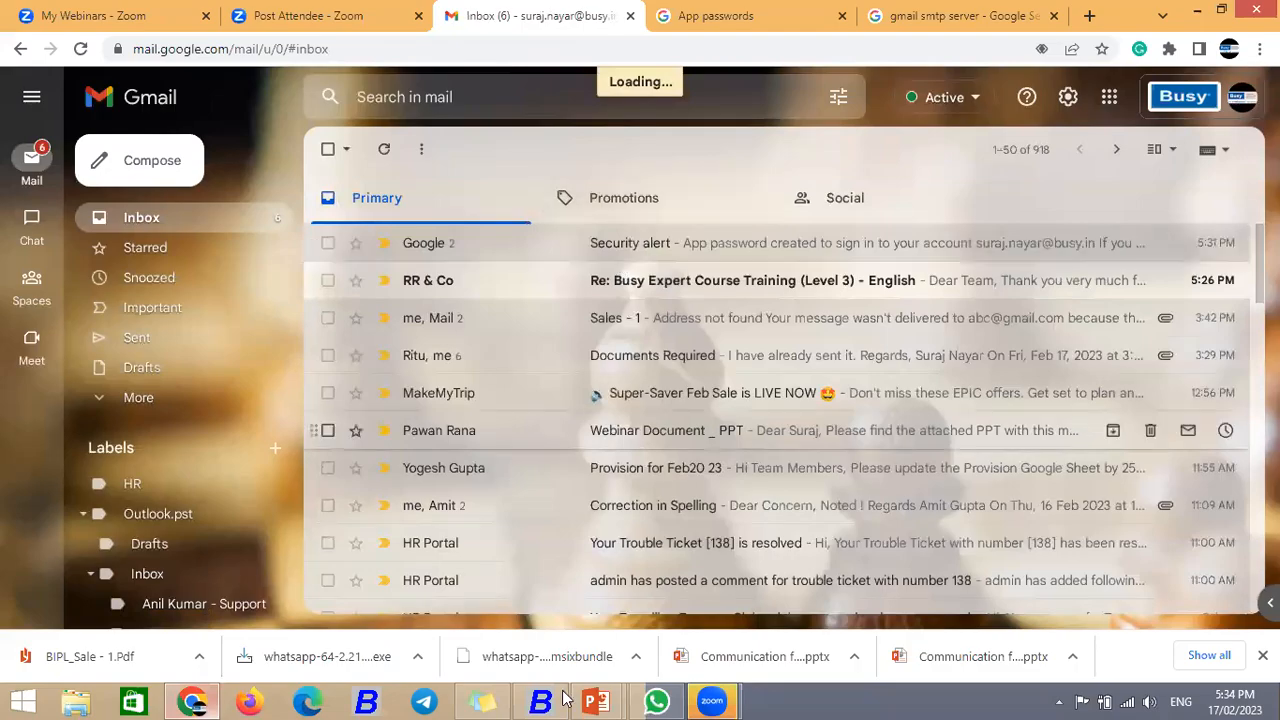
click(545, 700)
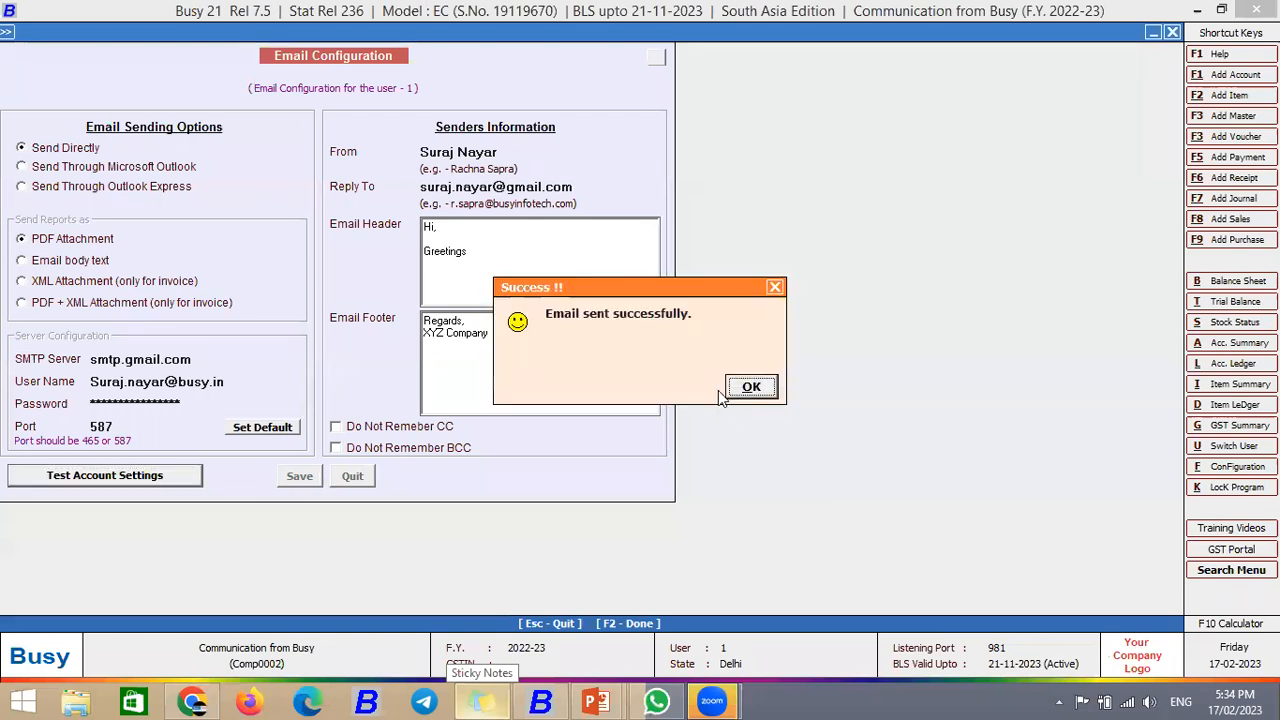
Step: Complete the Reply To address with busy.in and make the user name start with lowercase 's'
click(751, 388)
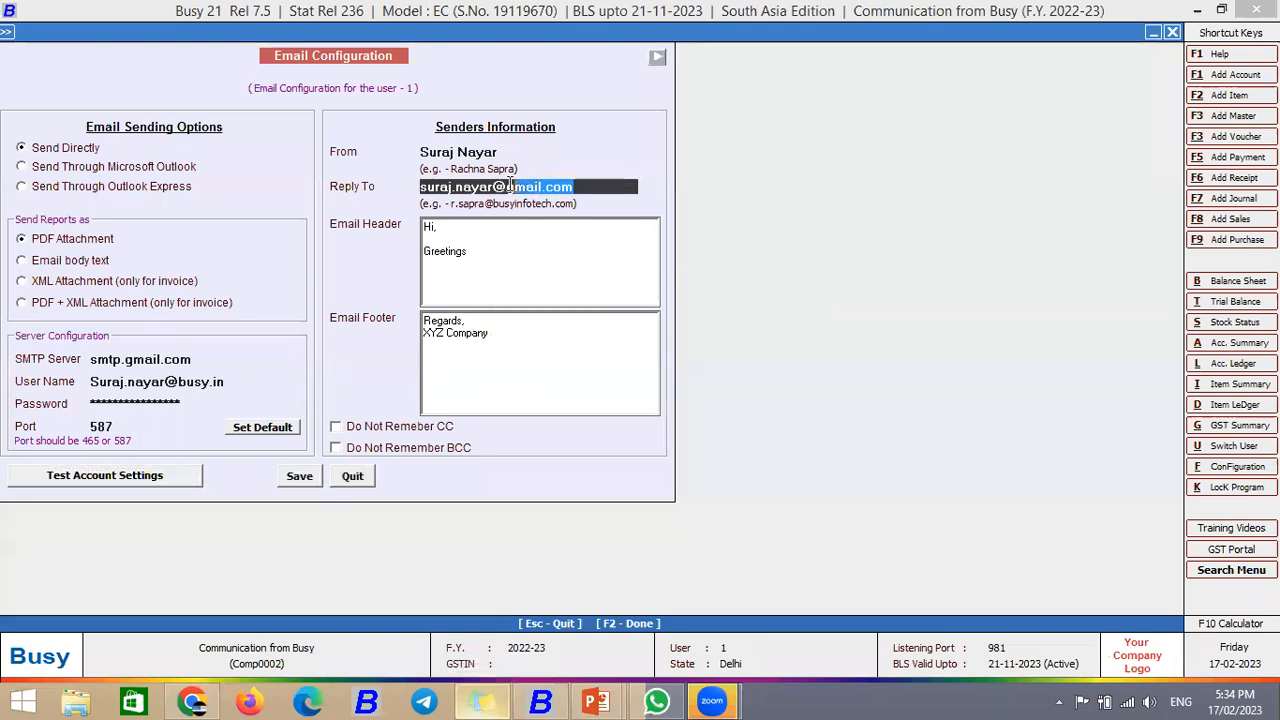
text(busy)
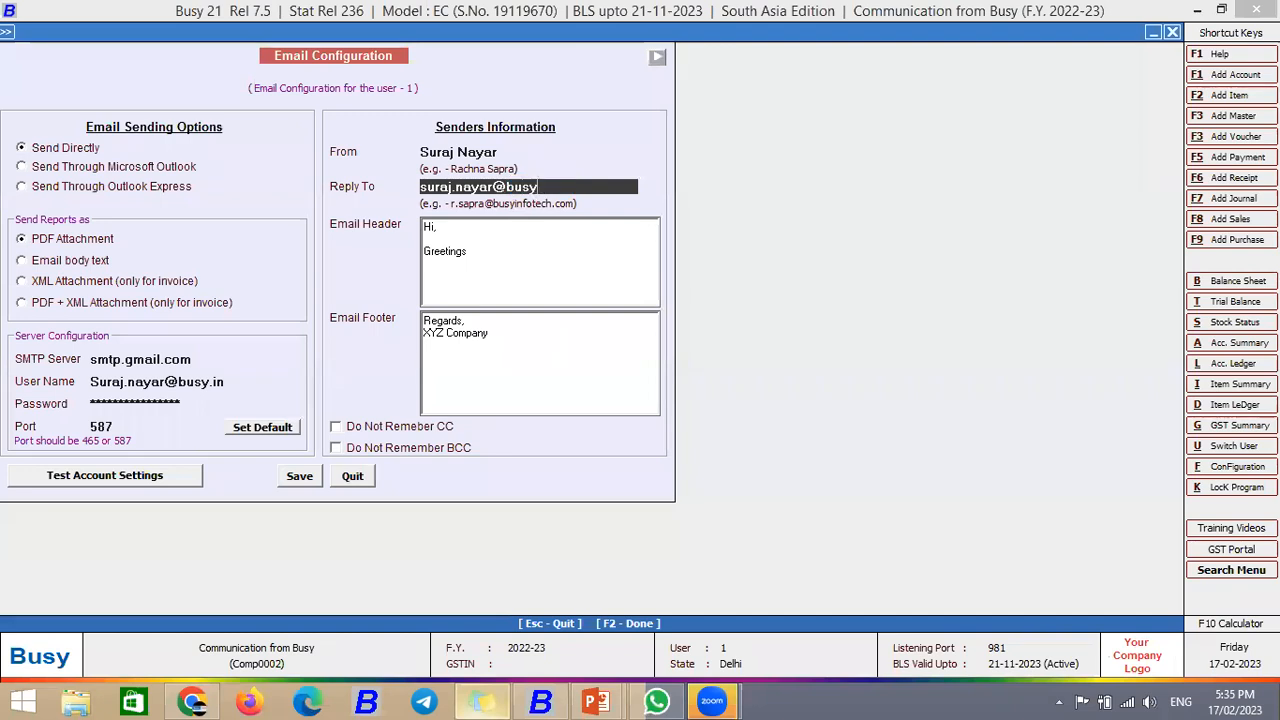
text(.in)
click(222, 381)
drag(223, 380, 86, 393)
click(101, 380)
key(BackSpace)
text(s)
Step: Save, reopen Email Configuration, resend the test e-mail, then switch to Gmail in Chrome
click(301, 477)
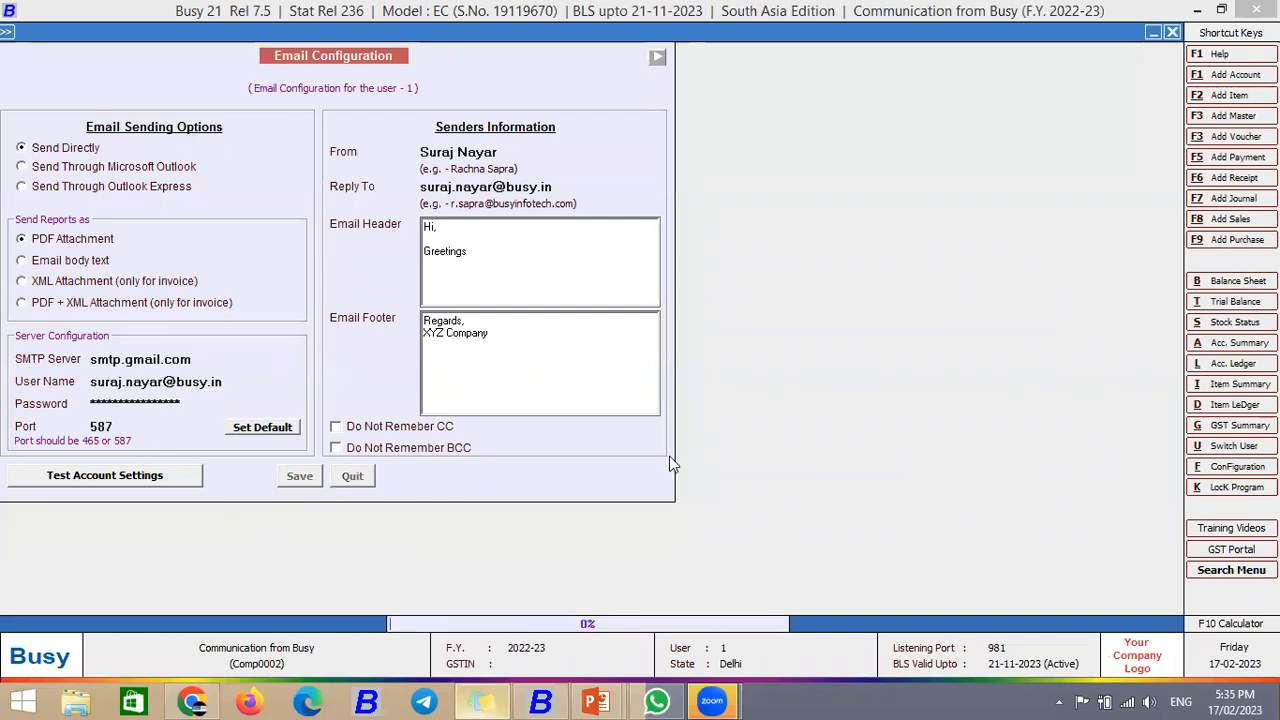
key(Return)
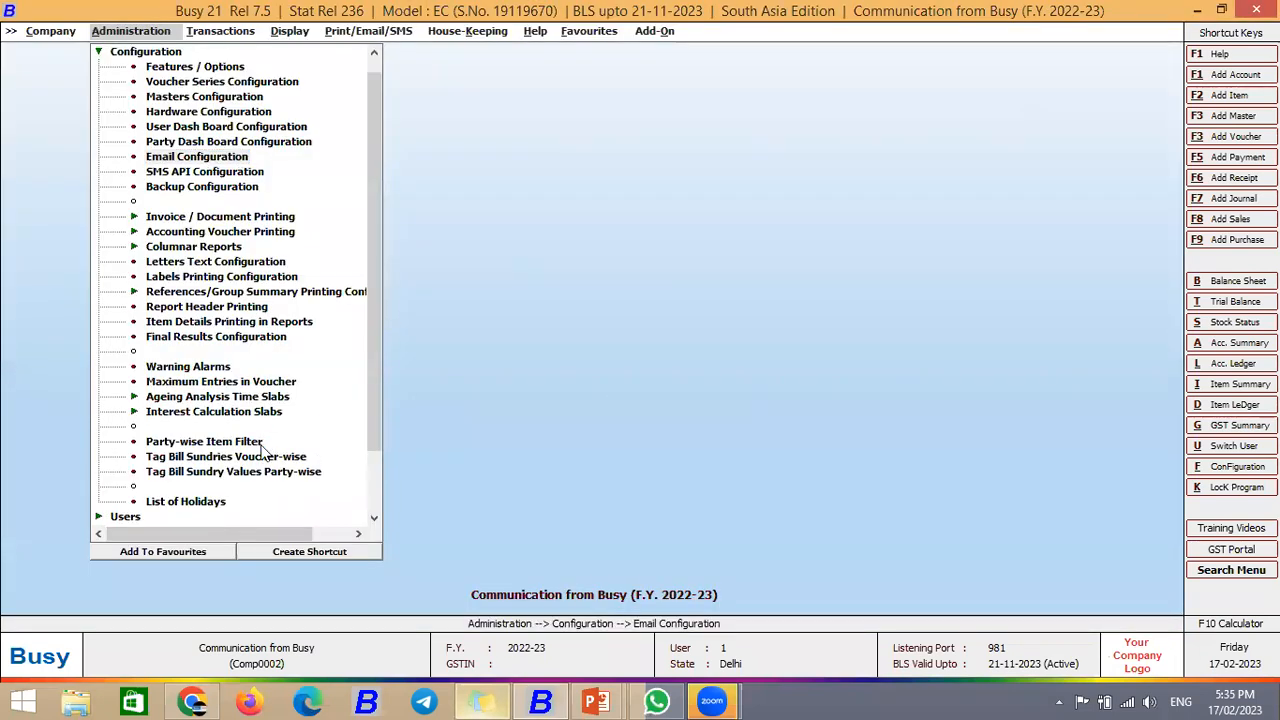
click(190, 475)
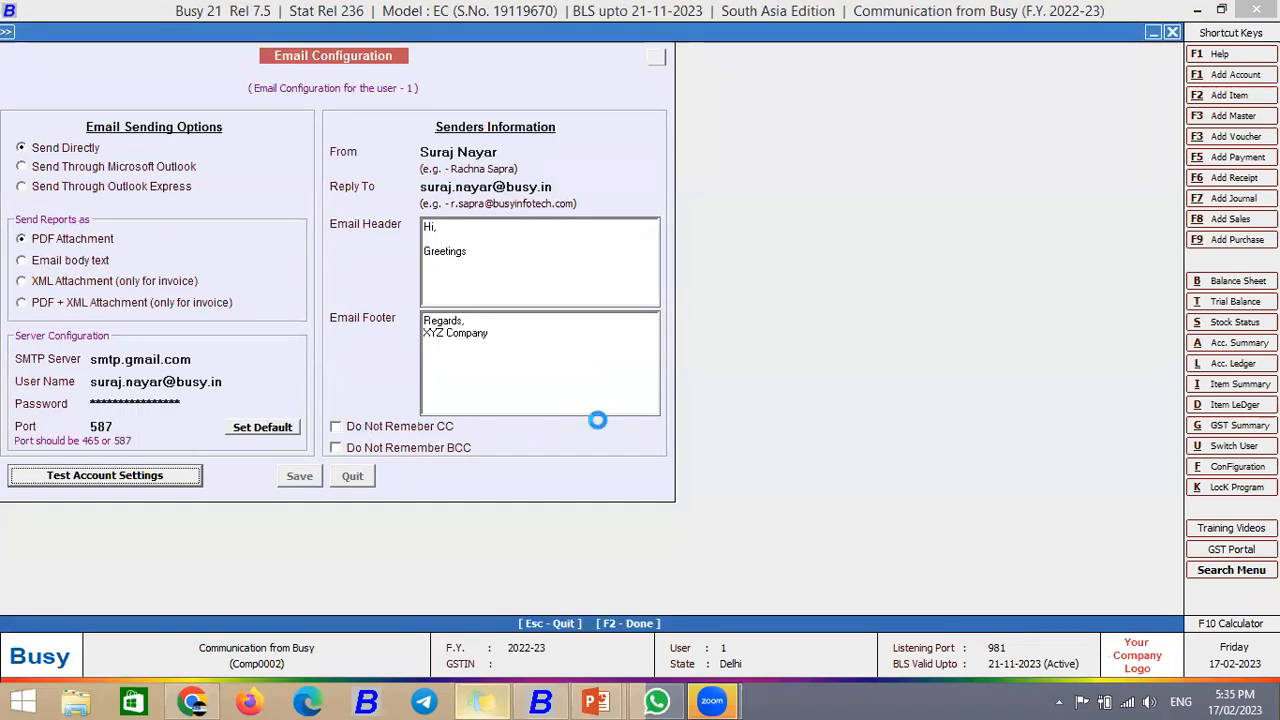
click(746, 392)
click(192, 701)
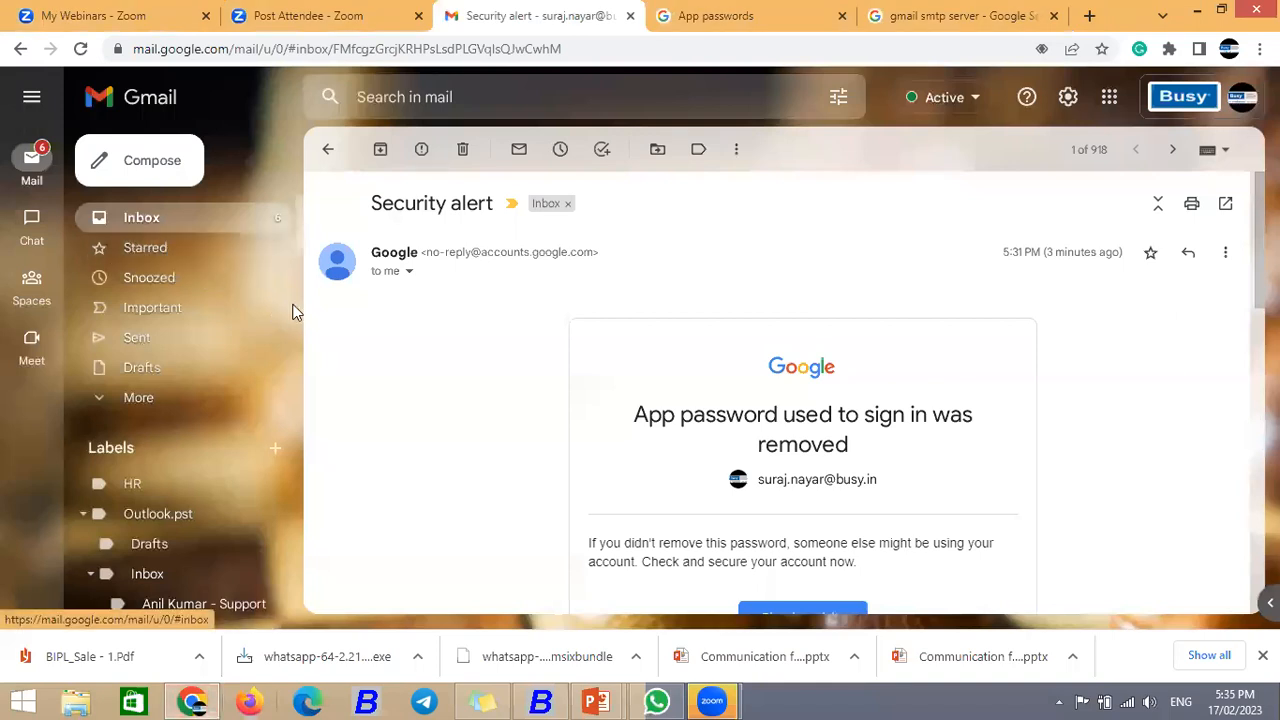
Step: Open the 'Test Mail to check Busy Mail Settings' email in Gmail, then return to BUSY 21
key(Return)
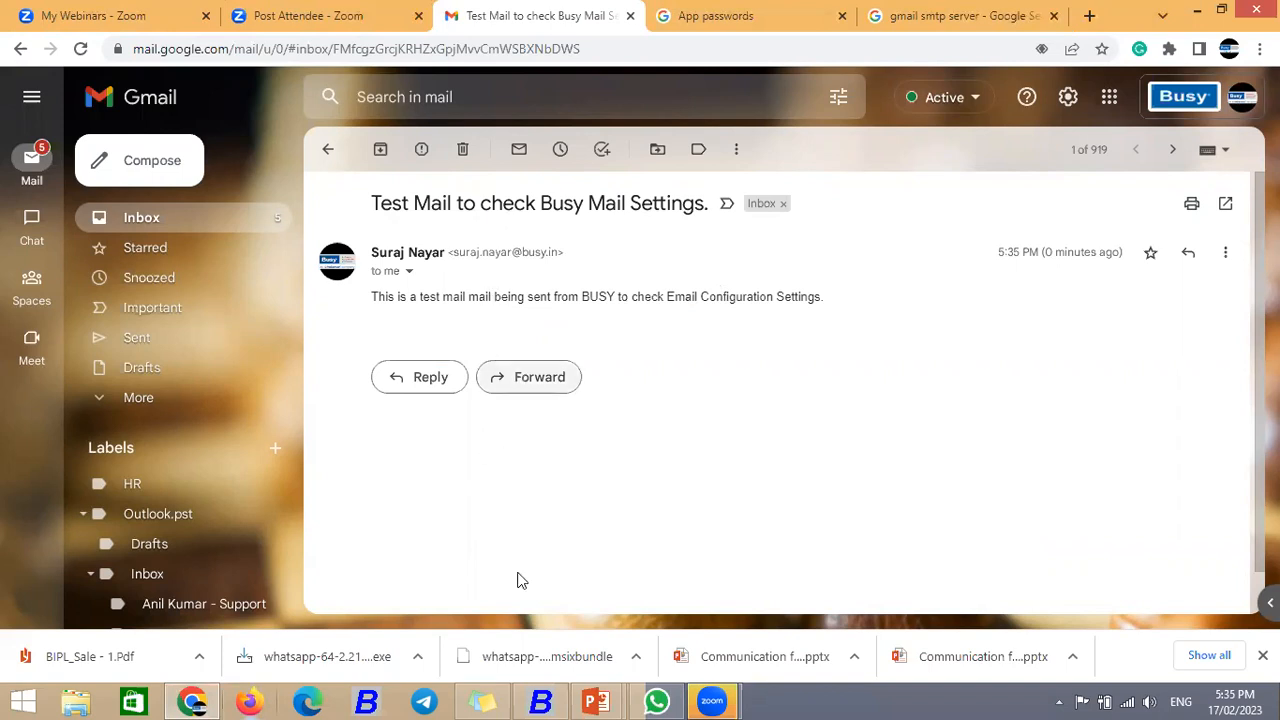
click(540, 701)
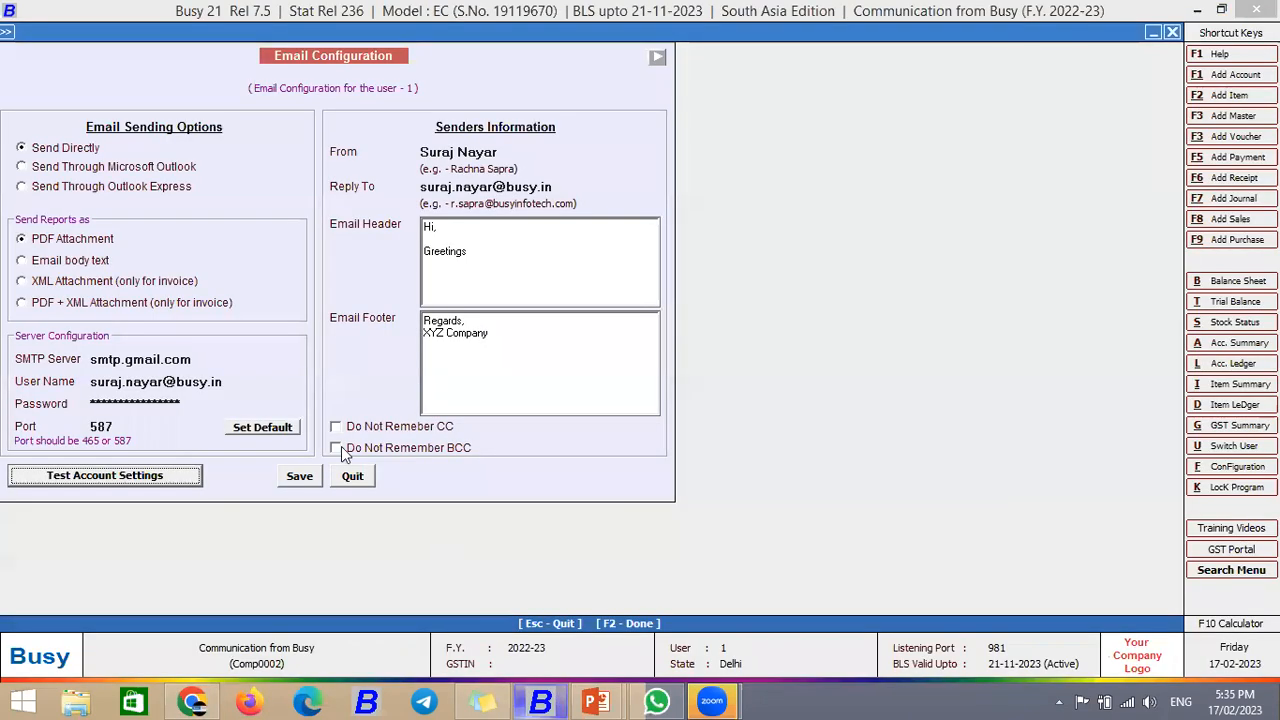
Step: Save the Email Configuration and return to the Administration > Configuration options
click(300, 477)
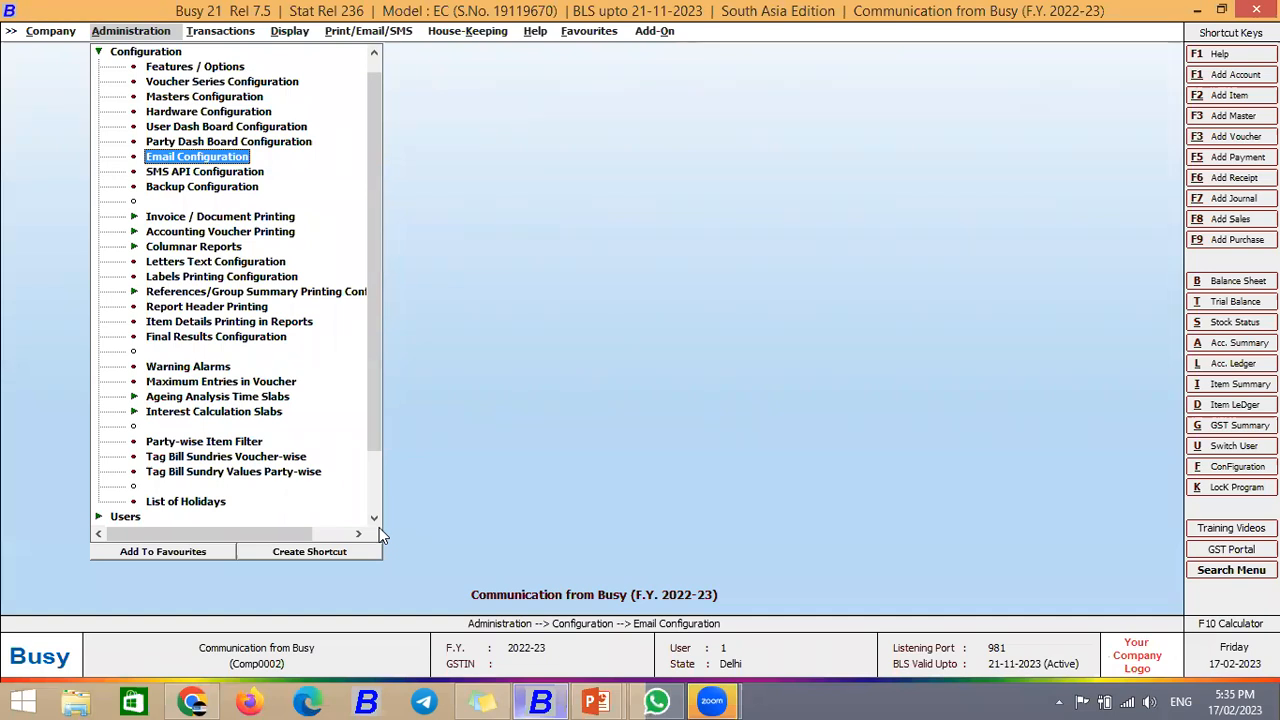
key(Escape)
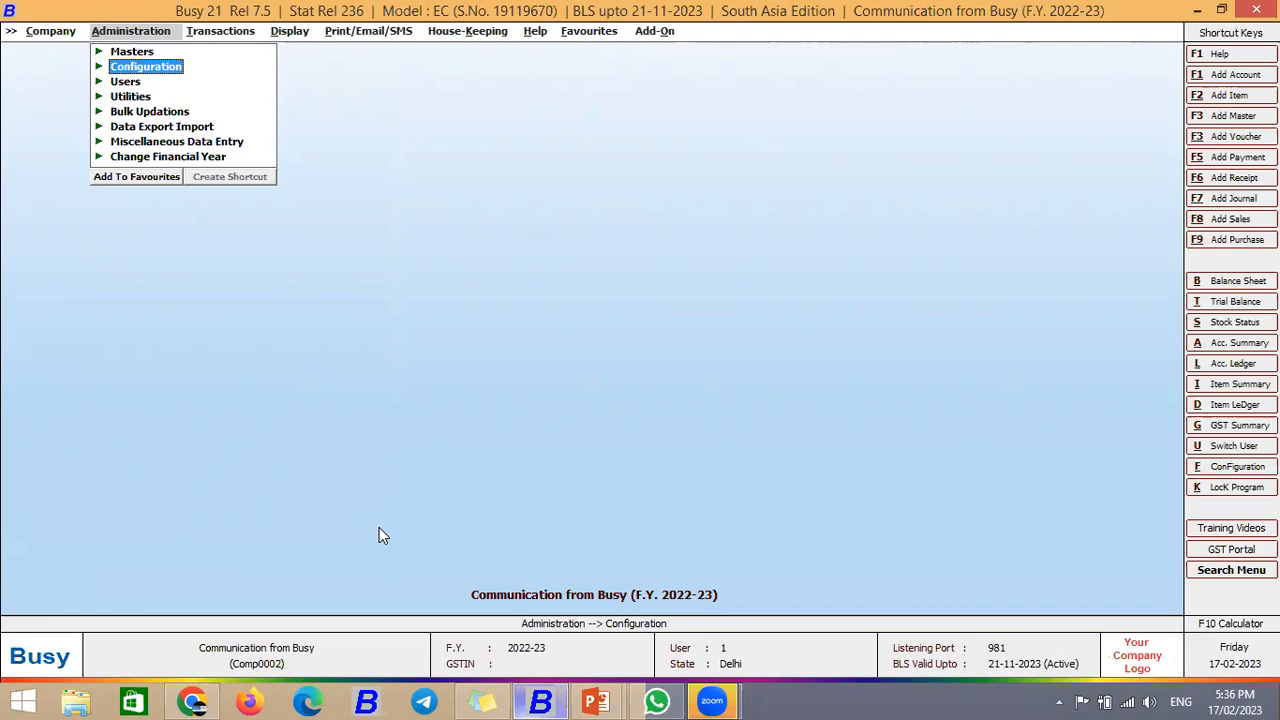
key(Return)
Step: Set Send E-Mail After Saving to Y for the Sales Main series and open its E-Mail Details
key(Down)
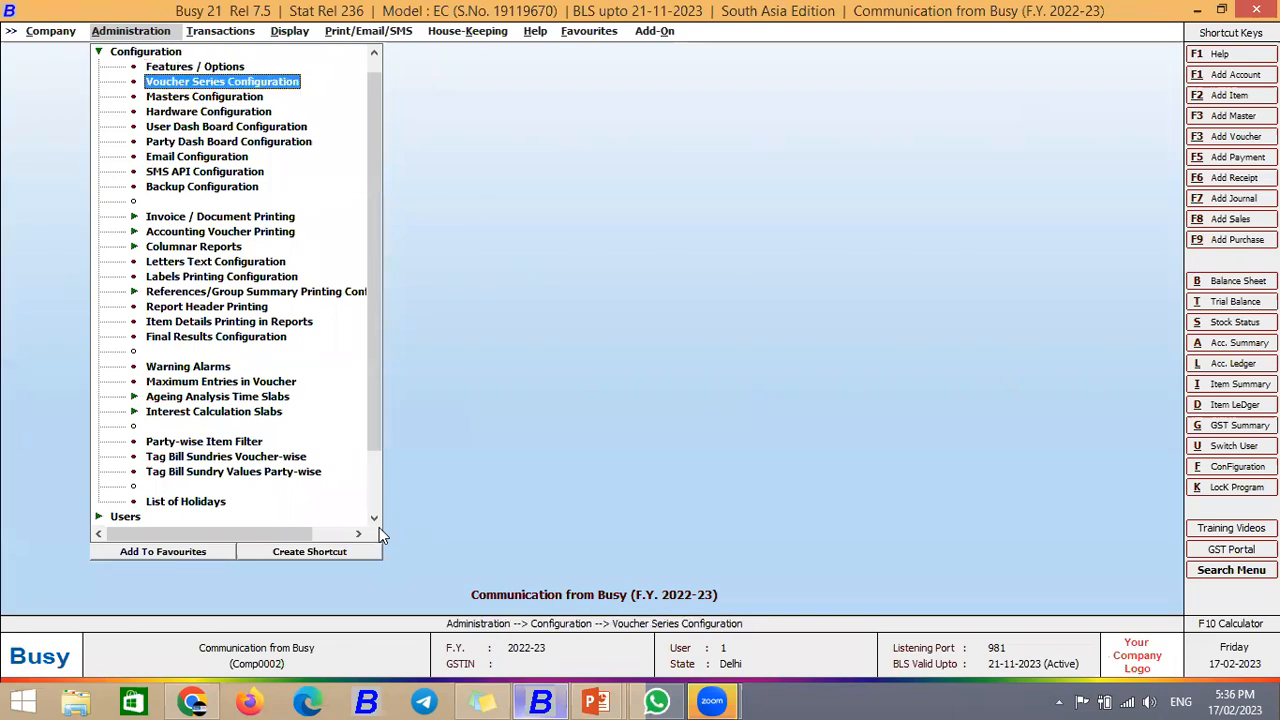
key(Return)
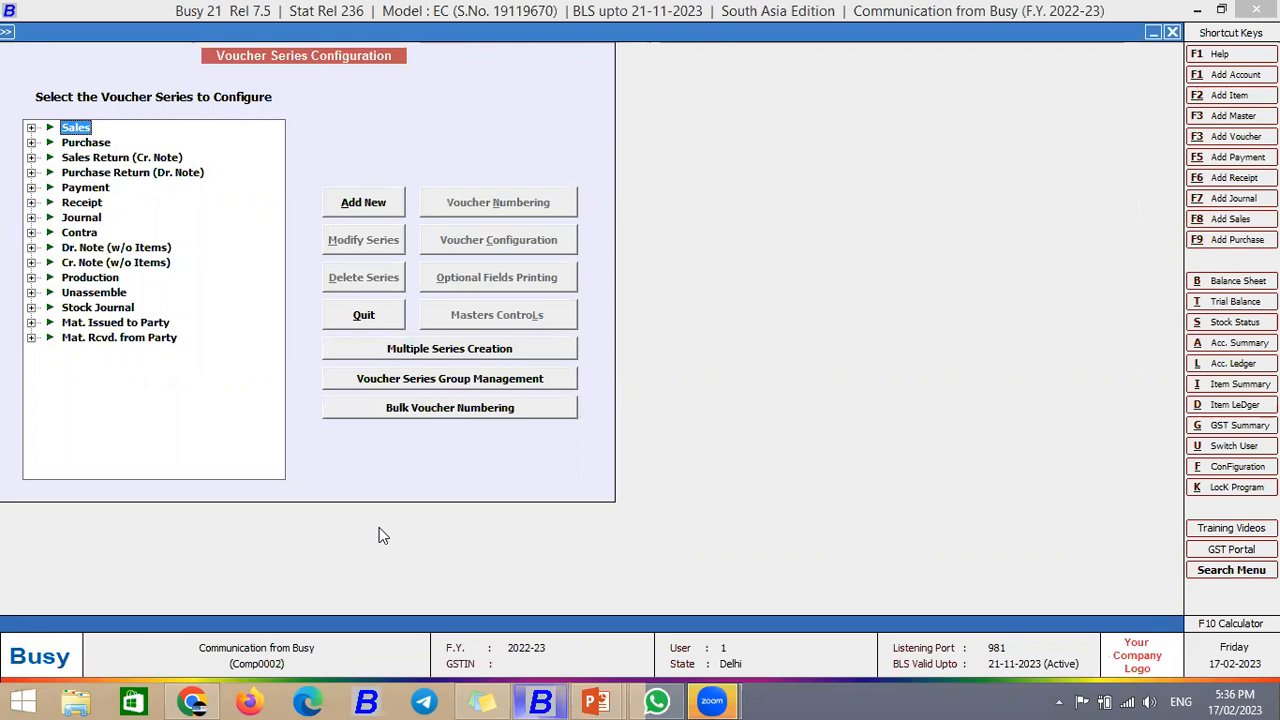
key(Right)
key(Down)
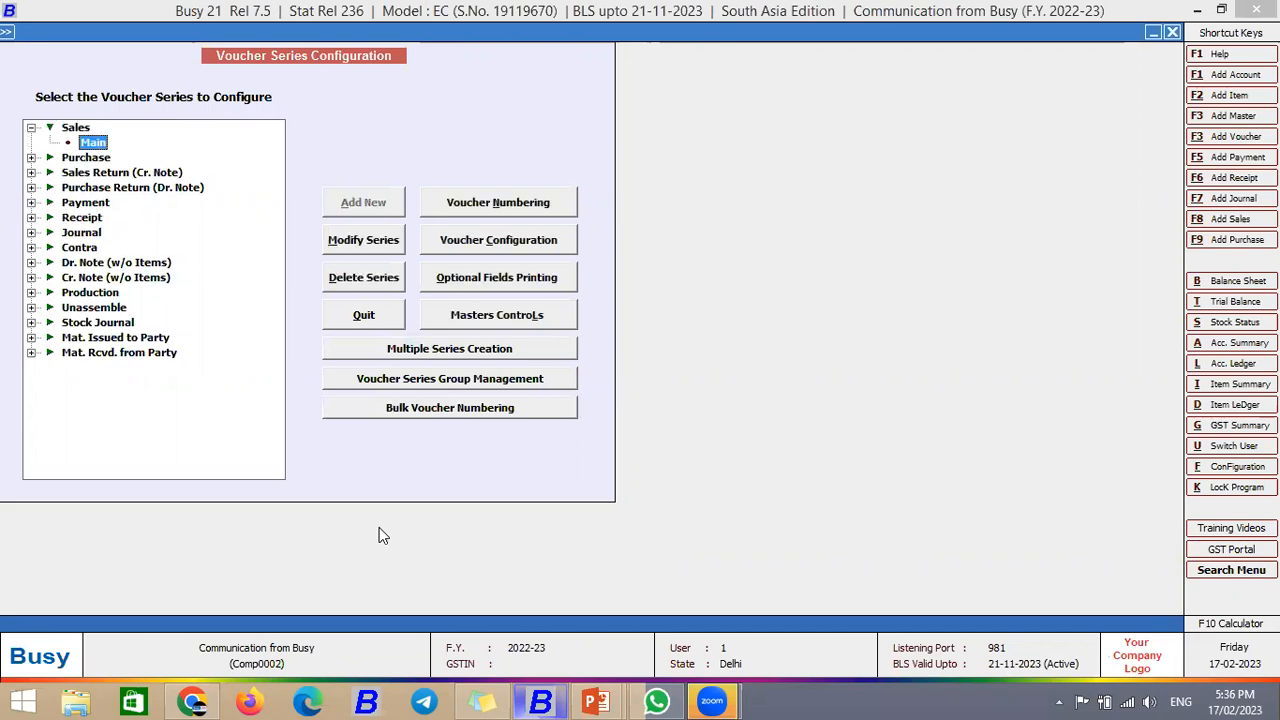
click(500, 241)
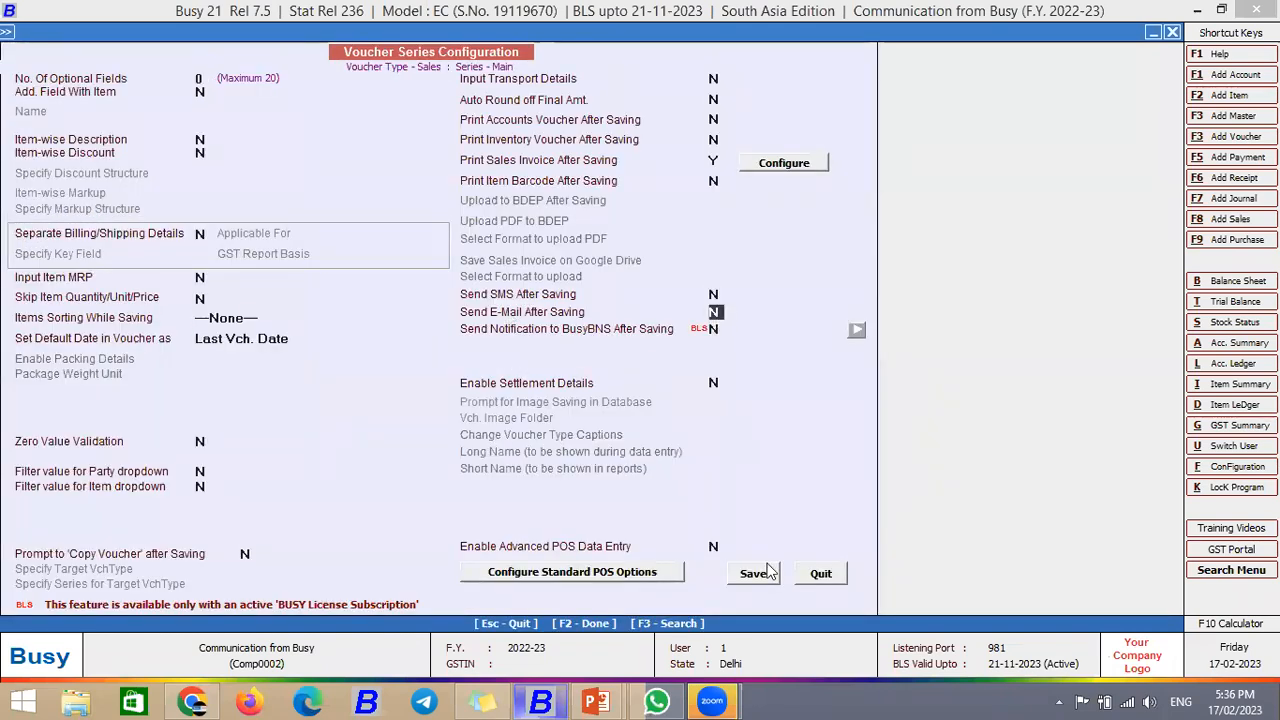
key(y)
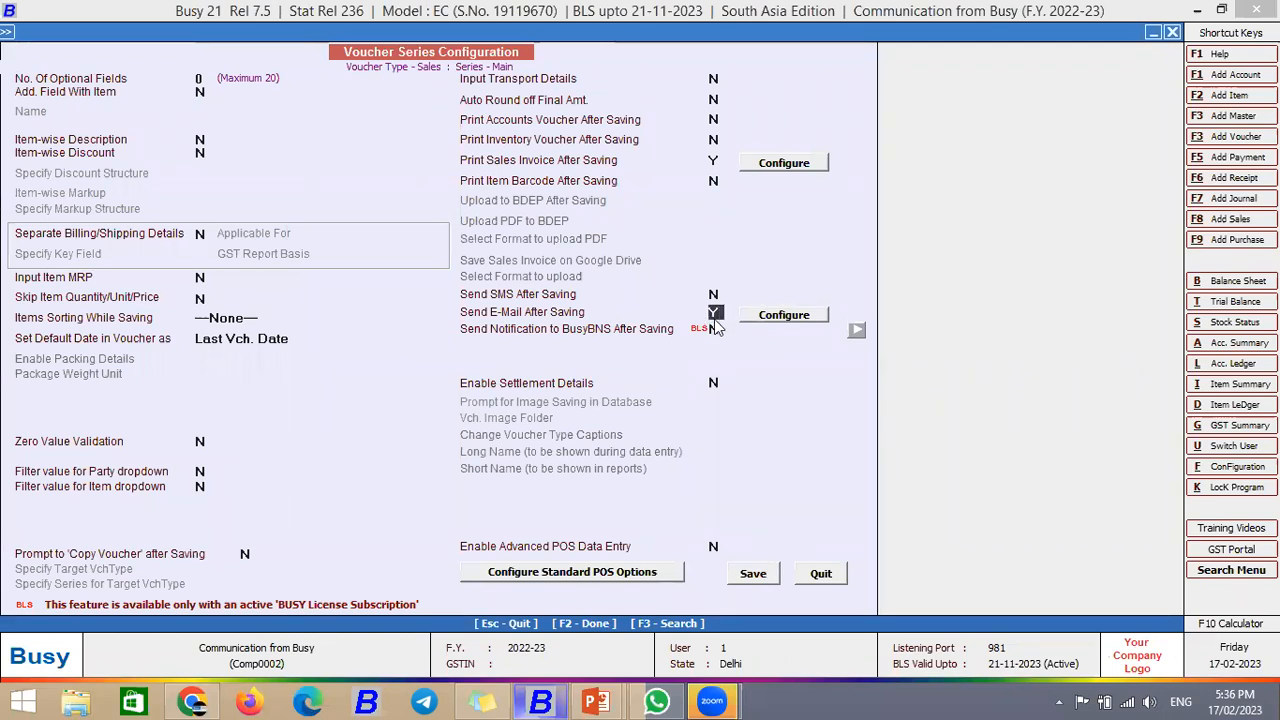
click(768, 320)
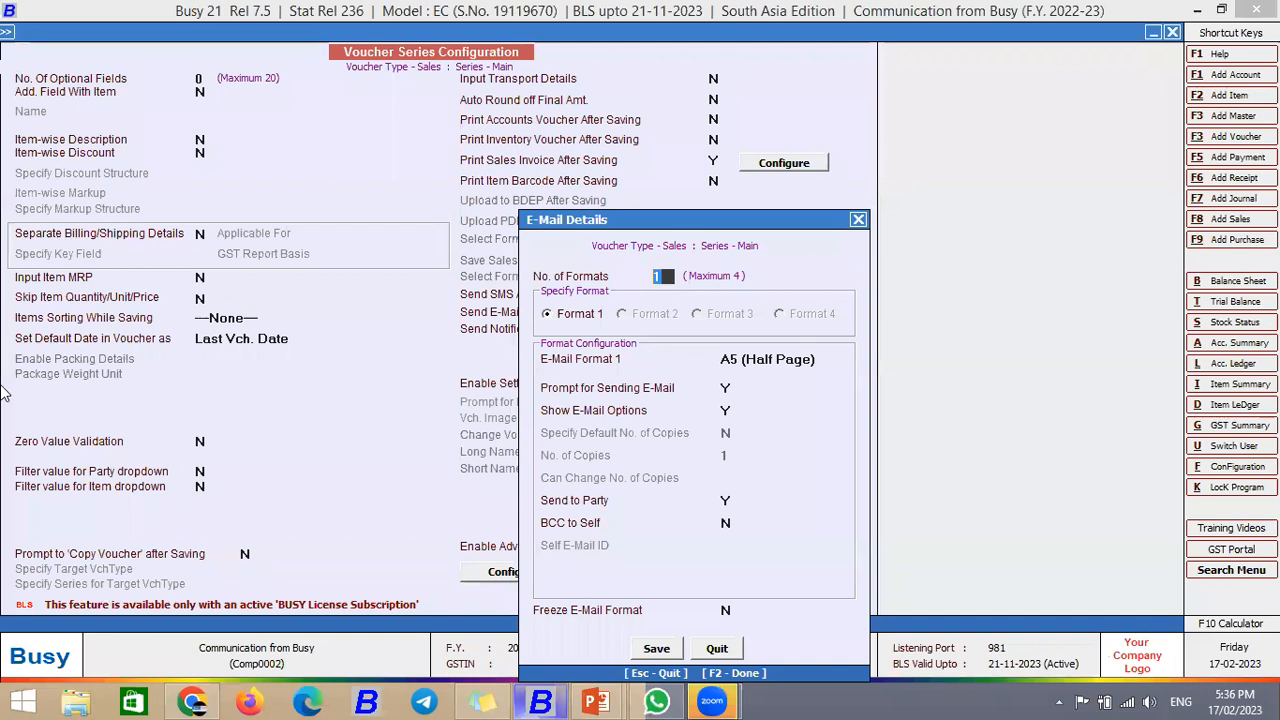
Step: Choose the STANDARD e-mail format, set show e-mail options to Y, and enter the self e-mail address
click(819, 360)
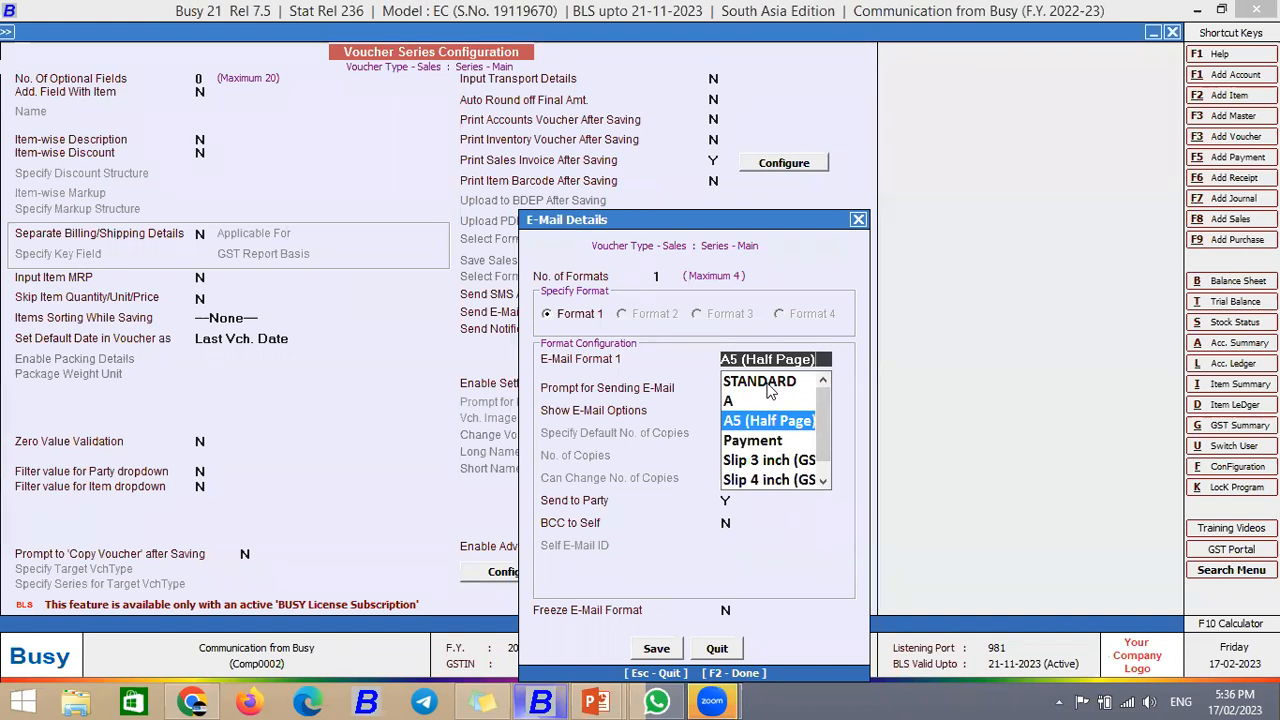
click(770, 390)
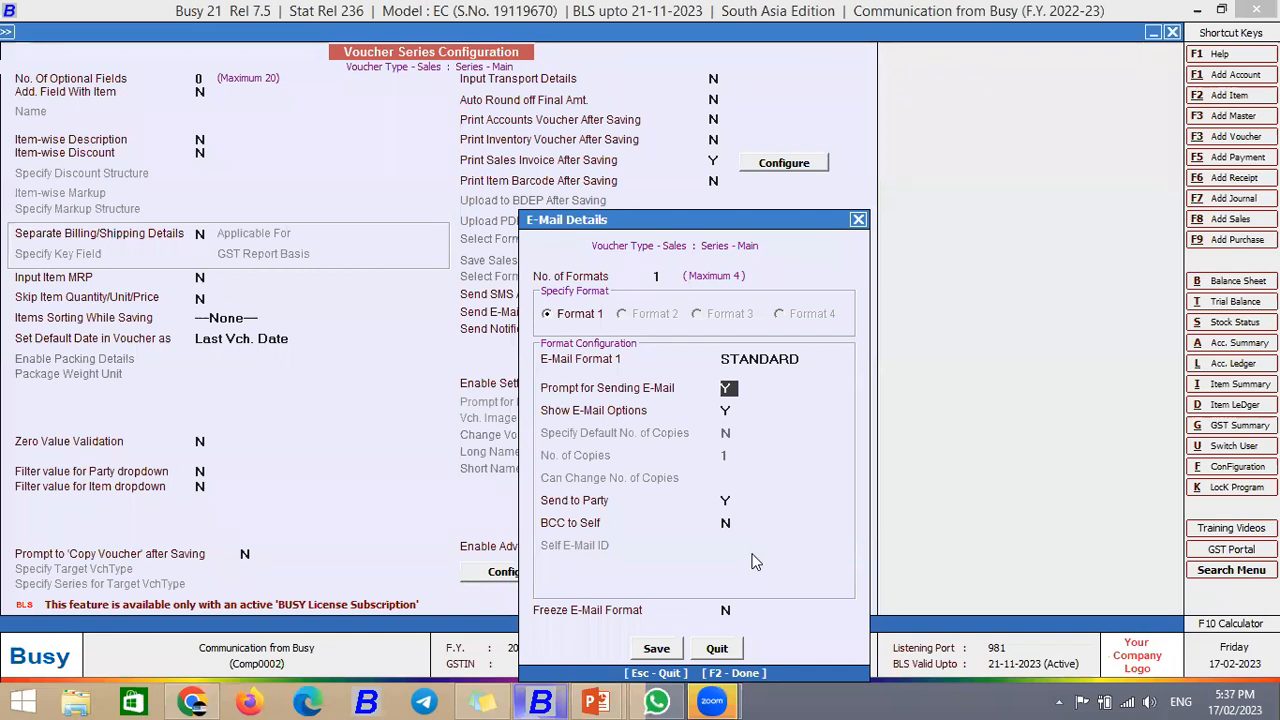
key(Return)
key(Return)
key(Return)
text(Y)
key(Return)
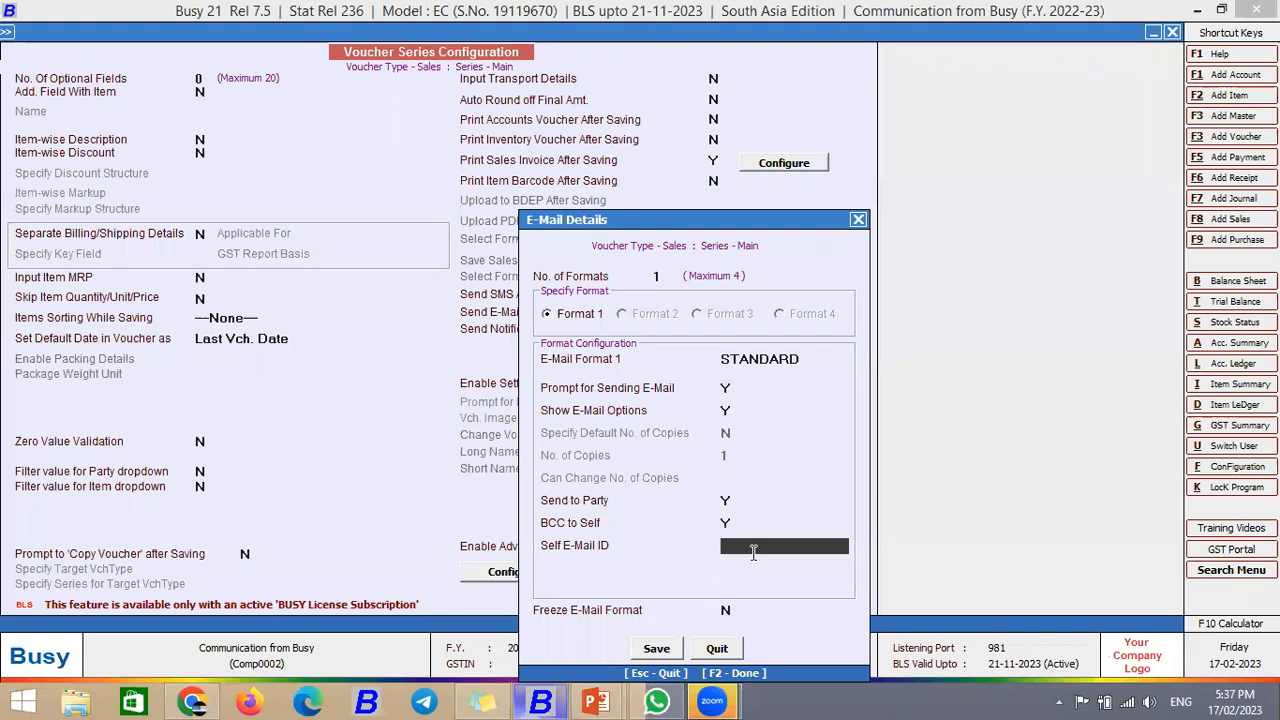
key(Return)
key(Return)
Step: Save the Voucher Series Configuration and go back to the main menu
key(Return)
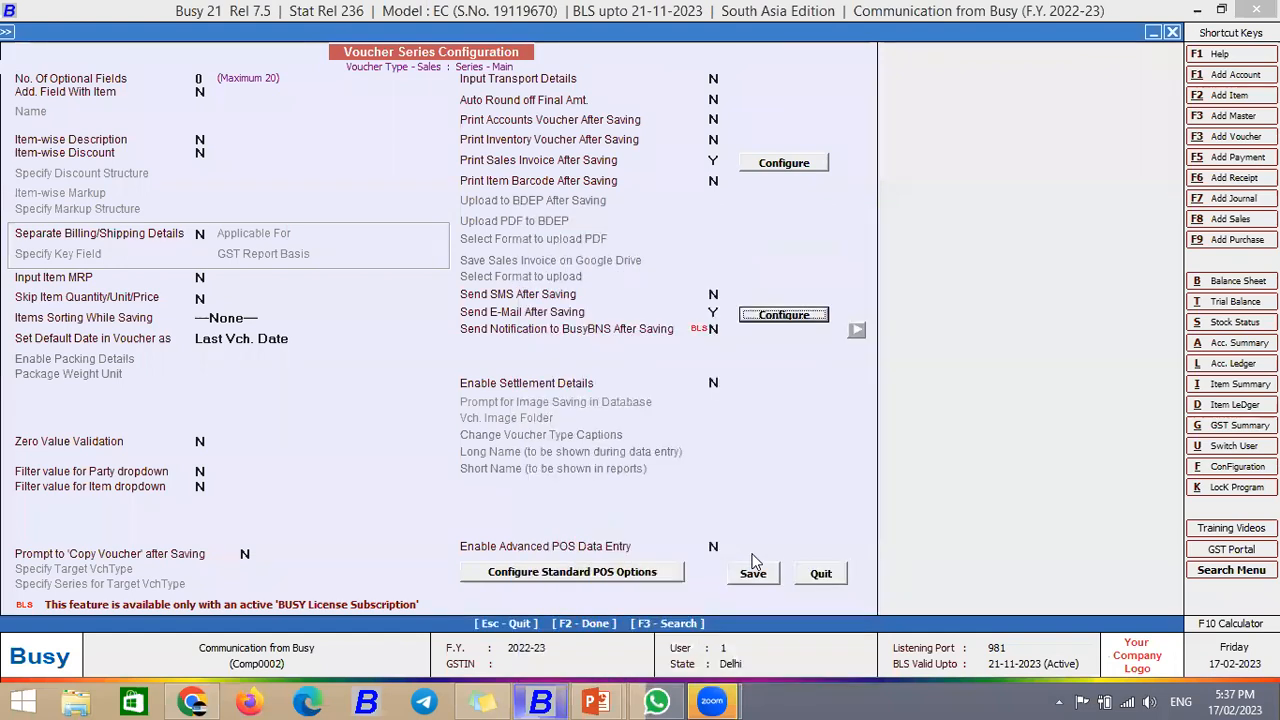
click(754, 569)
key(Return)
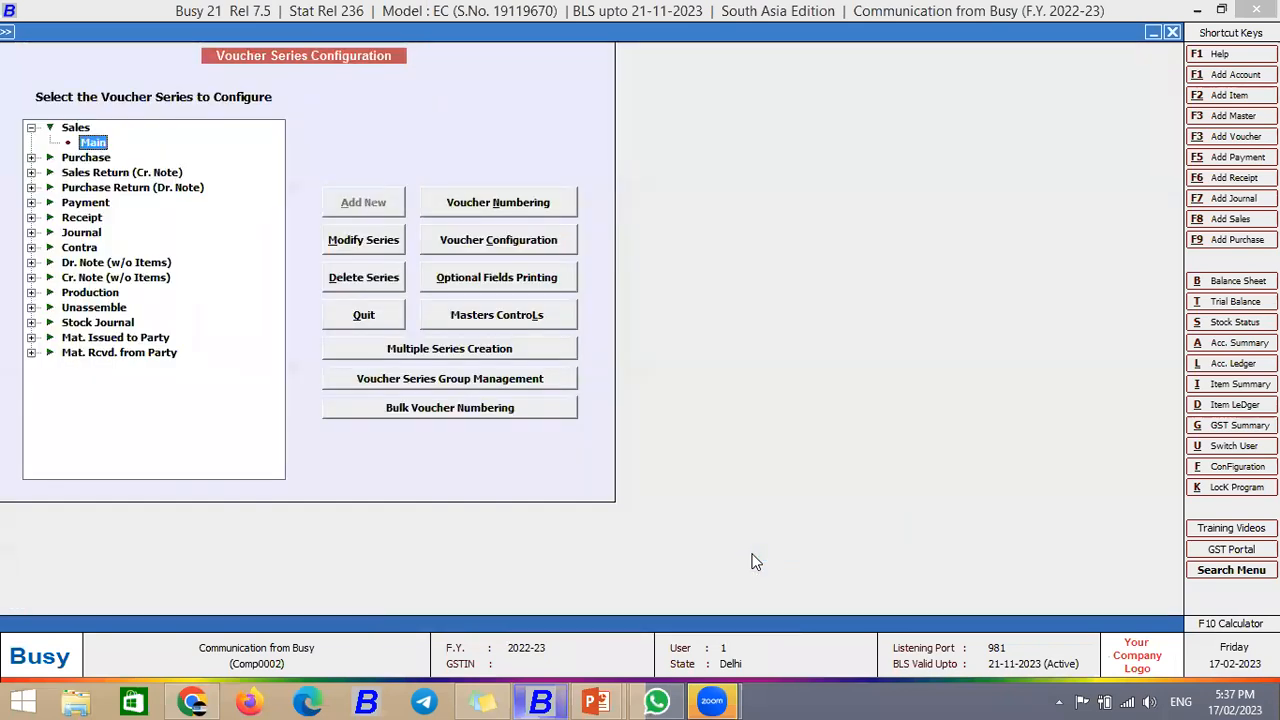
key(Escape)
key(Escape)
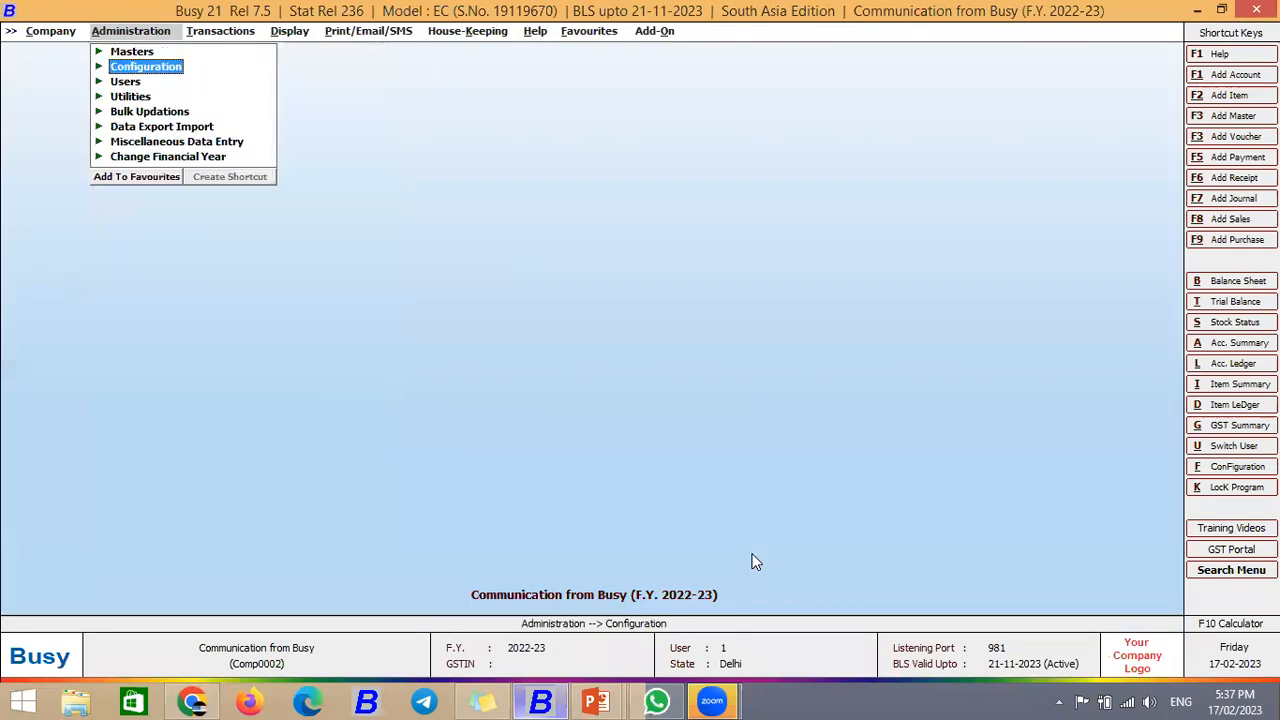
Step: Start a Central-18% sales voucher for party Arvind Traders and save the party's account details
key(Right)
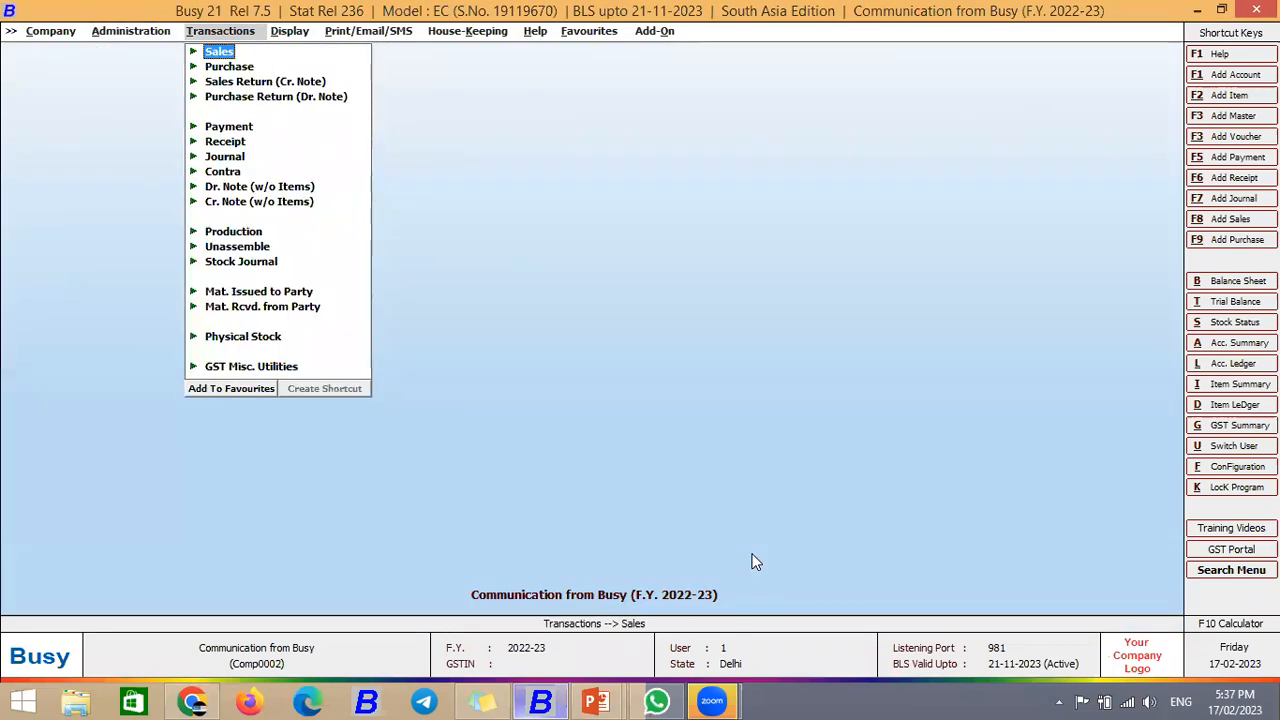
key(Return)
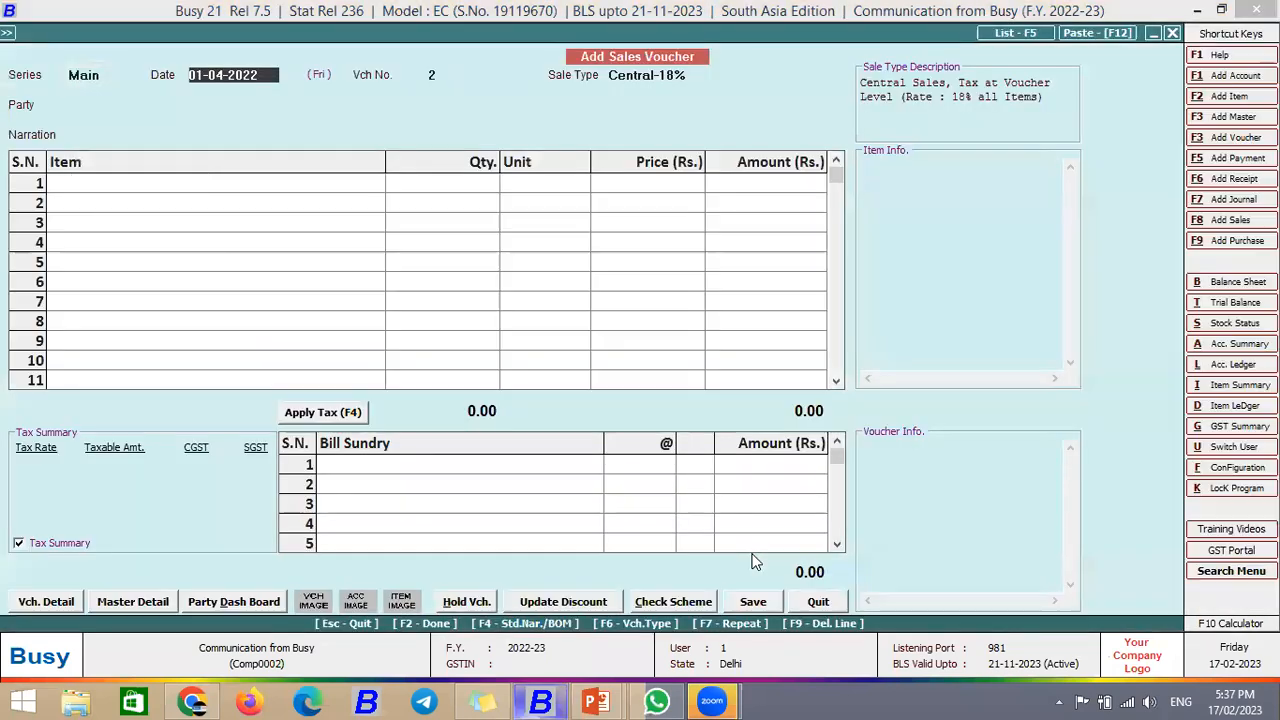
key(Return)
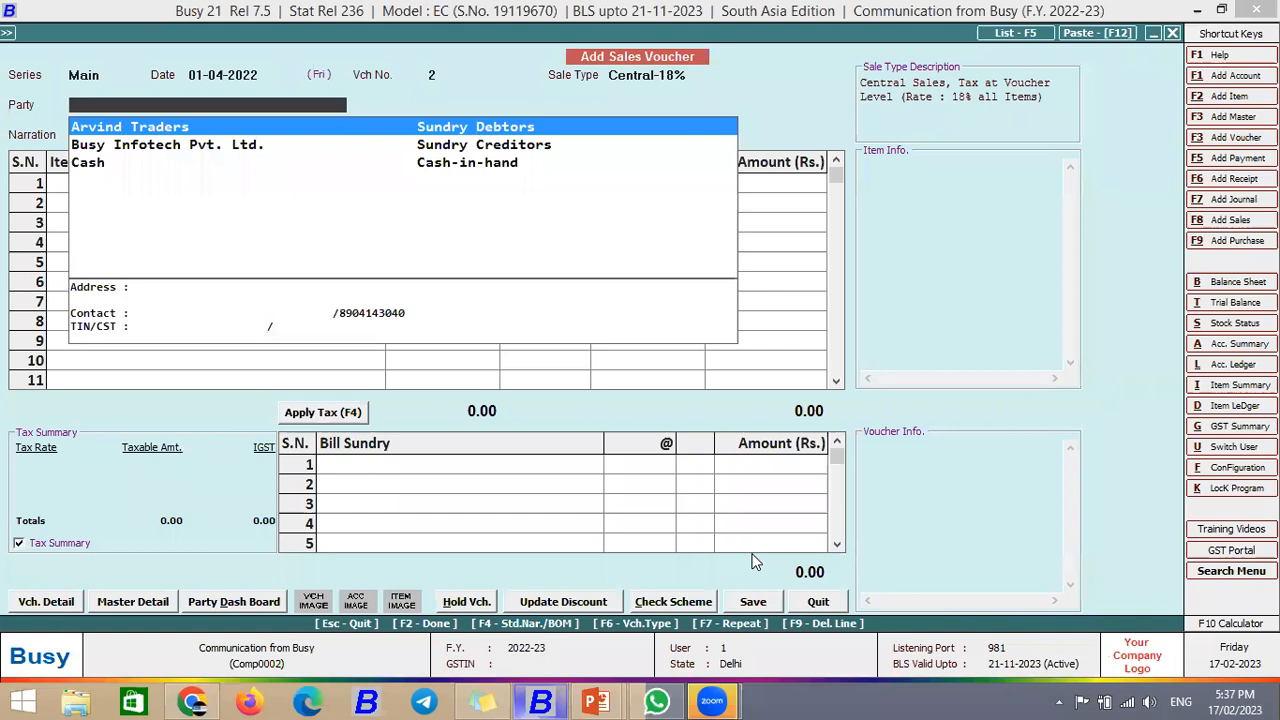
key(Return)
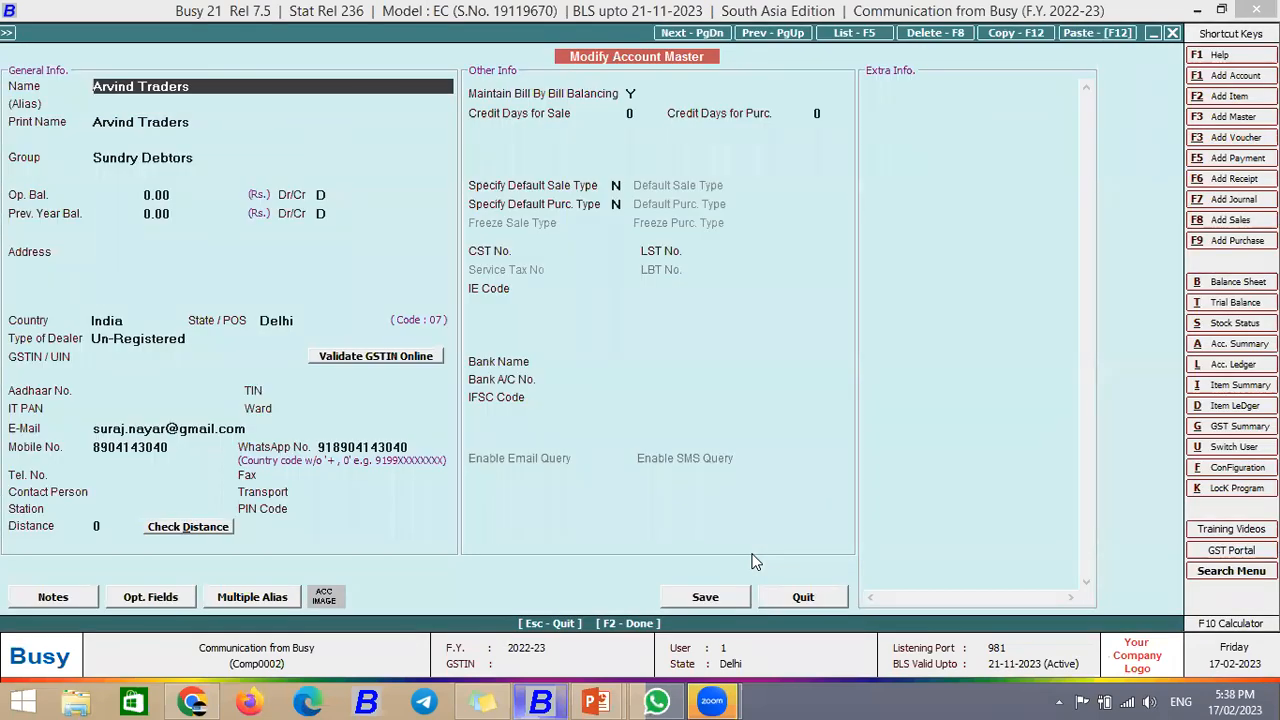
key(Return)
key(Return)
key(Return)
key(Return)
key(Return)
key(Return)
key(Return)
key(Return)
key(Return)
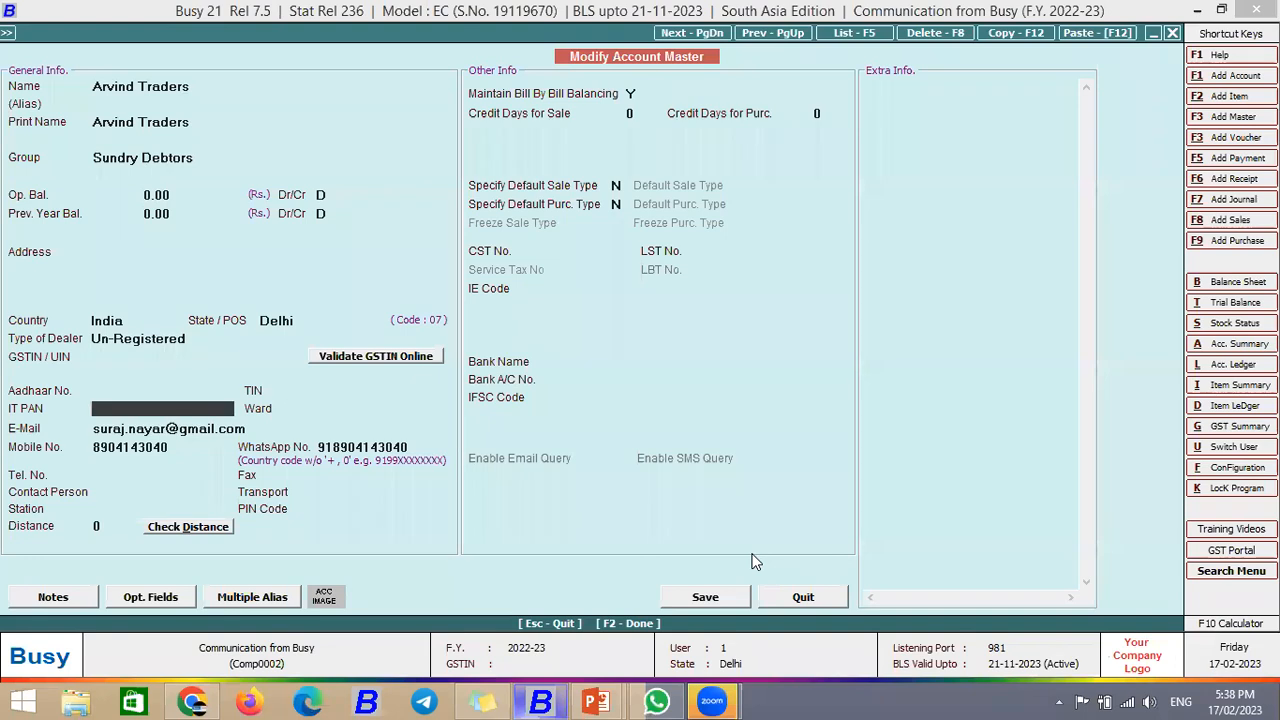
key(Return)
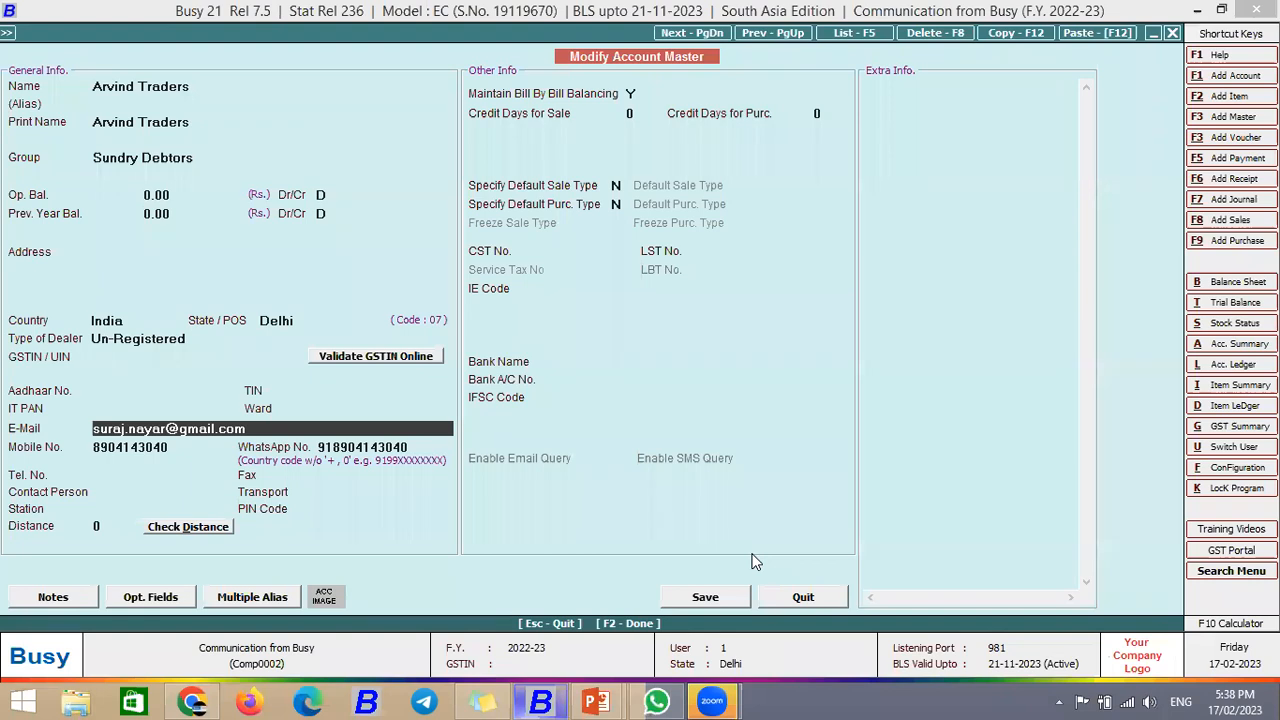
key(F2)
key(Return)
key(Return)
Step: Add 10 hand sanitizers and 10 Flifcart phenyle with 18% IGST, totalling 3,304.00, and save
key(Return)
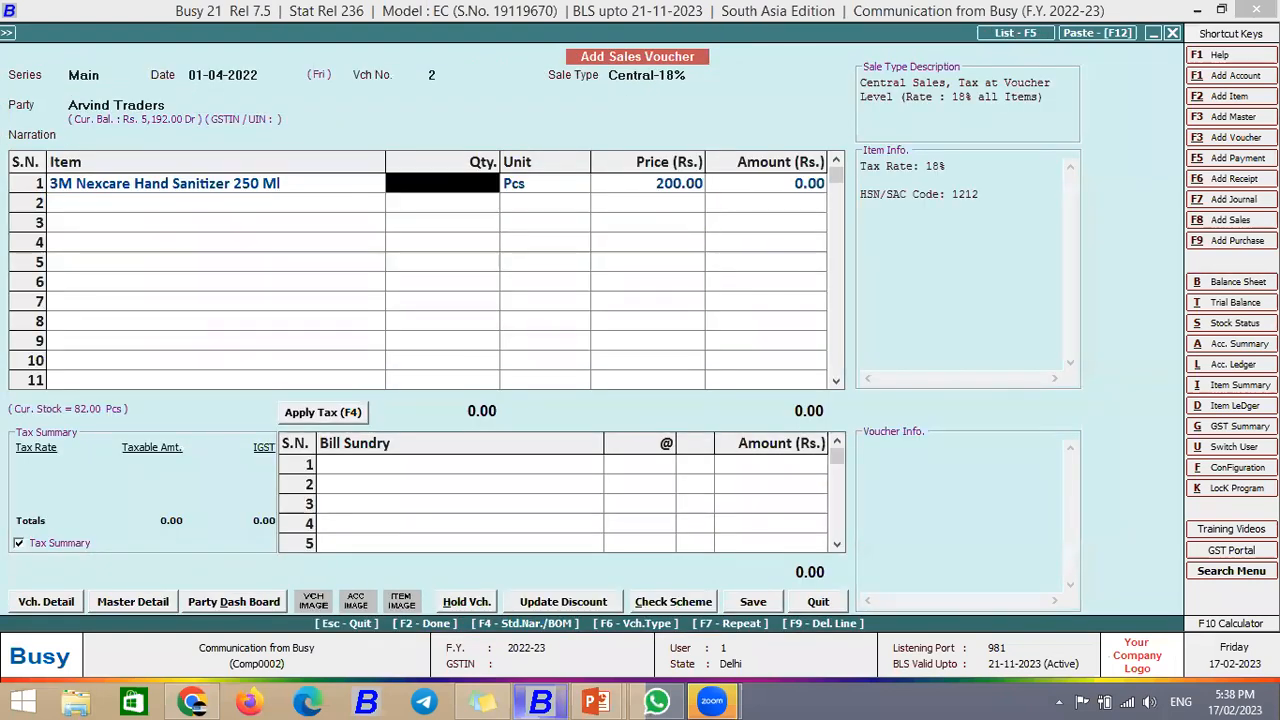
text(10)
key(Return)
key(Return)
key(Return)
text(f)
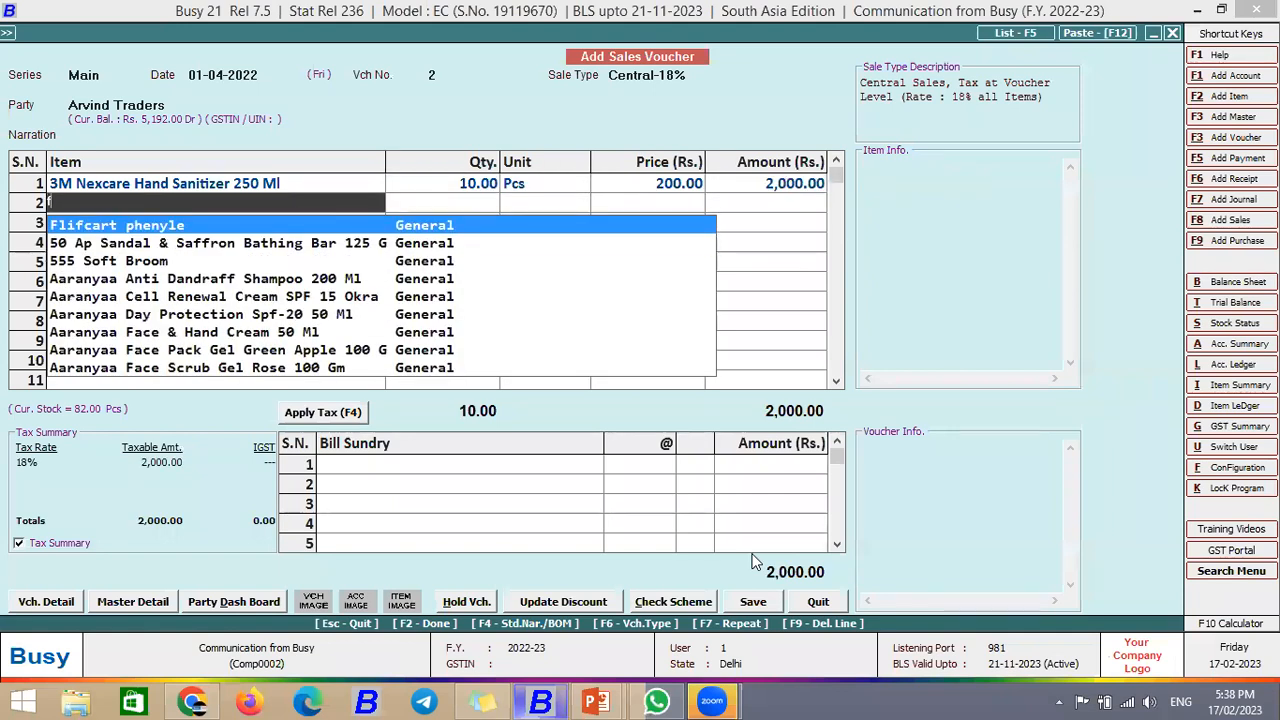
key(Return)
text(10)
key(Return)
key(Return)
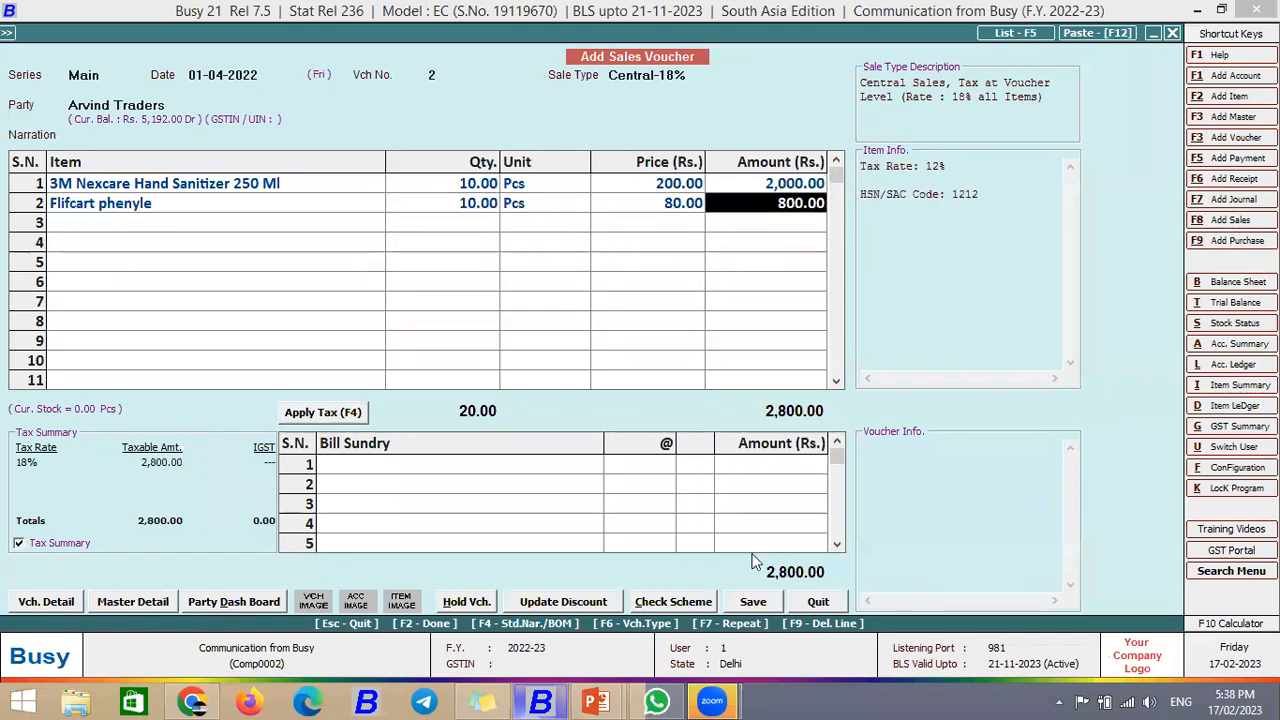
key(Return)
key(Return)
key(F4)
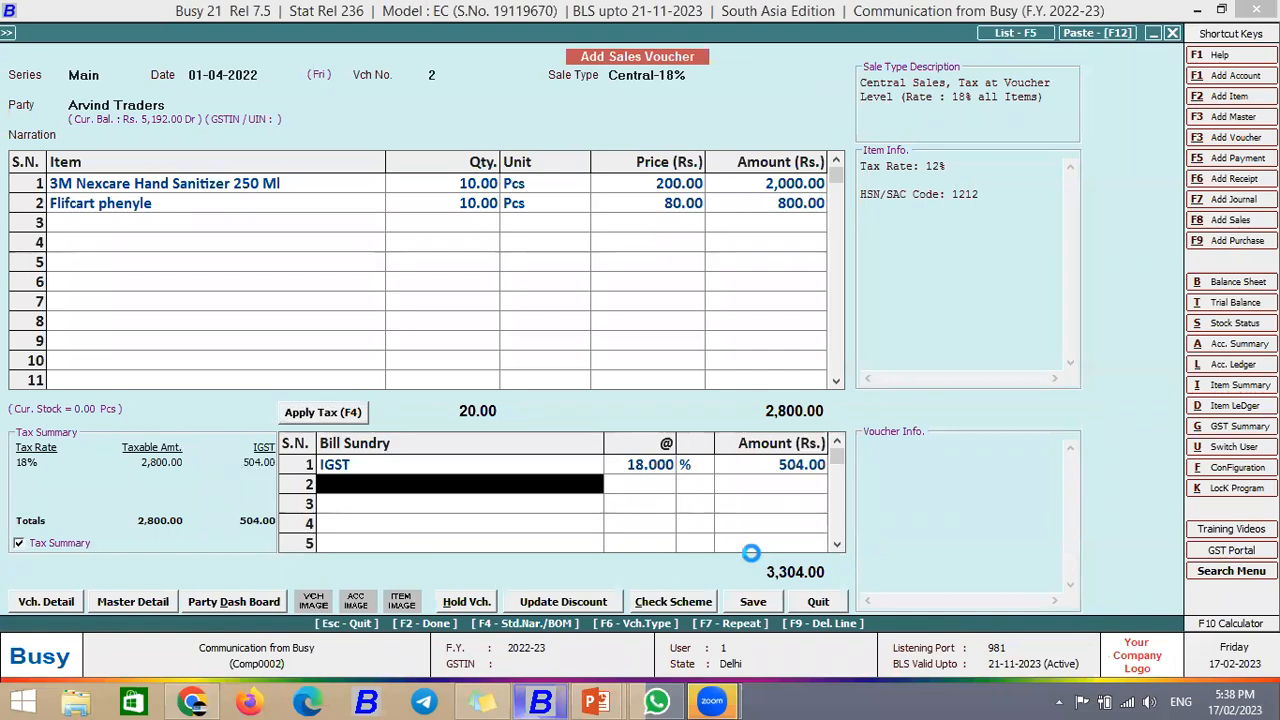
key(Return)
key(Return)
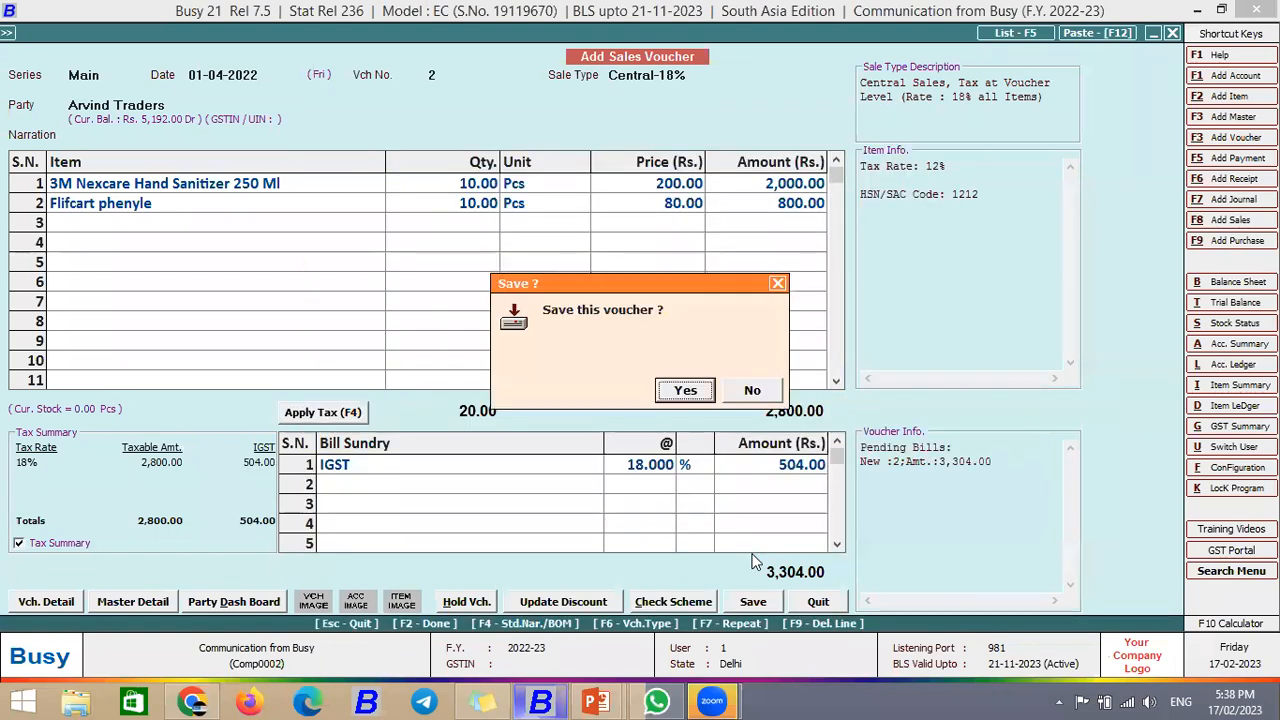
key(Return)
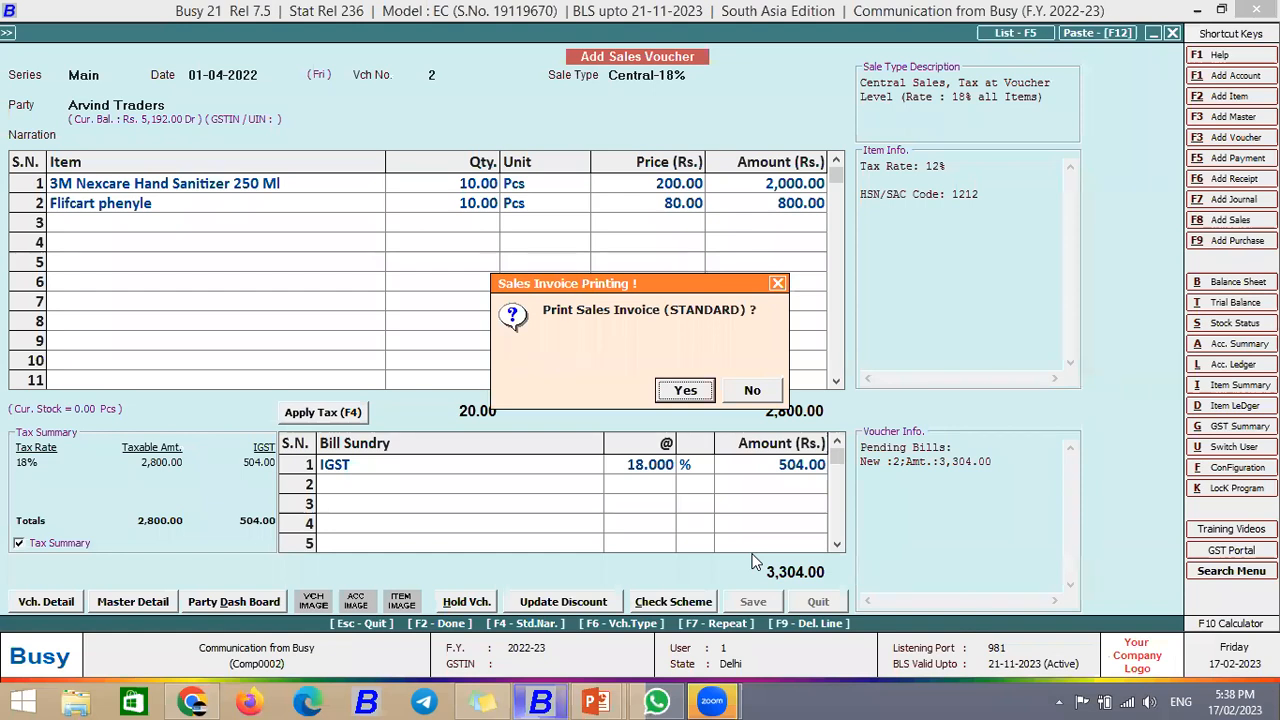
Step: Skip printing the sales invoice and choose to e-mail it in the STANDARD format
key(Right)
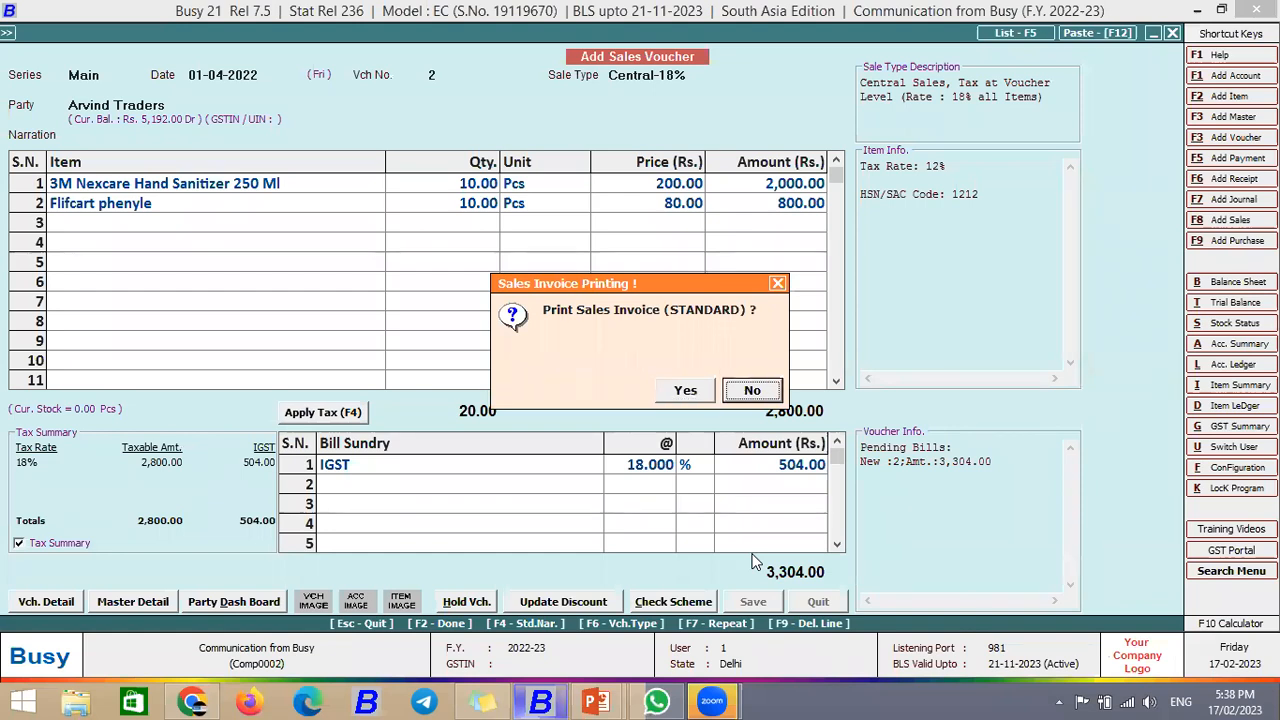
key(Return)
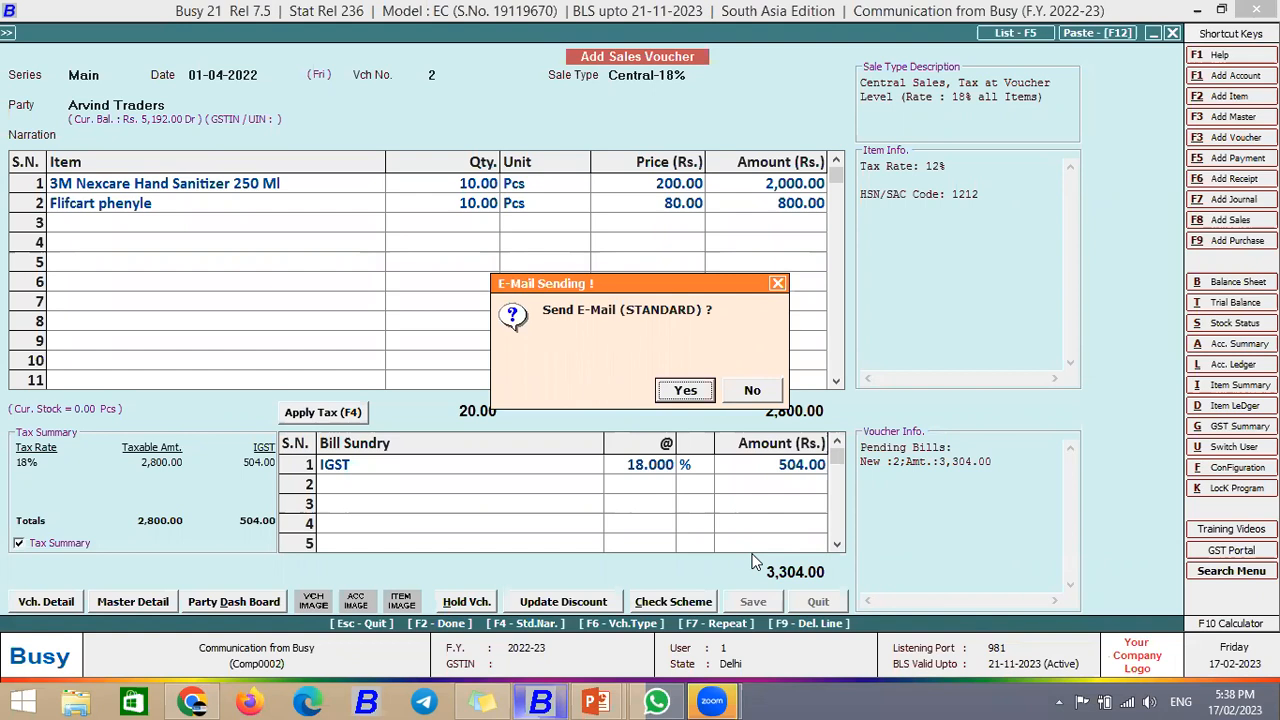
key(Return)
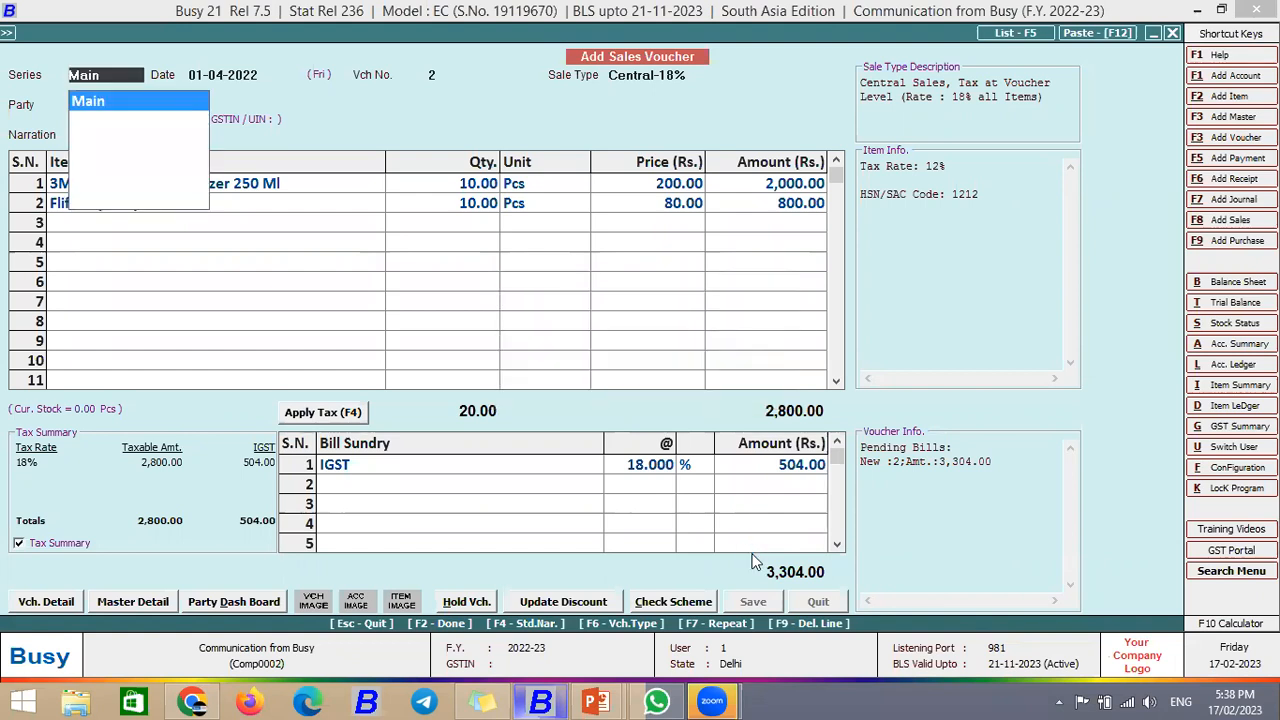
key(Return)
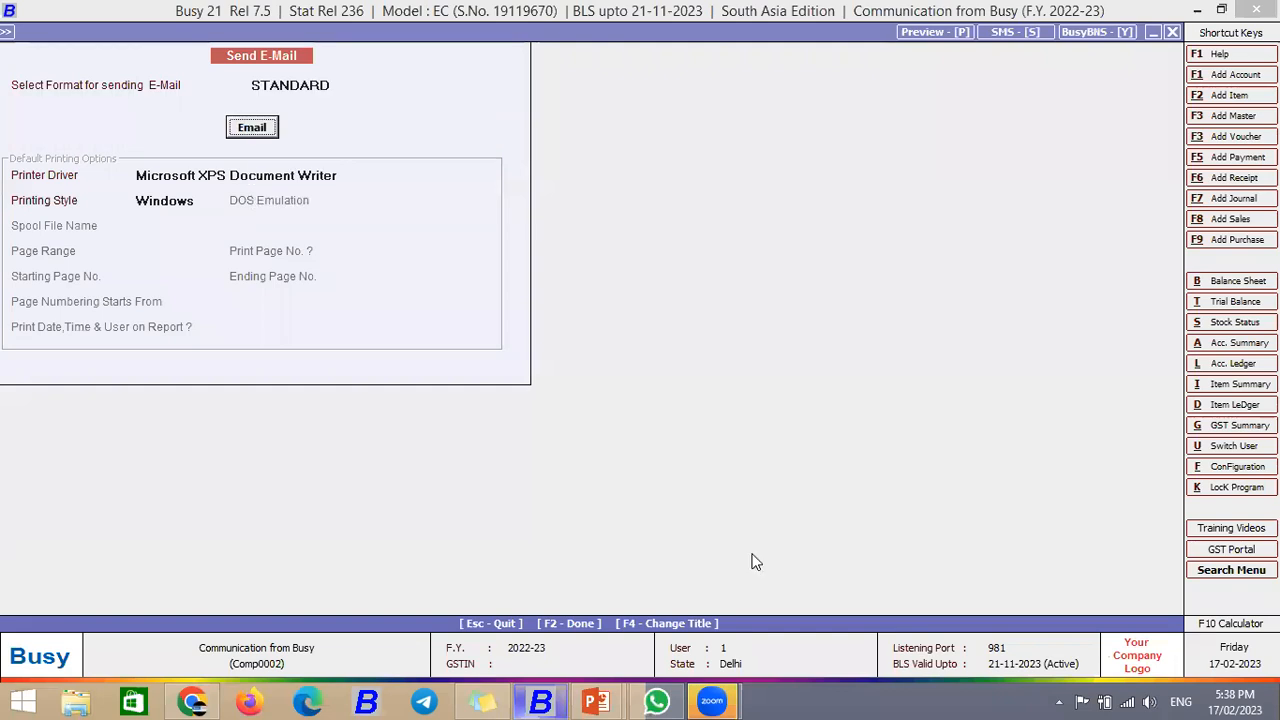
Step: Attach the GST ITC04 JSON file from C:\BusyWin as an external attachment alongside Sale - 2.Pdf
key(Return)
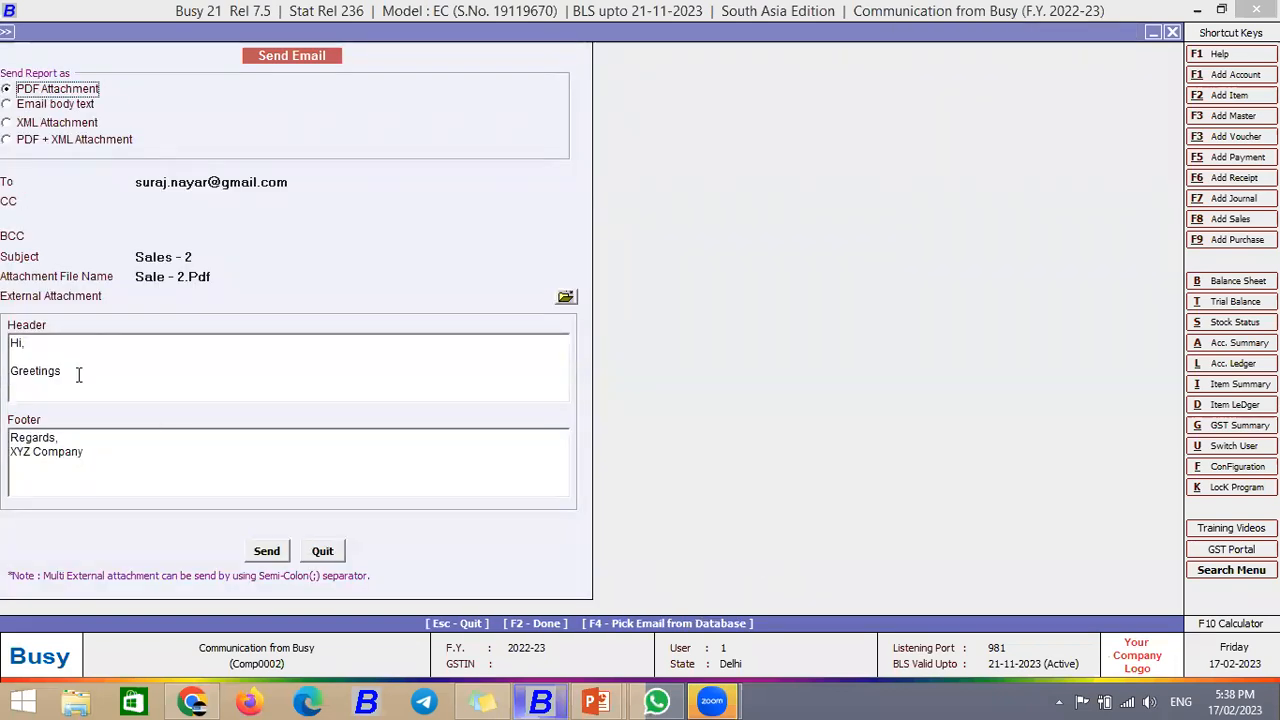
click(8, 438)
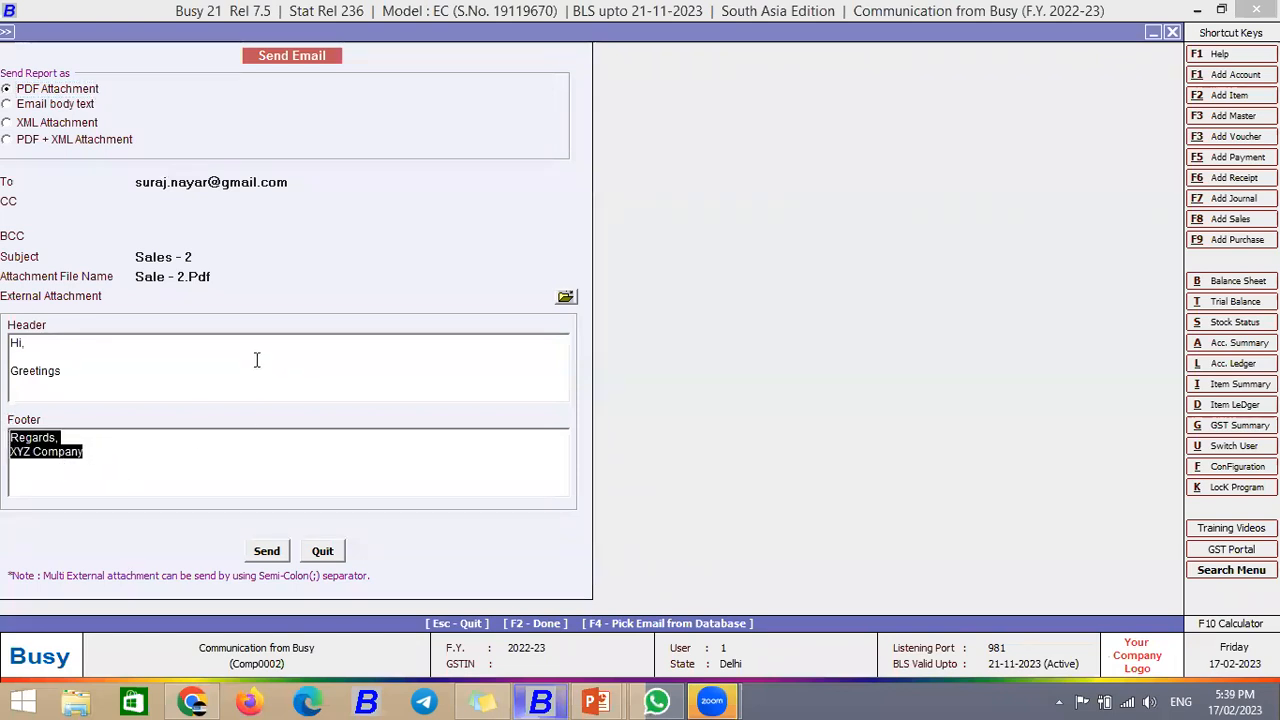
click(218, 276)
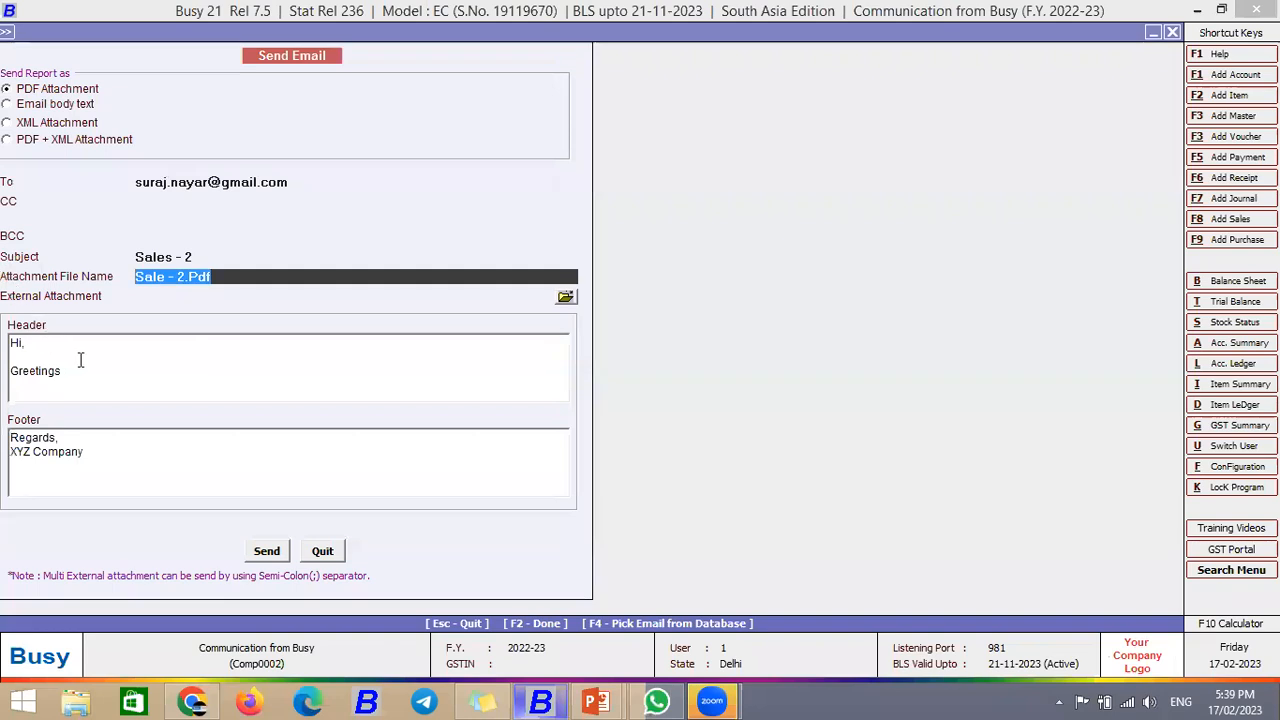
drag(213, 279, 157, 282)
click(177, 296)
click(565, 299)
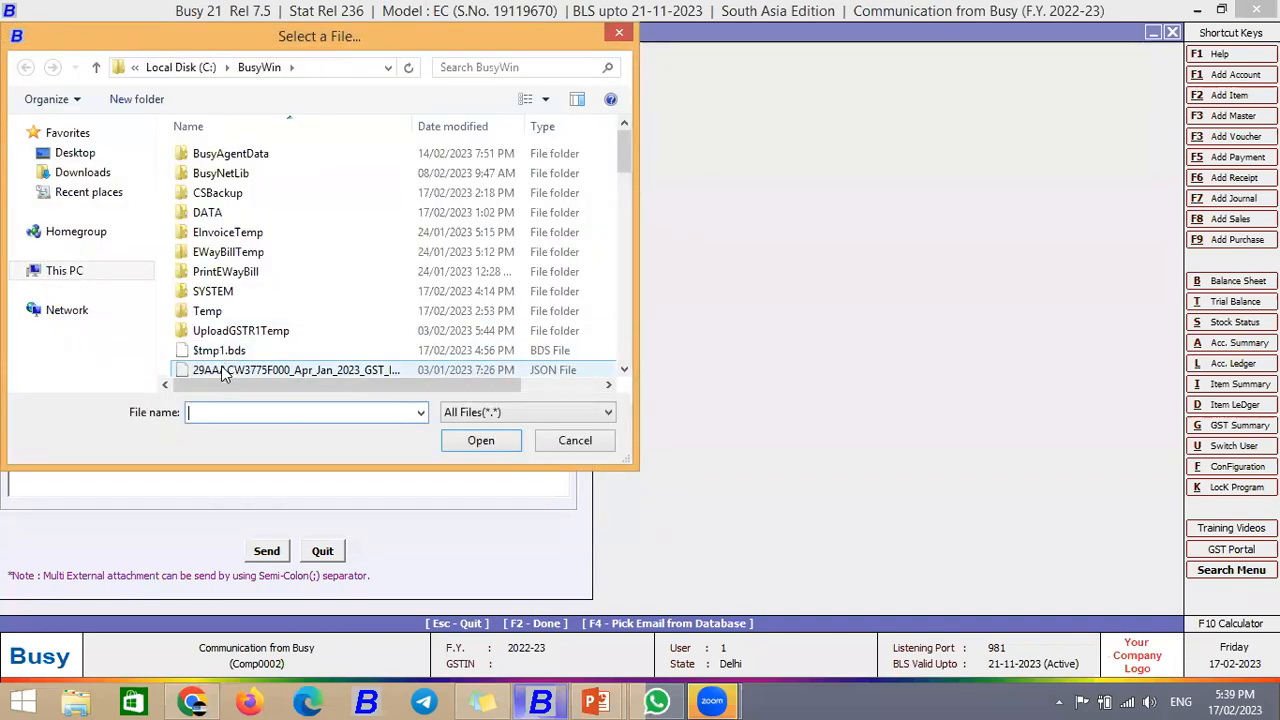
click(481, 440)
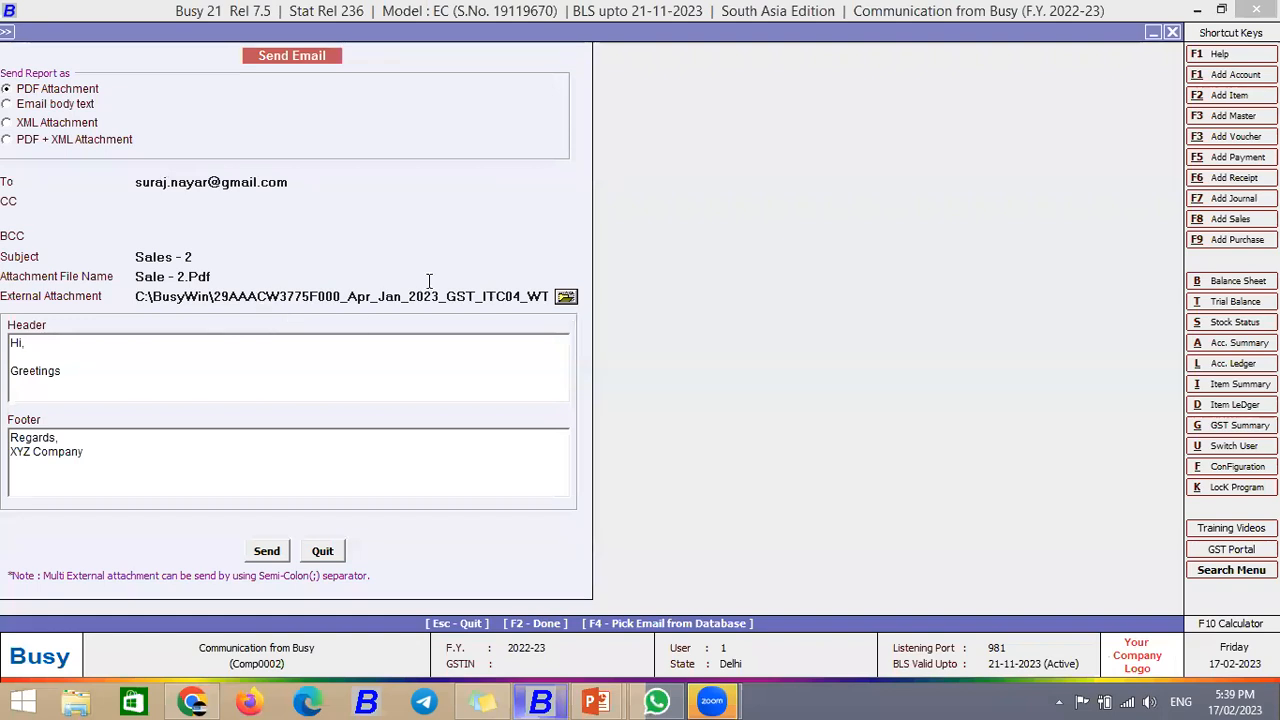
Step: Edit the recipients, removing the extra addresses, then send the invoice e-mail and dismiss the confirmation
click(175, 201)
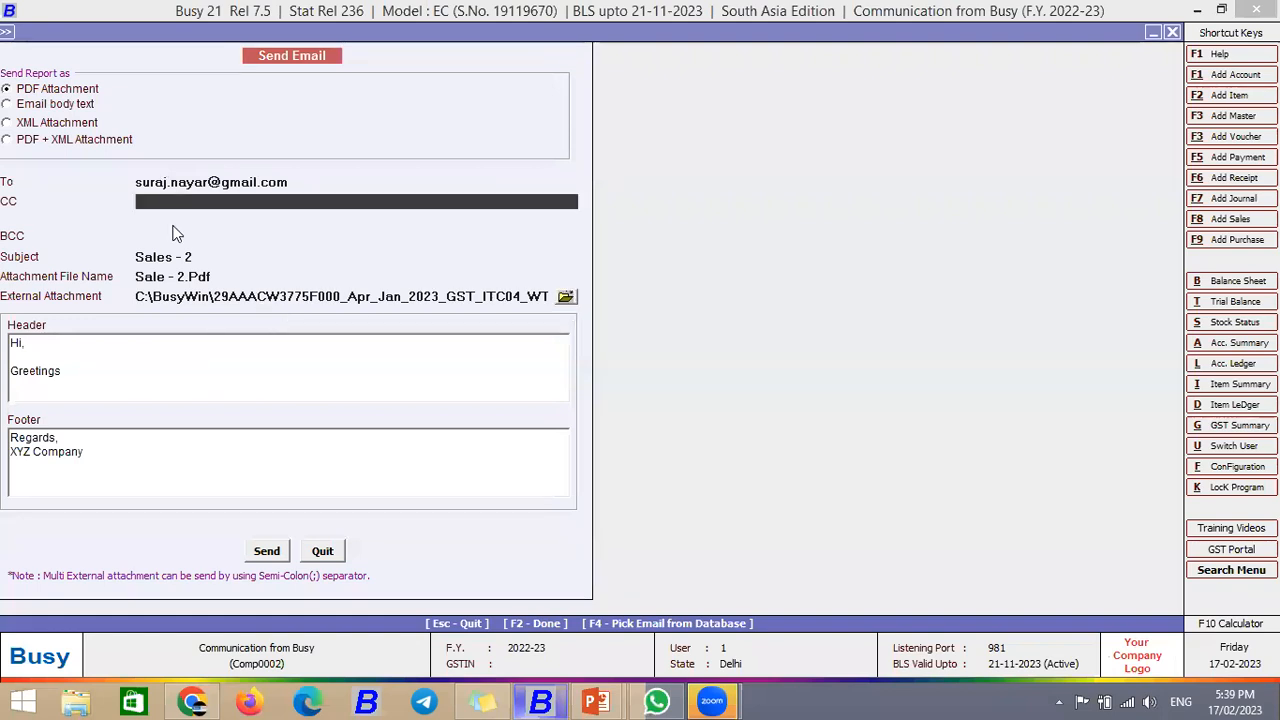
click(176, 234)
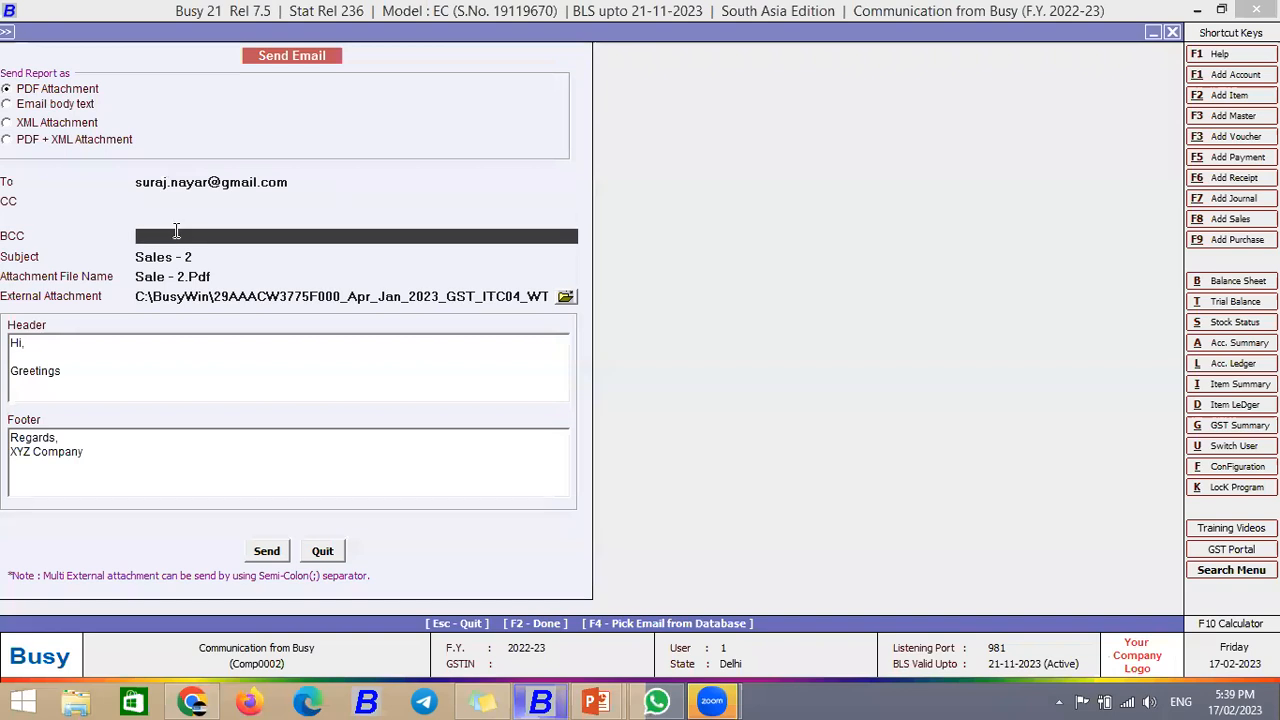
click(288, 182)
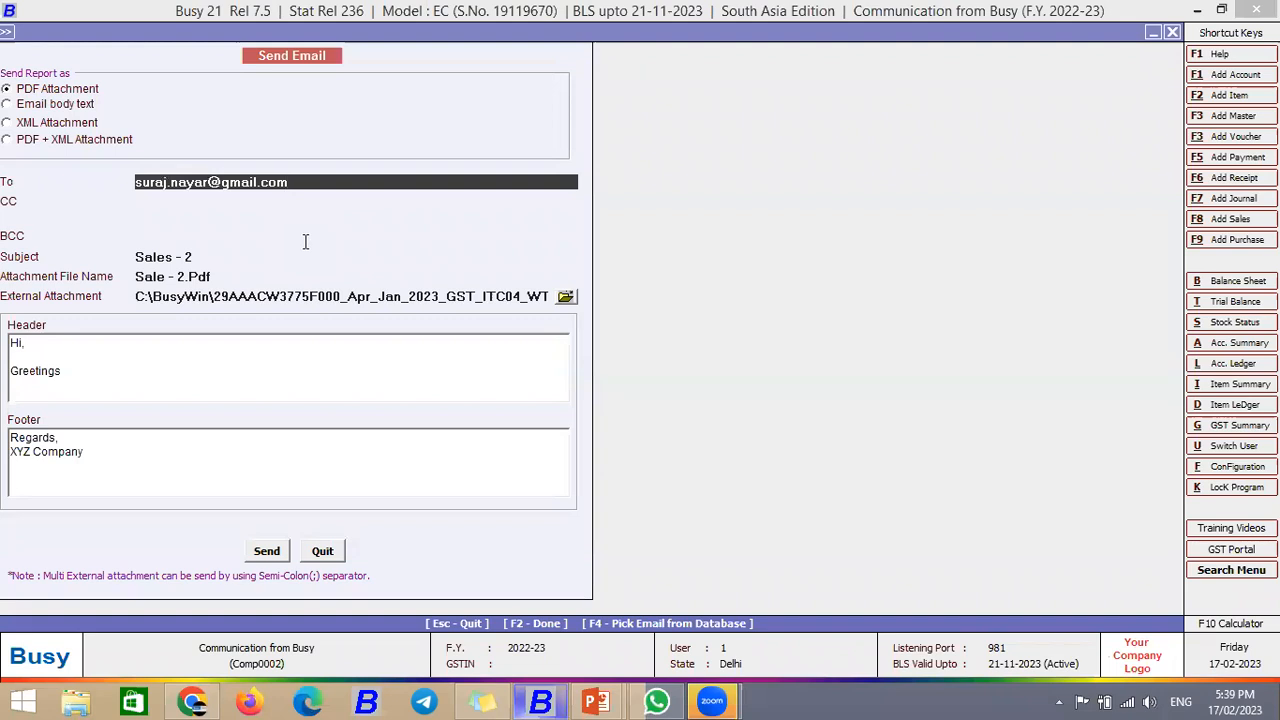
text(;)
text(abc@gmail.com;ab)
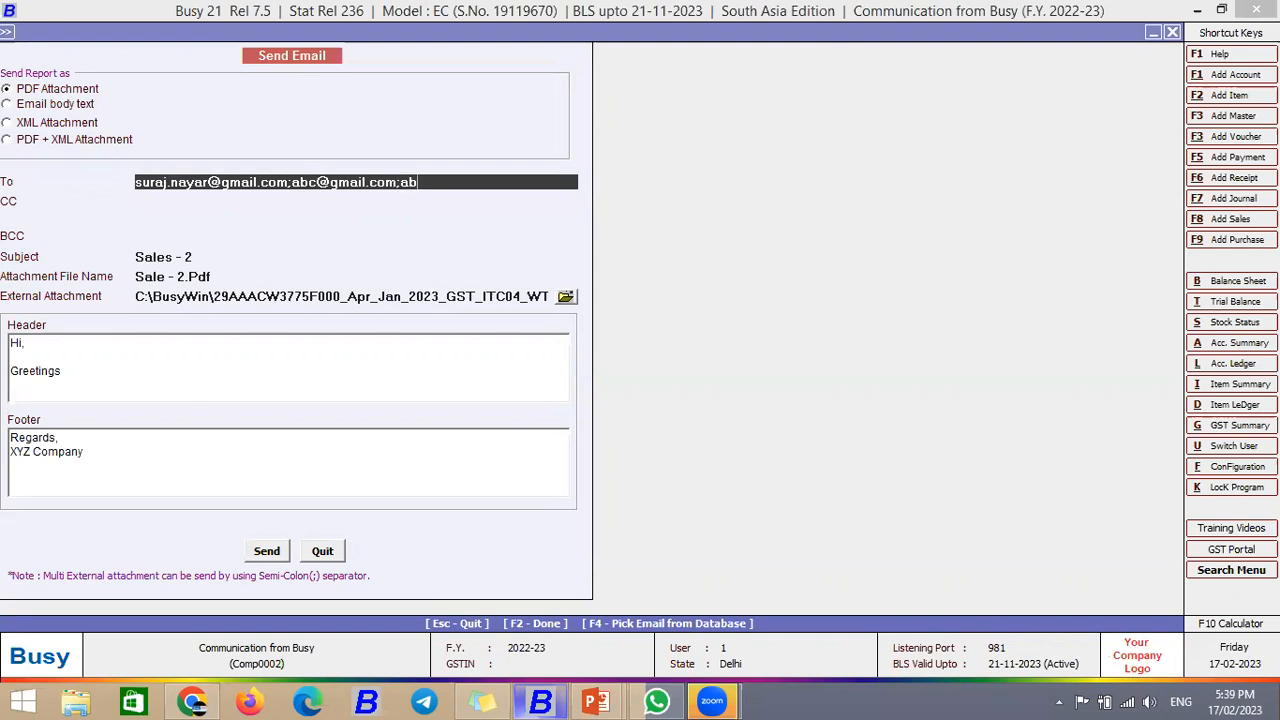
text(@gmail.com)
drag(522, 182, 292, 190)
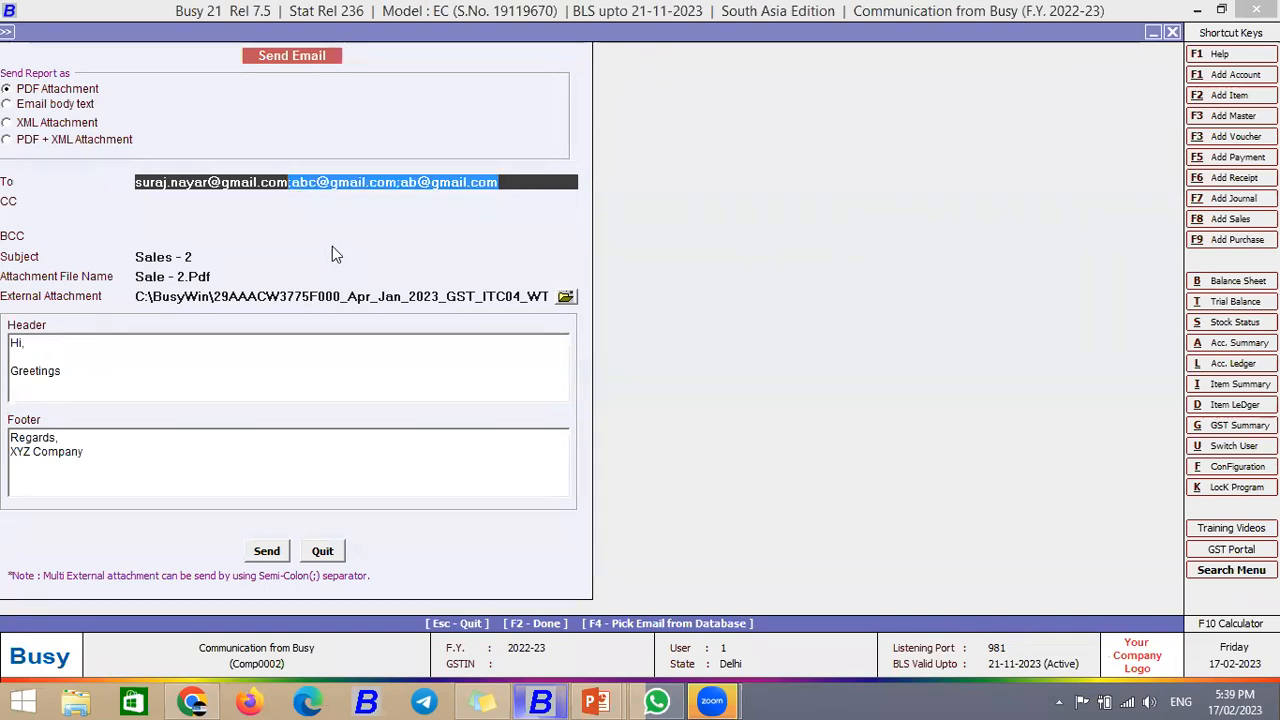
key(Delete)
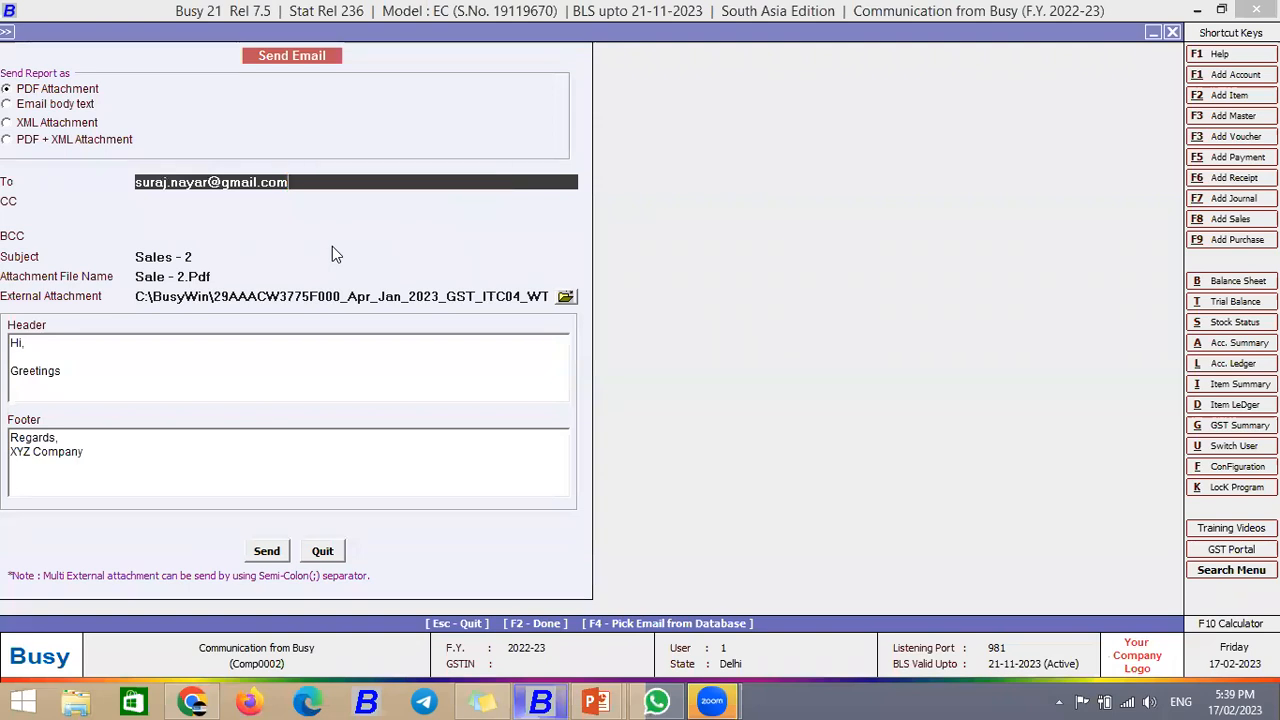
click(268, 547)
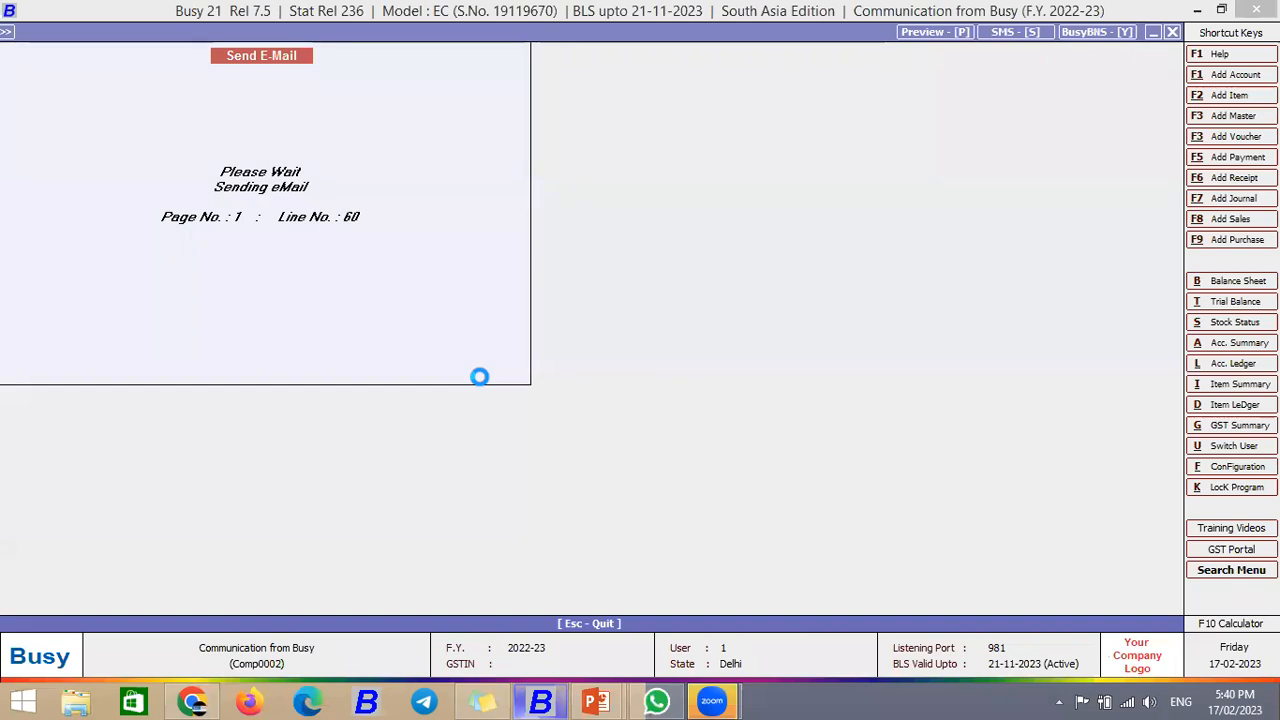
key(Return)
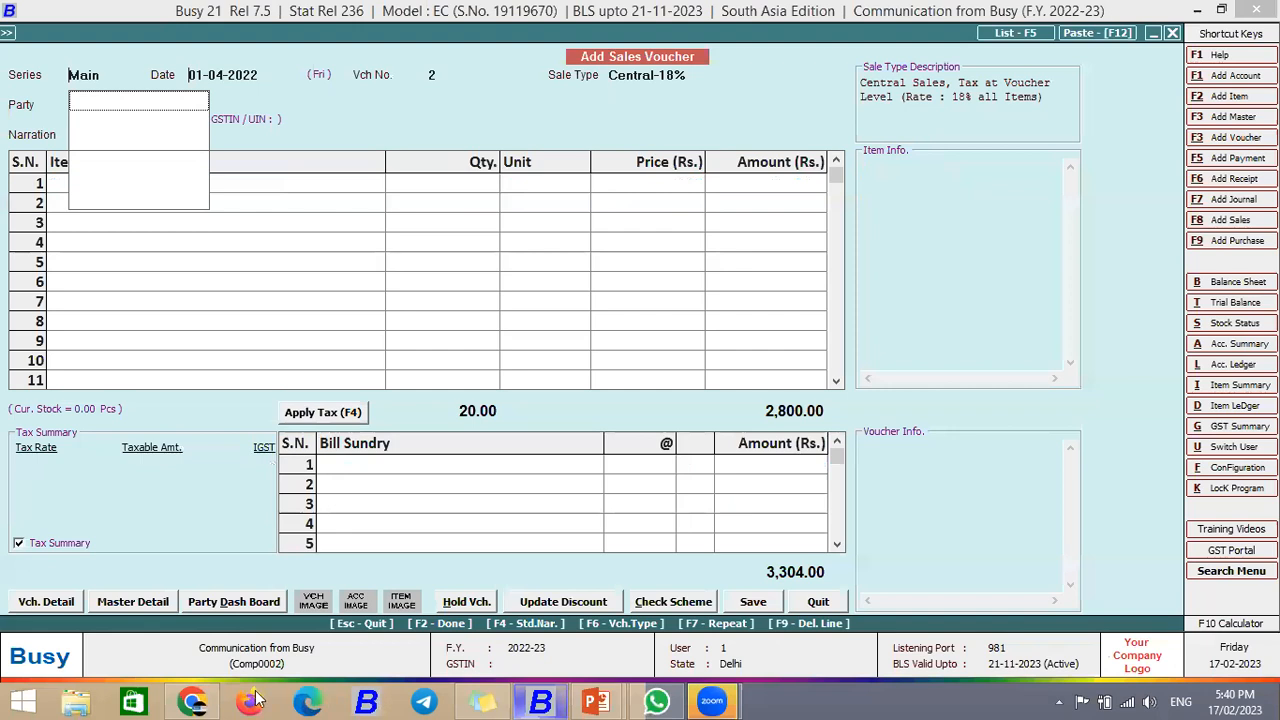
Step: Refresh the Gmail inbox and check the Promotions and Primary categories for new mail
click(193, 701)
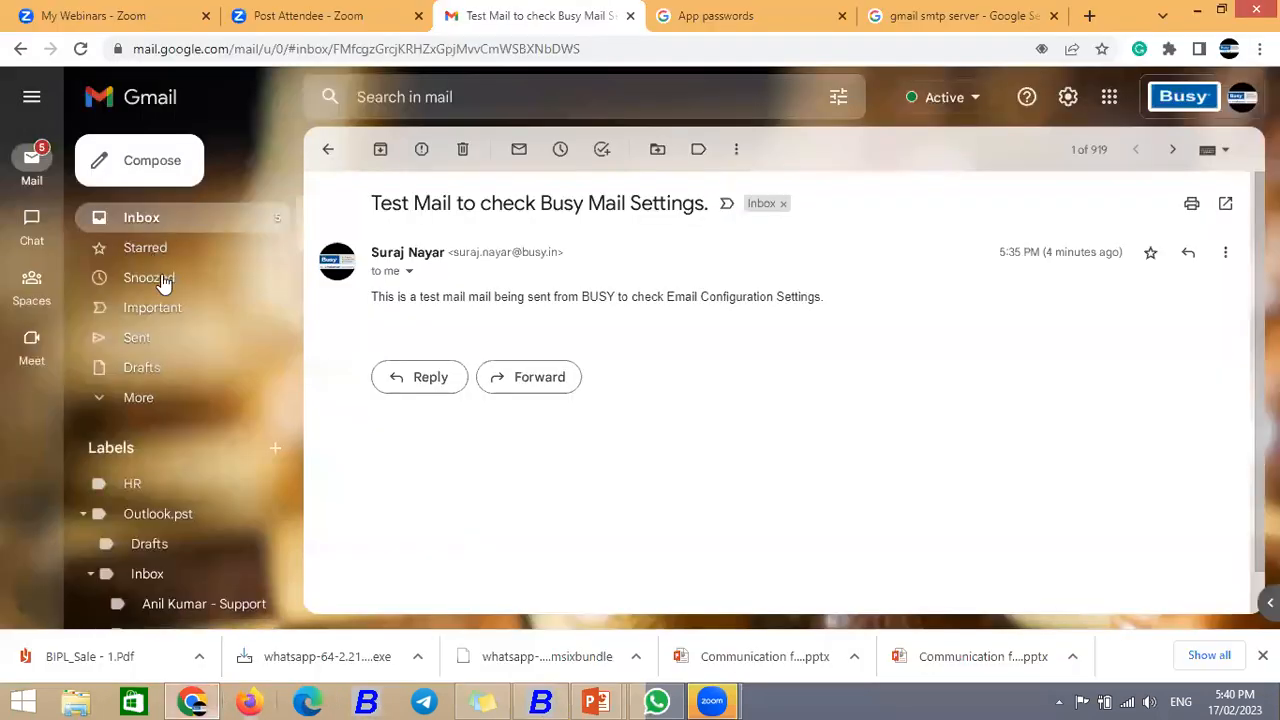
click(143, 218)
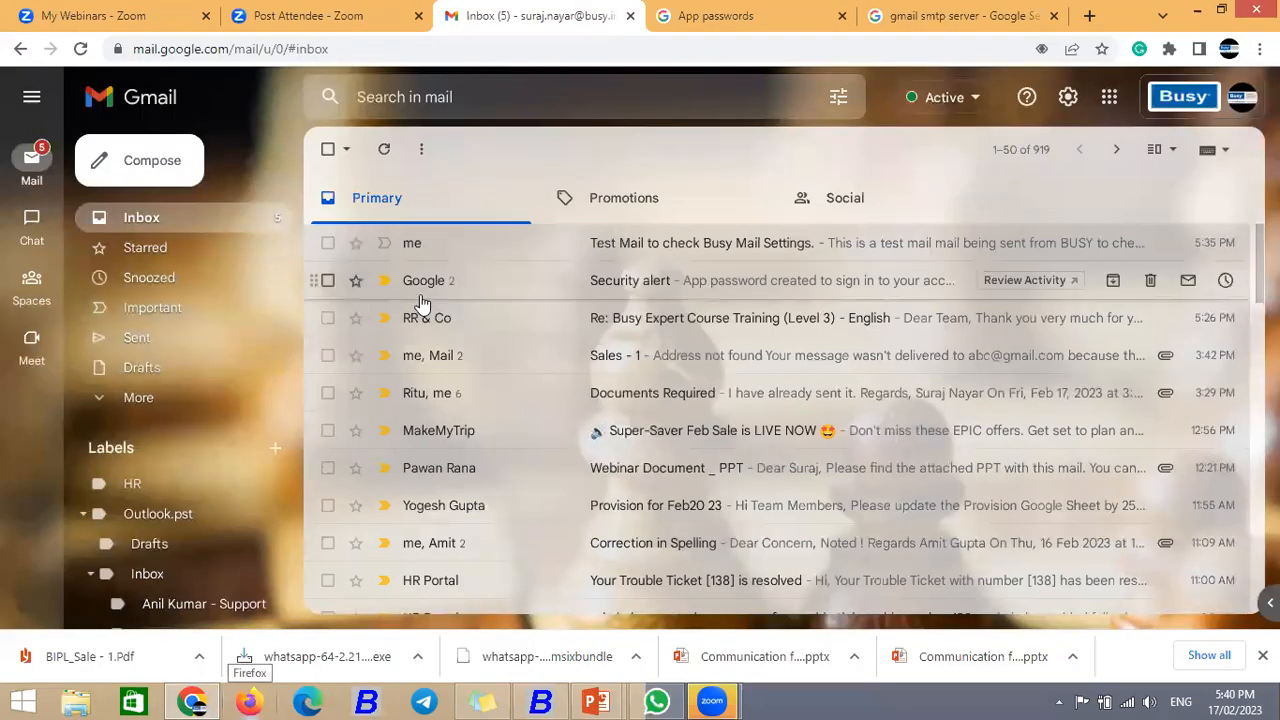
click(385, 161)
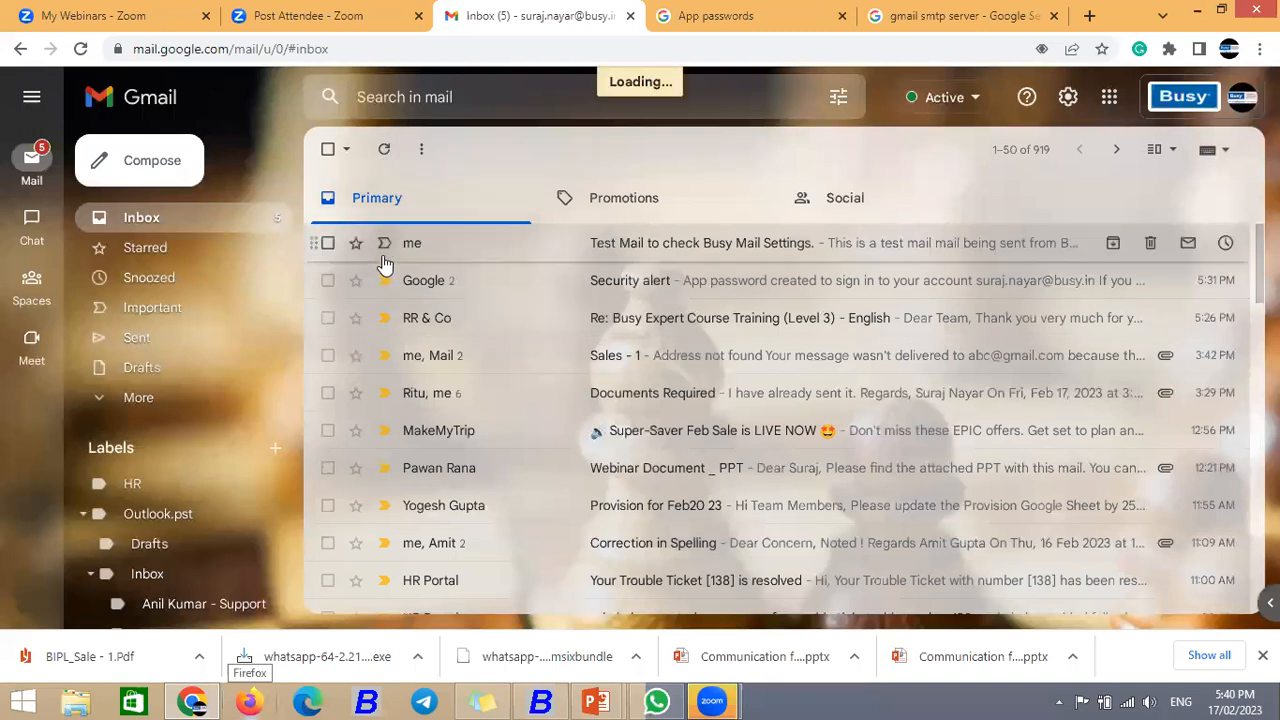
click(385, 158)
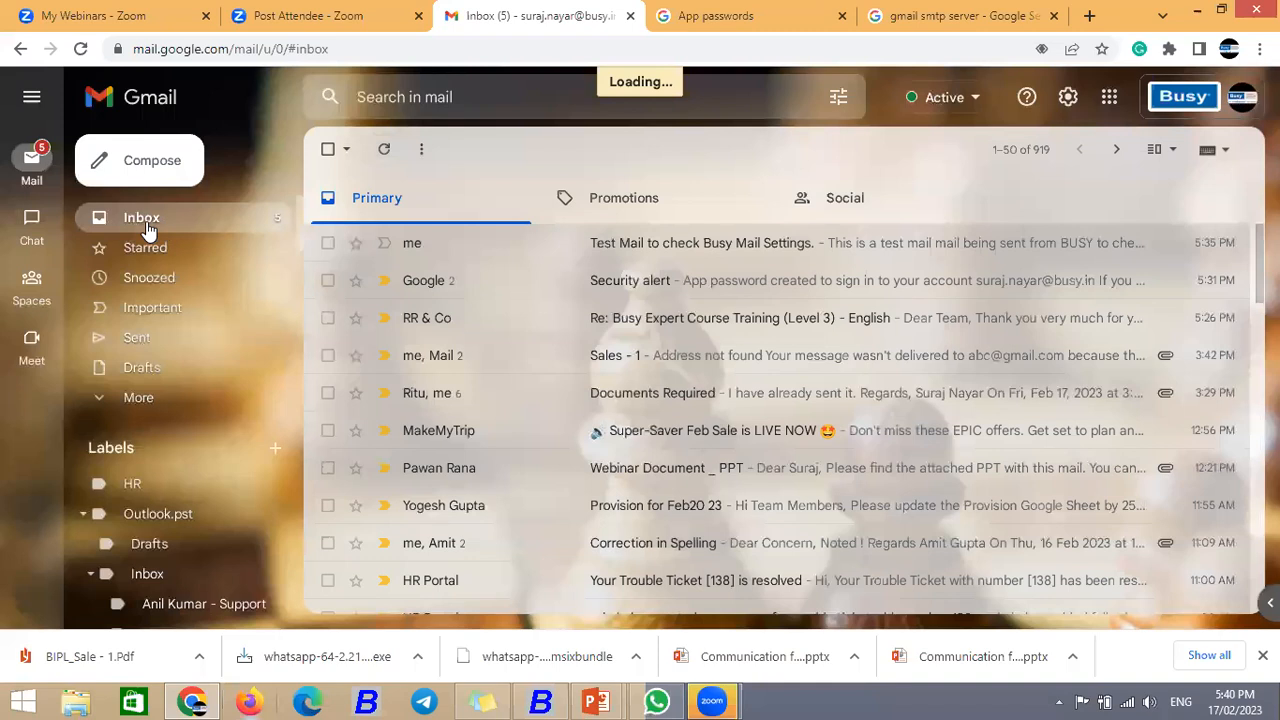
click(620, 205)
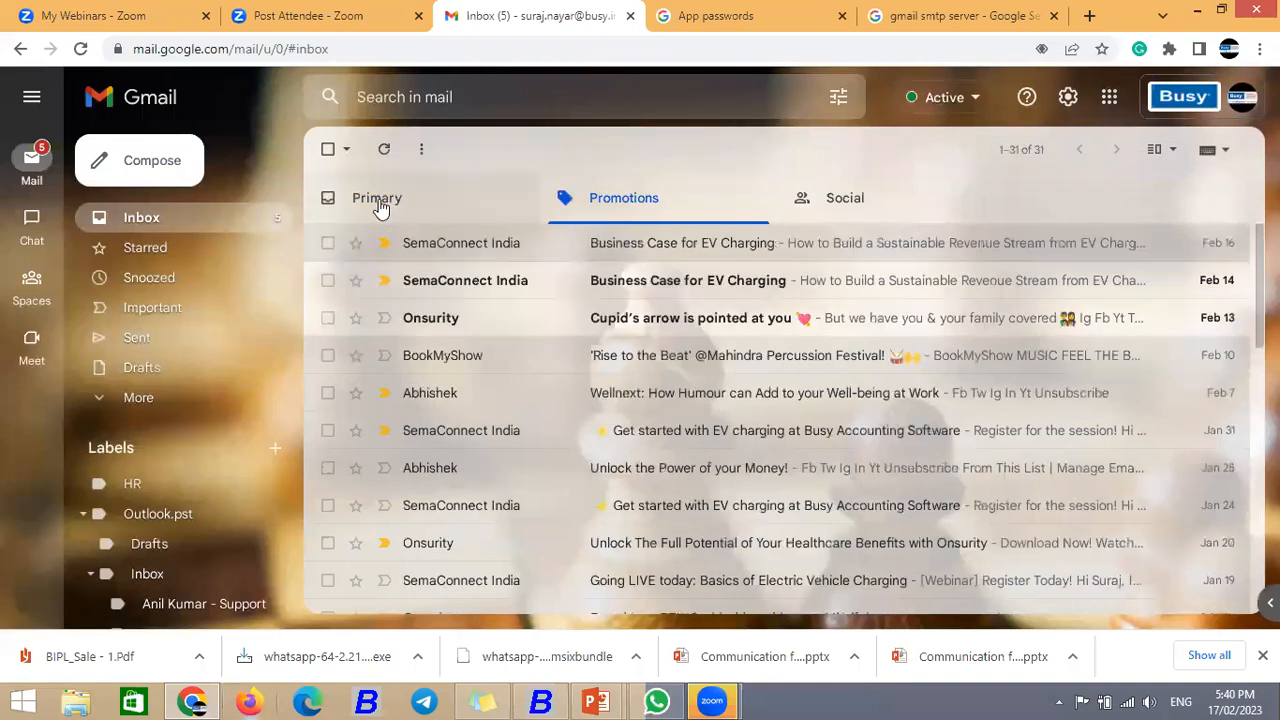
click(352, 220)
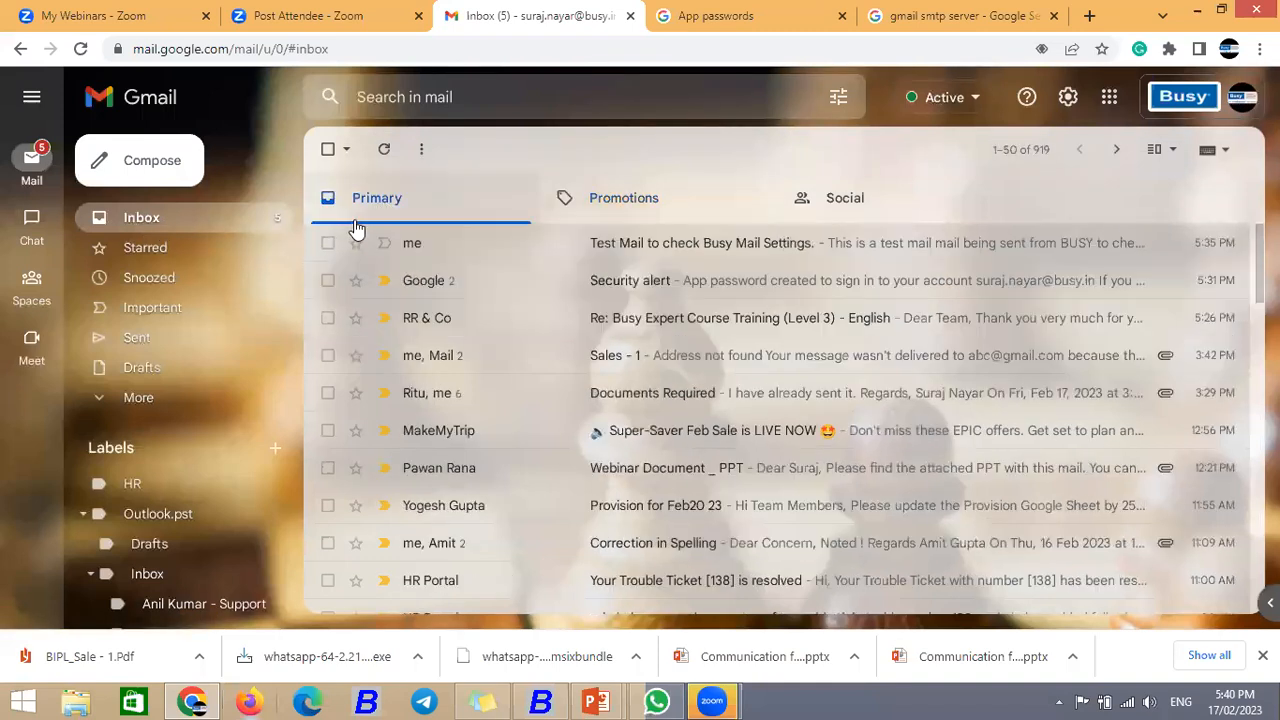
click(124, 220)
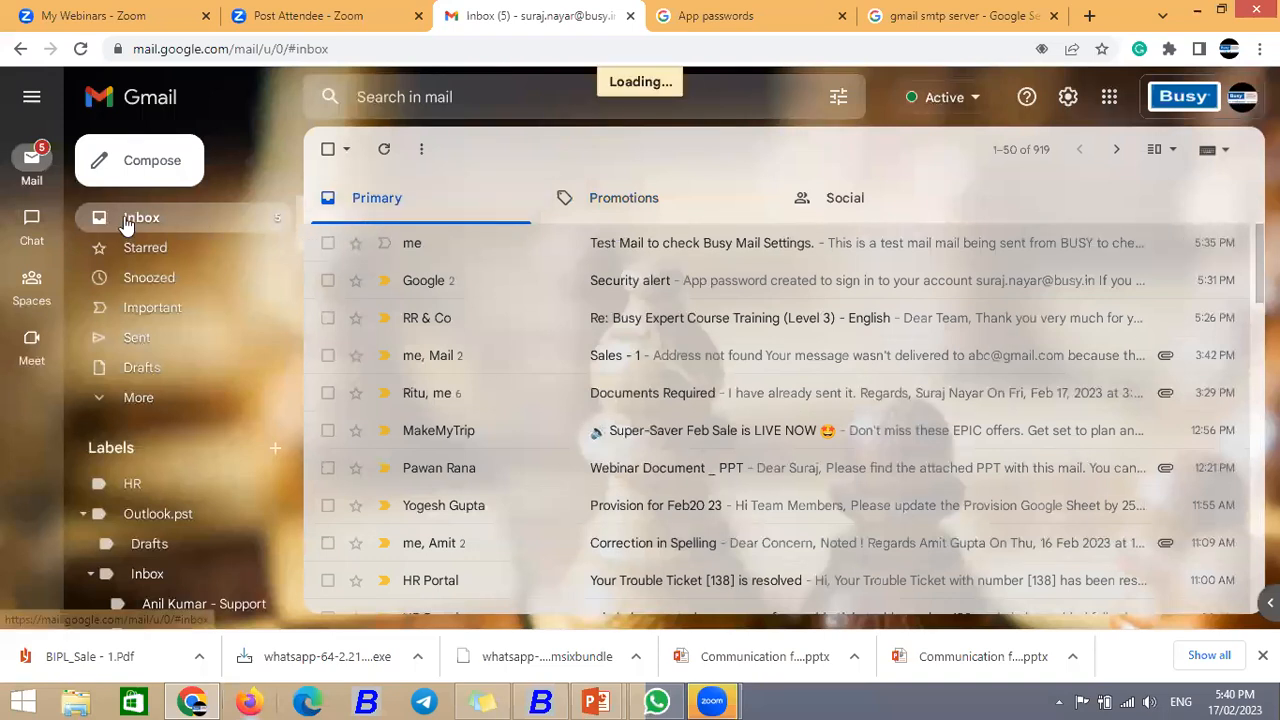
Step: Return to BUSY 21 and confirm leaving the empty sales voucher entry
click(541, 701)
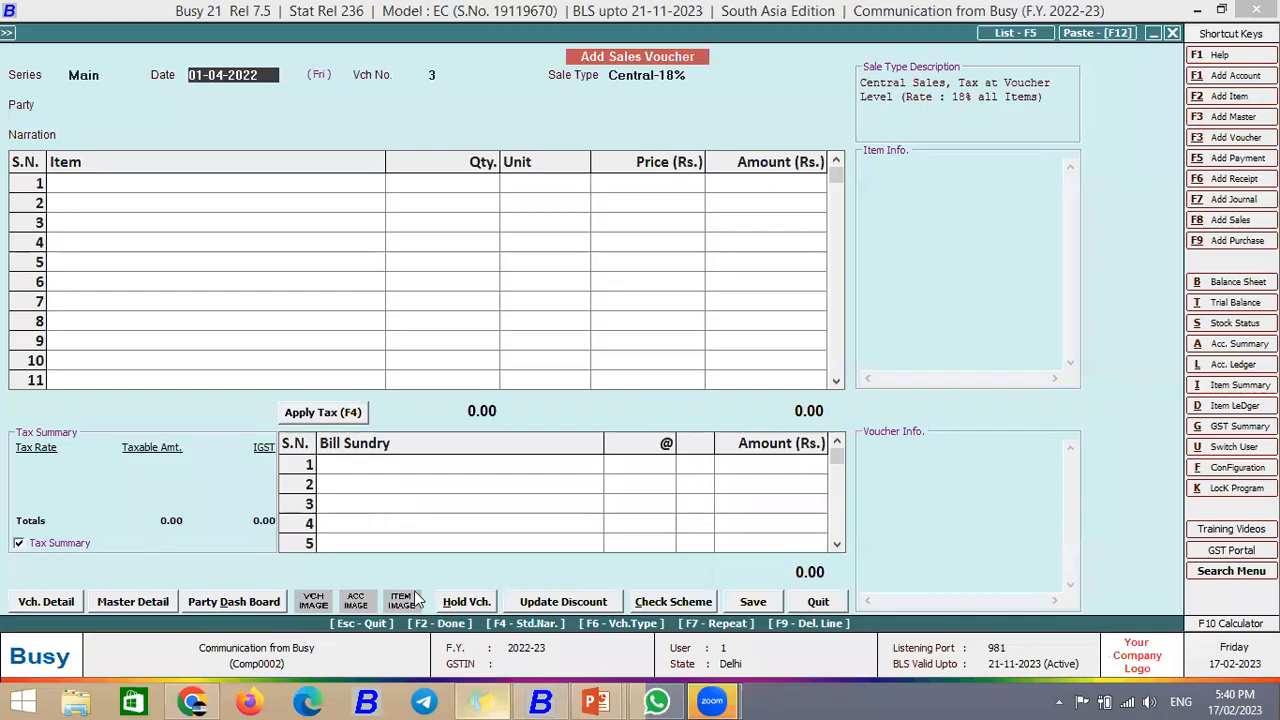
key(alt+Tab)
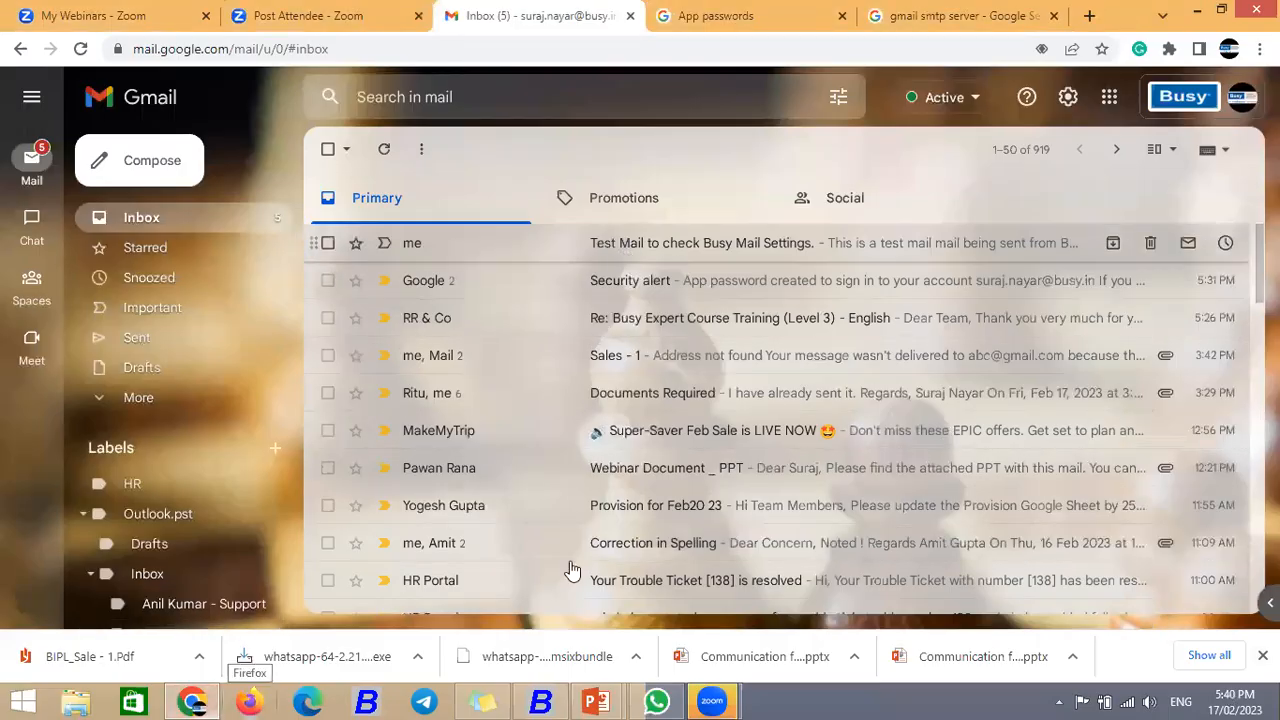
key(alt+Tab)
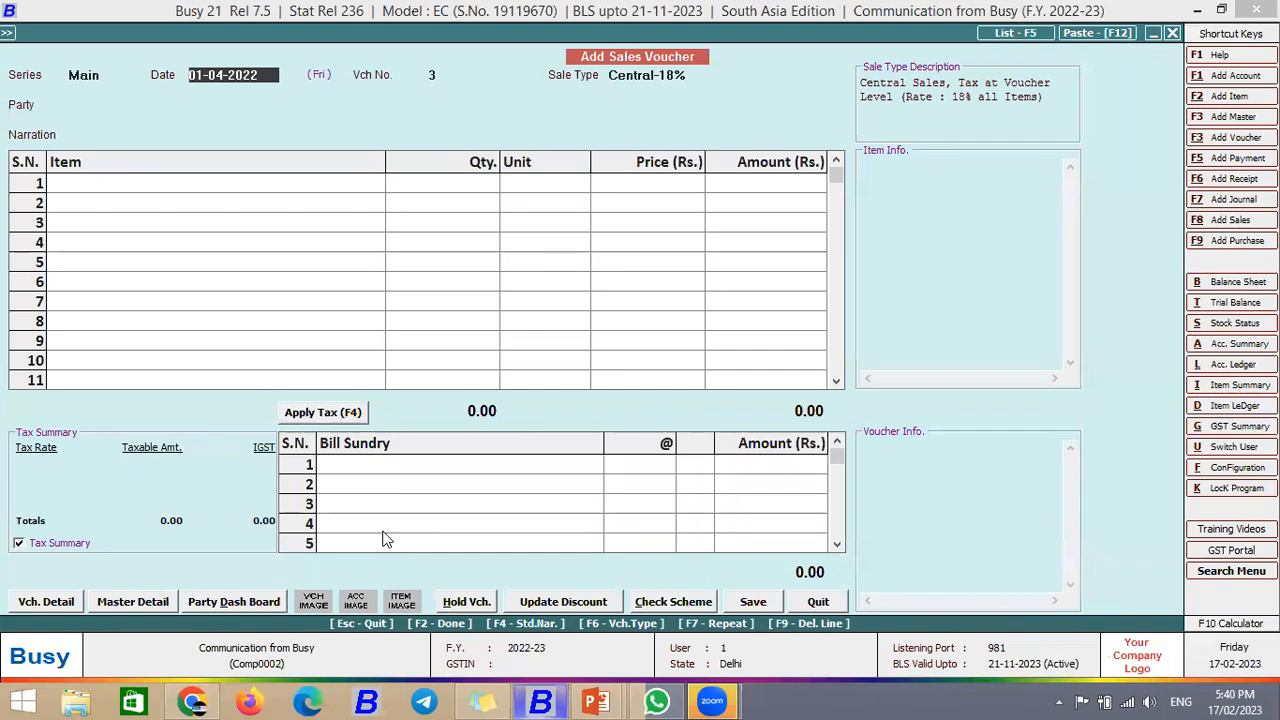
key(Escape)
key(y)
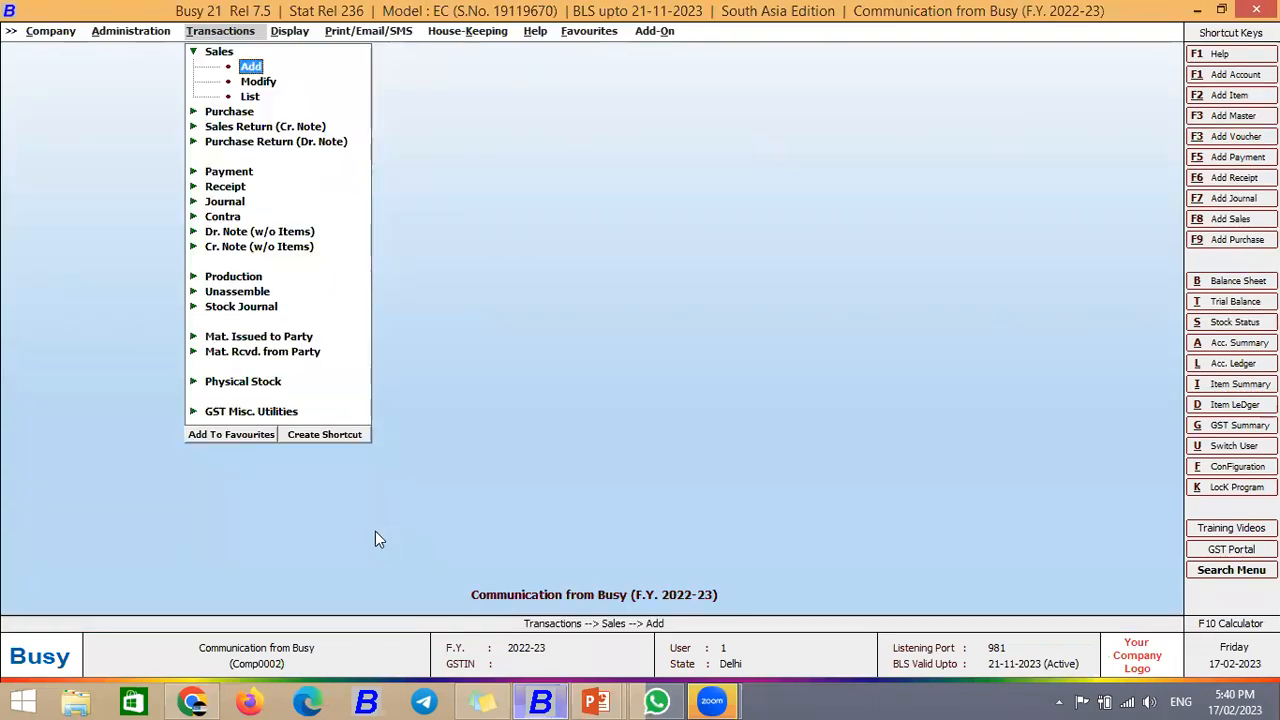
Step: Leave the Sales transactions menu and move into the Display reports options
key(Left)
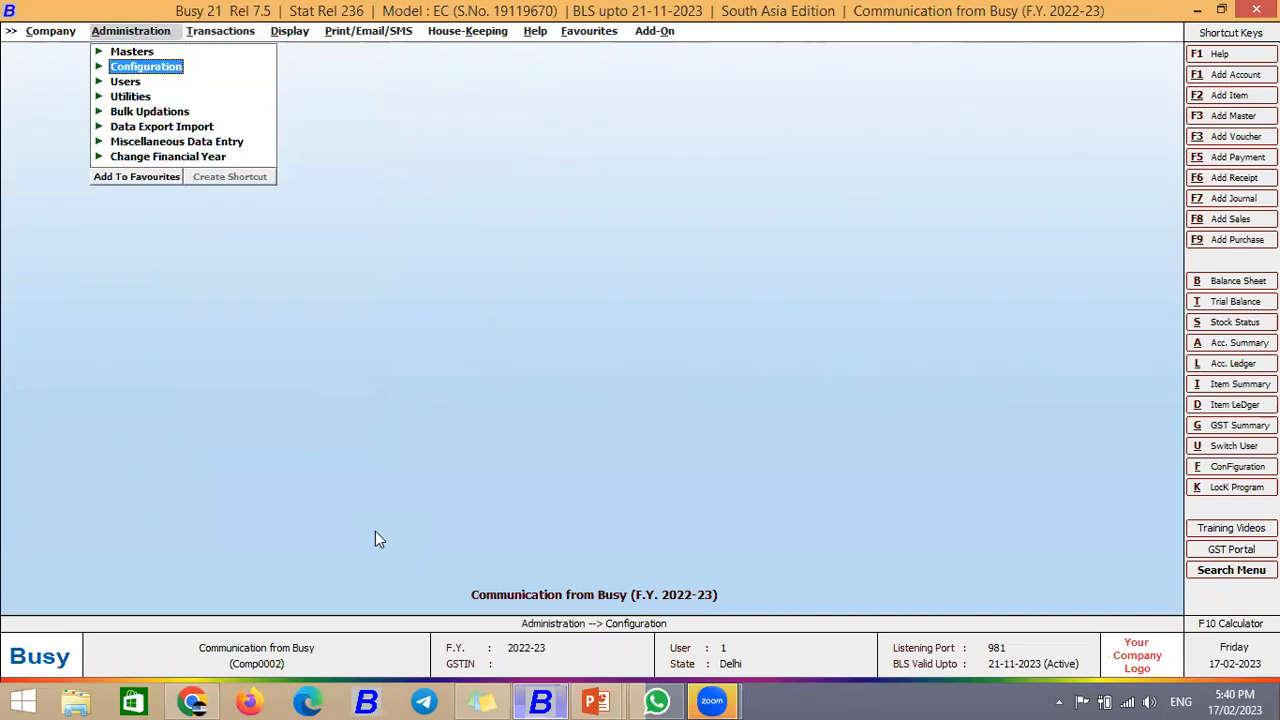
key(Right)
key(Escape)
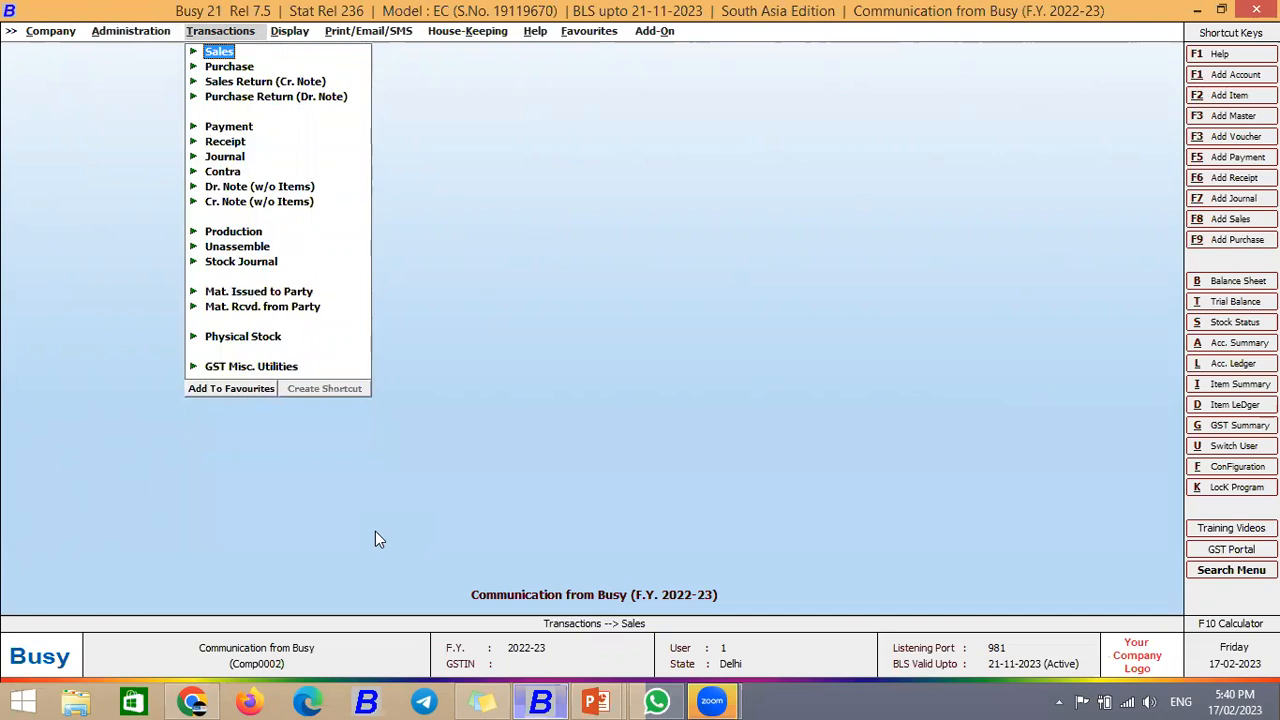
key(Right)
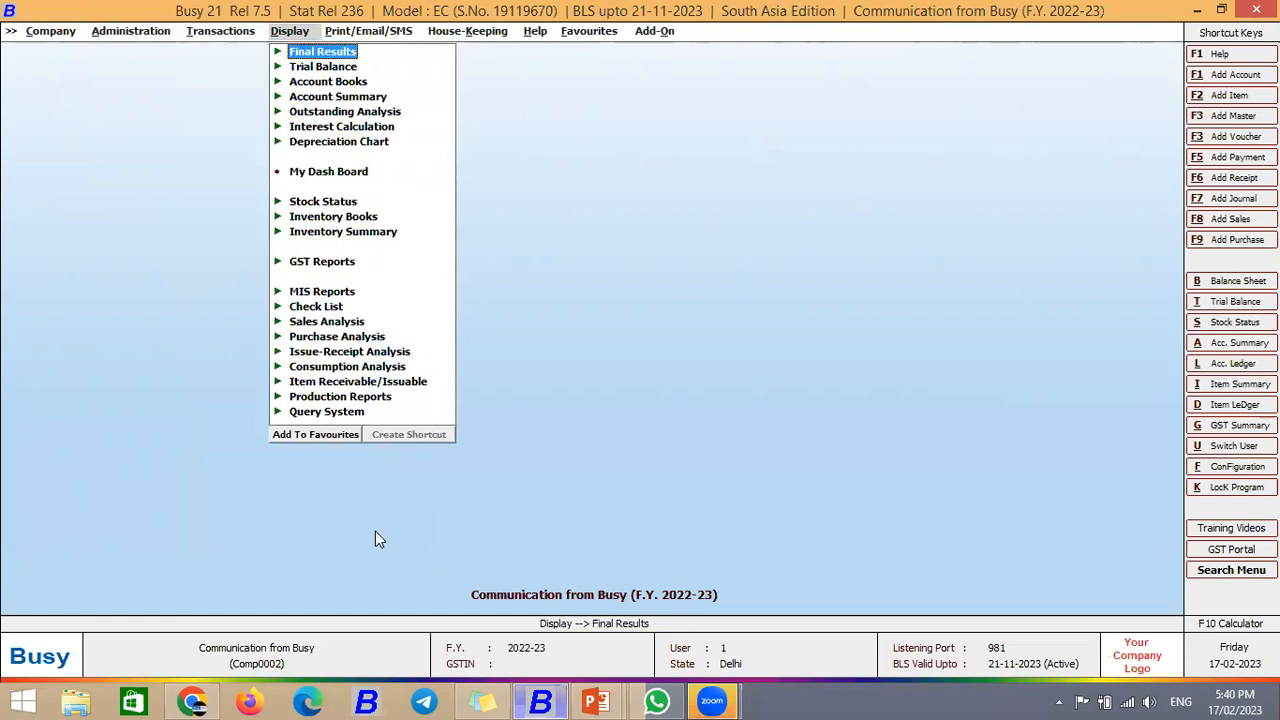
key(Down)
key(Up)
key(Right)
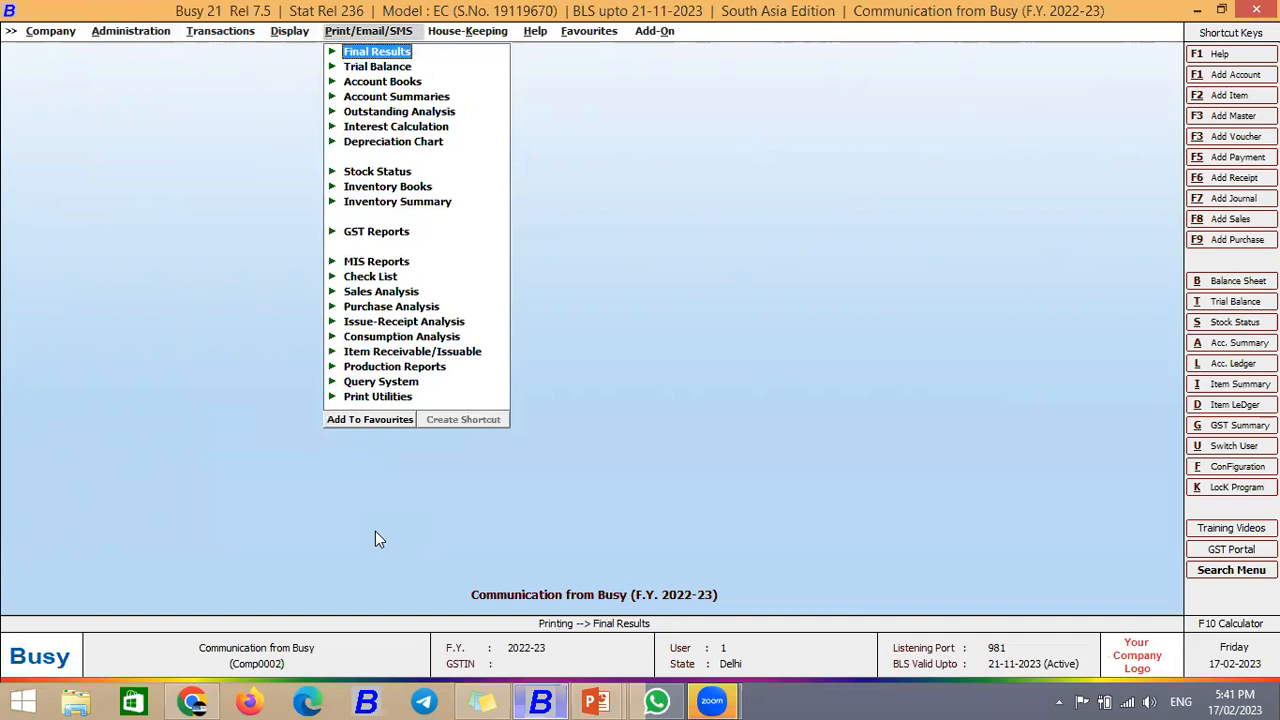
key(Left)
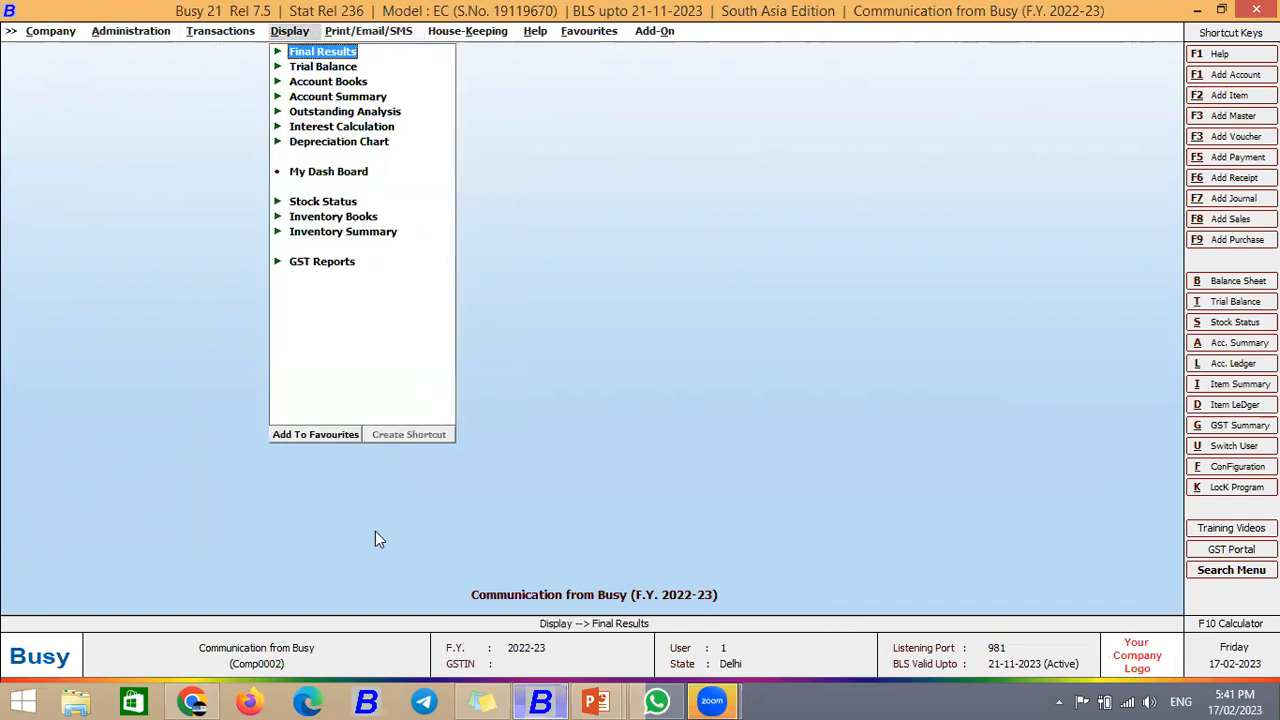
Step: Open GST Reports > GST Summaries > GST Summary for 01-04-2022 with default options
key(Down)
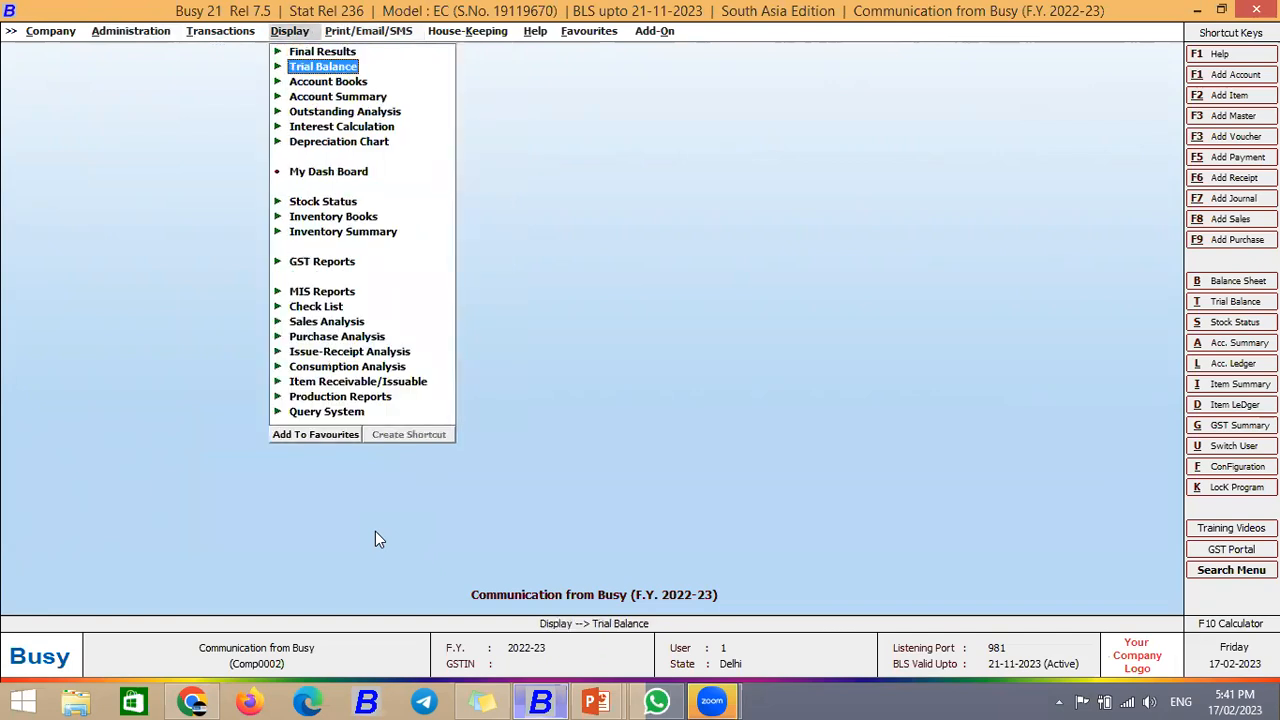
key(Down)
key(Down)
key(Up)
key(Up)
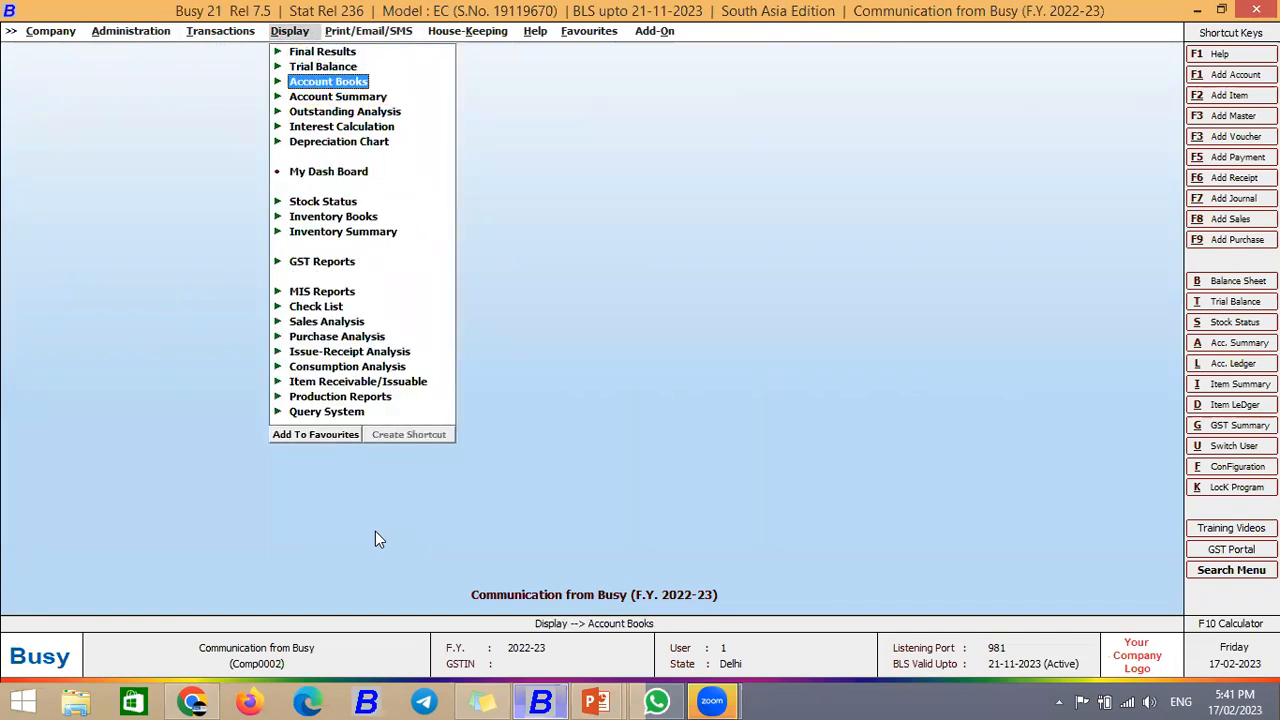
key(Down)
key(Down)
key(Down)
key(Down)
key(Down)
key(Down)
key(Down)
key(Down)
key(Down)
key(Down)
key(Down)
key(Down)
key(Down)
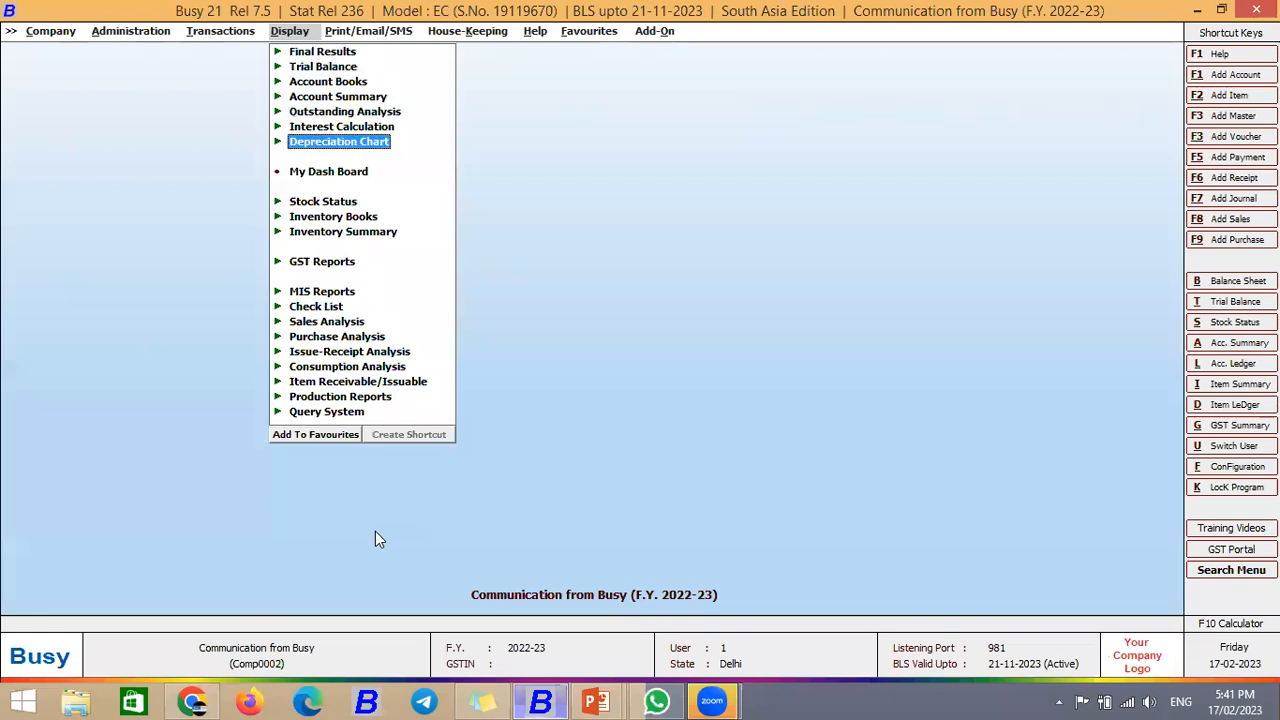
key(Up)
key(Up)
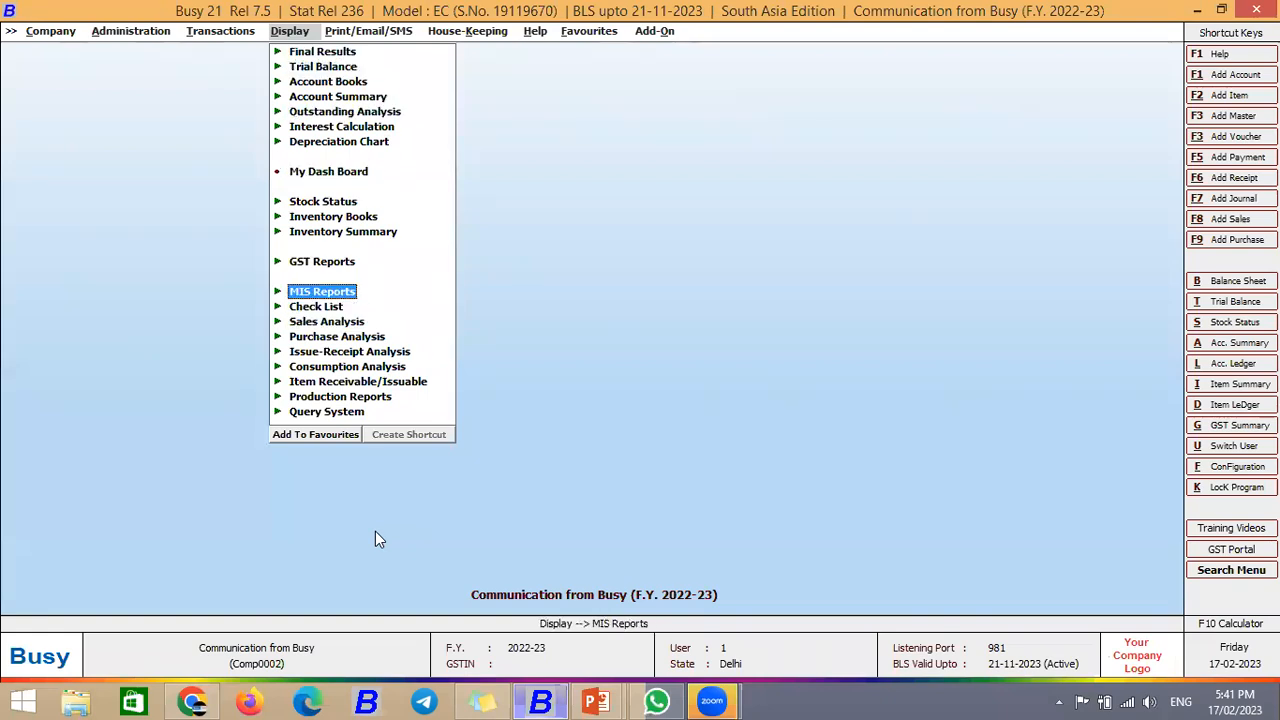
key(Up)
key(Up)
key(Down)
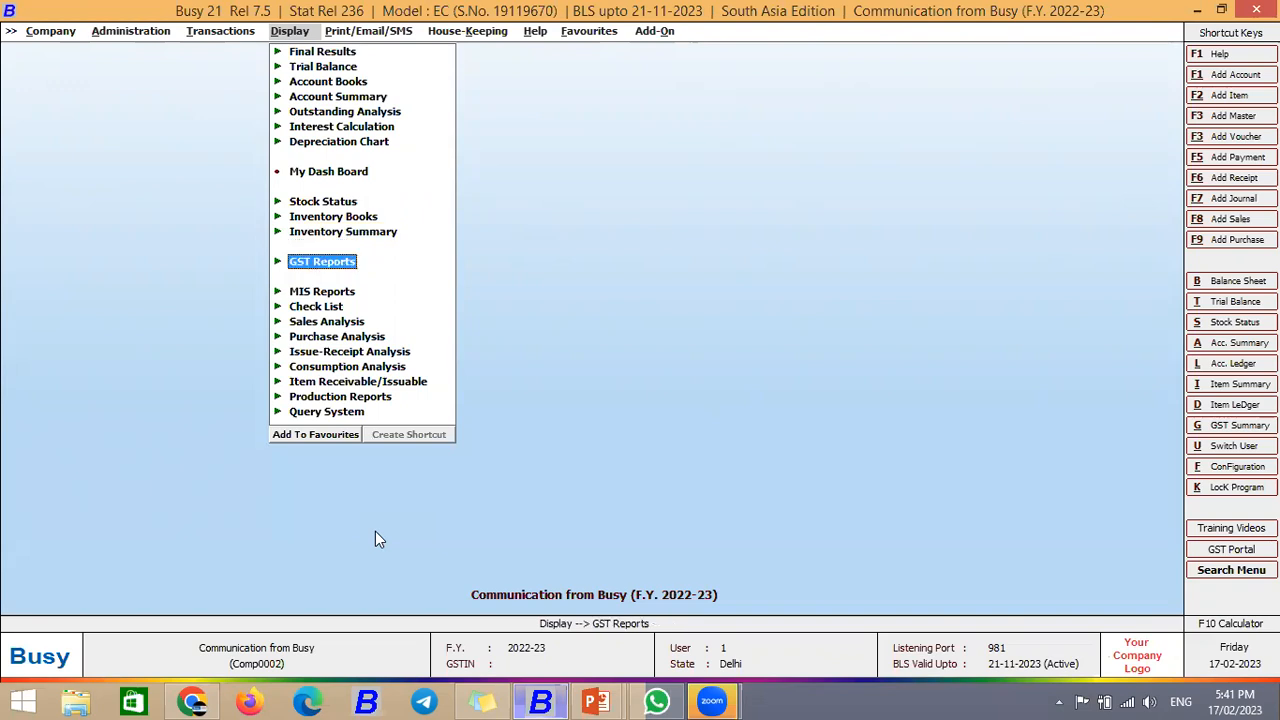
key(Return)
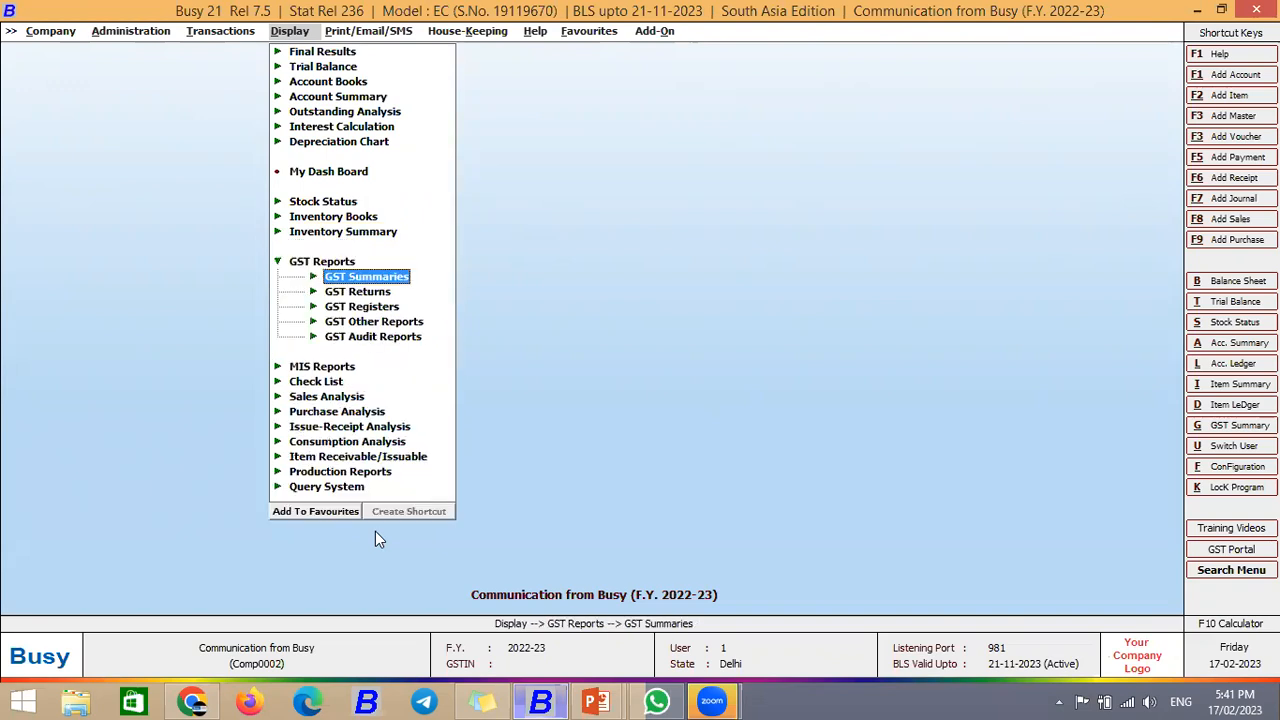
key(Down)
key(Up)
key(Return)
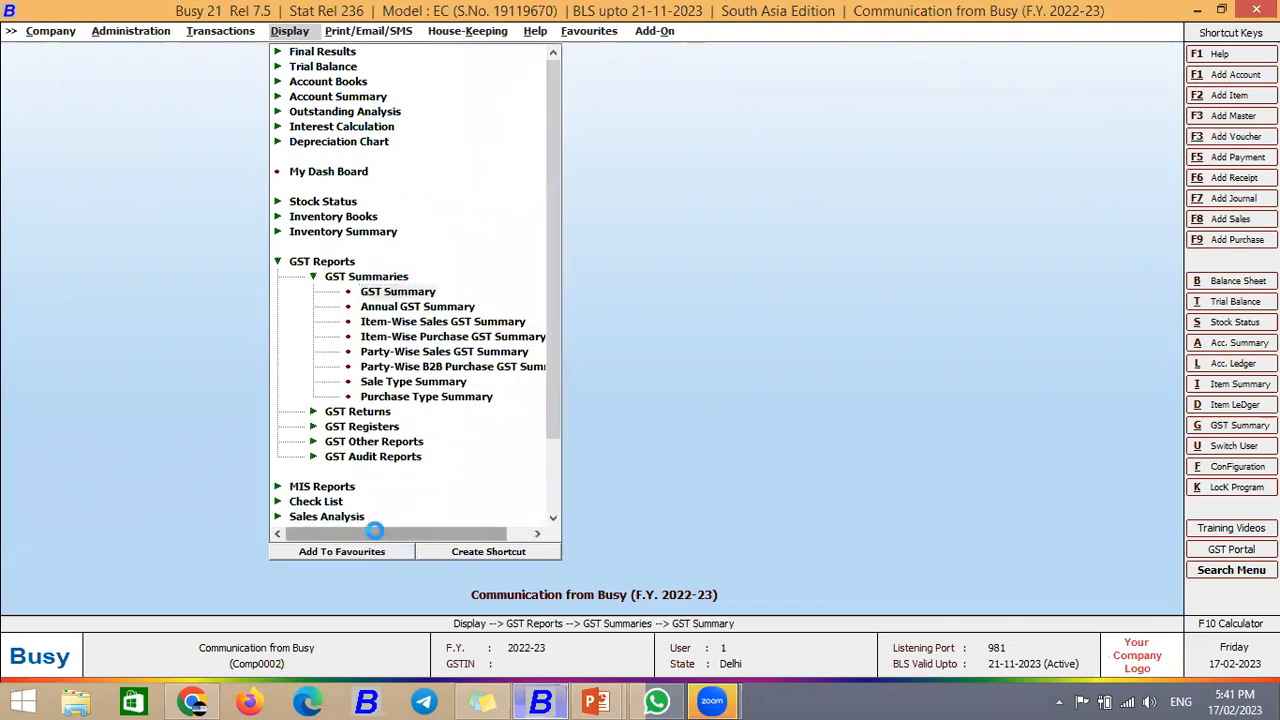
key(Return)
key(Return)
key(Return)
key(Return)
key(Return)
key(Return)
key(Return)
key(Return)
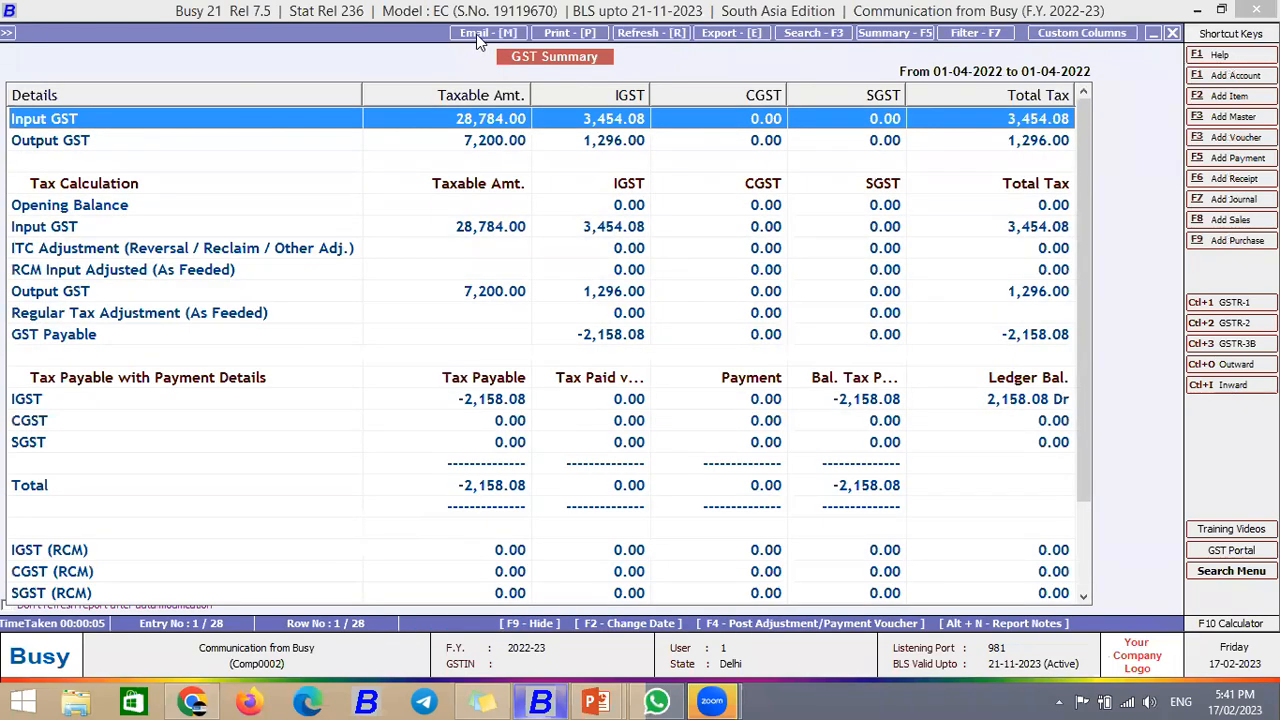
Step: Email the GST Summary as GST Summary.Pdf to the recipient's Gmail address and dismiss the confirmation
key(alt+m)
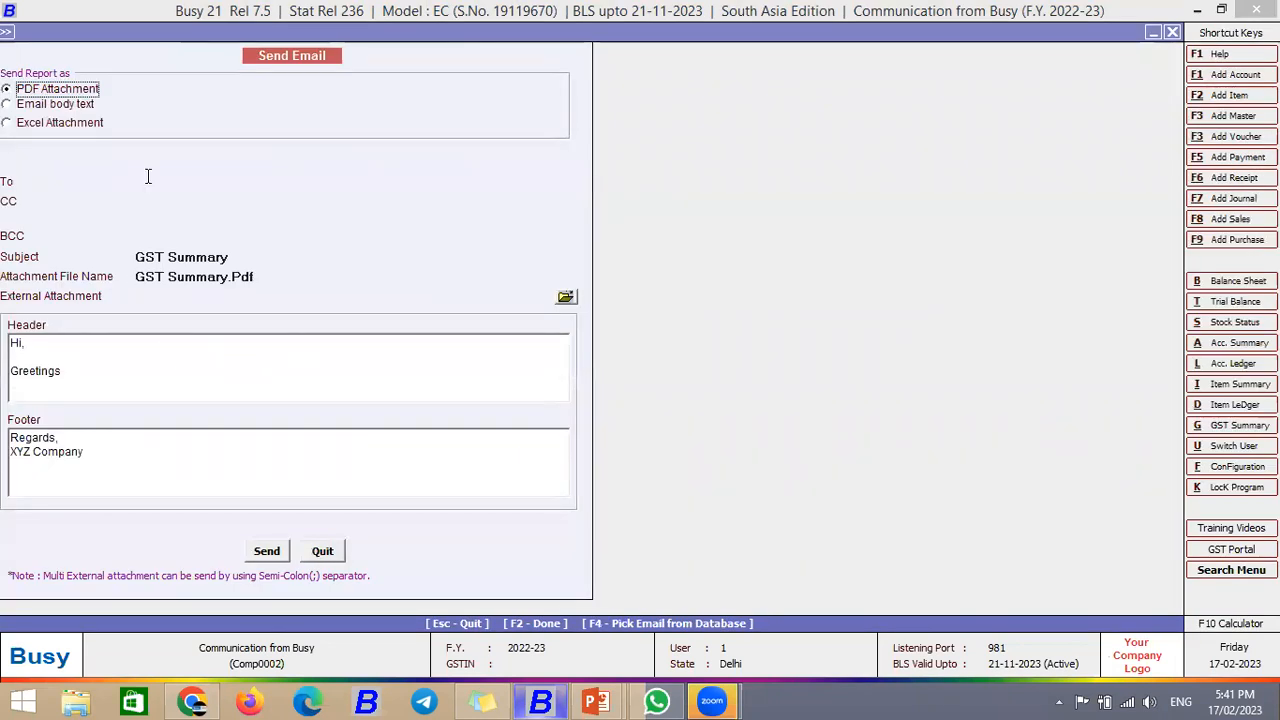
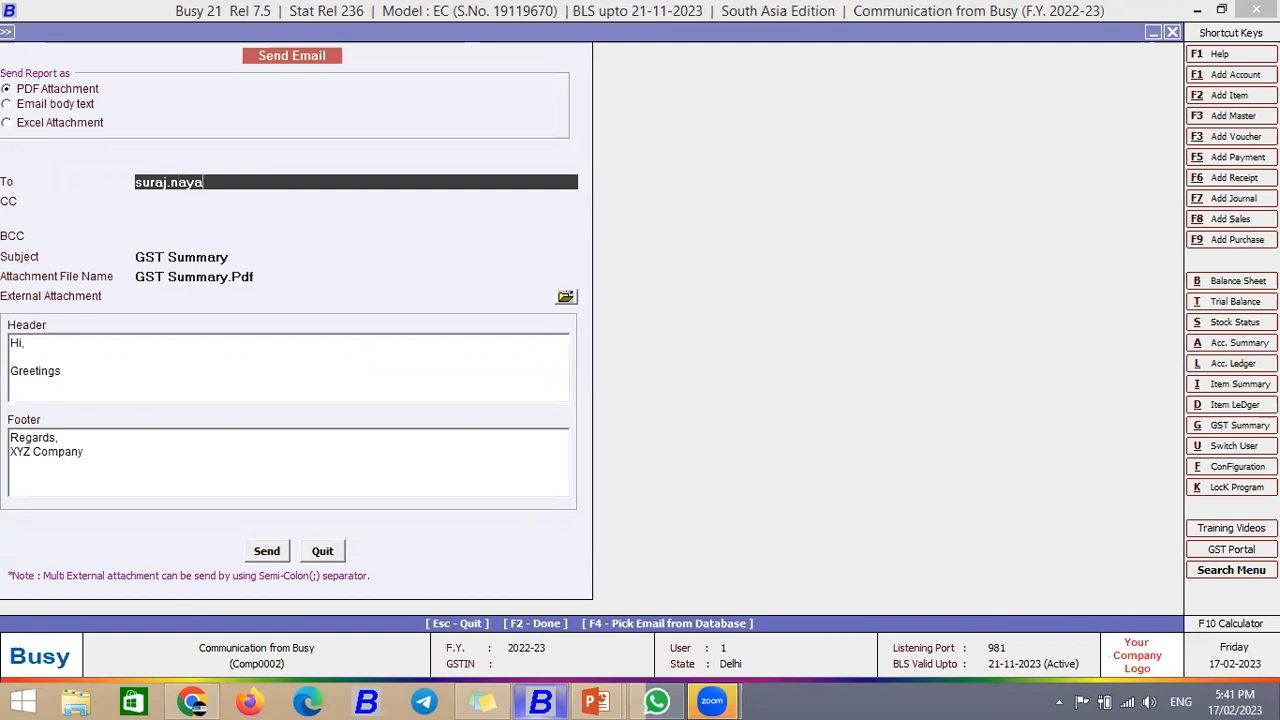
key(Return)
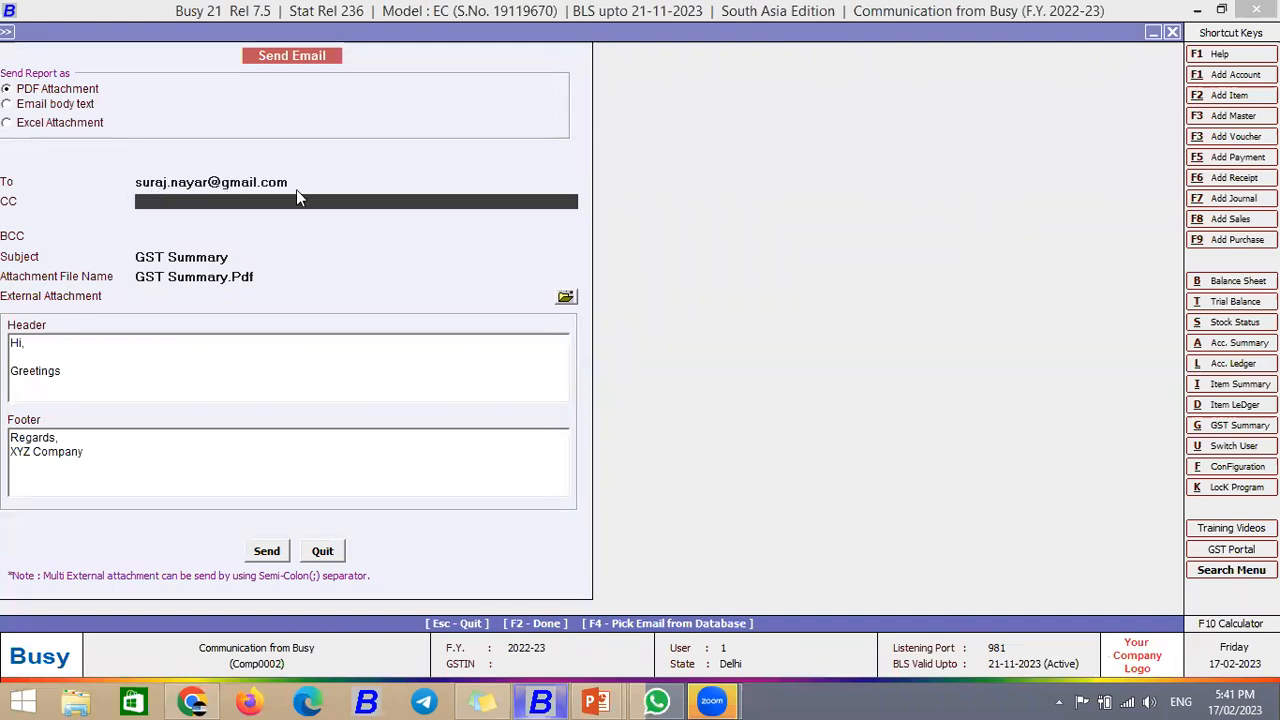
click(269, 557)
click(267, 552)
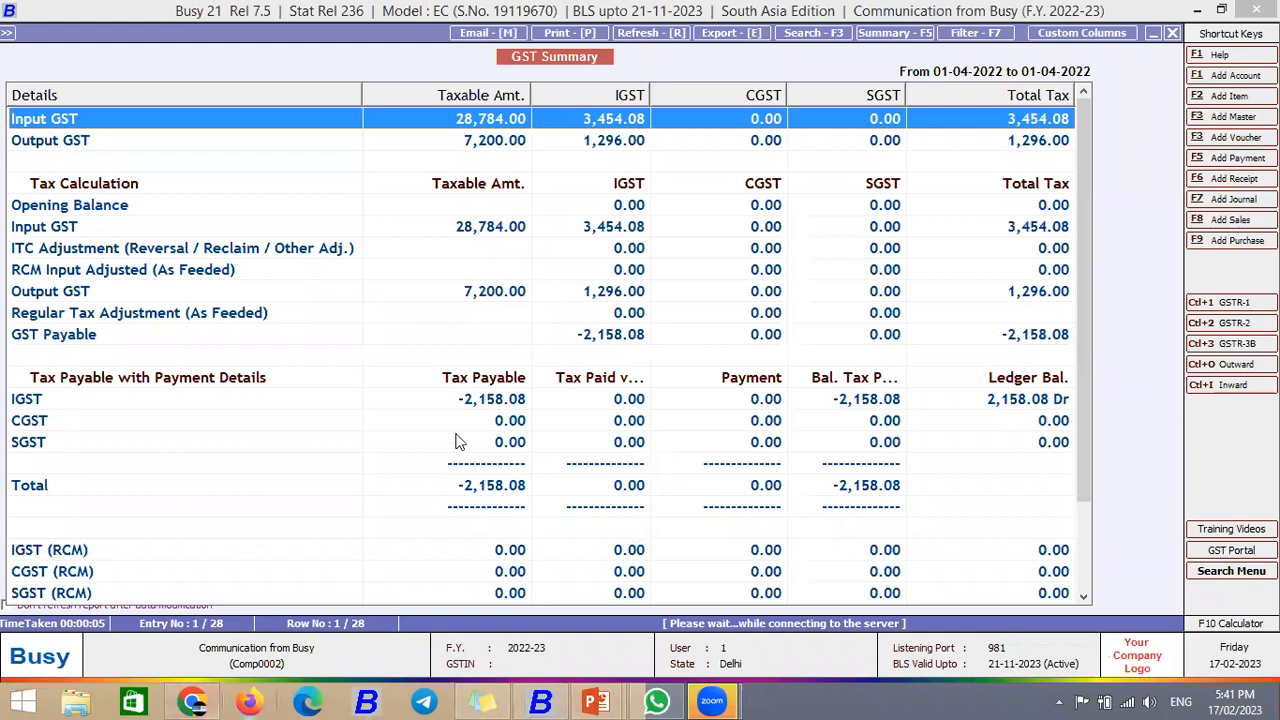
key(Return)
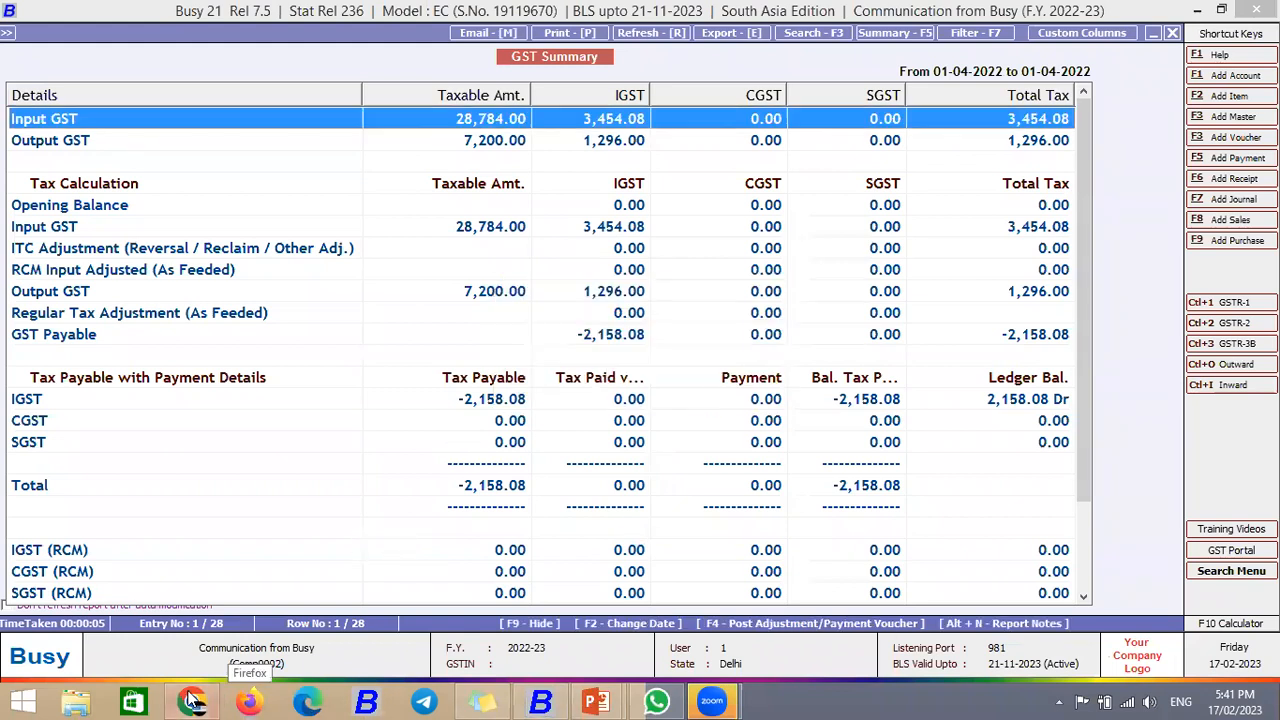
click(193, 701)
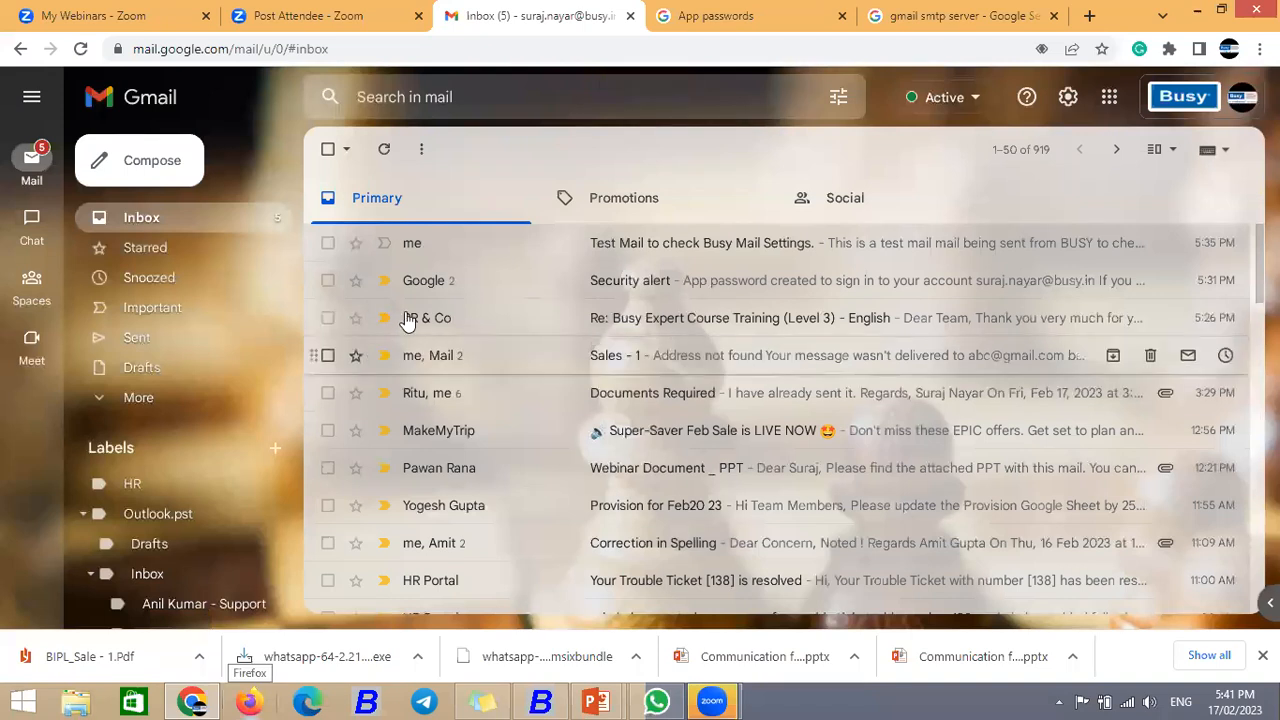
click(160, 216)
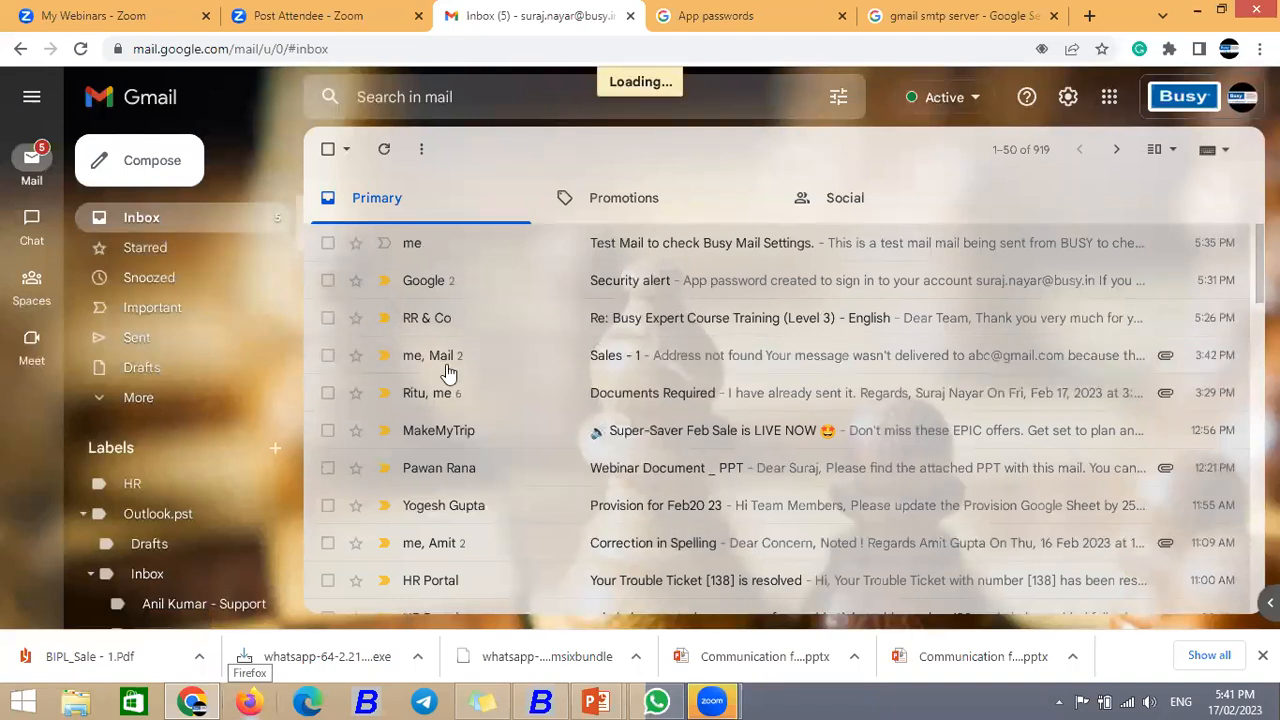
scroll(575, 480, down, 15)
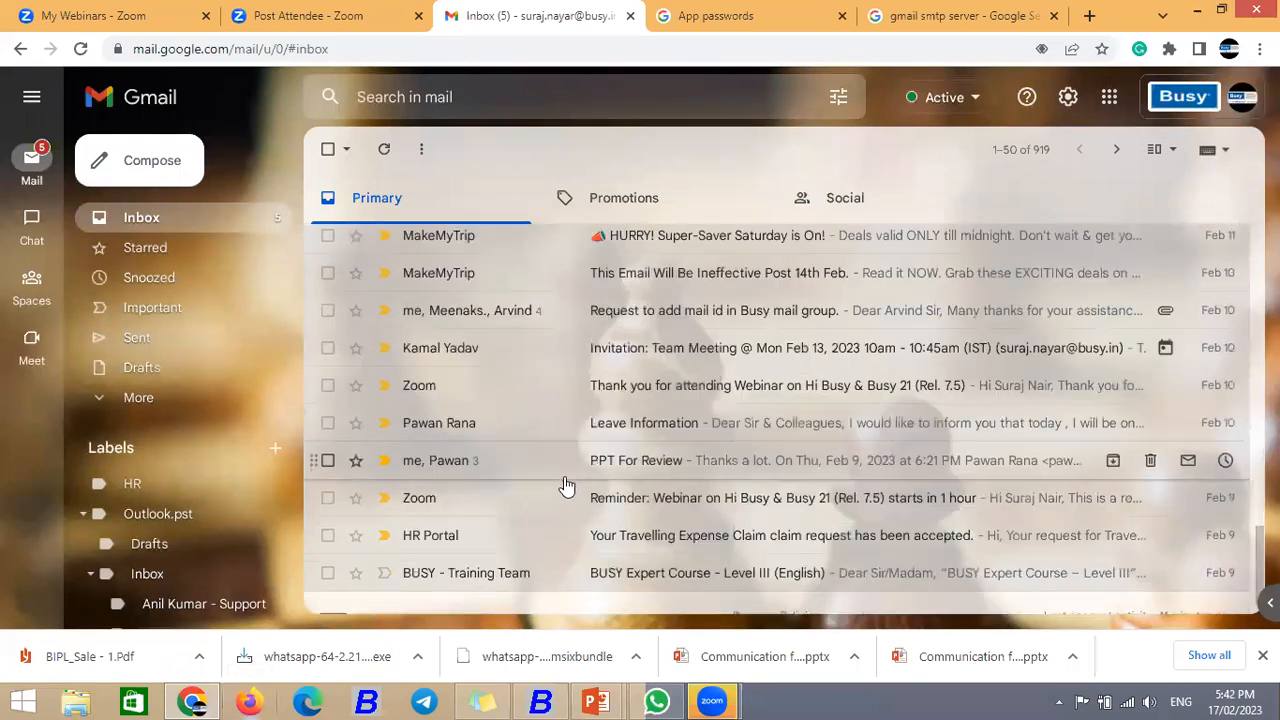
click(155, 343)
click(141, 218)
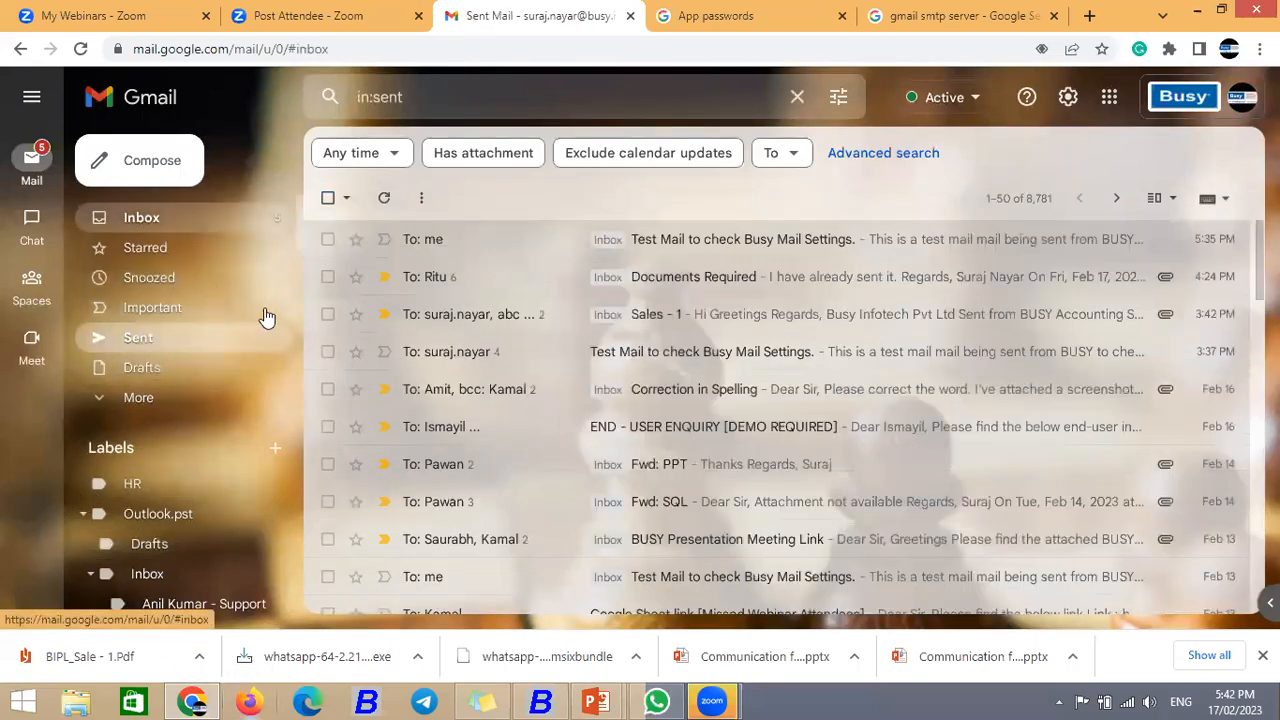
scroll(470, 350, up, 15)
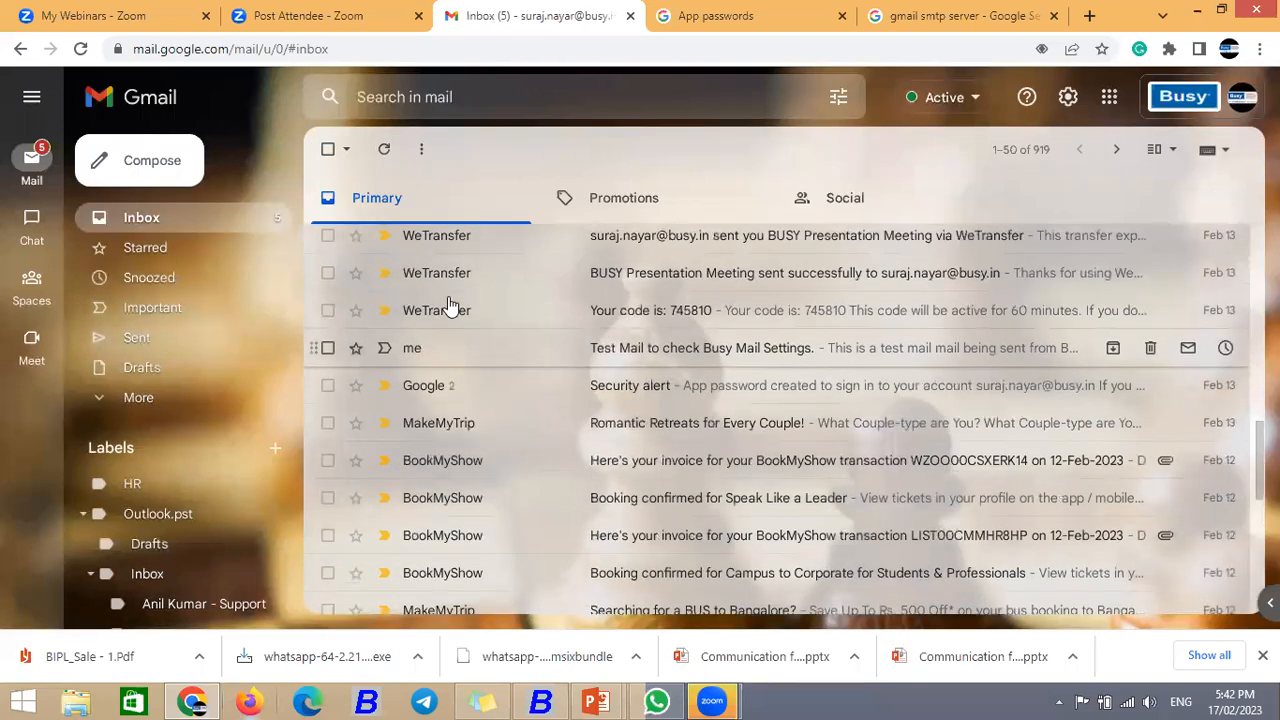
click(386, 150)
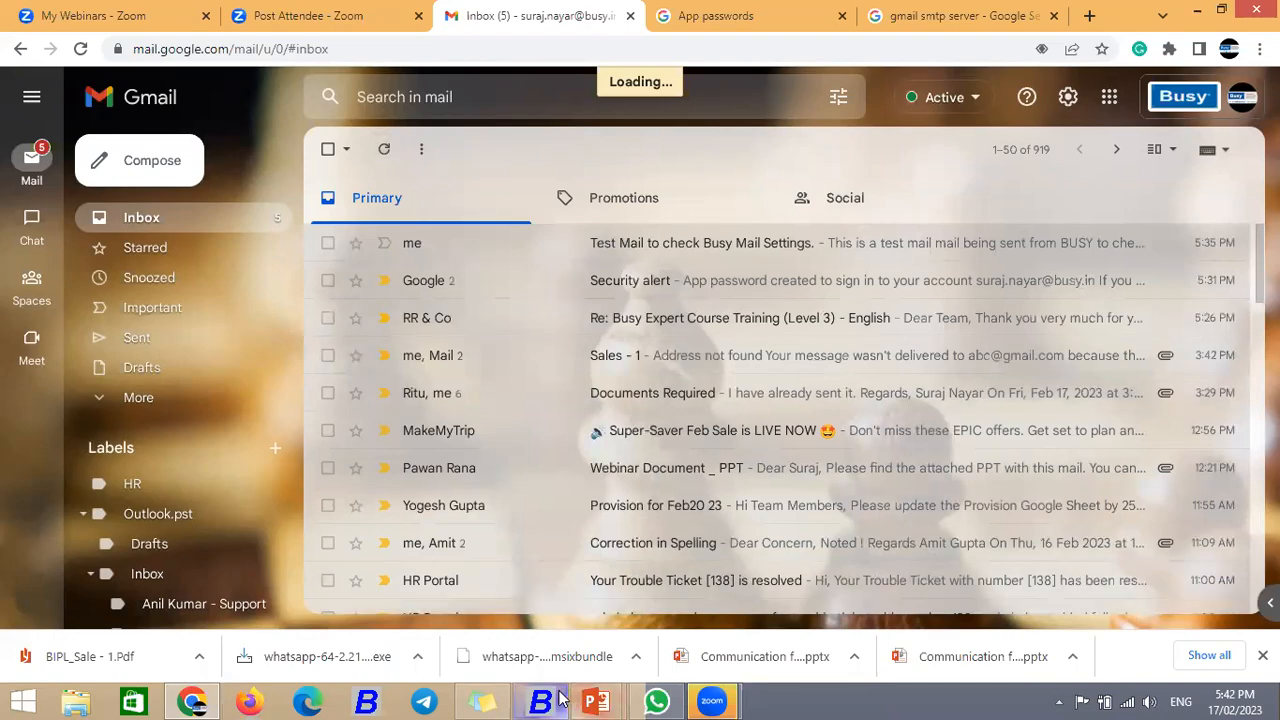
key(alt+Tab)
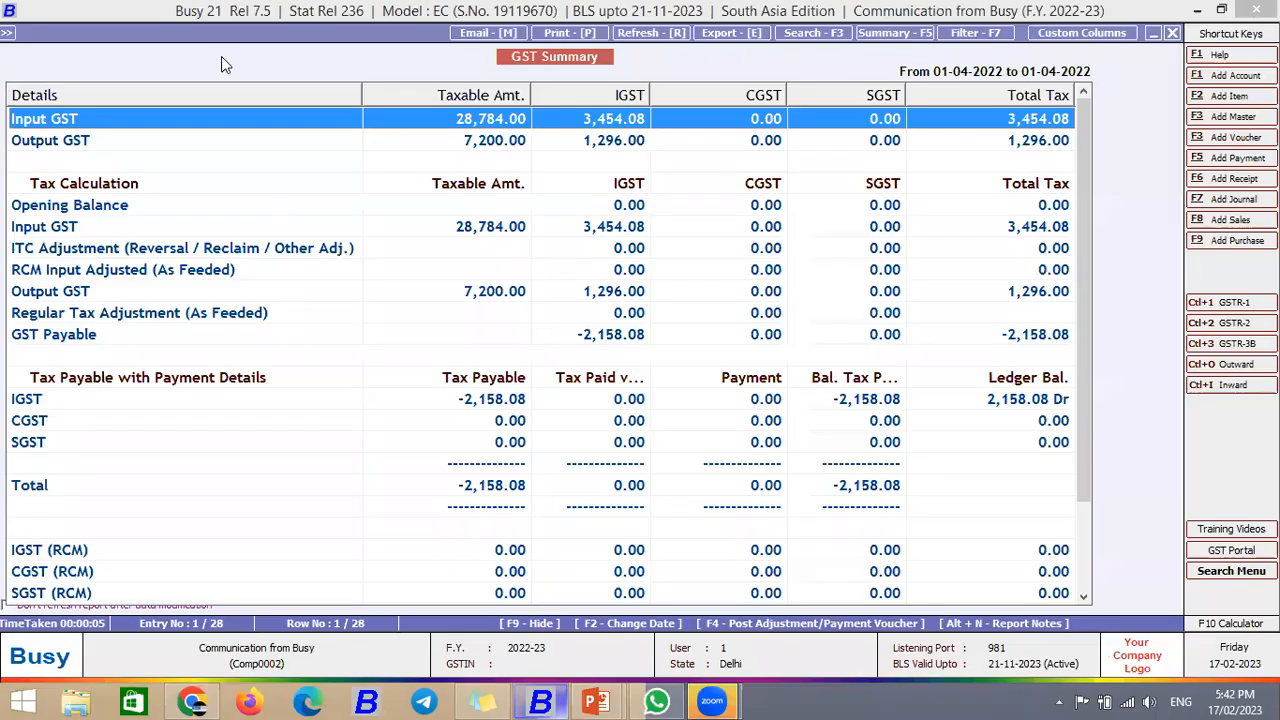
Step: Close the GST Summary and open Email Configuration under Administration > Configuration
key(Escape)
key(Escape)
click(151, 70)
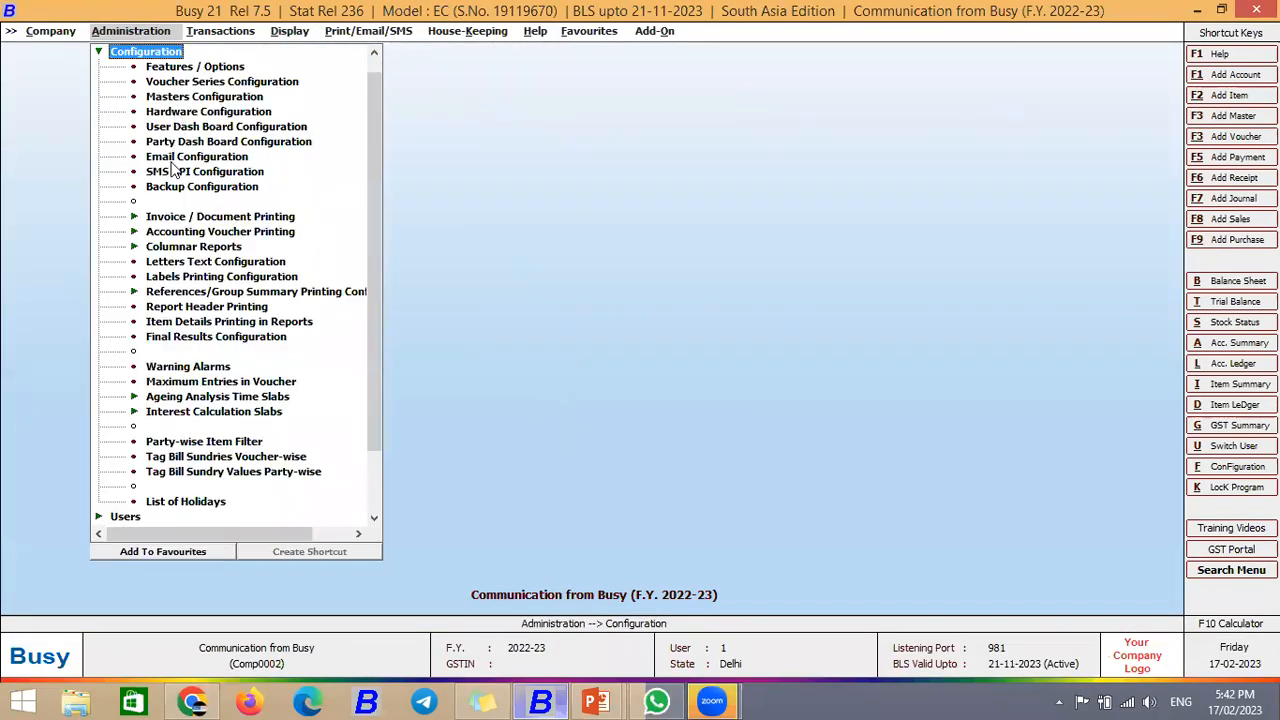
key(Up)
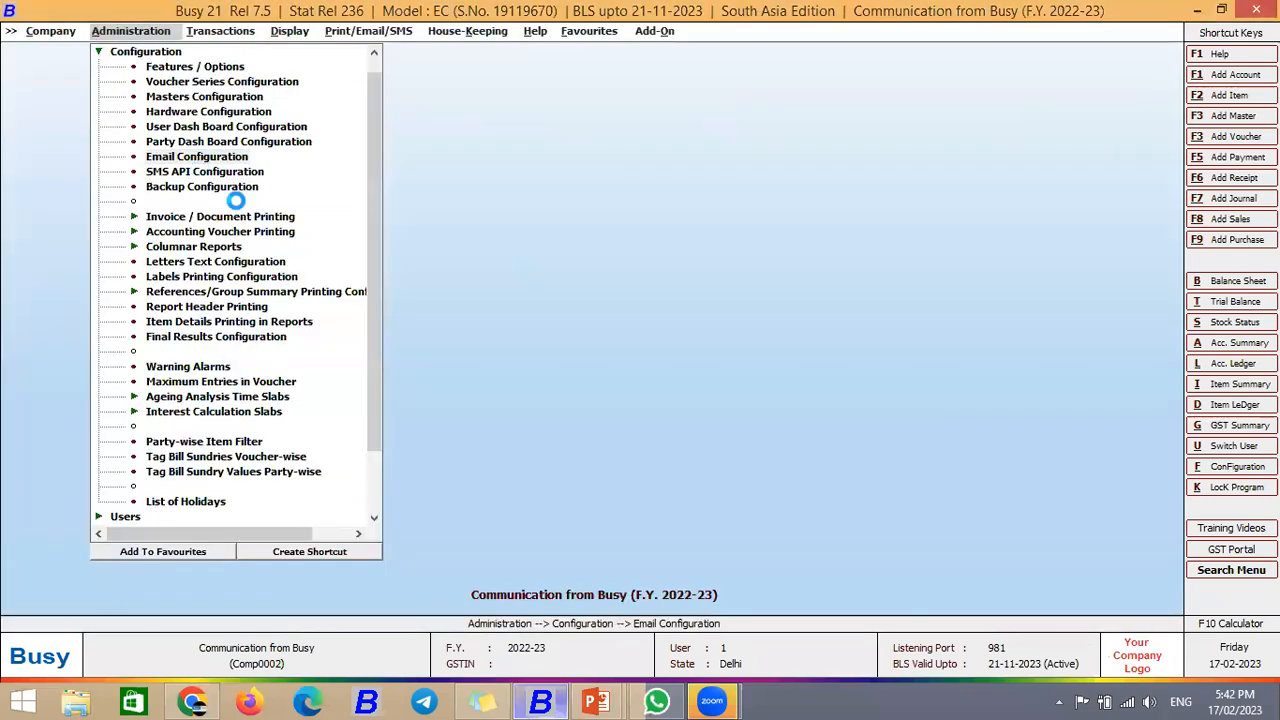
key(Return)
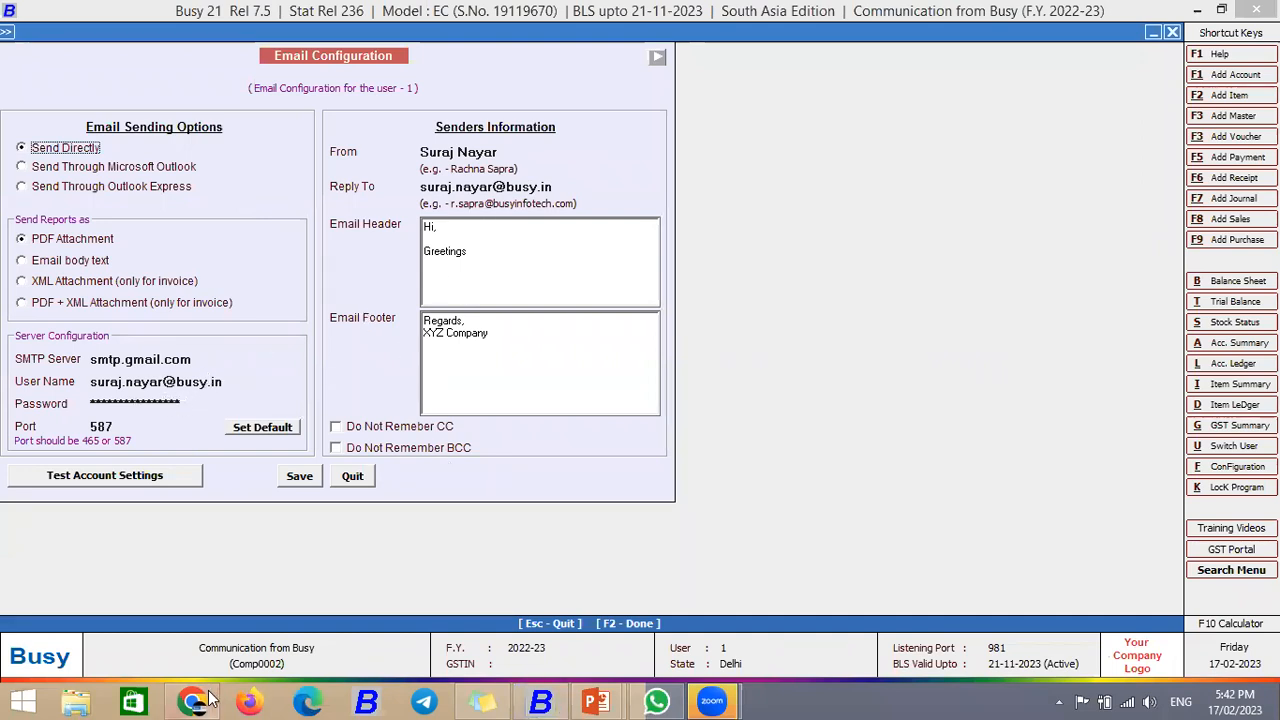
Step: Check Gmail for the sent report, then quit Email Configuration unchanged (smtp.gmail.com, port 587)
key(alt+Tab)
click(386, 152)
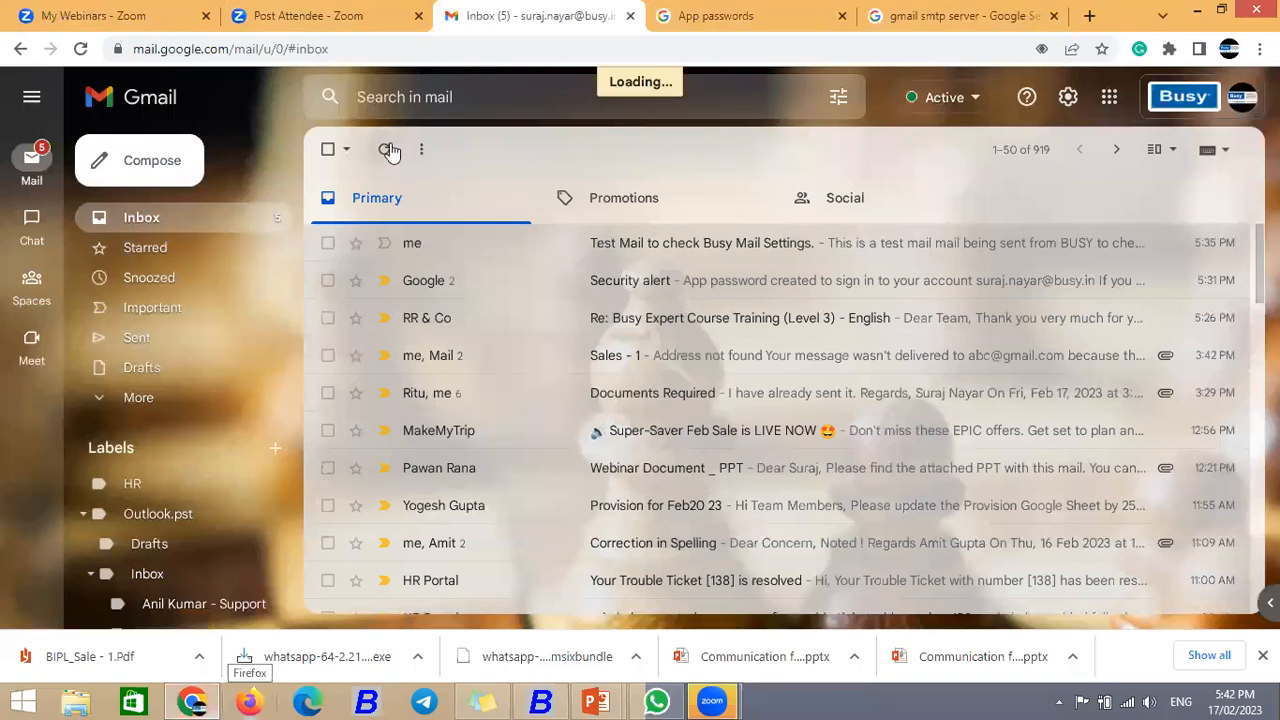
click(386, 152)
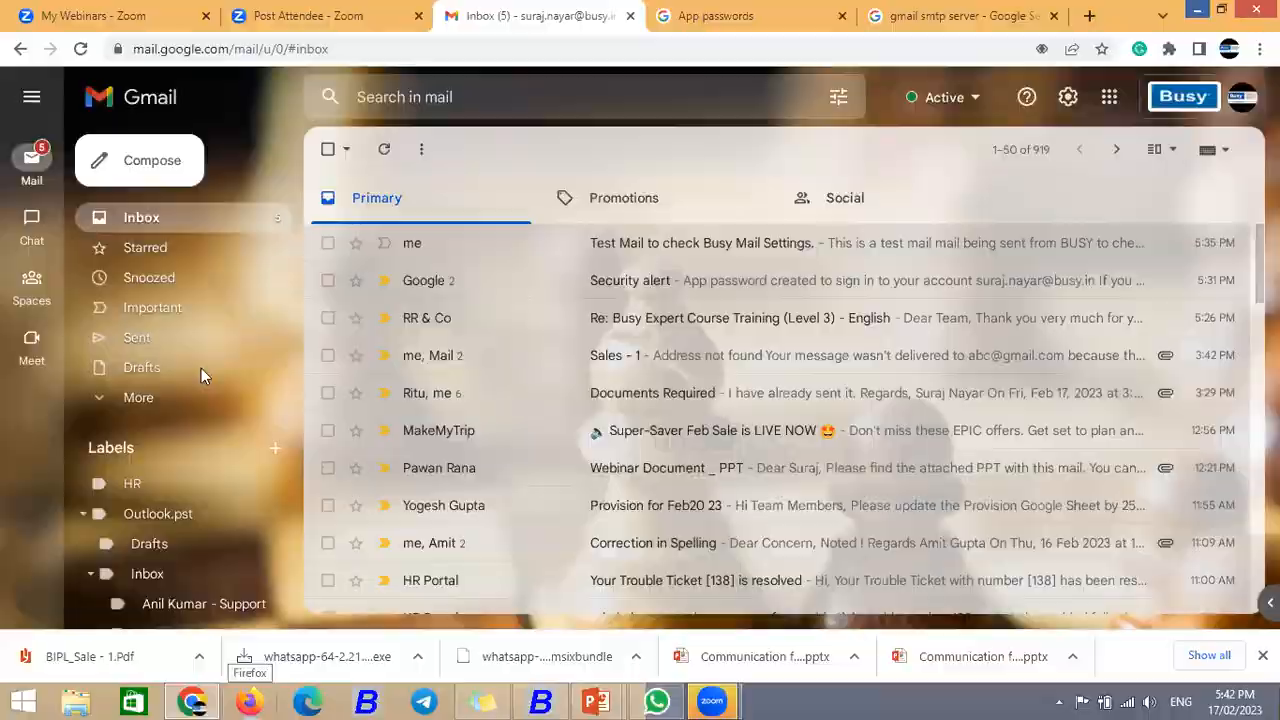
key(alt+Tab)
click(548, 410)
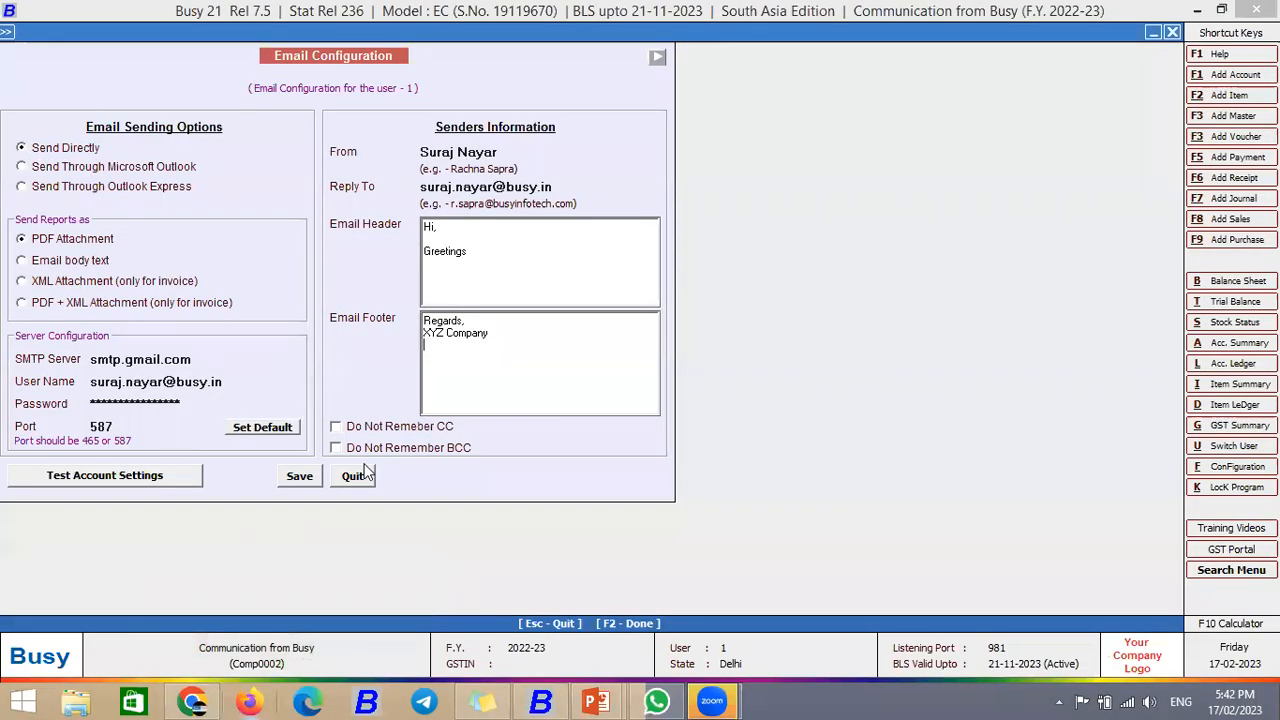
click(356, 475)
key(Right)
key(Right)
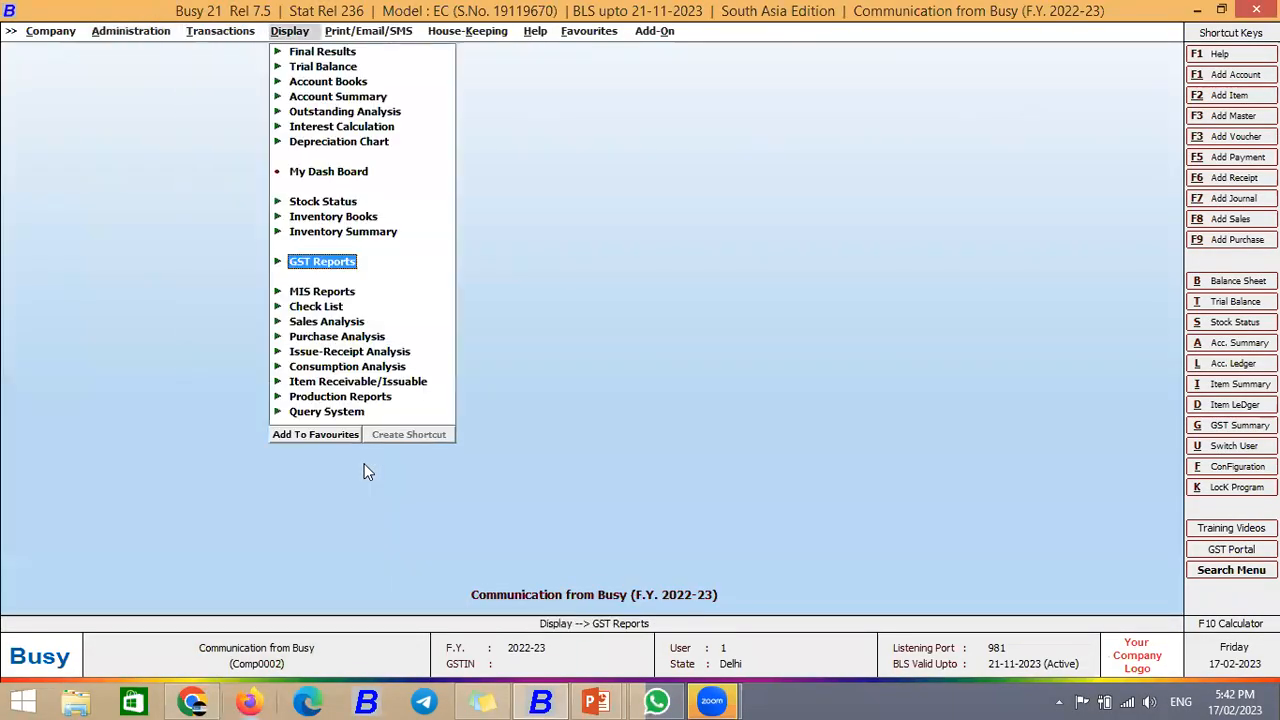
Step: Go to Print/Email/SMS > Account Books > Account Ledger > Account-Wise
key(Right)
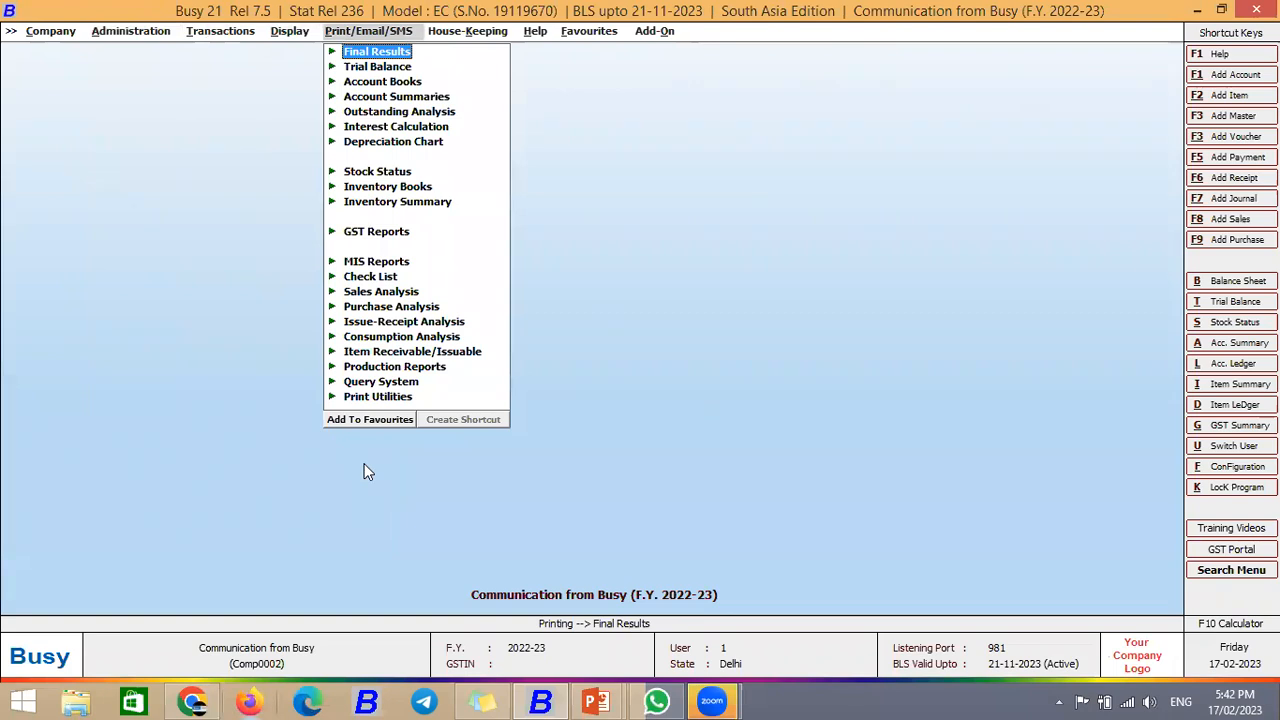
key(Down)
key(Down)
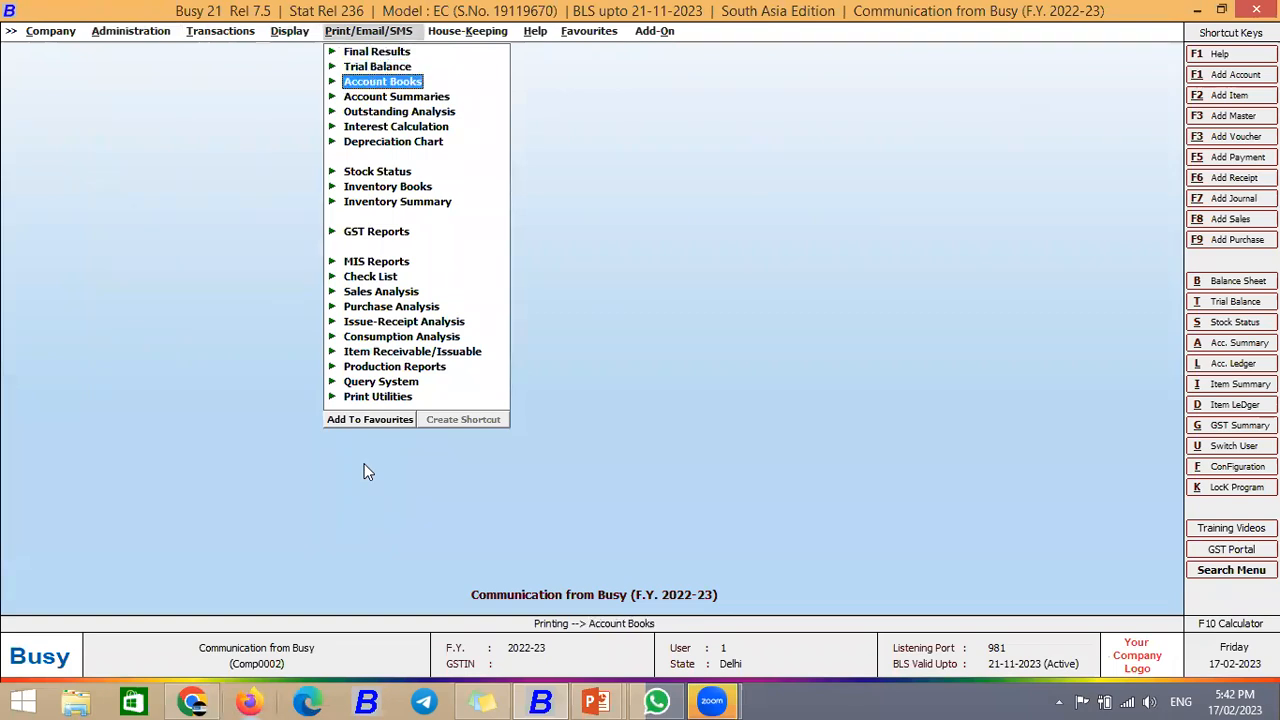
key(Return)
key(Down)
key(Up)
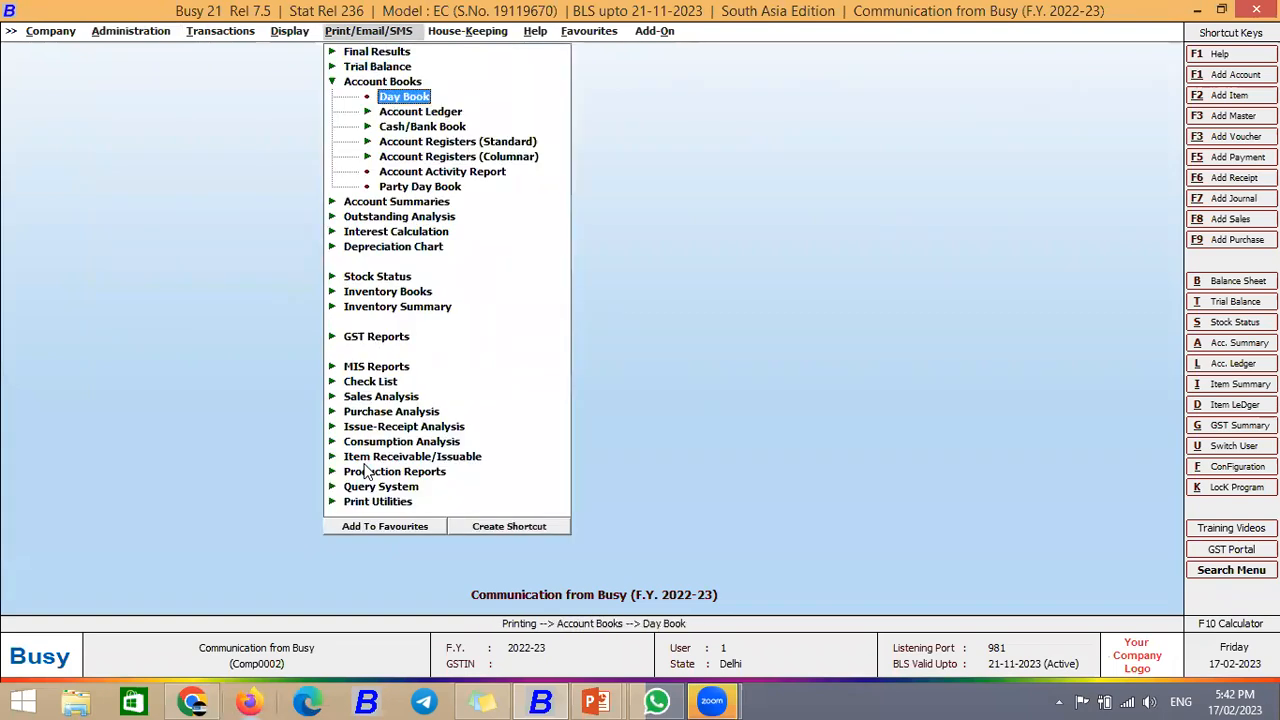
key(Down)
key(Return)
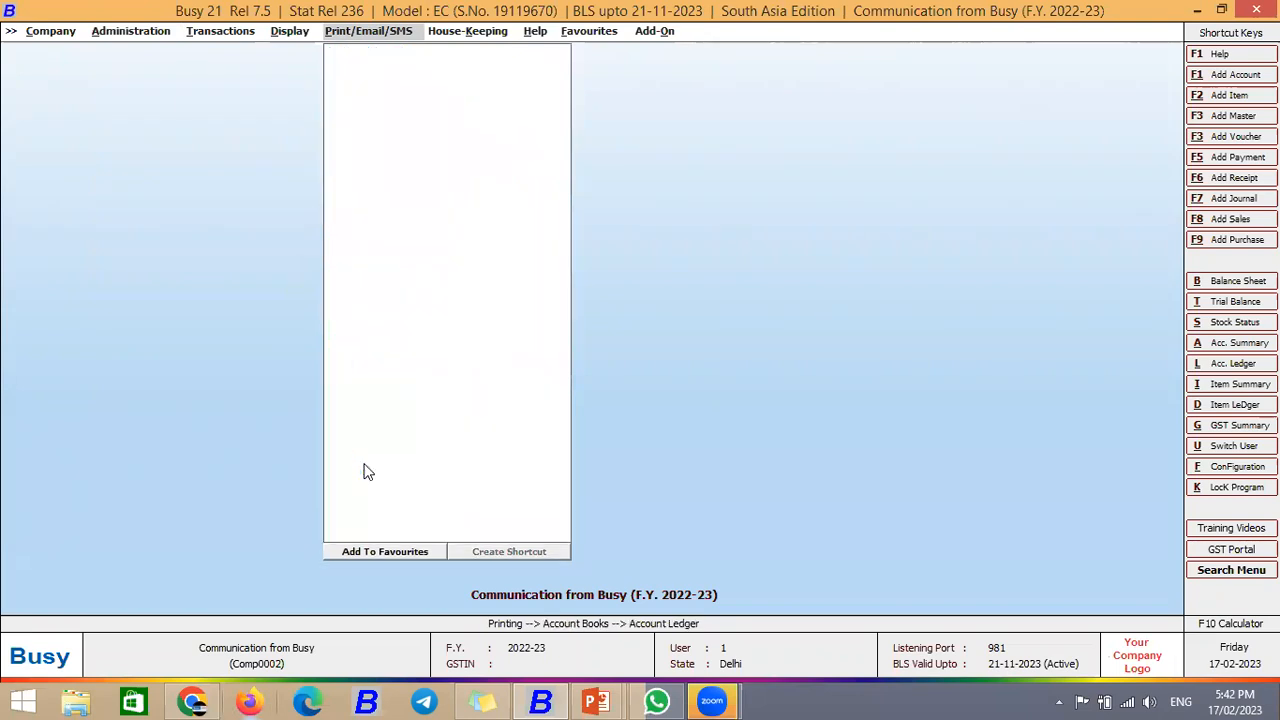
key(Return)
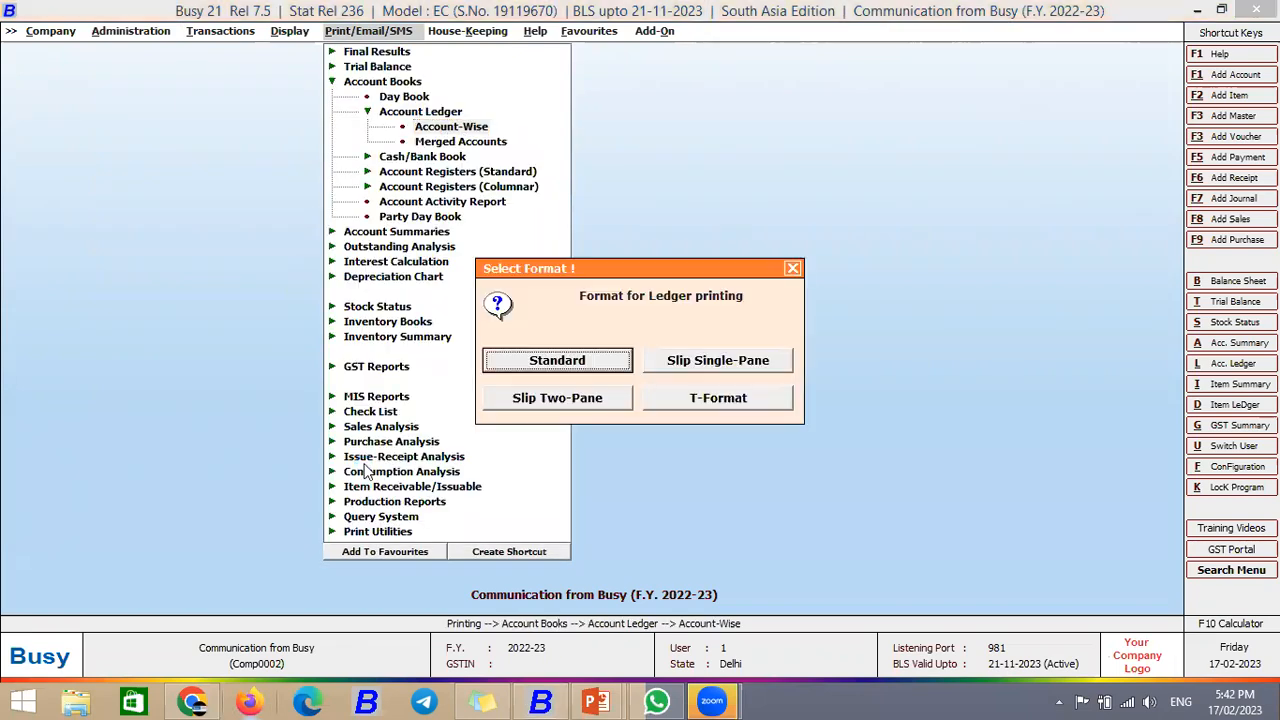
Step: Choose the Standard ledger format and Group of Accounts as the printing scope
key(Return)
key(Right)
key(Left)
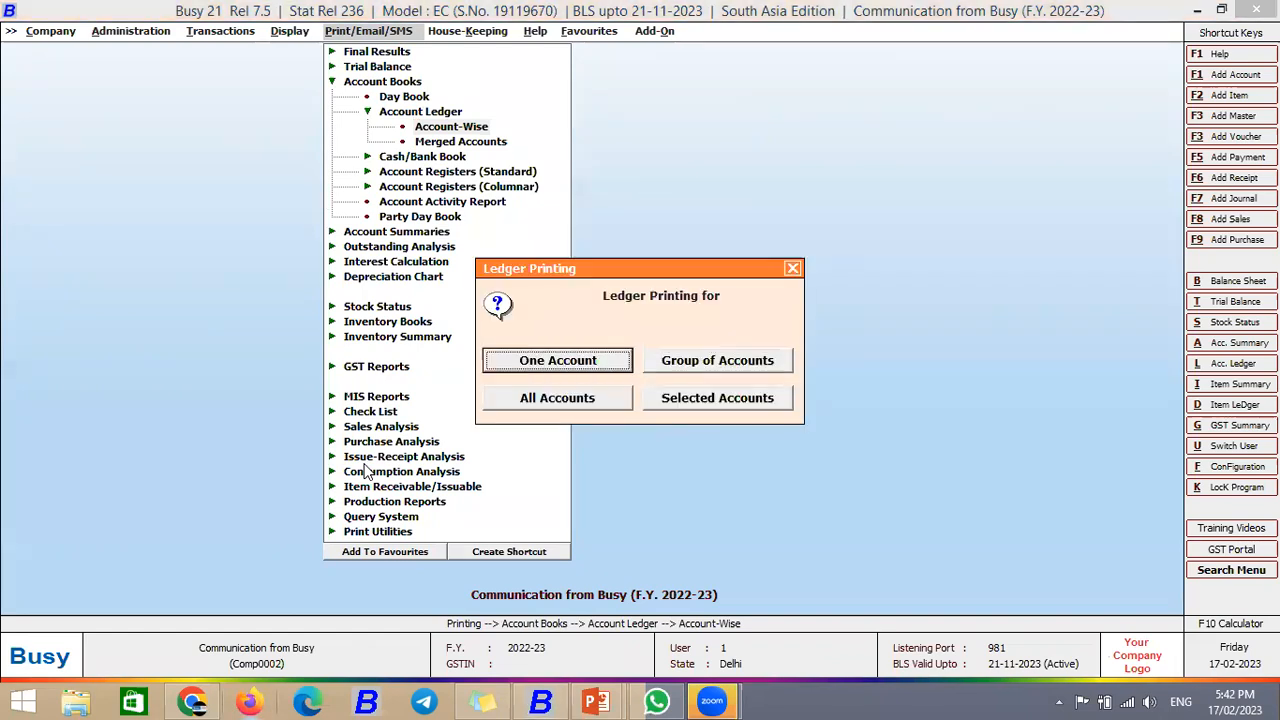
key(Right)
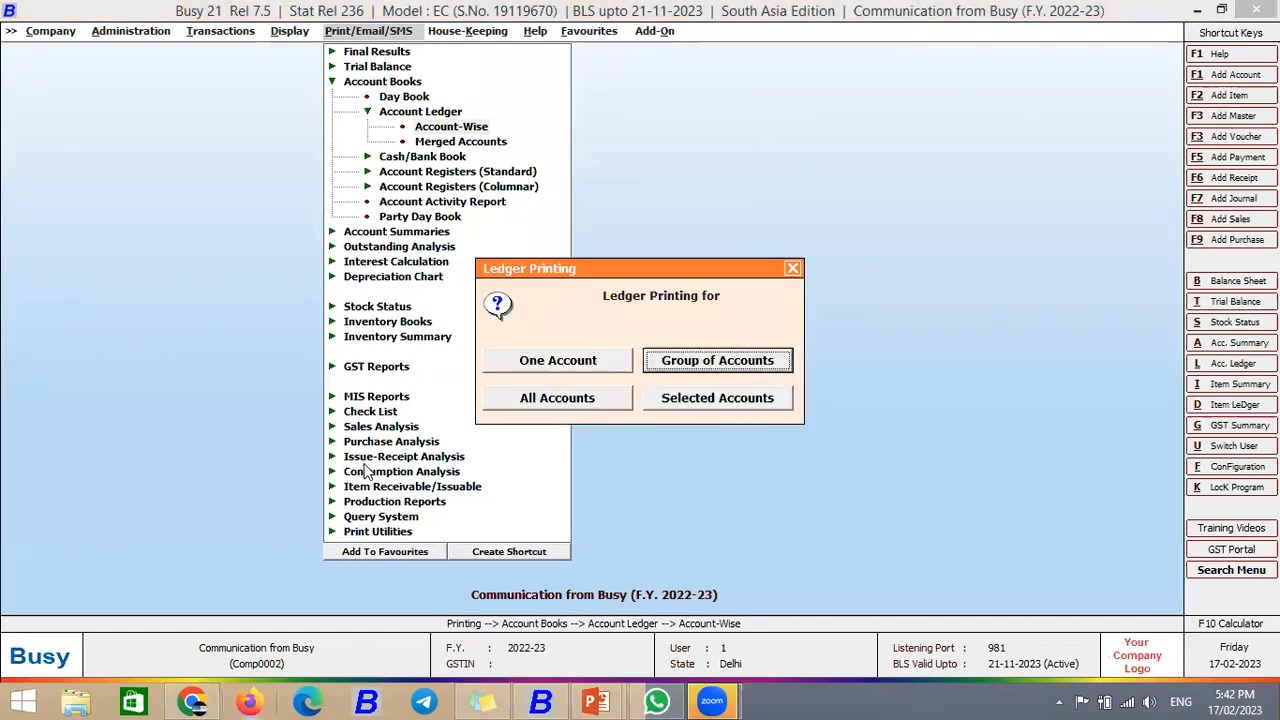
key(Right)
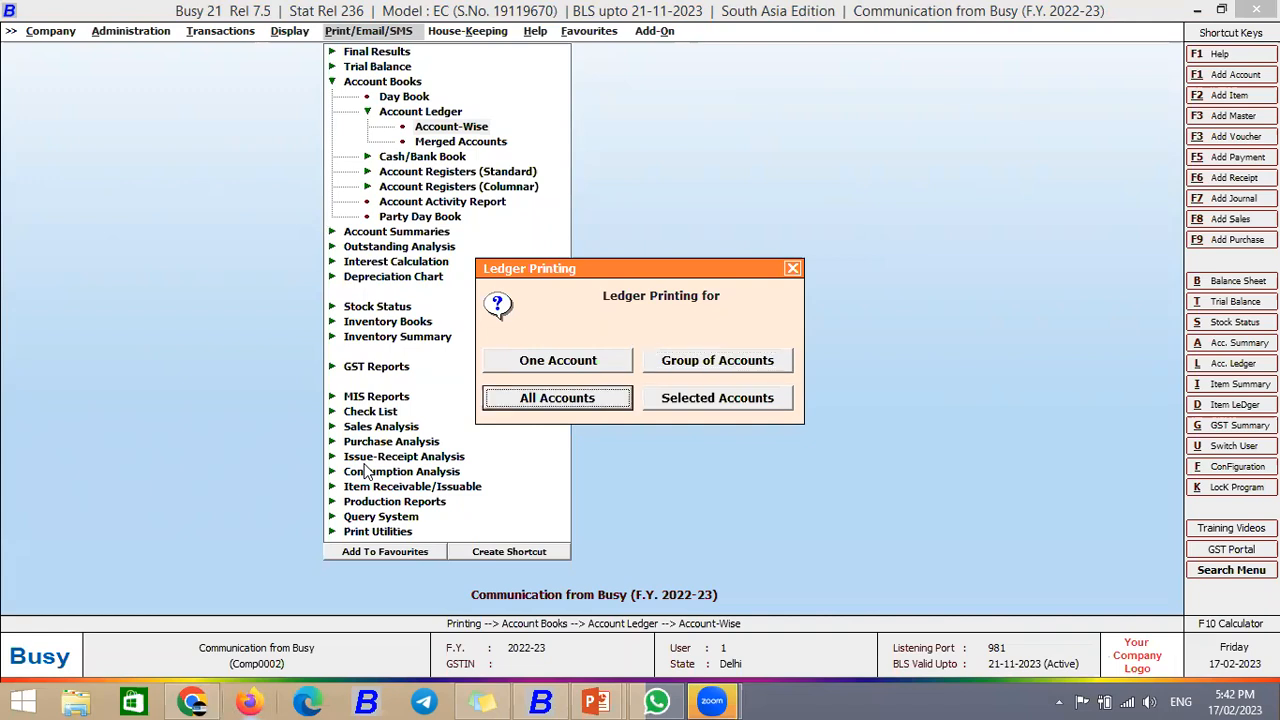
key(Right)
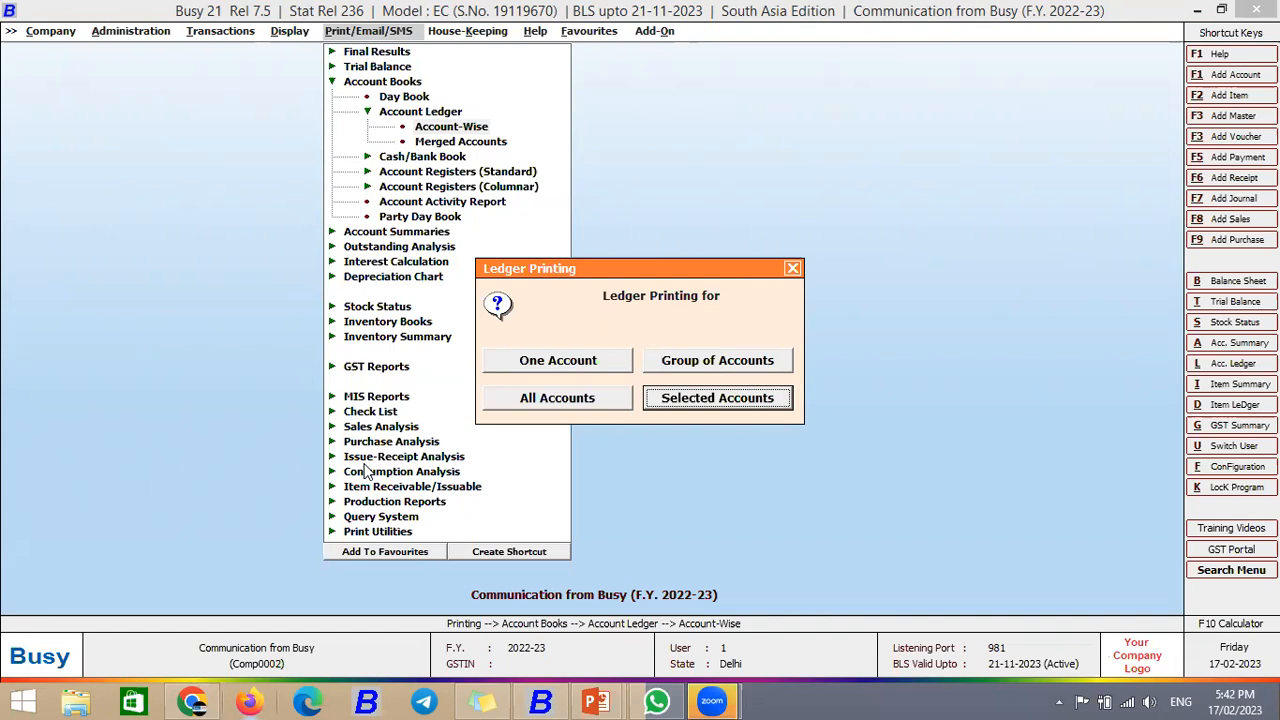
key(Left)
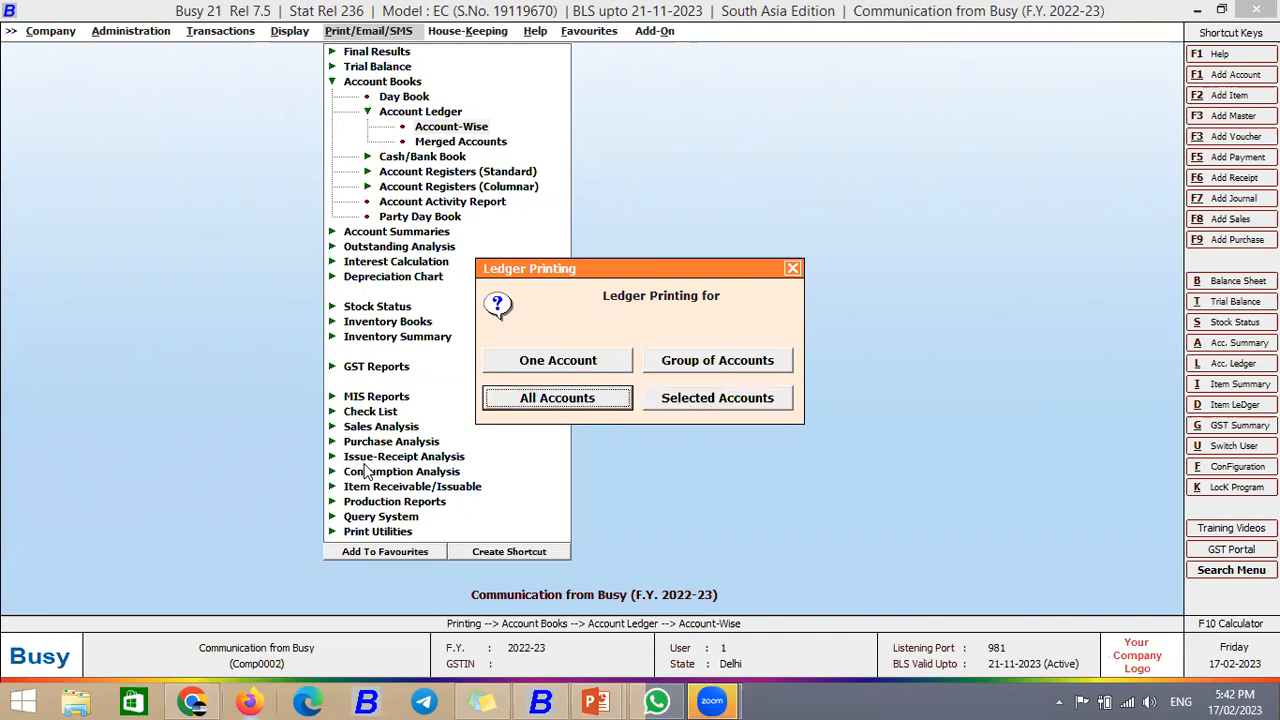
key(Left)
key(Escape)
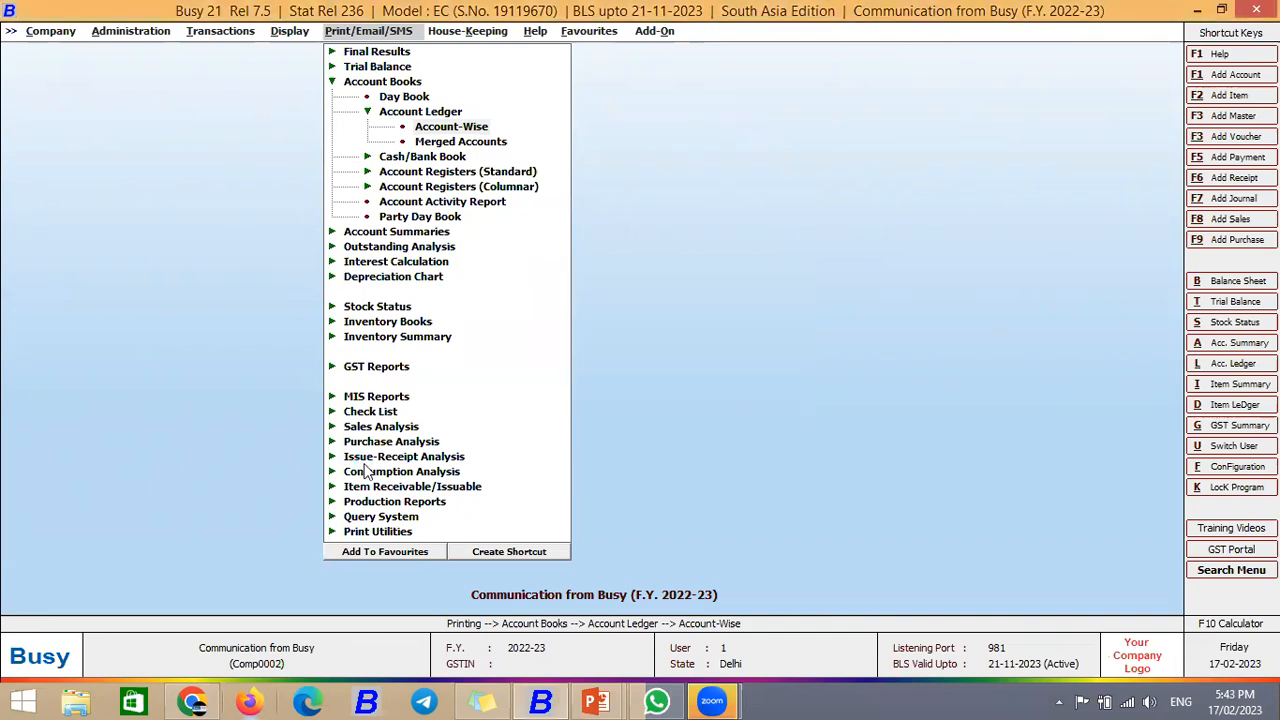
Step: Select Sundry Debtors as the ledger group, then exit the Ledger Printing form
key(Return)
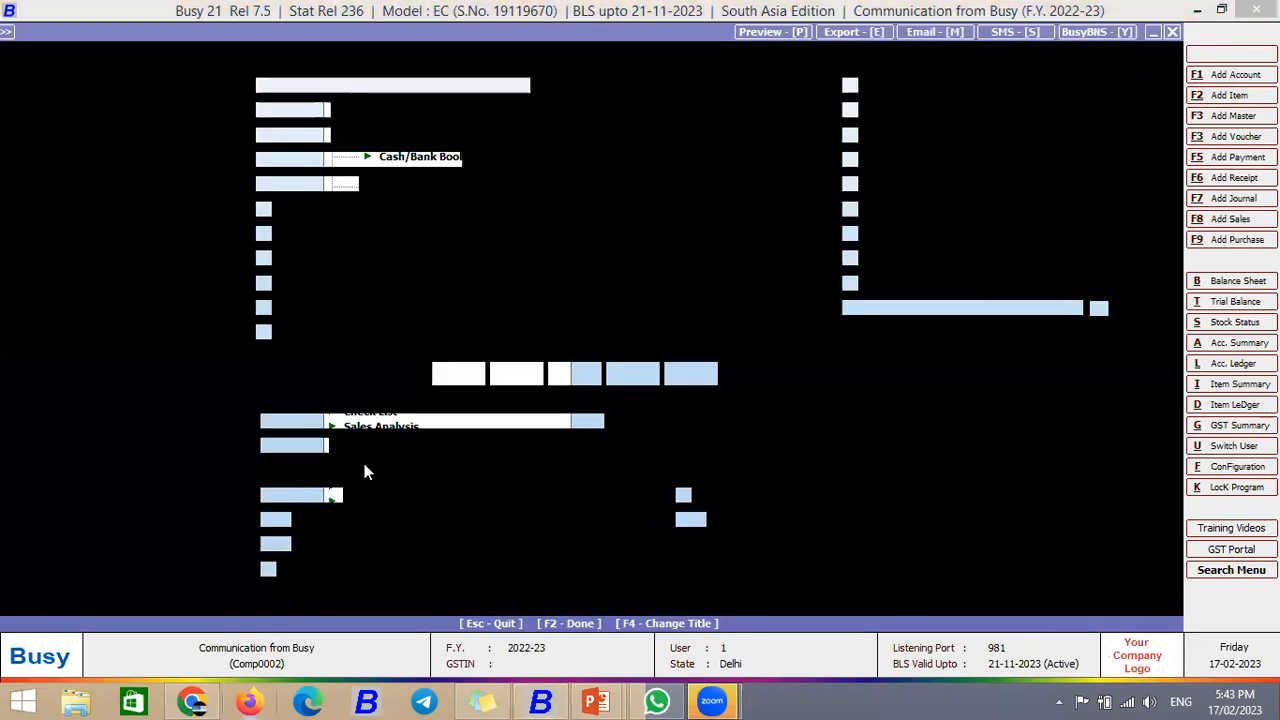
key(Down)
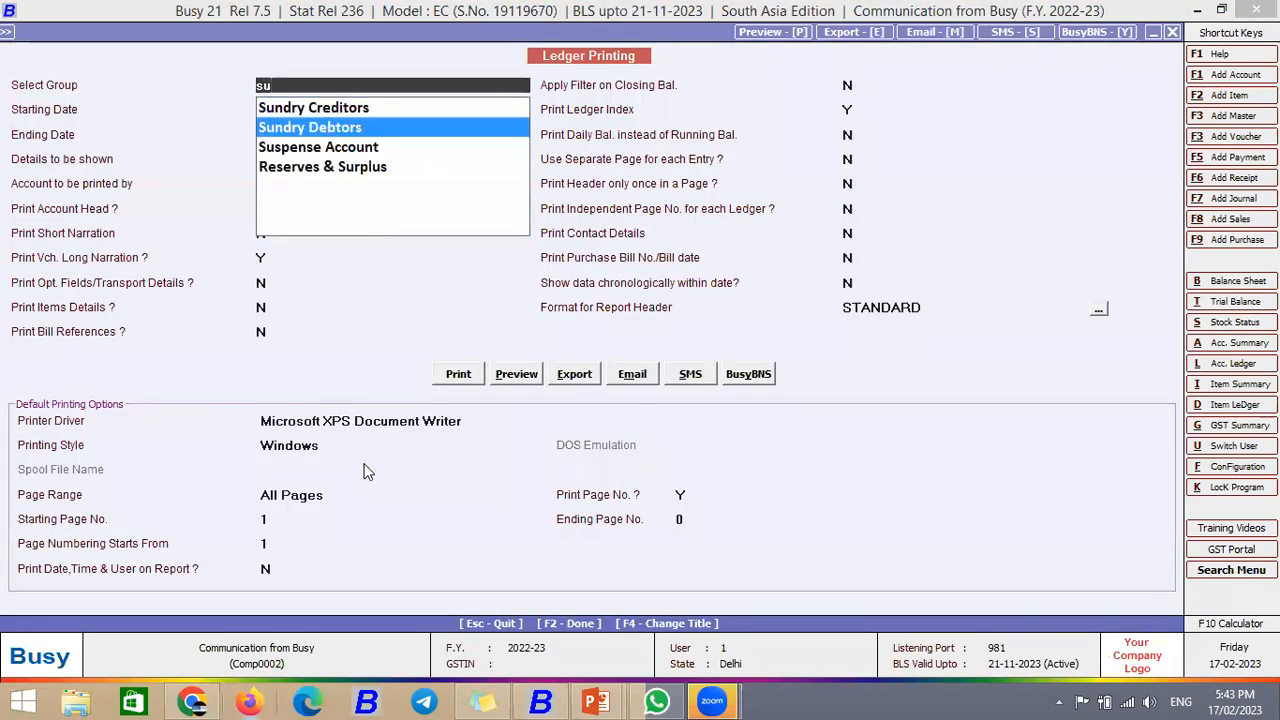
key(Return)
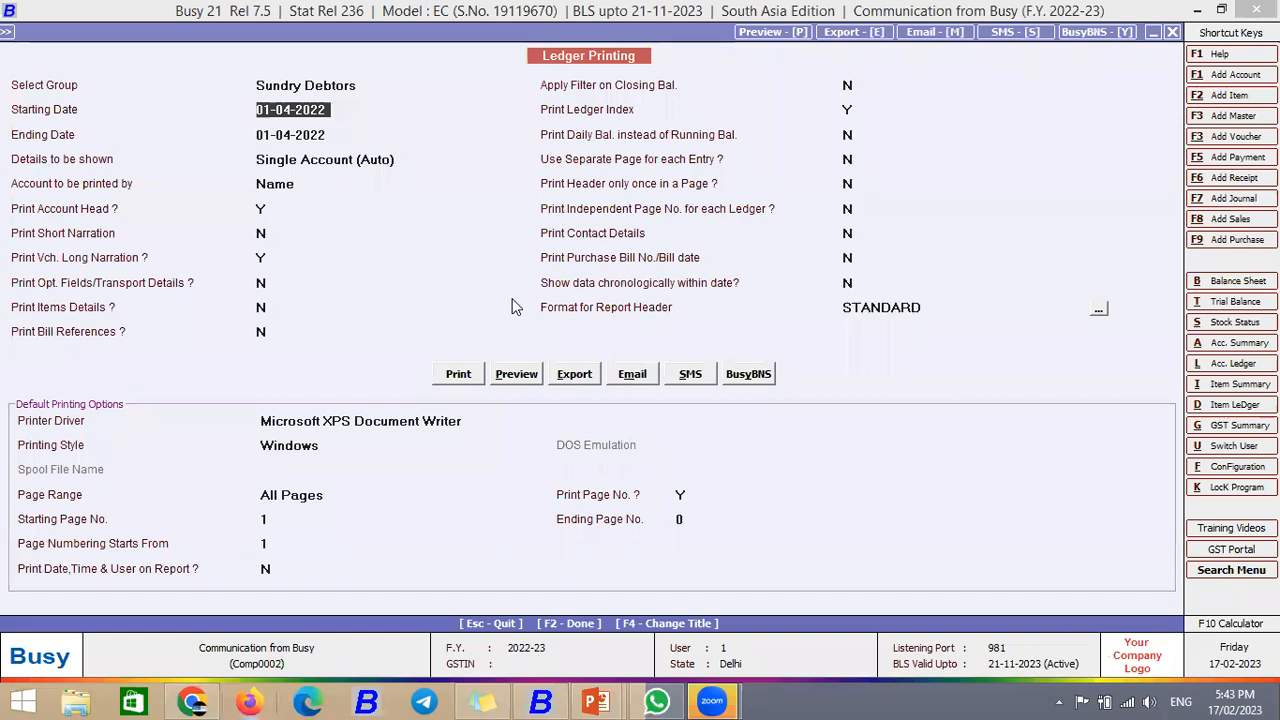
key(Escape)
key(Escape)
key(Escape)
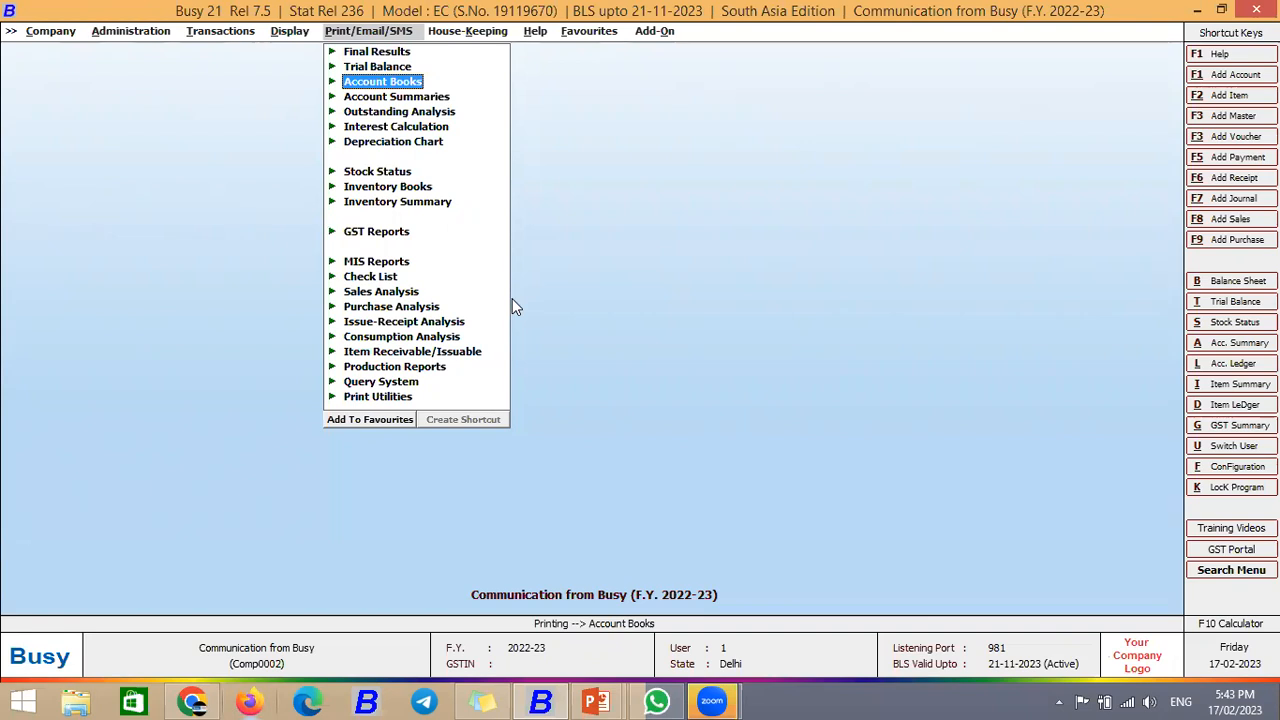
Step: Move to Administration > Configuration and open SMS API Configuration
key(Left)
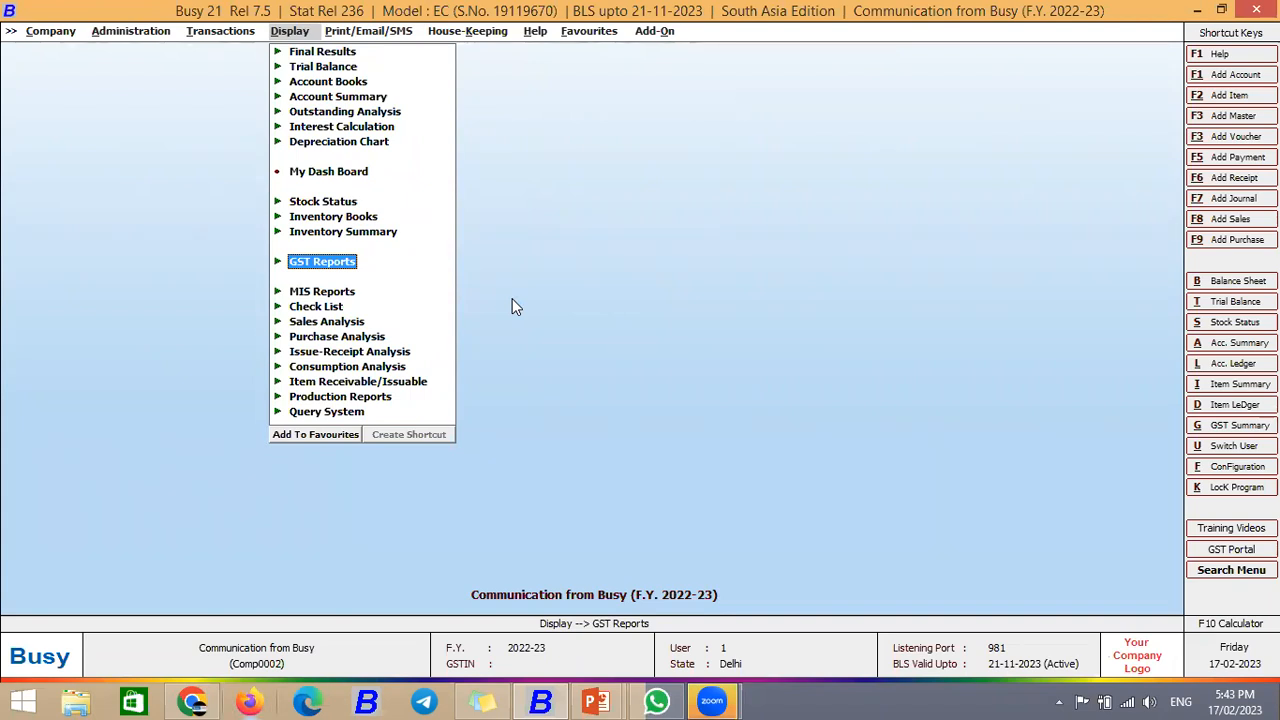
key(Left)
key(Left)
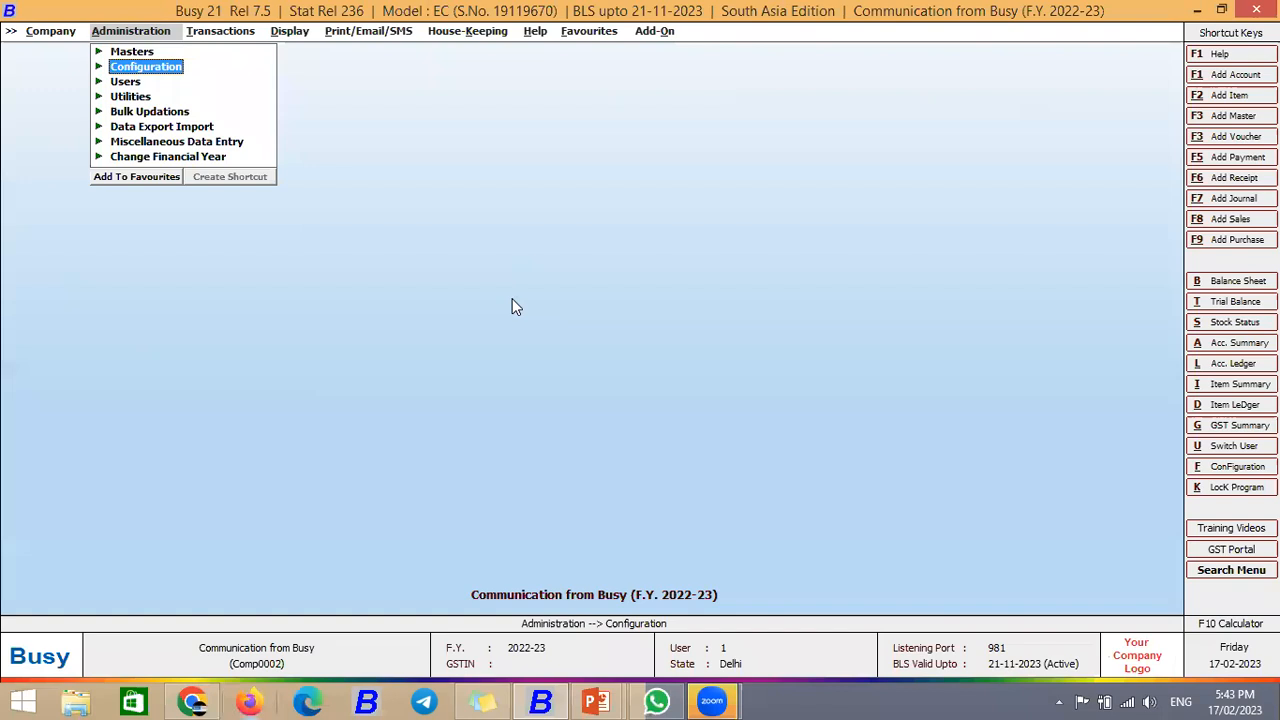
key(Return)
key(Down)
key(Down)
key(Down)
key(Down)
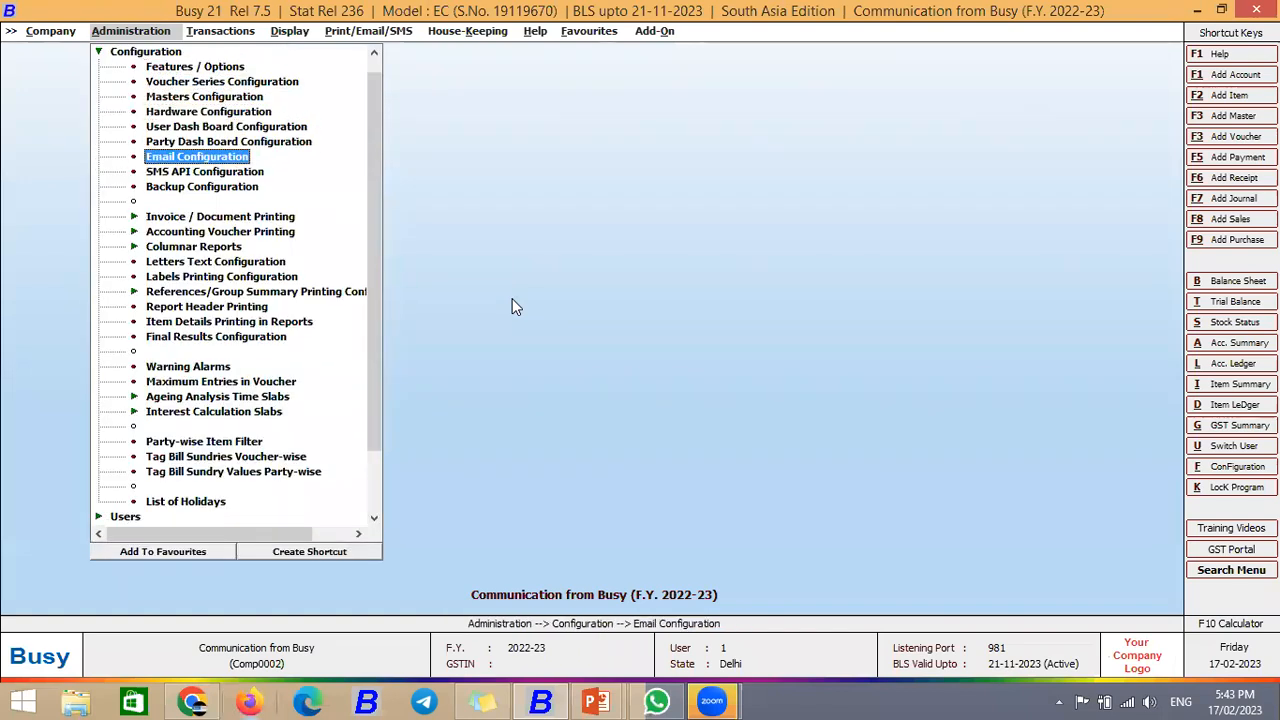
key(Return)
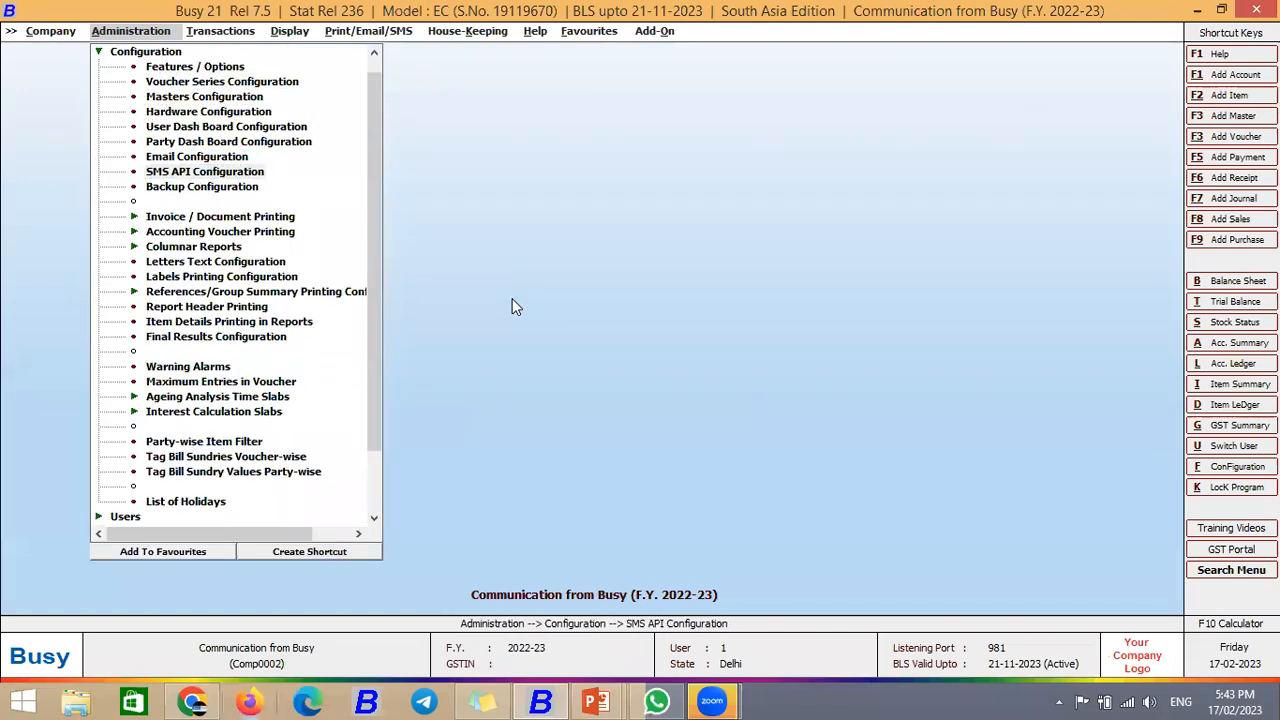
Step: Load the existing SMS format and delete it with F8, confirming Yes
key(Return)
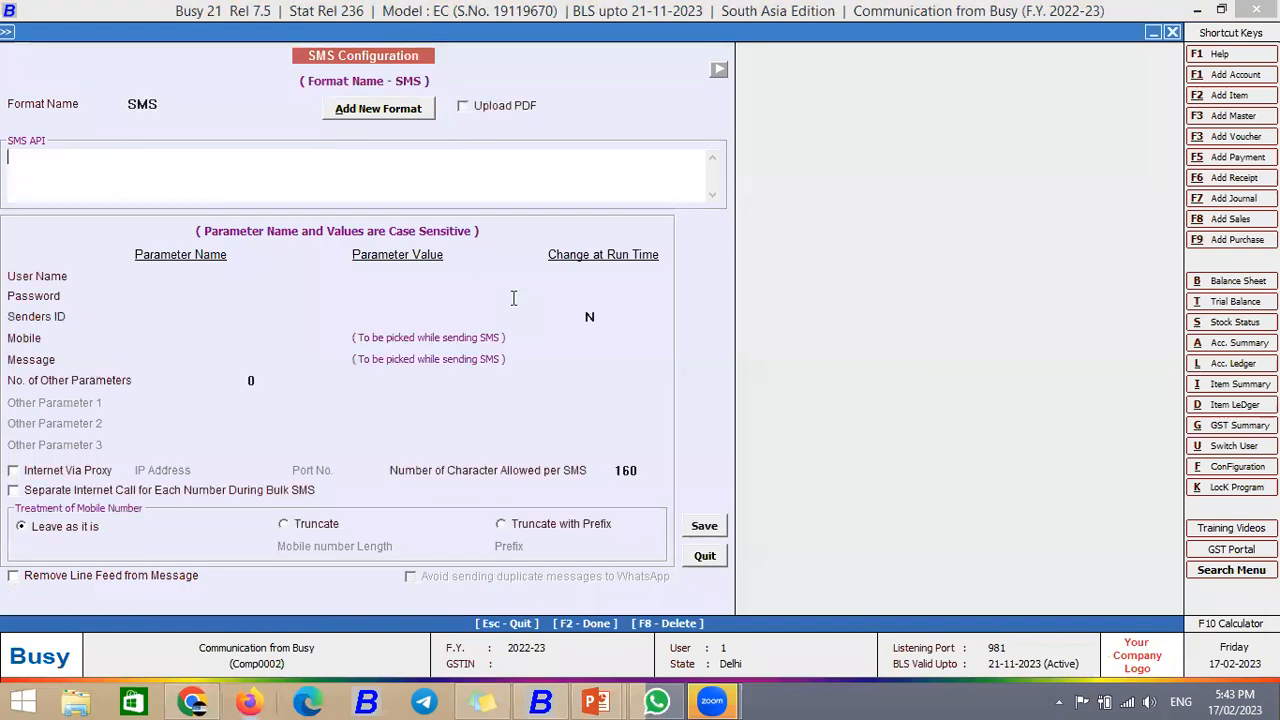
click(166, 104)
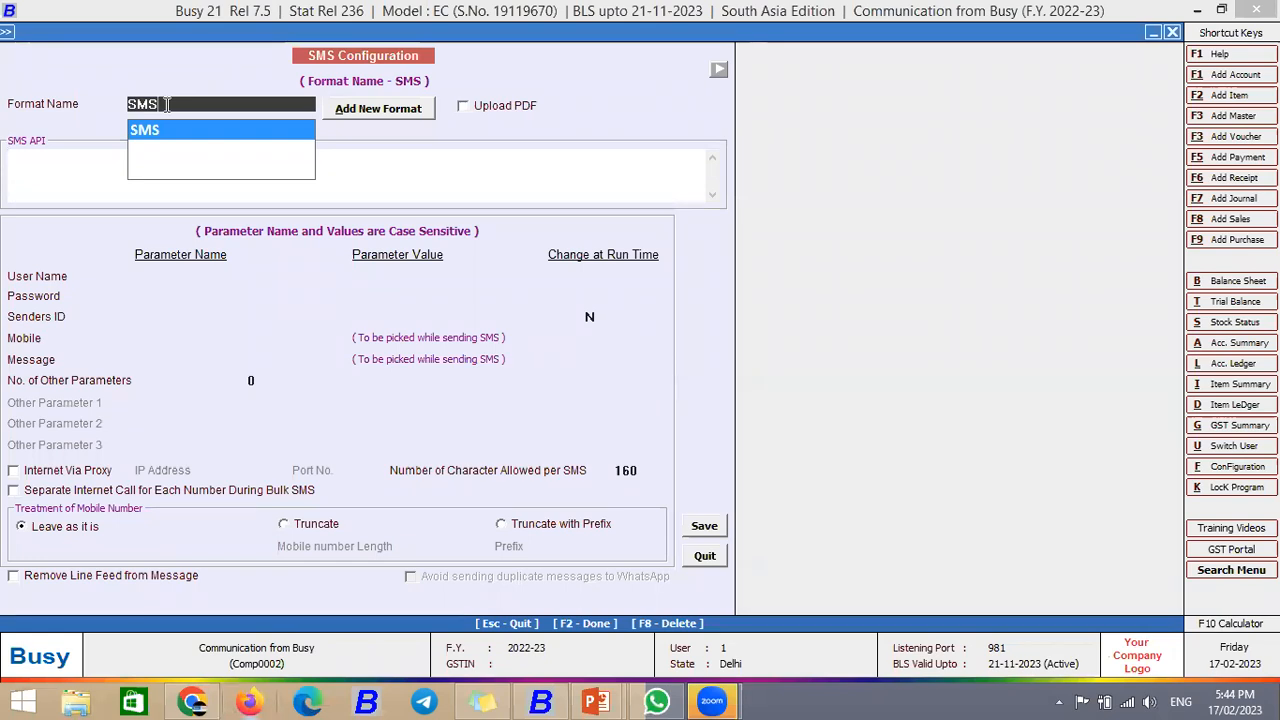
key(F8)
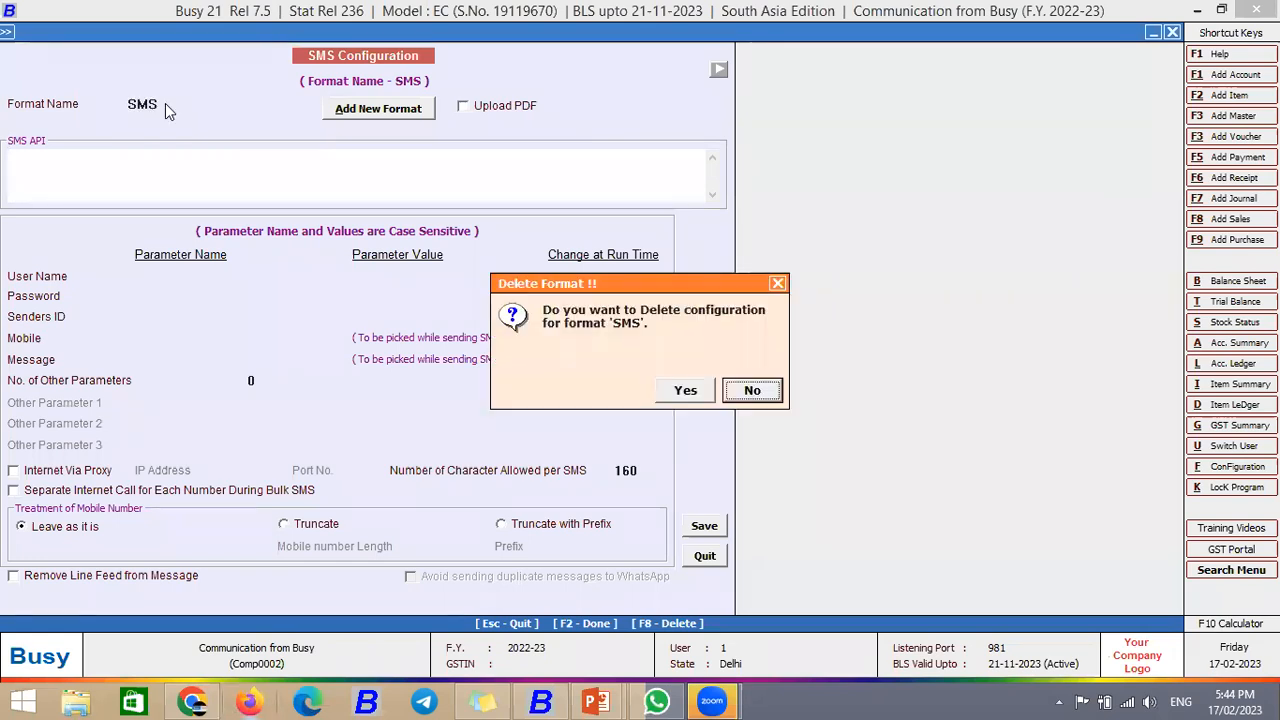
key(Left)
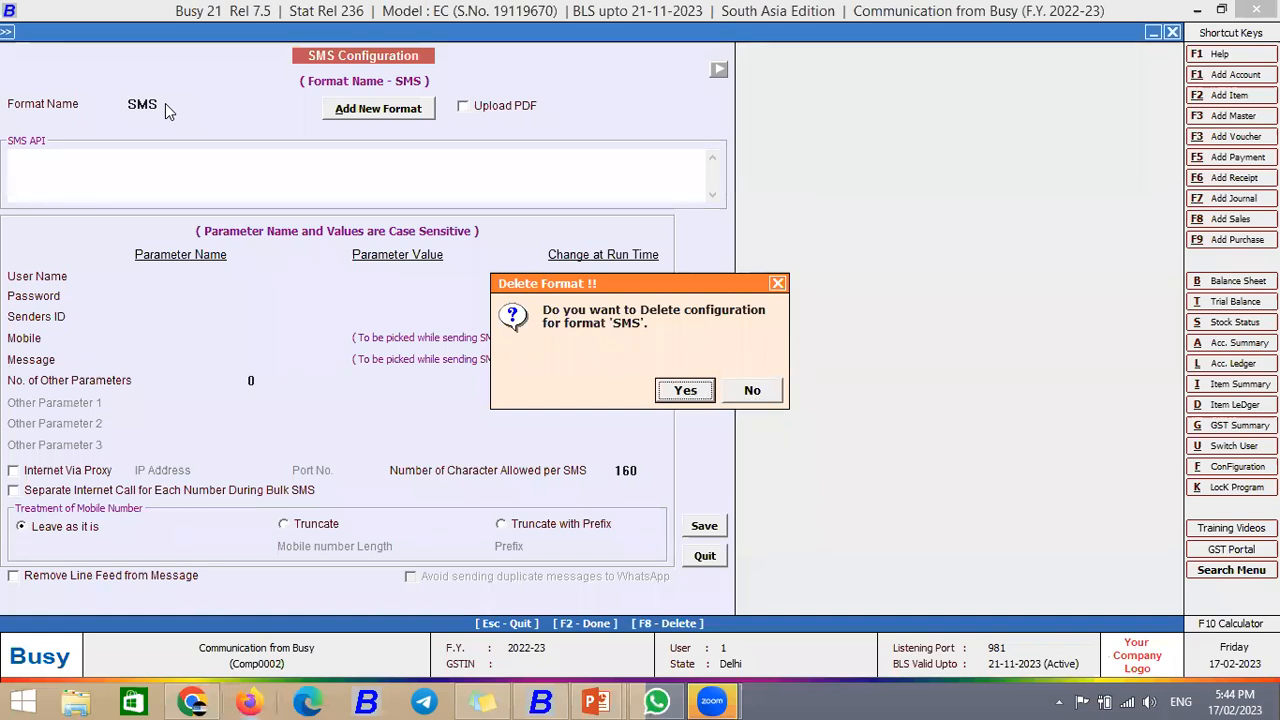
key(Return)
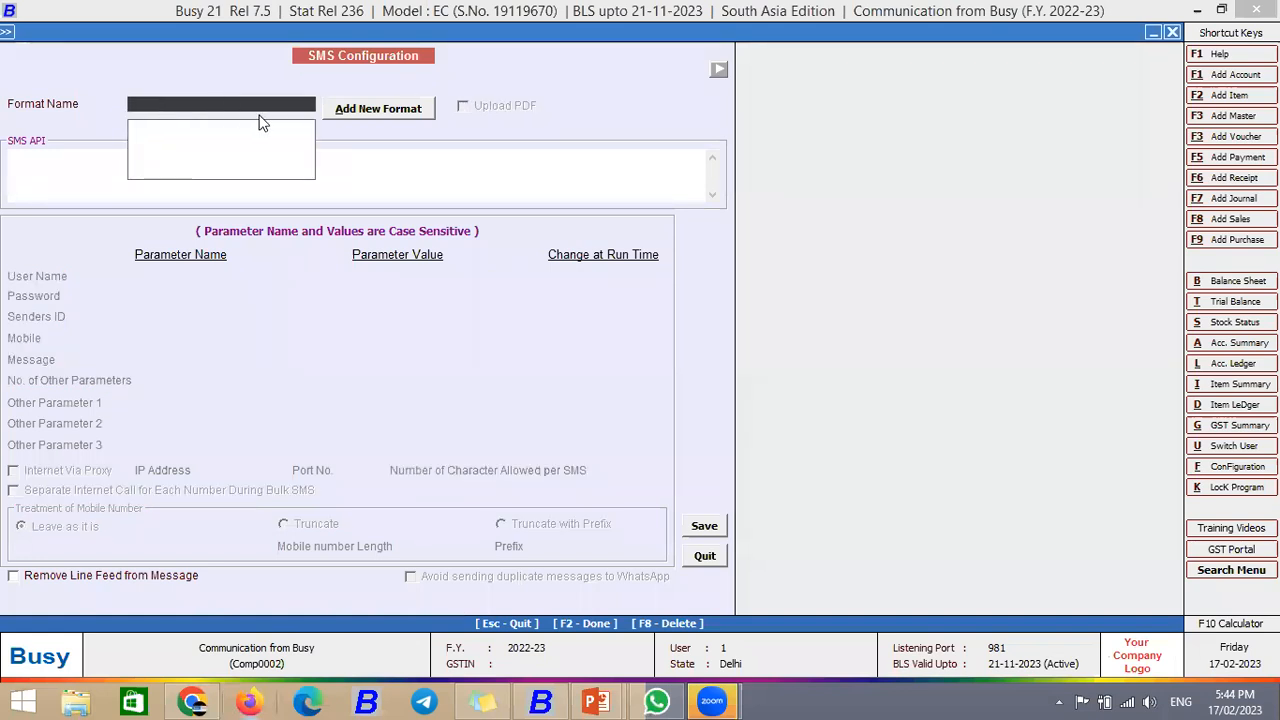
Step: Add and save two new formats named 'SMS' and 'WHATSAPP'
click(372, 110)
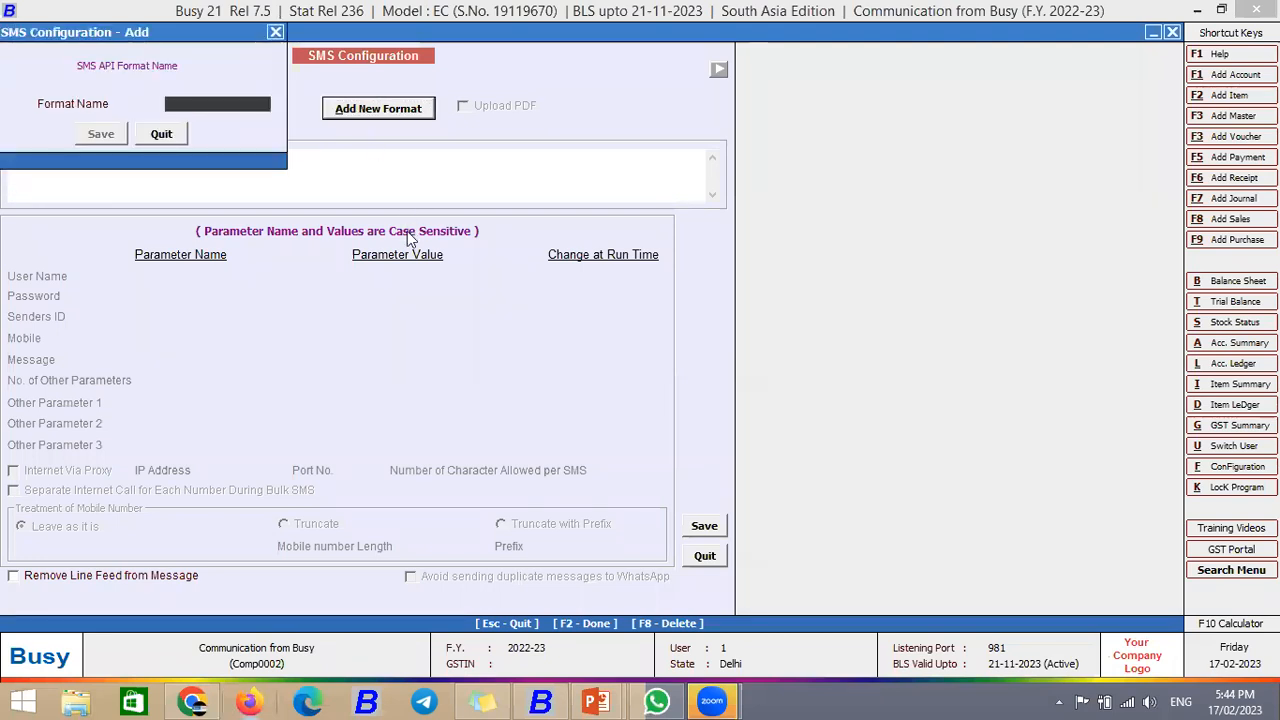
text(sms)
key(BackSpace)
key(BackSpace)
key(BackSpace)
text(SMS)
key(Return)
key(Return)
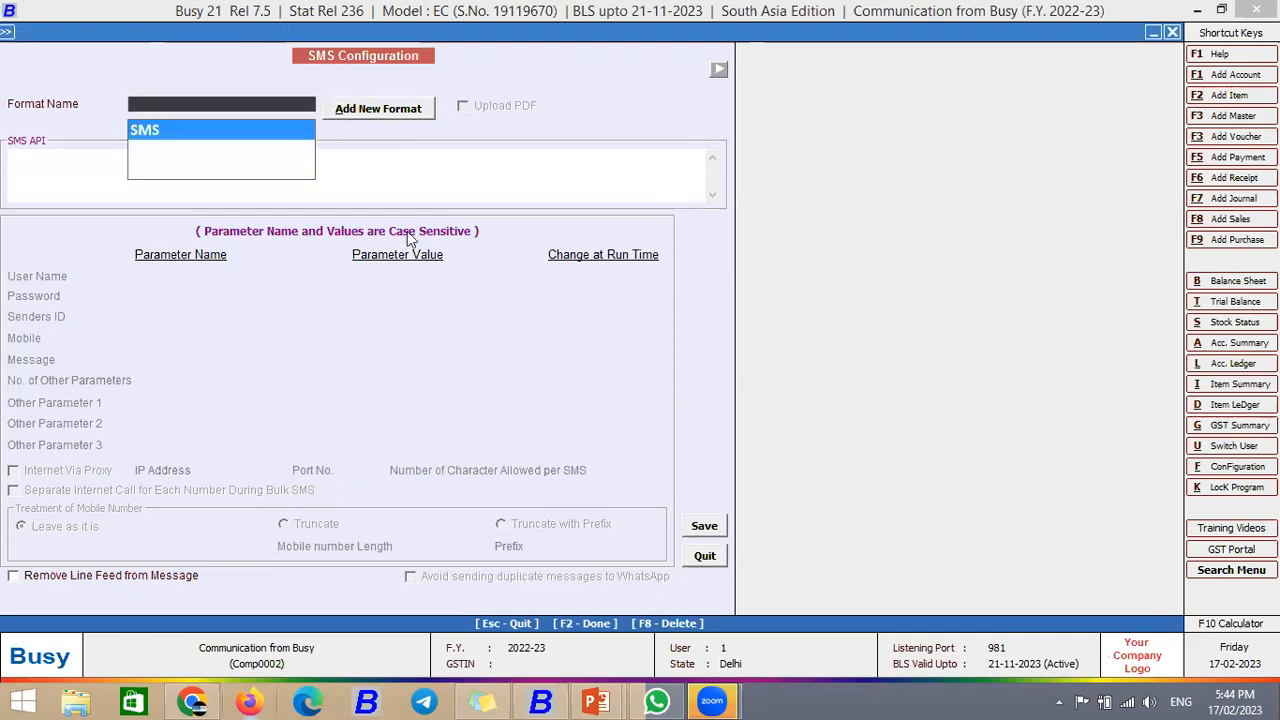
click(412, 158)
key(alt+a)
text(WHATSAPP)
key(Return)
key(Return)
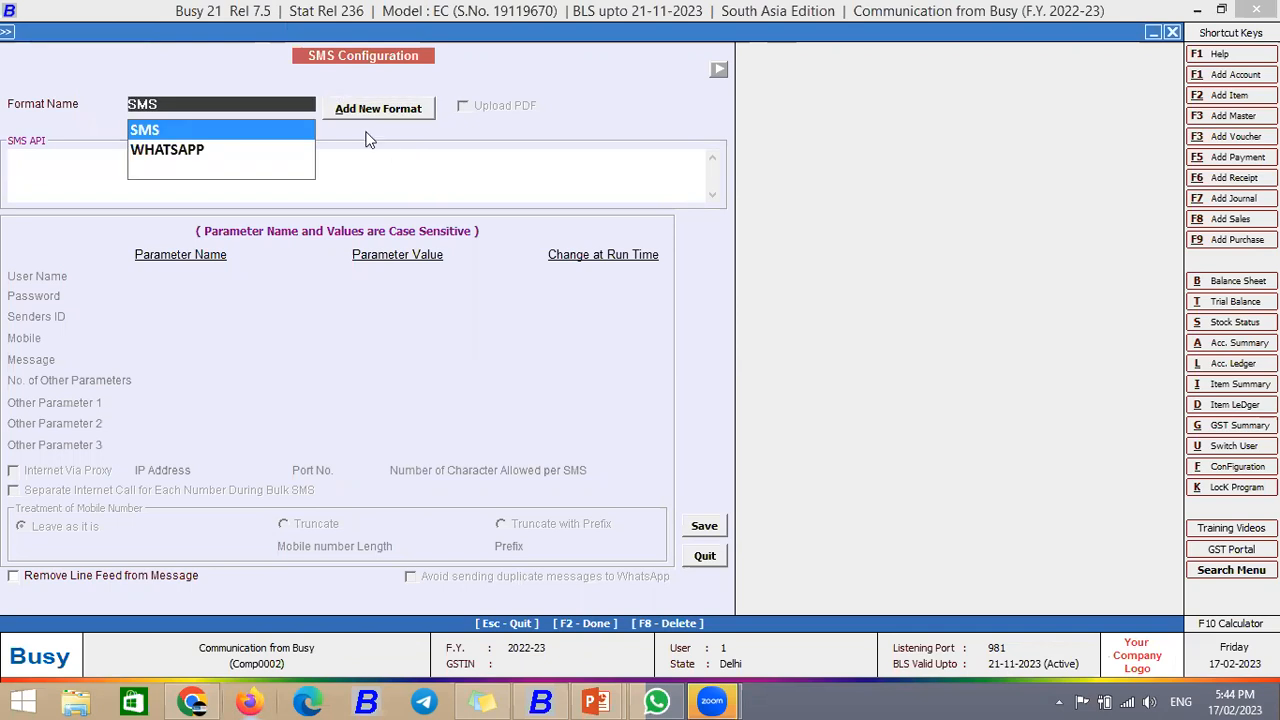
key(Return)
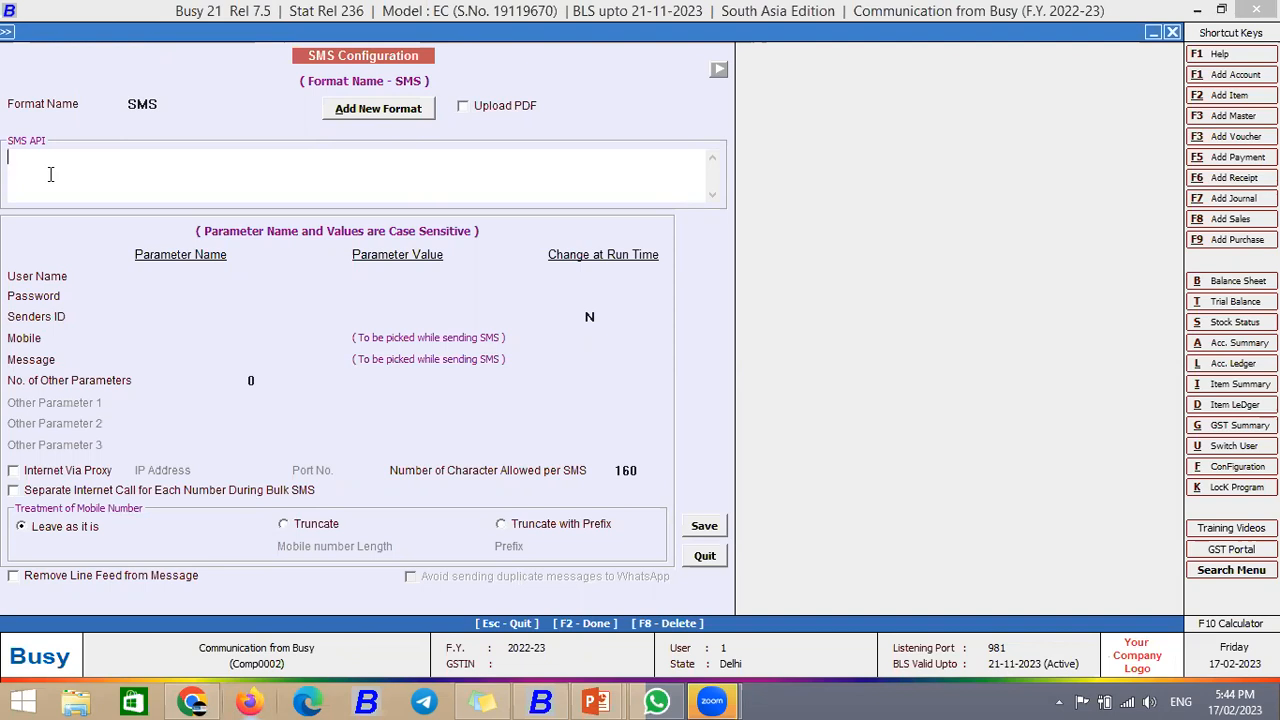
click(163, 104)
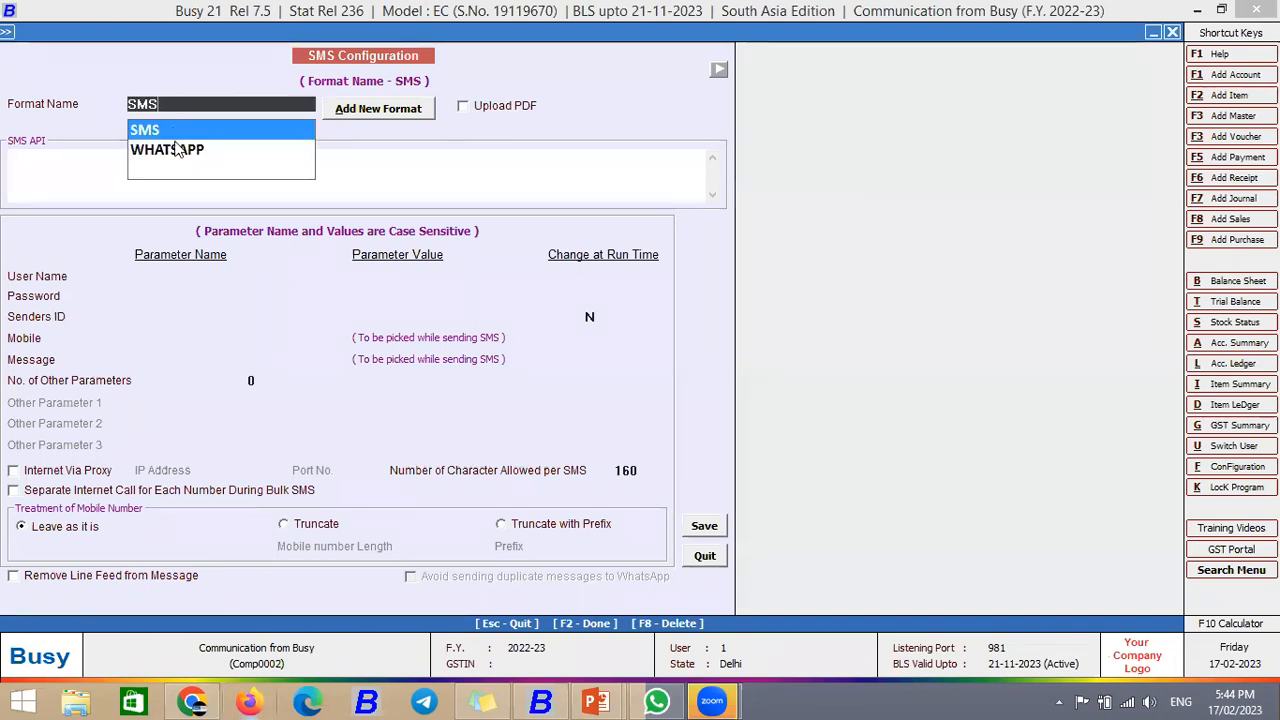
Step: Load the WHATSAPP format, tick Upload PDF, and bring up the sticky note with the WhatsApp link
click(175, 149)
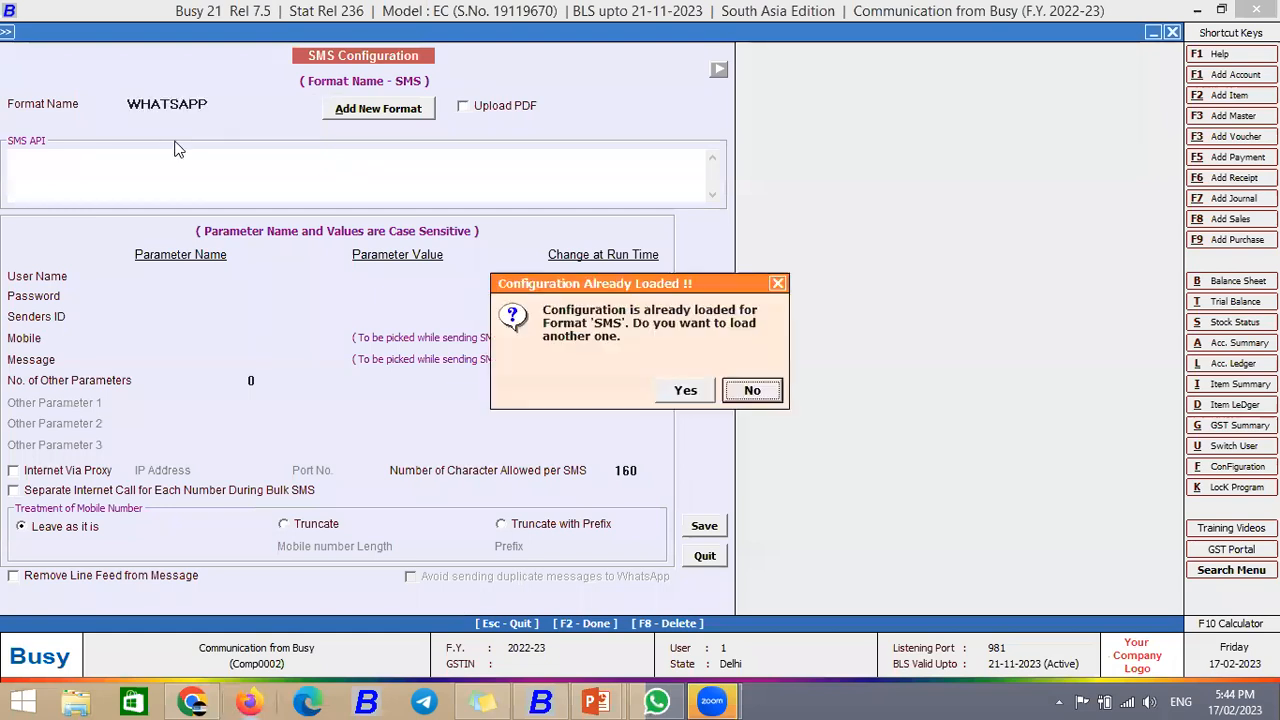
key(Return)
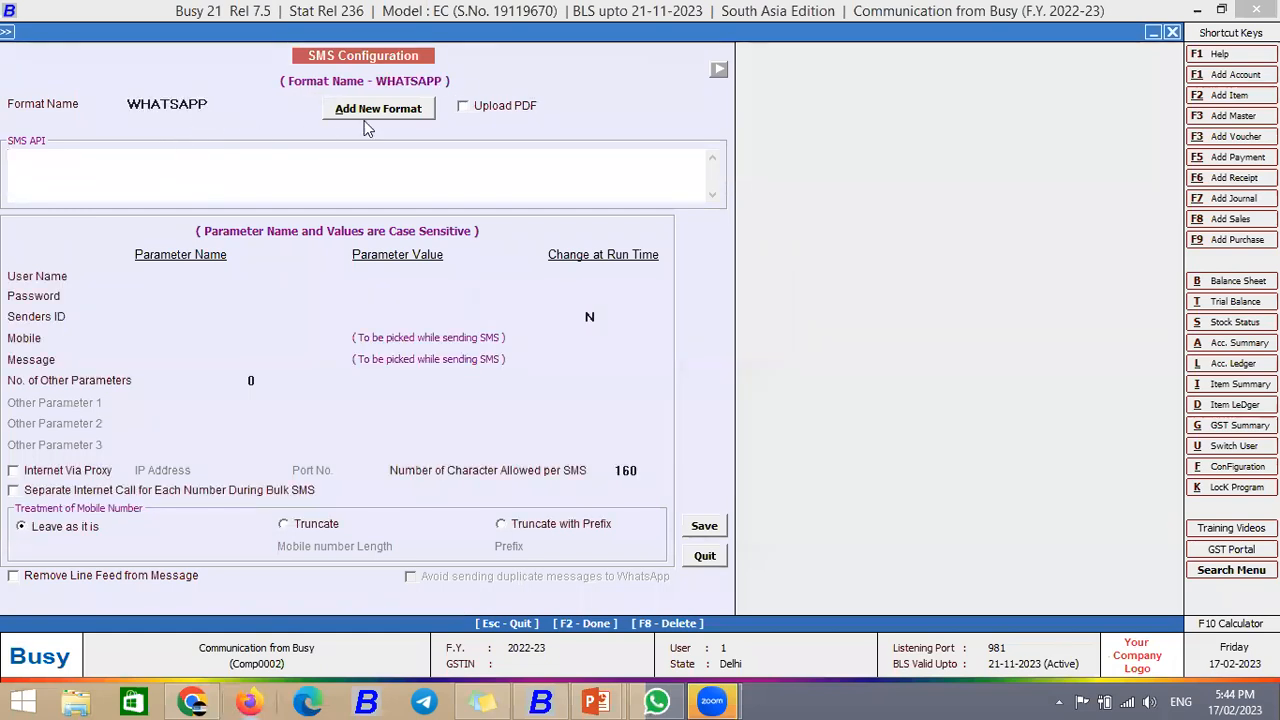
click(463, 106)
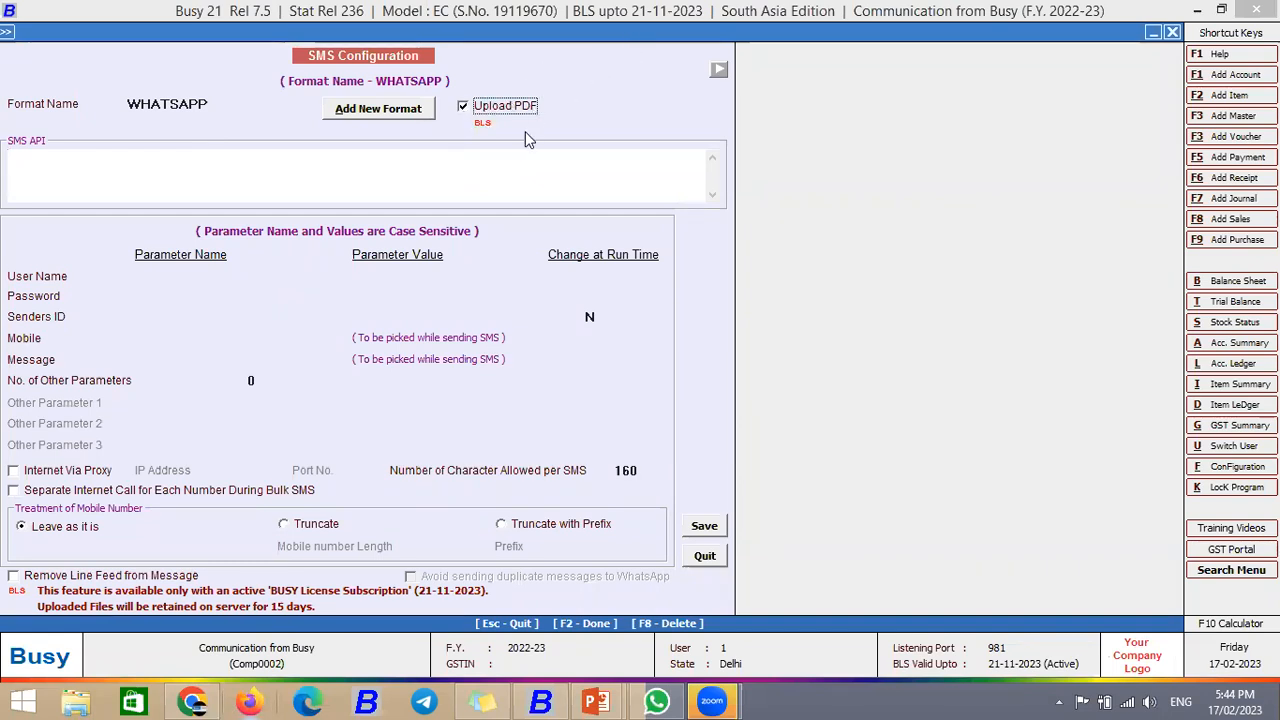
click(463, 106)
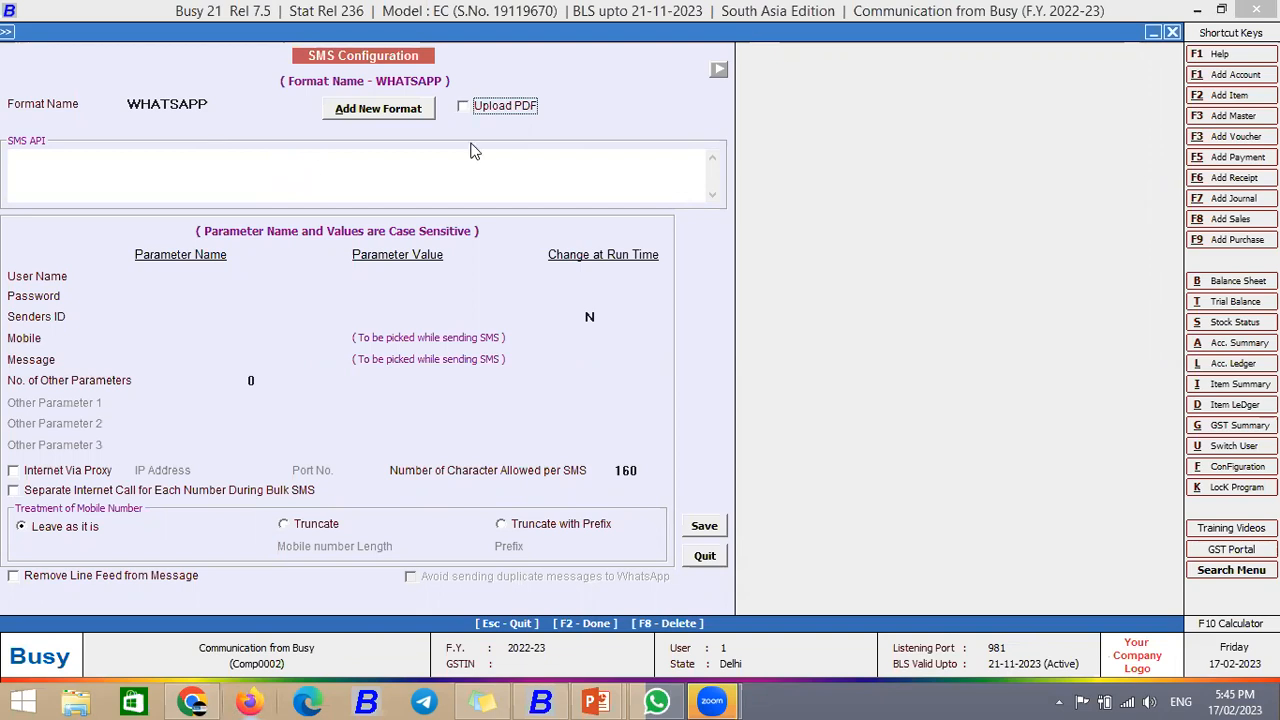
click(462, 106)
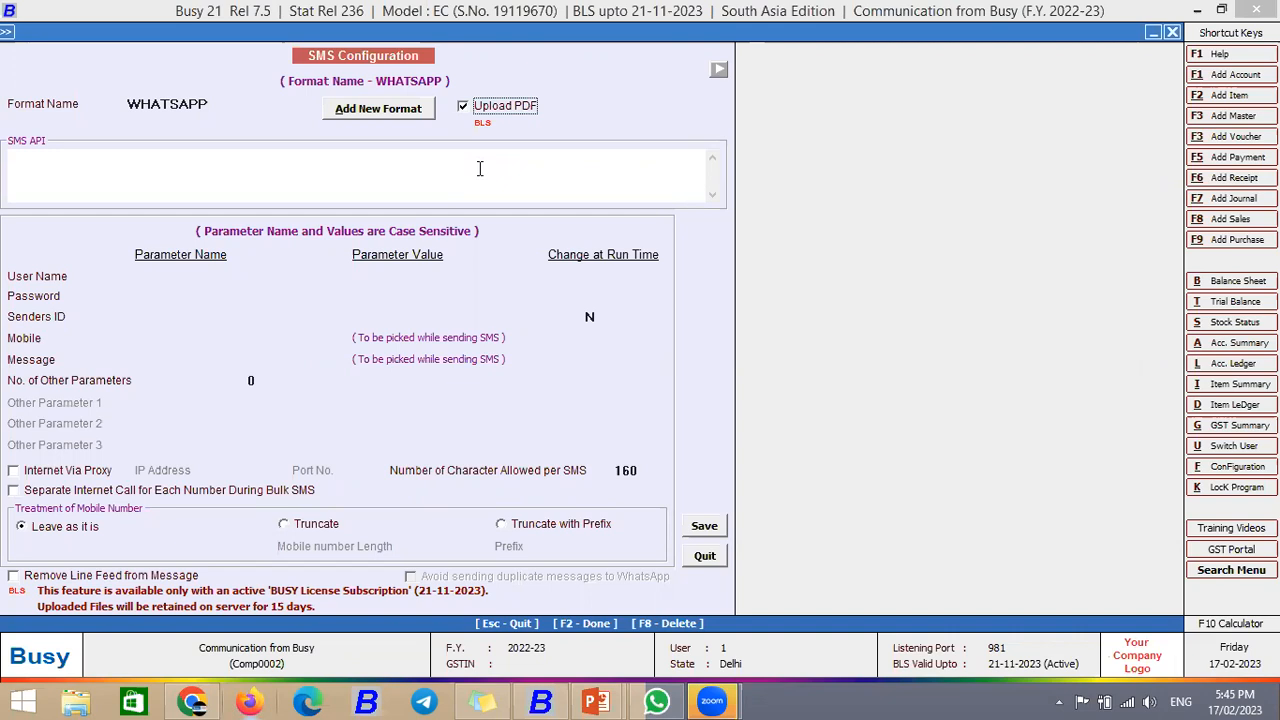
click(83, 156)
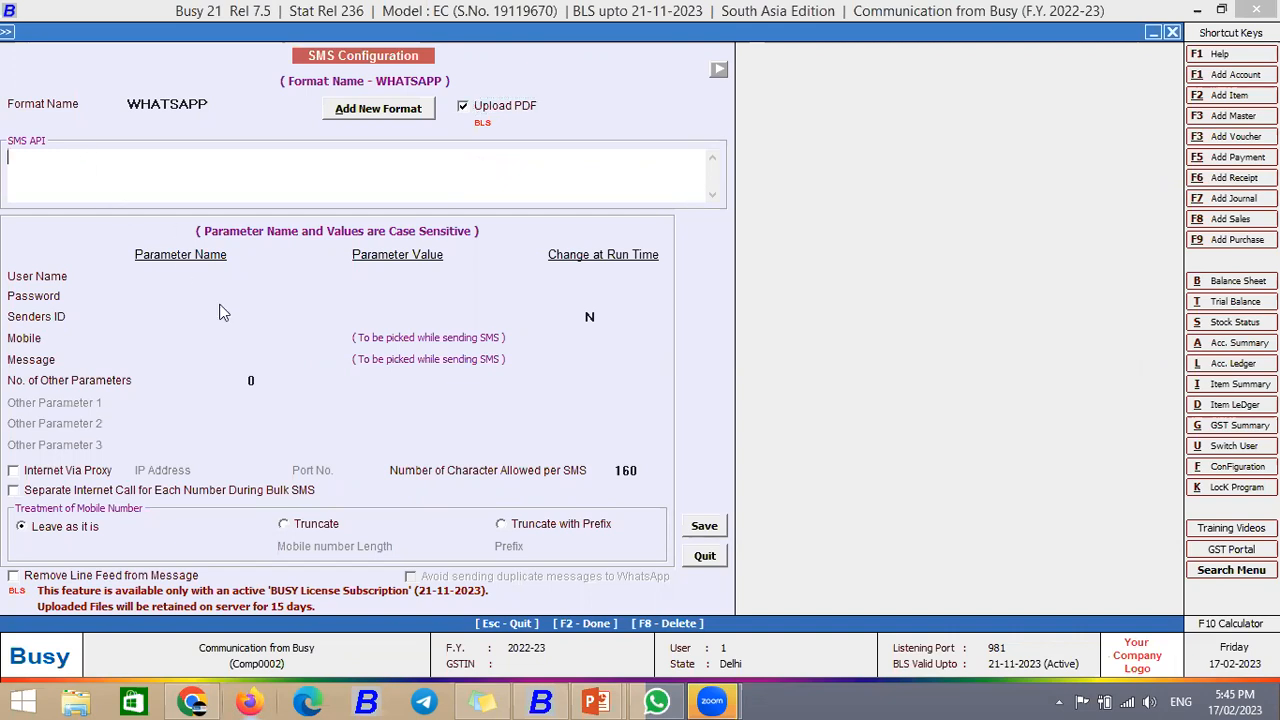
click(486, 700)
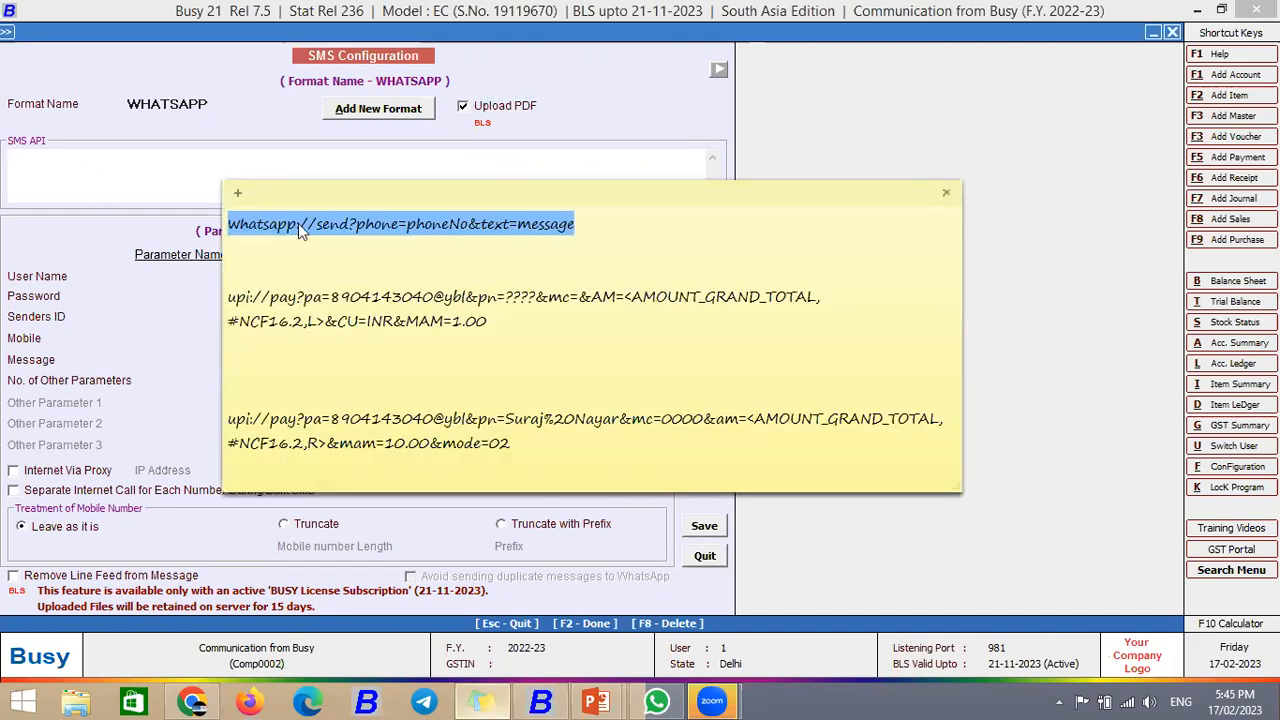
Step: Paste whatsapp://send?phone=phoneNo&text=message into the WHATSAPP format's SMS API box
click(150, 160)
text(whatsapp://send?phone=phoneNo&text=message)
drag(360, 160, 10, 165)
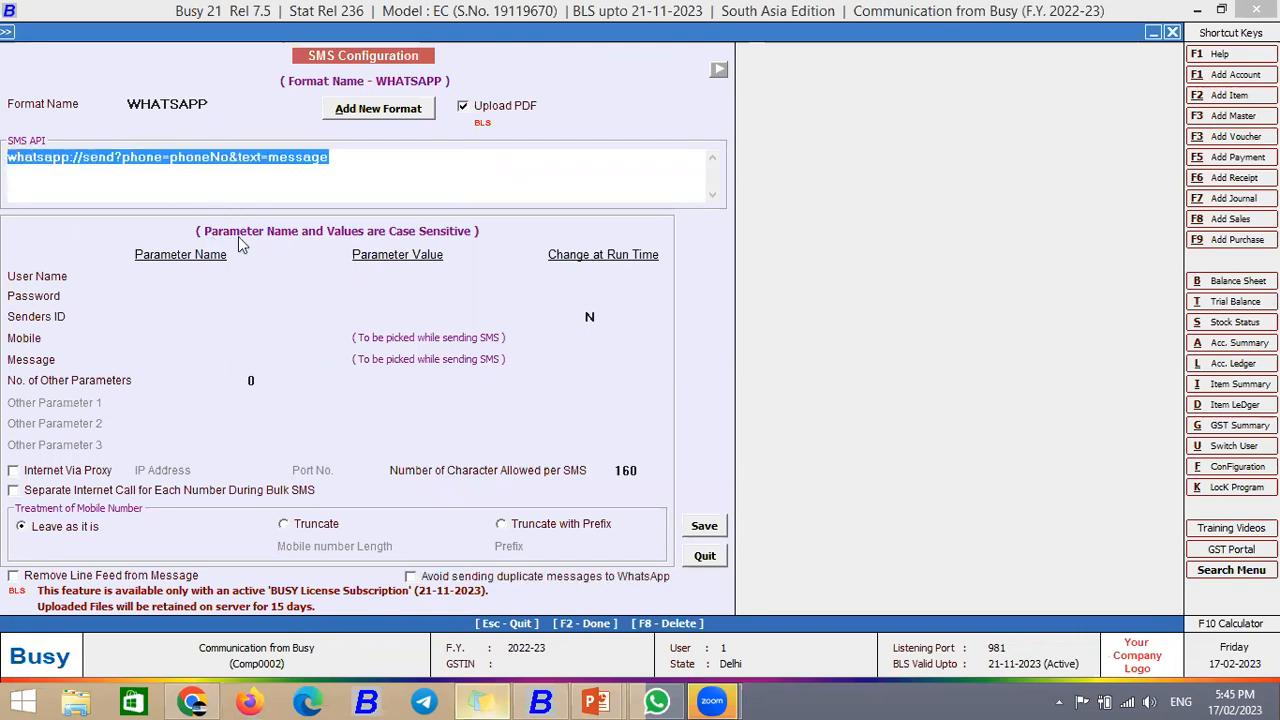
click(493, 589)
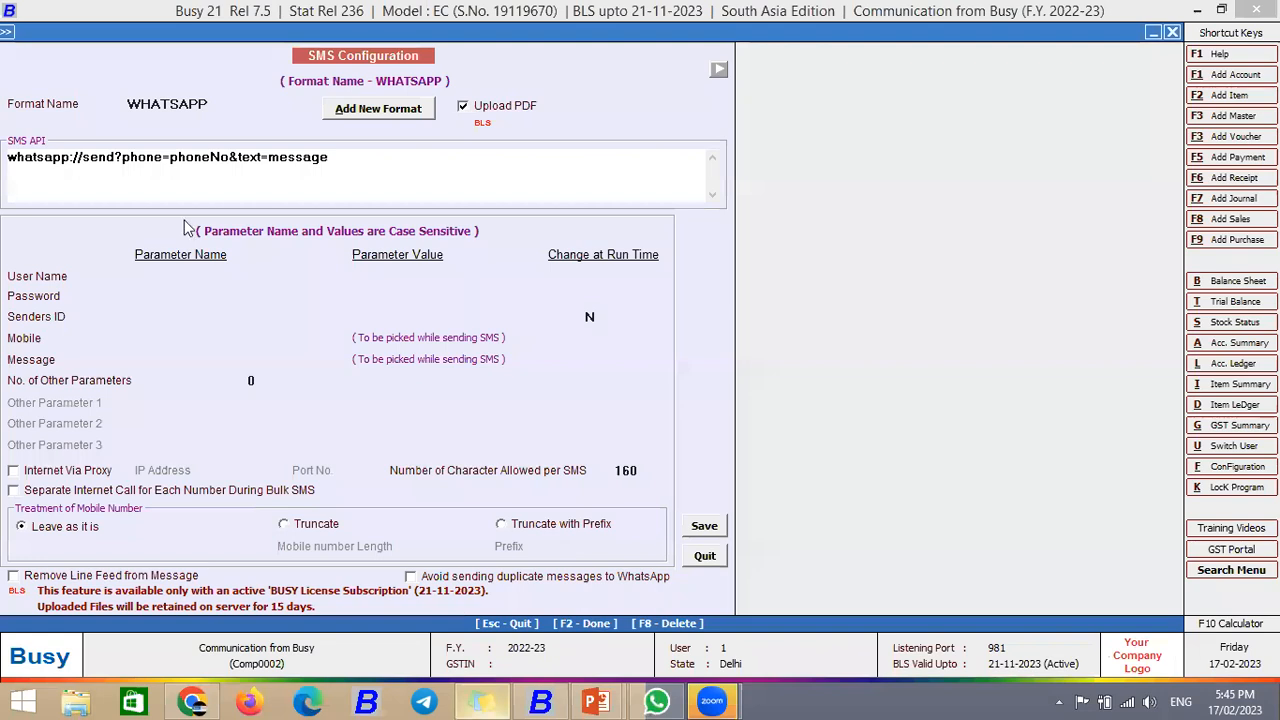
drag(360, 163, 10, 157)
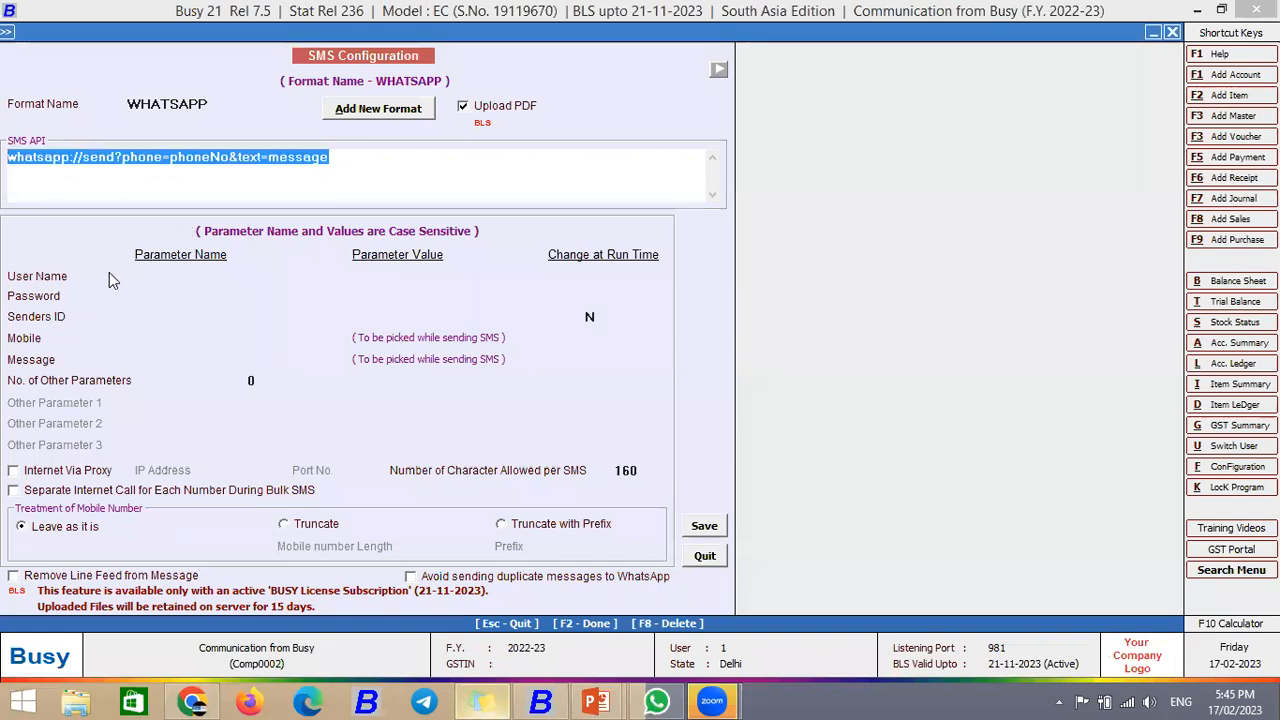
click(141, 338)
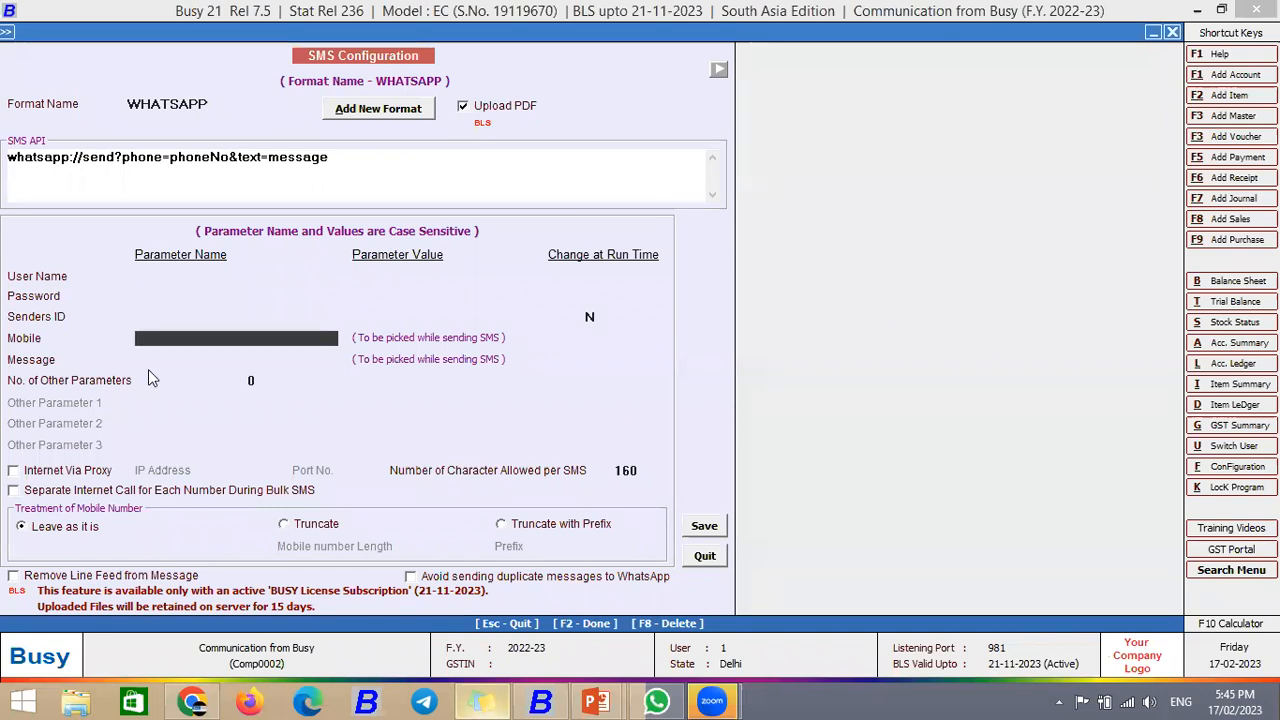
Step: Enter phoneNo as the Mobile parameter name and message as the Message parameter name
text(phoneNo)
key(Return)
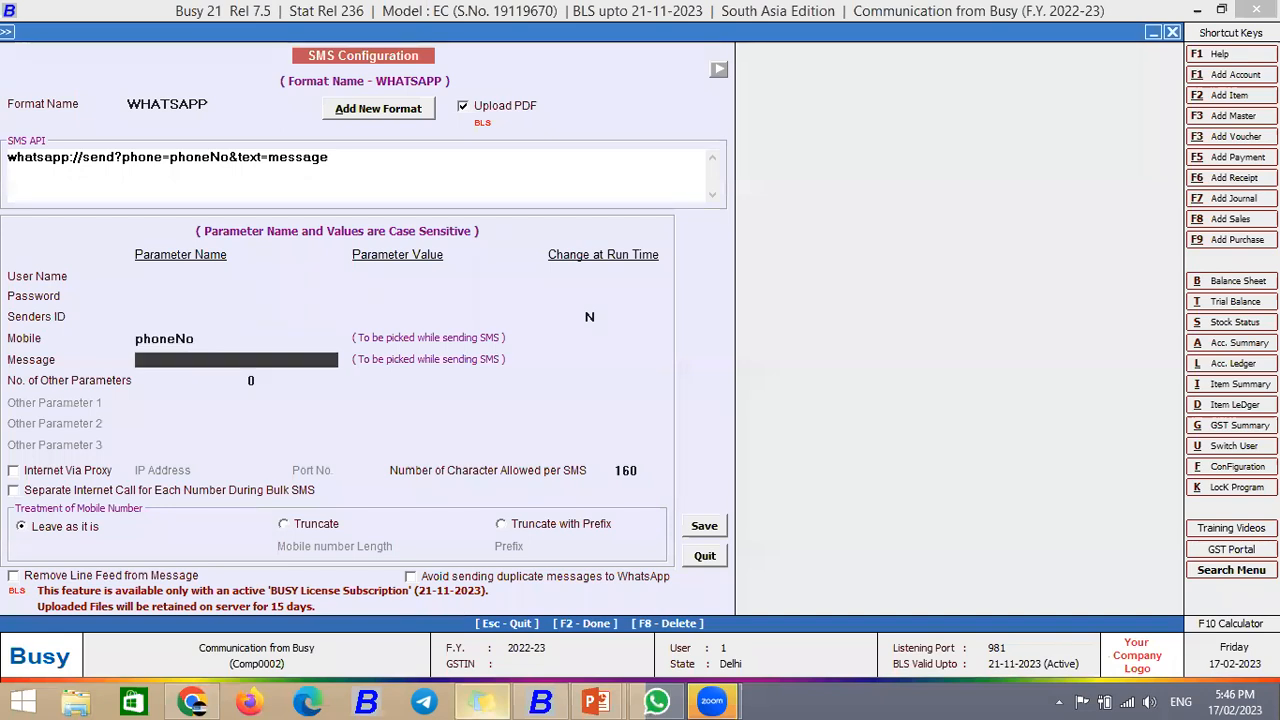
text(message)
key(Return)
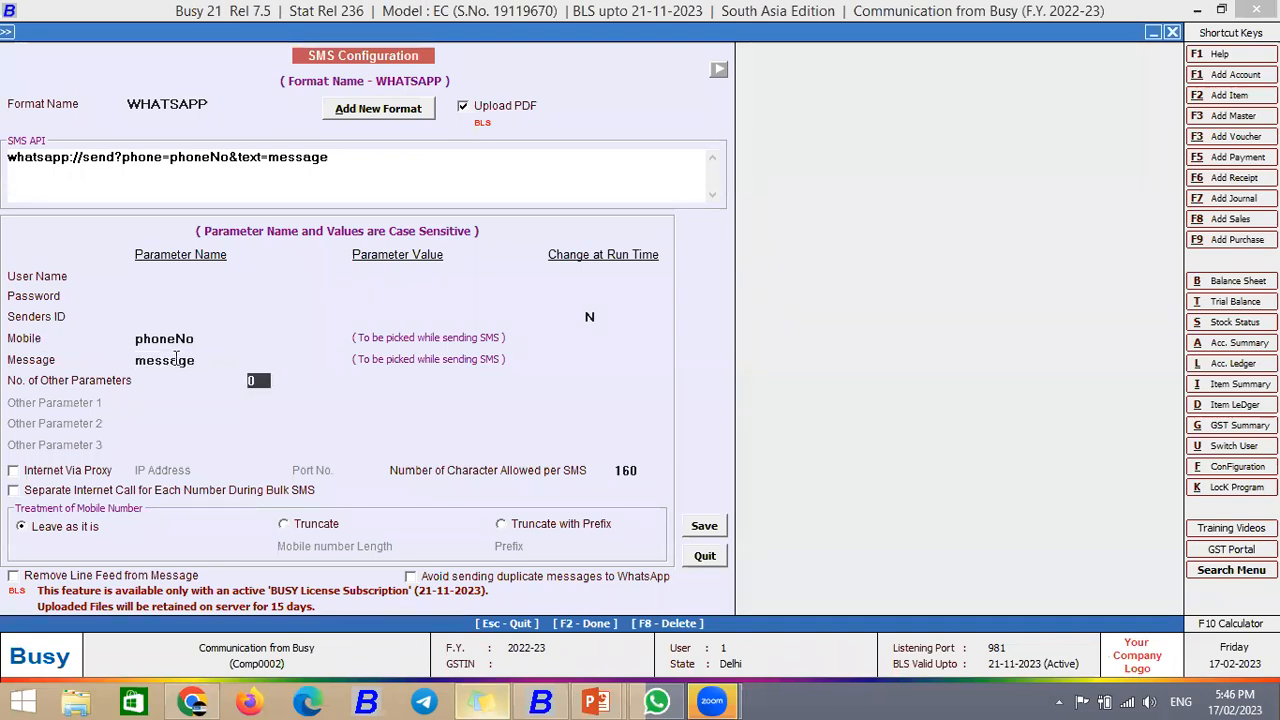
Step: Verify the parameter names match the API link, save the WHATSAPP format, and open the Help Doc
click(187, 342)
drag(328, 160, 267, 160)
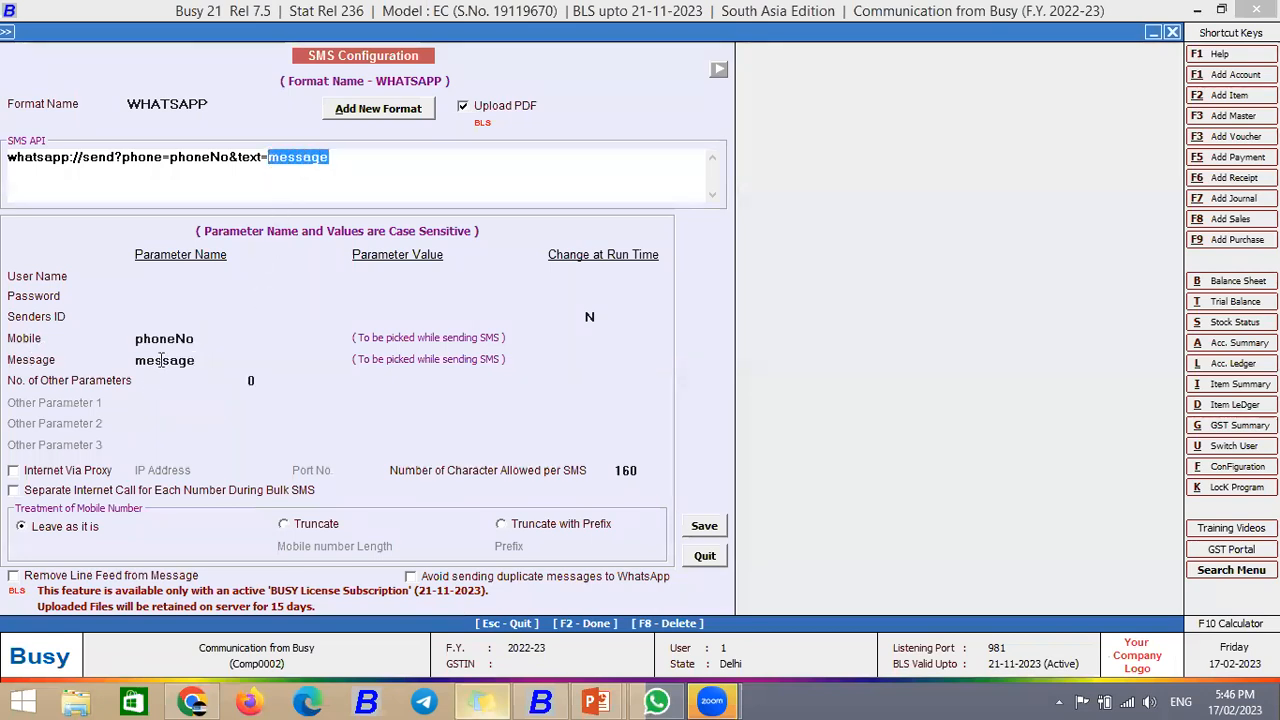
click(205, 360)
click(219, 157)
drag(229, 157, 170, 157)
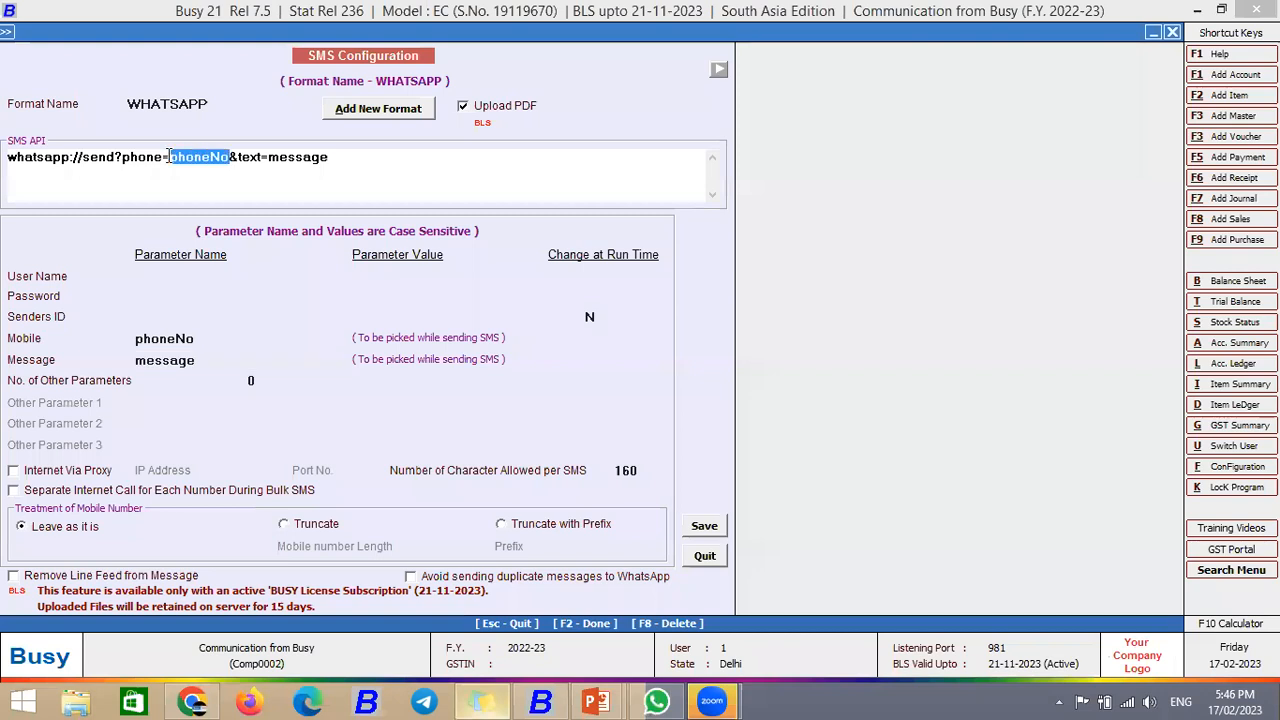
click(205, 338)
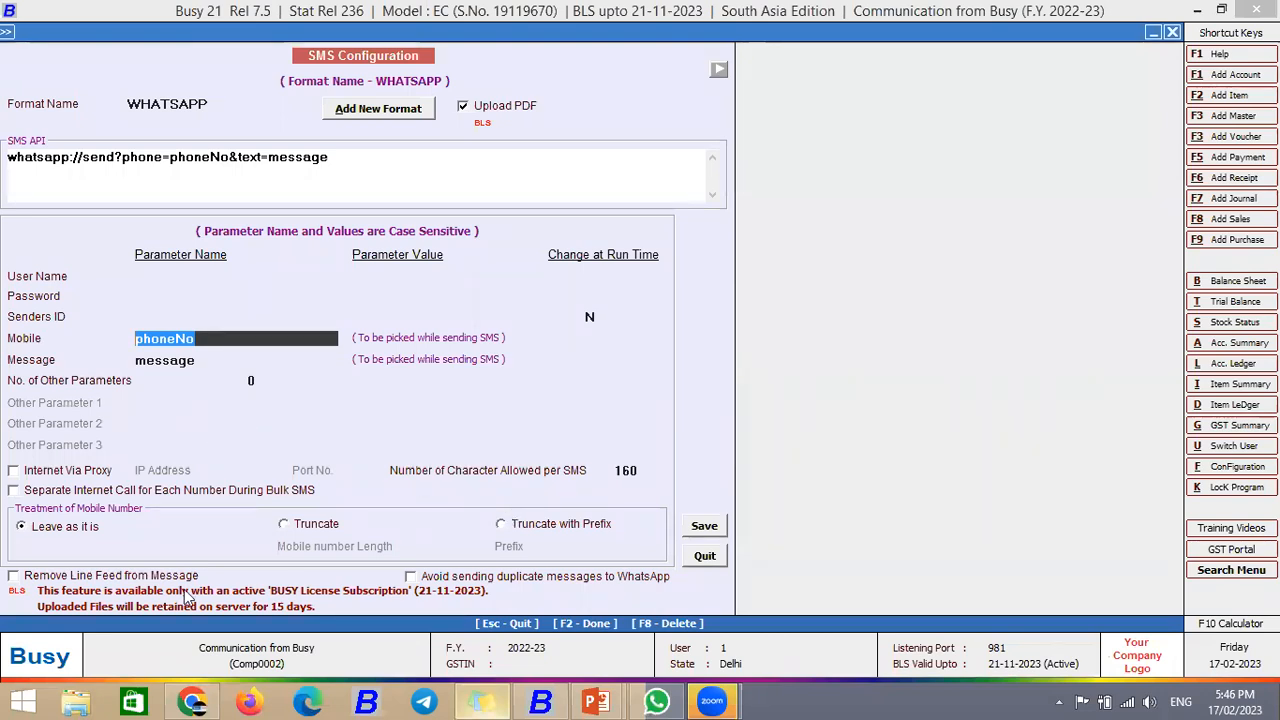
click(704, 527)
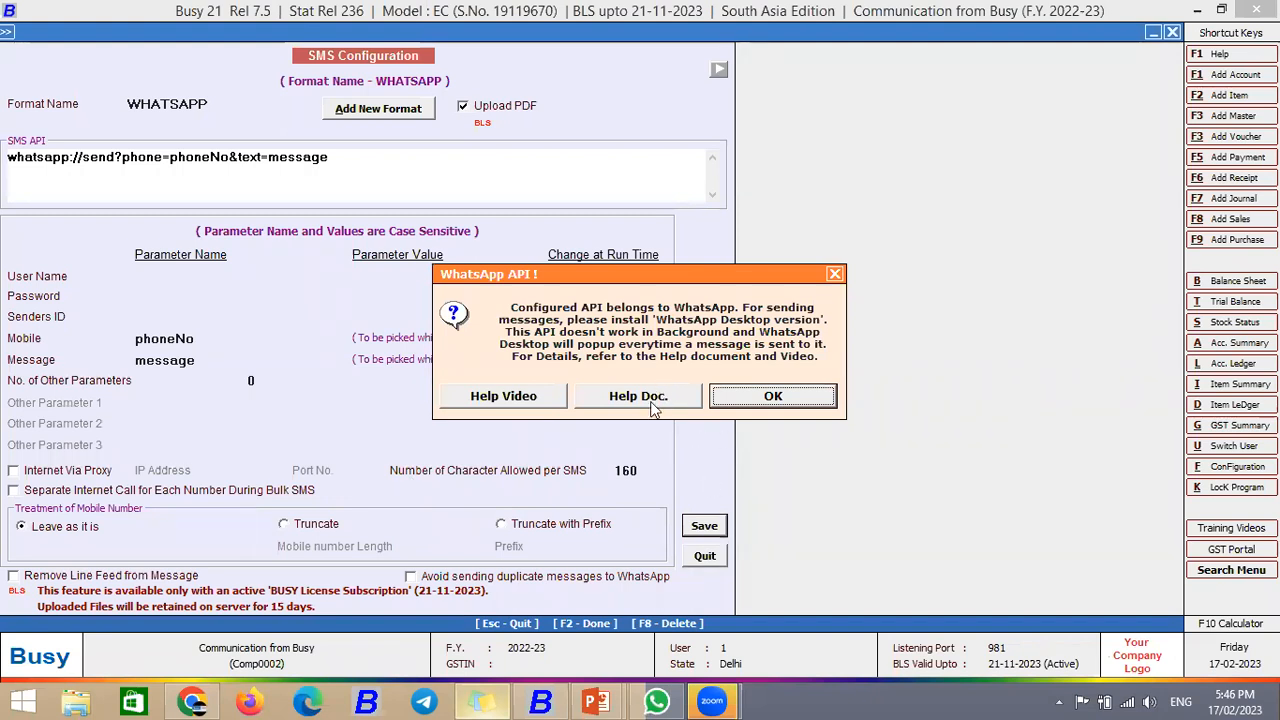
key(Return)
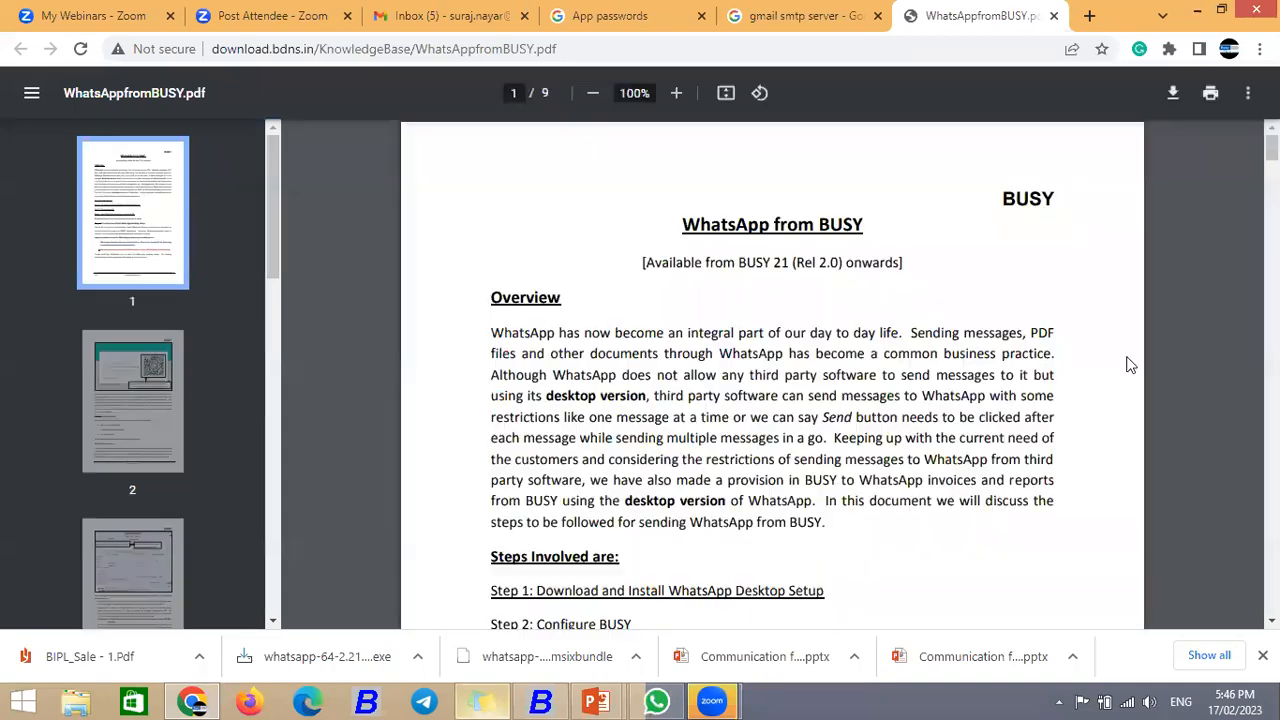
Step: Scroll through pages 1–5 of WhatsAppfromBUSY.pdf, then close that tab
scroll(772, 375, down, 3)
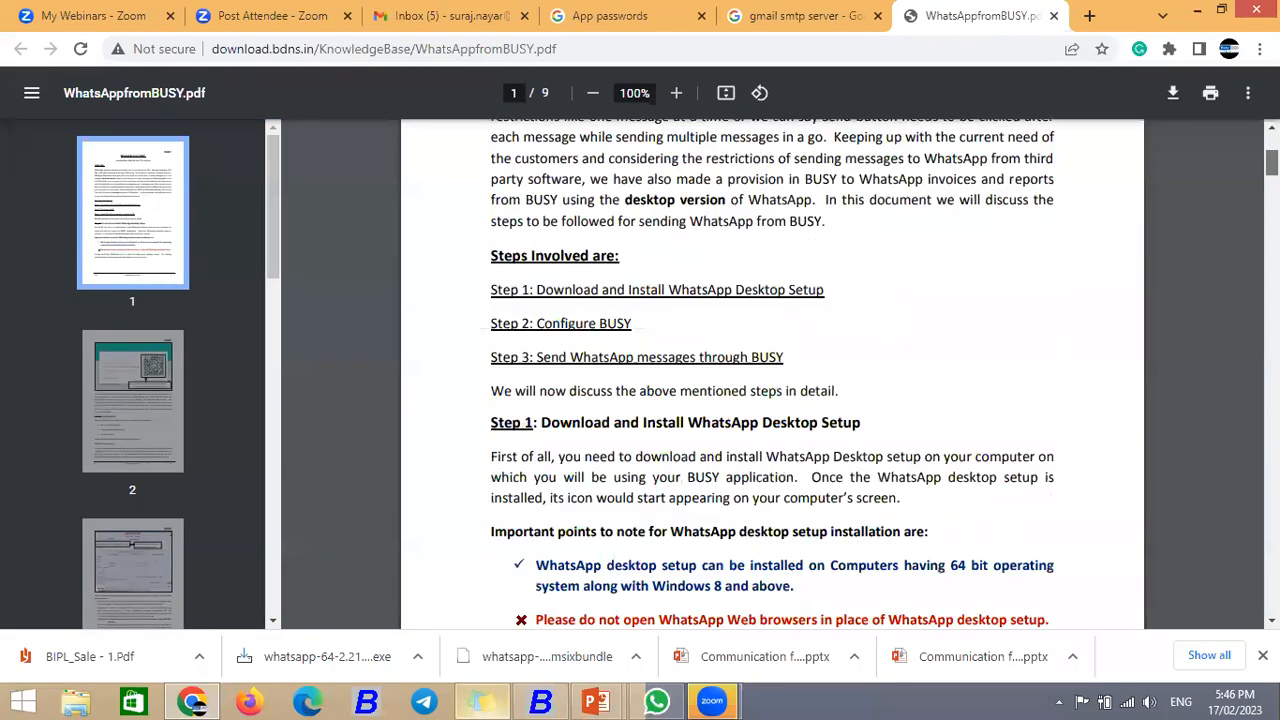
scroll(772, 375, down, 15)
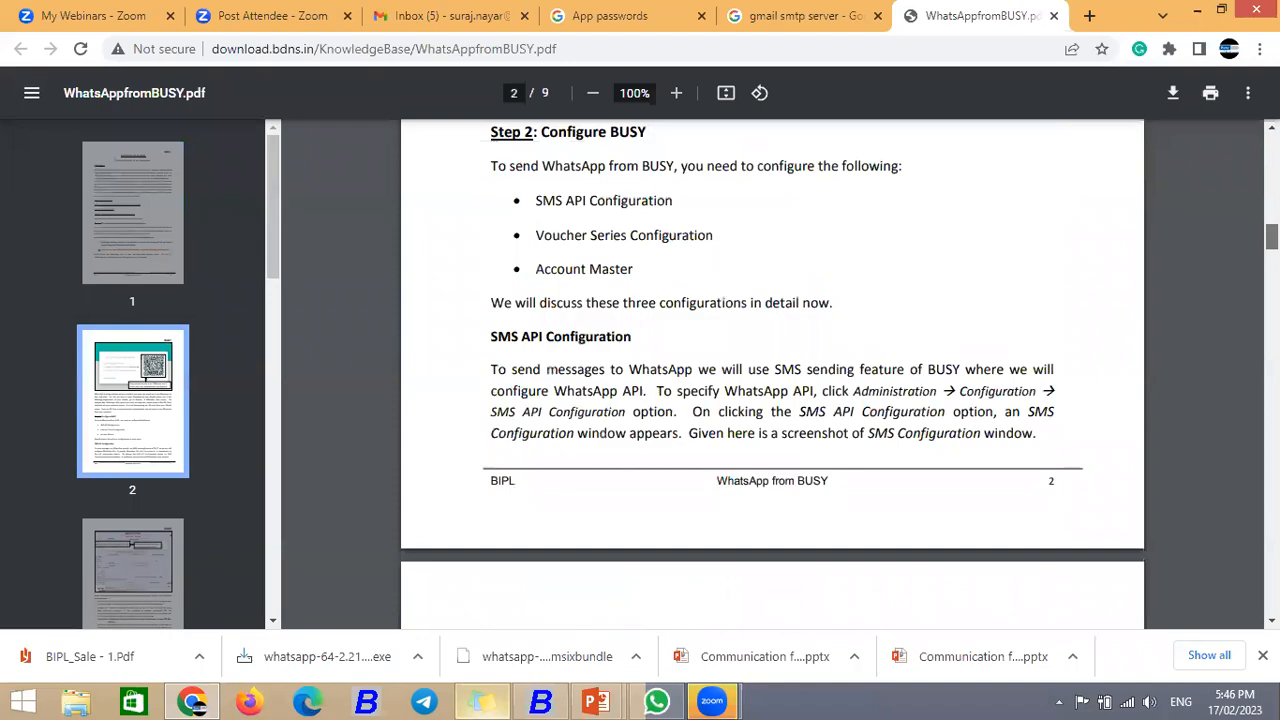
scroll(772, 375, down, 12)
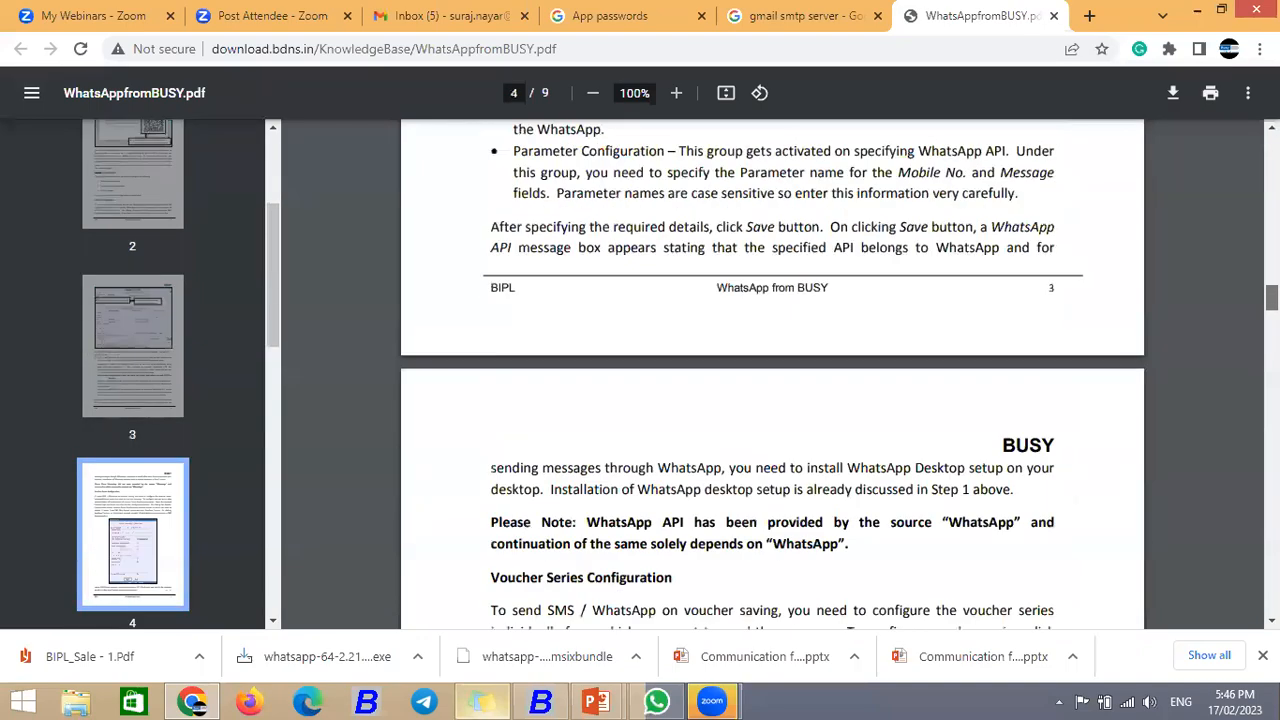
scroll(1103, 129, down, 15)
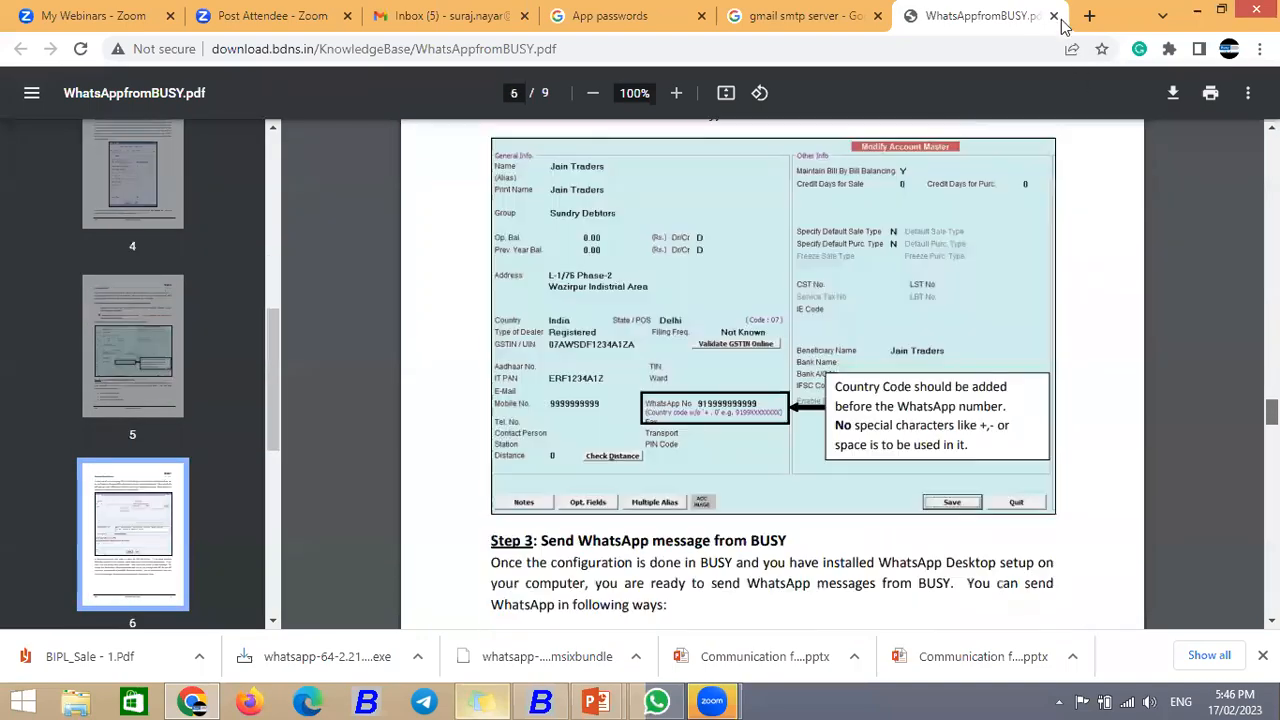
click(1054, 16)
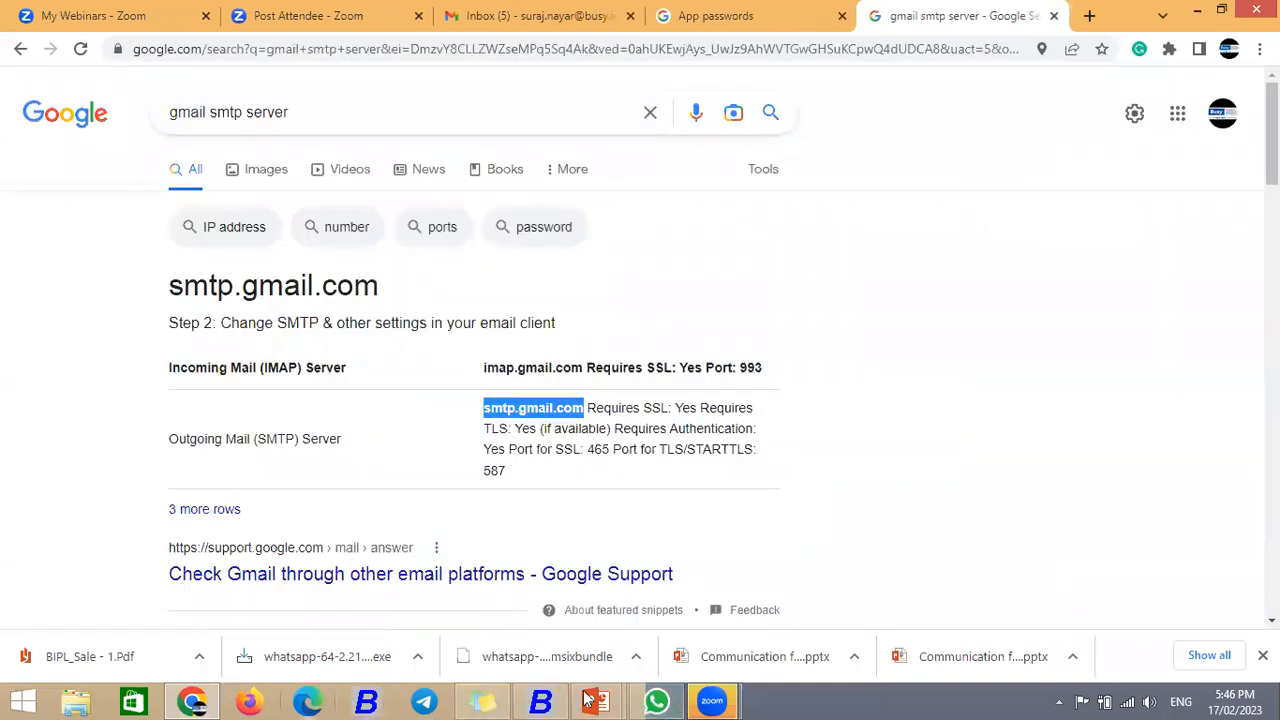
Step: Reload and re-save the WHATSAPP SMS format, acknowledge the API notice, and exit SMS Configuration
click(541, 702)
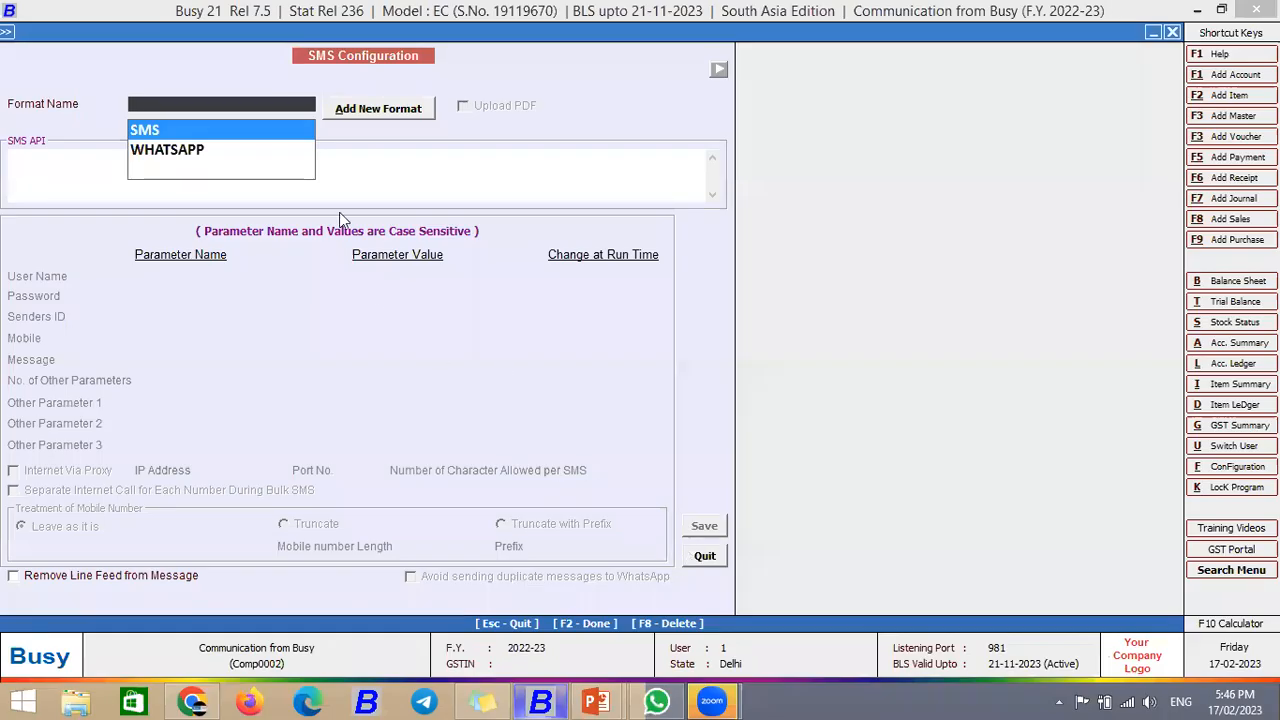
key(Down)
key(Return)
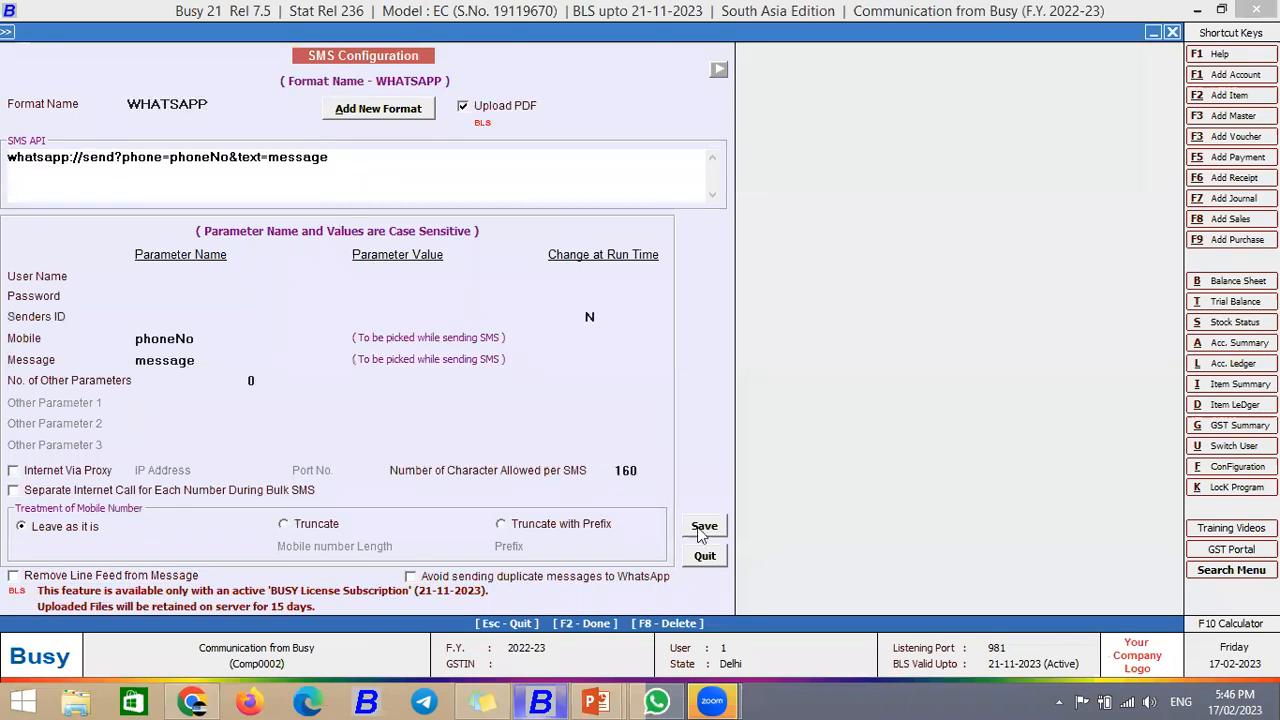
click(704, 526)
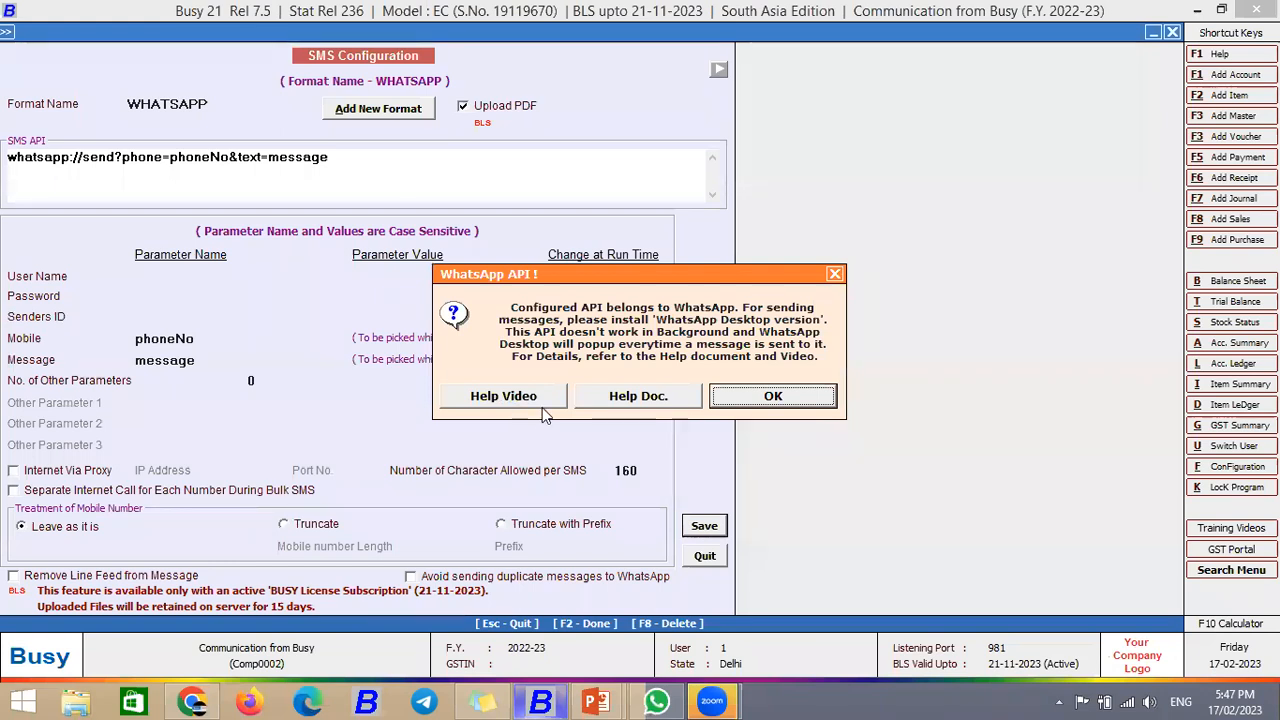
click(750, 403)
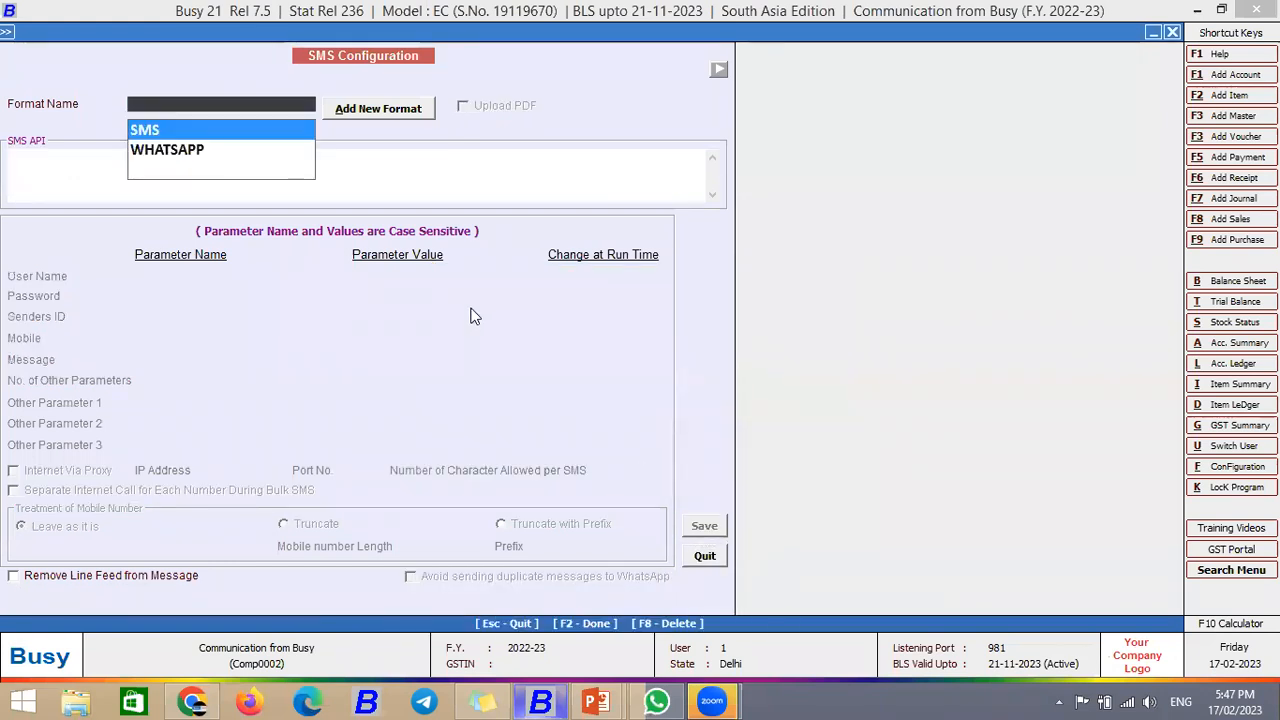
key(Escape)
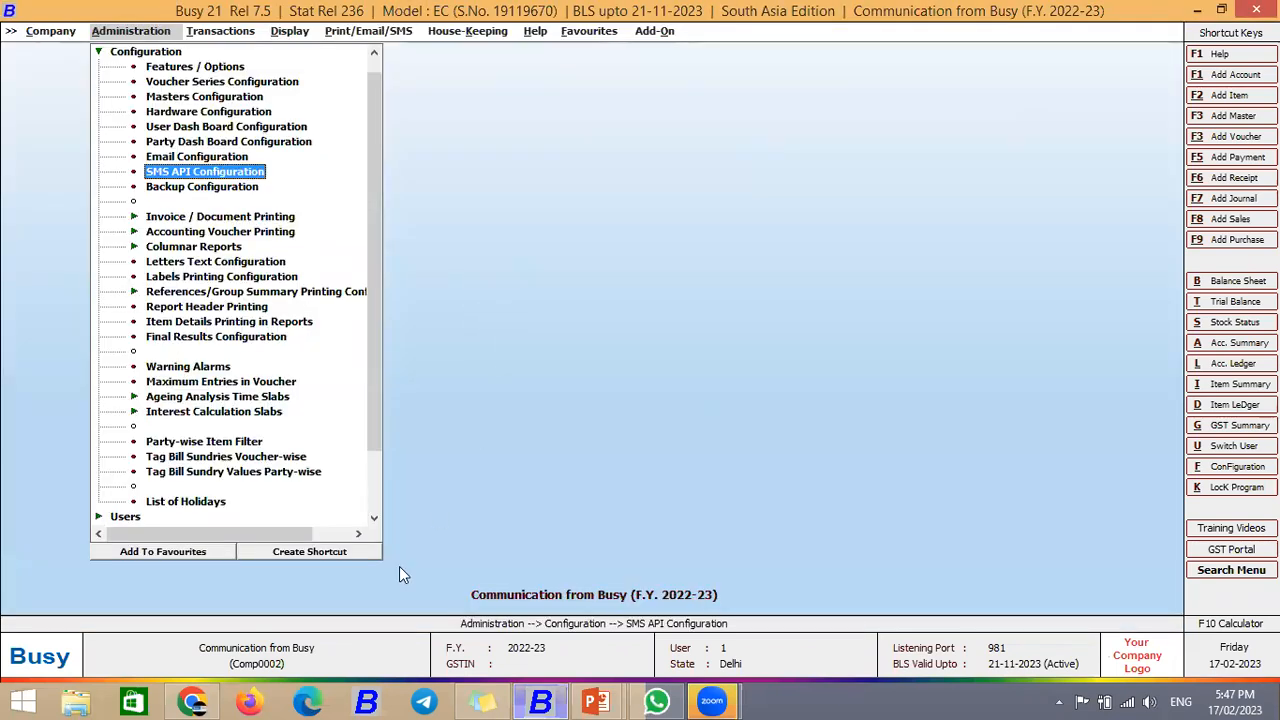
Step: Close the App passwords and Gmail SMTP search tabs in Chrome
click(193, 700)
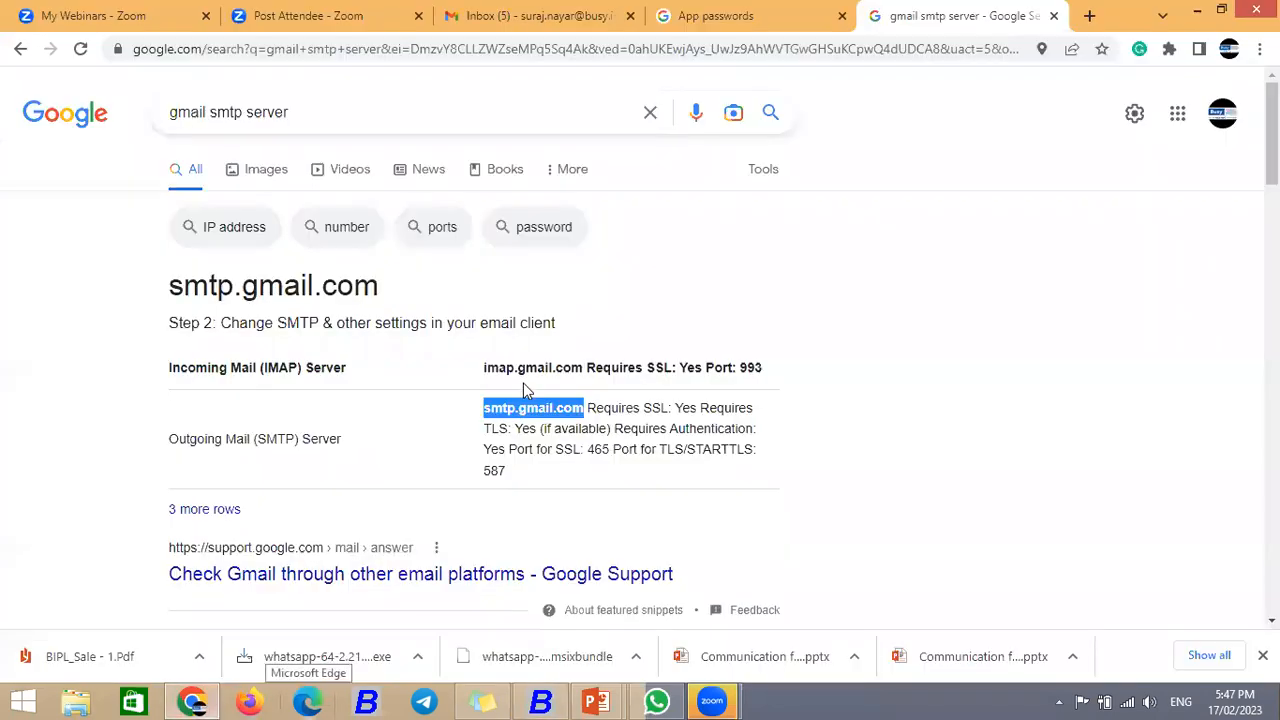
click(818, 22)
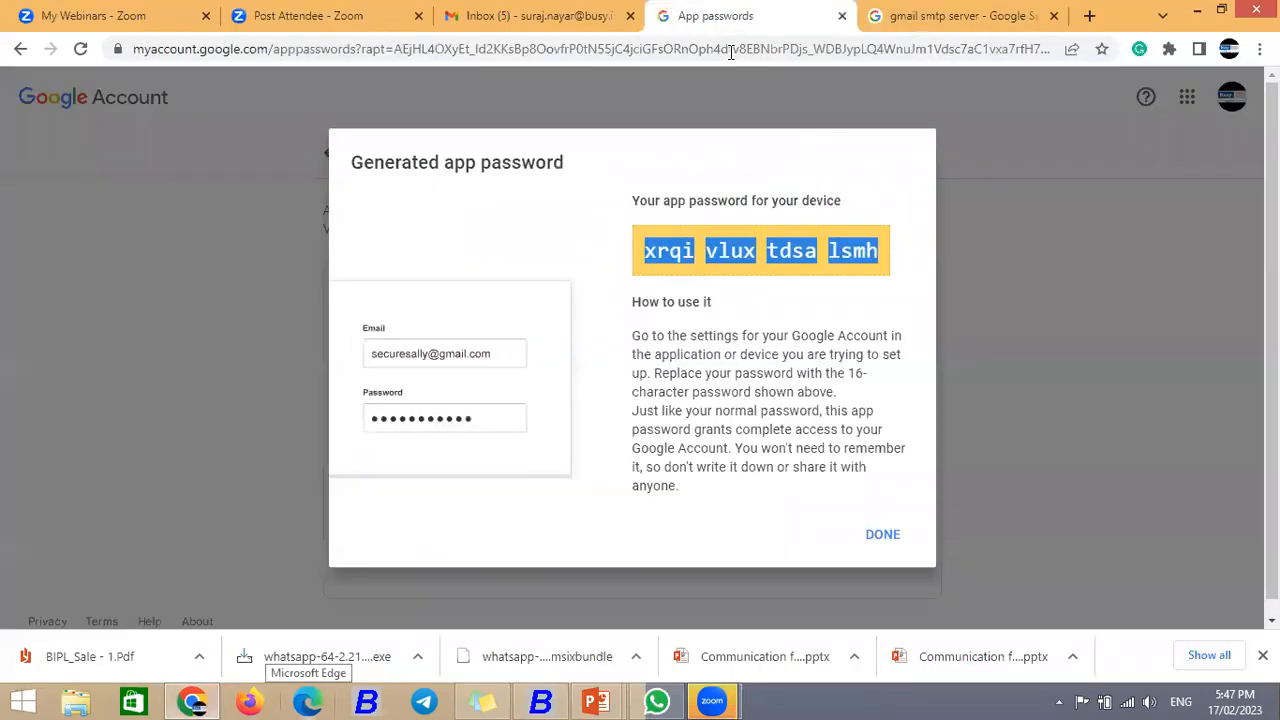
click(842, 16)
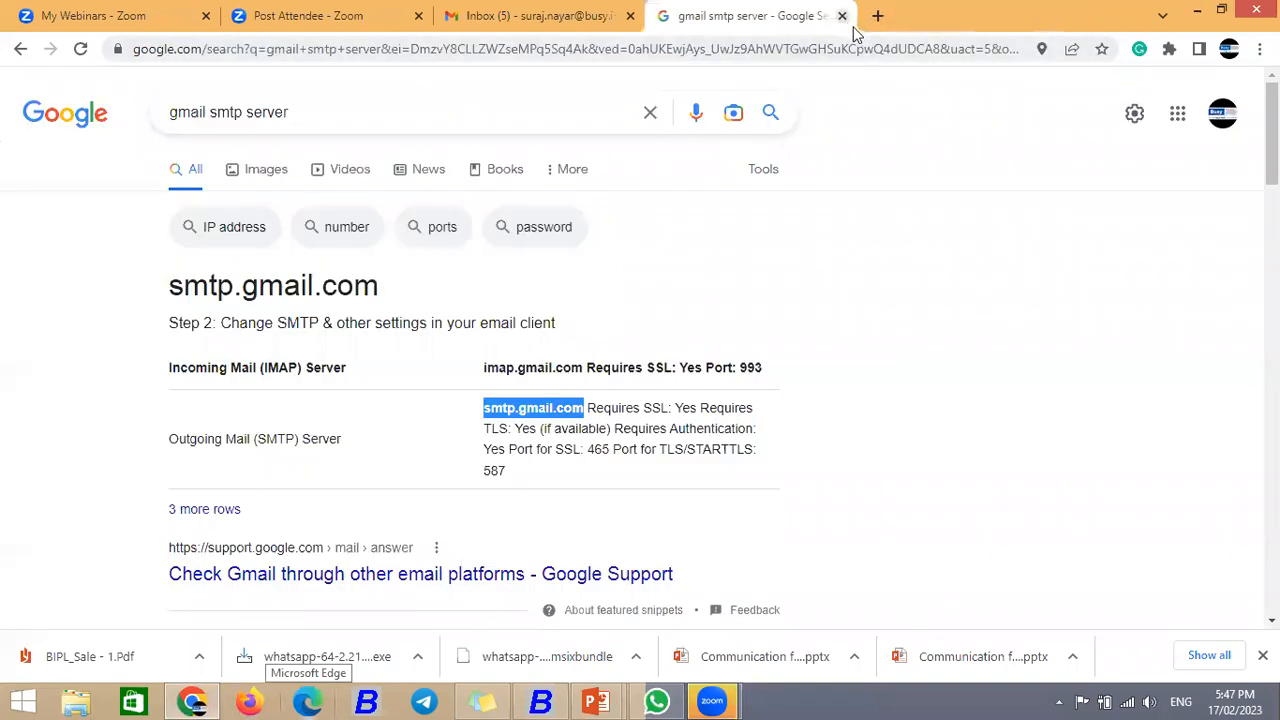
click(842, 16)
Step: Open whatsapp.com/download in a new tab and request the WhatsApp download
click(700, 14)
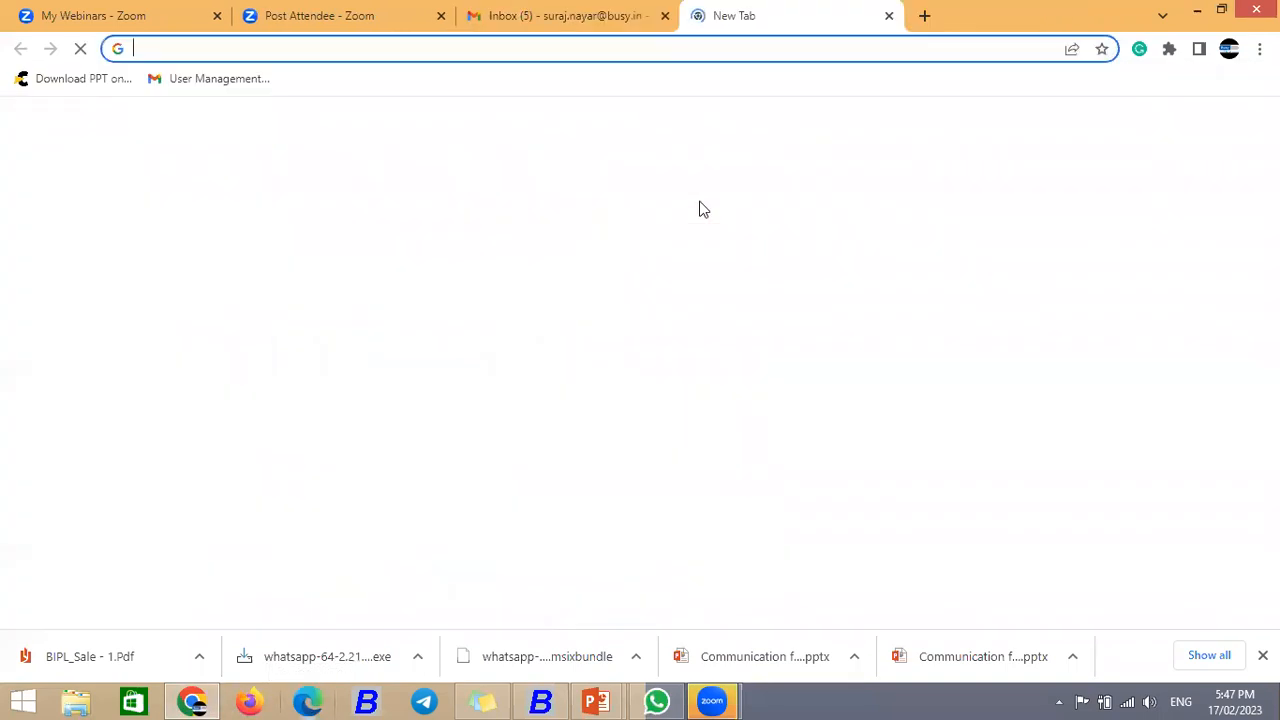
text(what)
key(Down)
key(Down)
key(Down)
key(Down)
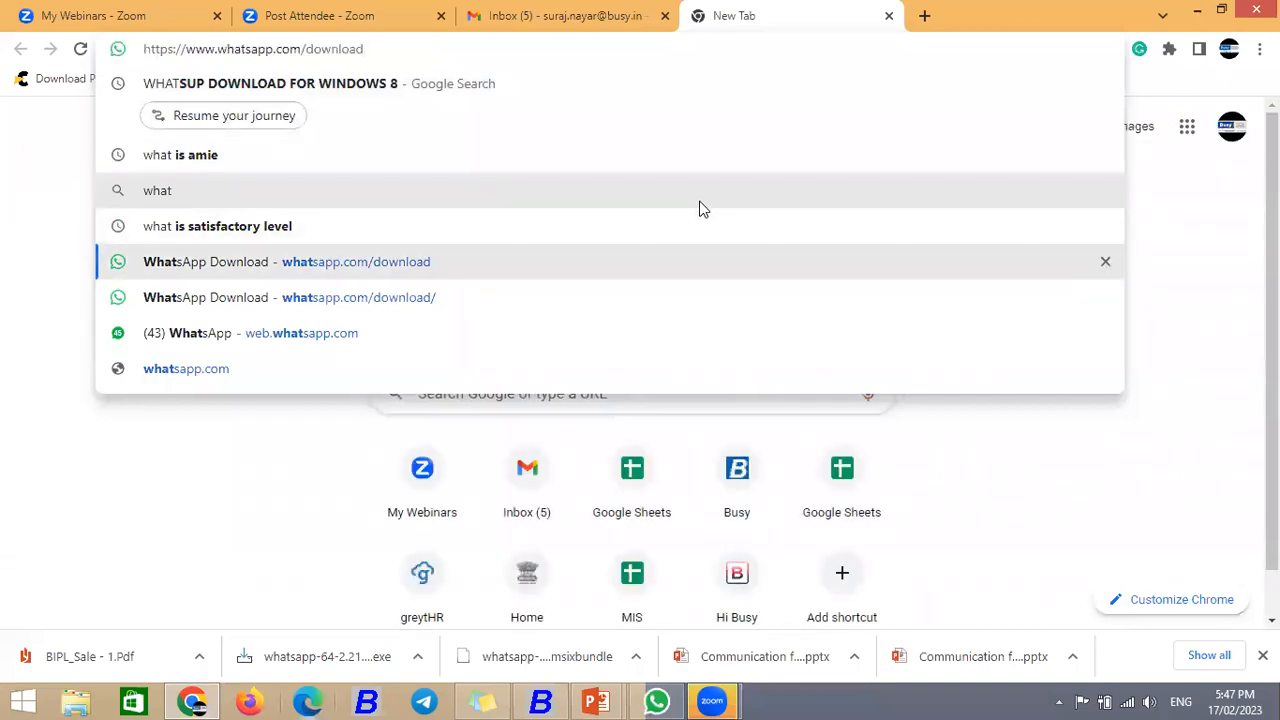
key(Return)
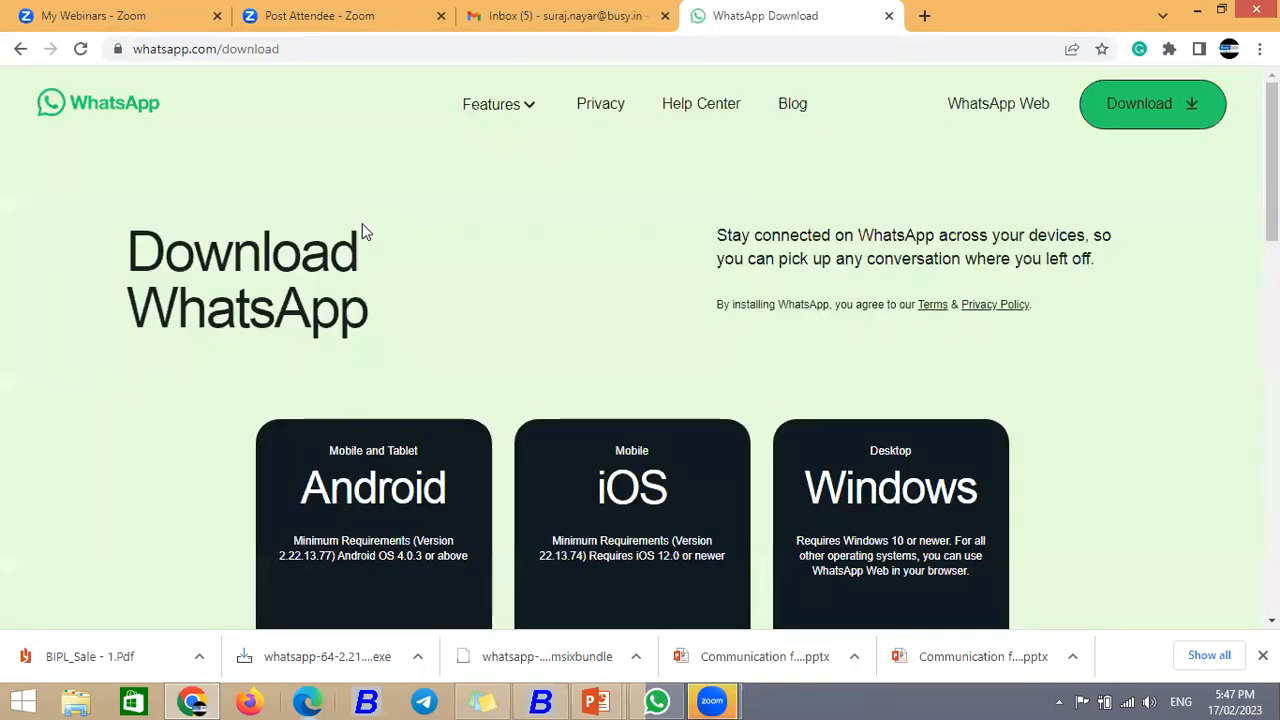
click(1191, 115)
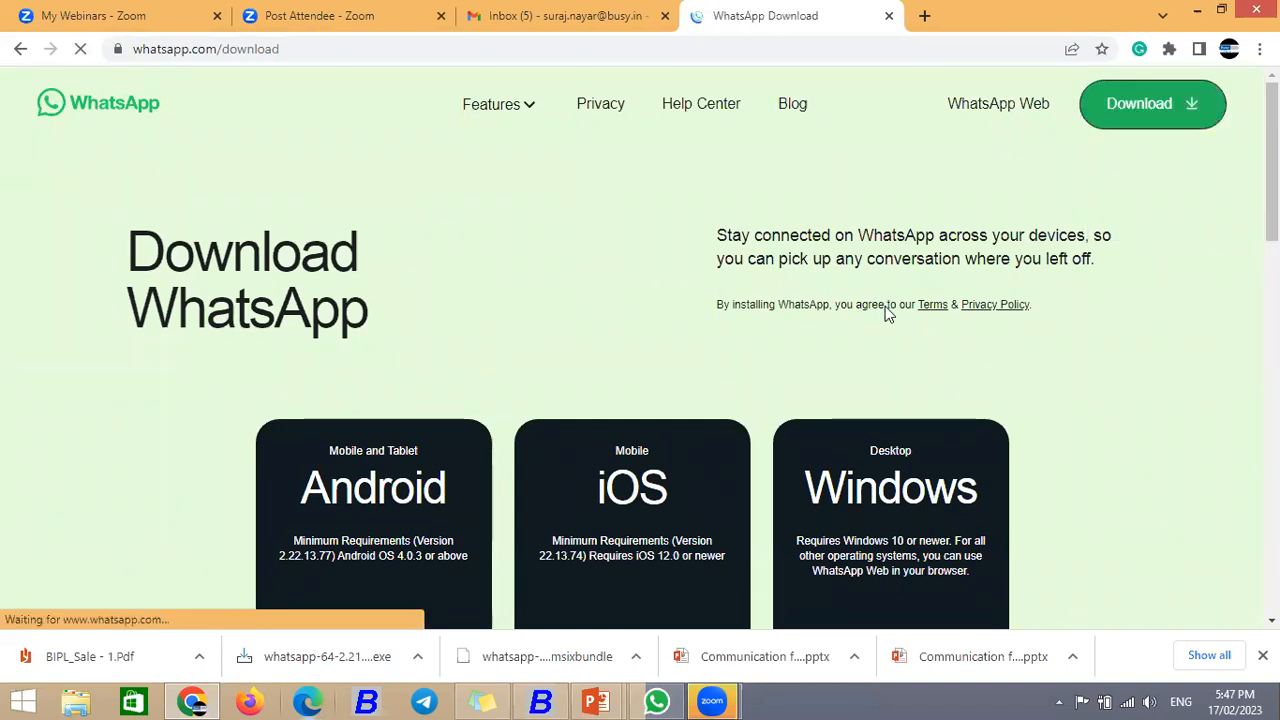
Step: Review the Windows desktop requirements on the download page, then start a fresh empty tab
scroll(640, 350, down, 2)
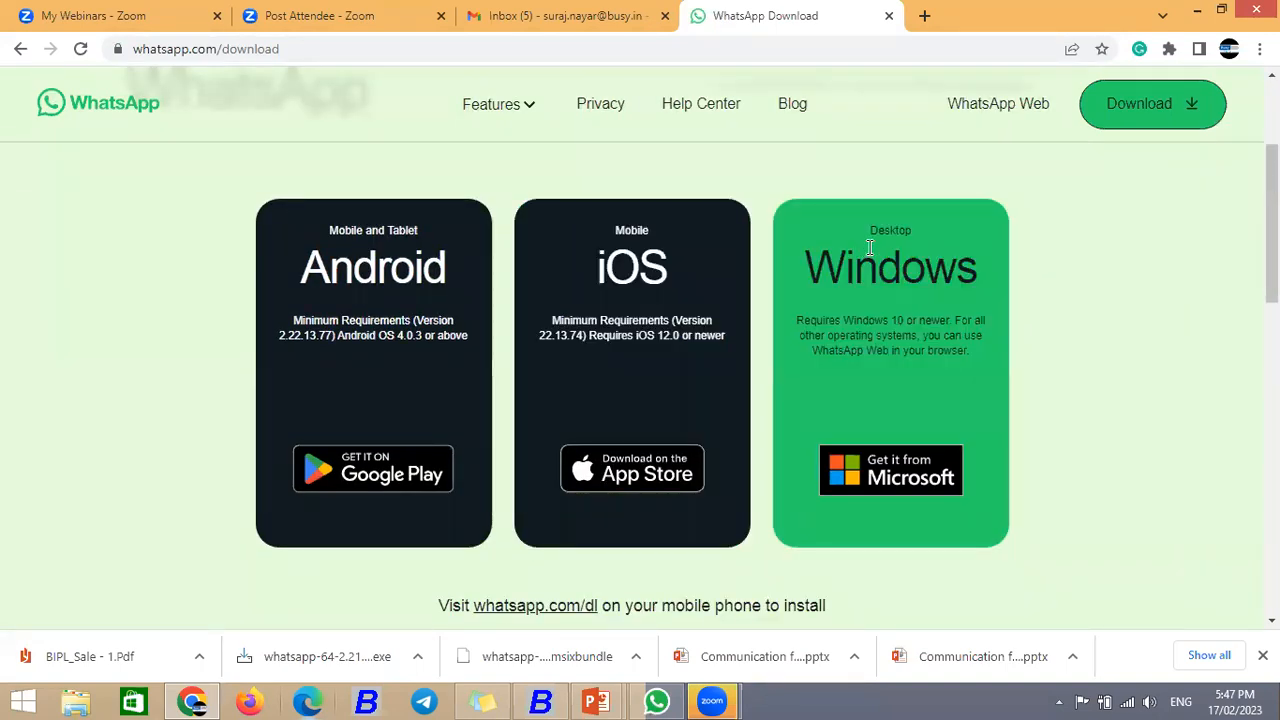
drag(873, 229, 982, 272)
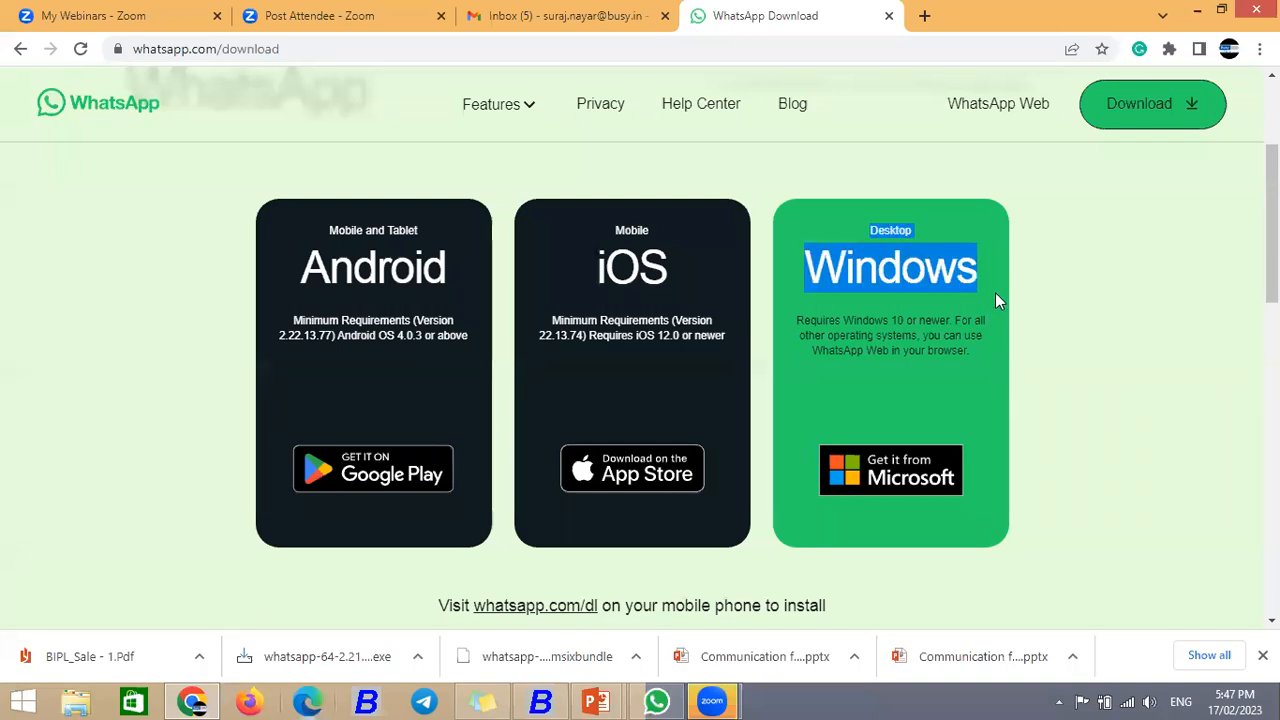
drag(798, 320, 950, 324)
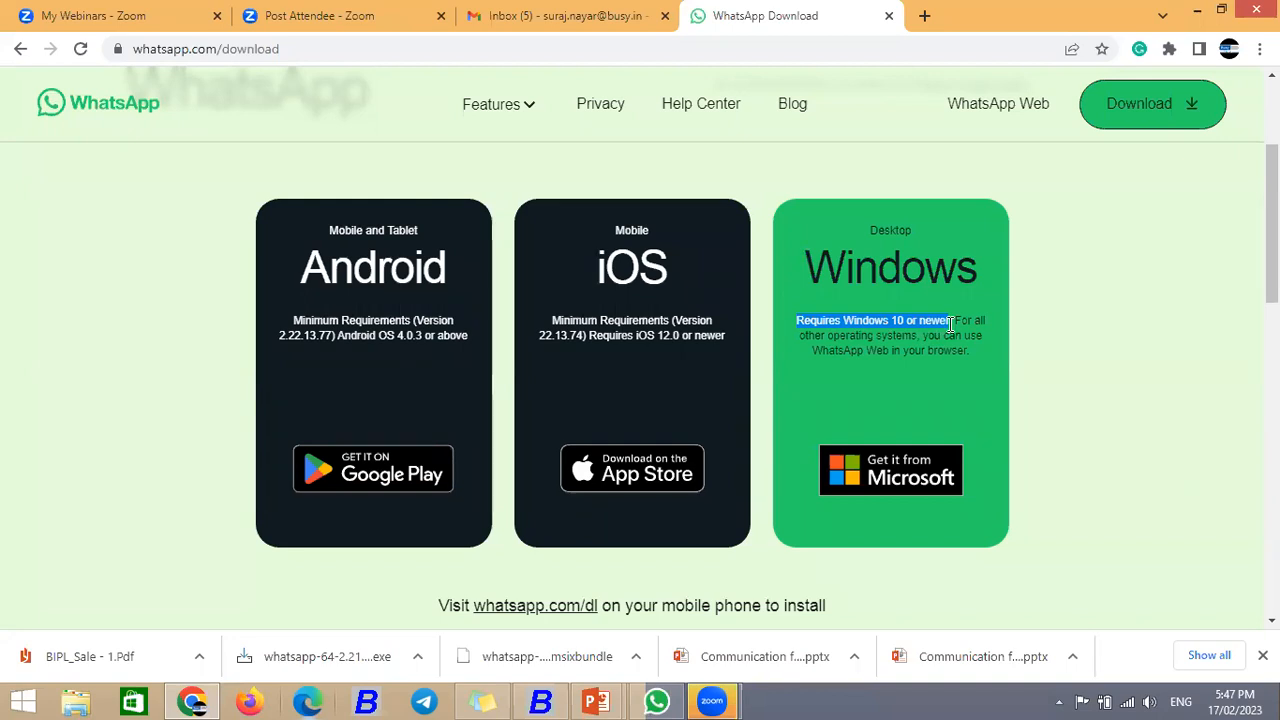
drag(950, 324, 975, 358)
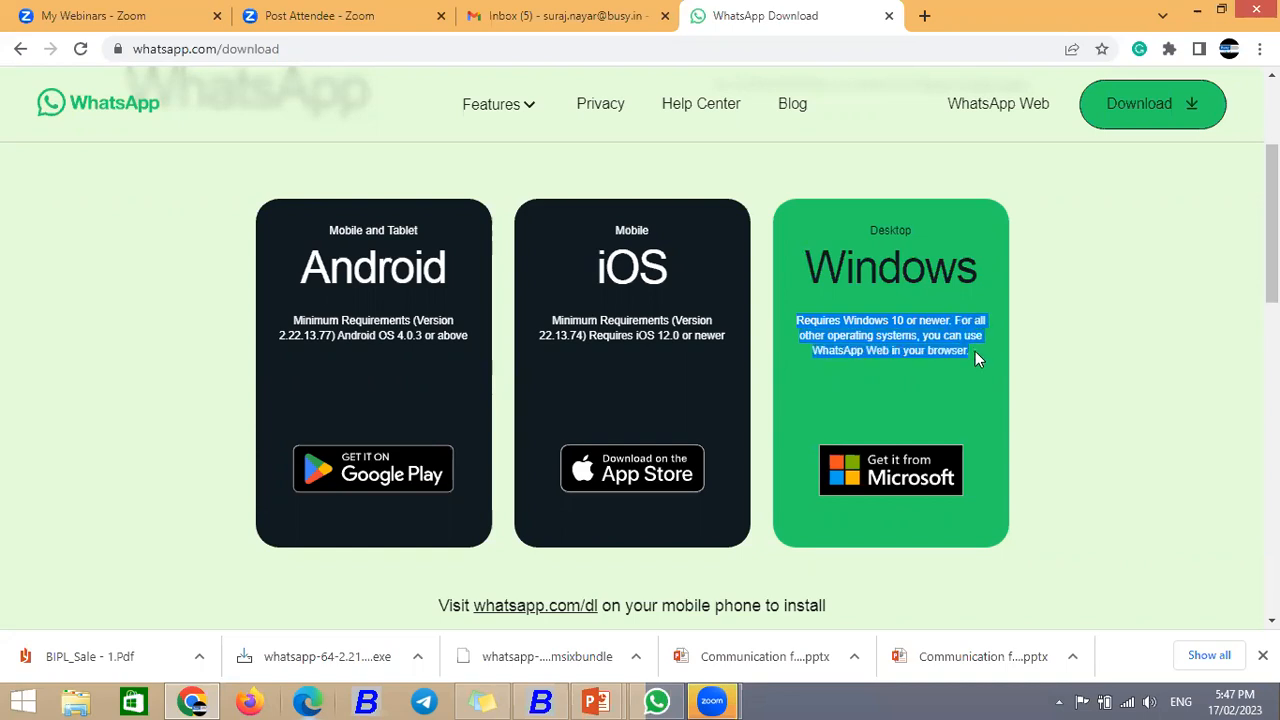
click(1038, 322)
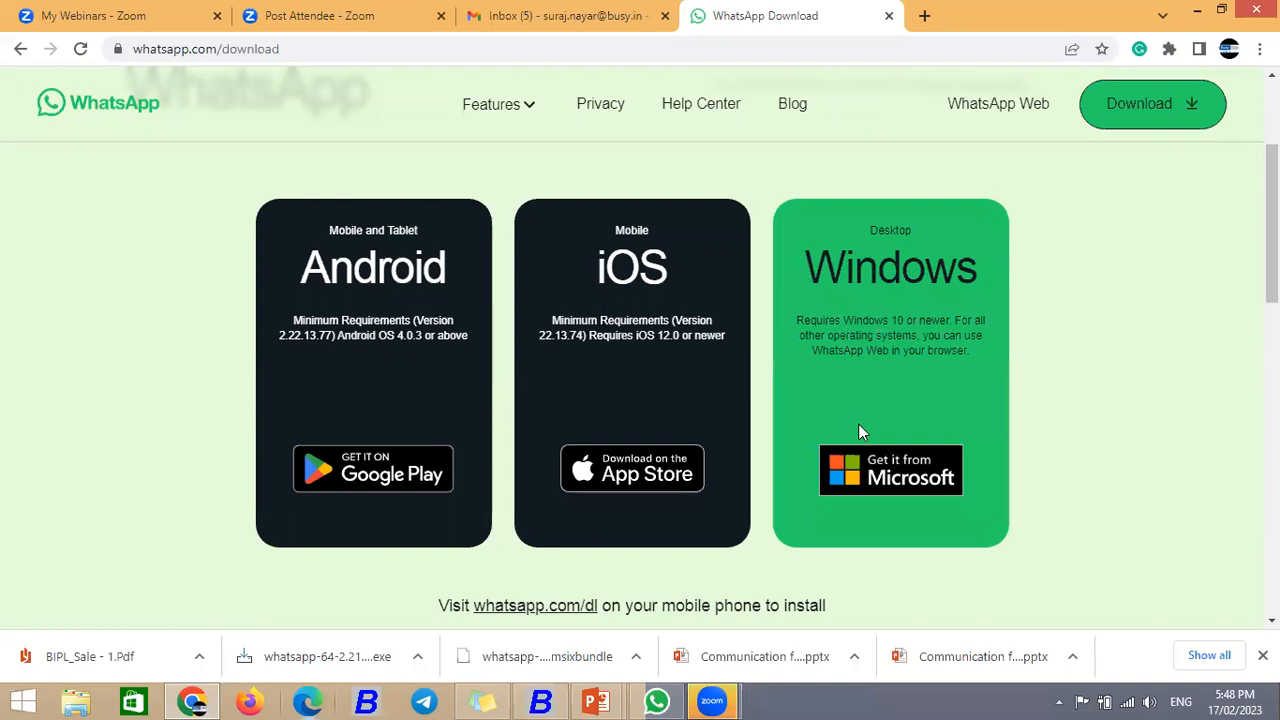
click(924, 15)
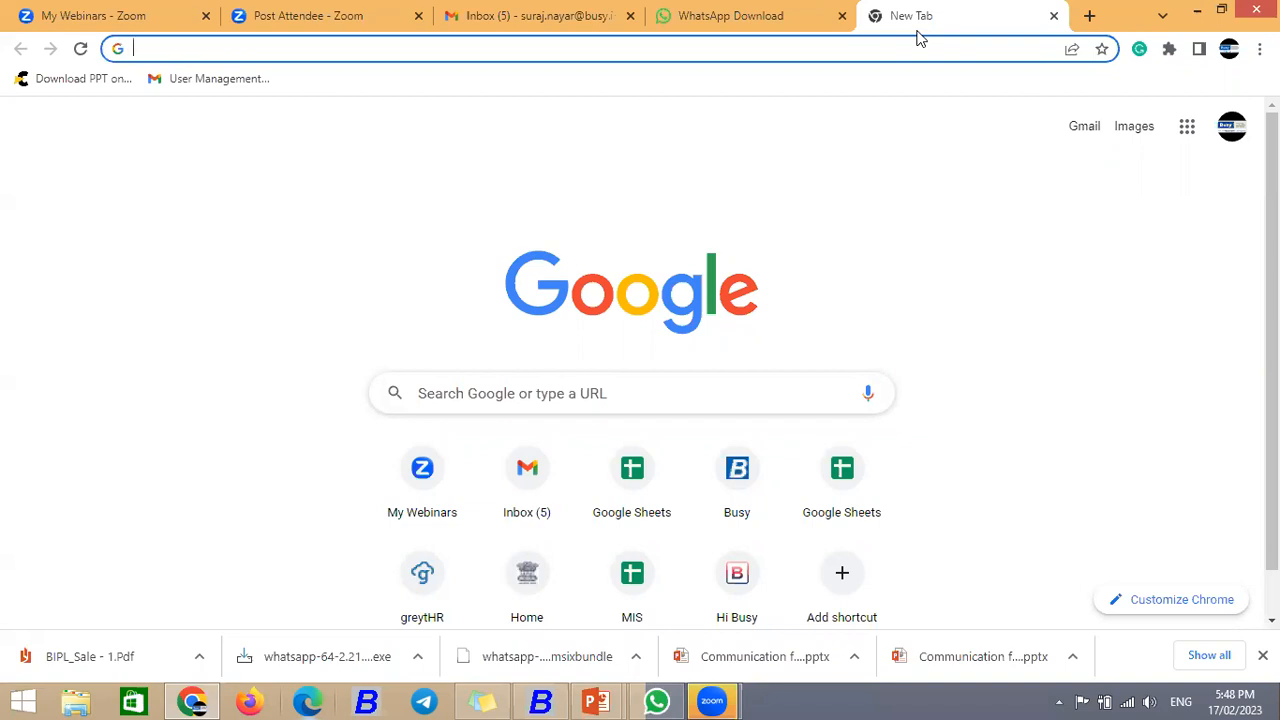
Step: Launch WhatsApp Desktop from its desktop icon and confirm Log out from the options menu
key(super+d)
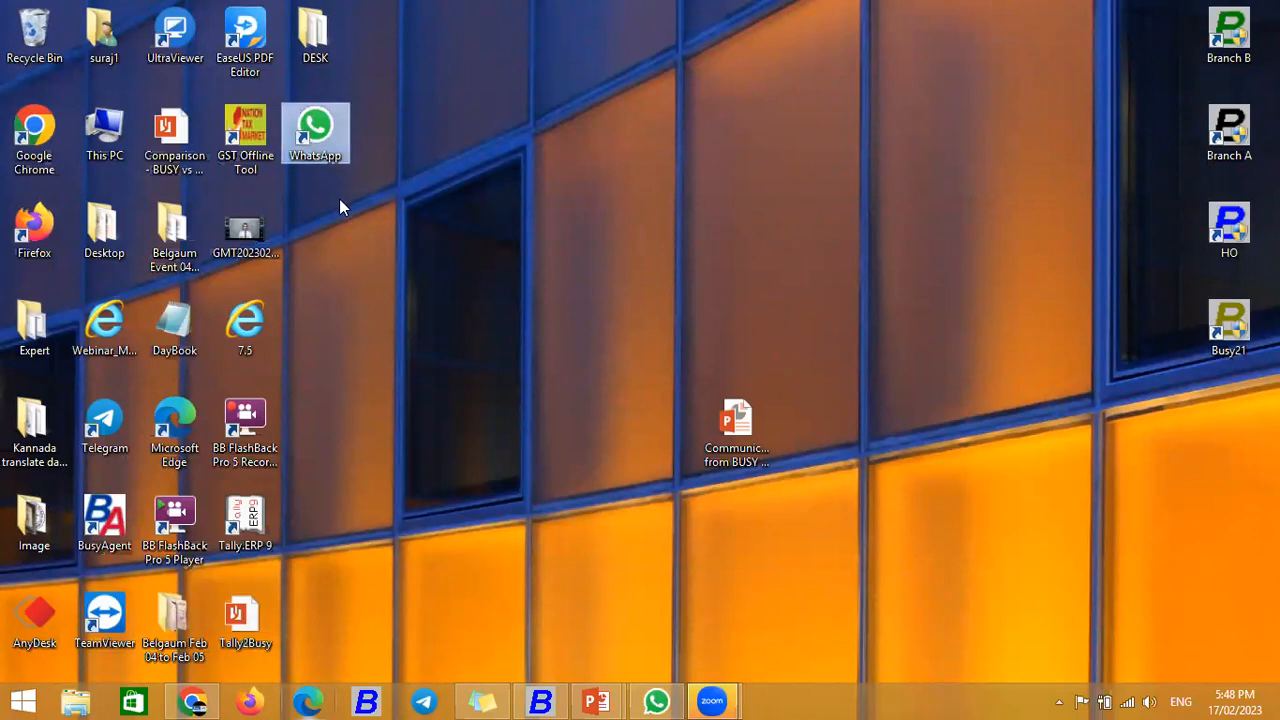
double_click(320, 140)
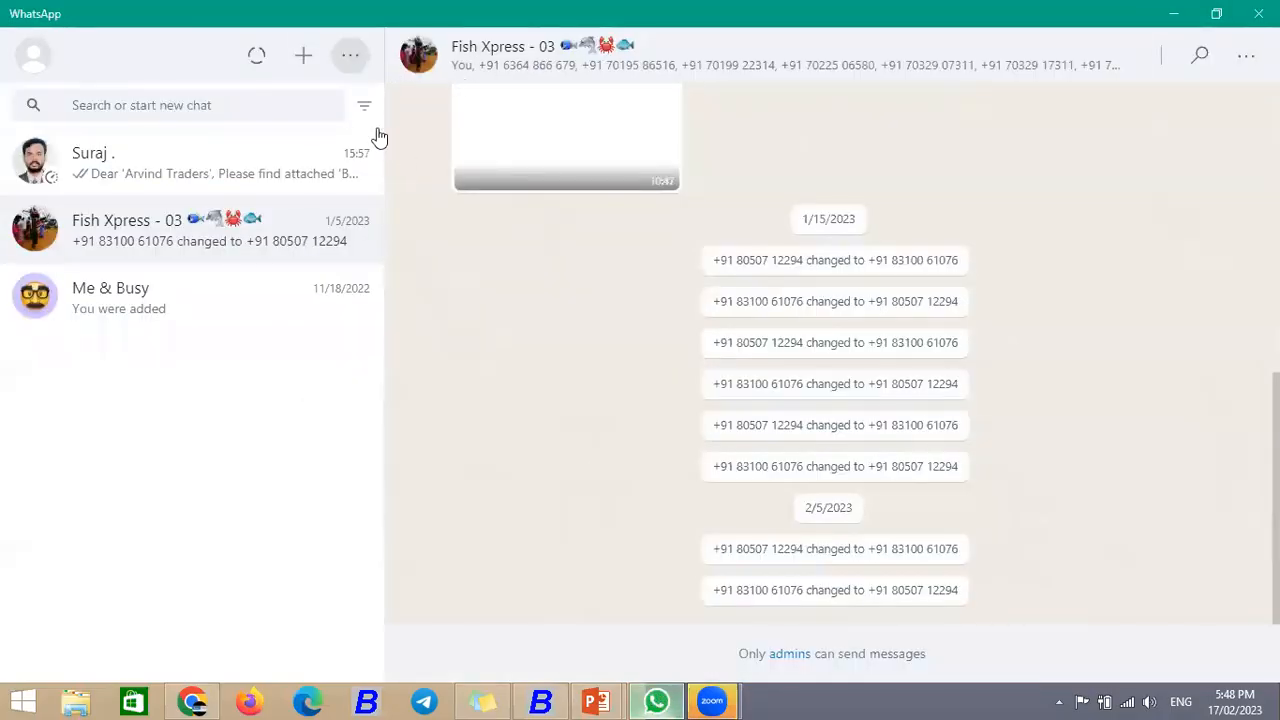
click(350, 56)
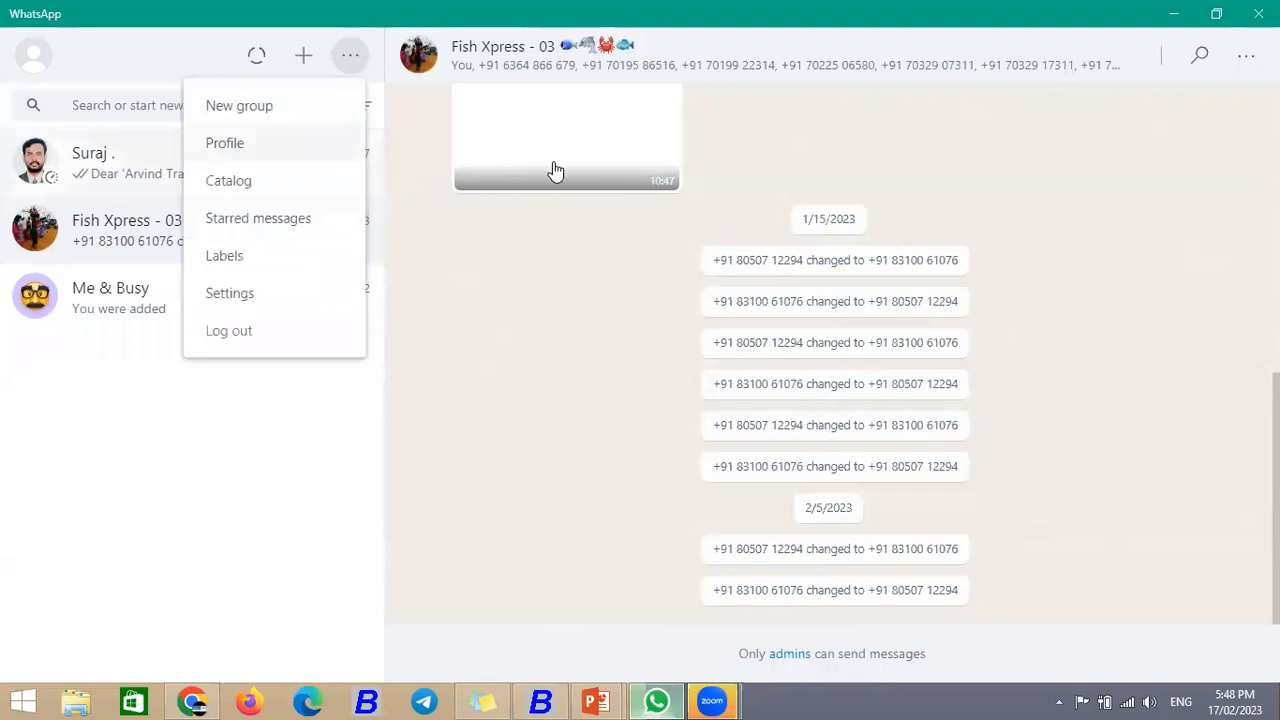
click(234, 336)
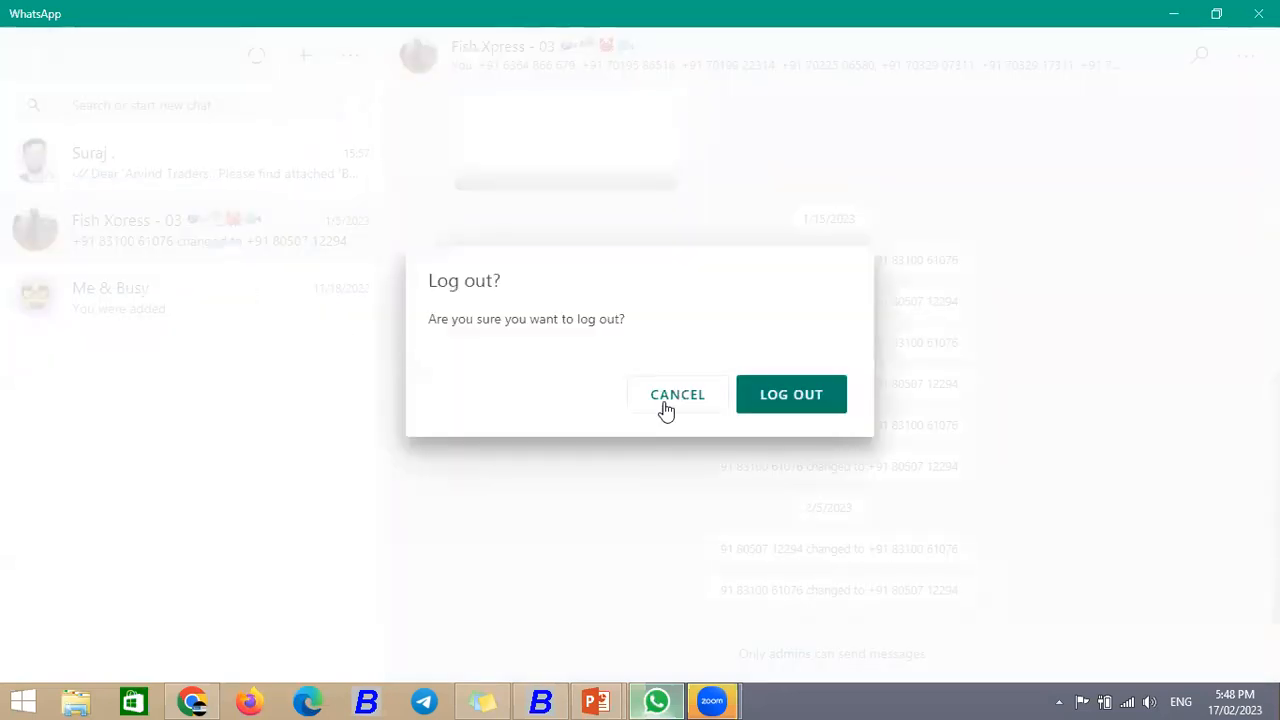
click(752, 409)
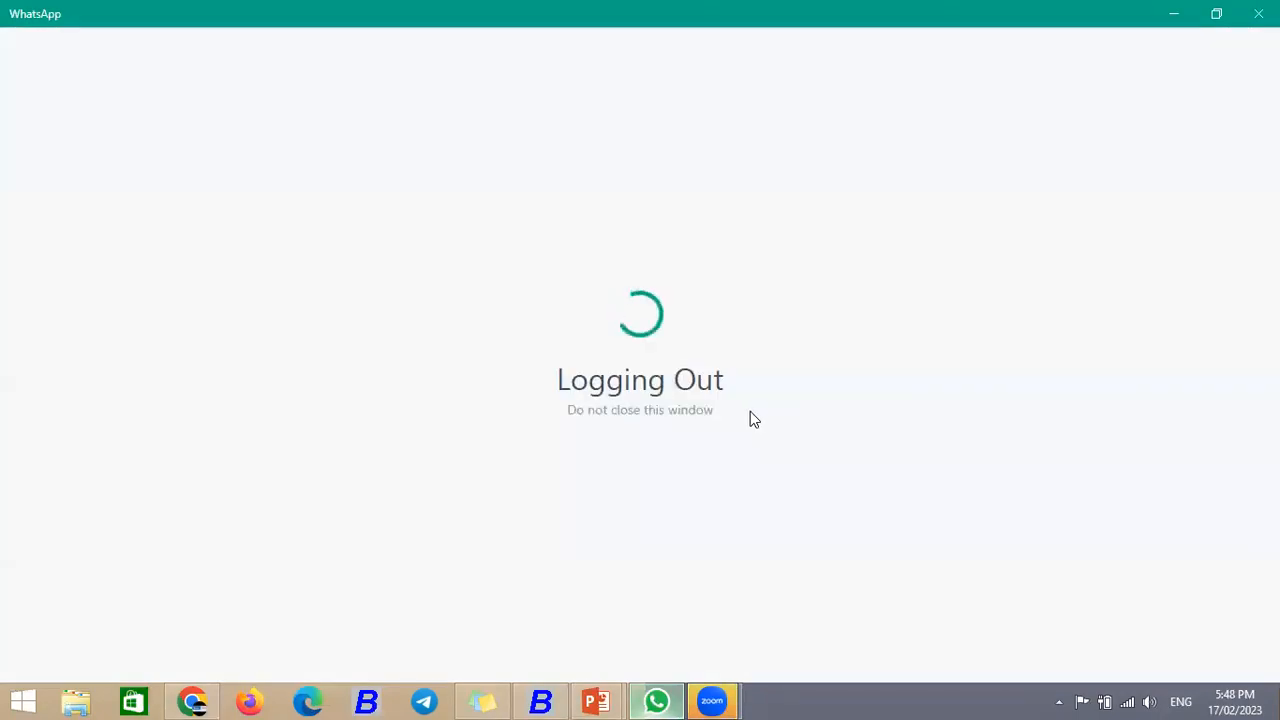
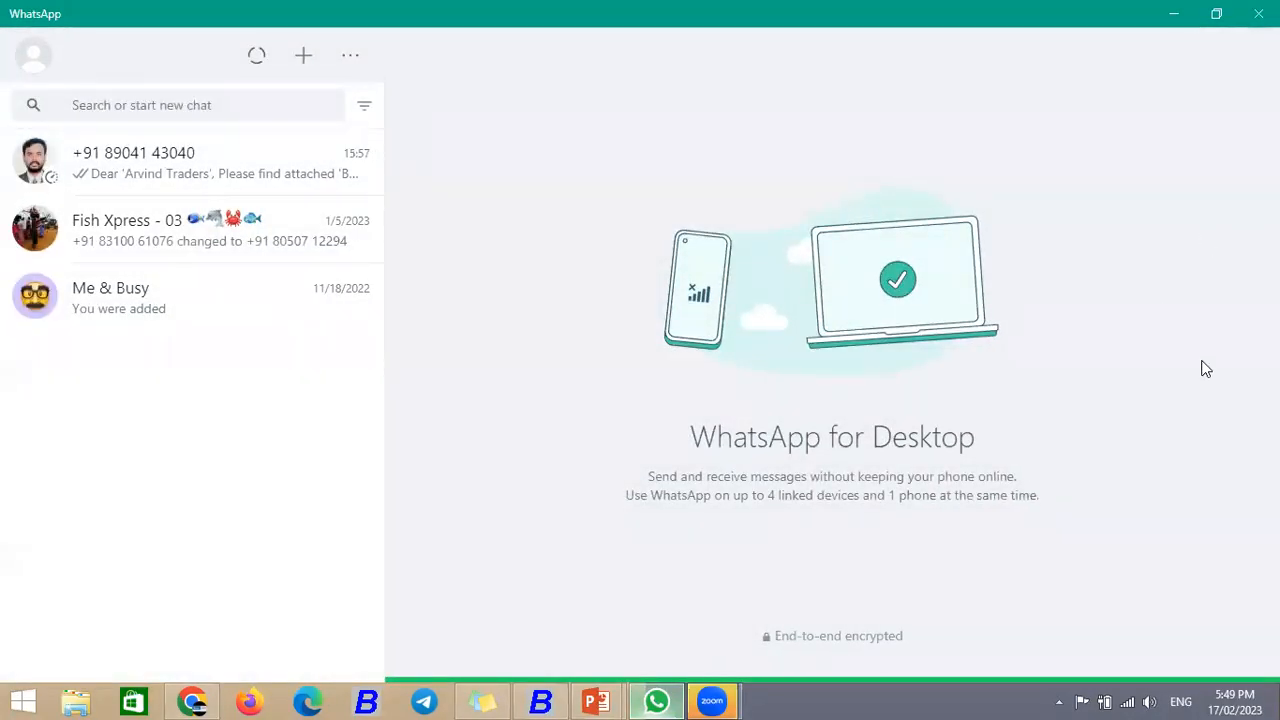
Step: Minimize WhatsApp and bring BUSY back to the Administration options
click(1175, 14)
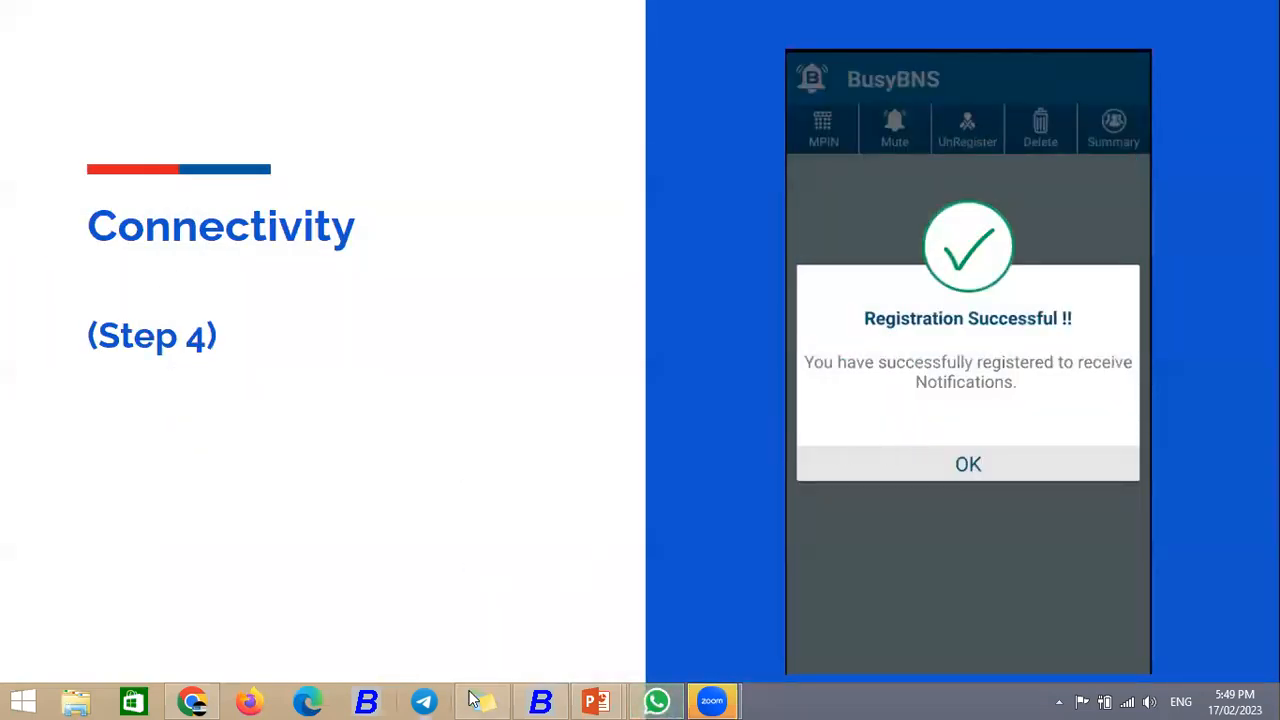
click(540, 701)
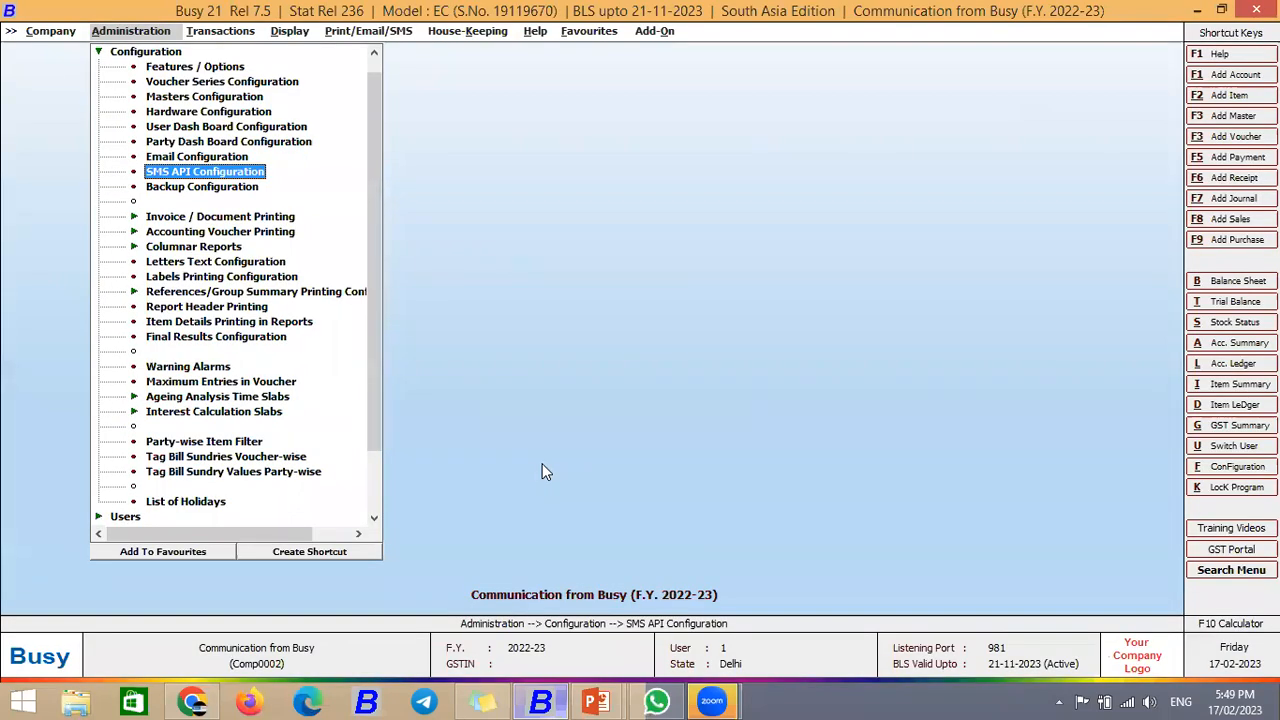
key(Escape)
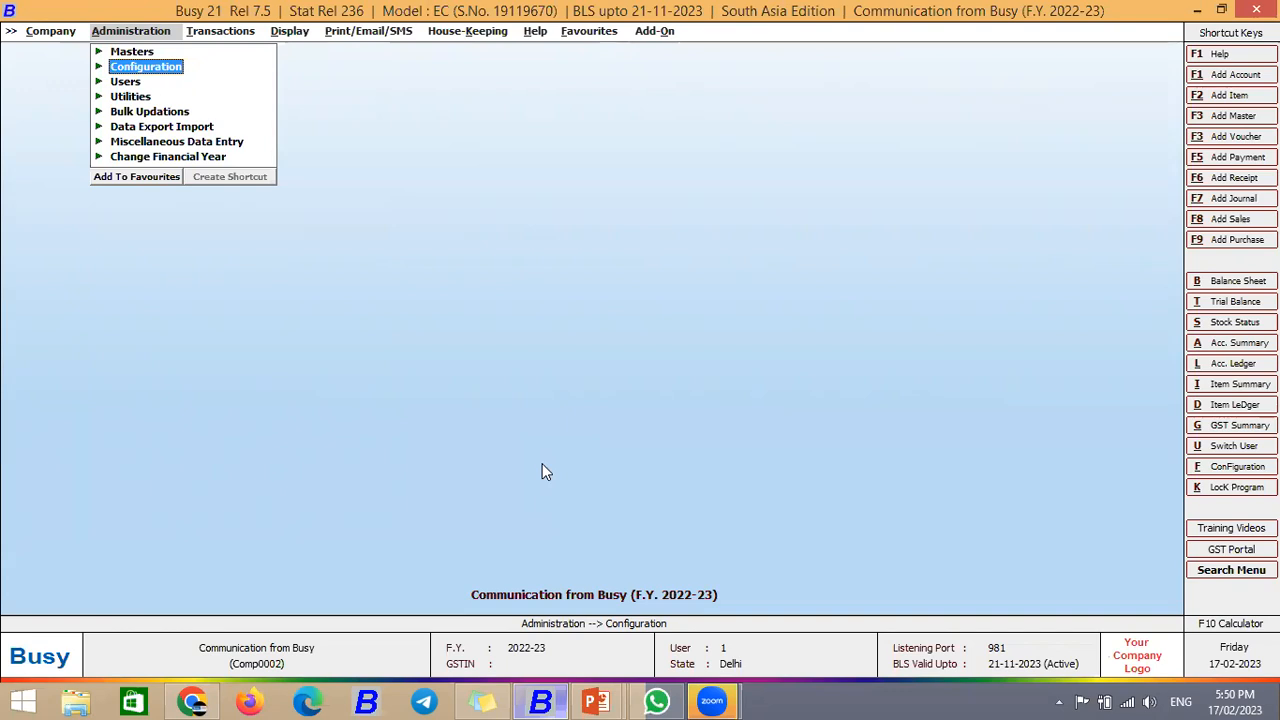
Step: Open Voucher Series Configuration under Configuration
key(Return)
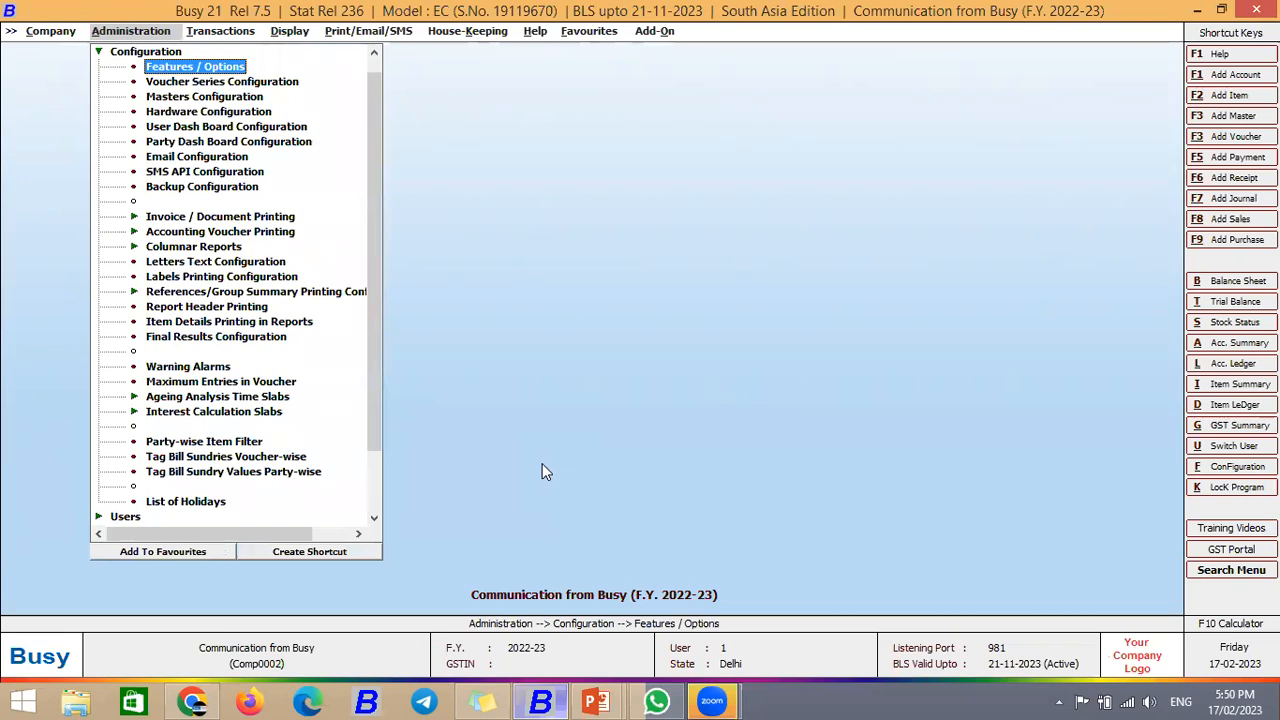
key(Down)
key(Return)
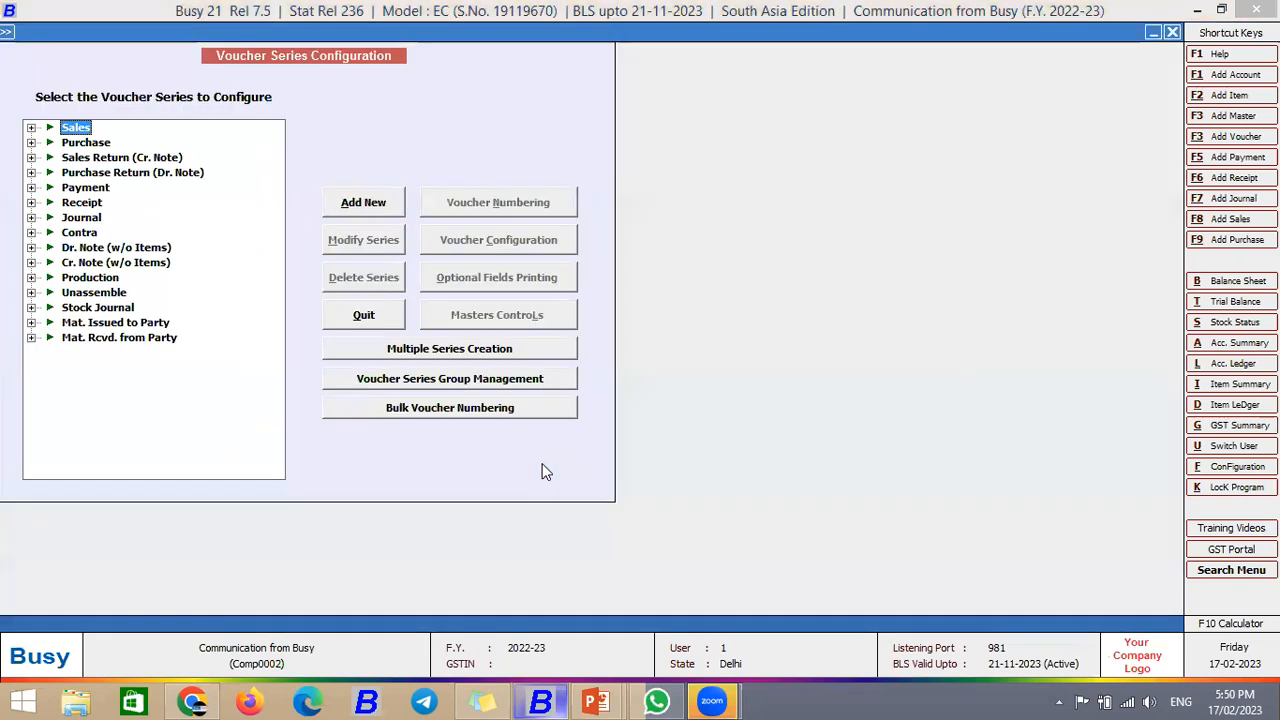
Step: Open the Sales Main series voucher configuration and search its settings for 'send'
key(Return)
click(560, 248)
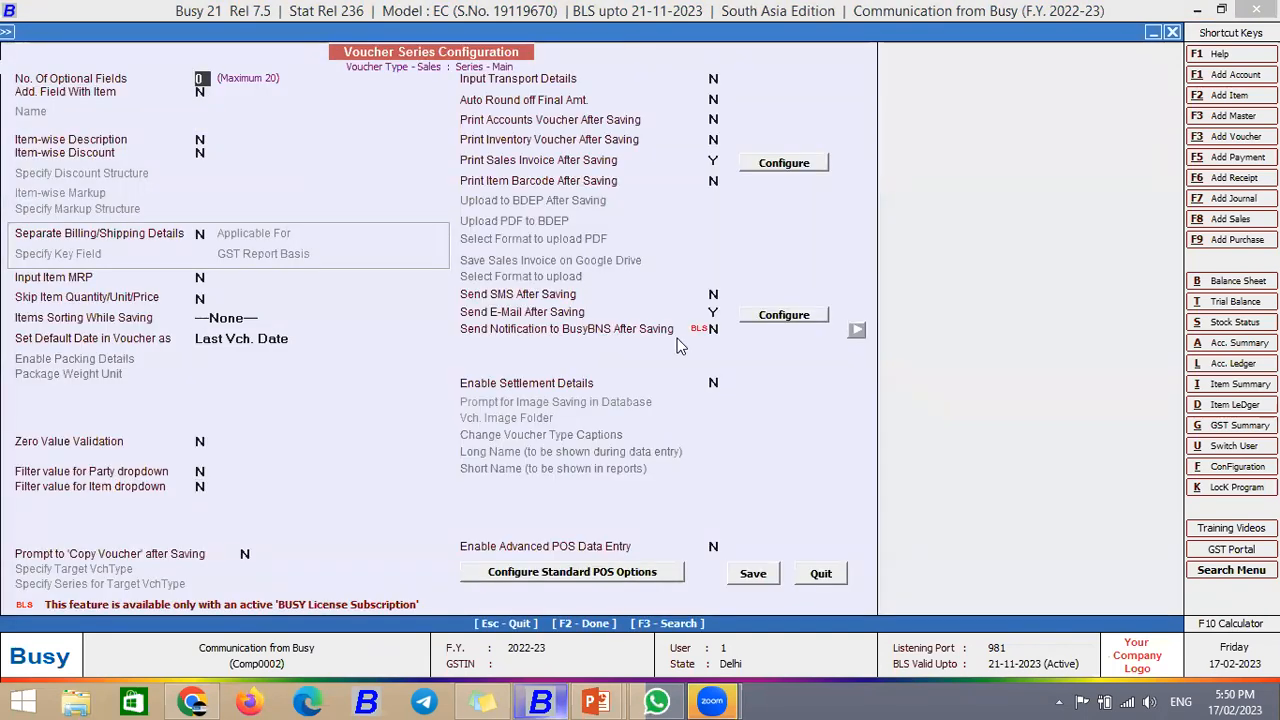
key(F3)
text(send)
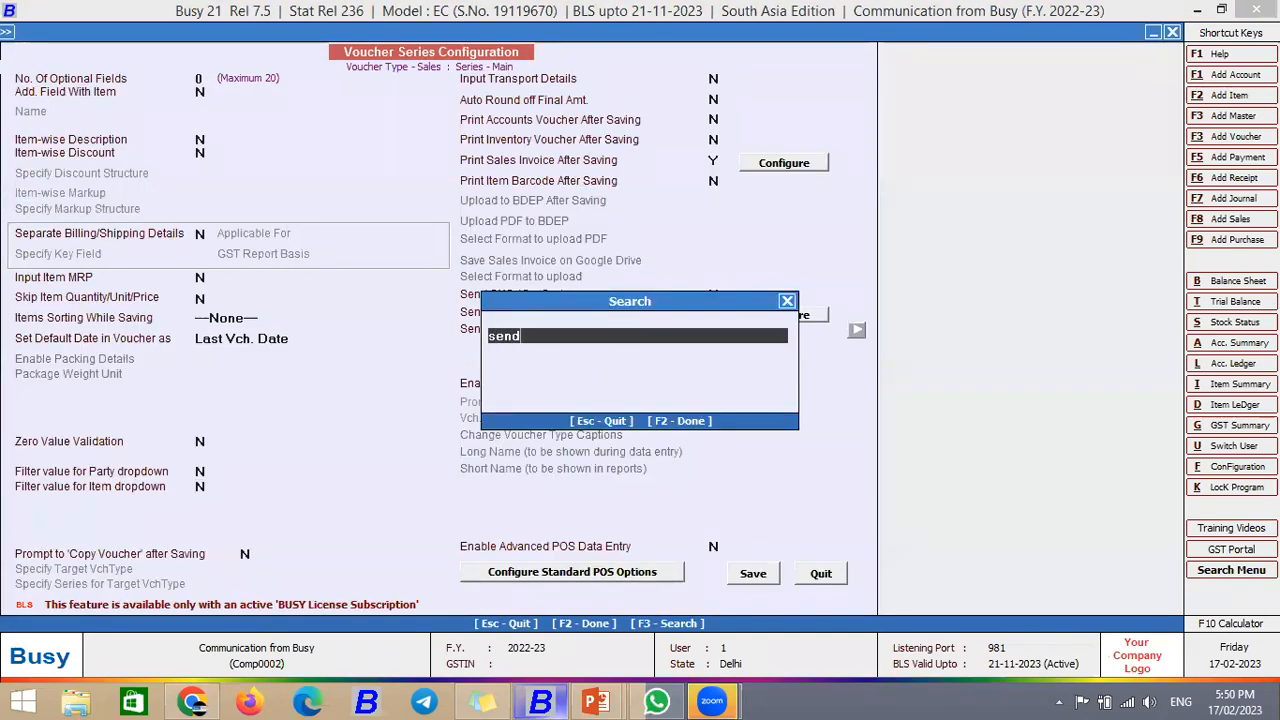
key(Return)
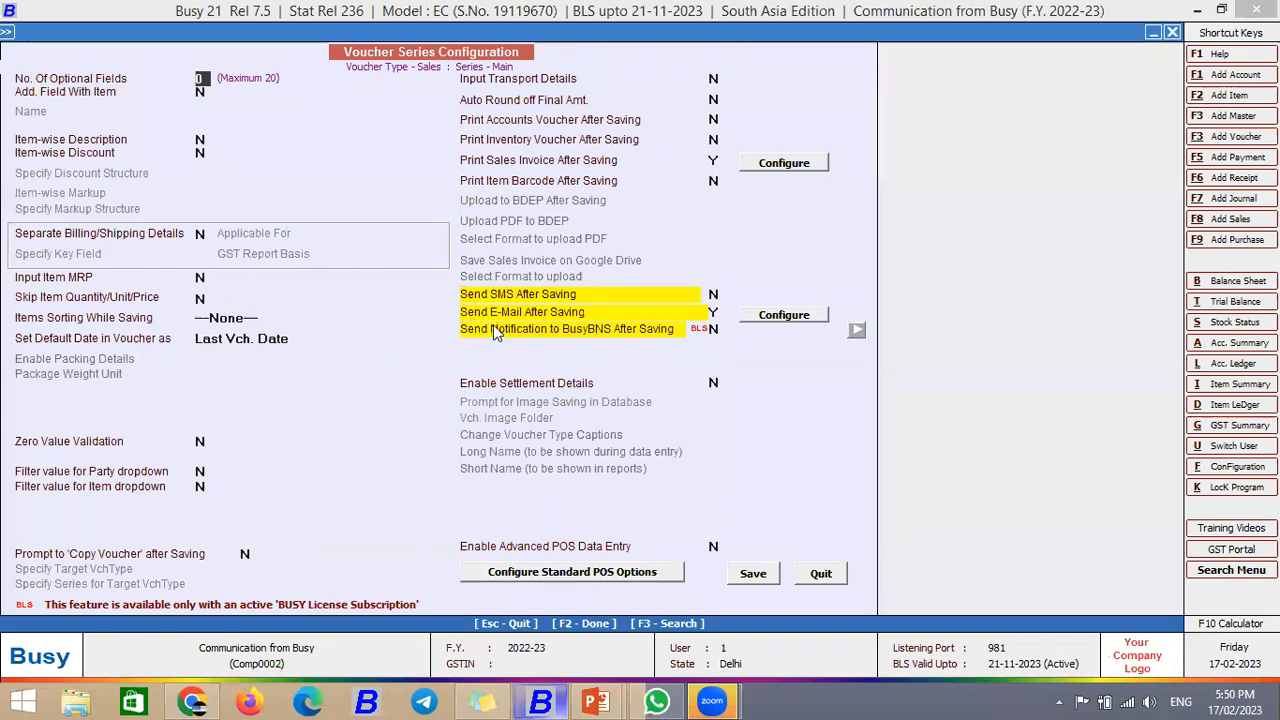
Step: Set Send SMS After Saving to Y and bring up its SMS details
click(716, 297)
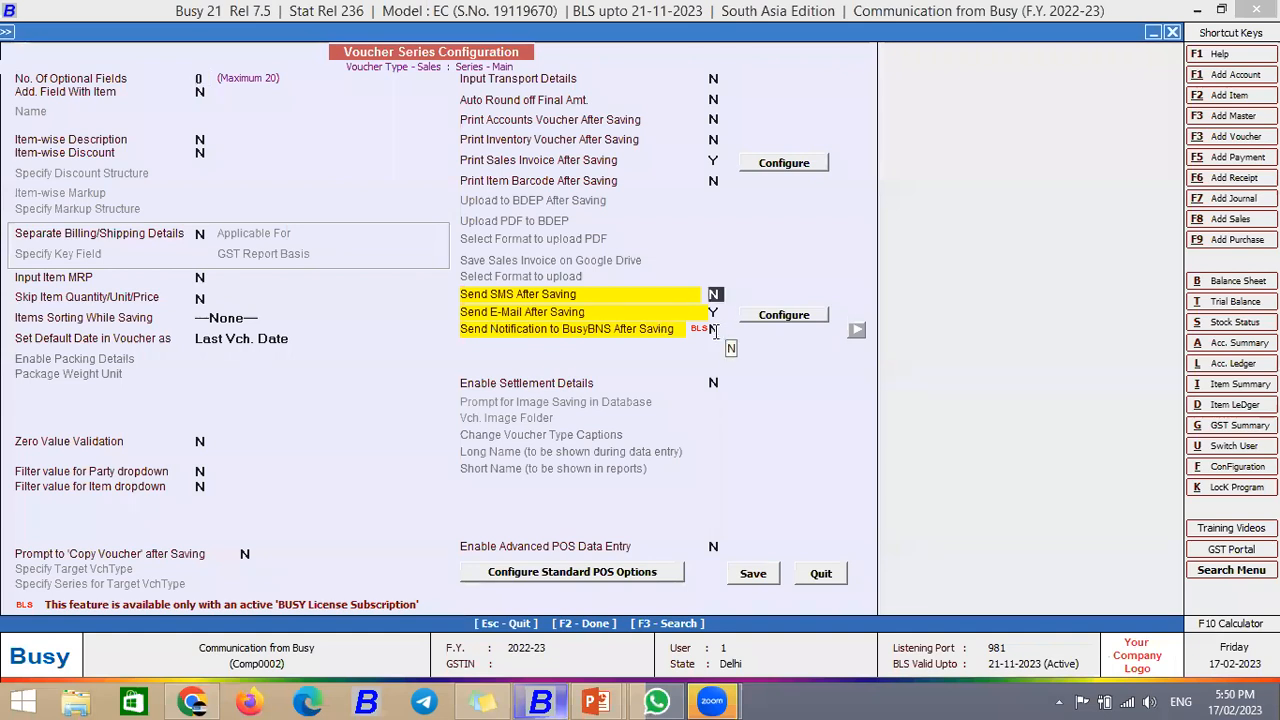
text(Y)
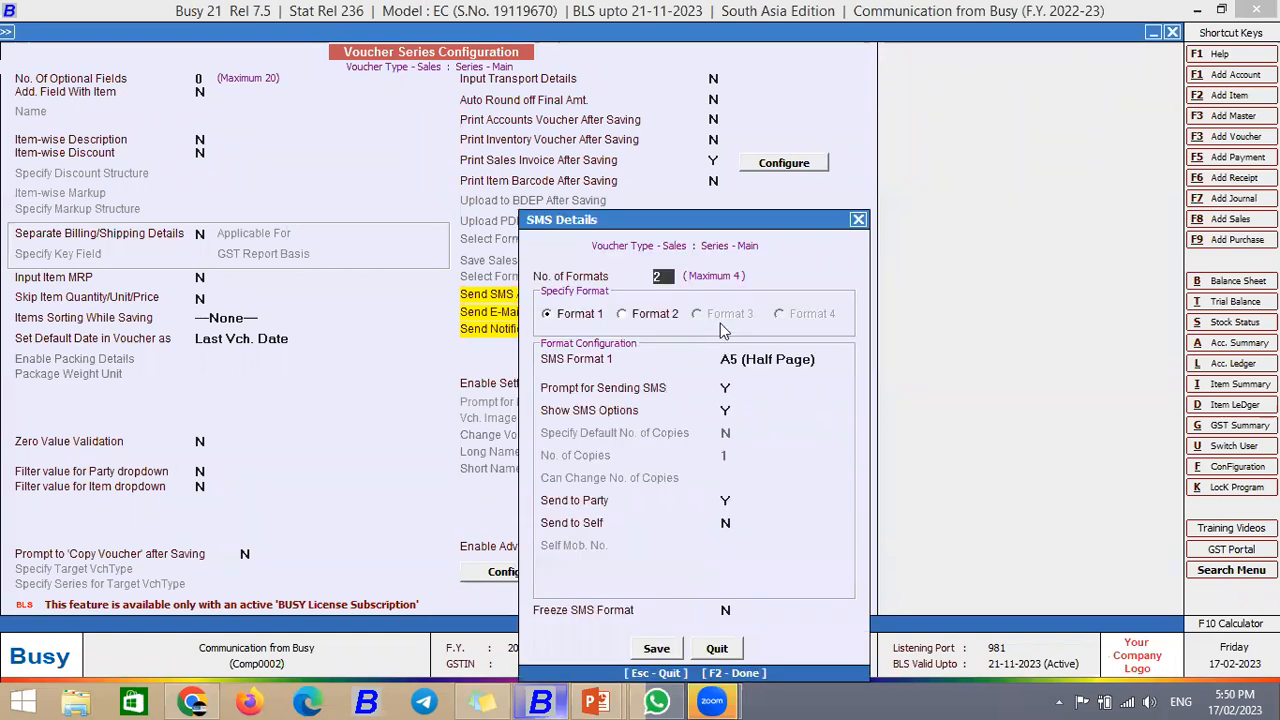
key(F2)
click(716, 329)
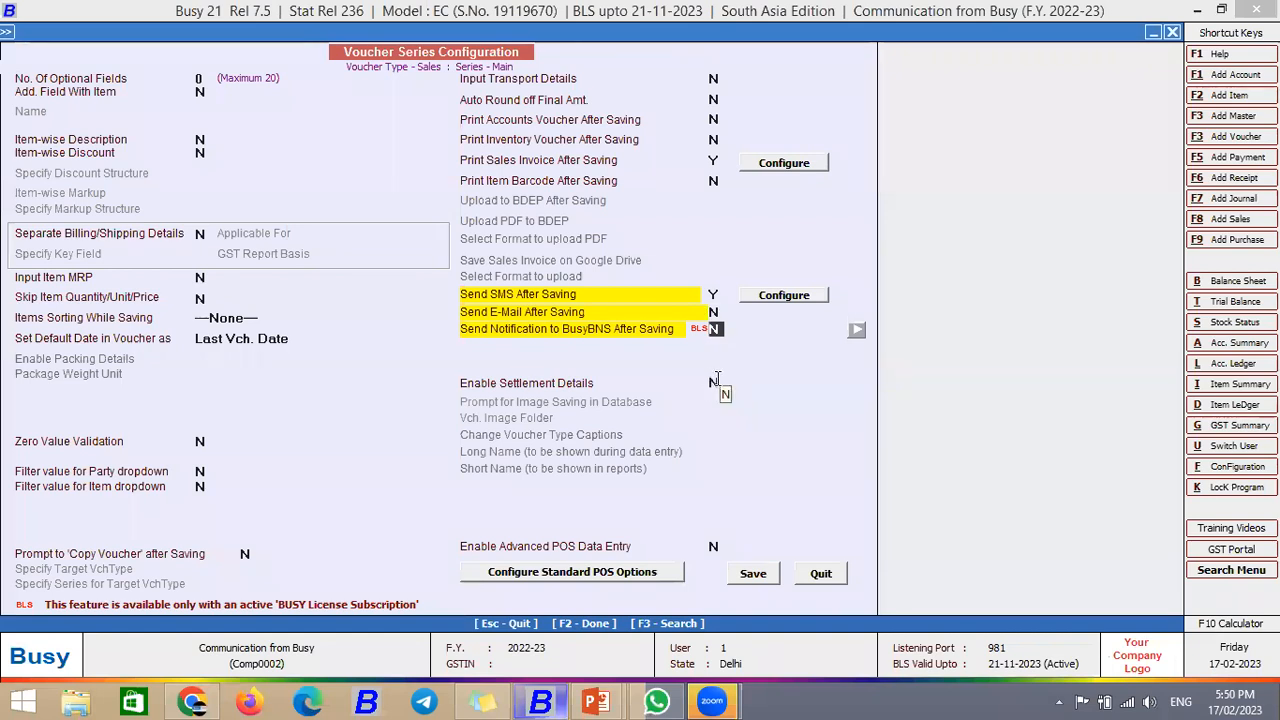
click(714, 294)
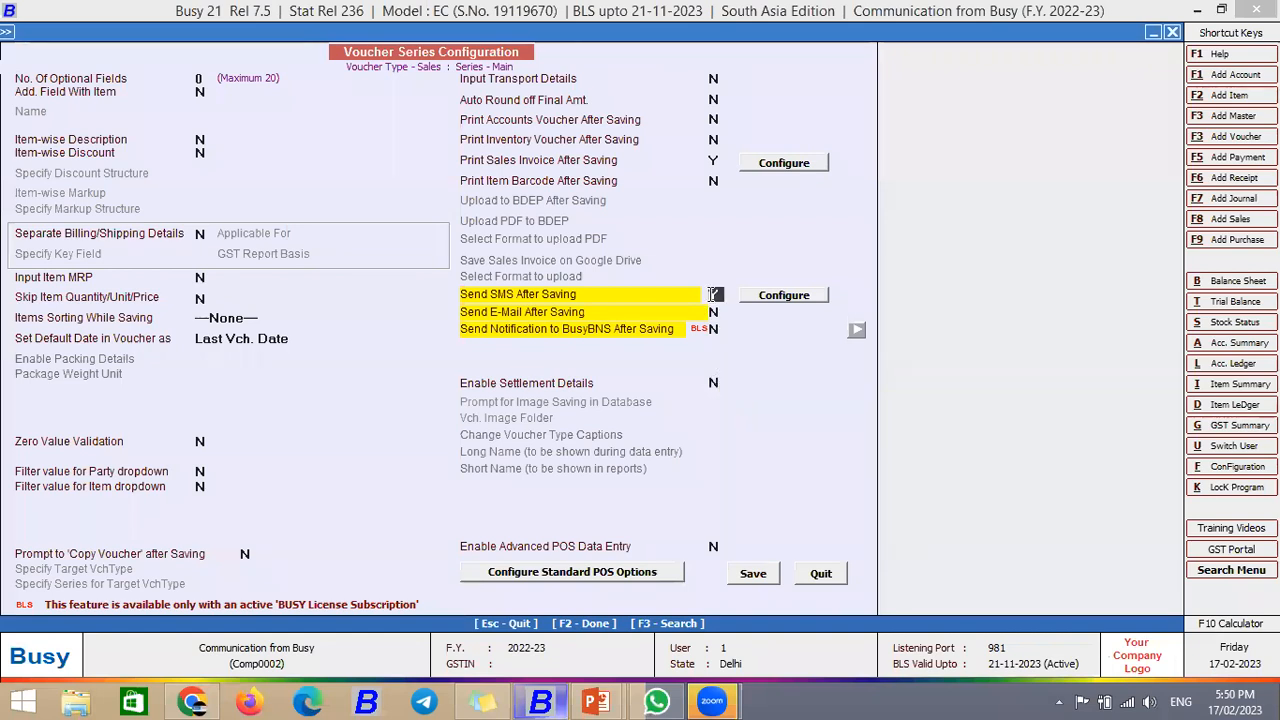
click(770, 298)
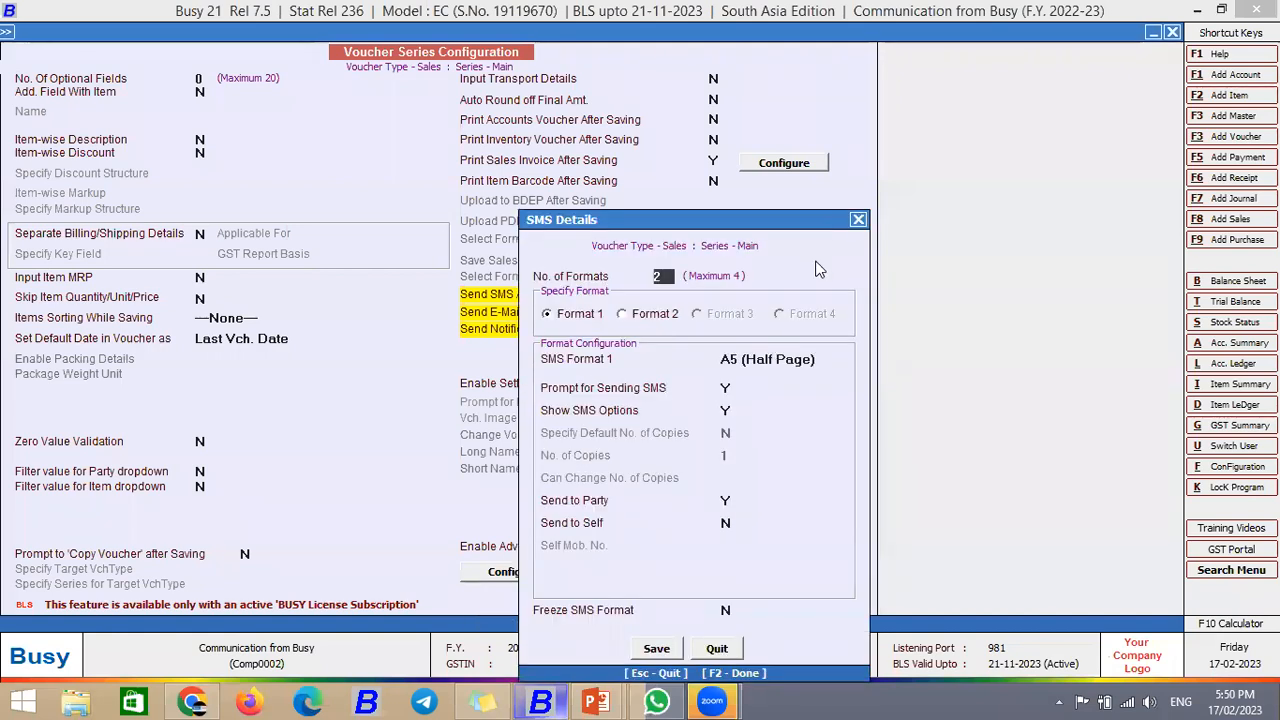
click(858, 220)
Step: Set No. of Formats to 2 and choose STANDARD as SMS Format 1
key(Return)
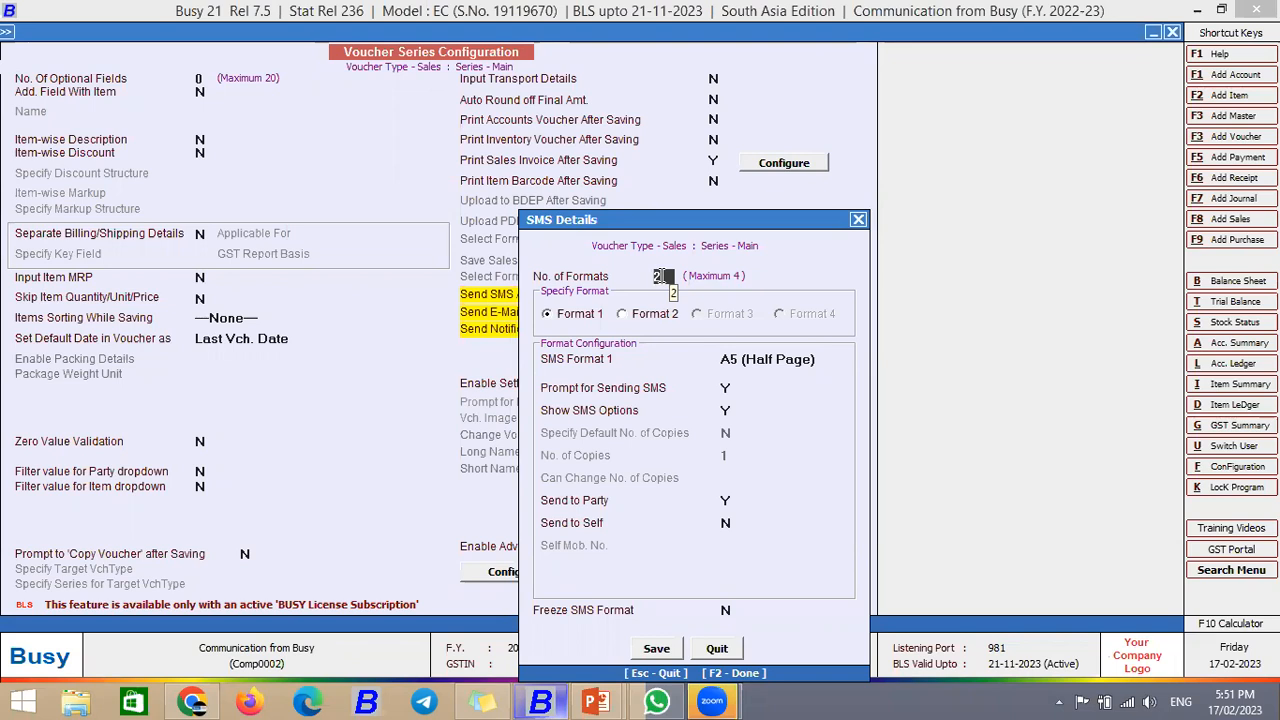
click(660, 277)
key(BackSpace)
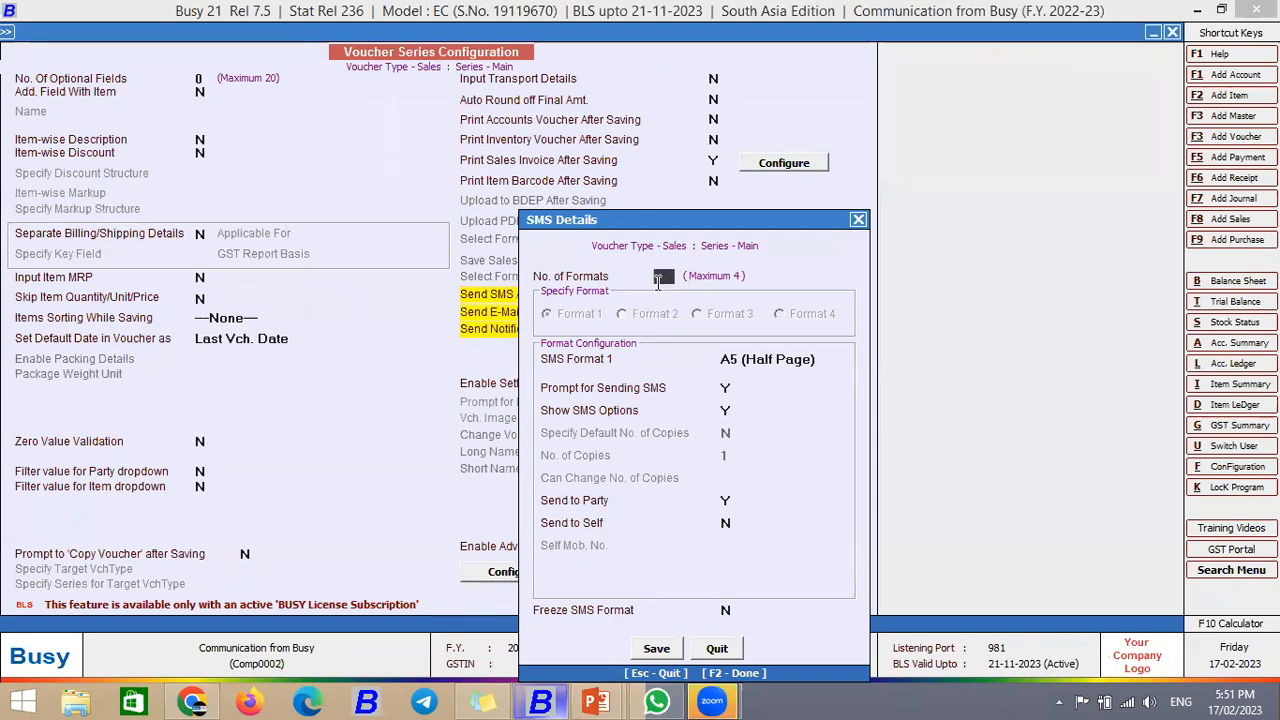
text(4)
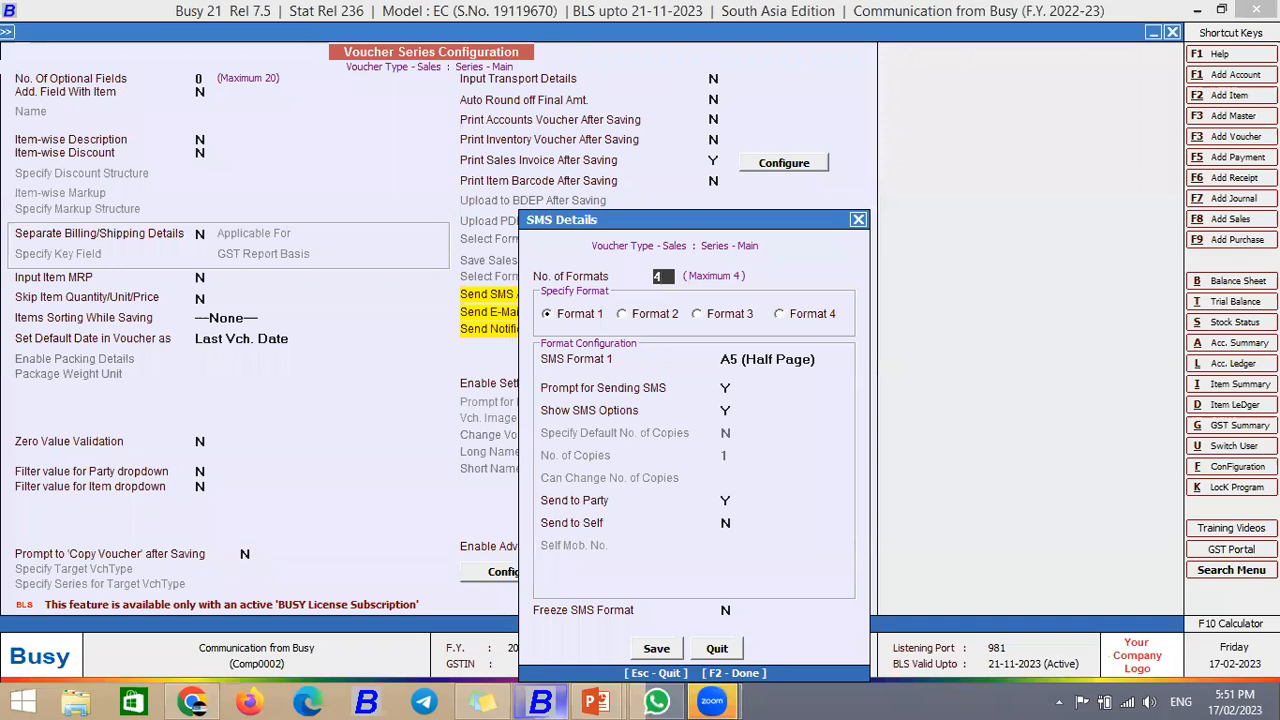
key(BackSpace)
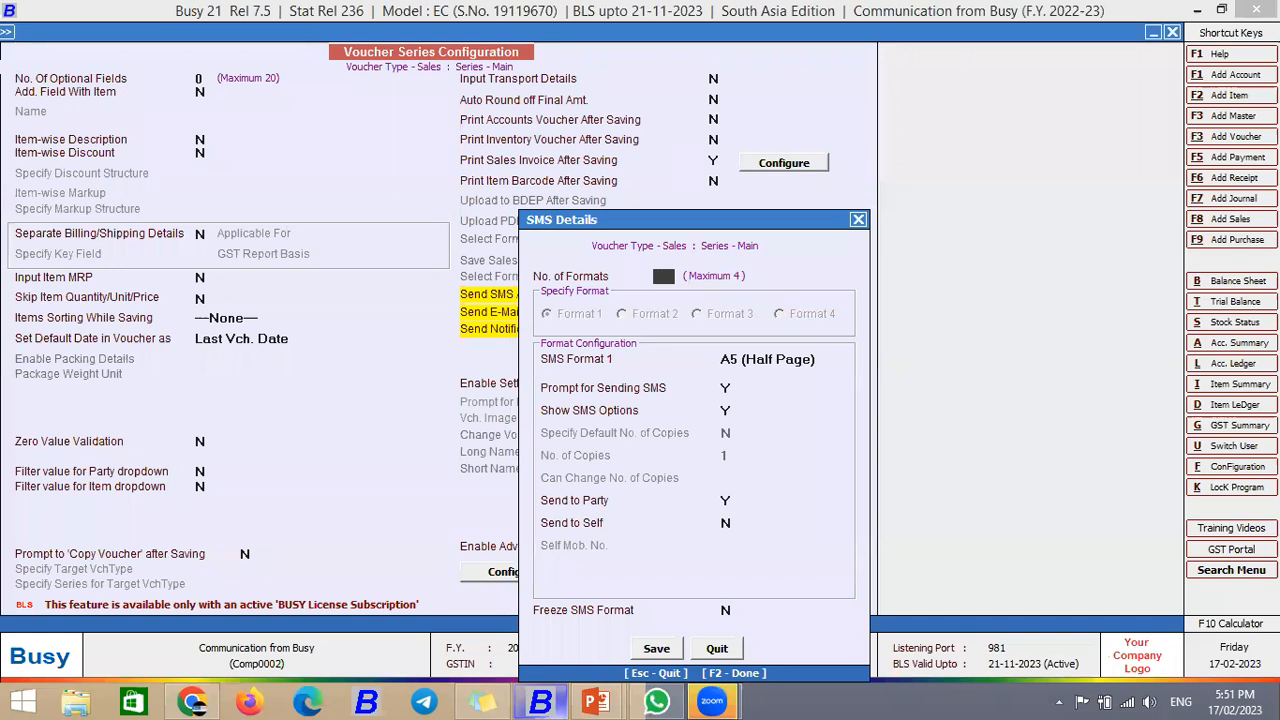
text(1)
key(Return)
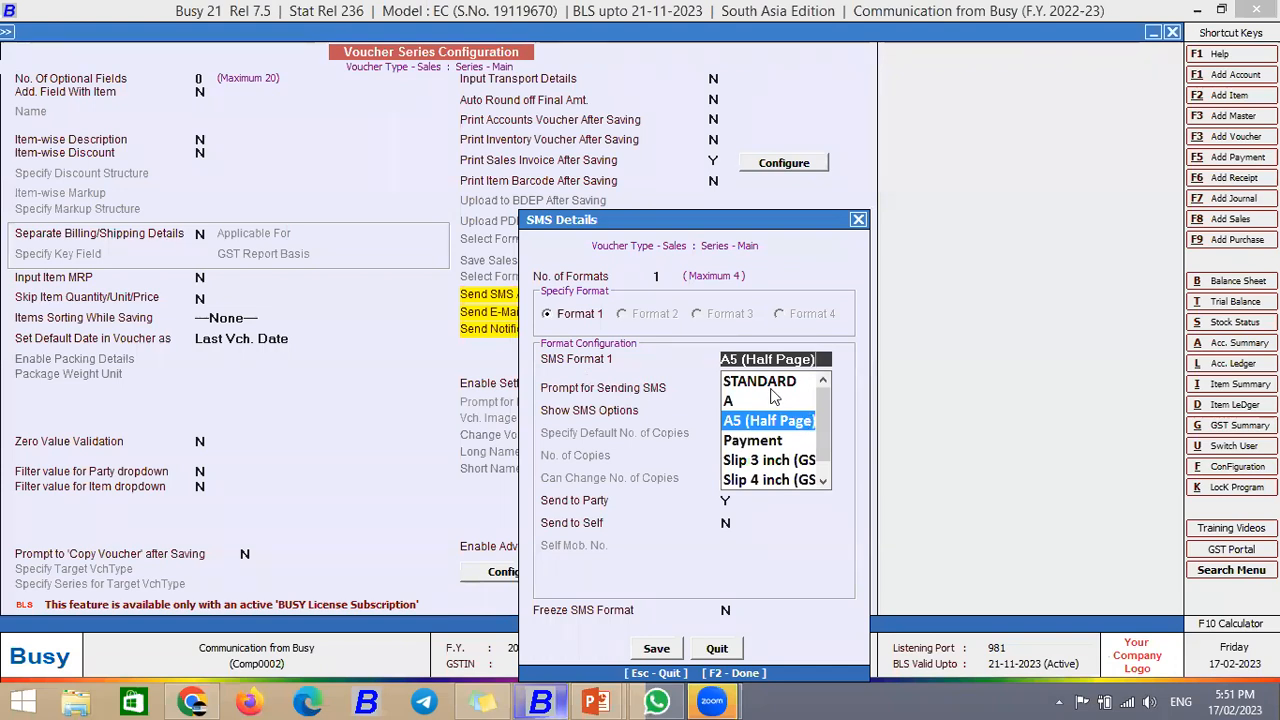
click(771, 388)
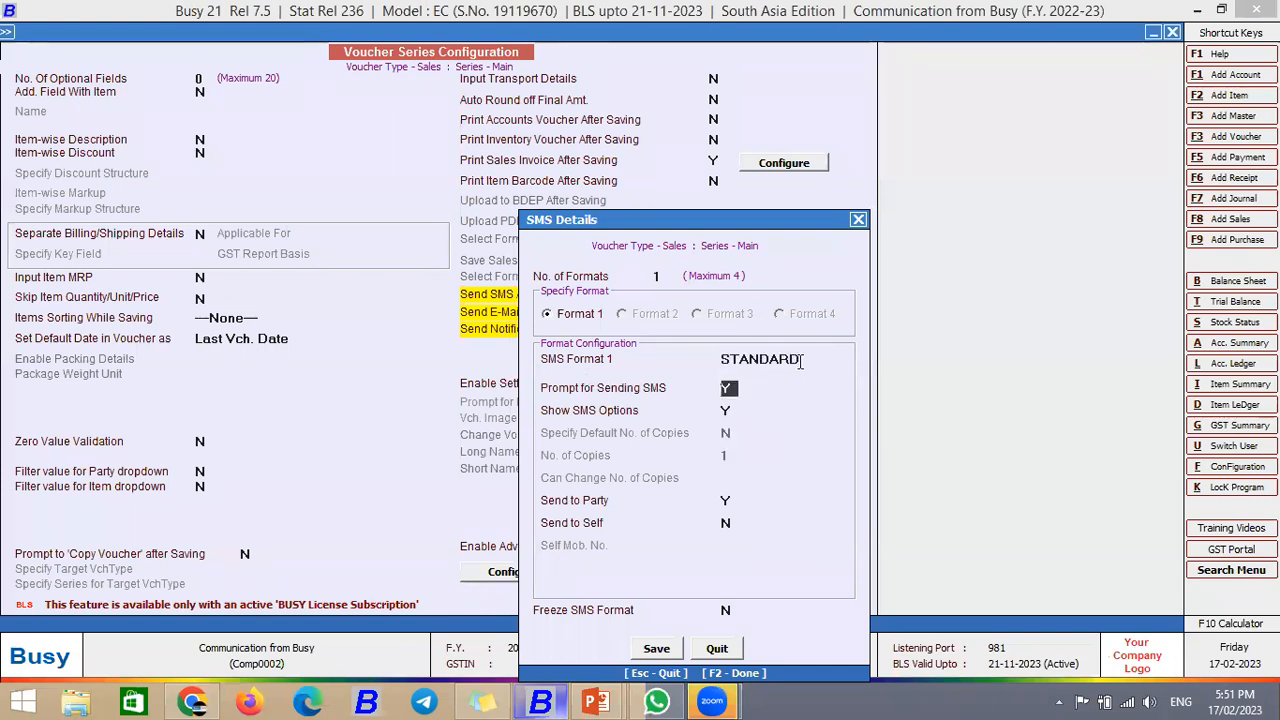
click(800, 359)
click(659, 277)
text(2)
key(Return)
Step: Choose A5 (Half Page) for SMS Format 2
click(663, 315)
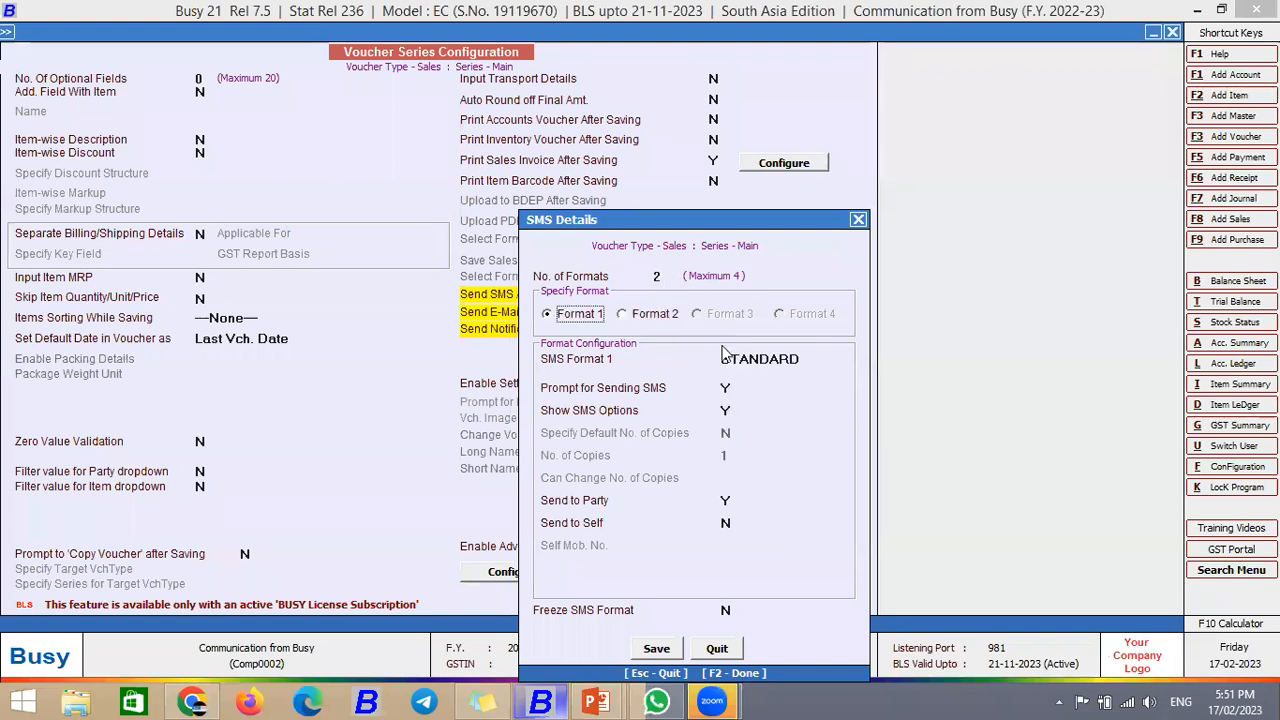
click(727, 357)
click(757, 421)
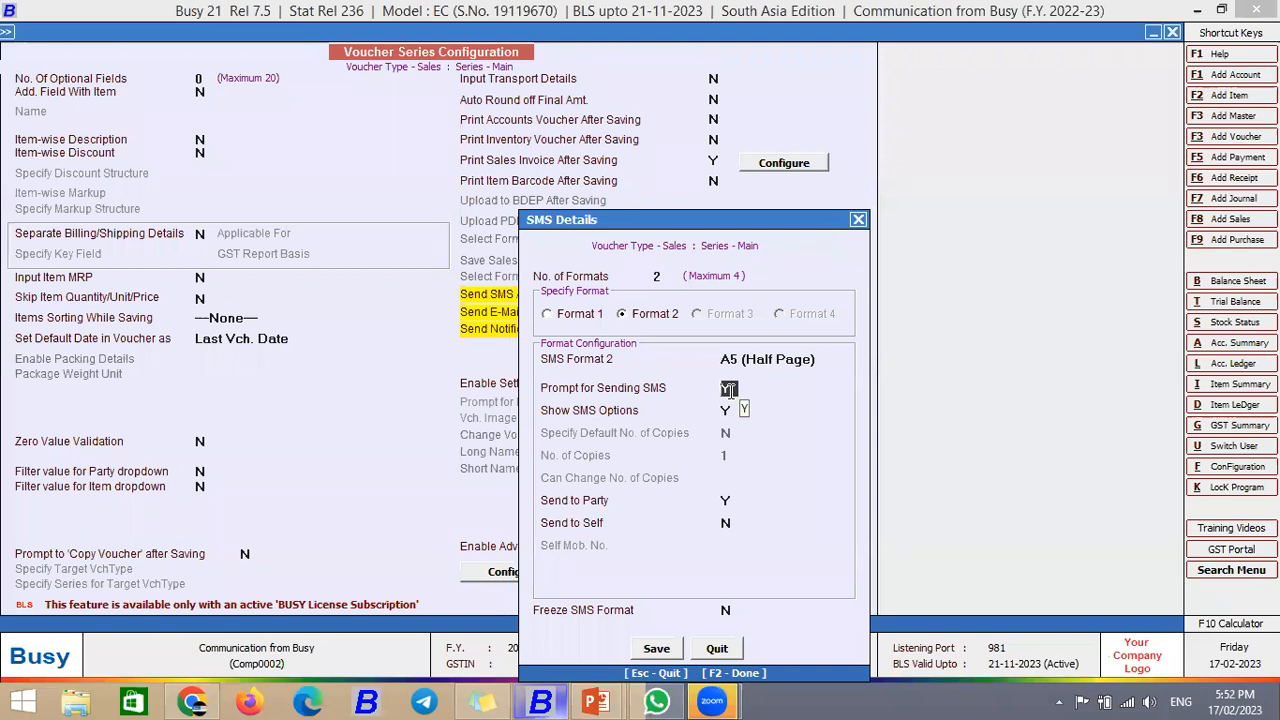
Step: Leave Send to Self at N, close SMS Details and save the Sales series configuration
click(730, 408)
click(727, 500)
click(728, 522)
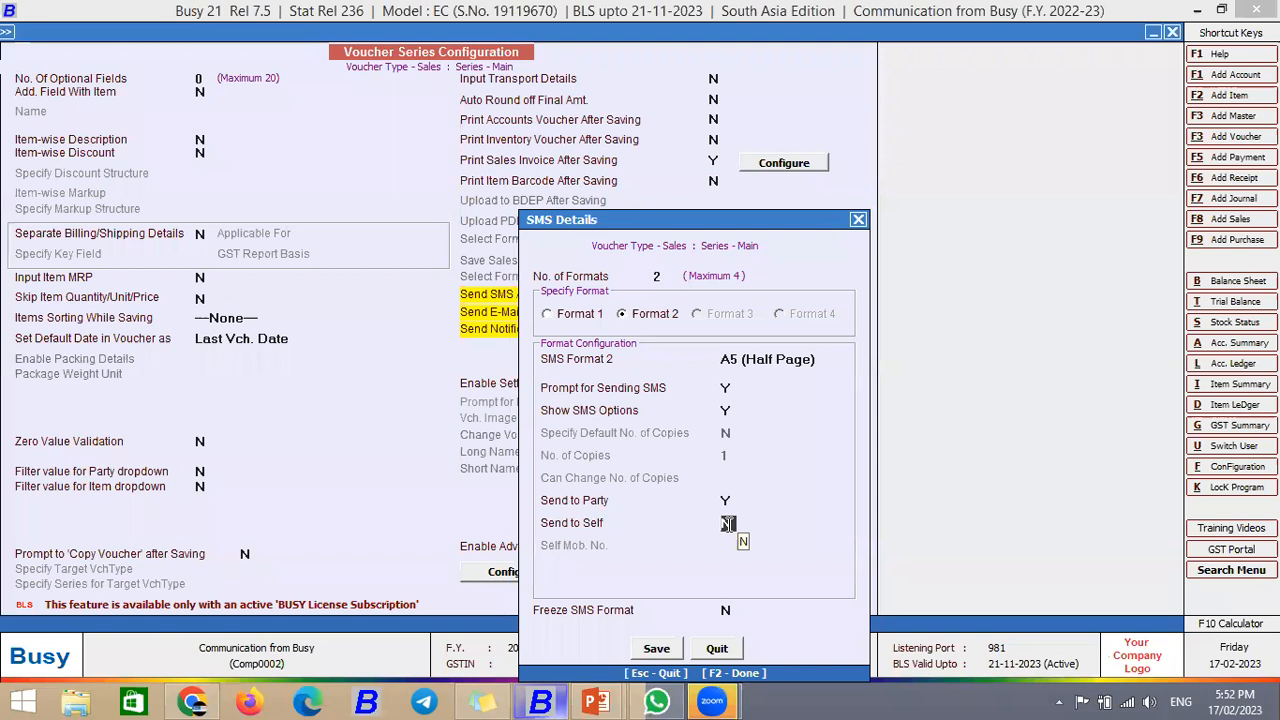
key(y)
key(Return)
text(8)
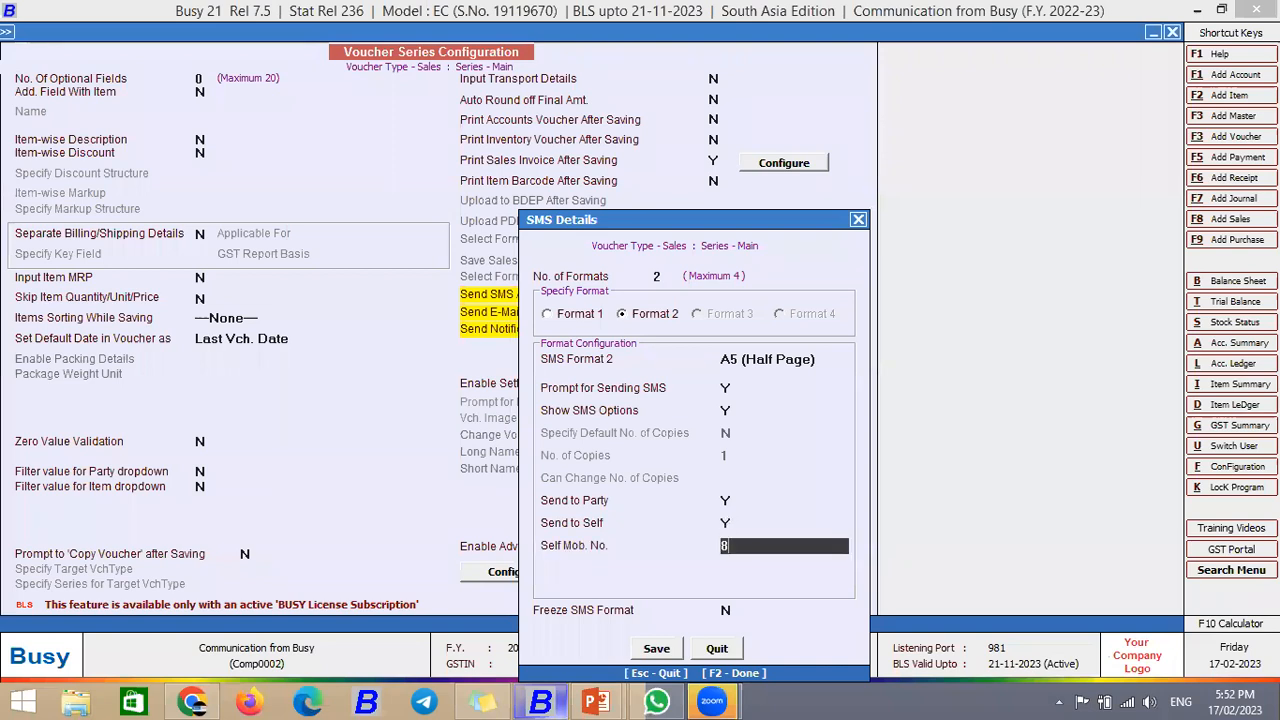
text(90)
key(BackSpace)
key(BackSpace)
key(BackSpace)
click(725, 522)
key(n)
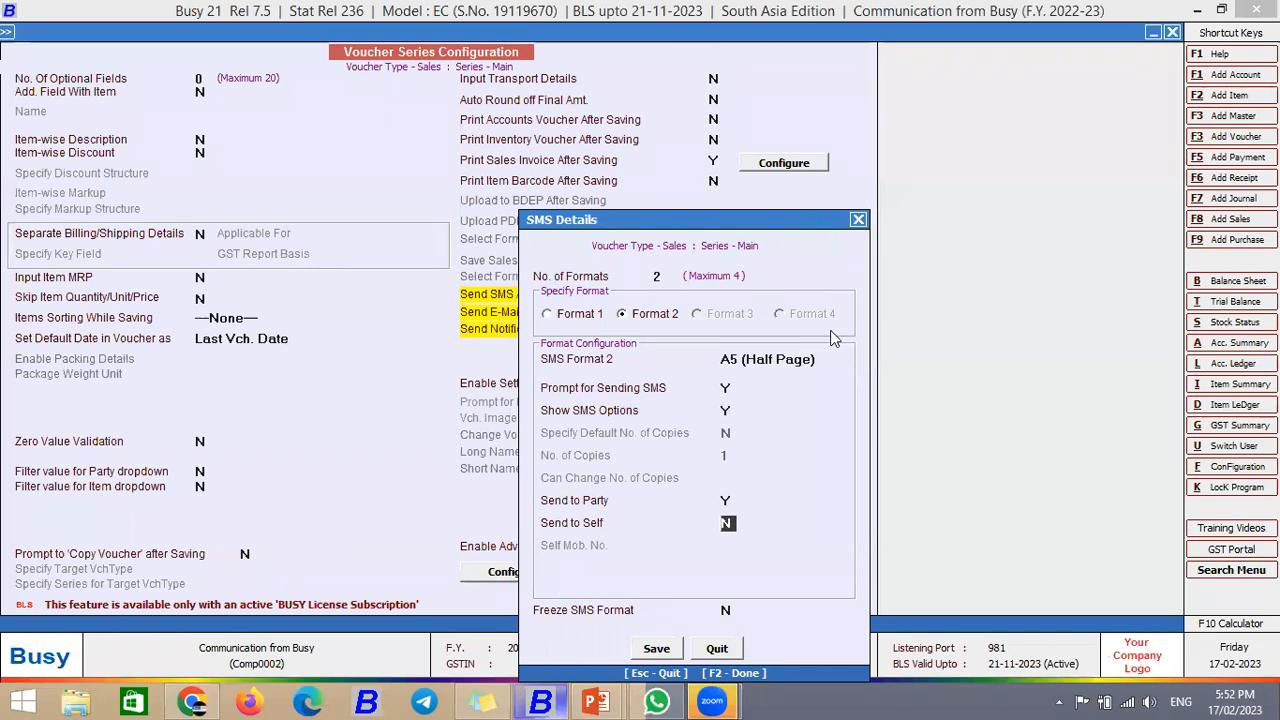
key(Escape)
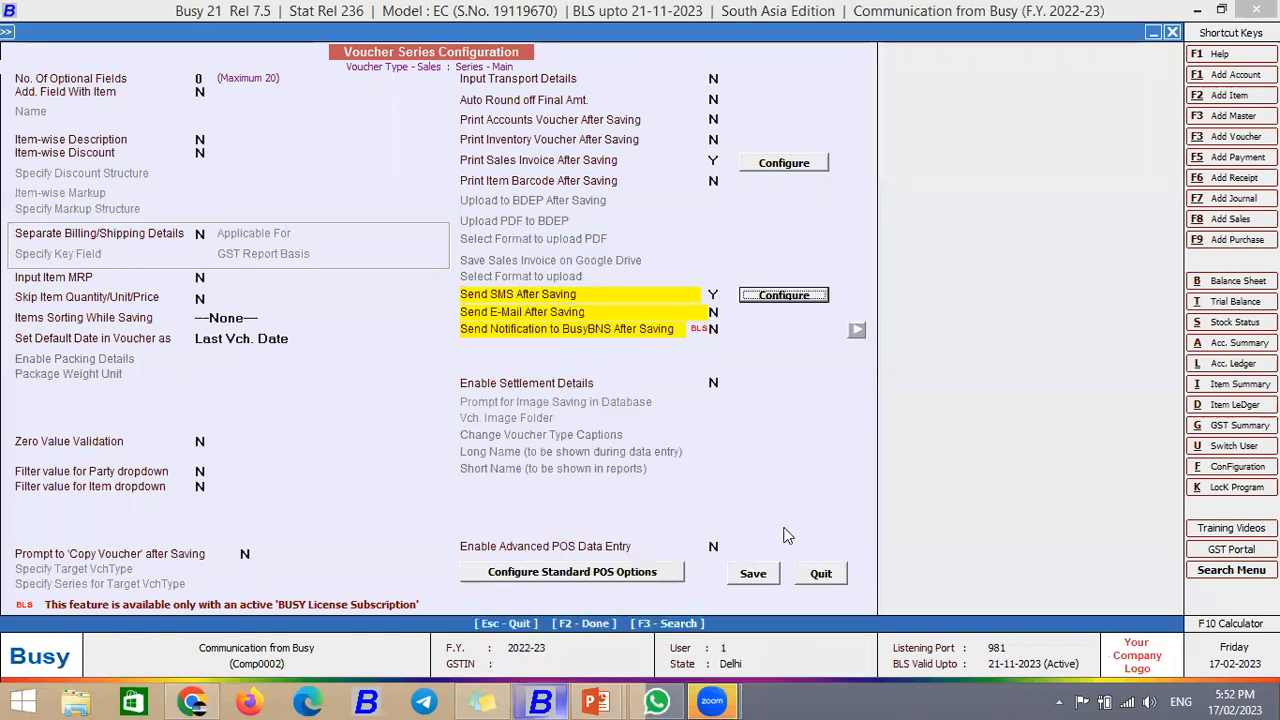
key(Escape)
Step: Confirm the save, start a new sales voucher, and open Arvind Traders' account master for editing
click(688, 388)
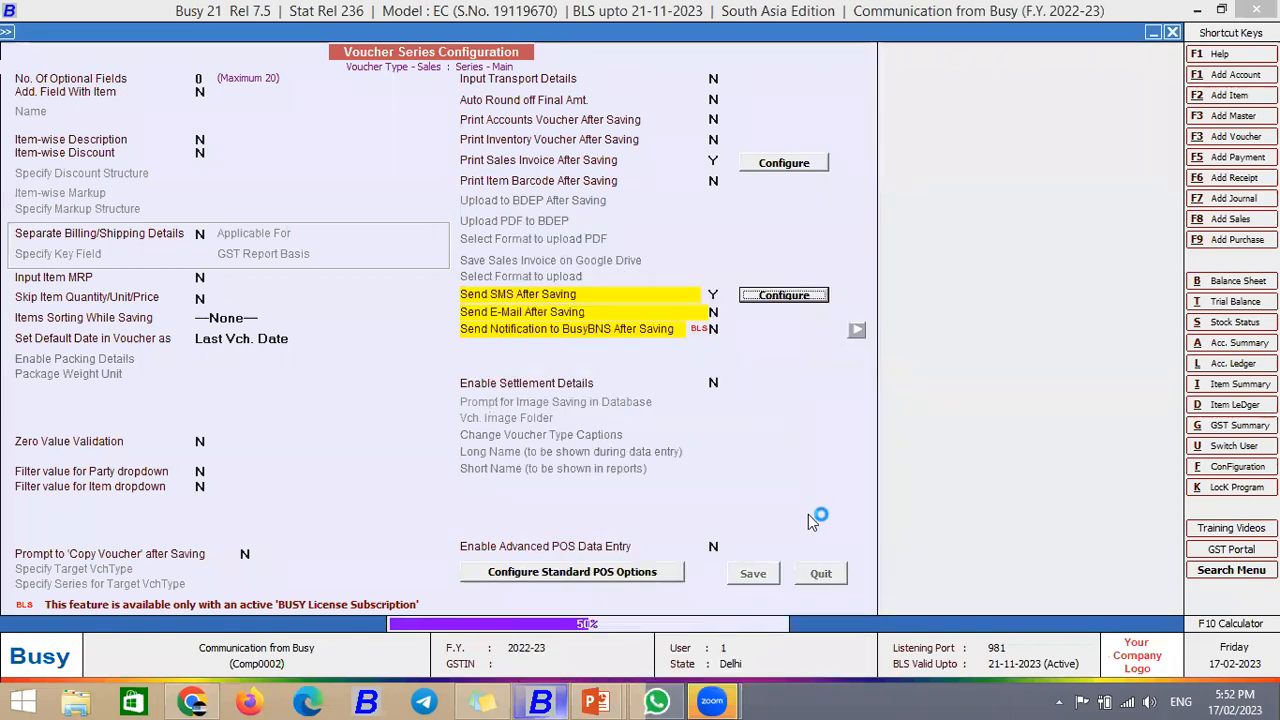
key(Escape)
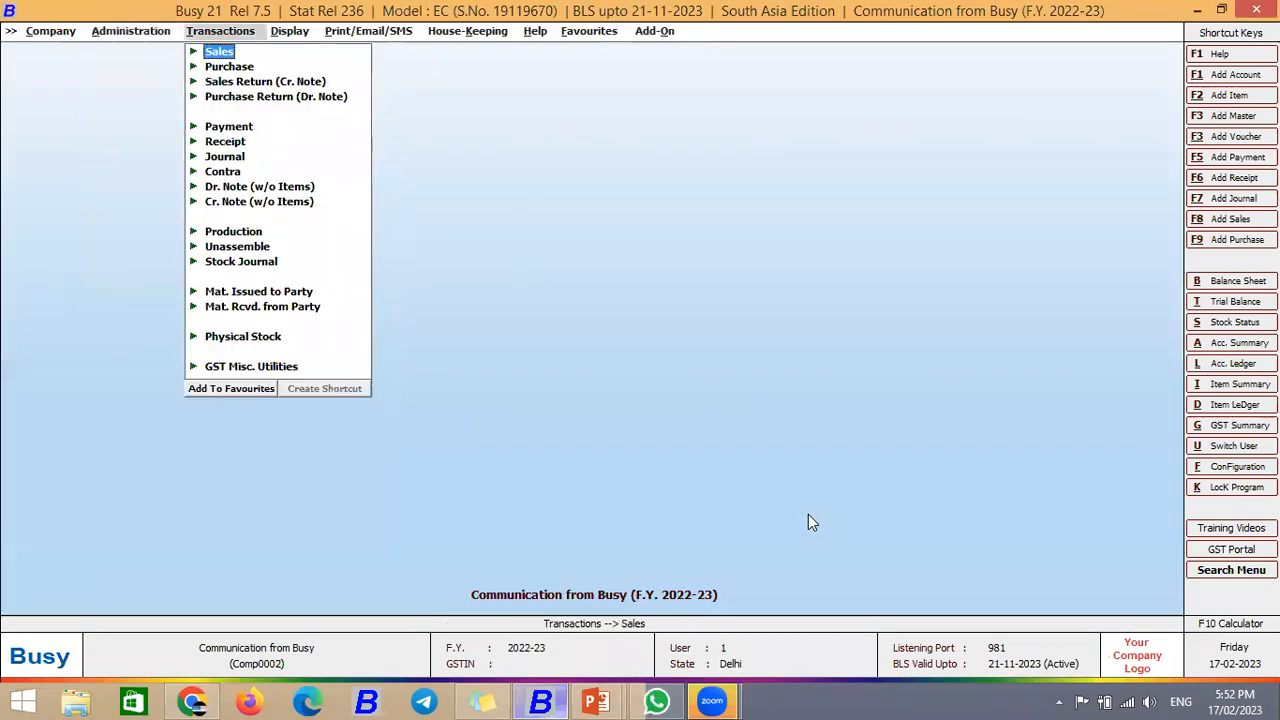
key(Return)
key(Down)
key(Up)
key(Return)
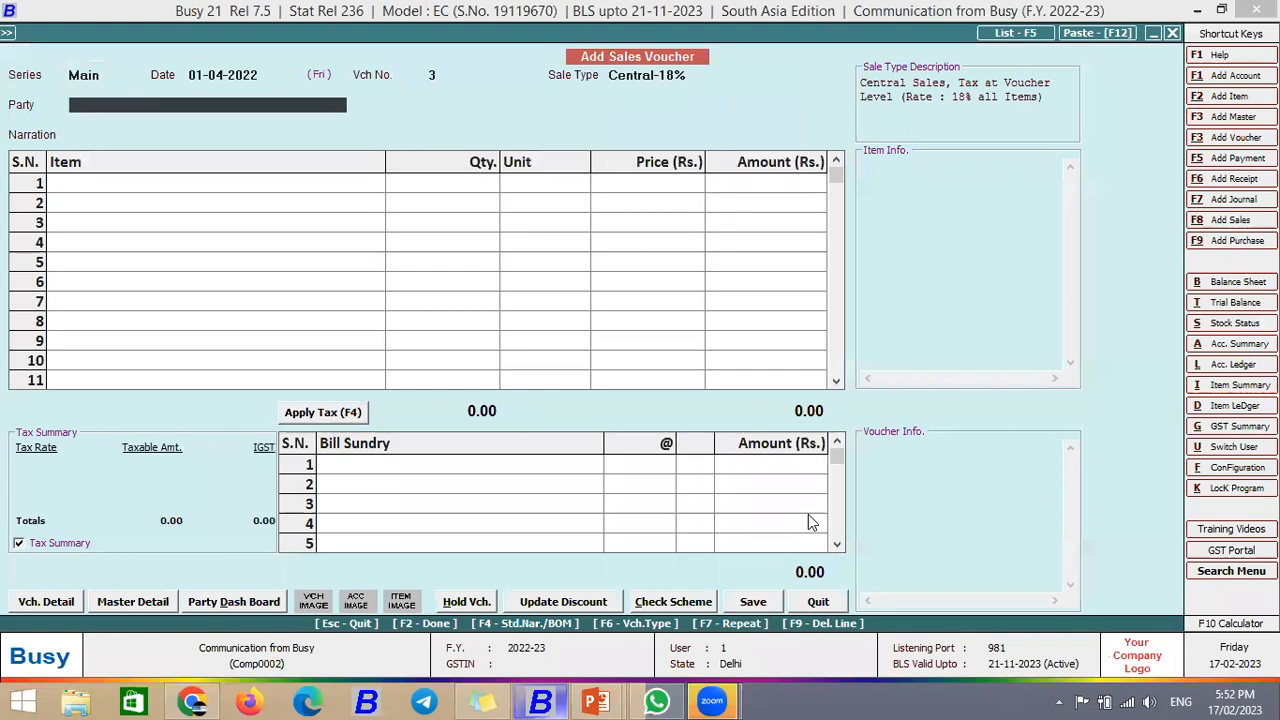
key(Return)
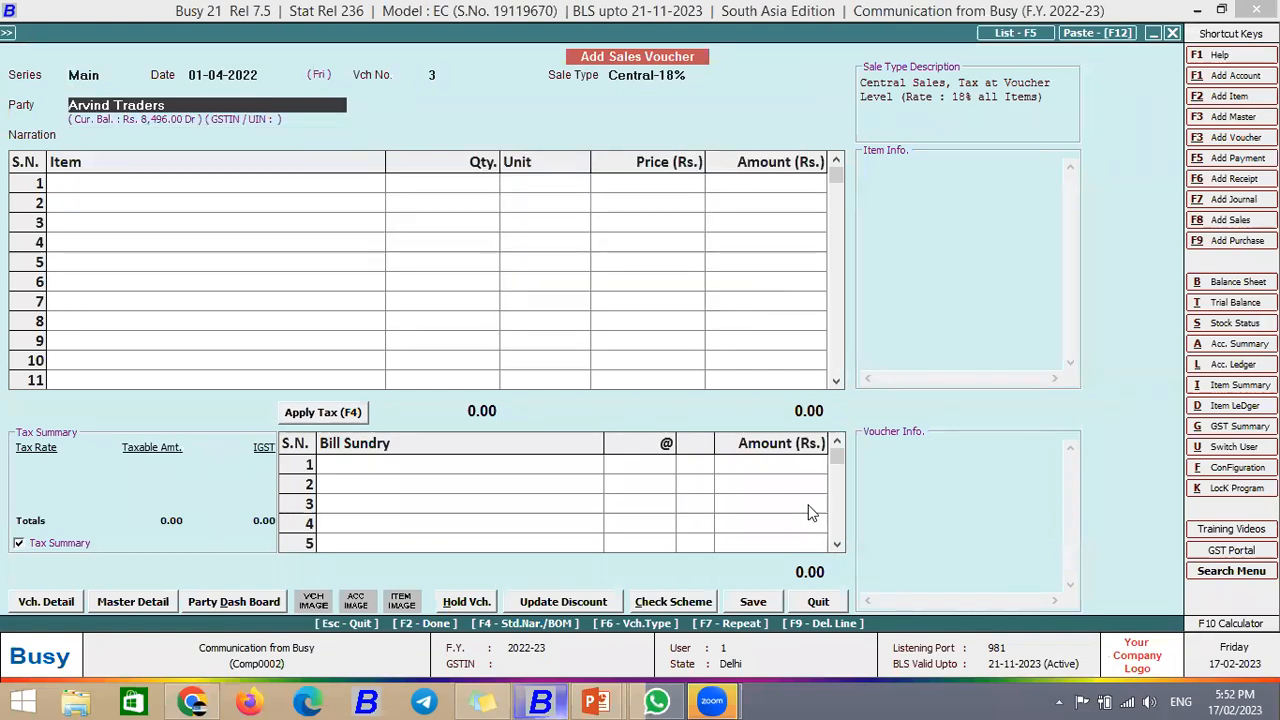
key(ctrl+Return)
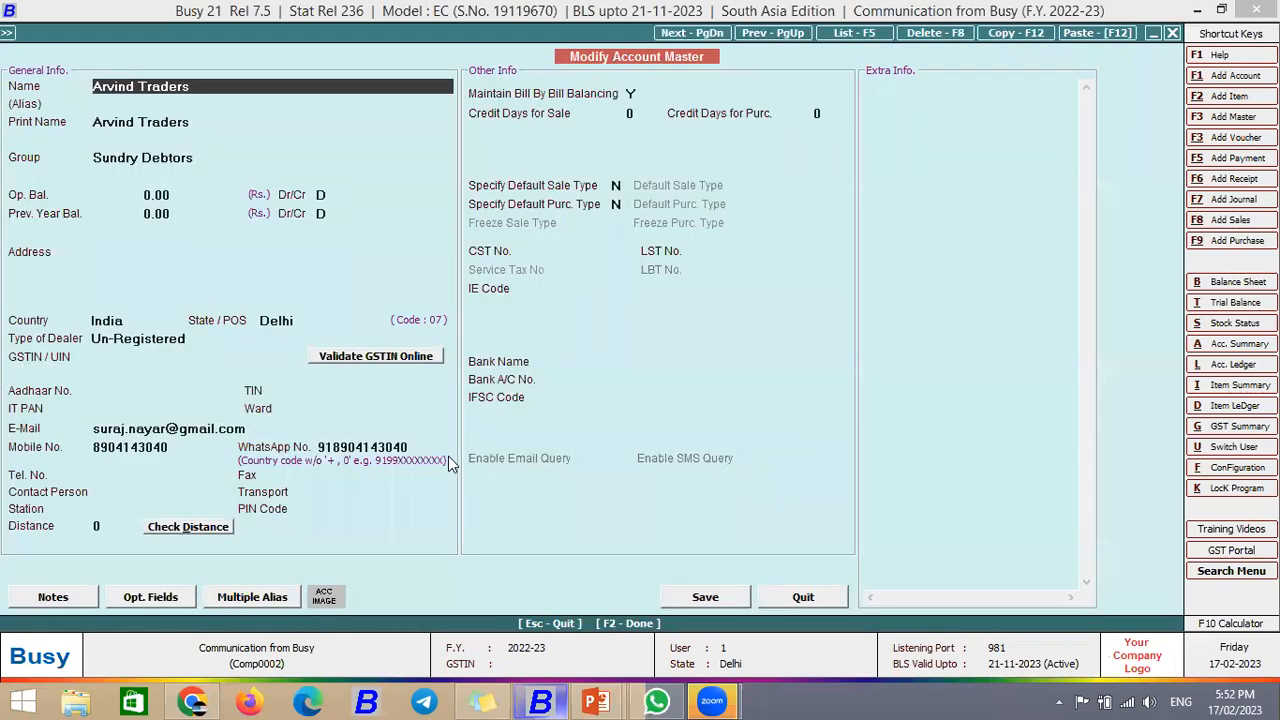
Step: Replace Arvind Traders' WhatsApp No. with the pasted number and save the account master
click(130, 447)
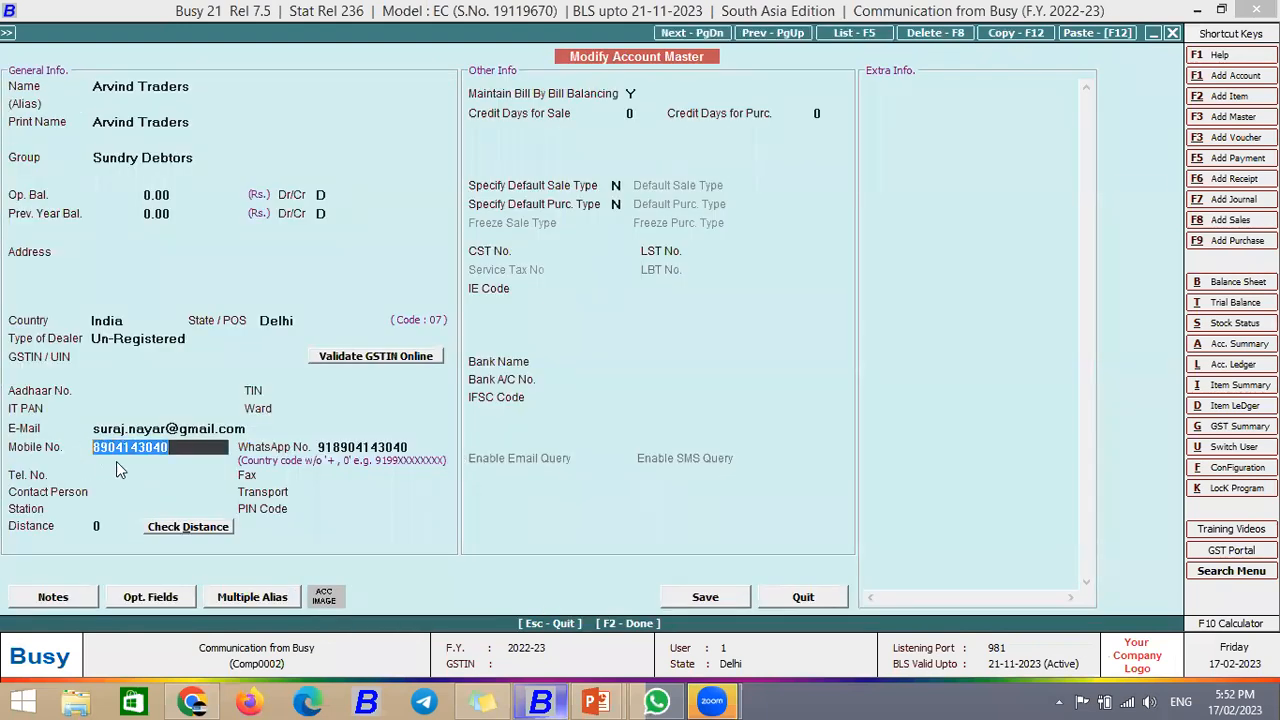
click(326, 447)
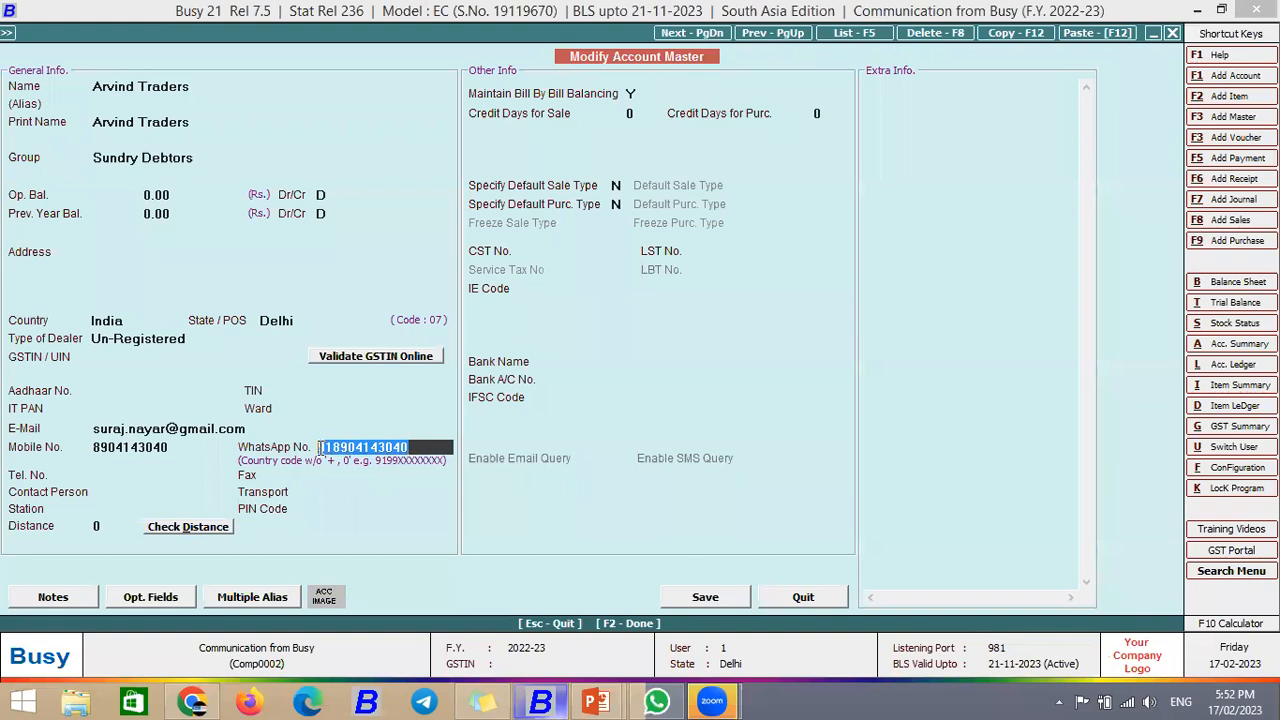
key(BackSpace)
click(138, 448)
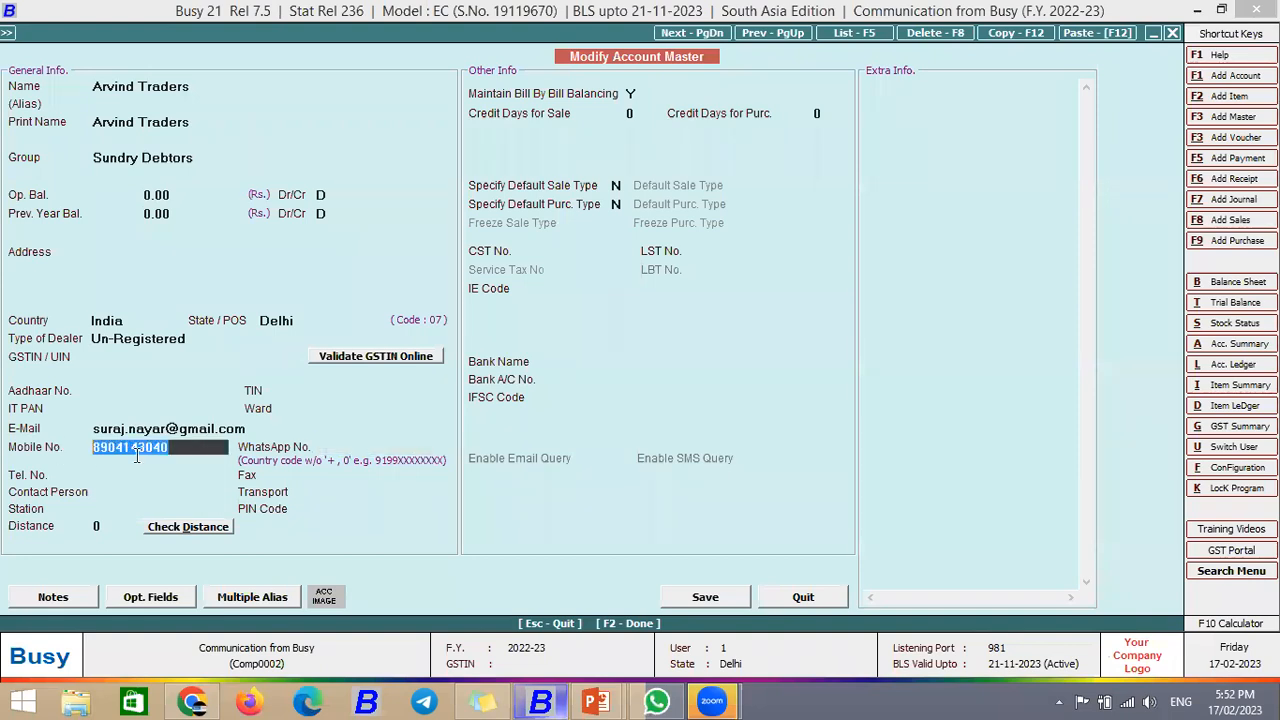
click(357, 448)
key(ctrl+c)
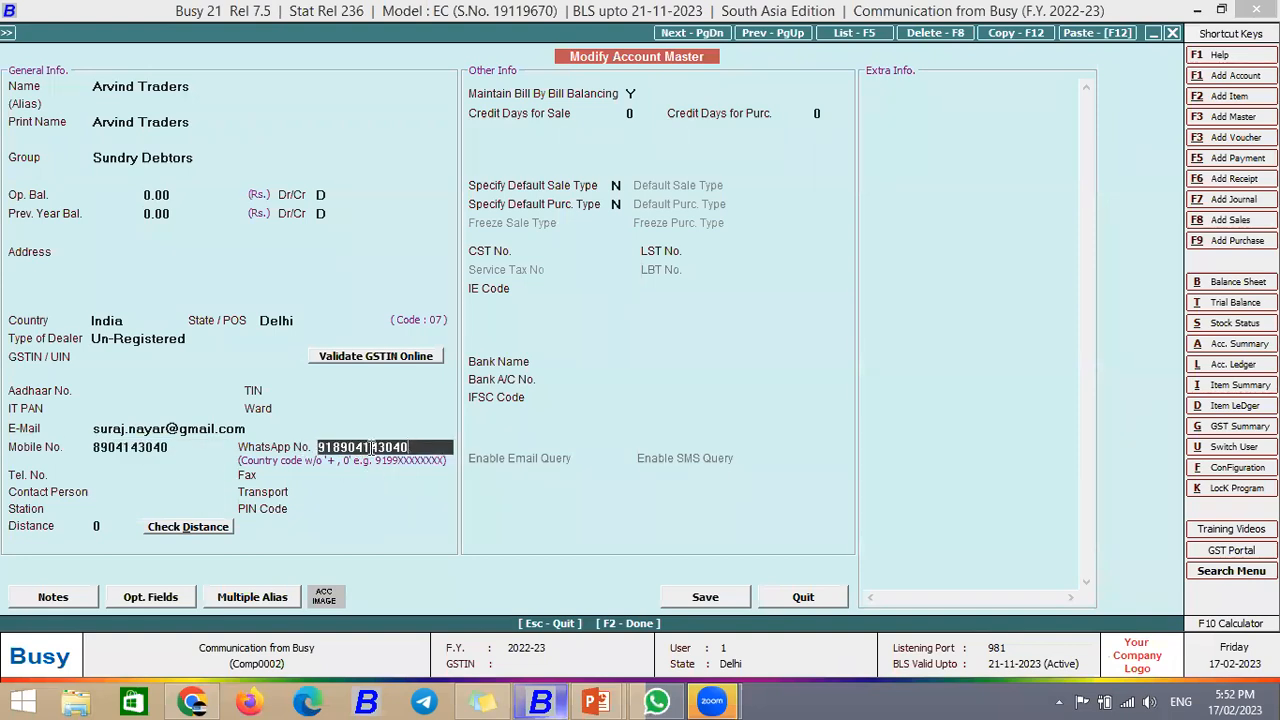
key(BackSpace)
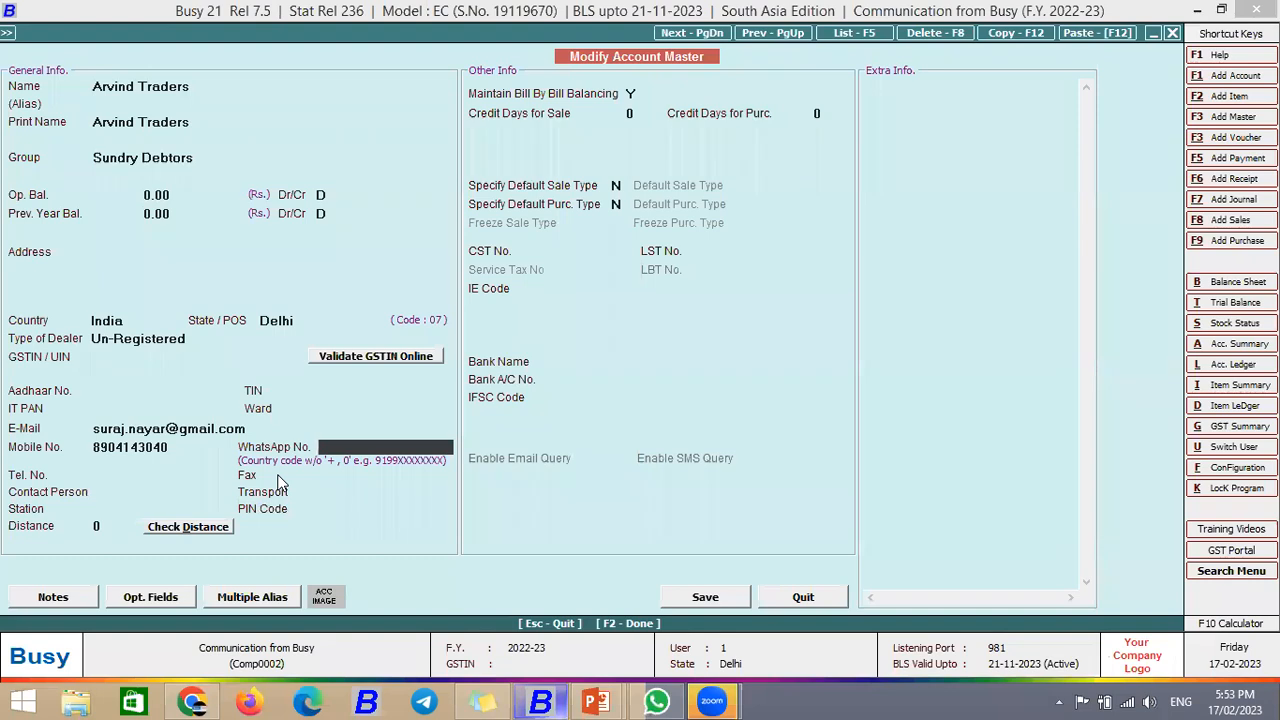
key(ctrl+v)
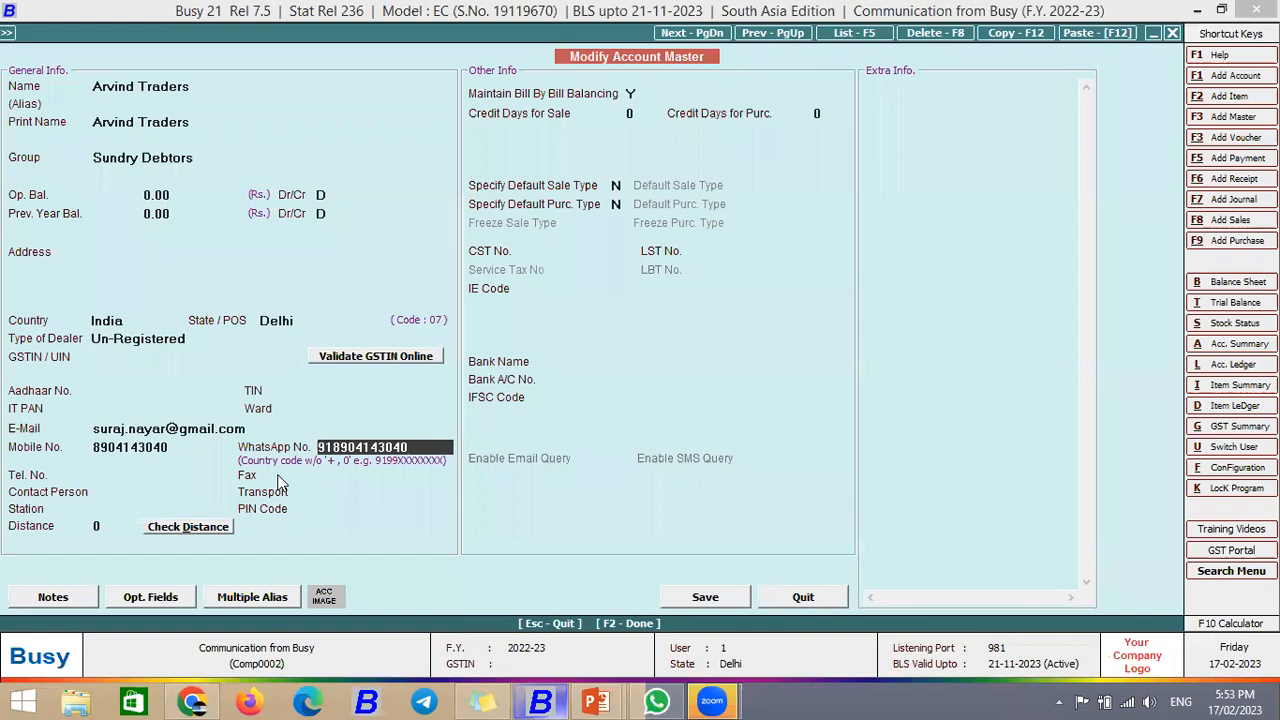
key(F2)
key(Return)
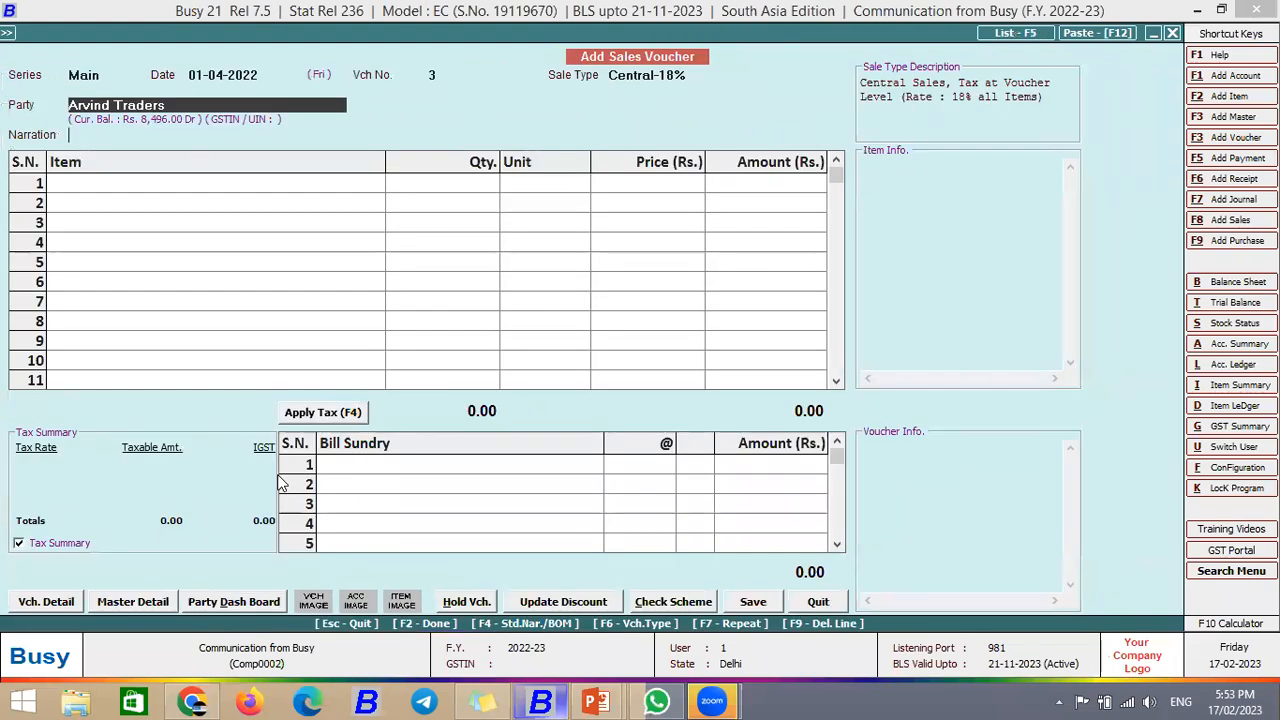
Step: Add 100 of 3M Nexcare Hand Sanitizer 500 Ml and 10 of 50 Ap Peach & Apricot Hand Wash 300 Ml
key(Return)
key(Down)
key(Return)
text(100)
key(Return)
key(Return)
key(Return)
key(Return)
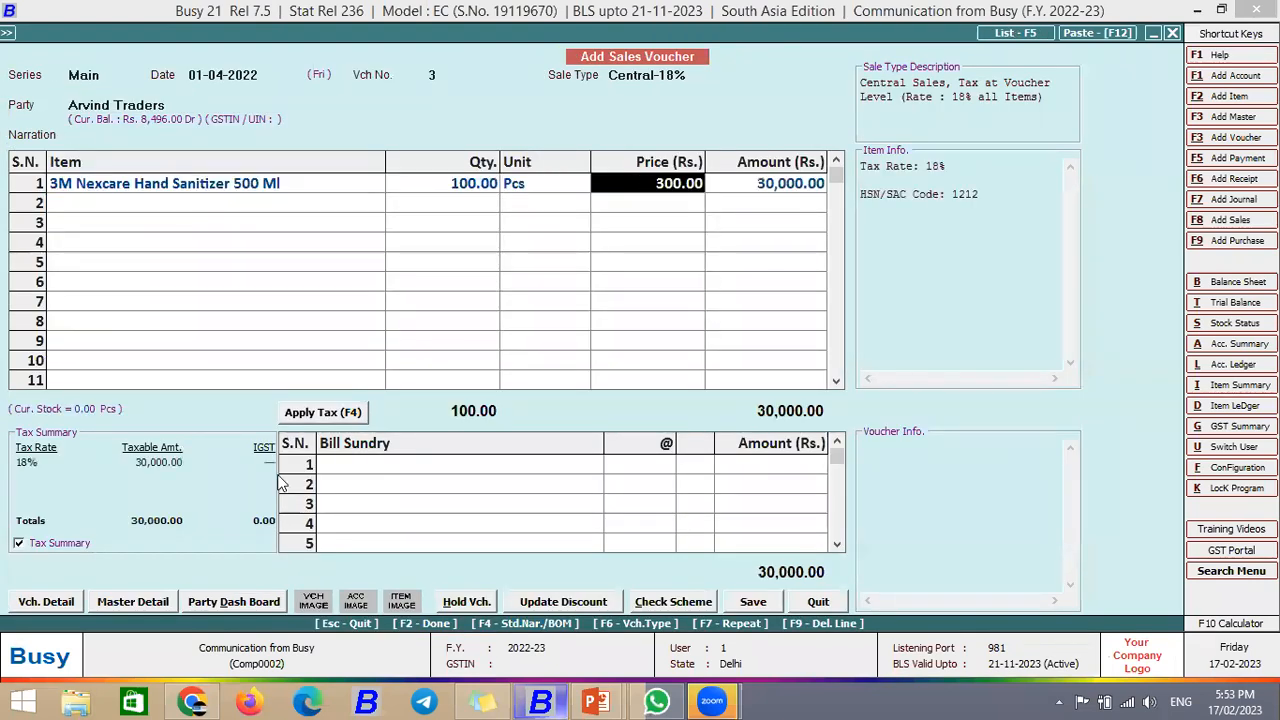
key(Down)
key(Down)
key(Down)
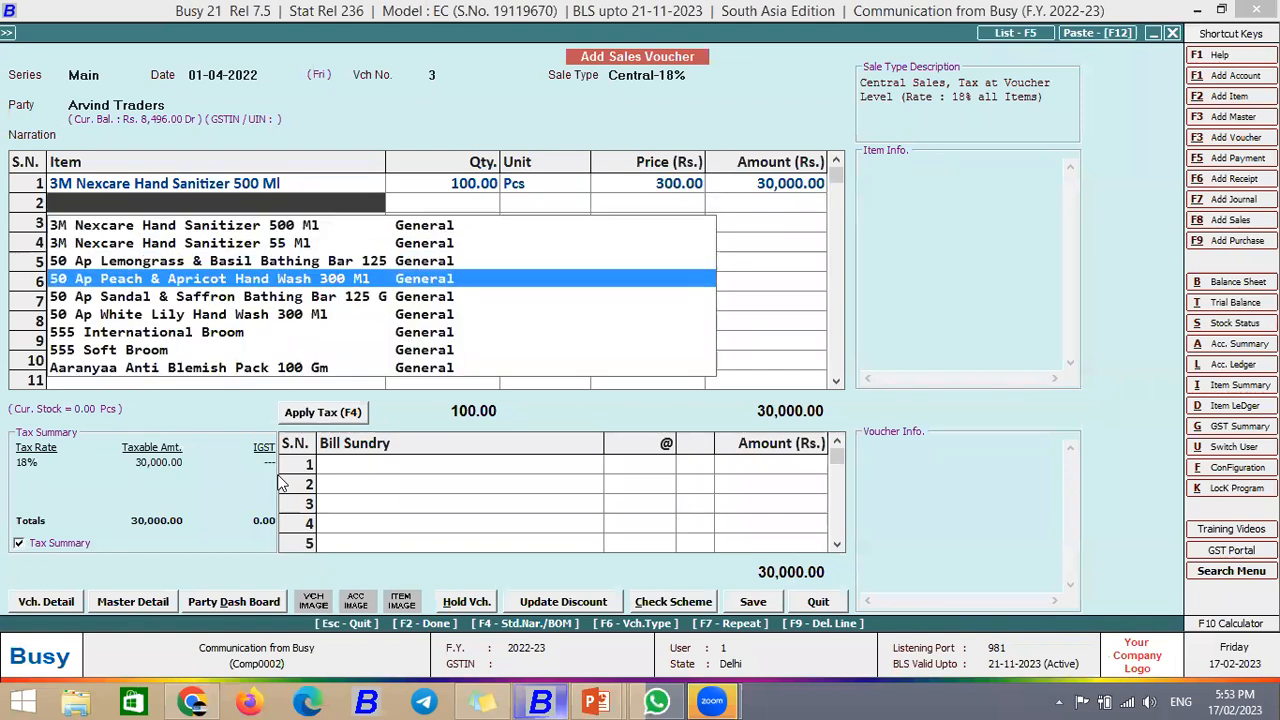
key(Return)
text(10)
key(Return)
key(Return)
key(Return)
Step: Accept 18% IGST, save the 36,079.68 voucher, skip printing and agree to send it
key(Return)
key(Return)
key(F4)
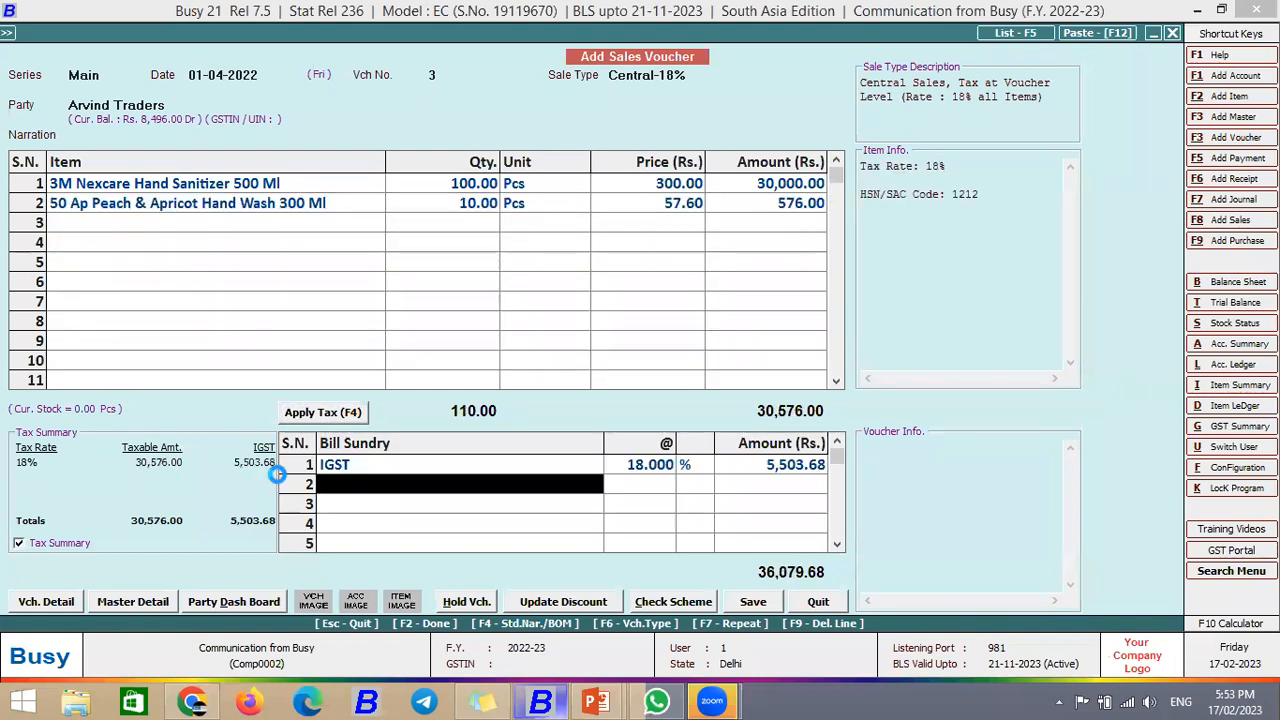
key(Return)
key(Return)
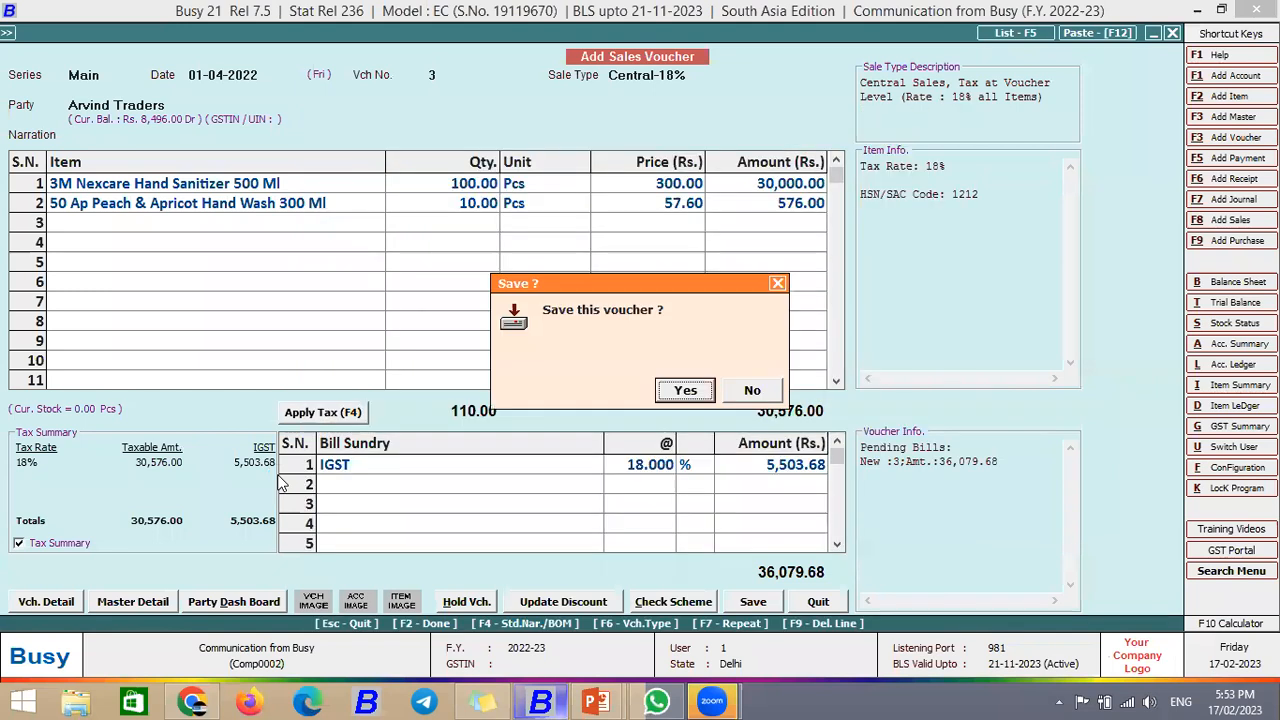
key(Return)
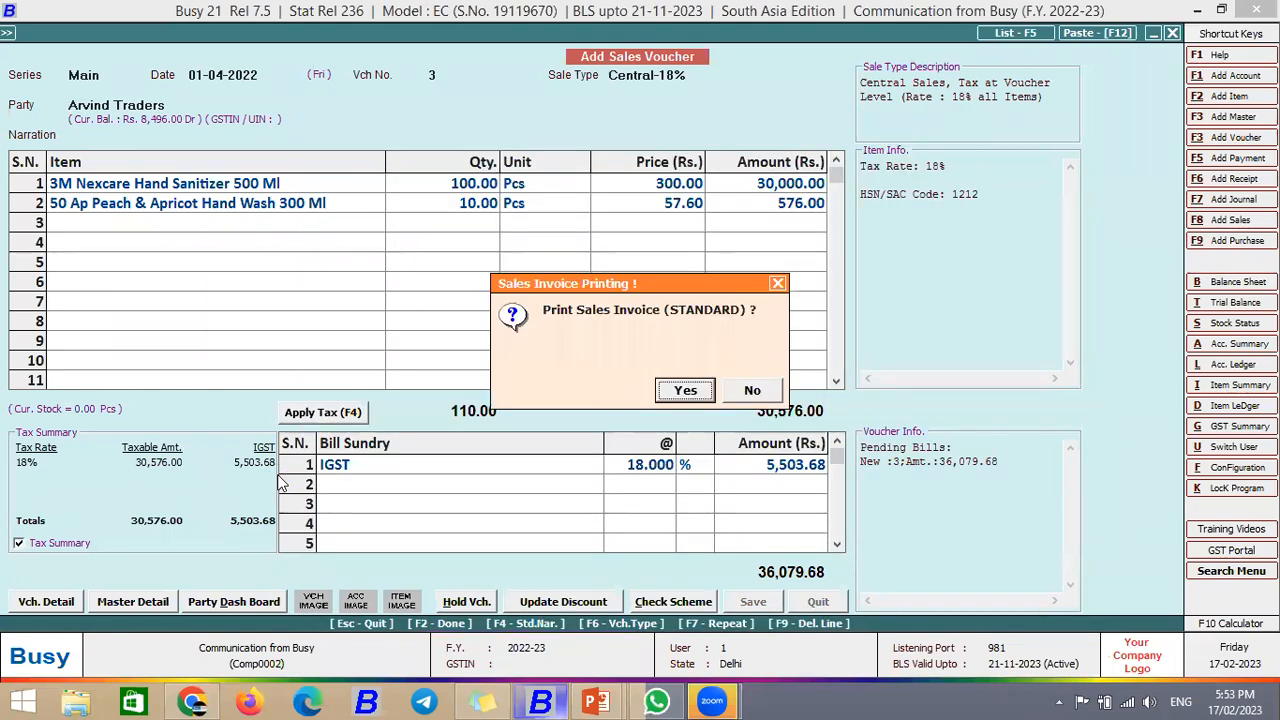
key(Right)
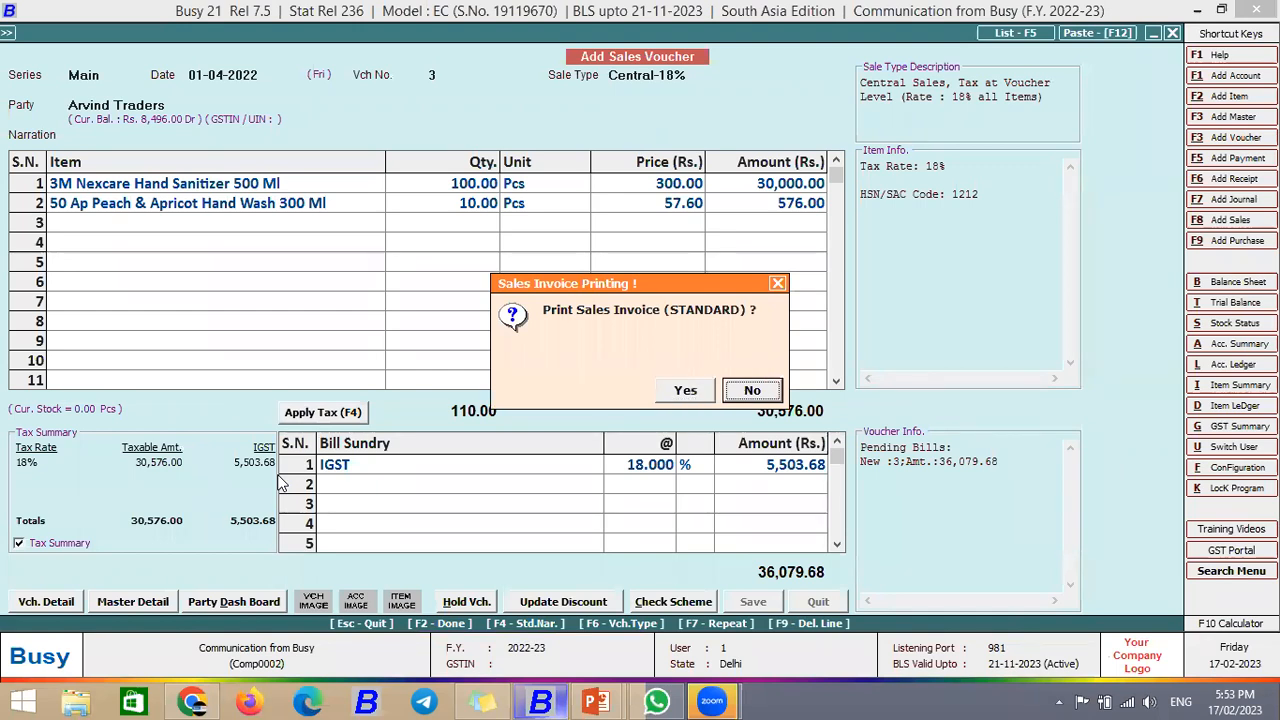
key(Return)
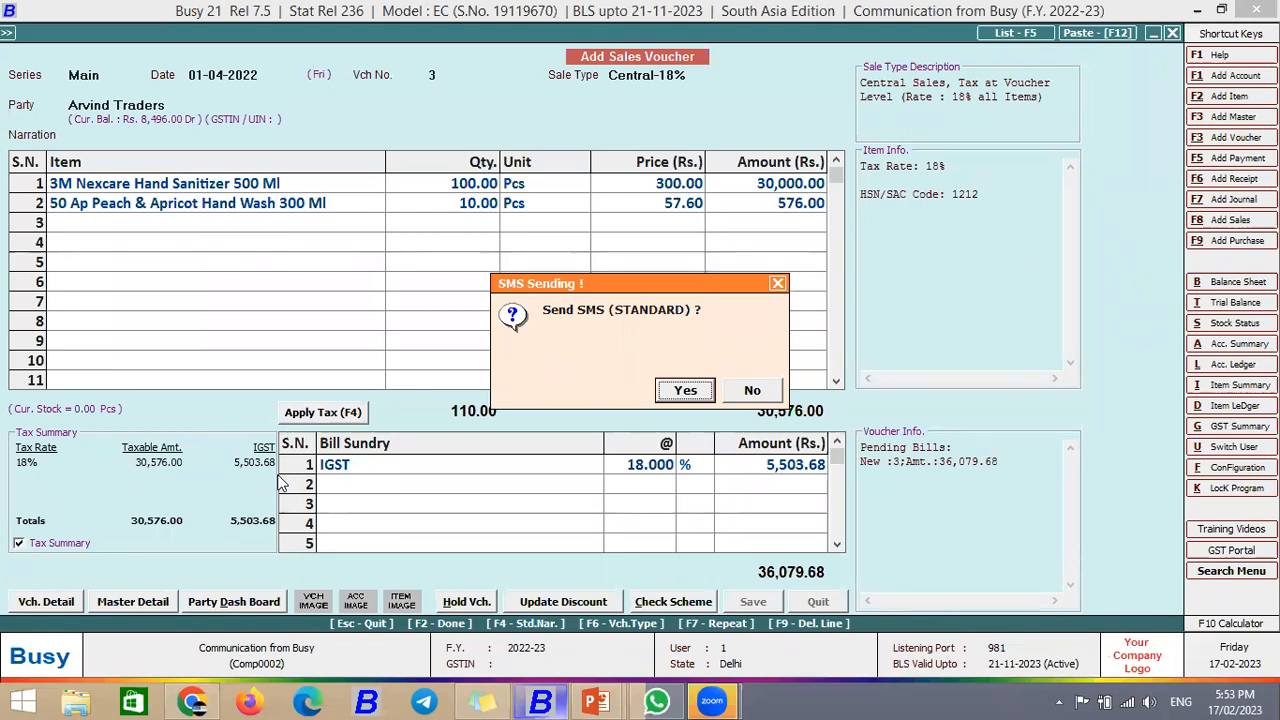
key(Return)
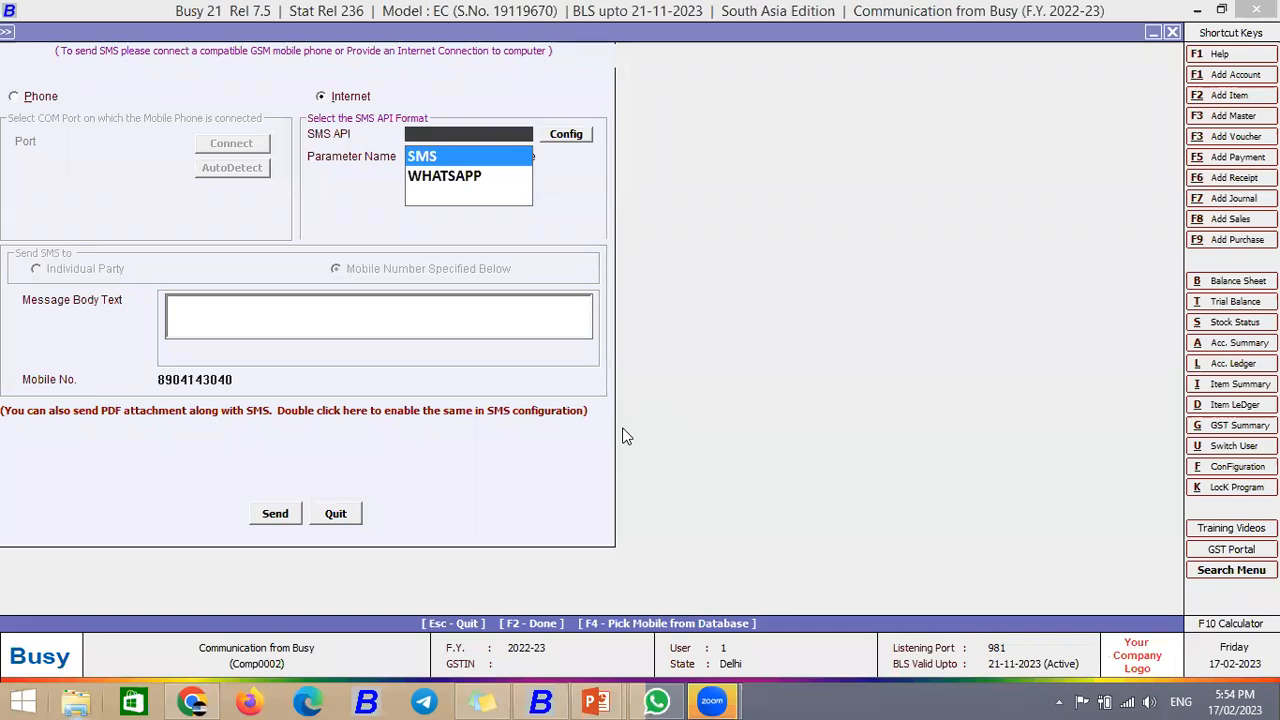
Step: Pick the WHATSAPP format, review the invoice message body and WhatsApp No., and send it
click(442, 182)
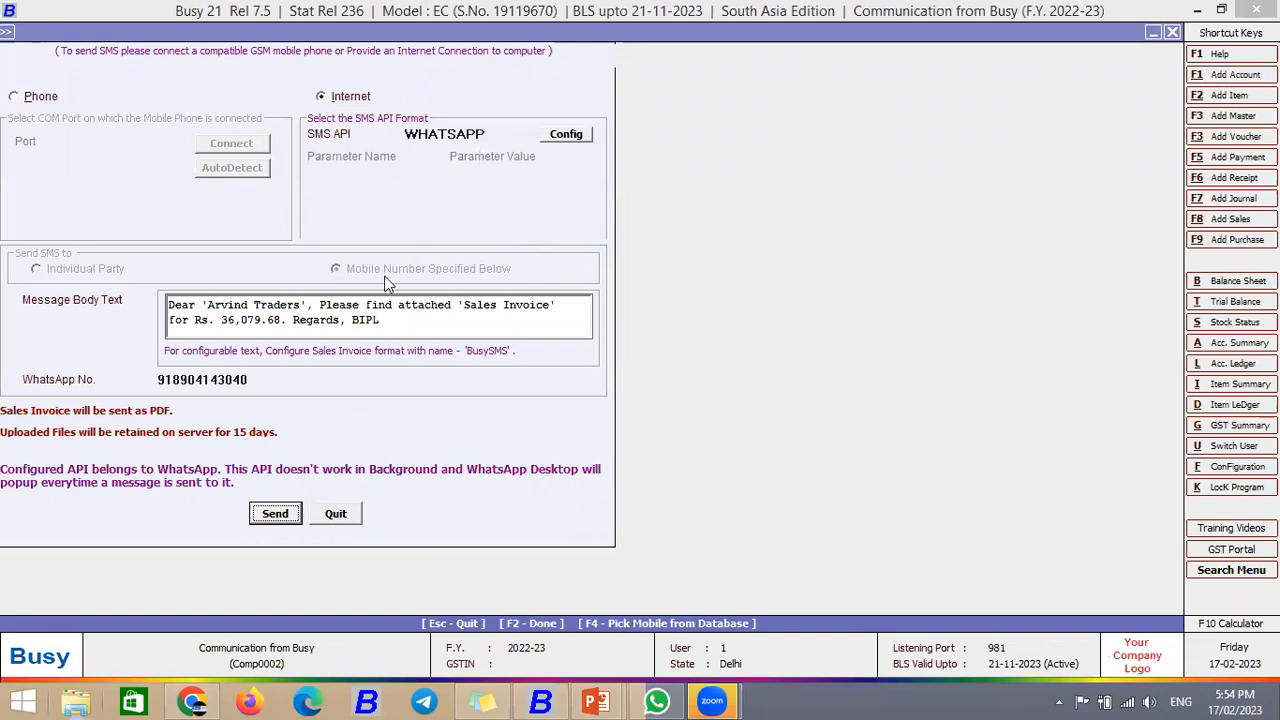
click(394, 320)
drag(367, 319, 166, 305)
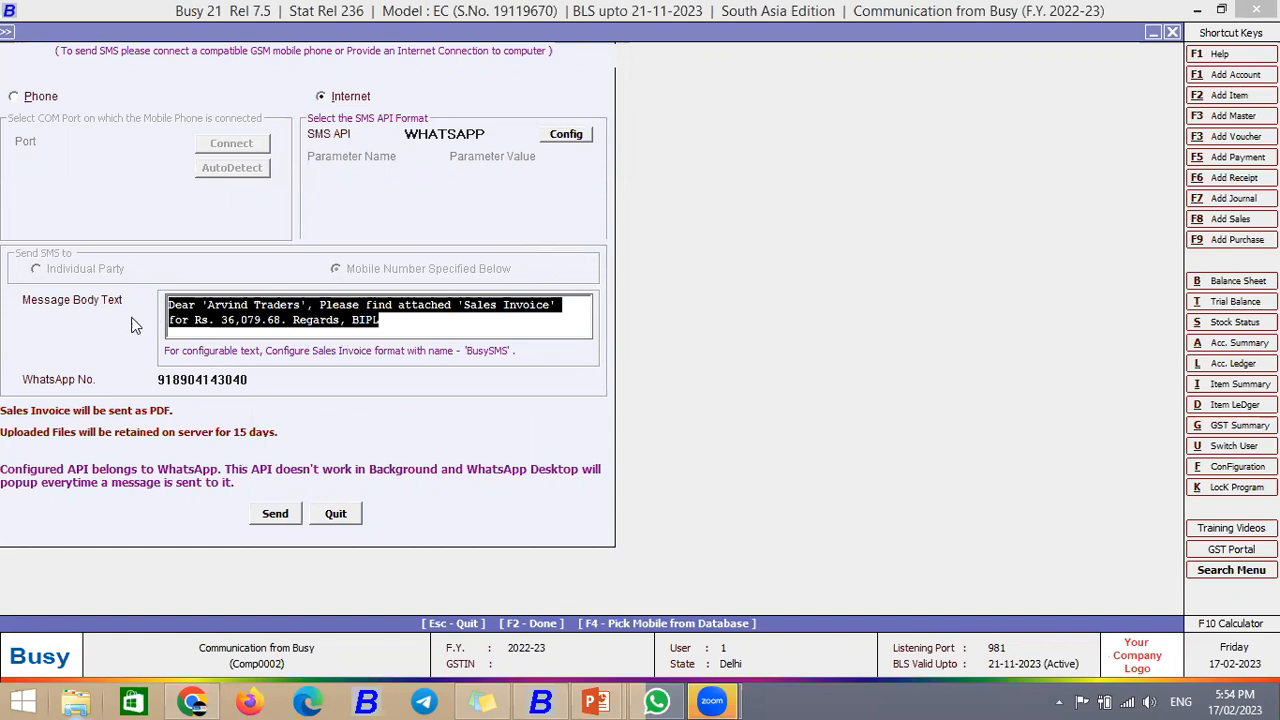
click(380, 322)
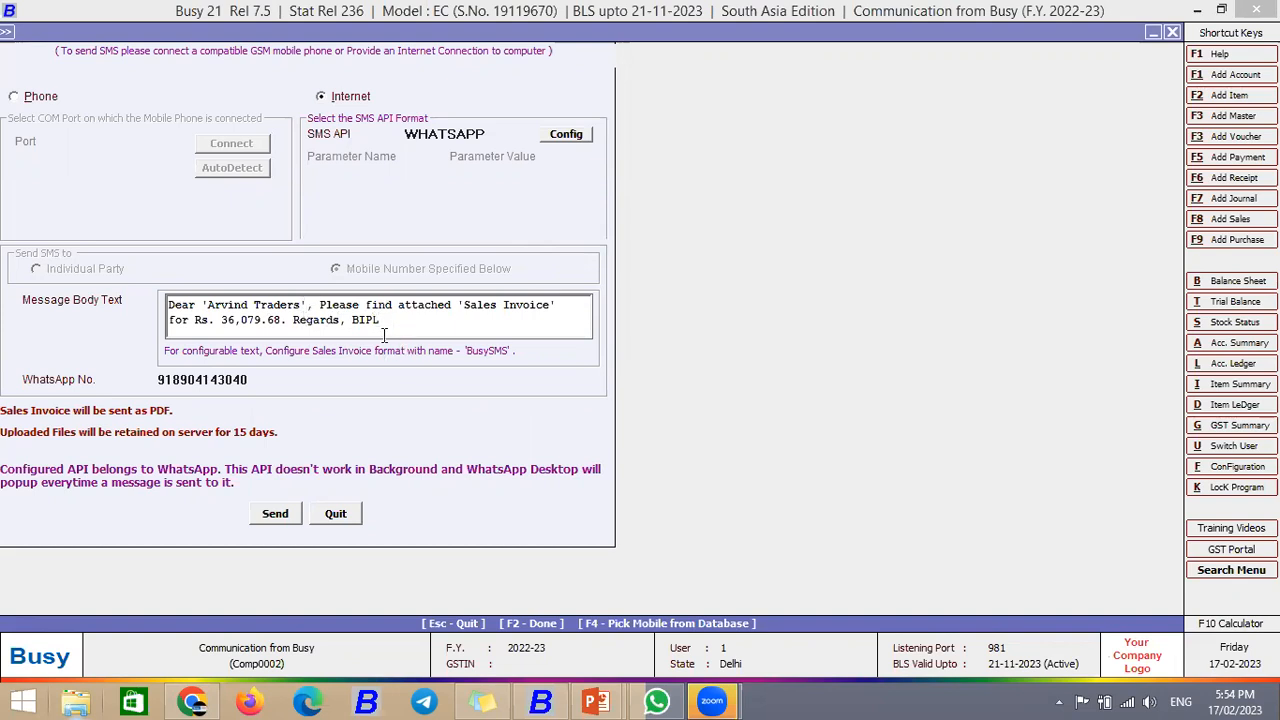
text(thank)
key(BackSpace)
key(BackSpace)
key(BackSpace)
key(BackSpace)
key(BackSpace)
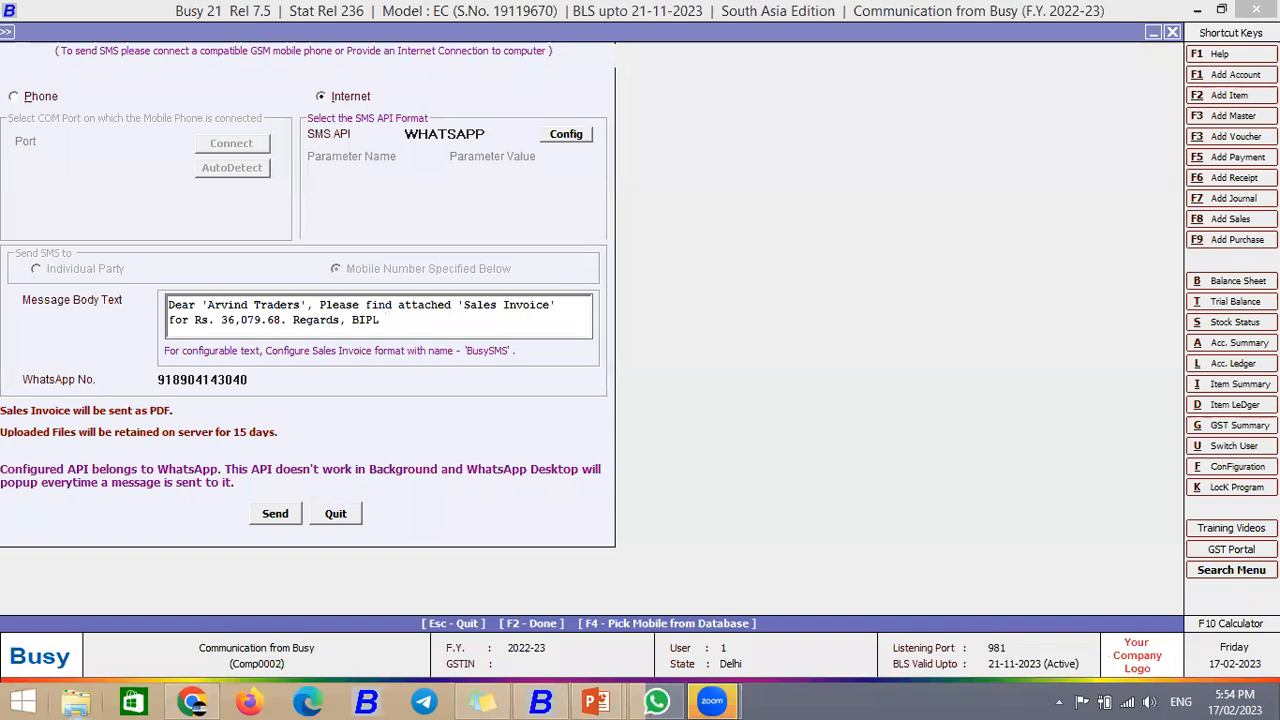
key(Tab)
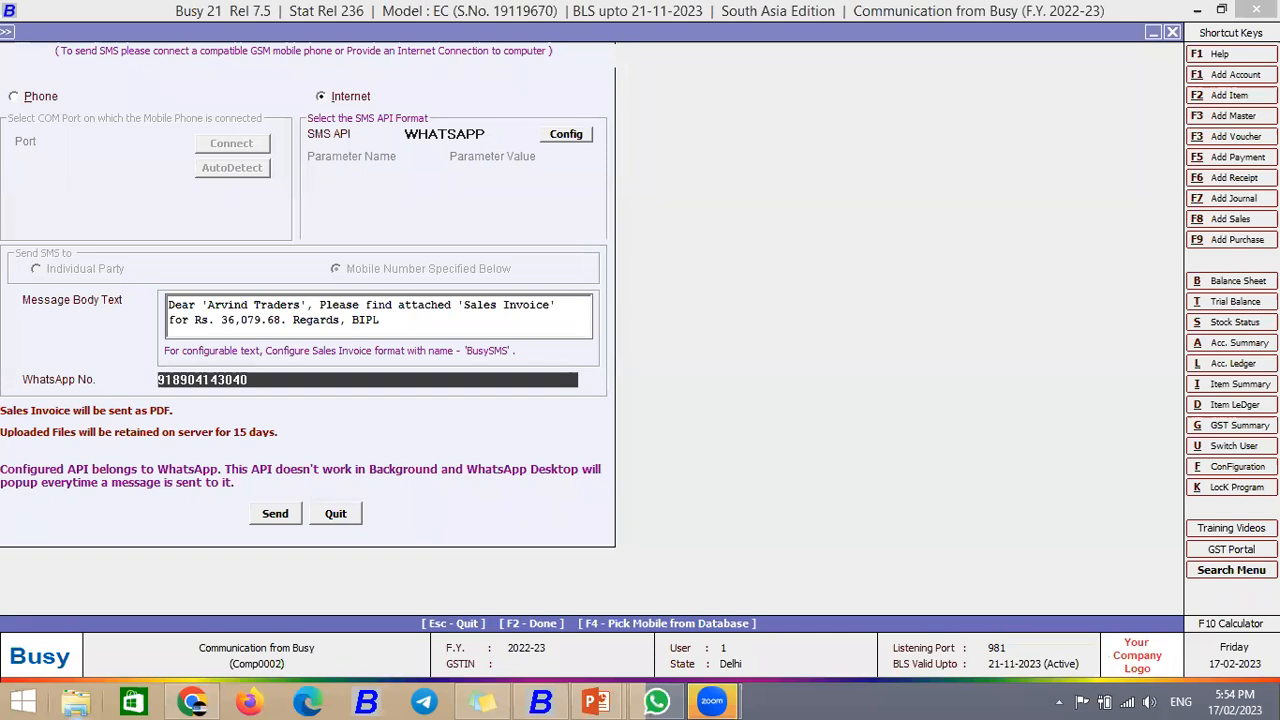
key(F2)
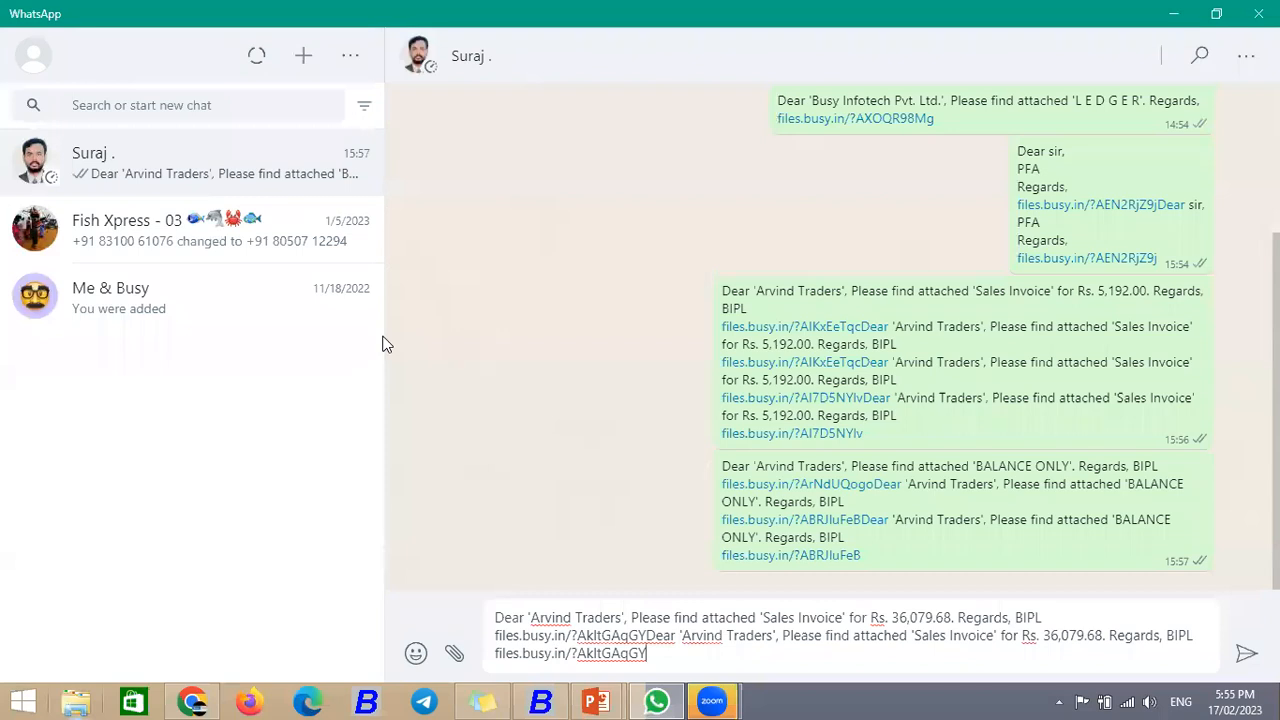
Step: Send the prefilled invoice message in WhatsApp and open its files.busy.in link
key(Return)
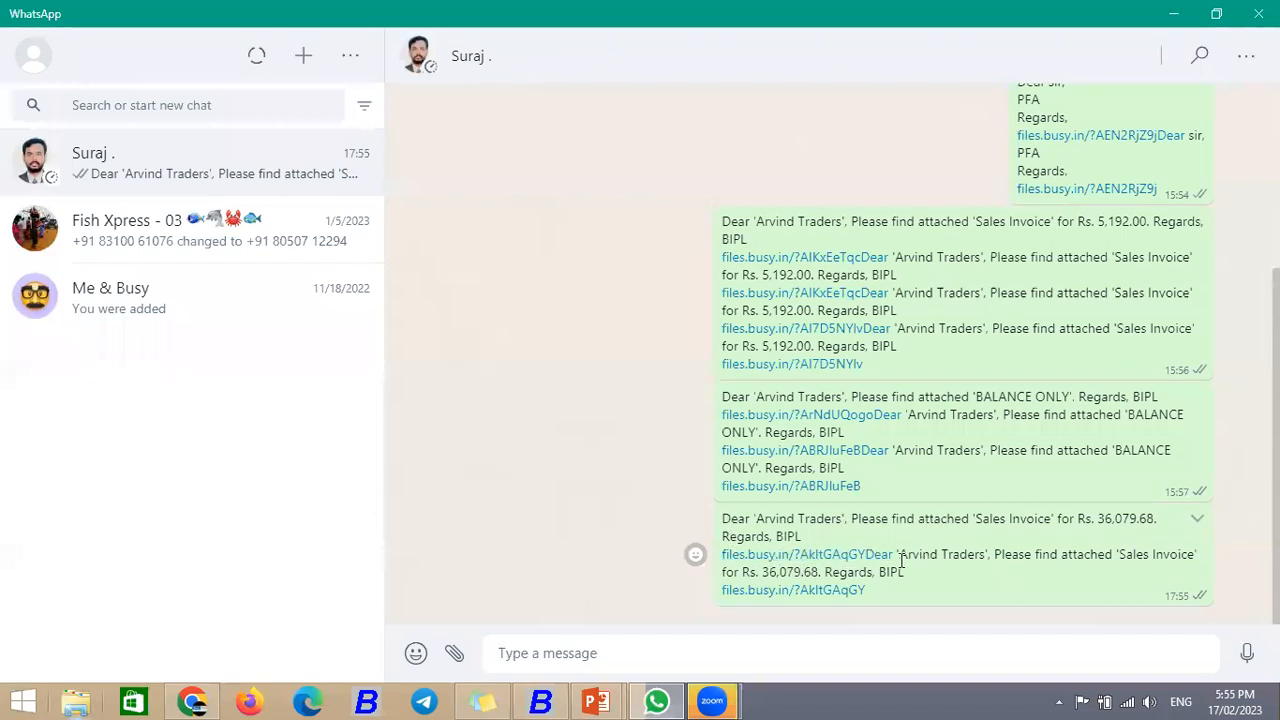
click(816, 558)
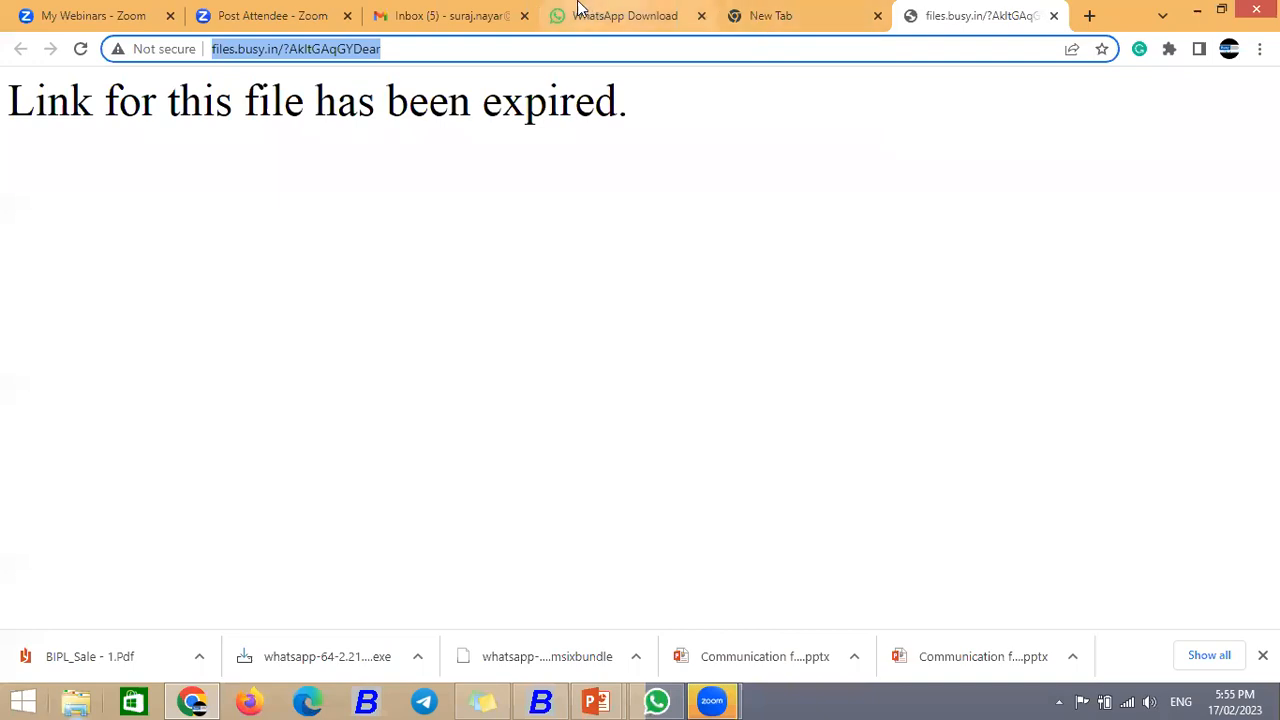
Step: Back in WhatsApp, open the correct files.busy.in link to view Tax Invoice No. 3
click(660, 700)
click(800, 593)
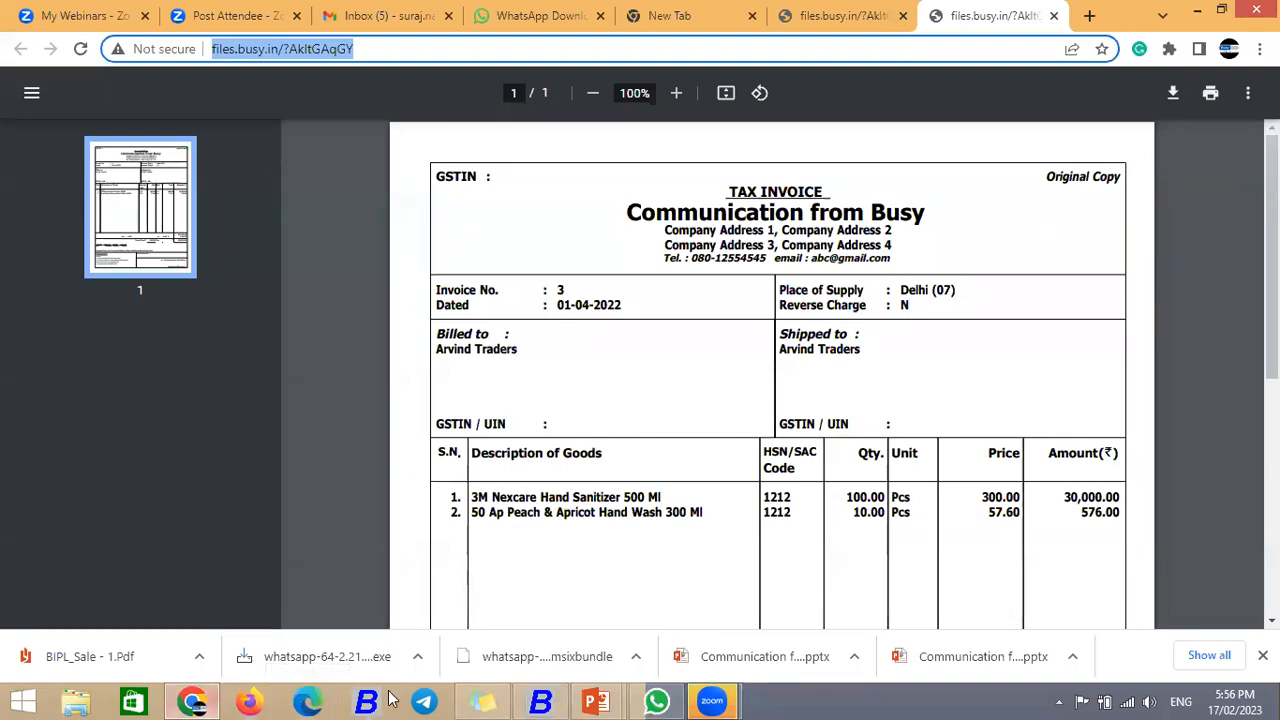
Step: Close the sales voucher and display the Closing Stock Balances Only report for all items
click(540, 700)
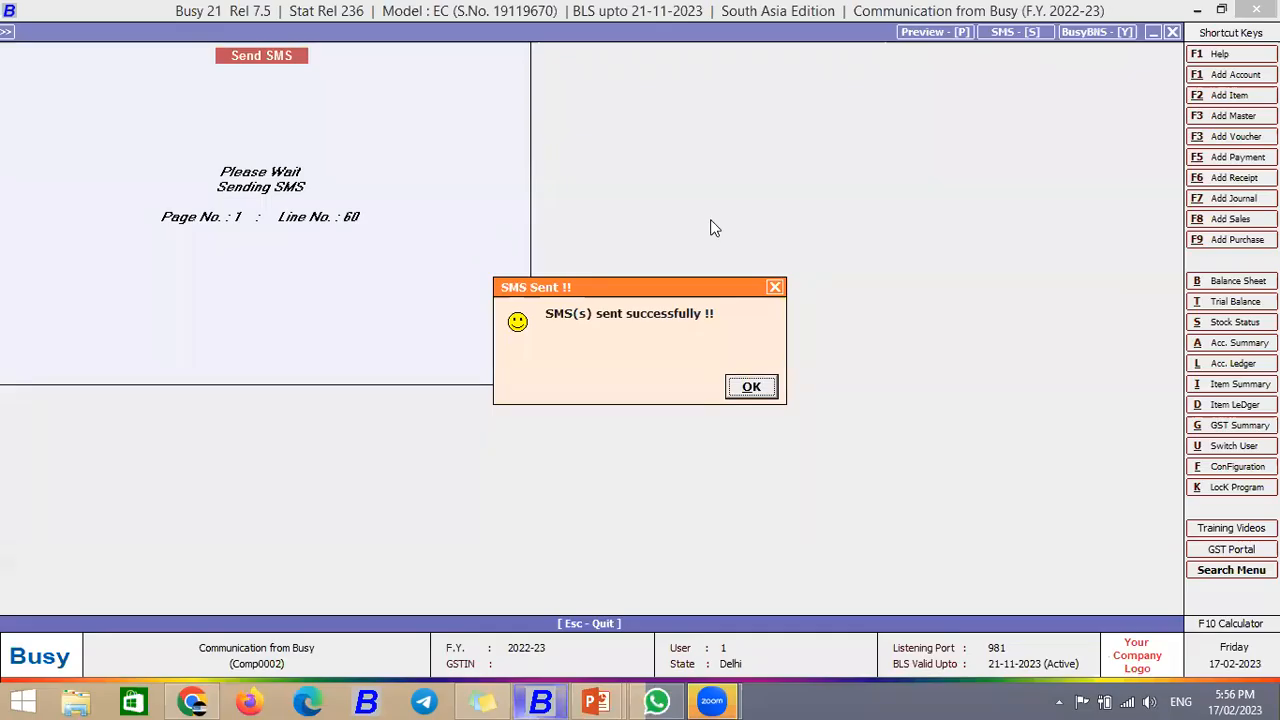
click(748, 388)
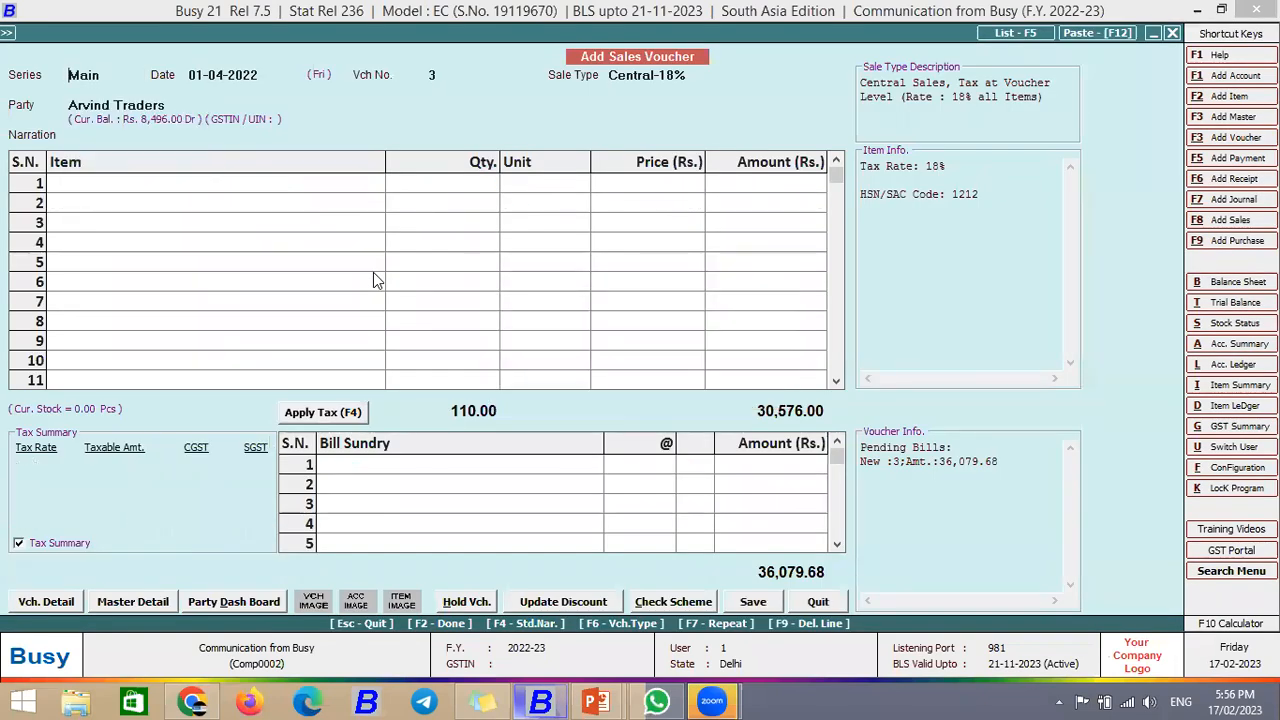
key(Escape)
key(Escape)
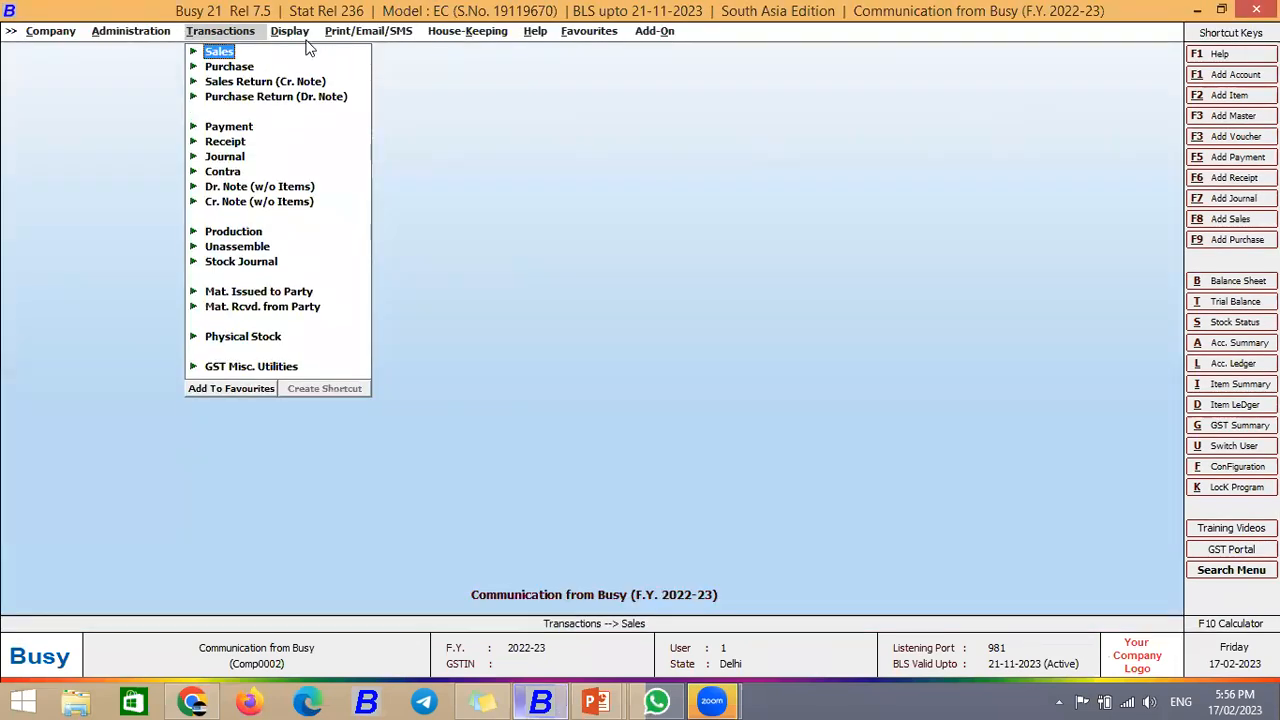
key(Right)
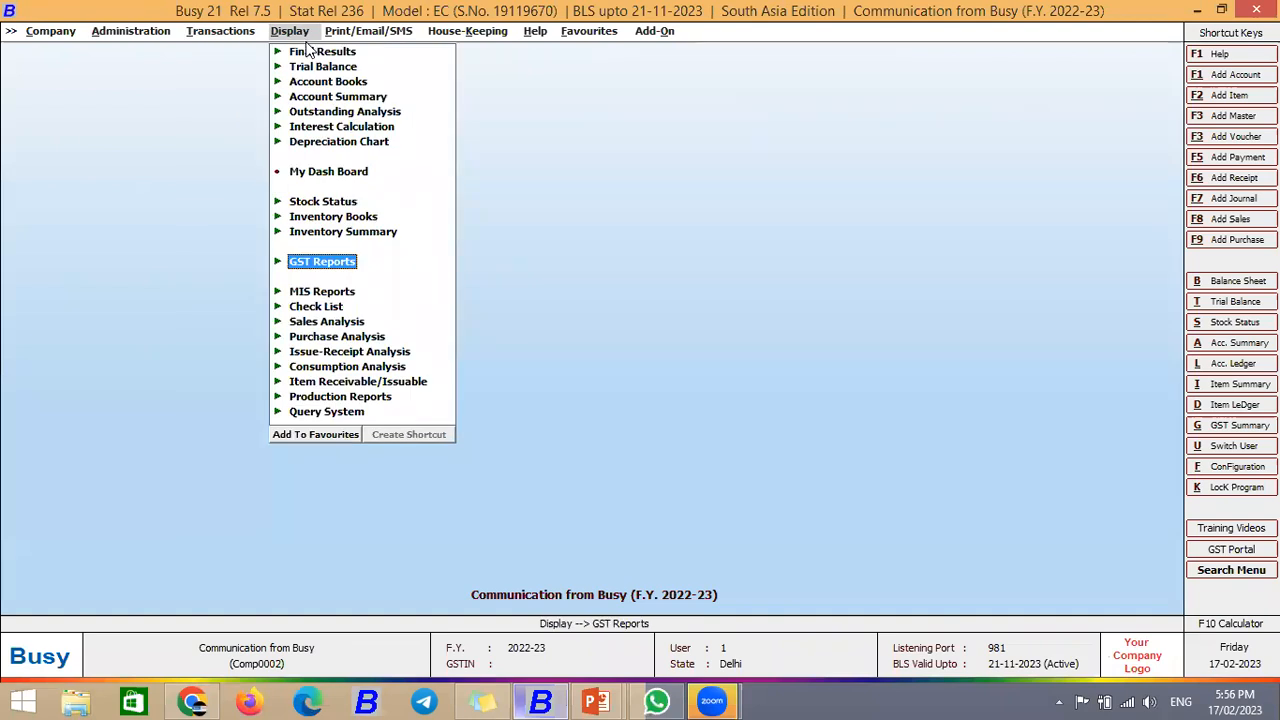
key(Up)
key(Up)
key(Up)
key(Return)
key(Return)
key(Down)
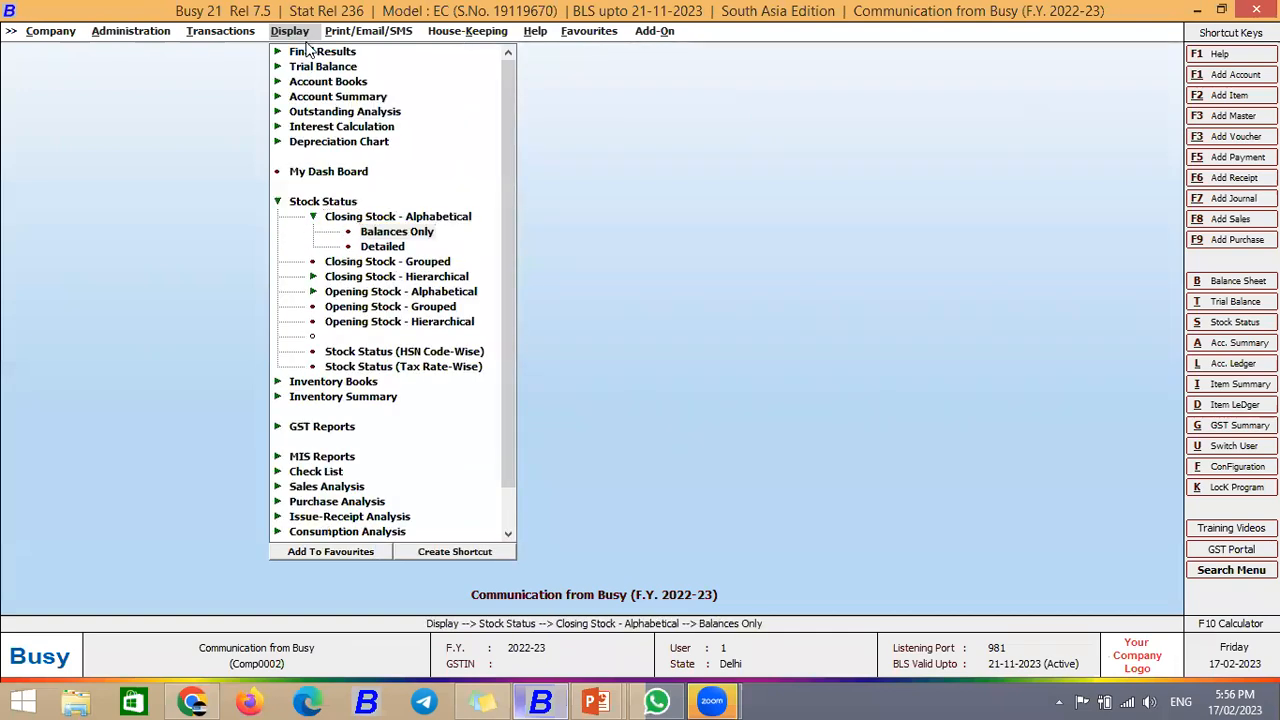
key(Return)
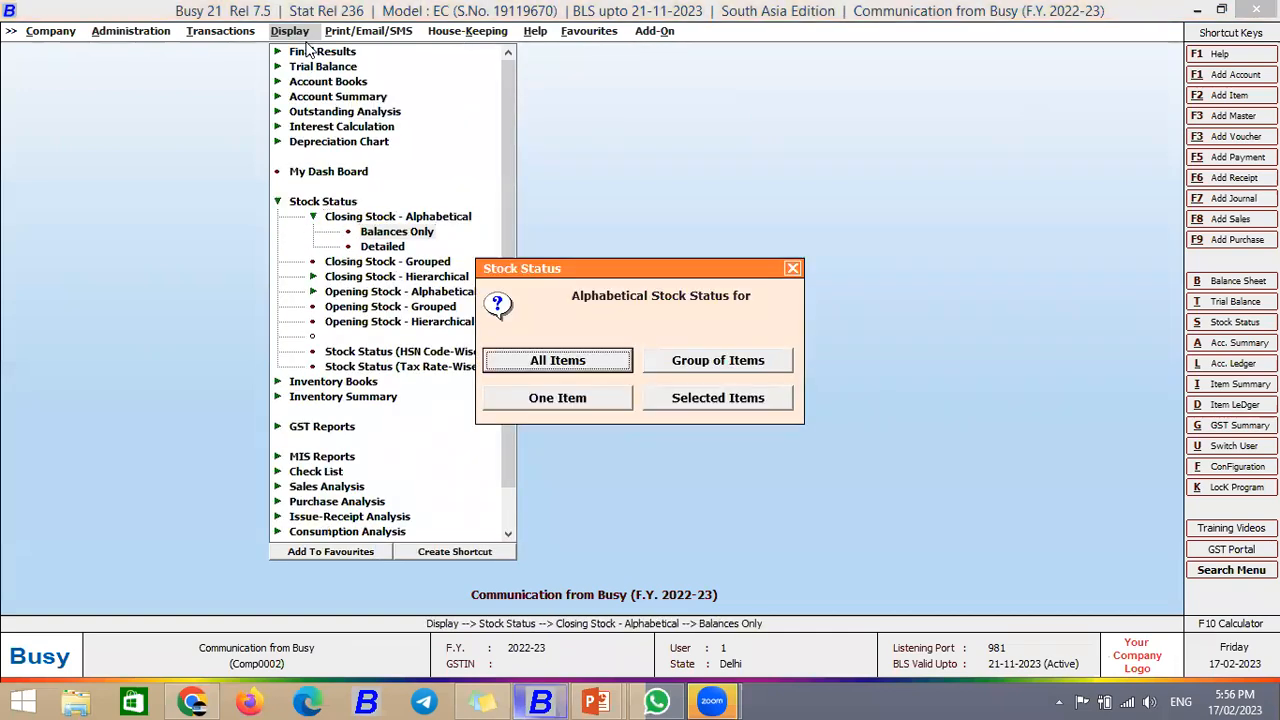
key(Escape)
key(Return)
key(Return)
key(Return)
key(Return)
key(Return)
key(Return)
key(Return)
key(Return)
key(Return)
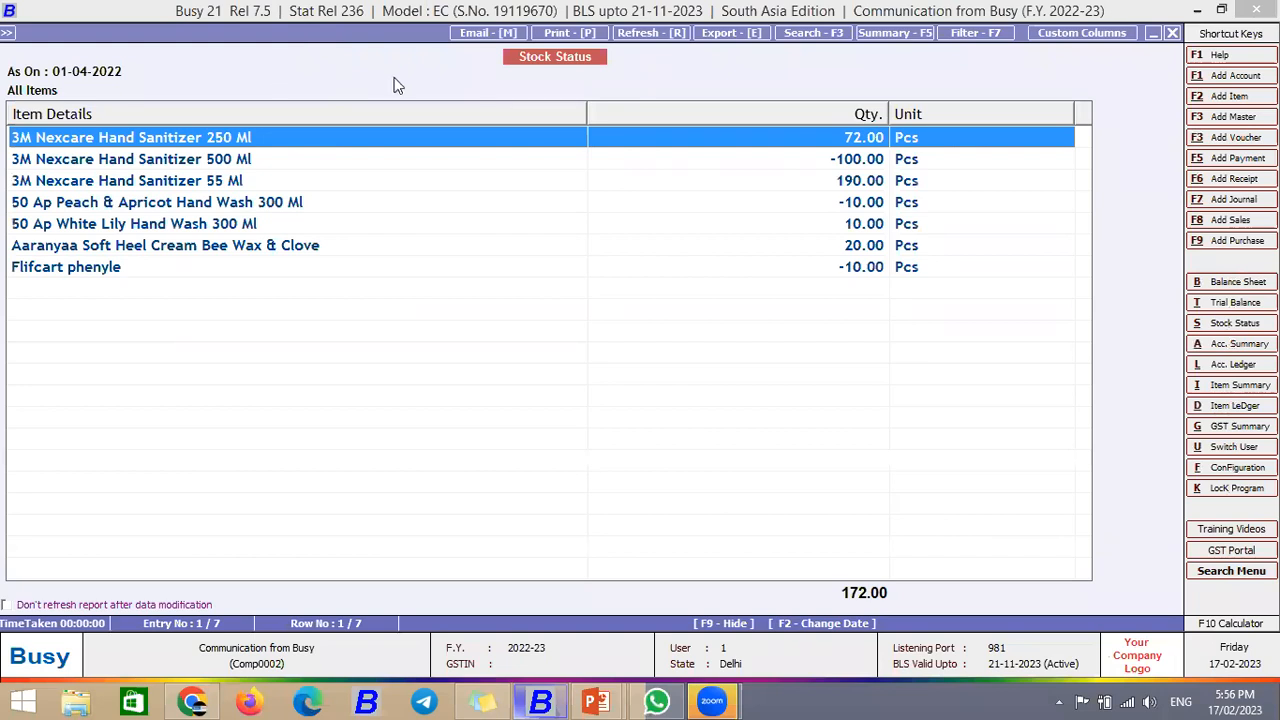
Step: Send the stock status report via WhatsApp to the entered mobile number, then exit to the main screen
click(550, 35)
key(Return)
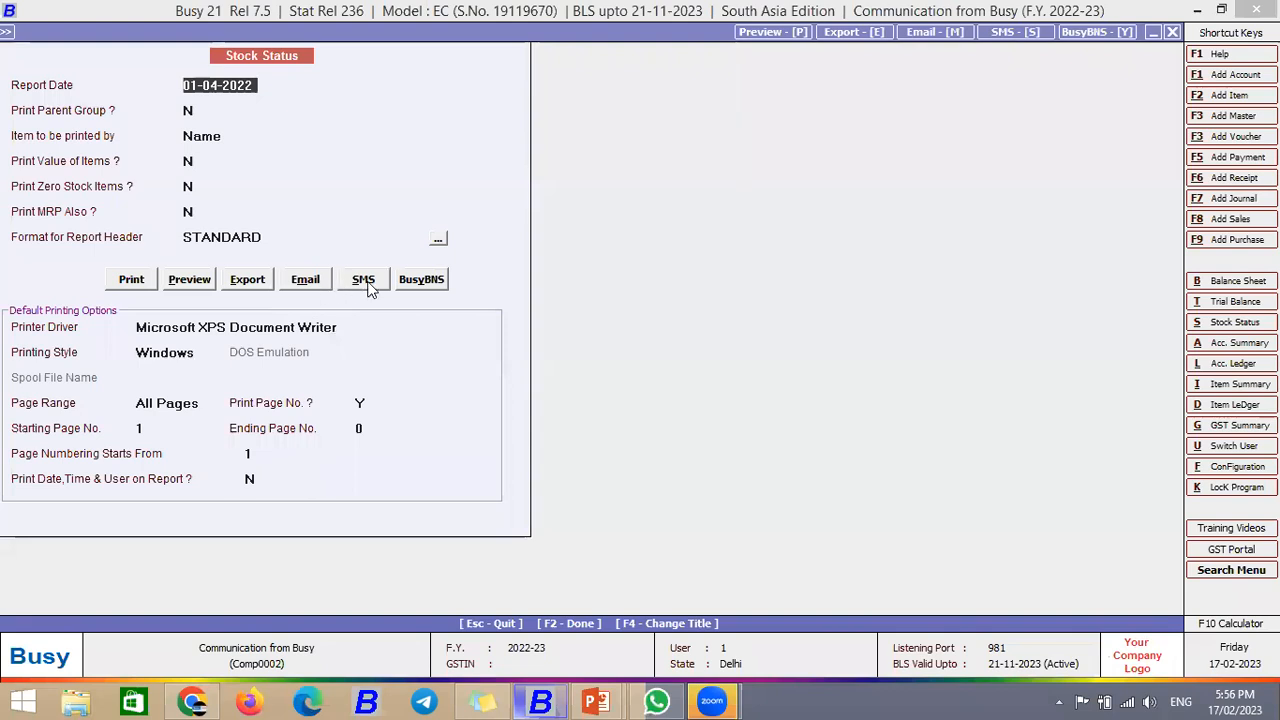
click(366, 283)
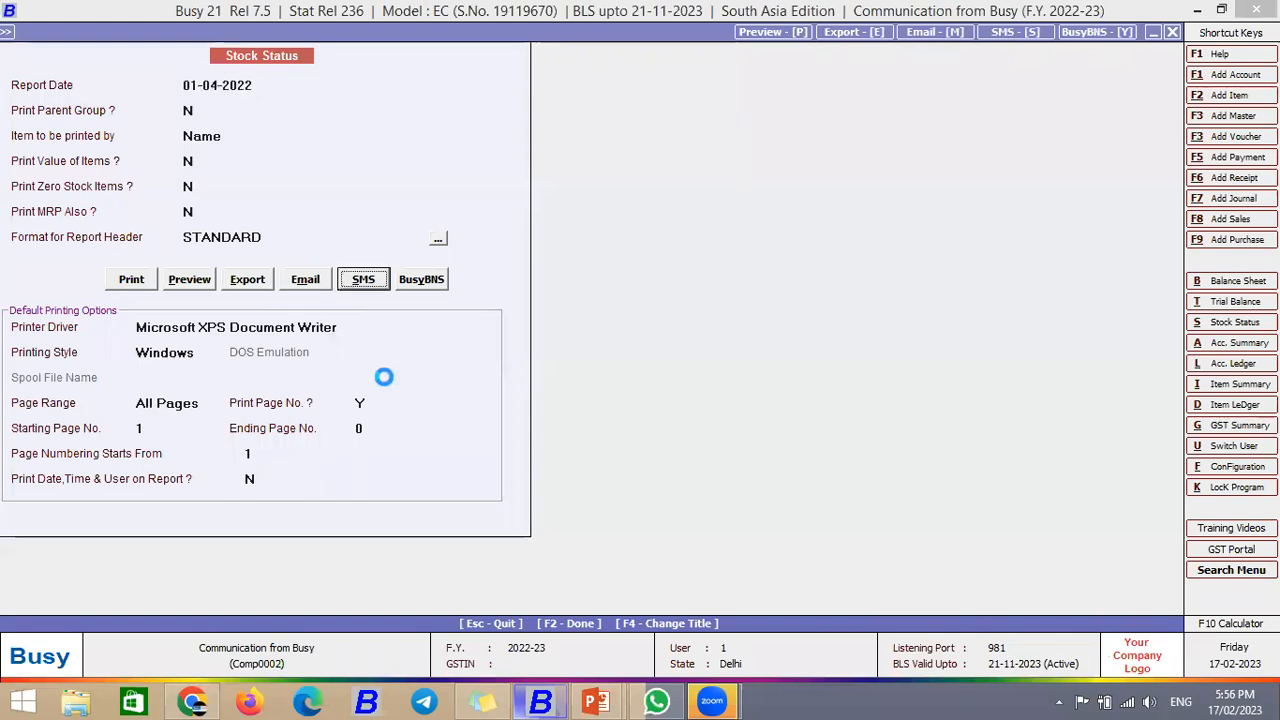
key(Down)
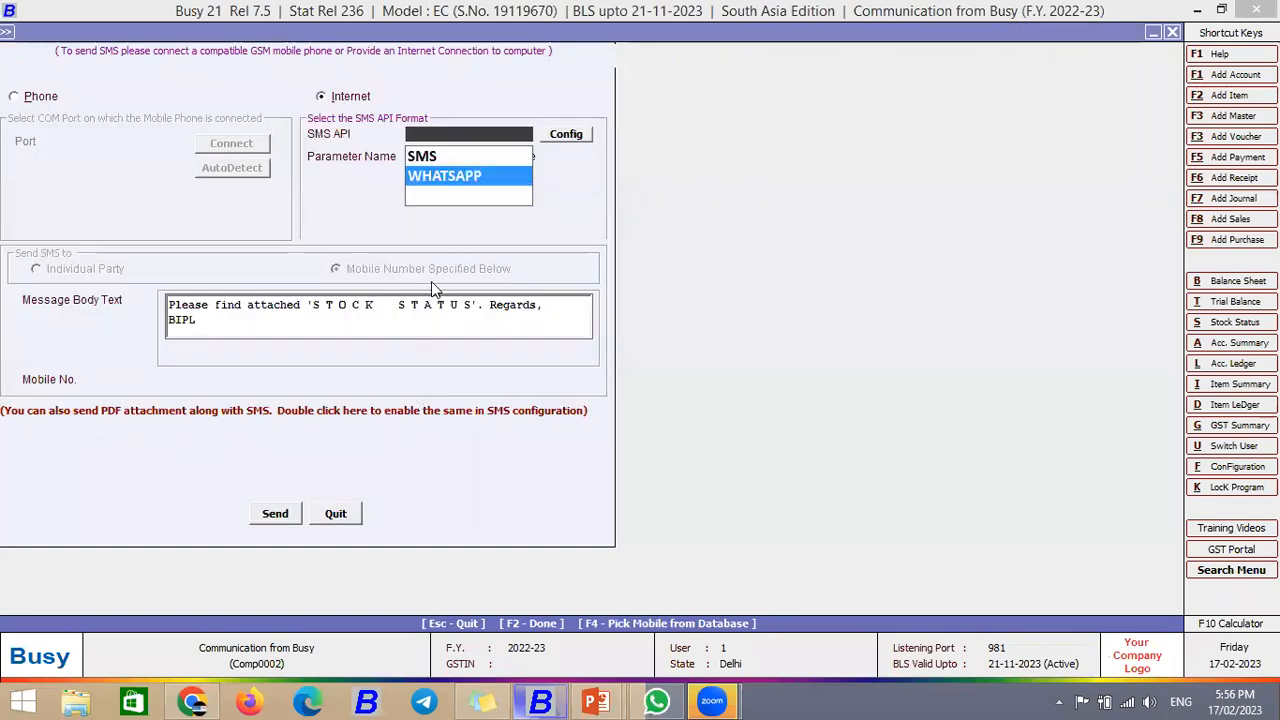
key(Return)
text(890412)
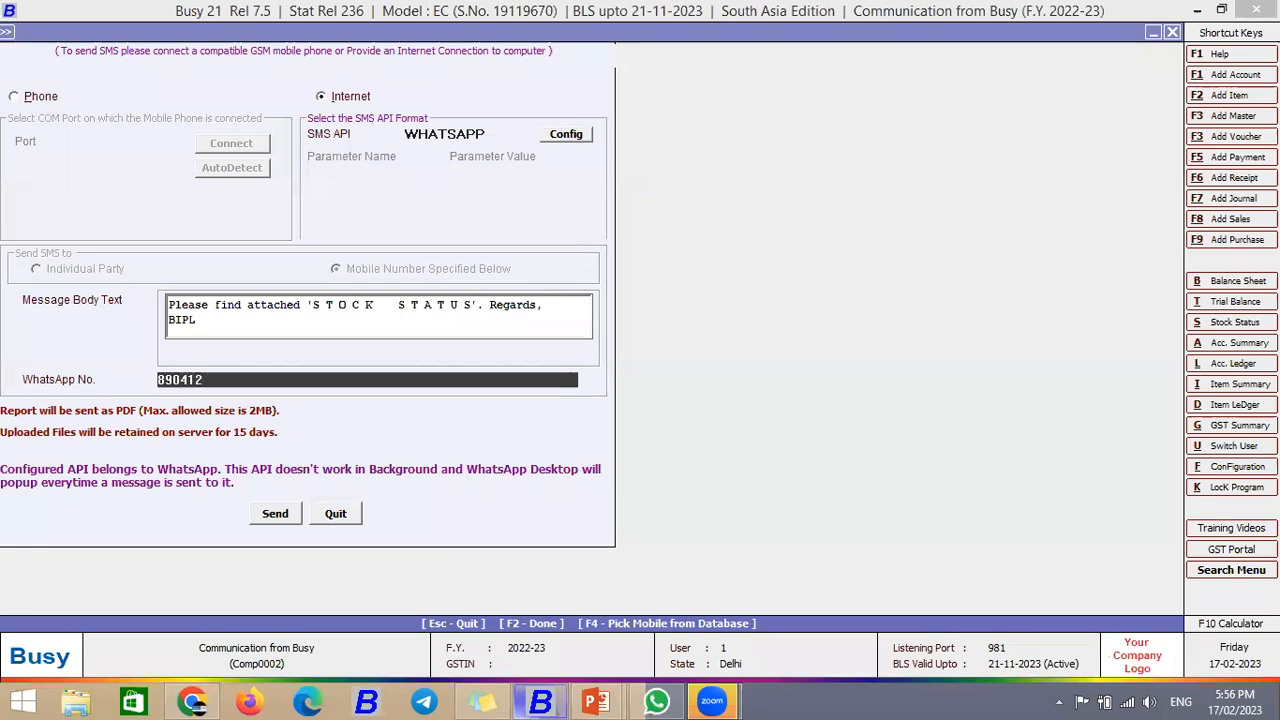
key(BackSpace)
key(Return)
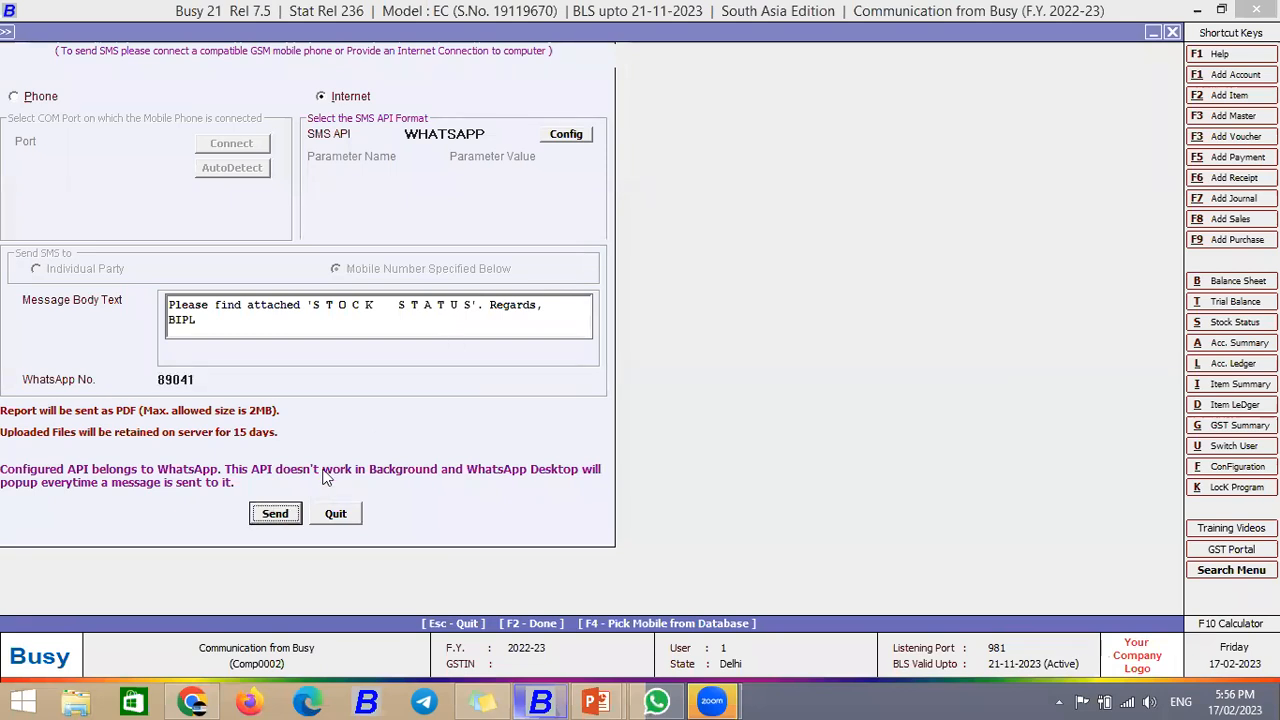
key(Escape)
key(Escape)
key(Escape)
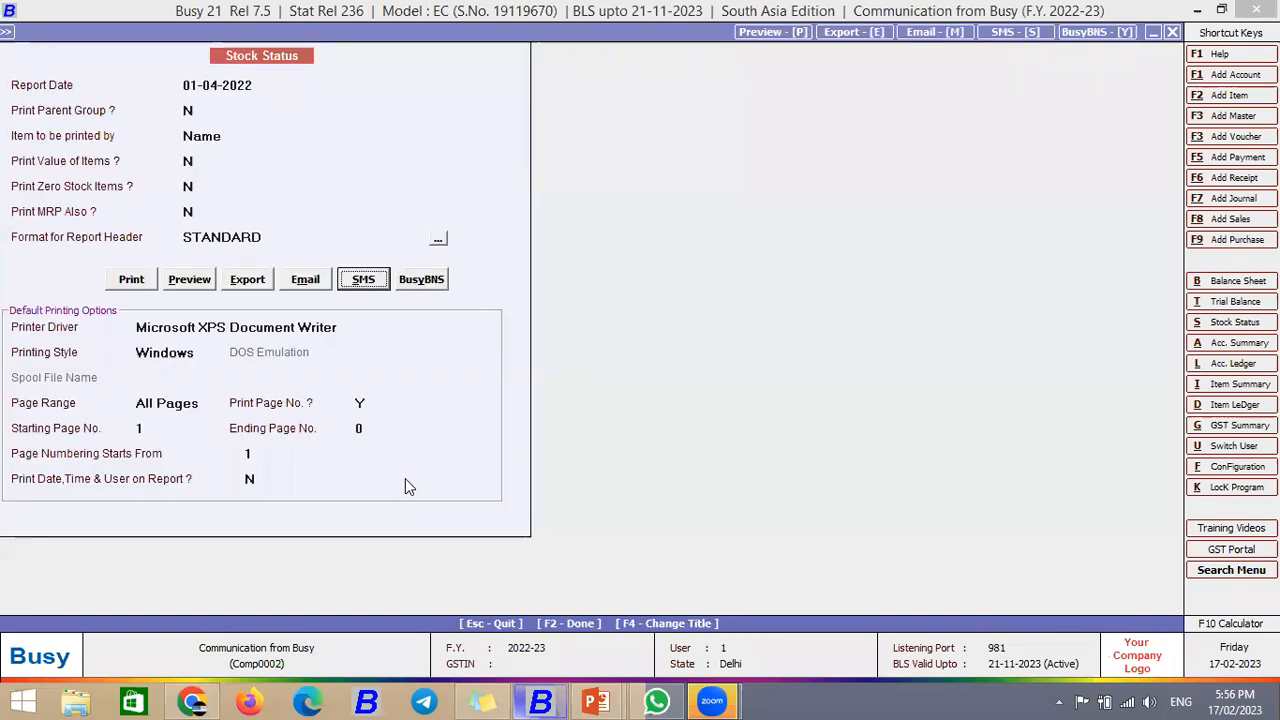
key(Escape)
key(Escape)
key(Escape)
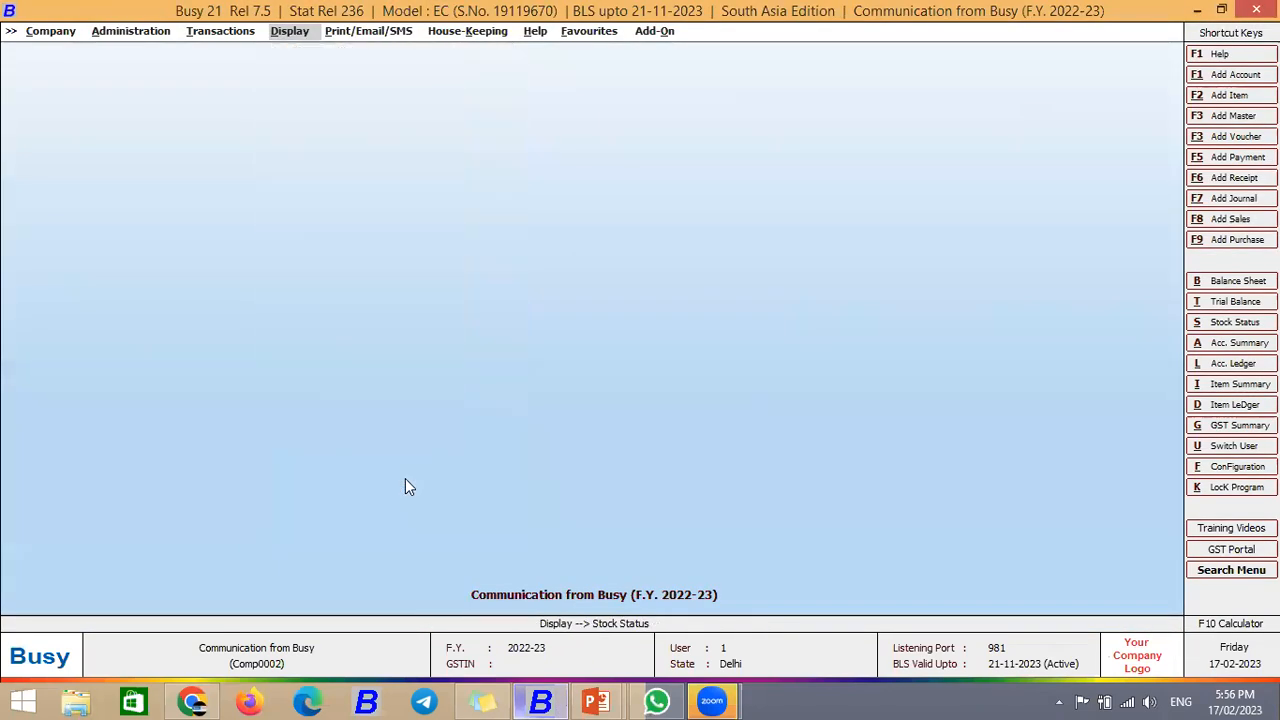
key(Right)
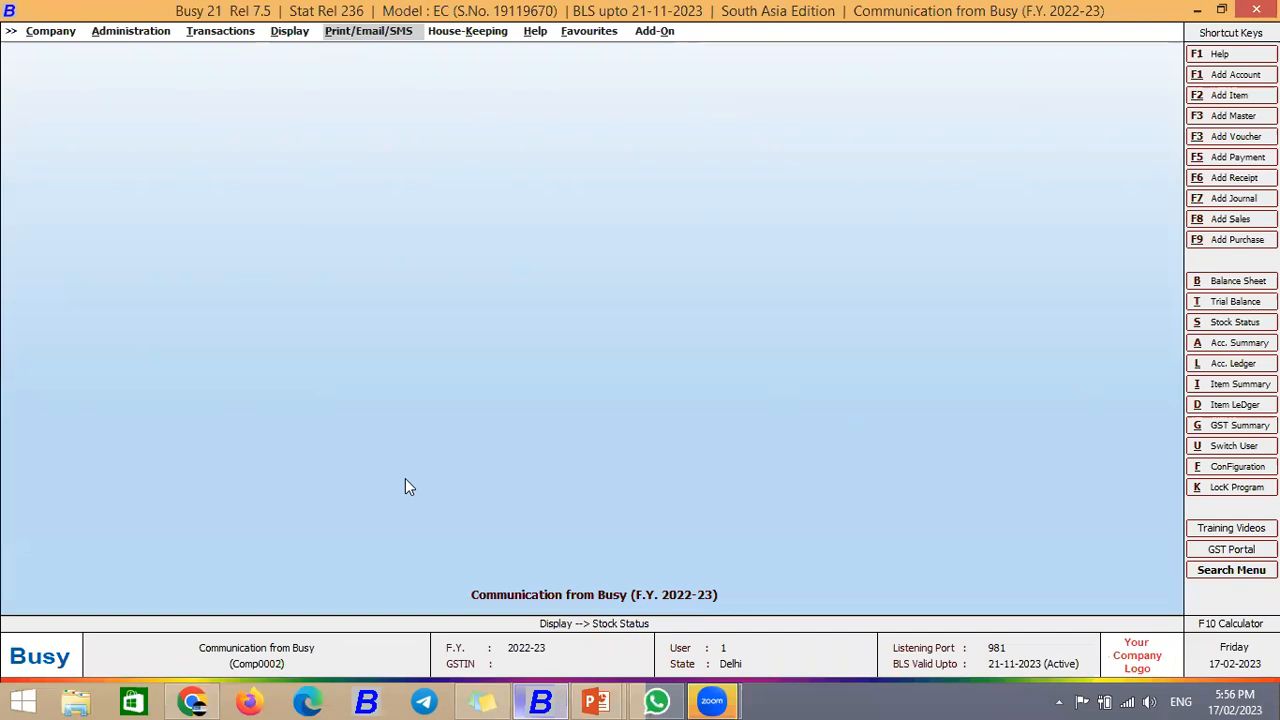
Step: Browse the Display outstanding analysis reports for receivables and payables
key(Left)
key(Return)
key(Up)
key(Up)
key(Up)
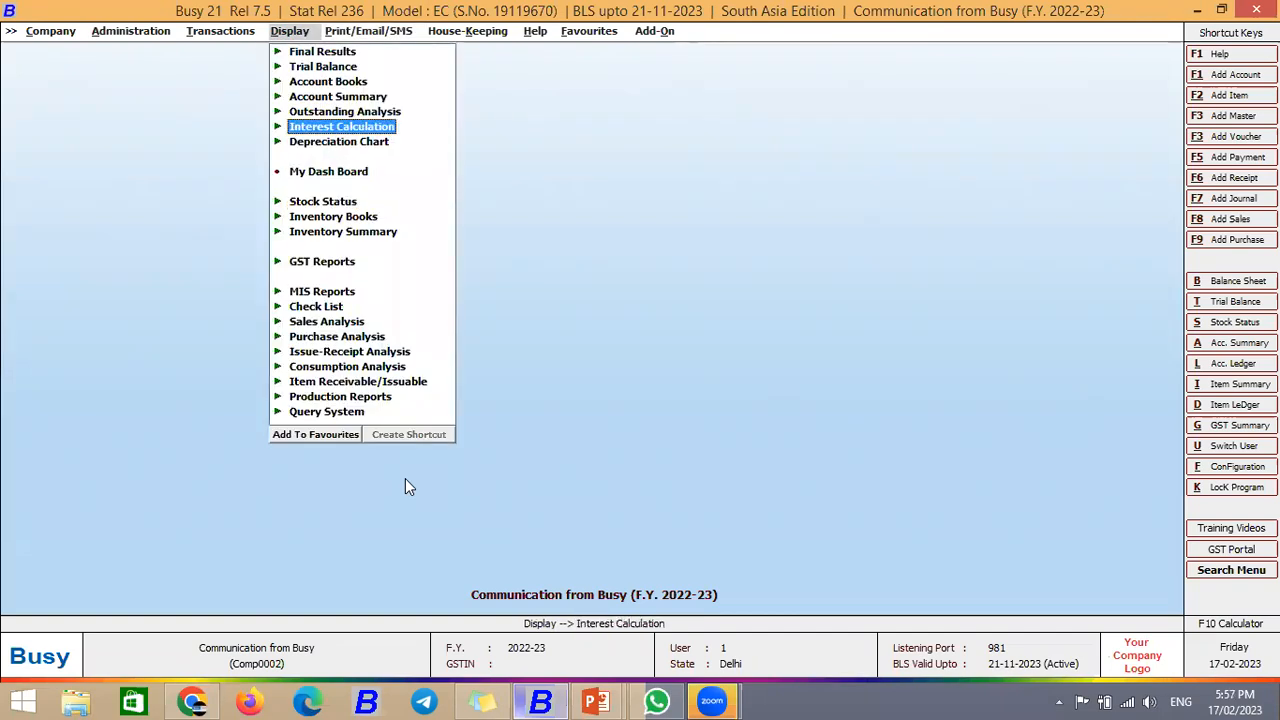
key(Up)
key(Return)
key(Down)
key(Down)
key(Down)
key(Down)
key(Down)
key(Down)
key(Down)
key(Down)
key(Down)
key(Down)
key(Down)
key(Down)
key(Up)
key(Up)
key(Up)
key(Up)
key(Up)
key(Up)
key(Up)
key(Up)
key(Up)
key(Up)
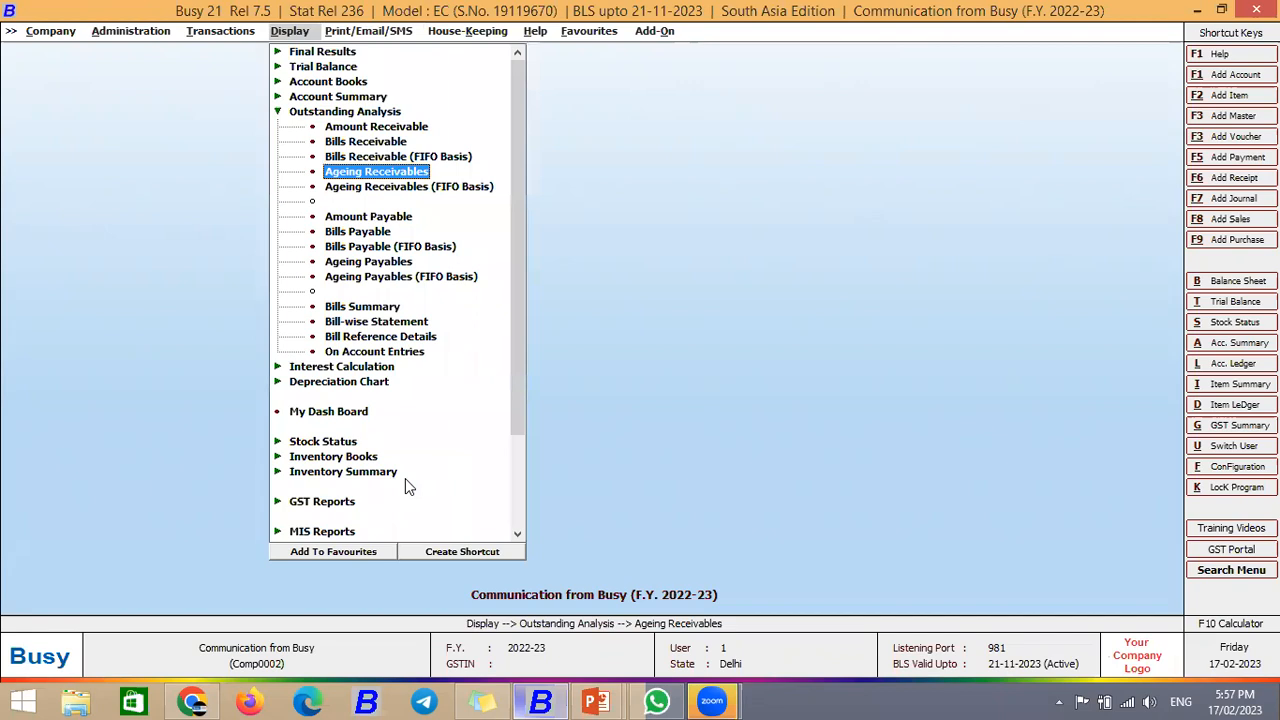
key(Left)
Step: Open the Payment Reminder letter under Print outstanding analysis and choose All Parties
key(Right)
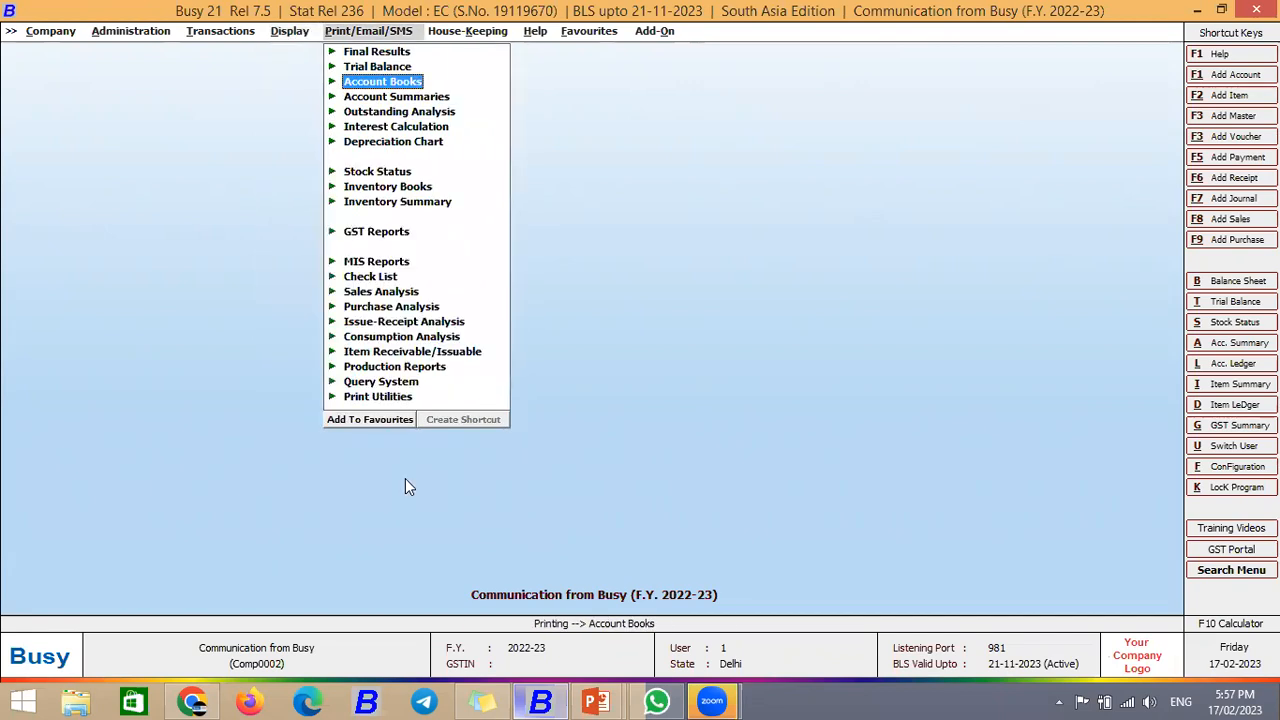
key(Down)
key(Down)
key(Right)
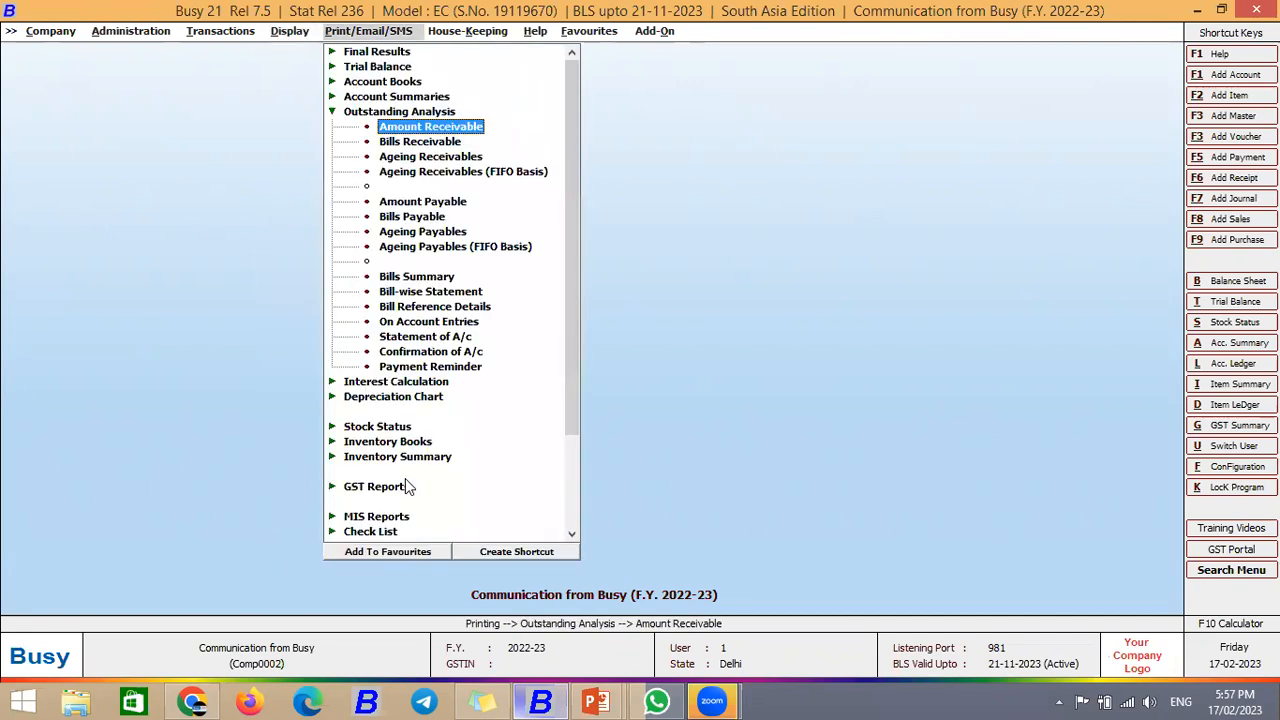
key(Down)
key(Down)
key(Down)
key(Down)
key(Down)
key(Down)
key(Down)
key(Down)
key(Down)
key(Down)
key(Down)
key(Down)
key(Down)
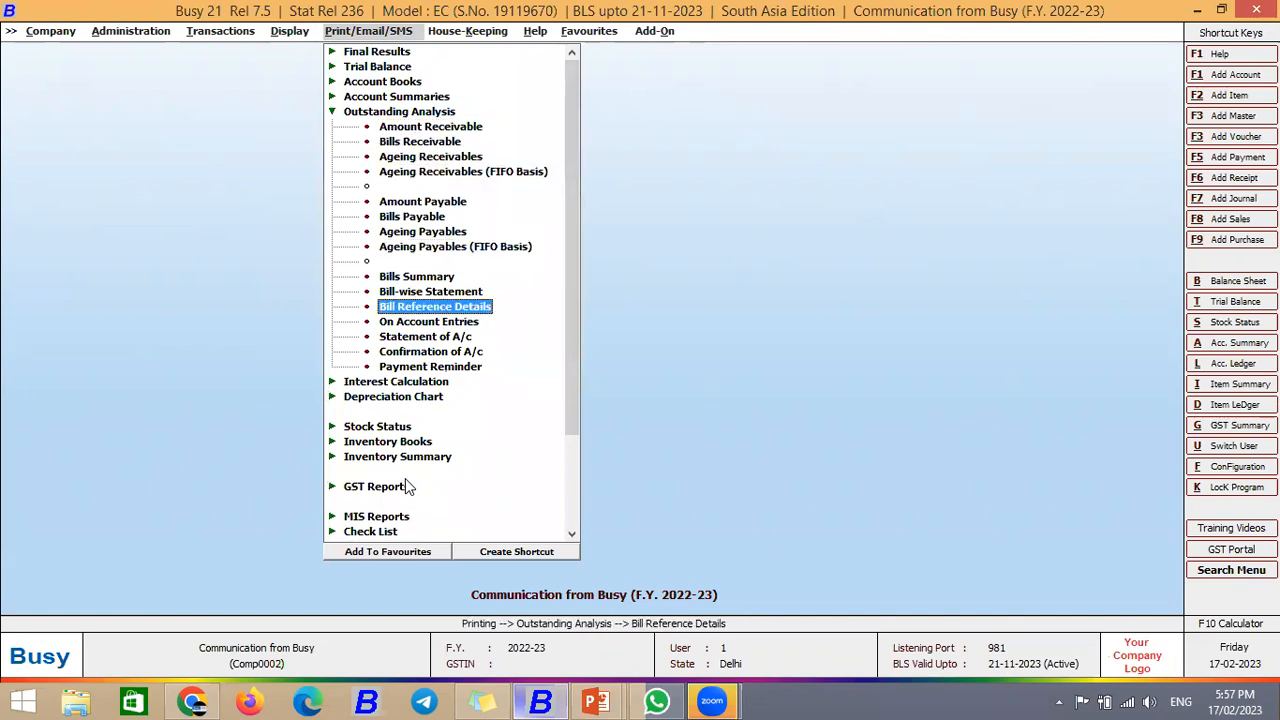
key(Down)
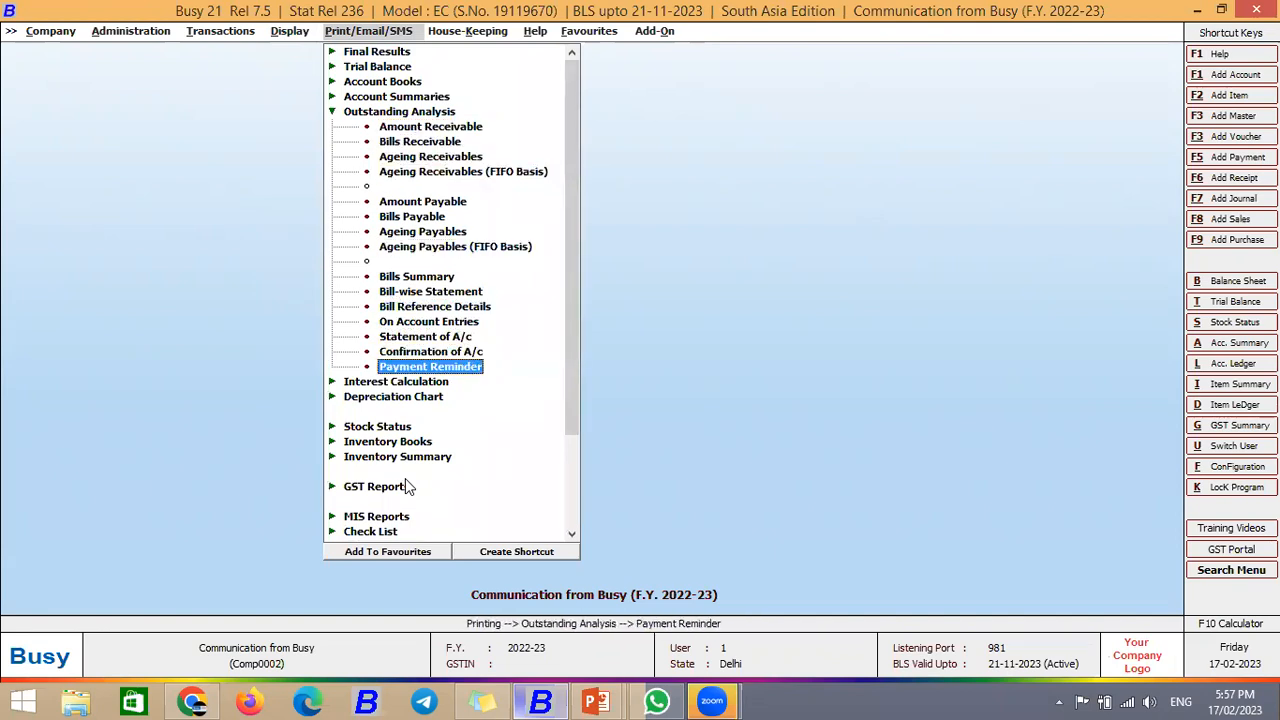
key(Return)
key(Escape)
key(Return)
key(Return)
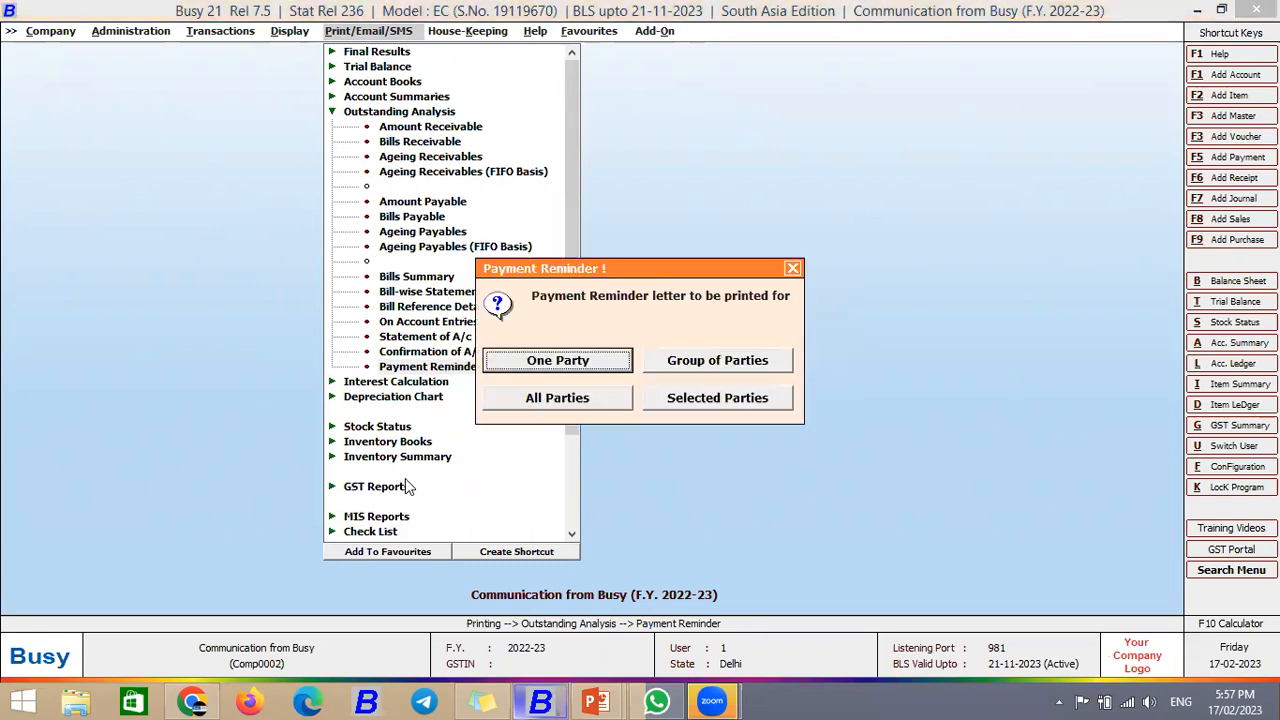
key(Right)
key(Right)
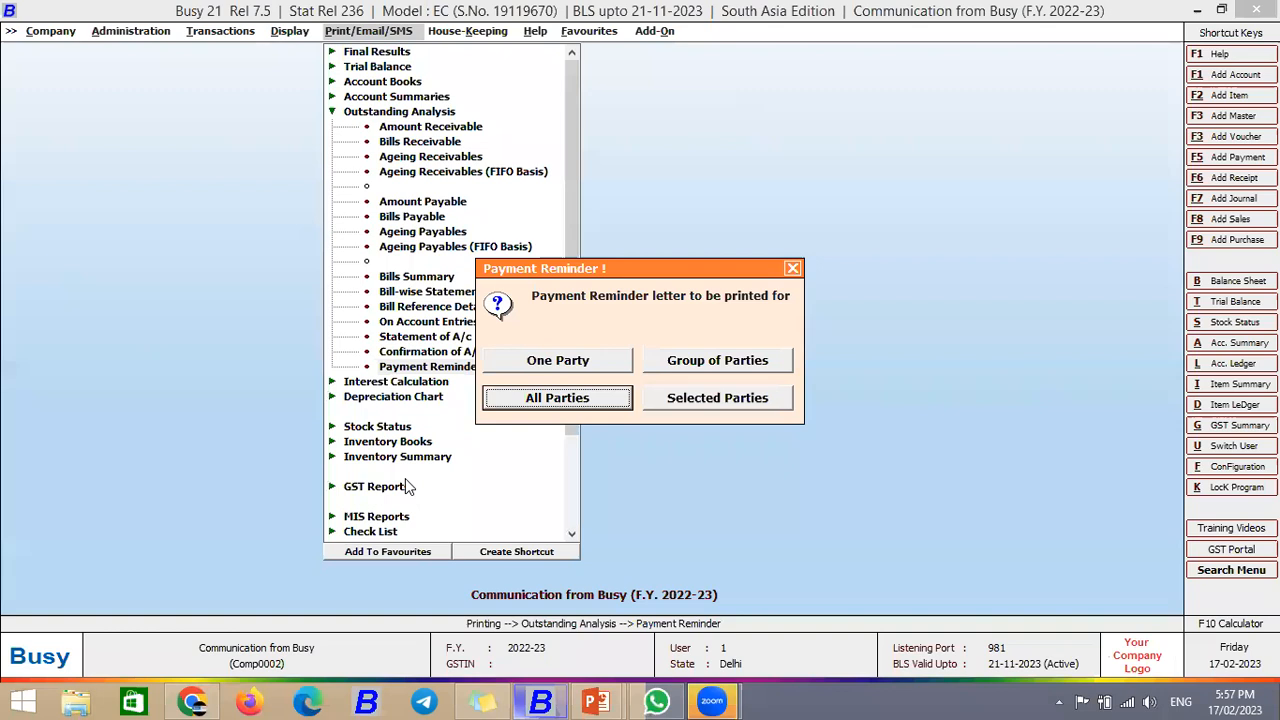
key(Return)
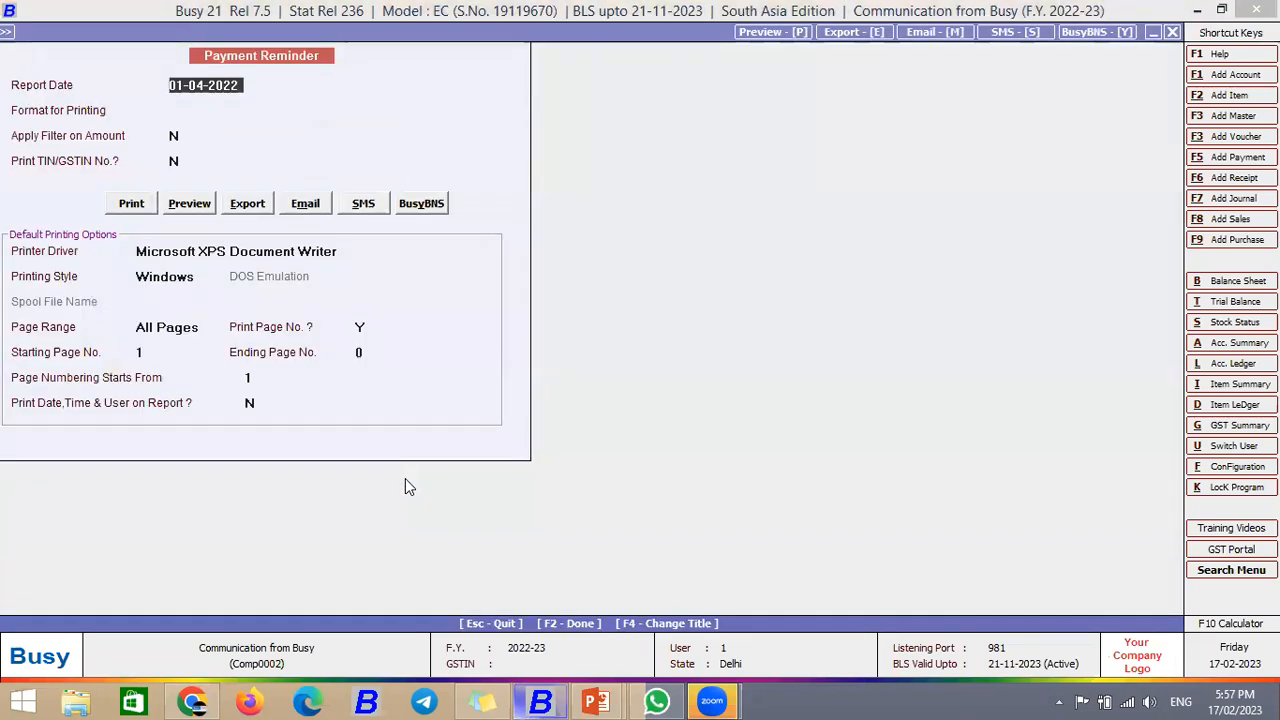
Step: Choose SMS, clear the Invalid Format Name warning, pick the STANDARD format, then exit
click(363, 205)
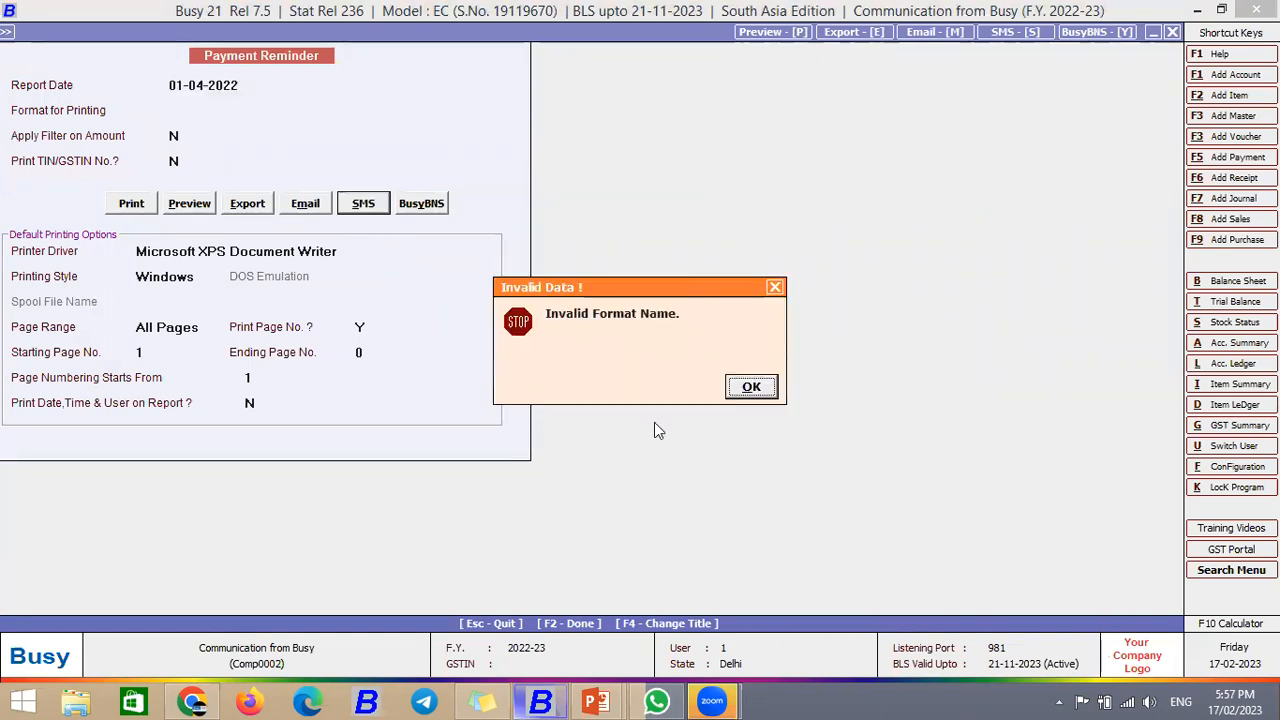
click(765, 396)
key(Return)
key(Return)
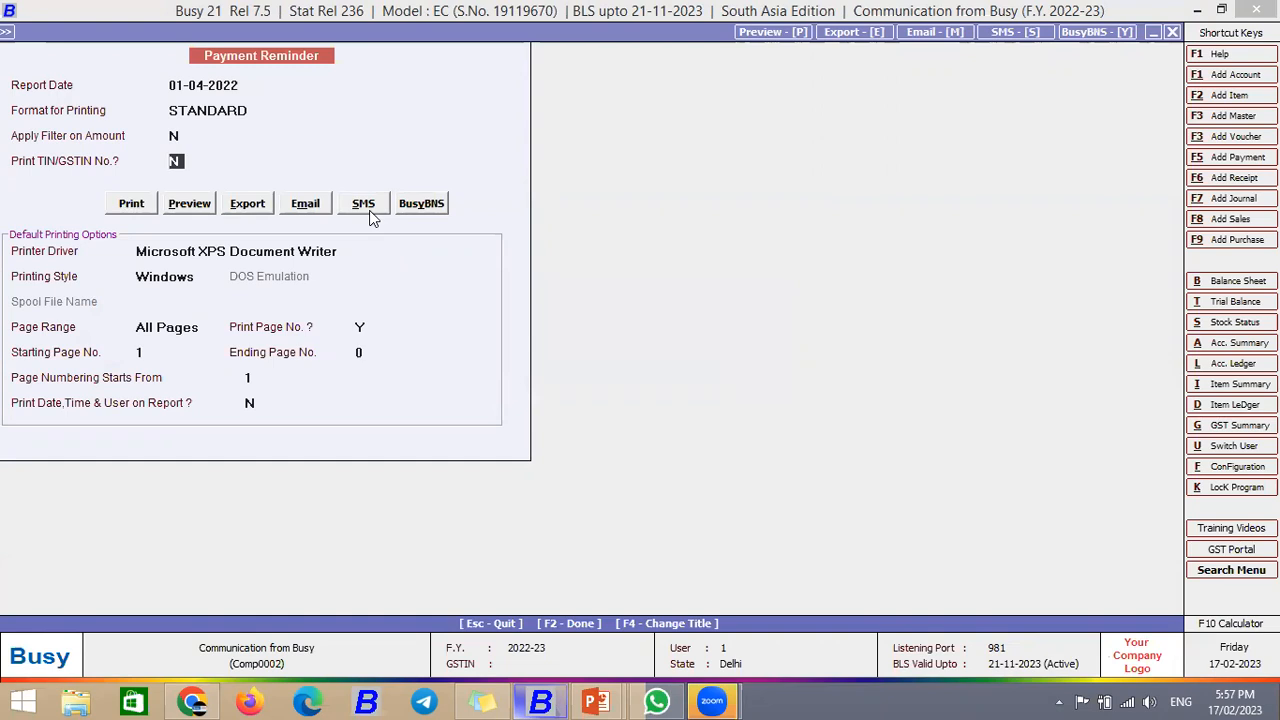
key(Escape)
key(Escape)
key(Escape)
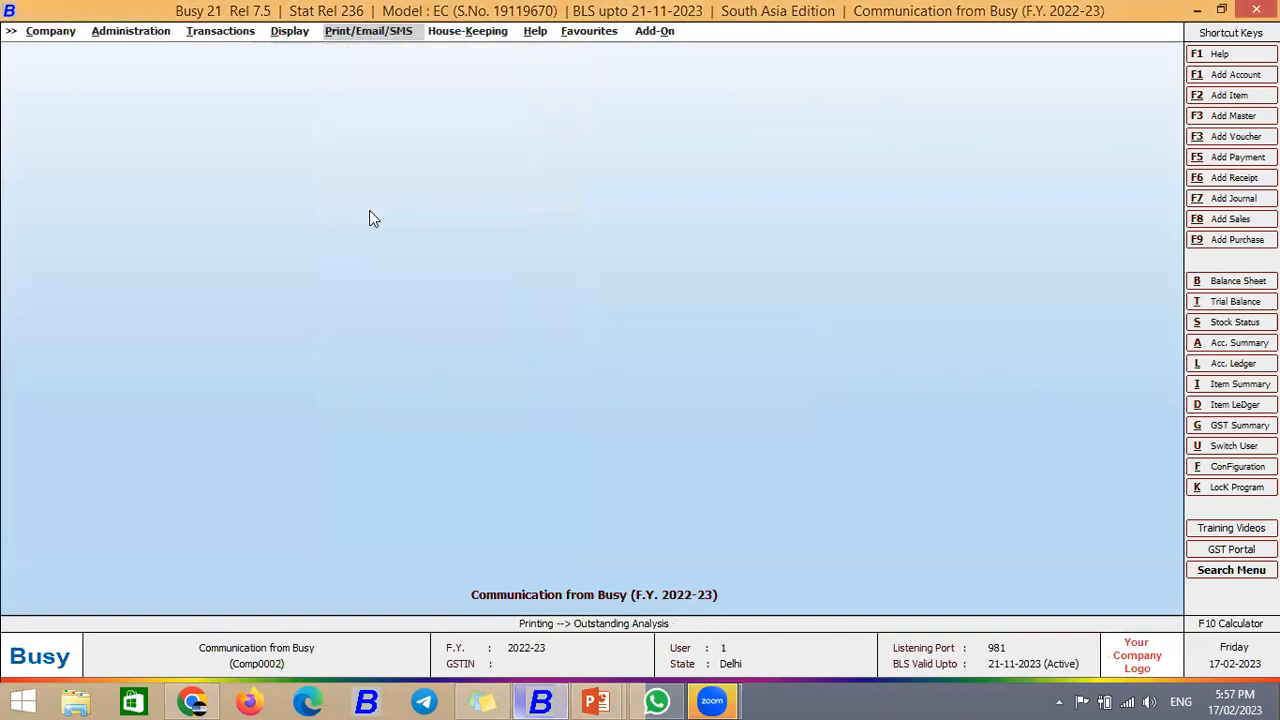
Step: Set Enable BDEP to Y in General features and open its Configuration to create a new ID
key(Left)
key(Left)
key(Left)
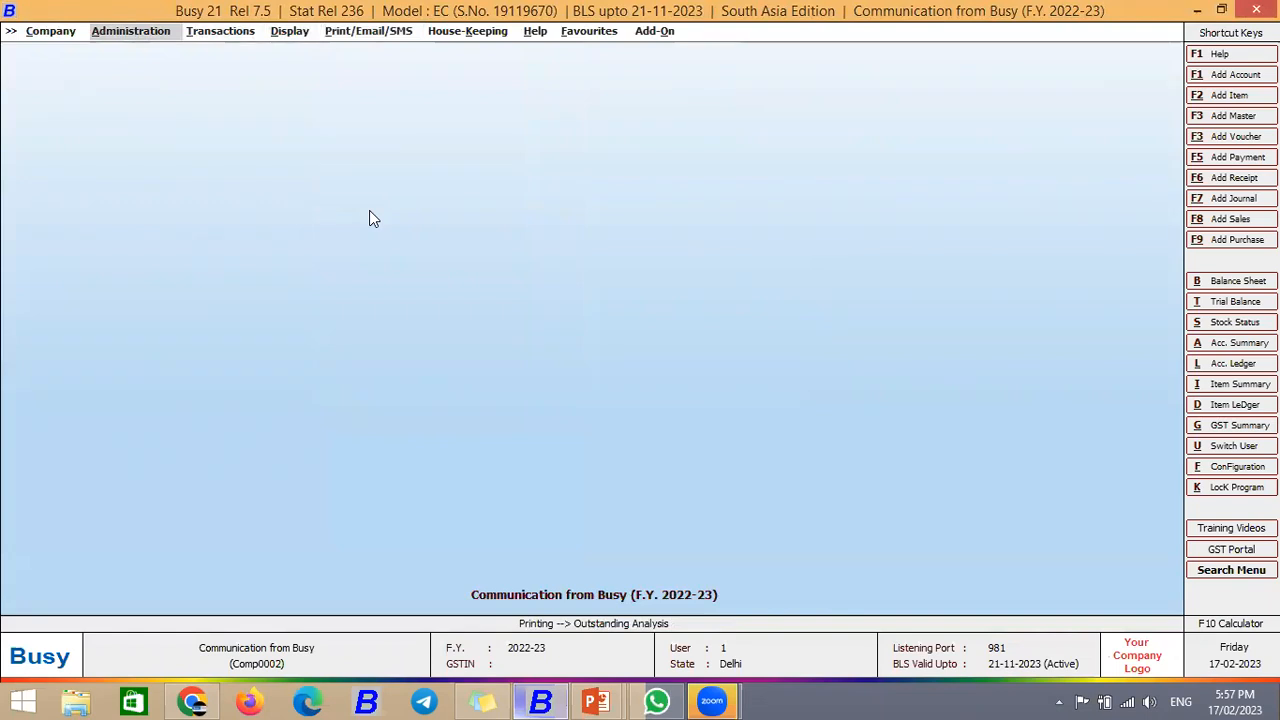
key(Return)
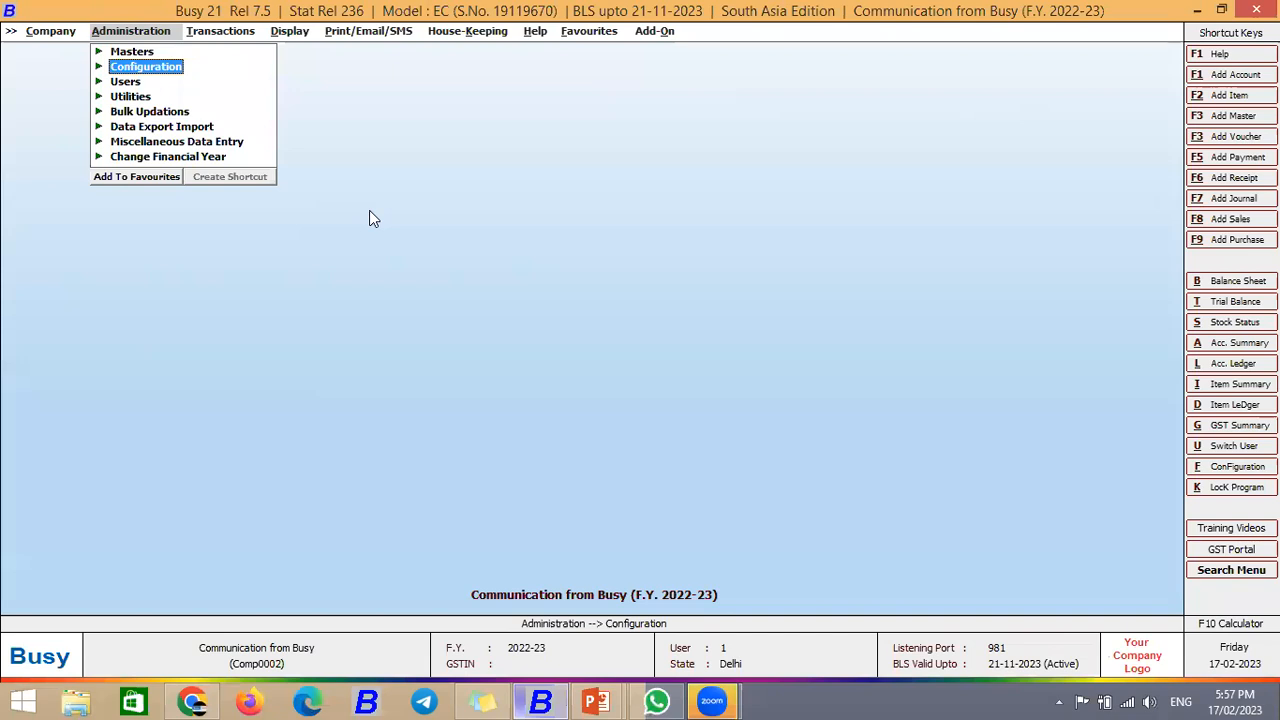
key(Return)
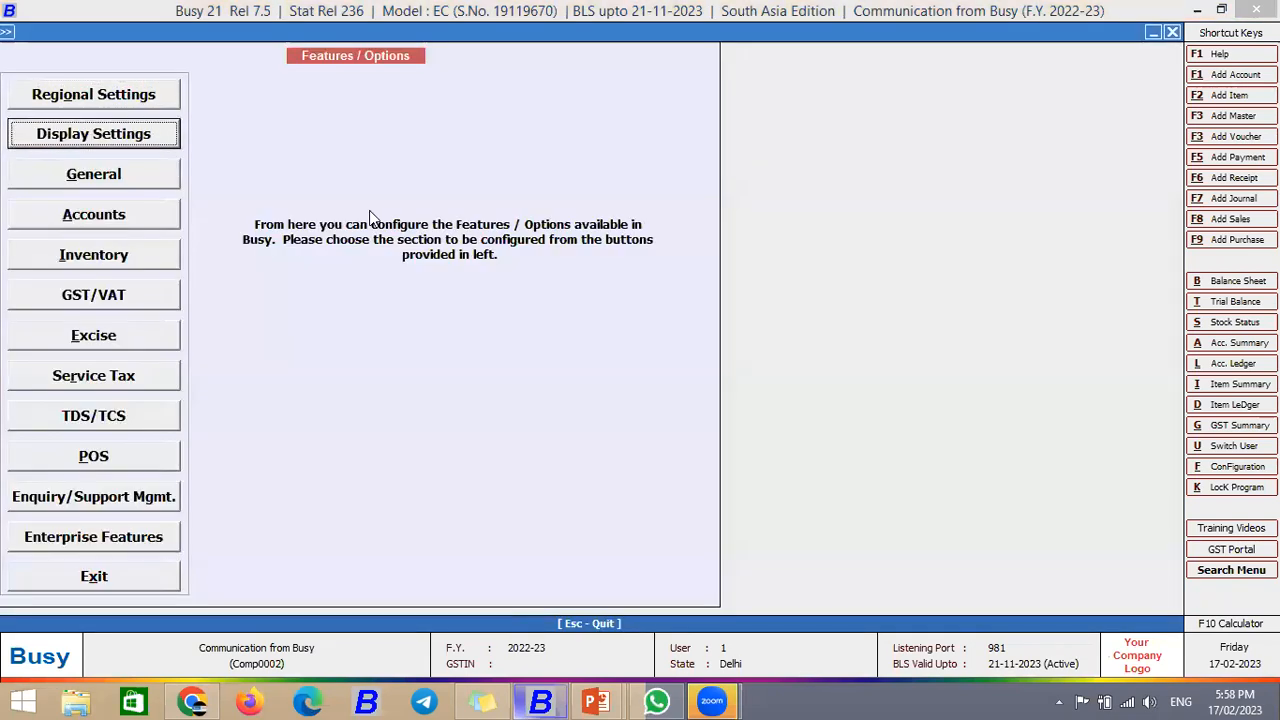
key(Down)
key(Return)
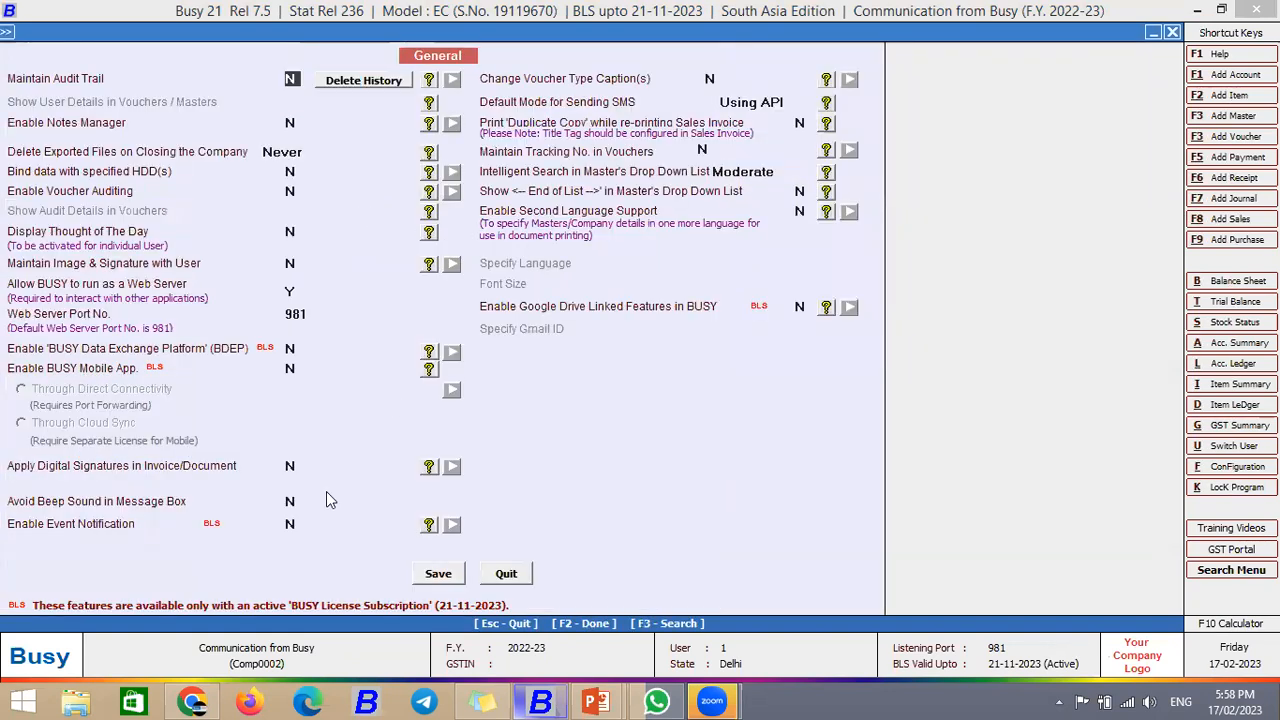
click(290, 349)
key(y)
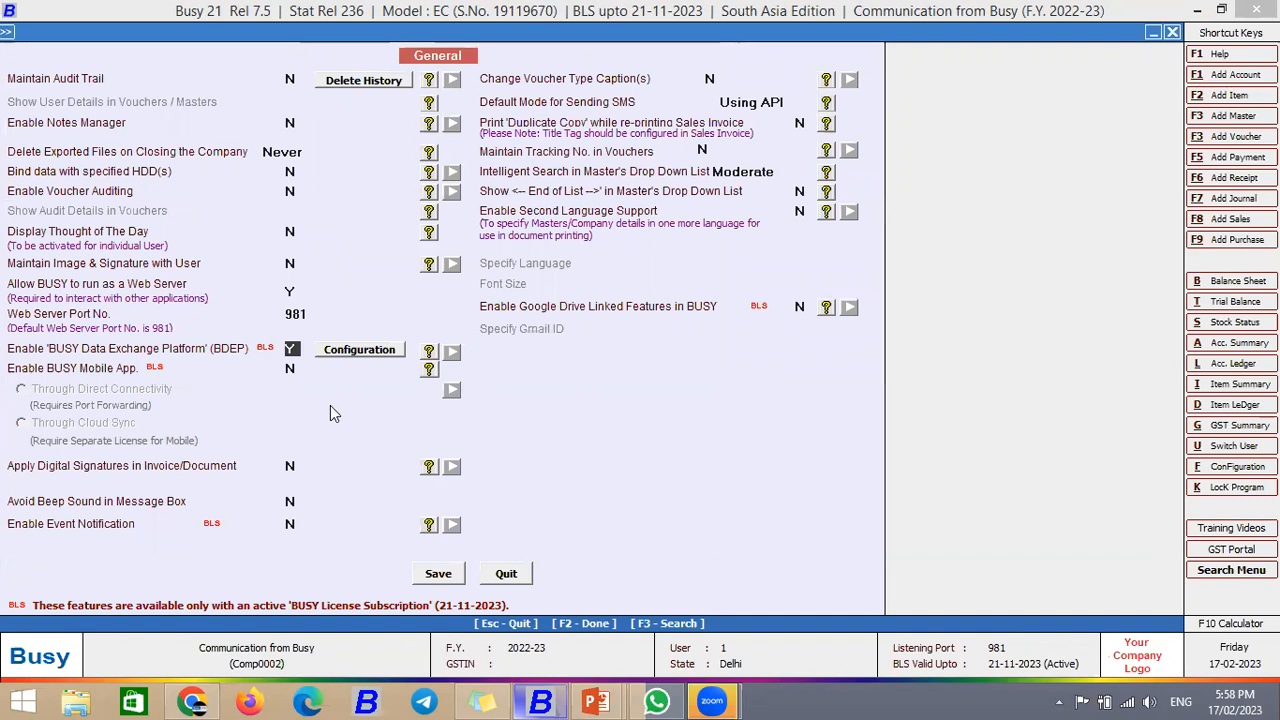
key(Return)
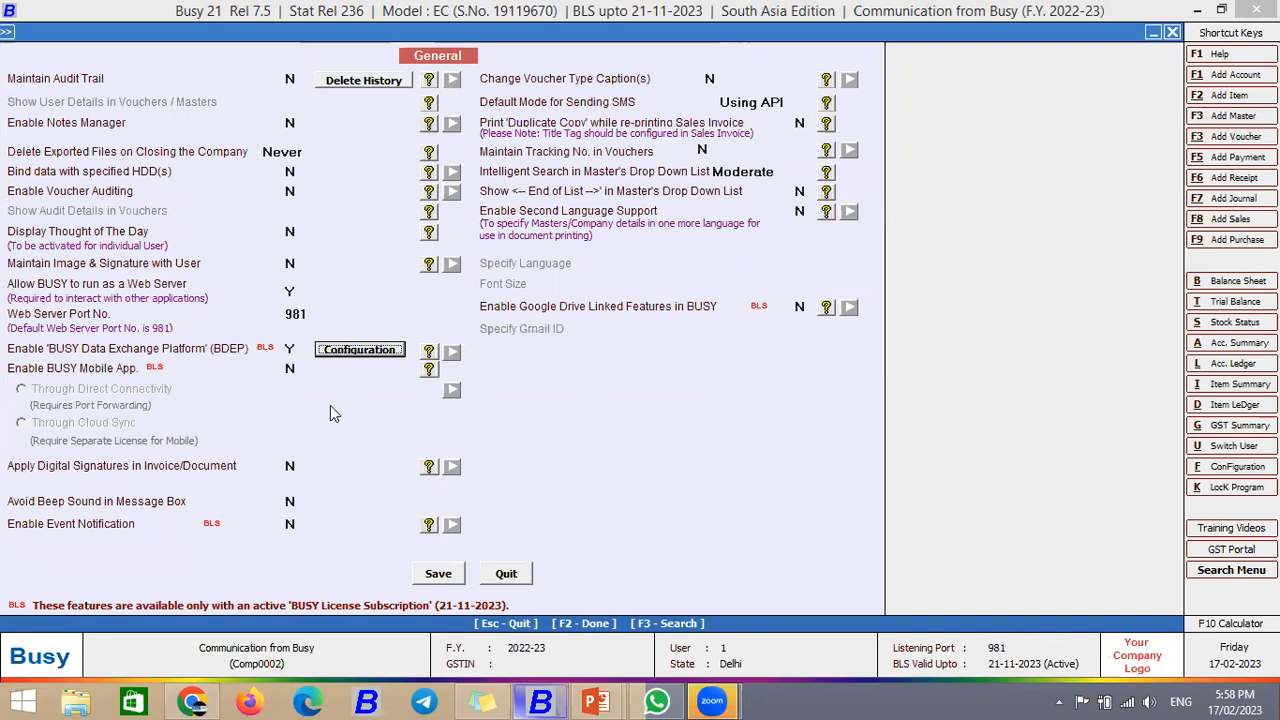
key(Return)
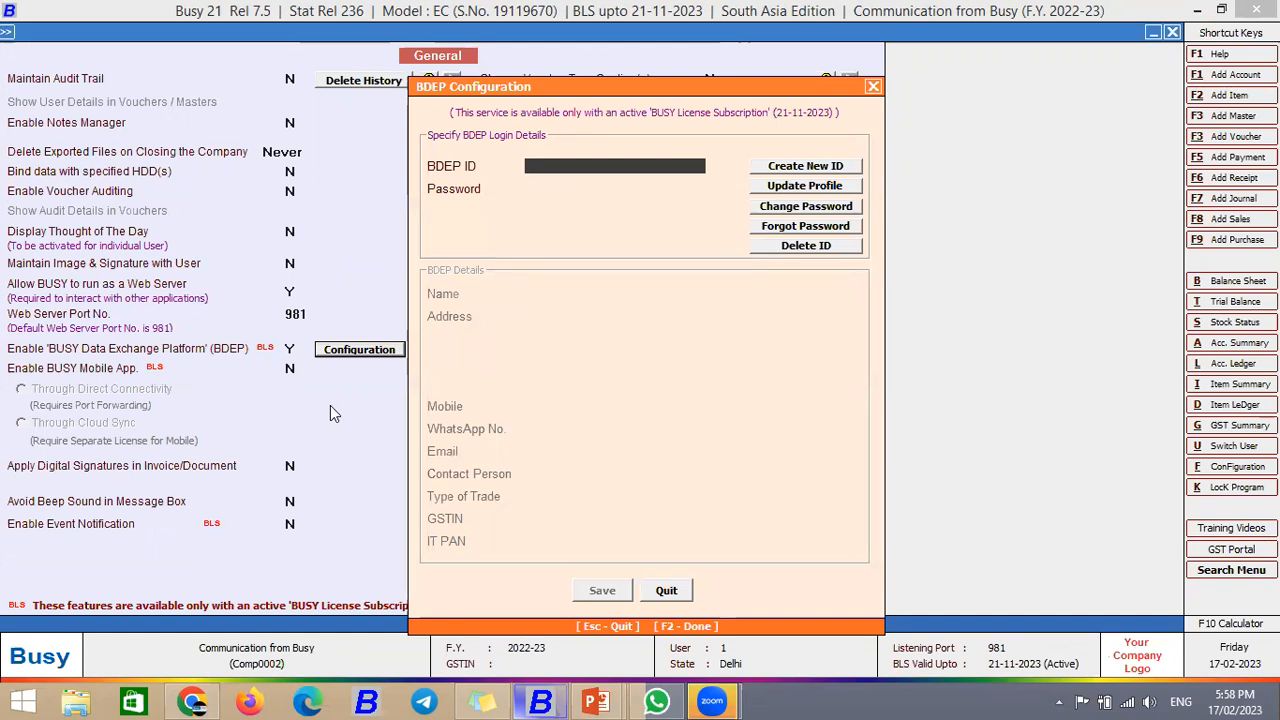
click(789, 170)
Step: Enter the new BDEP ID and type its password twice
text(B)
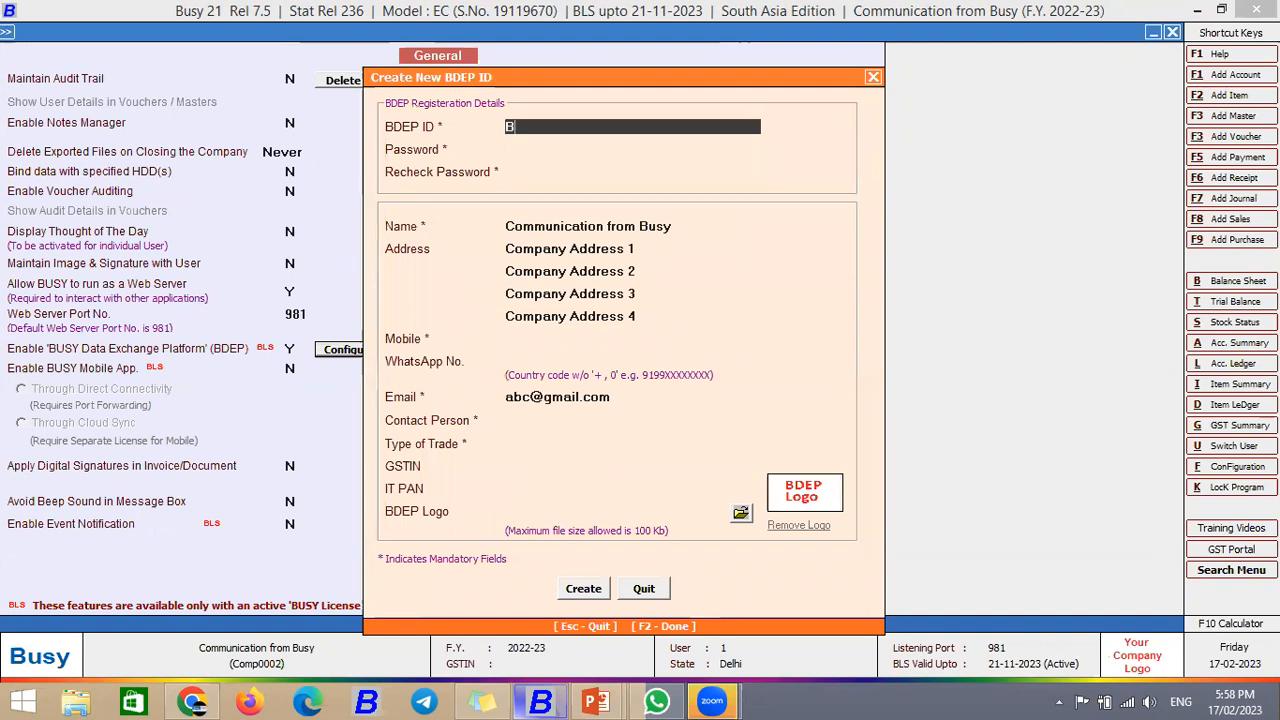
text(IPL_123)
key(Return)
key(Return)
text(4)
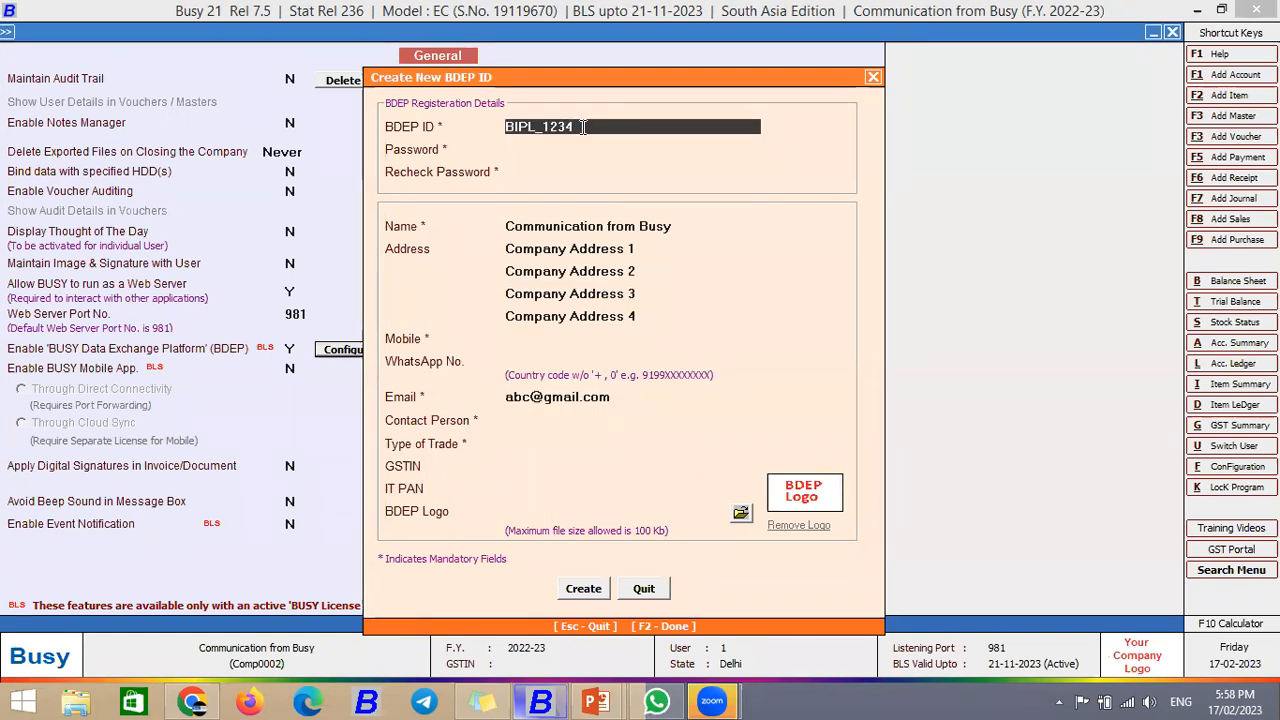
key(Return)
text(1)
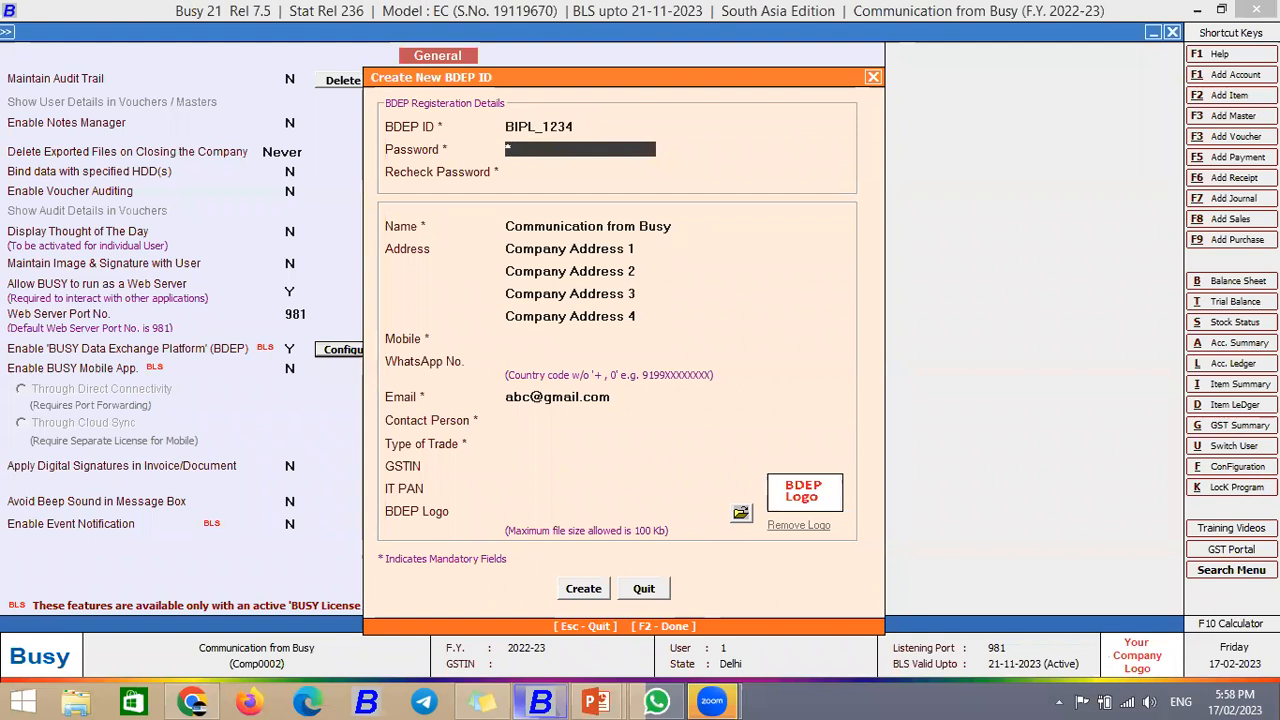
key(Return)
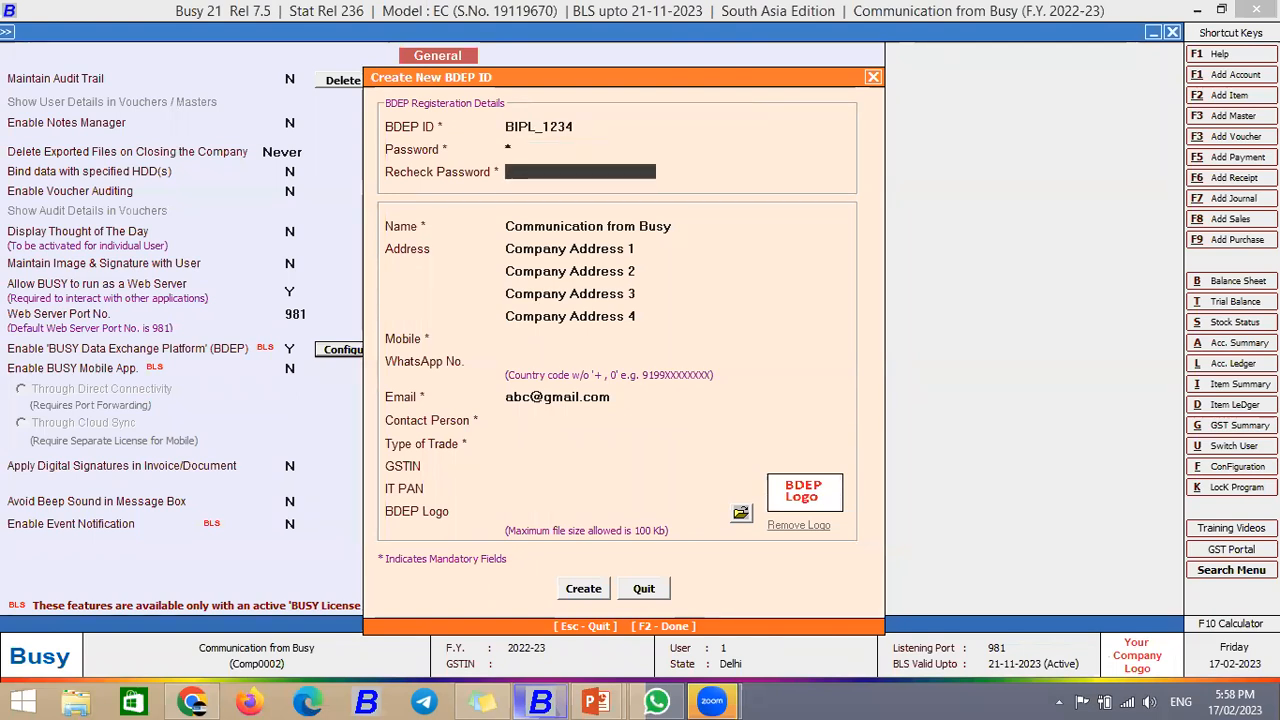
text(1)
key(Return)
Step: Fill in the mobile number, contact person's name and trade type 'ratail'
key(Return)
key(Return)
key(Return)
key(Return)
key(Return)
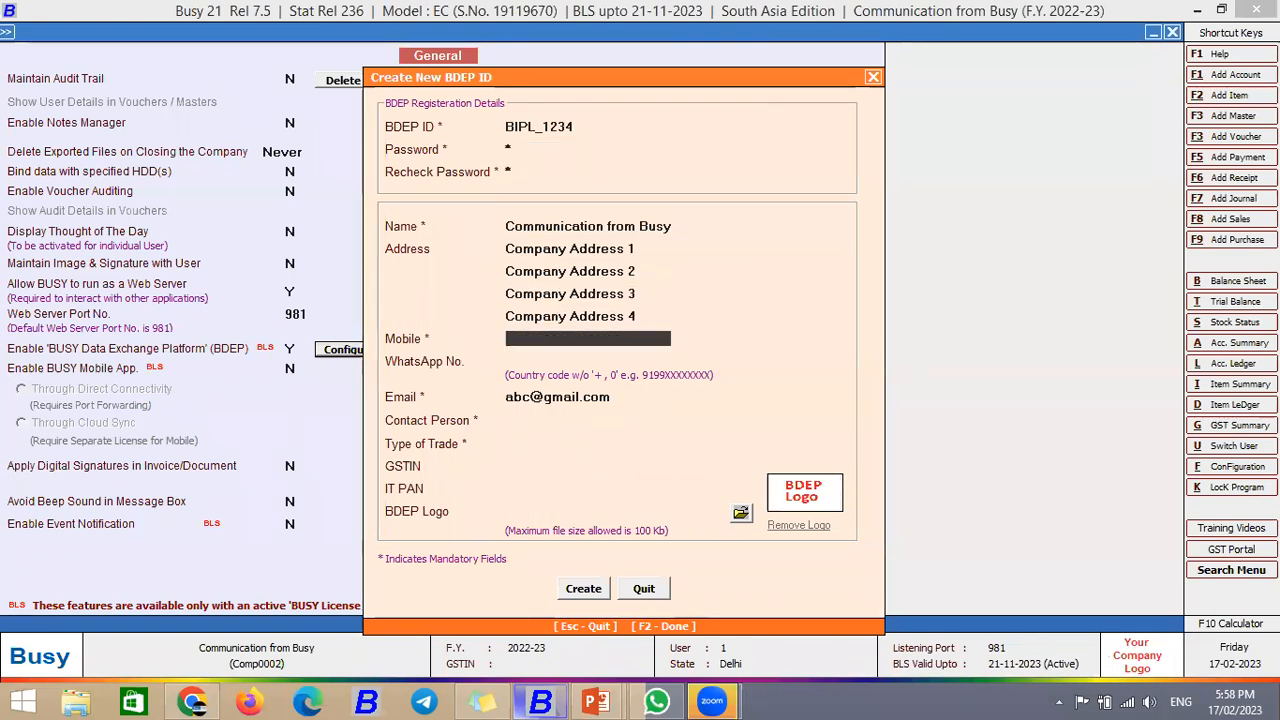
key(Return)
key(Return)
key(Return)
text(r)
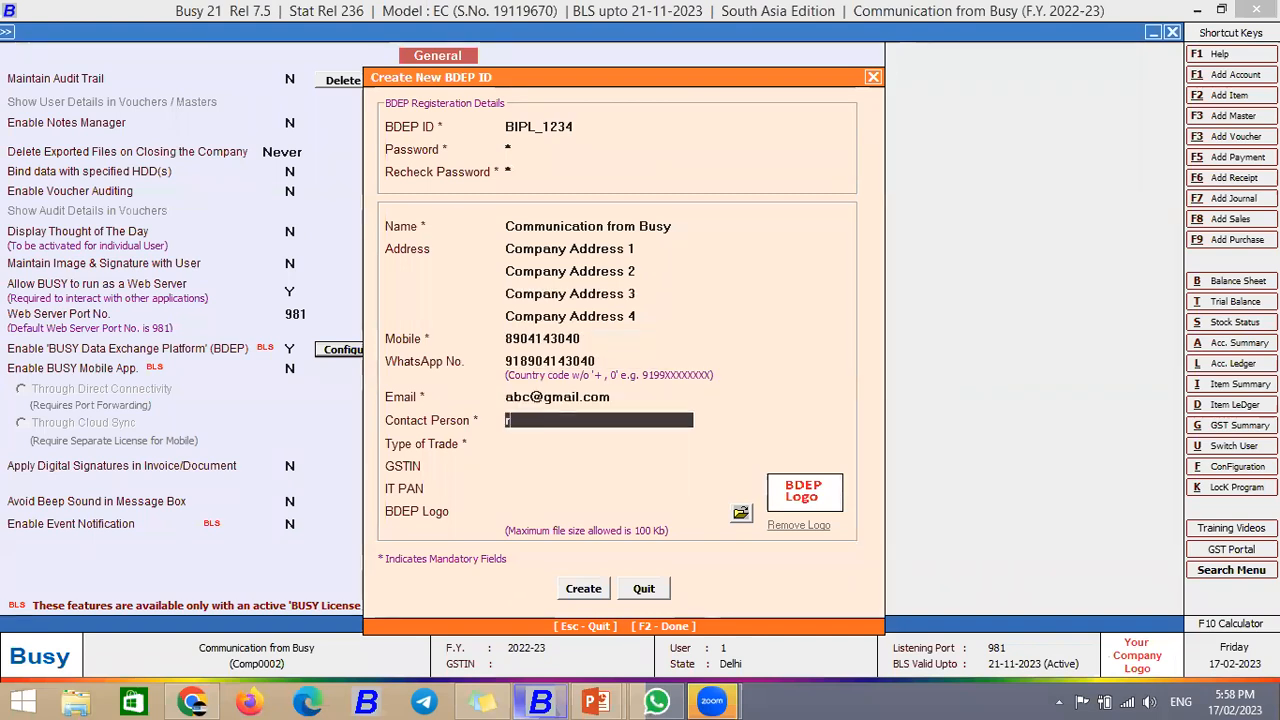
text(etail)
key(Return)
text(Re)
key(Up)
text(sooraj)
key(Return)
text(rat)
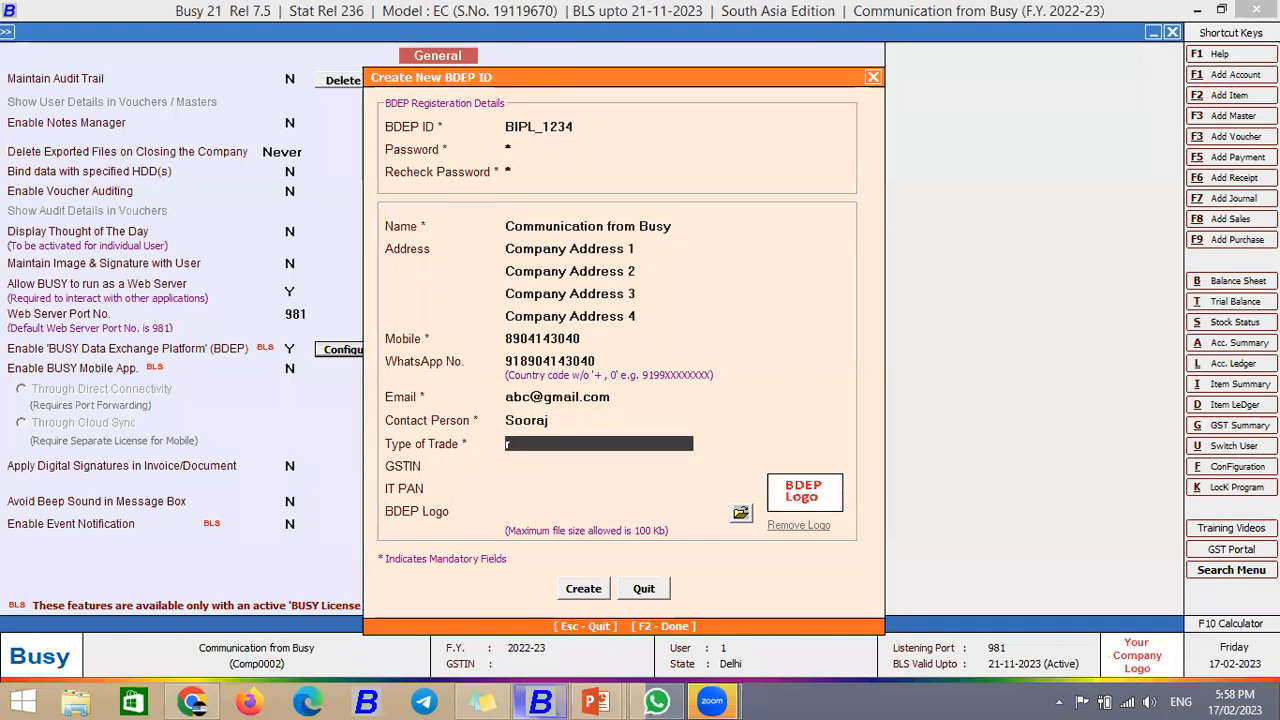
text(ail)
key(Return)
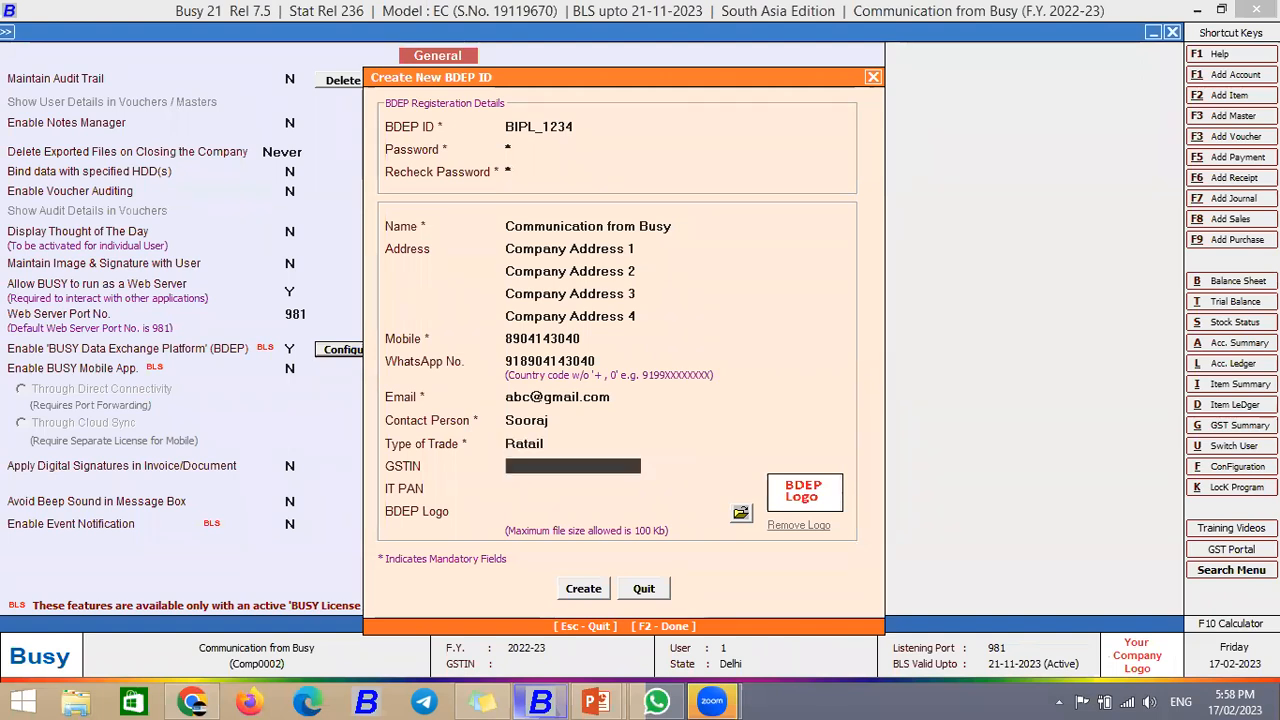
key(Return)
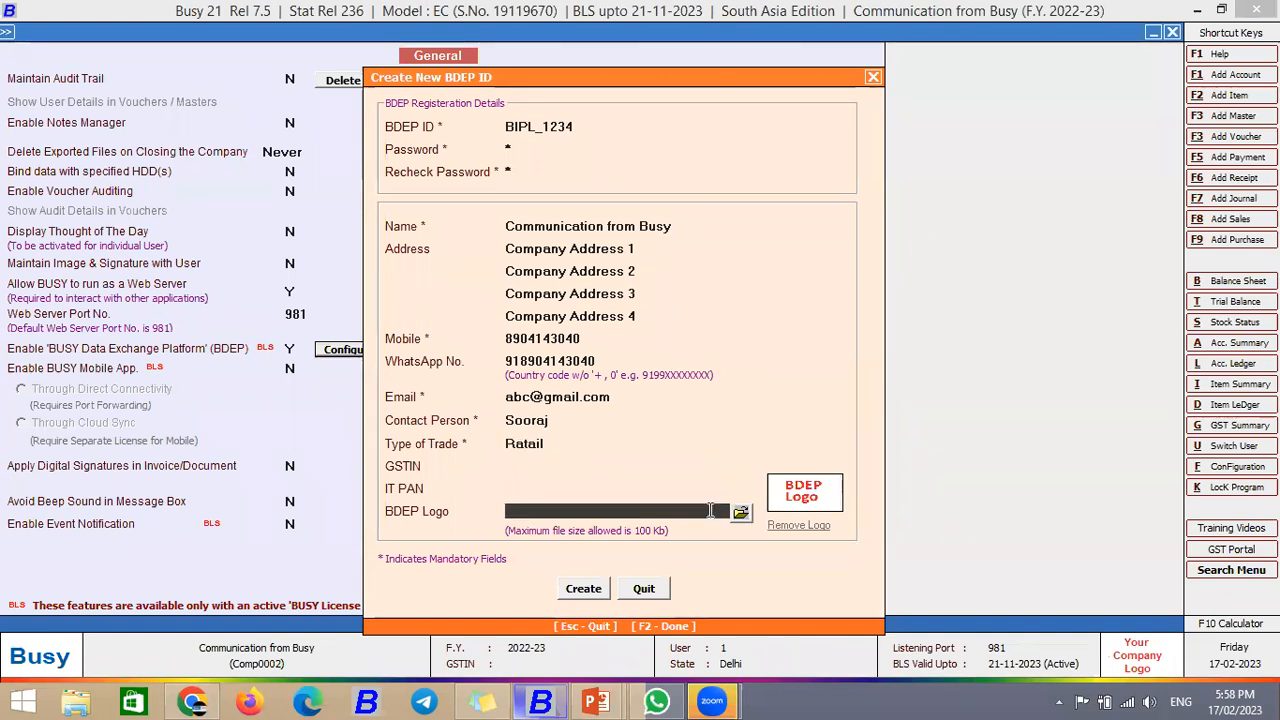
click(739, 514)
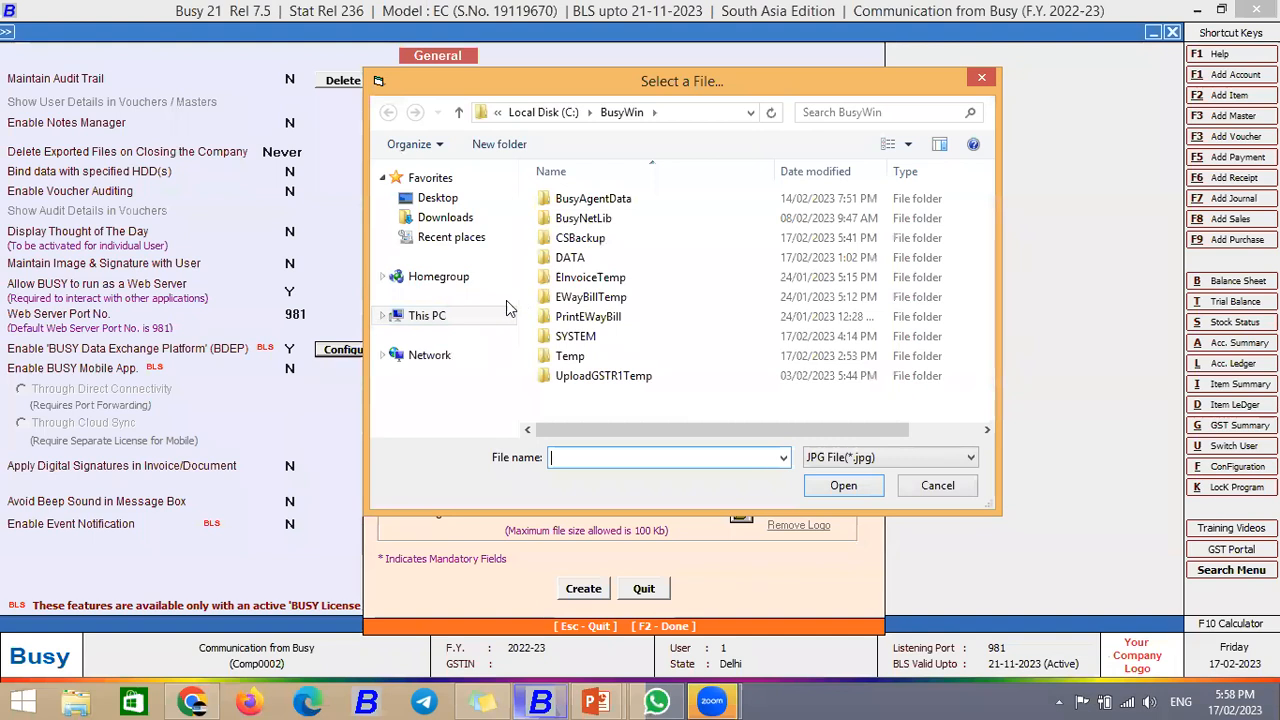
Step: Attach downloadaq from the Desktop Image folder as the BDEP logo and submit Create
click(424, 315)
click(437, 202)
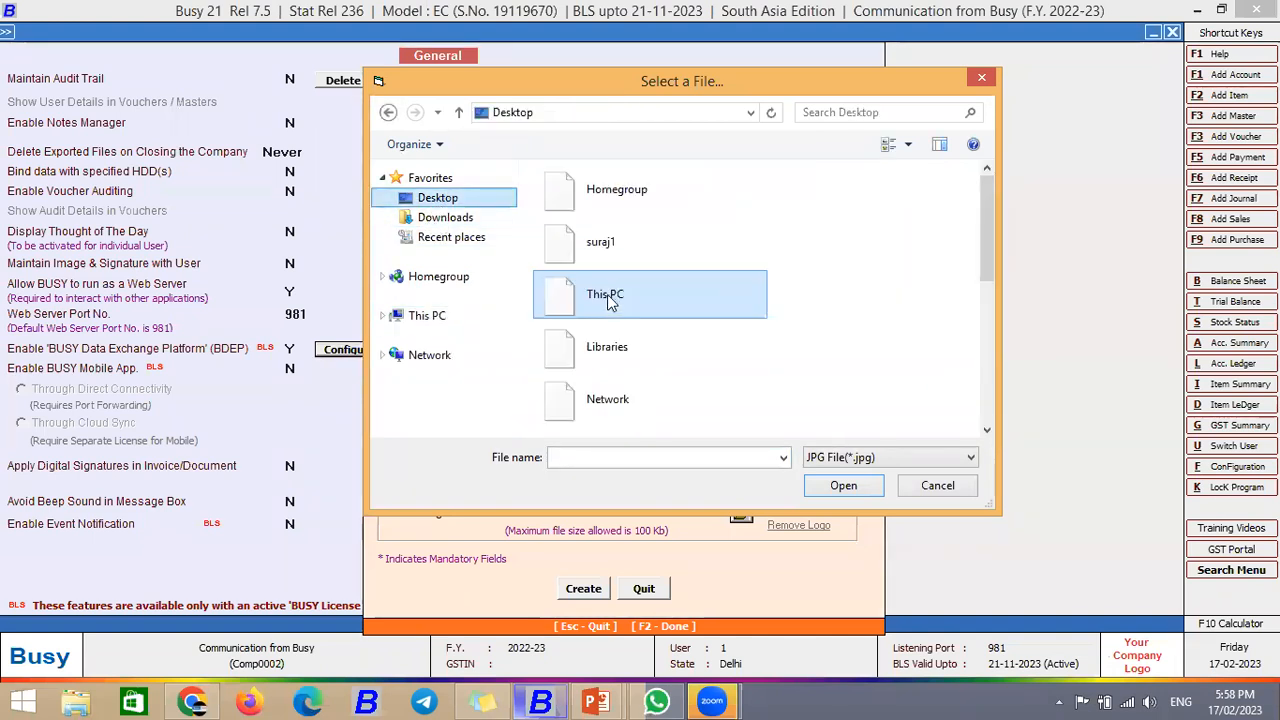
scroll(604, 312, down, 5)
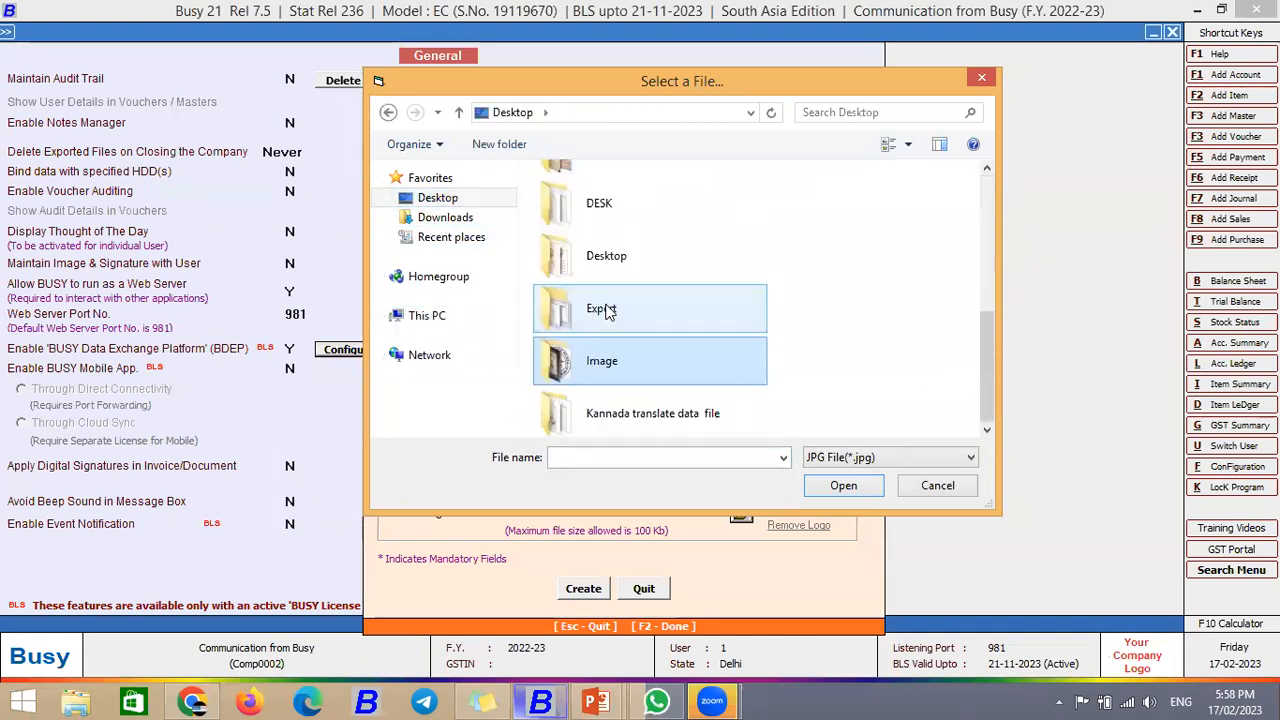
key(Down)
key(Up)
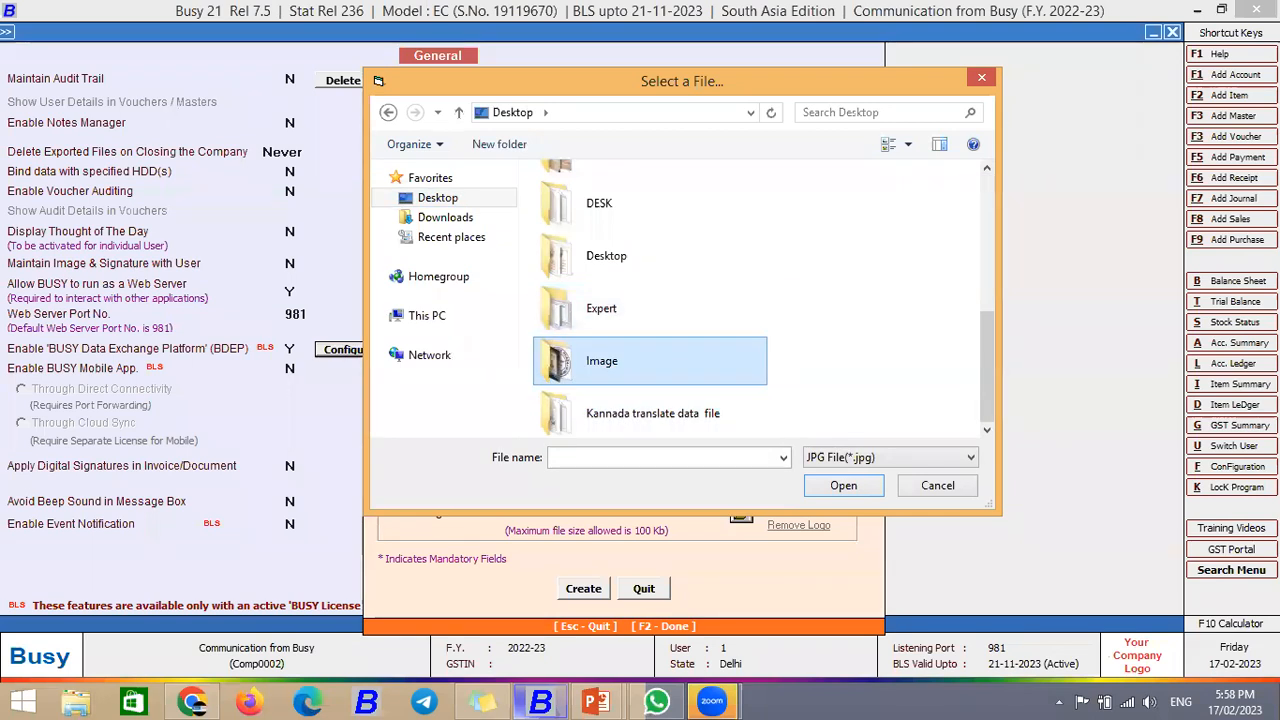
key(Return)
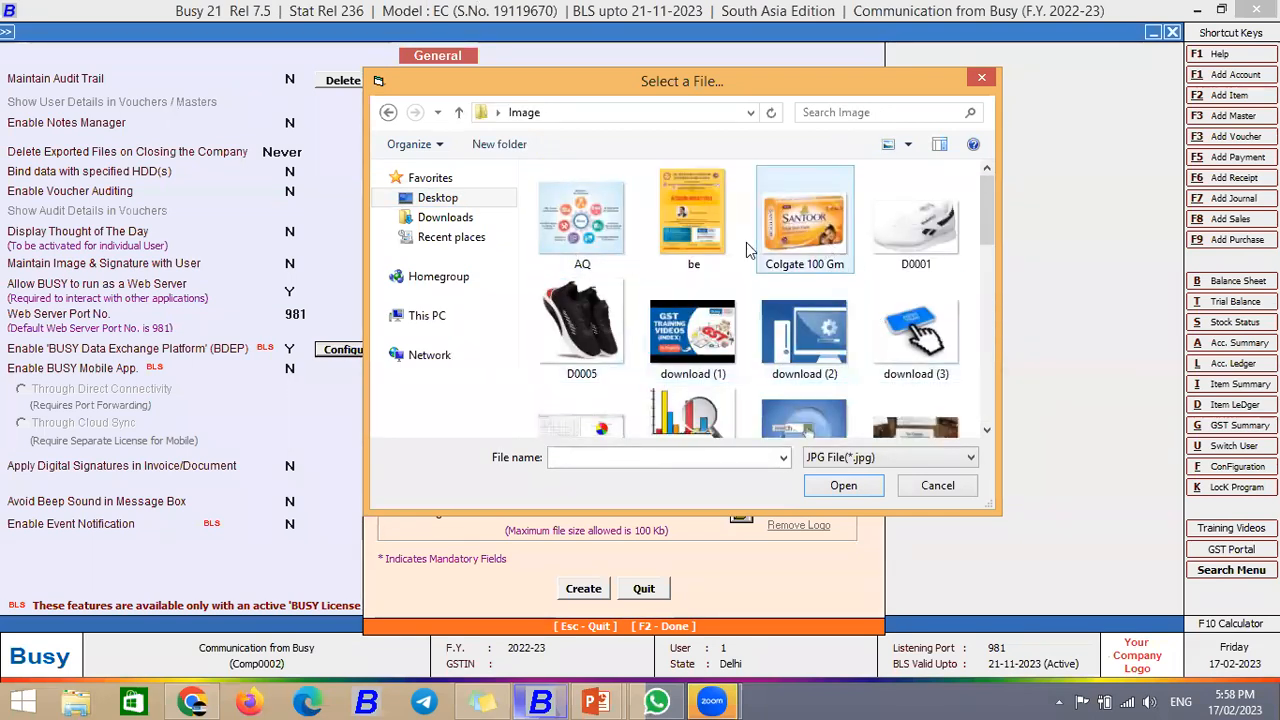
scroll(700, 340, down, 2)
click(693, 398)
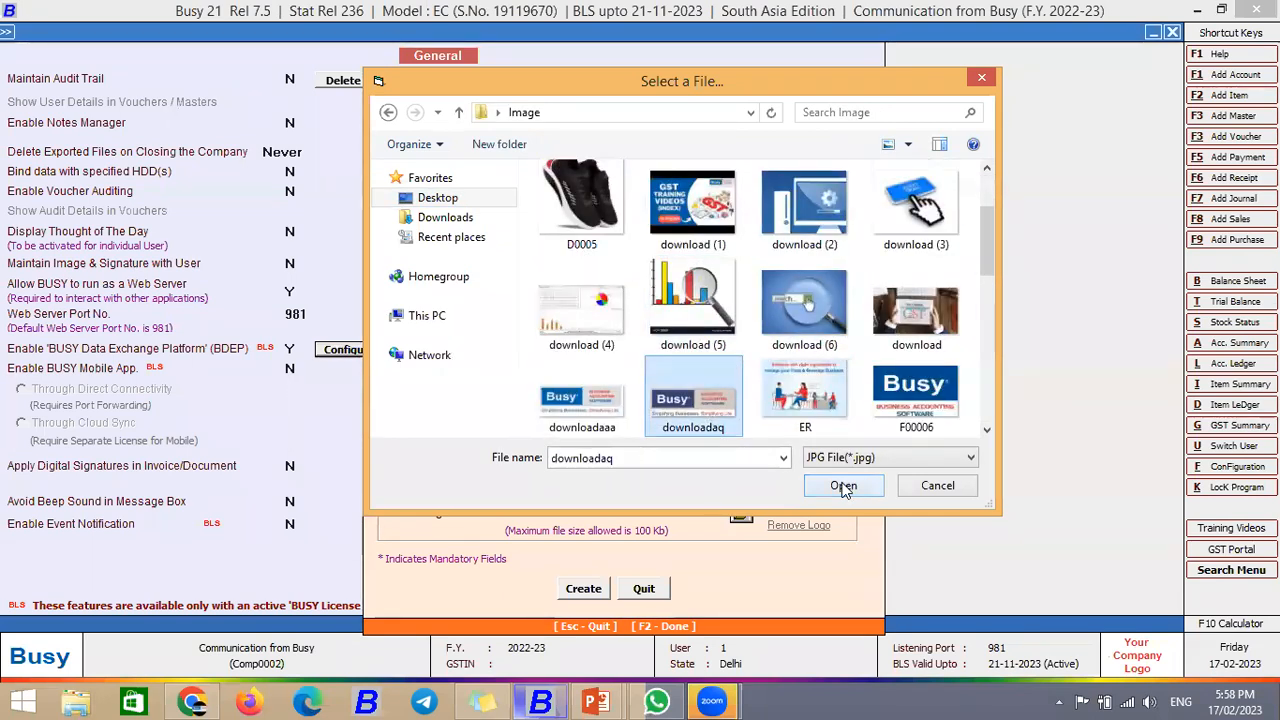
click(843, 486)
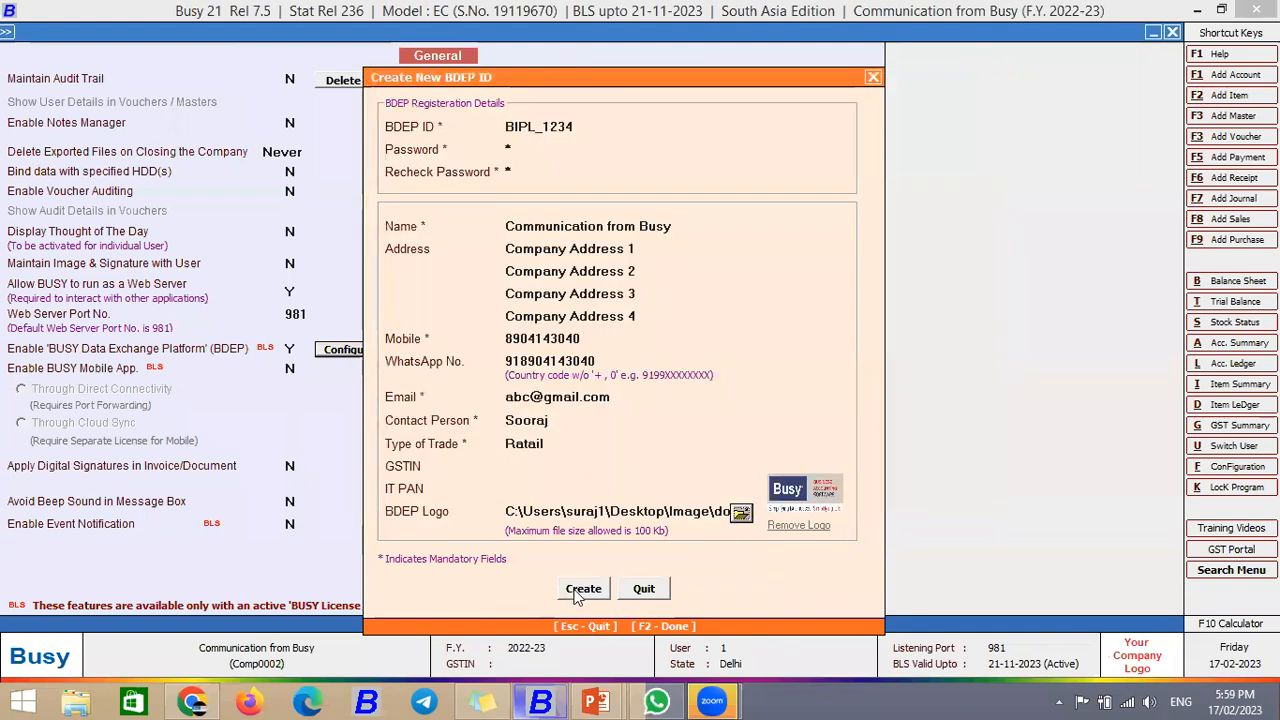
click(580, 590)
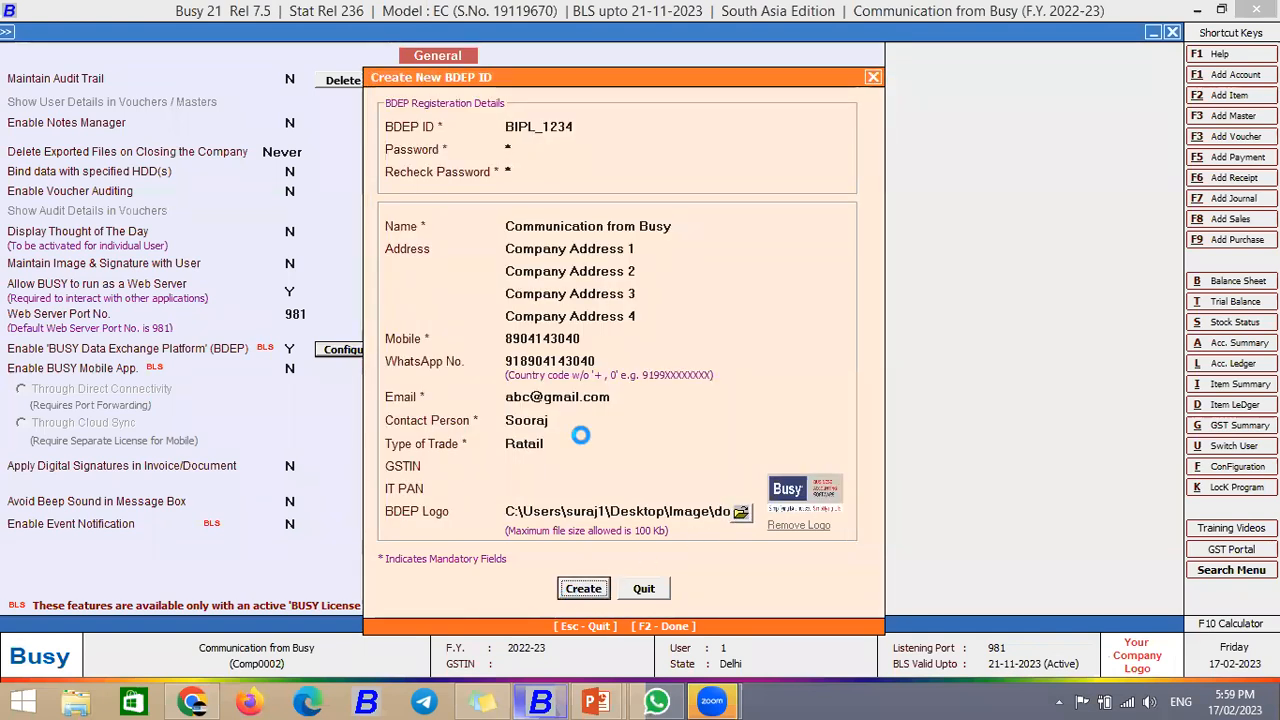
Step: Log into BDEP with the newly created ID and password, and save the General settings
click(750, 388)
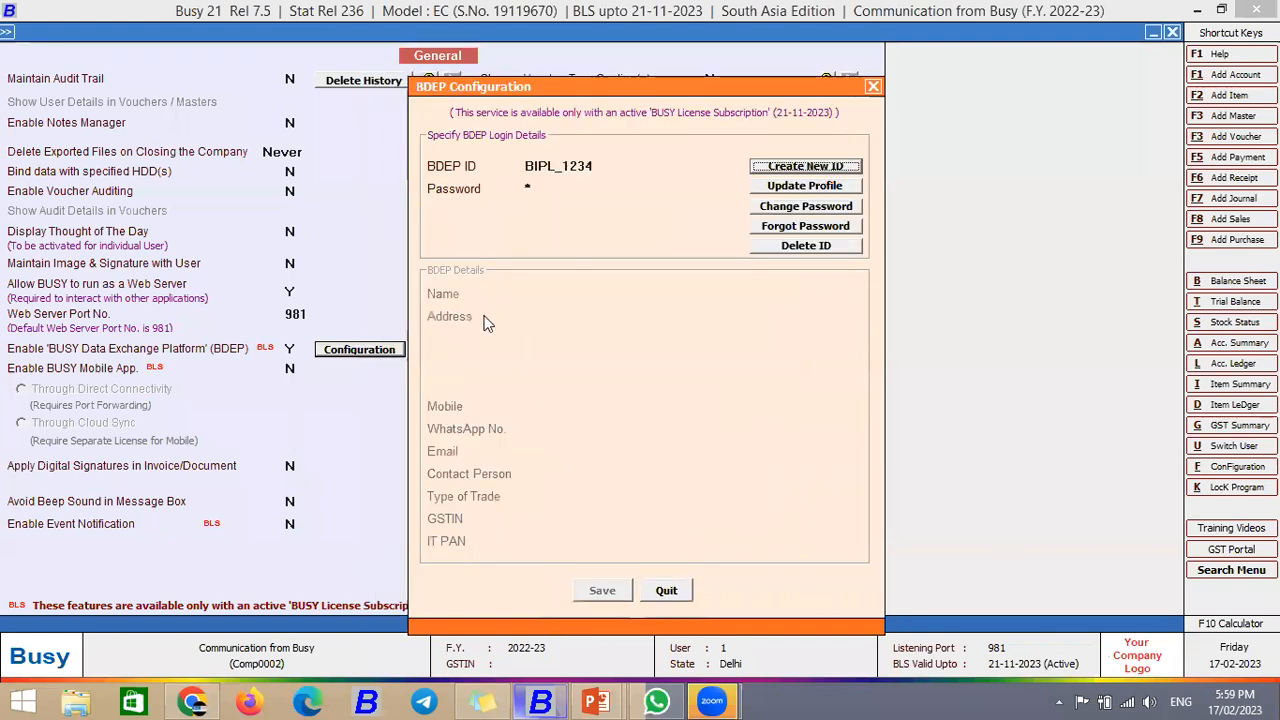
click(668, 589)
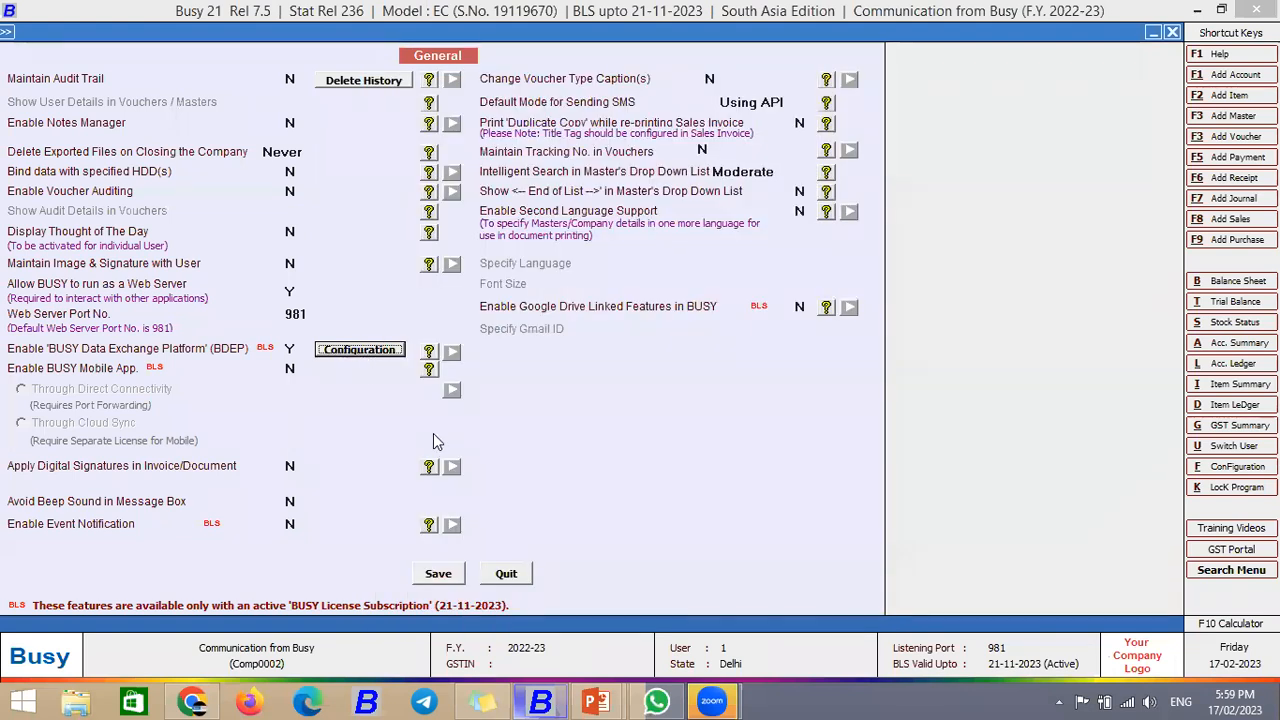
key(Return)
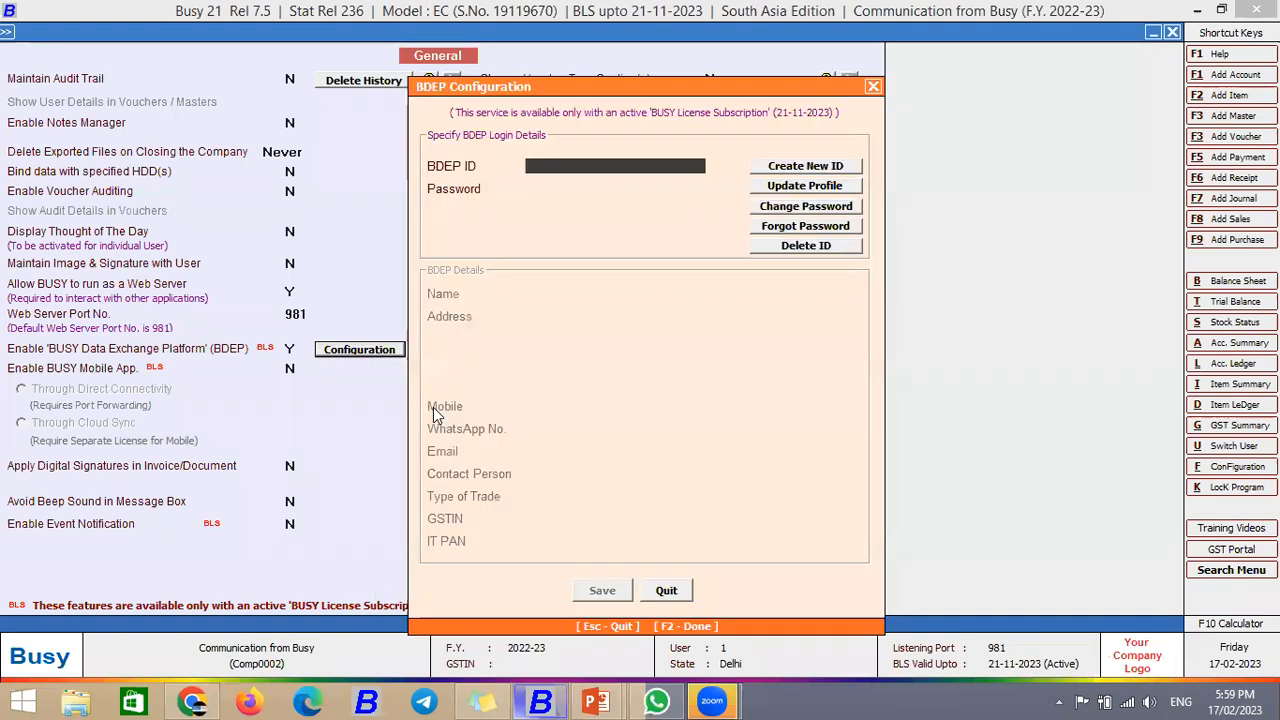
text(bipl_1234)
key(Return)
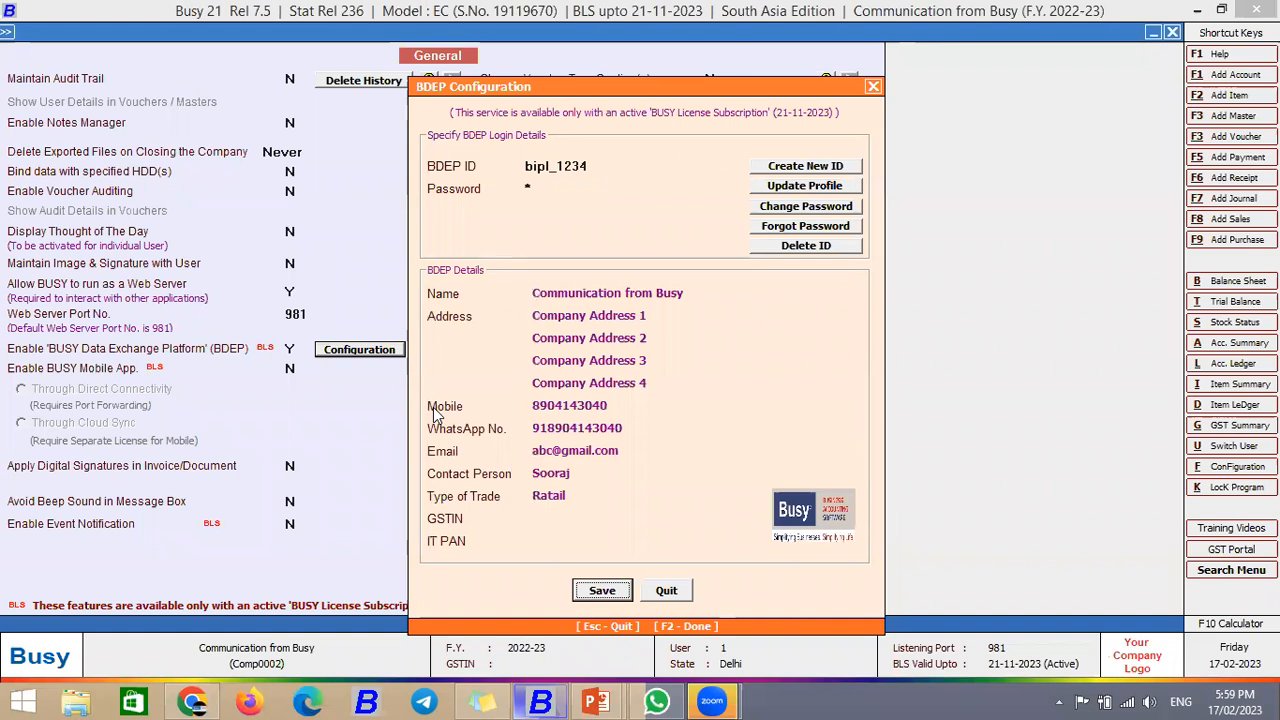
key(Return)
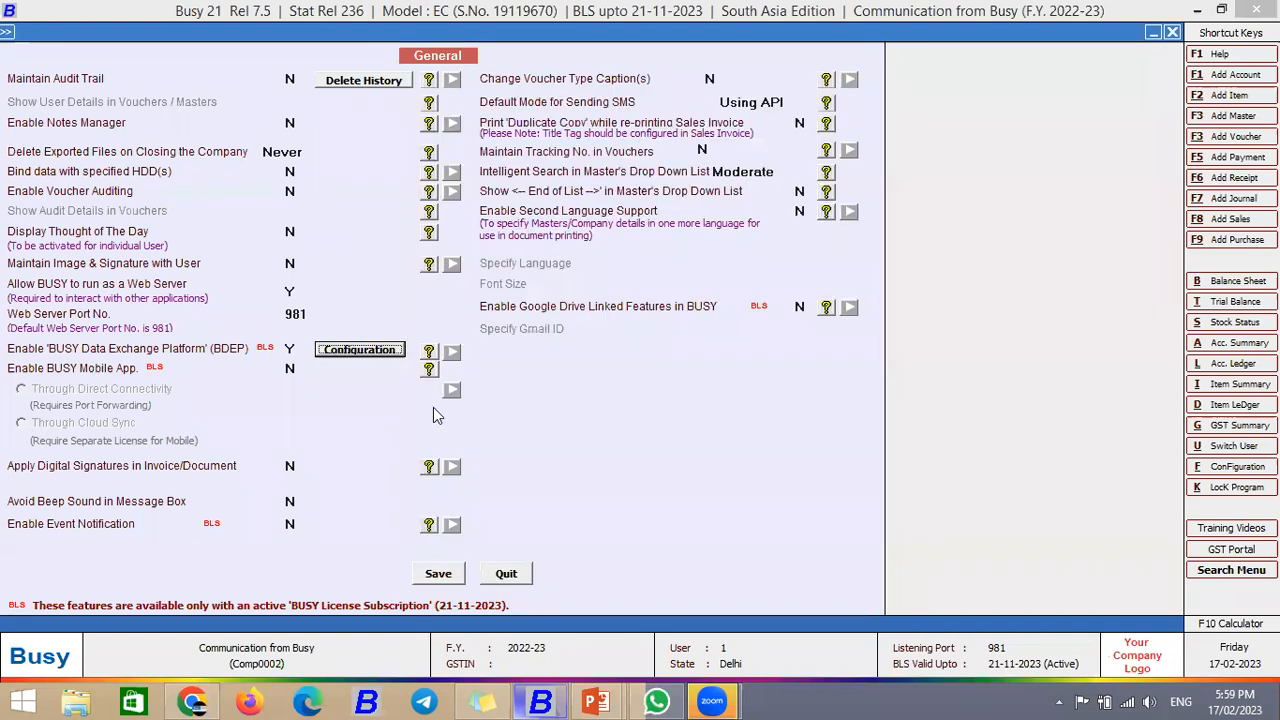
key(Return)
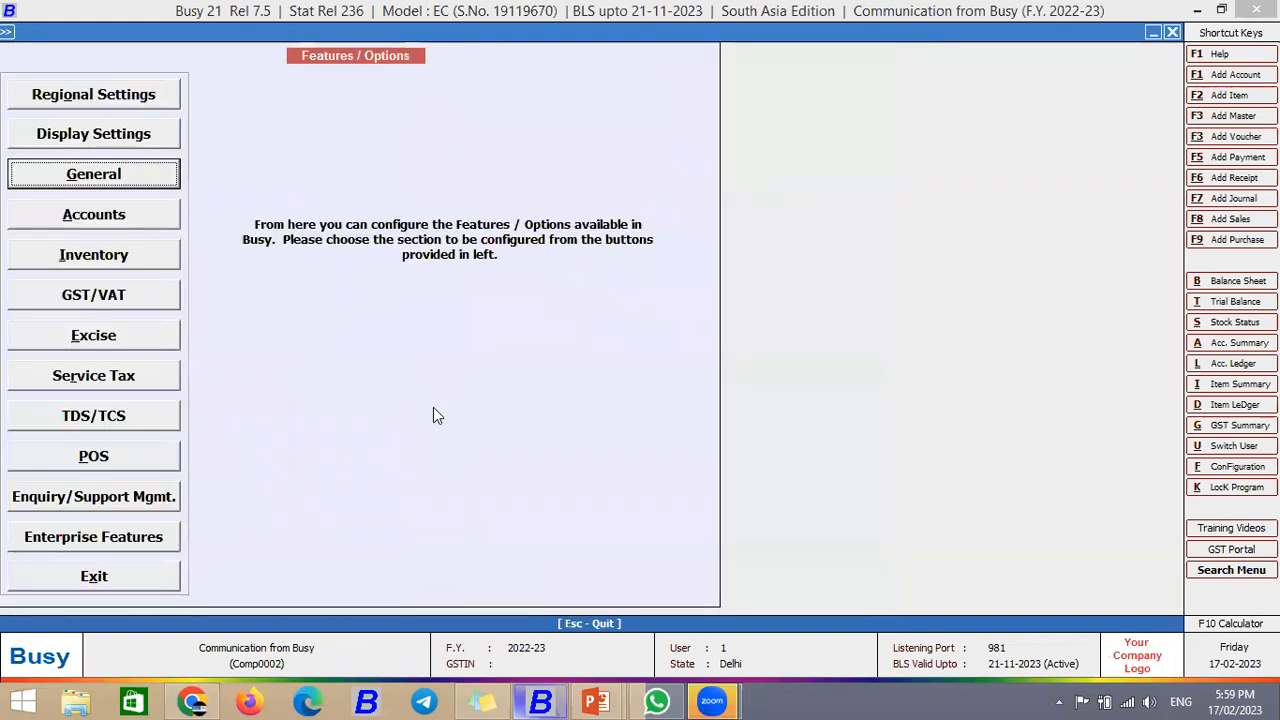
key(Escape)
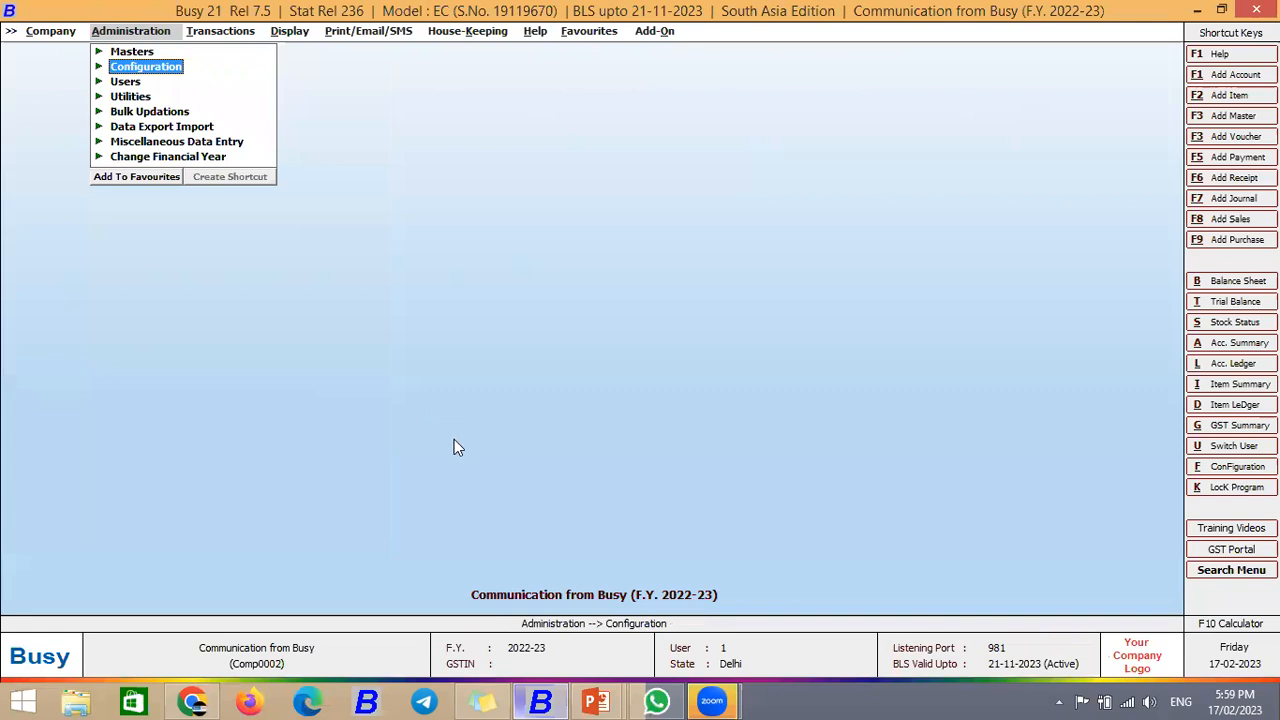
Step: Show the Windows desktop and switch to the next desktop wallpaper
right_click(760, 698)
click(822, 608)
right_click(535, 363)
click(594, 549)
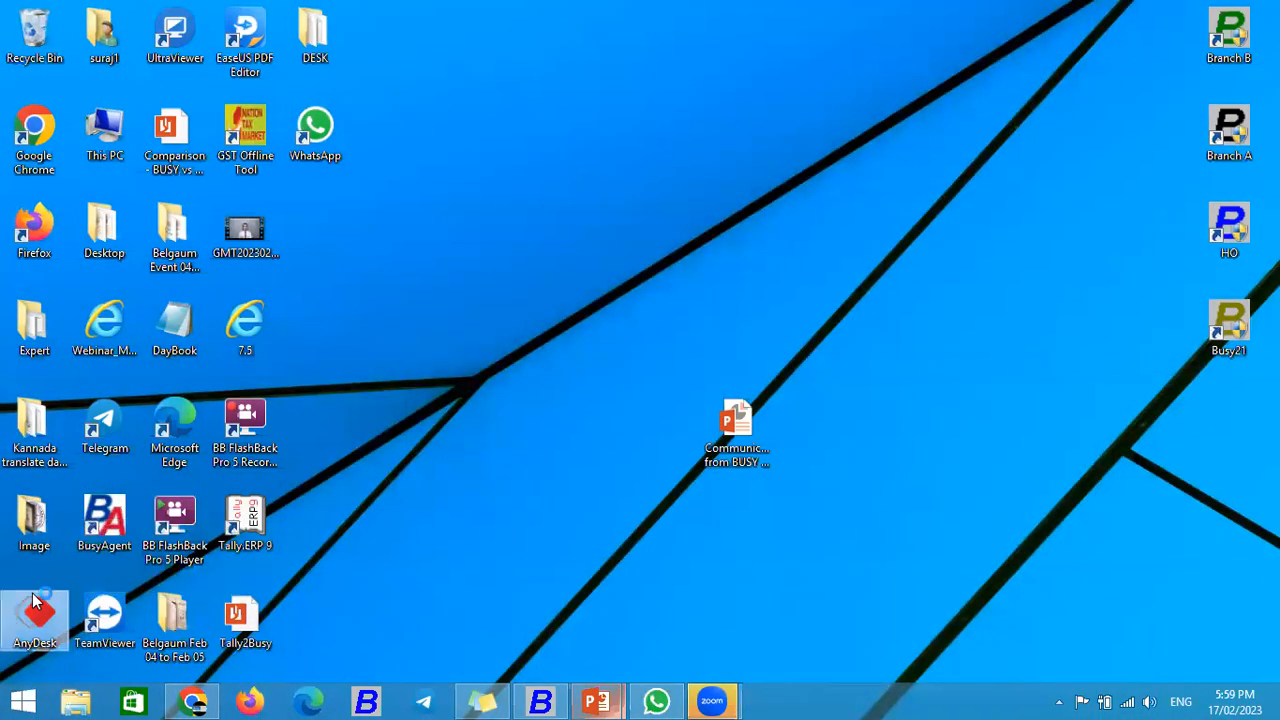
Step: Launch AnyDesk and position its window on the right beside the Connectivity slide
click(33, 600)
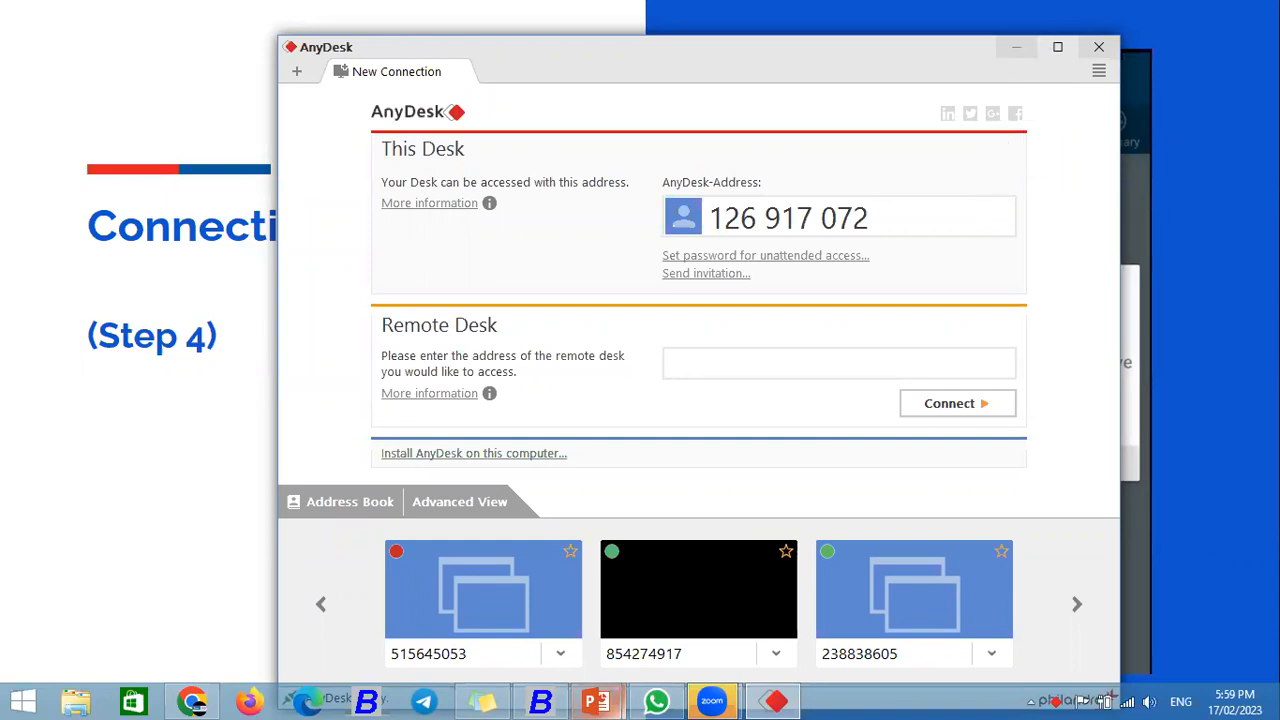
drag(826, 51, 824, 16)
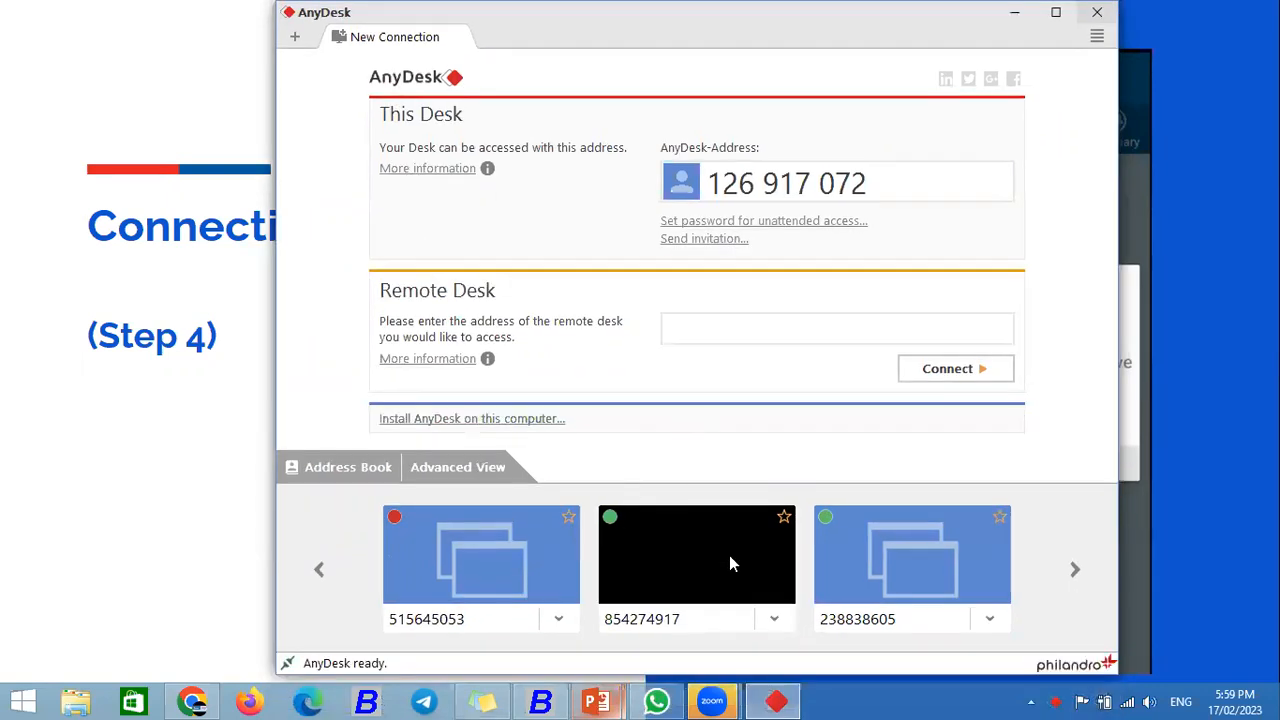
double_click(787, 40)
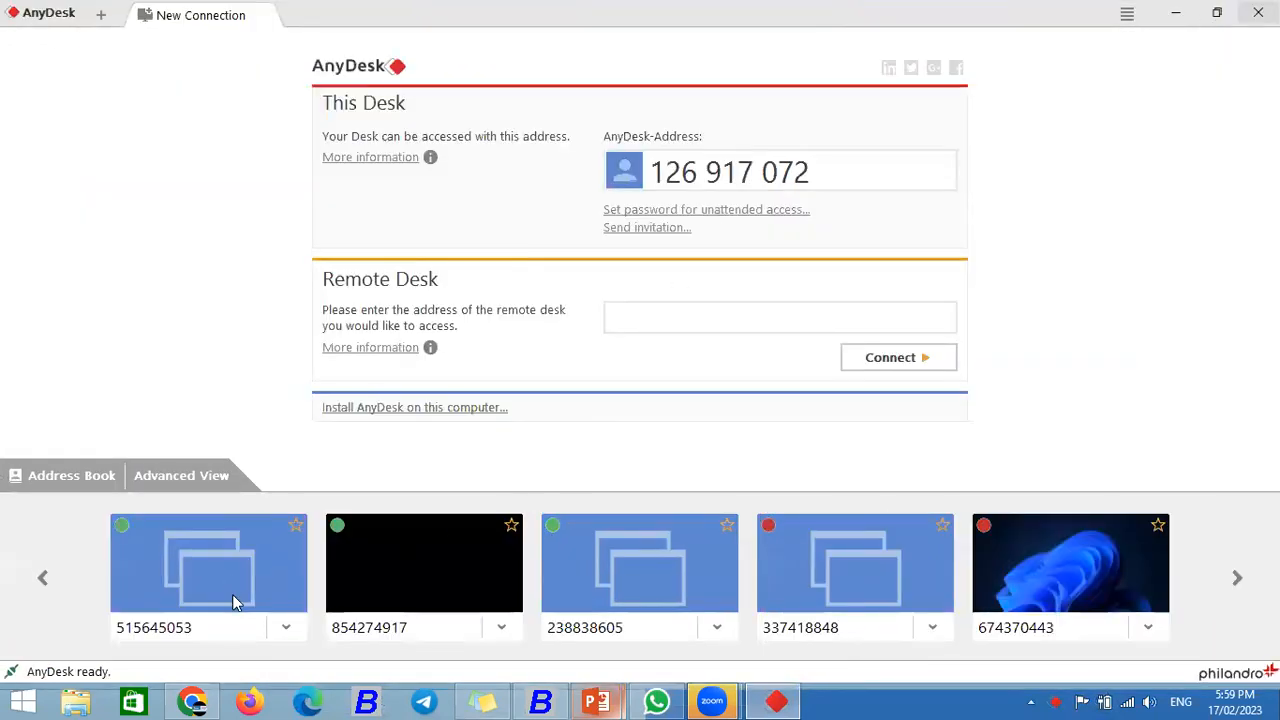
double_click(575, 30)
drag(898, 20, 1223, 20)
Step: Connect to the first Address Book device, wait for the phone's BusyBNS screen, then return to BUSY 21
click(883, 619)
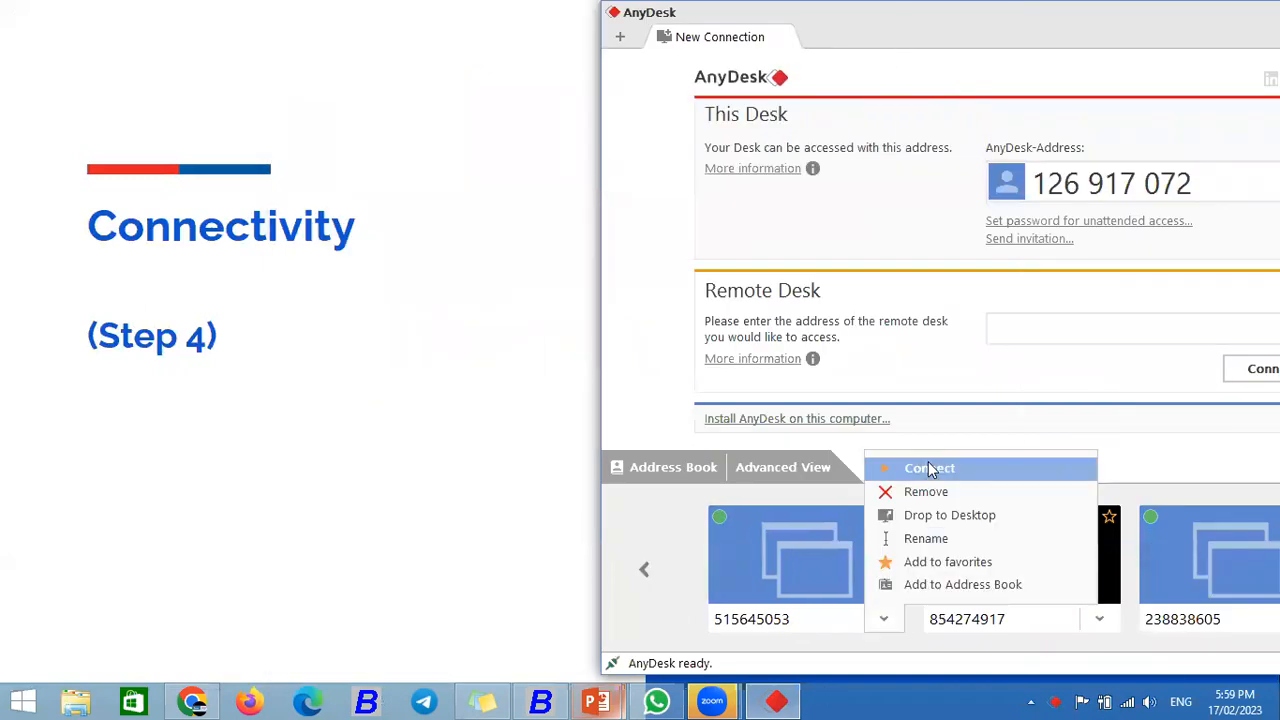
click(875, 467)
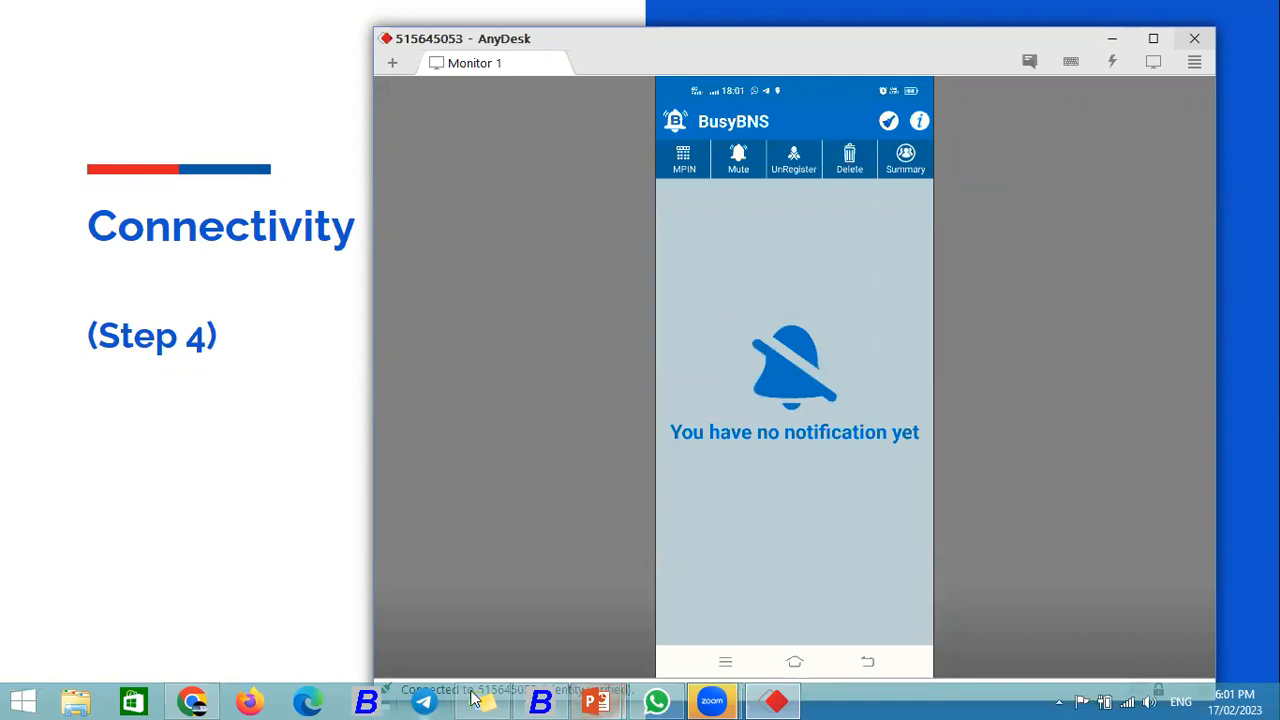
click(541, 701)
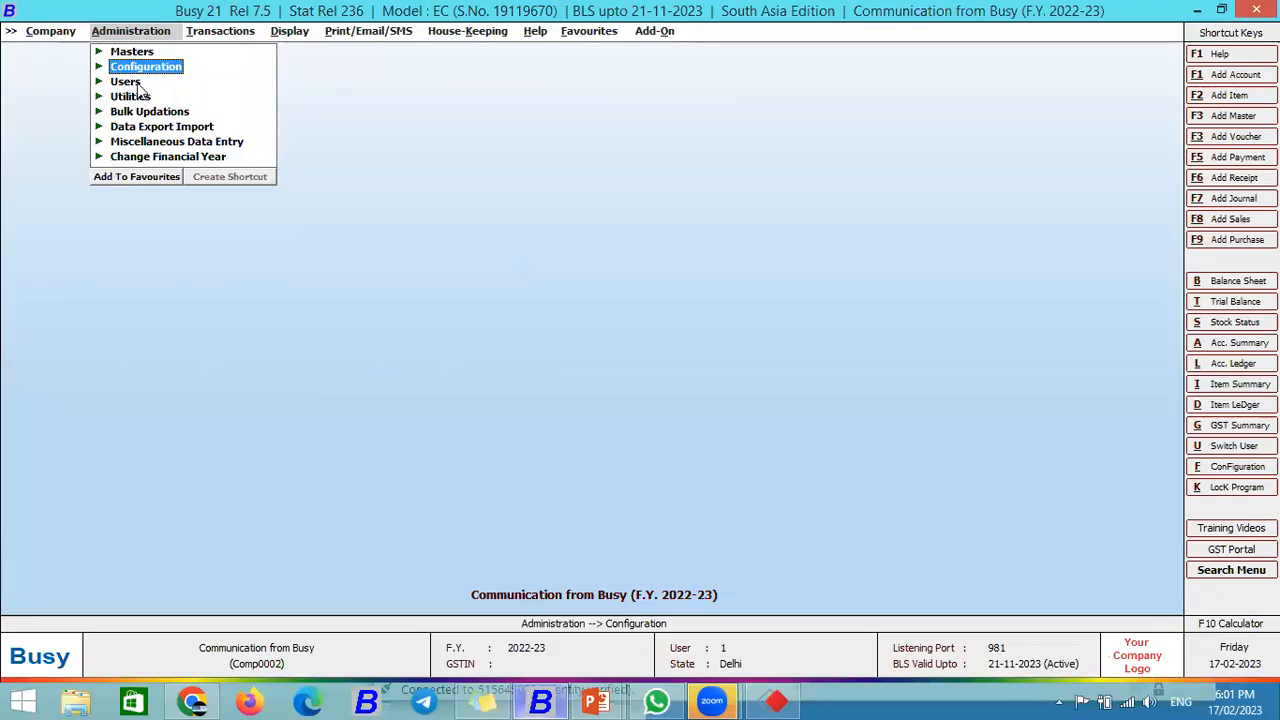
Step: In the Sales Main series configuration, set Send SMS after saving to N and BusyBNS notification to Y
click(143, 68)
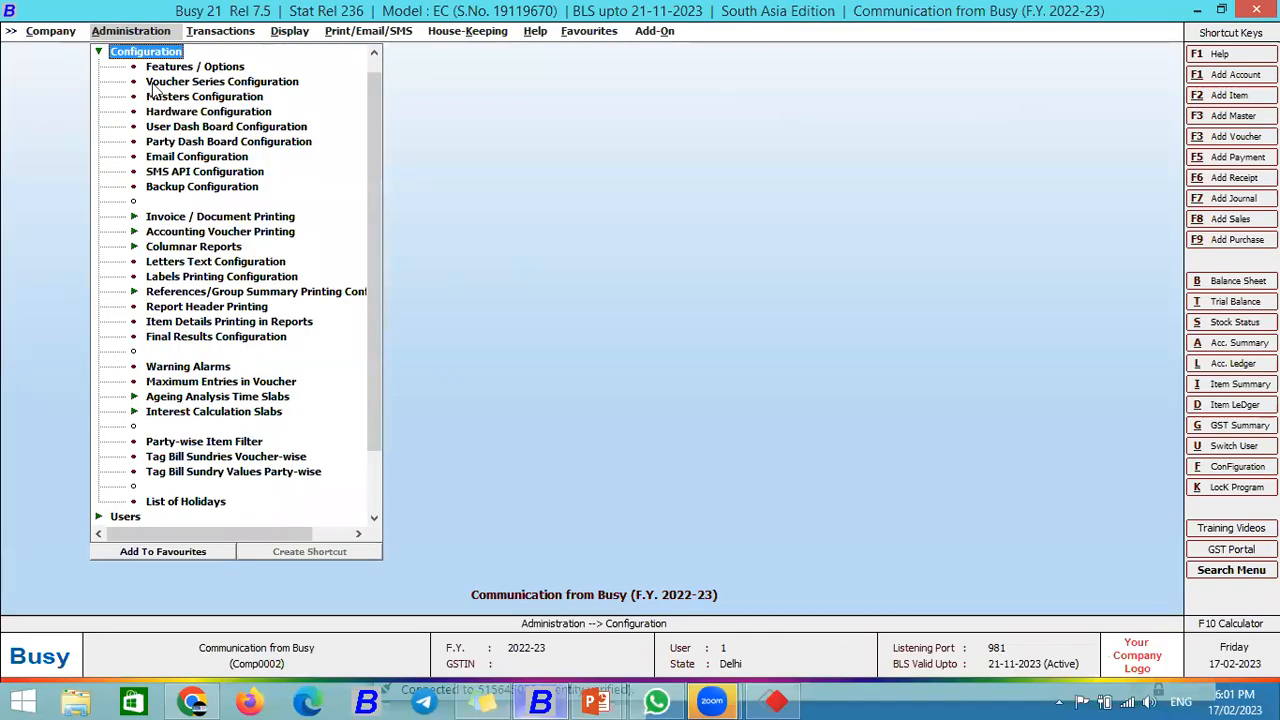
click(170, 82)
click(31, 128)
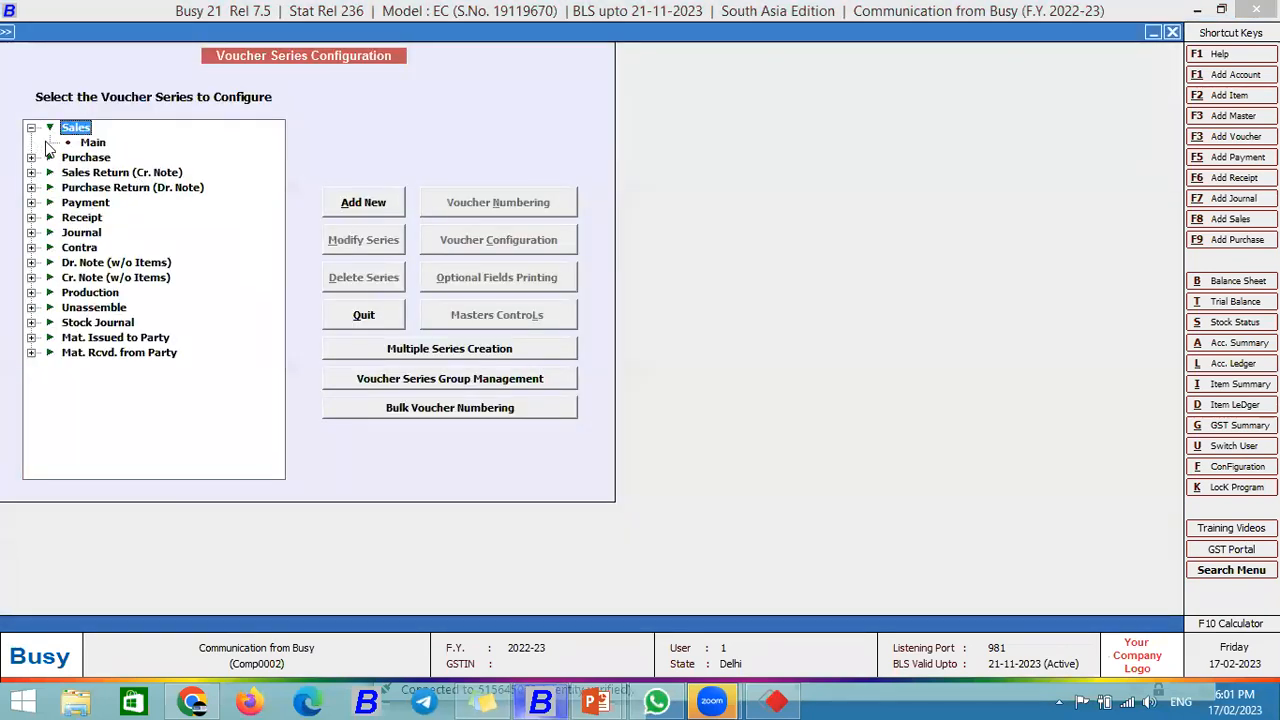
click(93, 142)
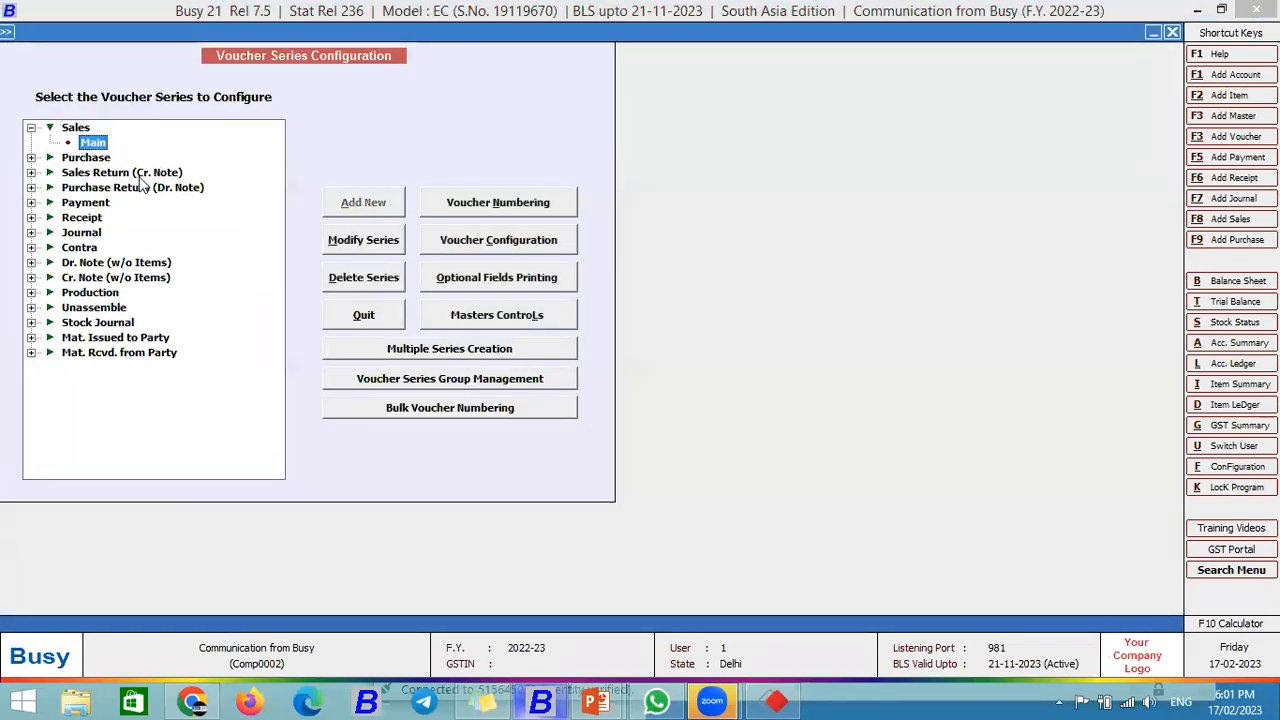
click(504, 251)
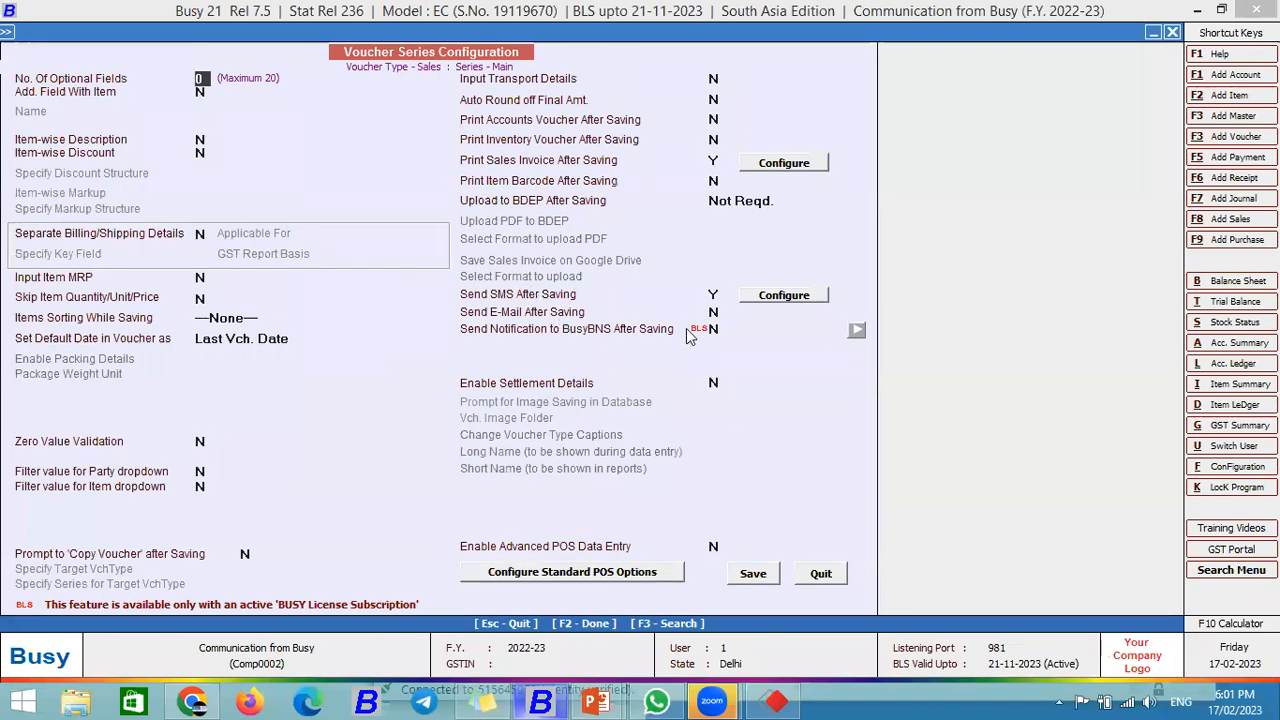
click(714, 295)
key(n)
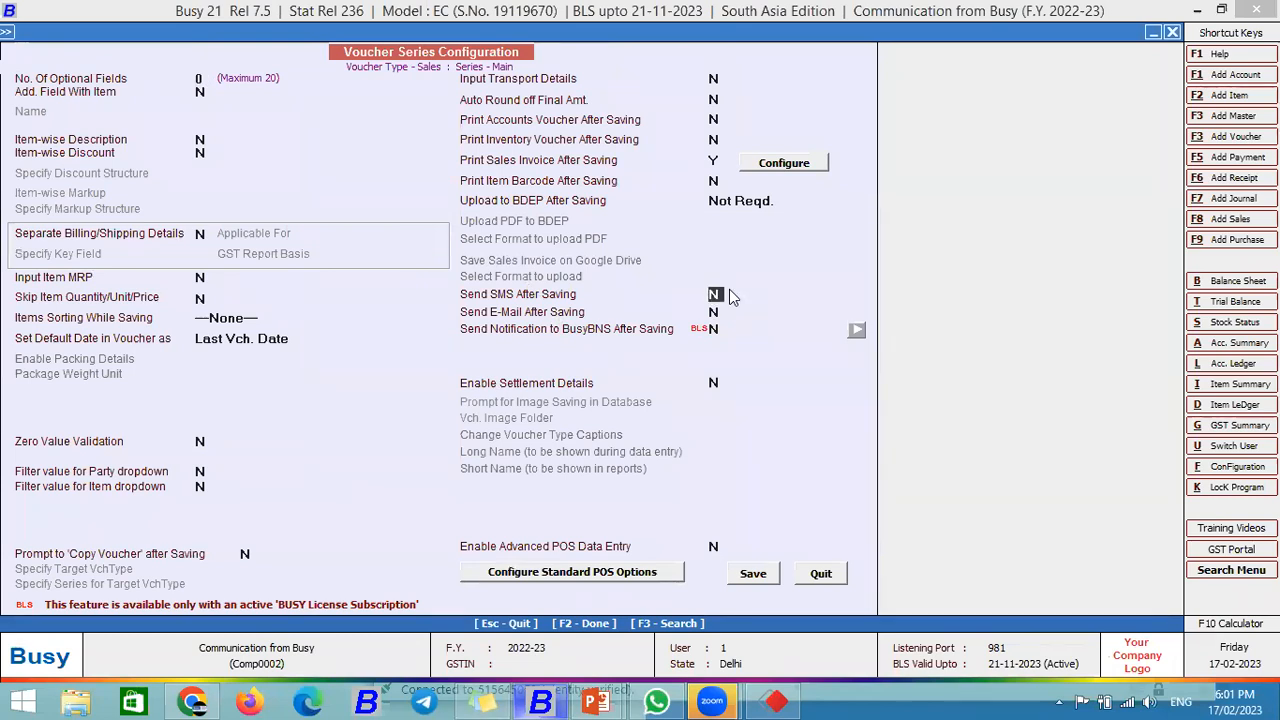
click(715, 329)
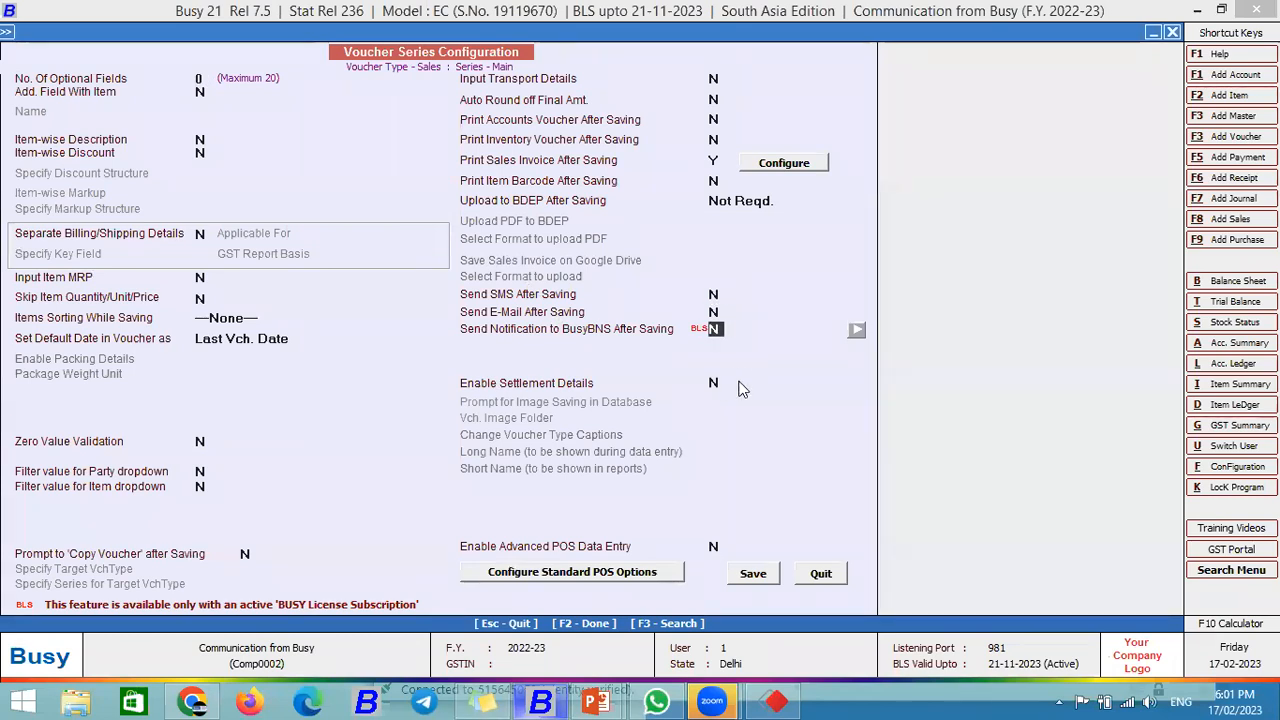
key(y)
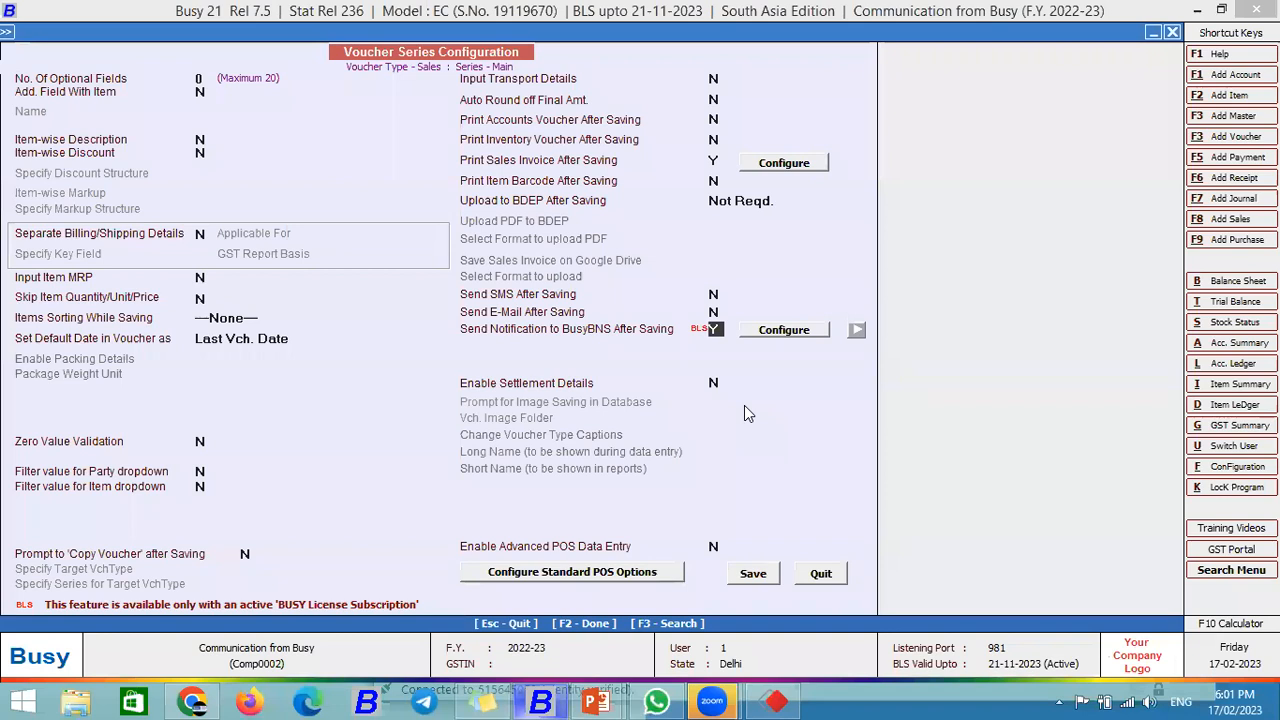
Step: Set the BusyBNS send-to-self option to Y and save the series configuration
click(784, 330)
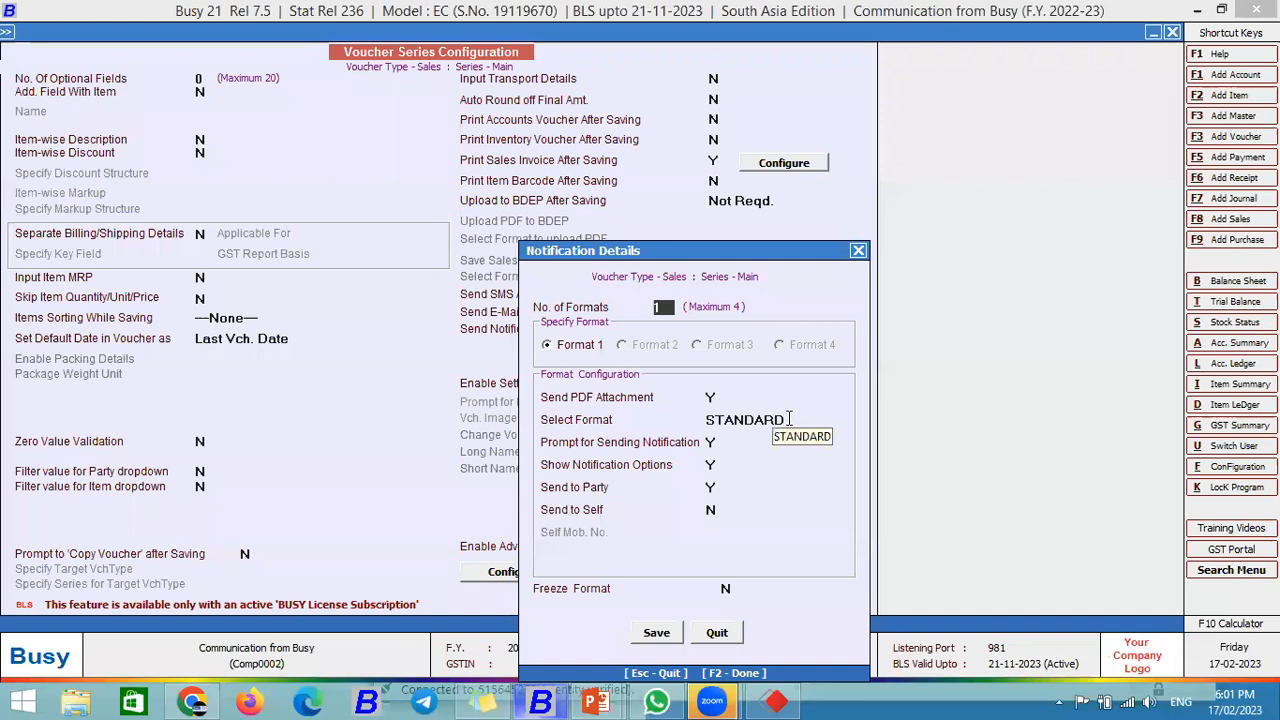
key(Return)
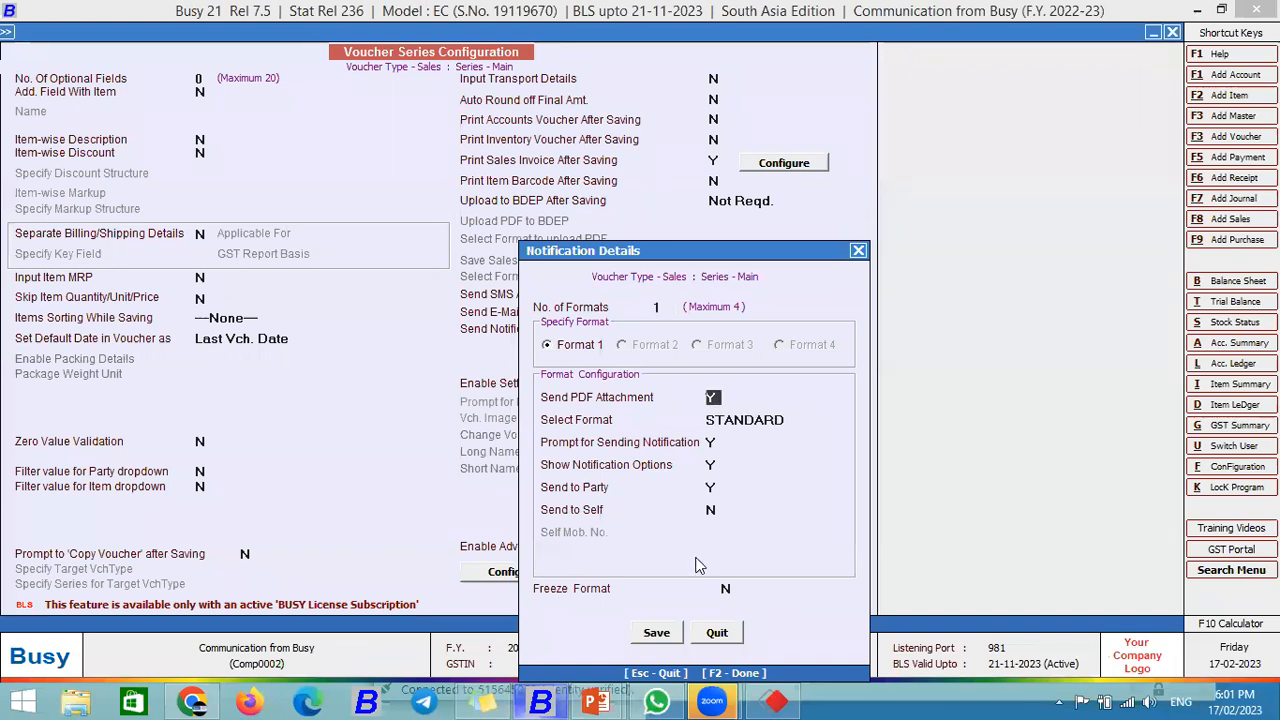
click(709, 509)
text(y)
click(716, 531)
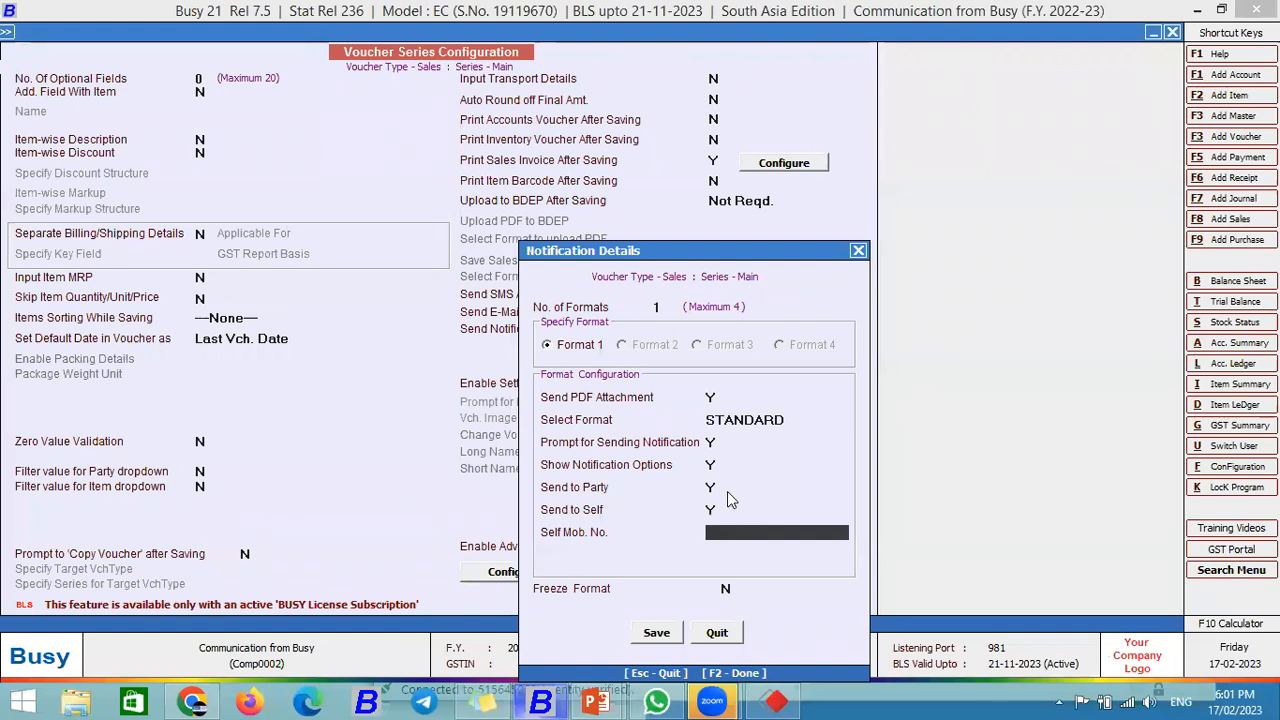
key(F2)
click(752, 568)
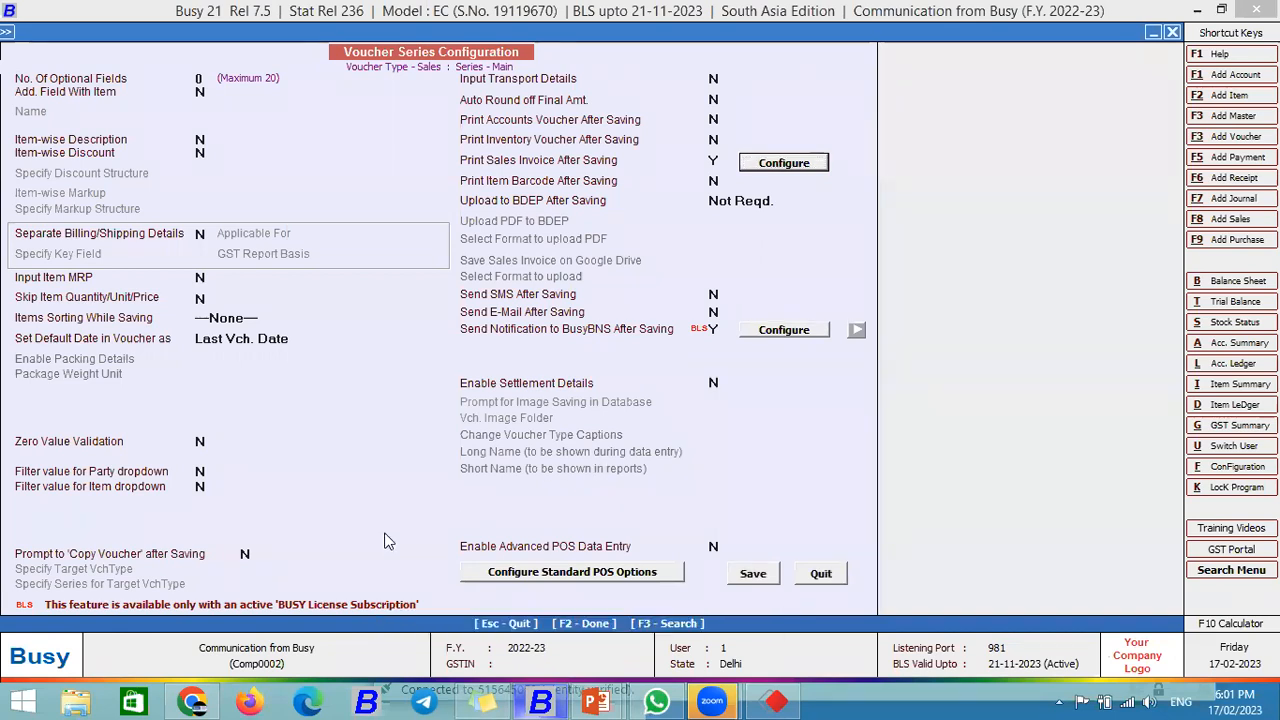
click(350, 318)
Step: Open Main series sales voucher 3 for Arvind Traders for modification
click(240, 31)
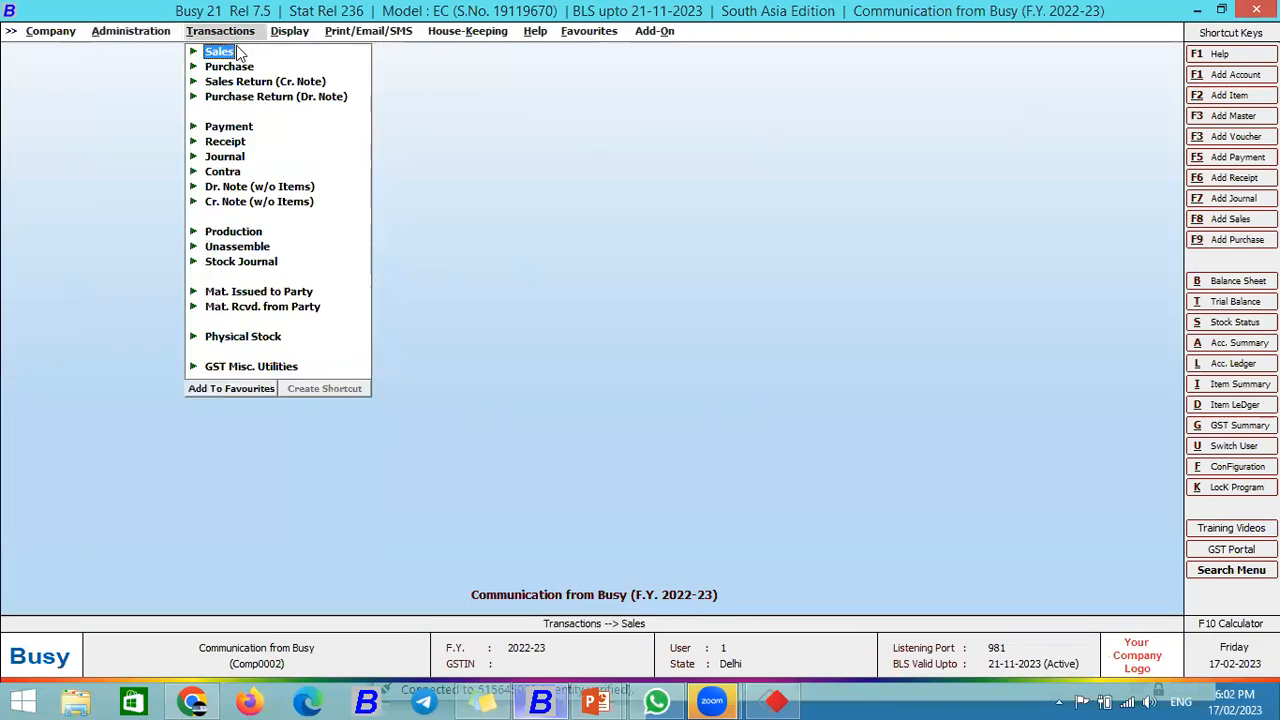
click(232, 52)
click(245, 81)
key(Return)
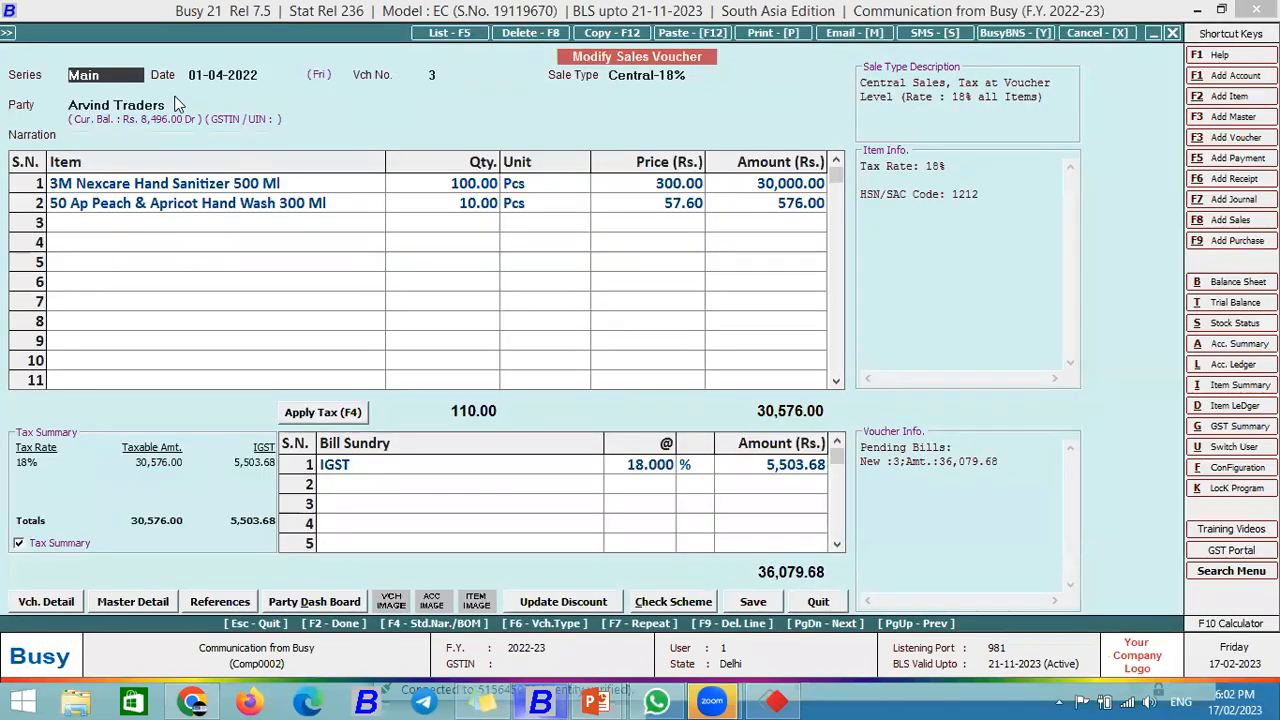
click(172, 105)
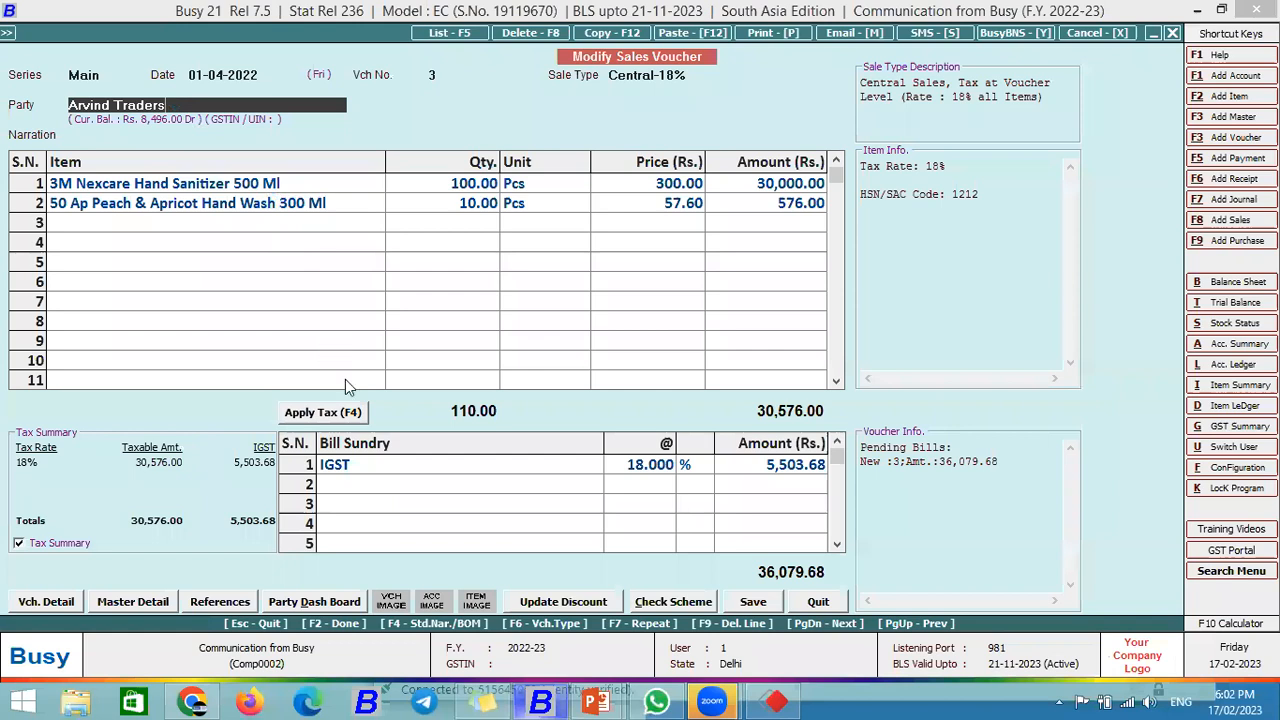
key(ctrl+Return)
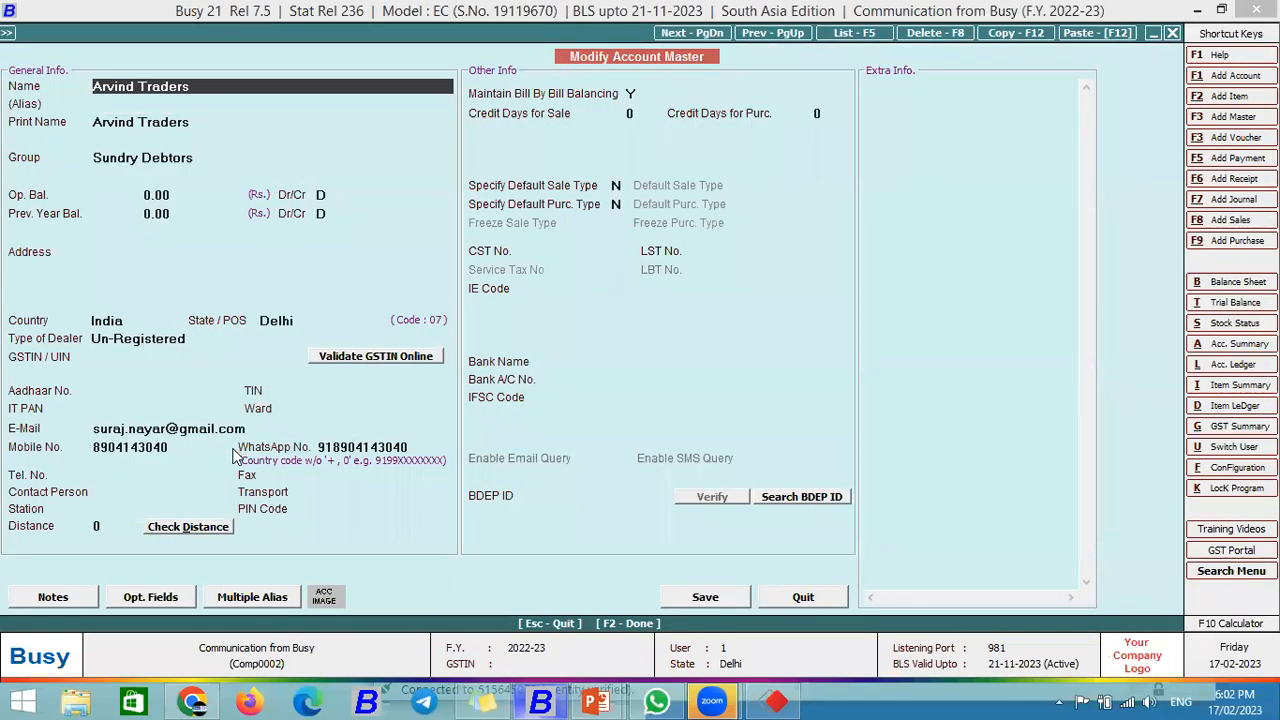
click(803, 598)
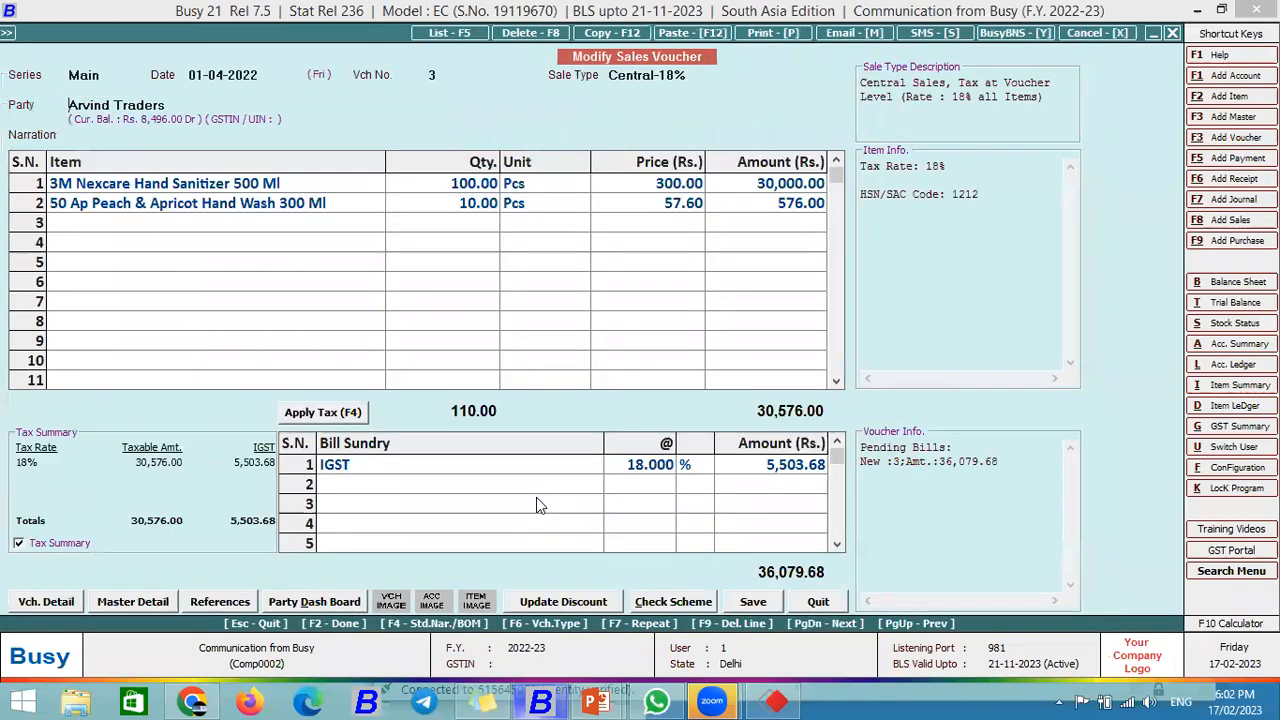
Step: Re-save the voucher, skip printing, and agree to send its BusyBNS notification
click(752, 601)
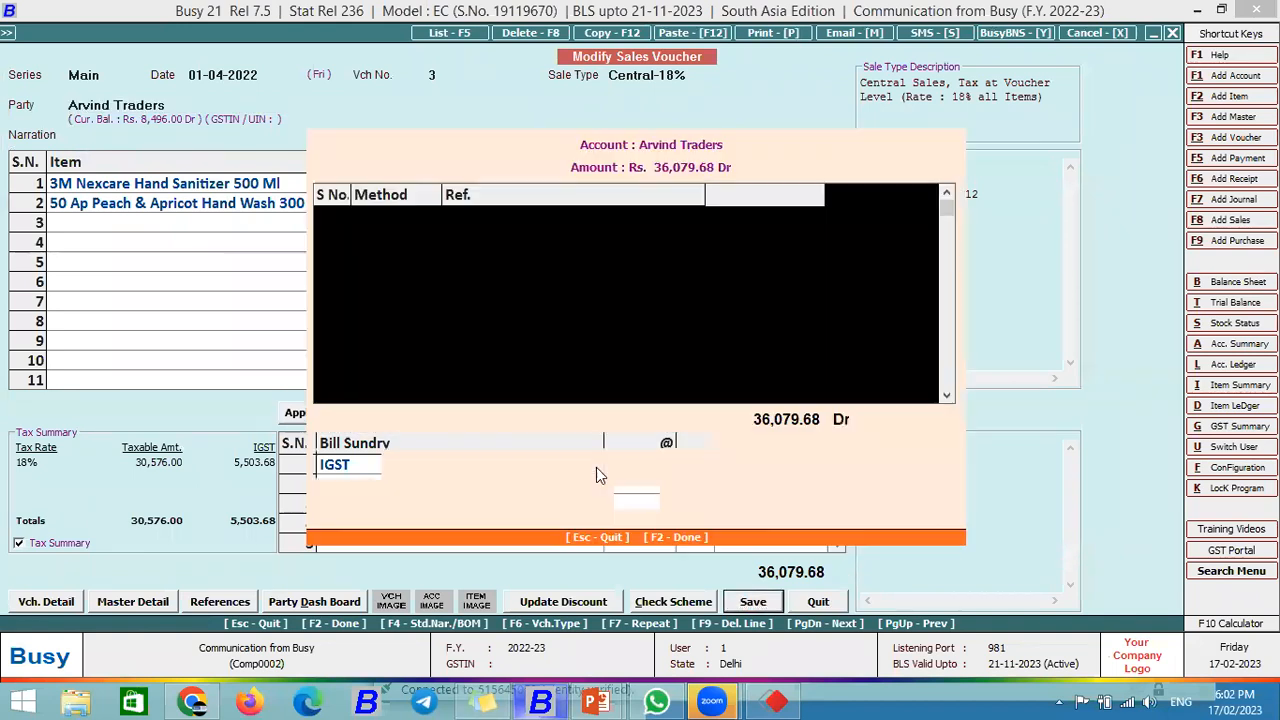
click(633, 500)
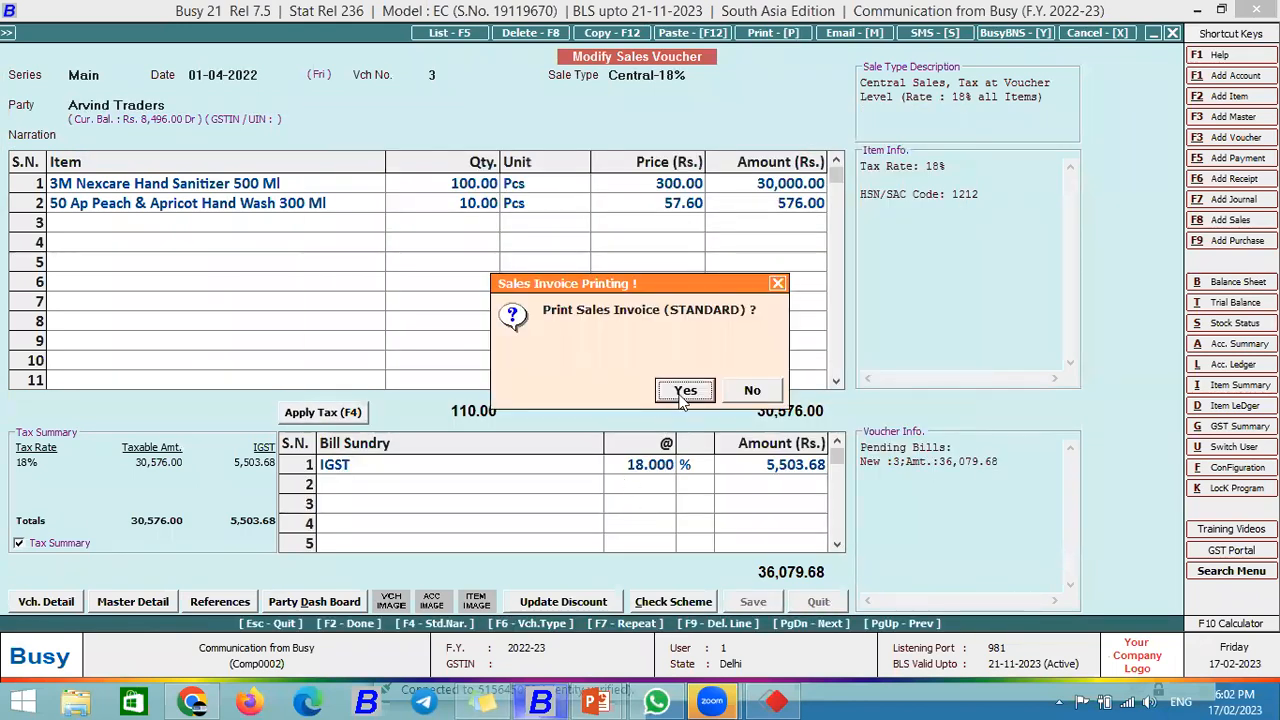
click(750, 392)
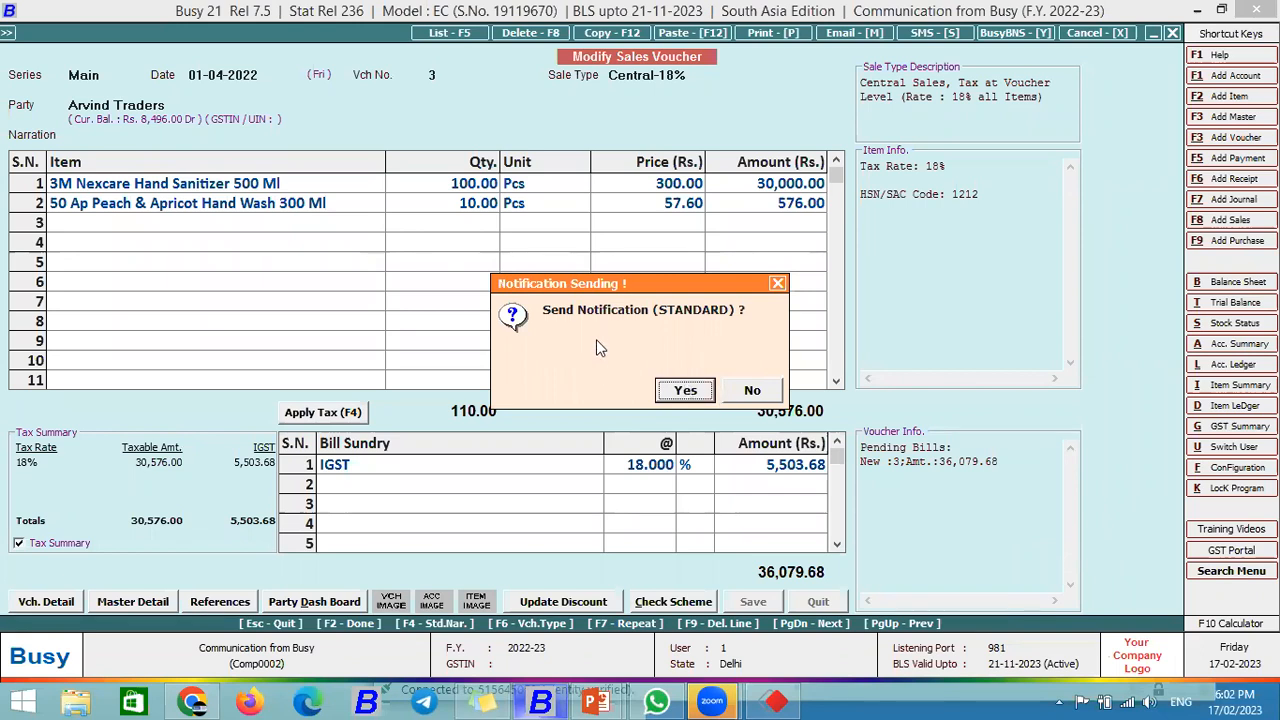
click(688, 393)
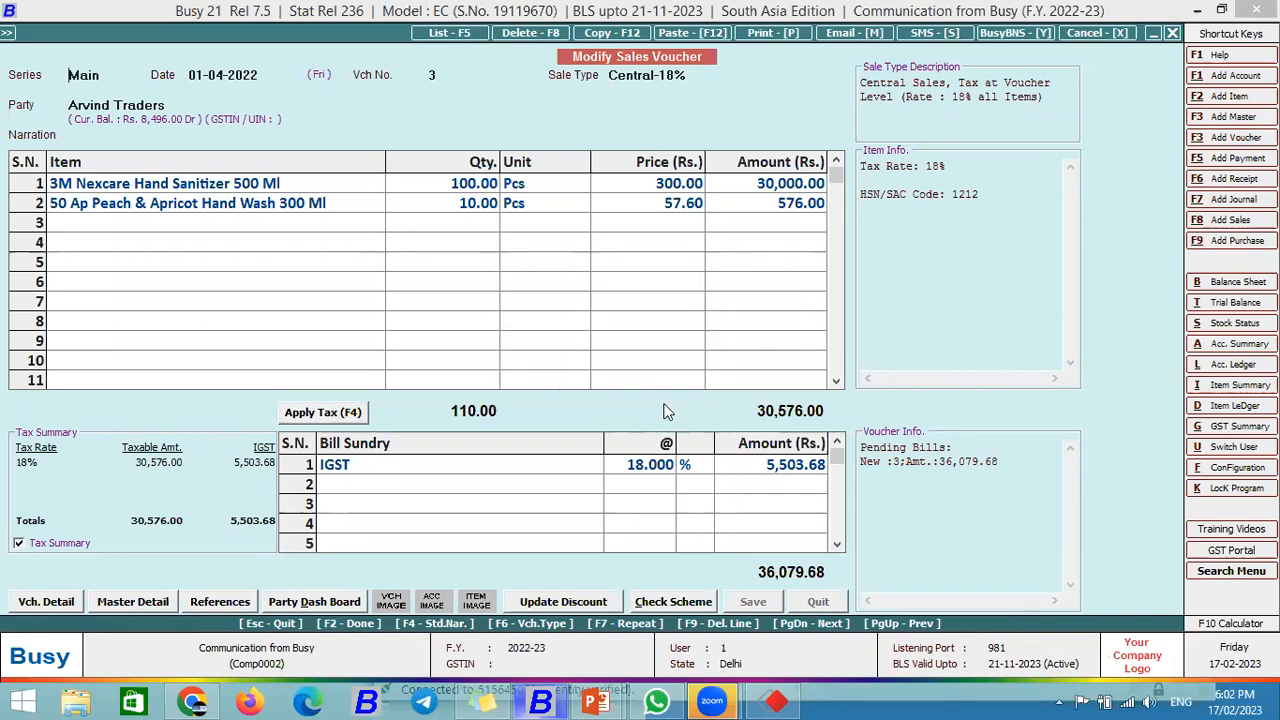
Step: Accept the STANDARD format and review the notification message and recipient mobile number
key(Return)
key(Return)
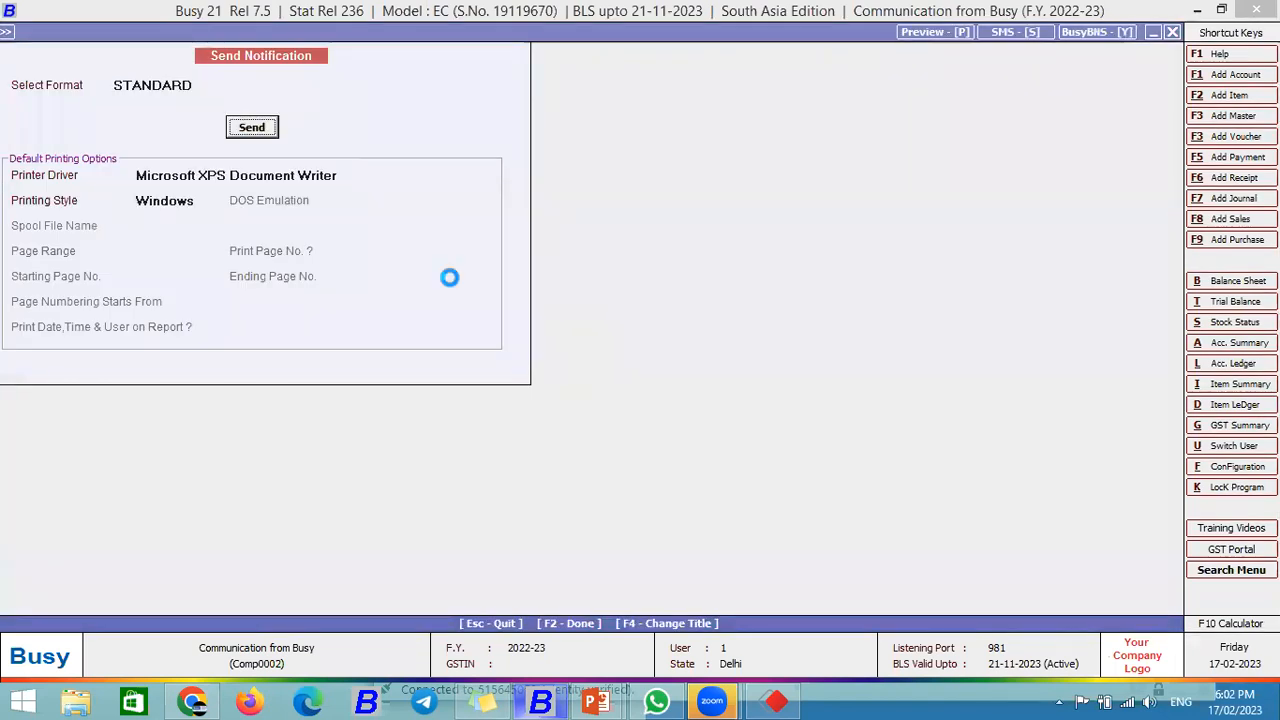
click(264, 226)
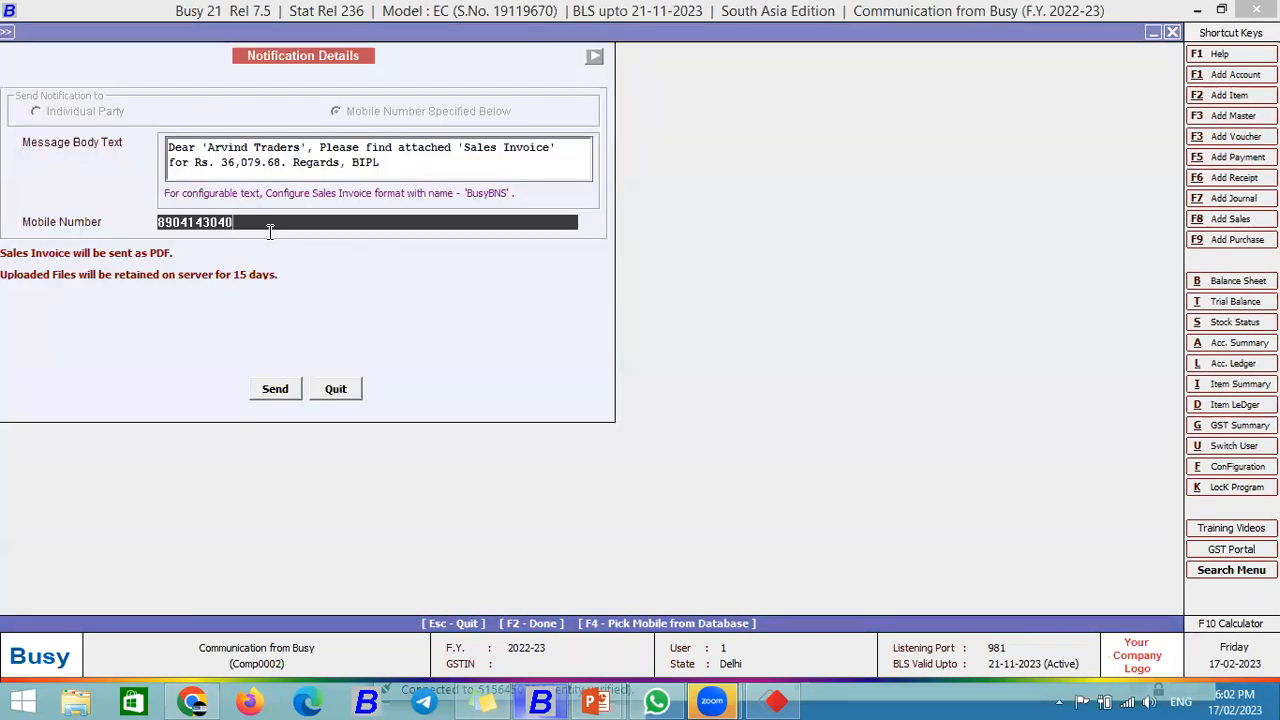
drag(386, 165, 144, 143)
drag(395, 165, 150, 145)
drag(398, 166, 71, 170)
click(388, 166)
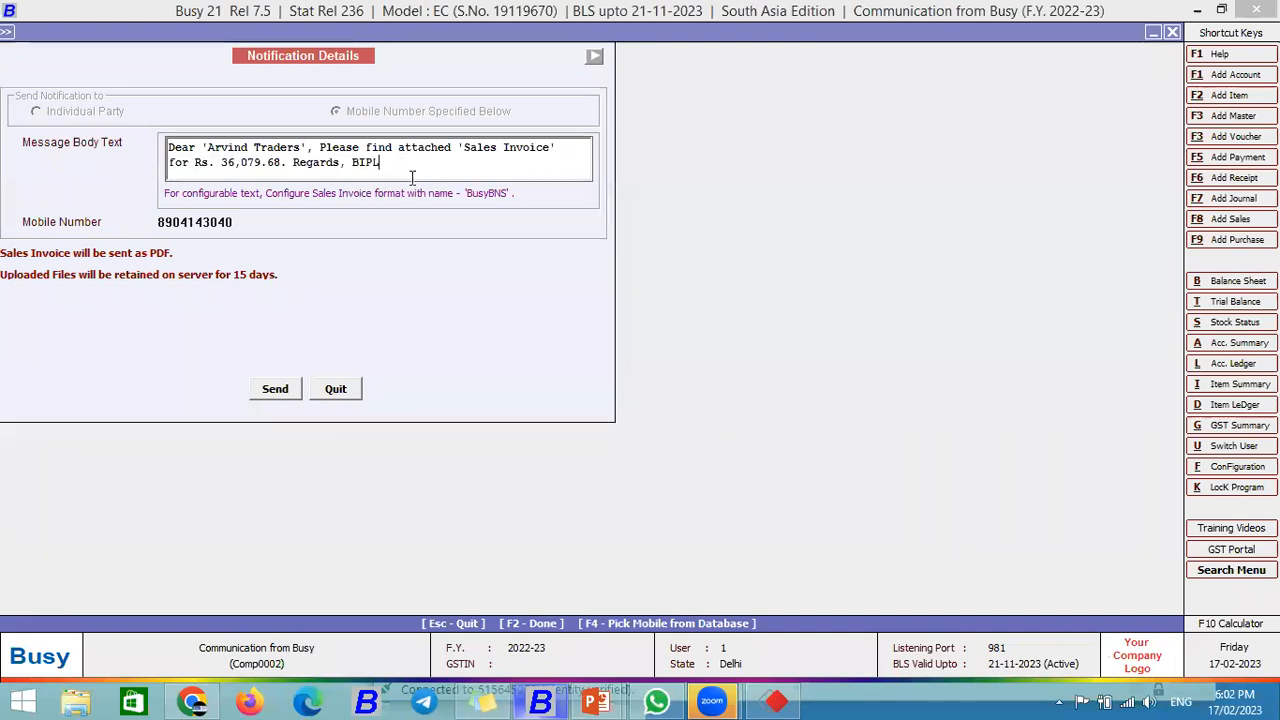
click(243, 224)
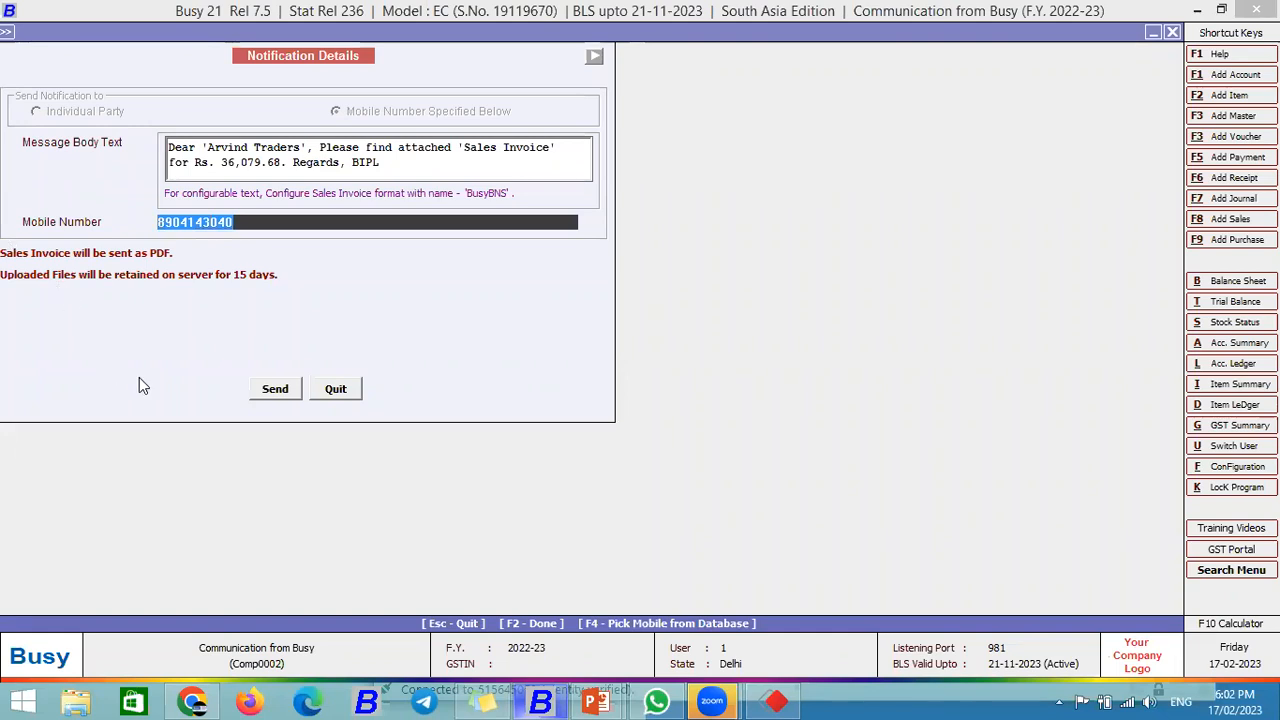
click(238, 224)
drag(238, 224, 157, 224)
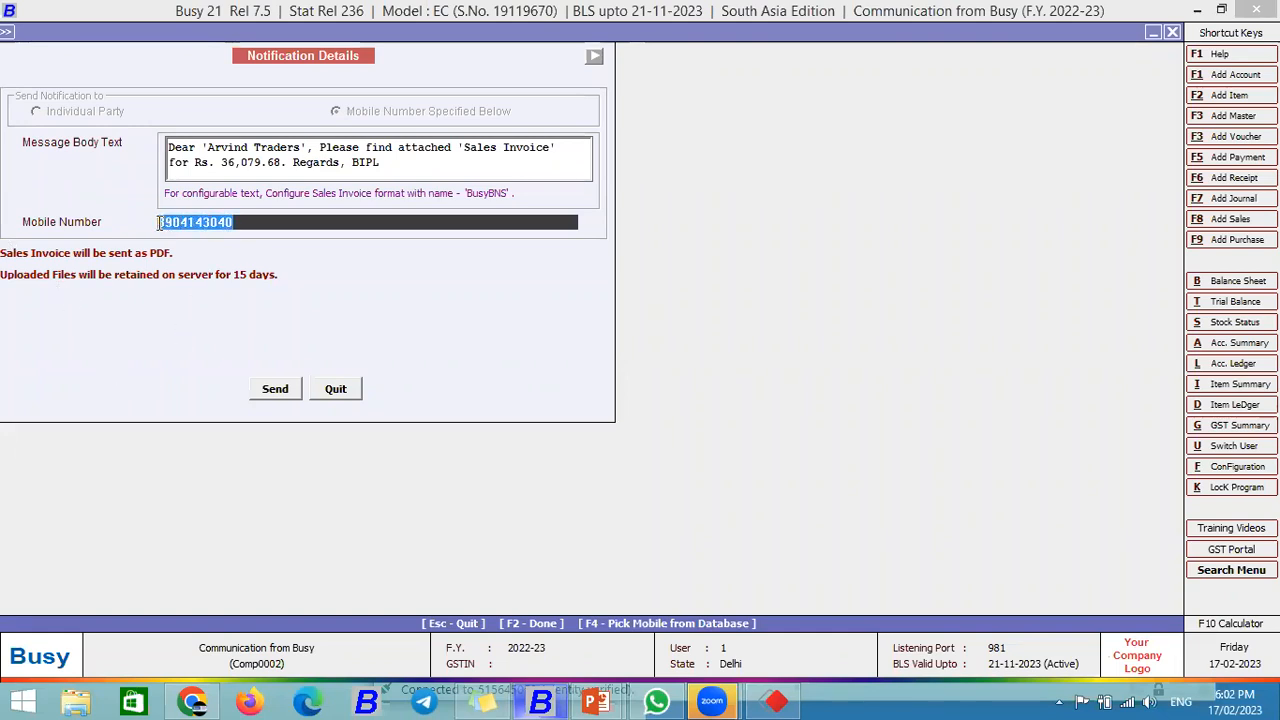
Step: Send the Rs. 36,079.68 invoice notification and acknowledge the Notification Sent message
click(275, 389)
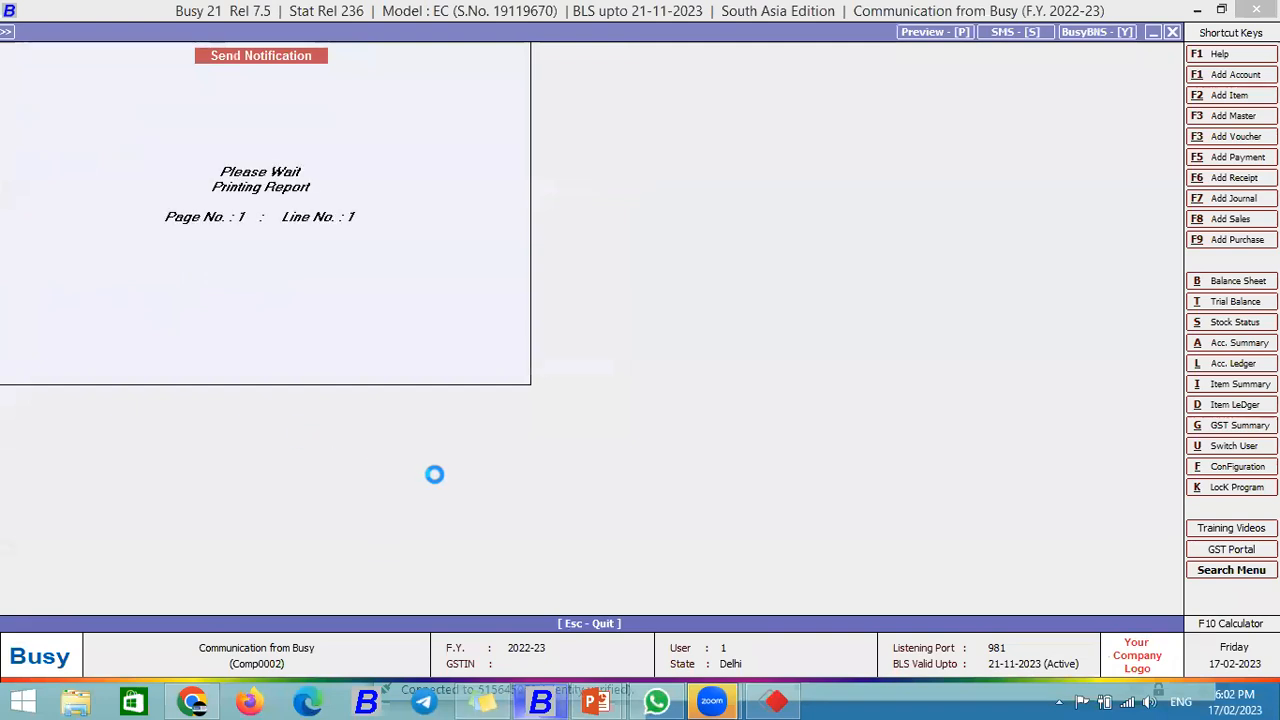
click(776, 700)
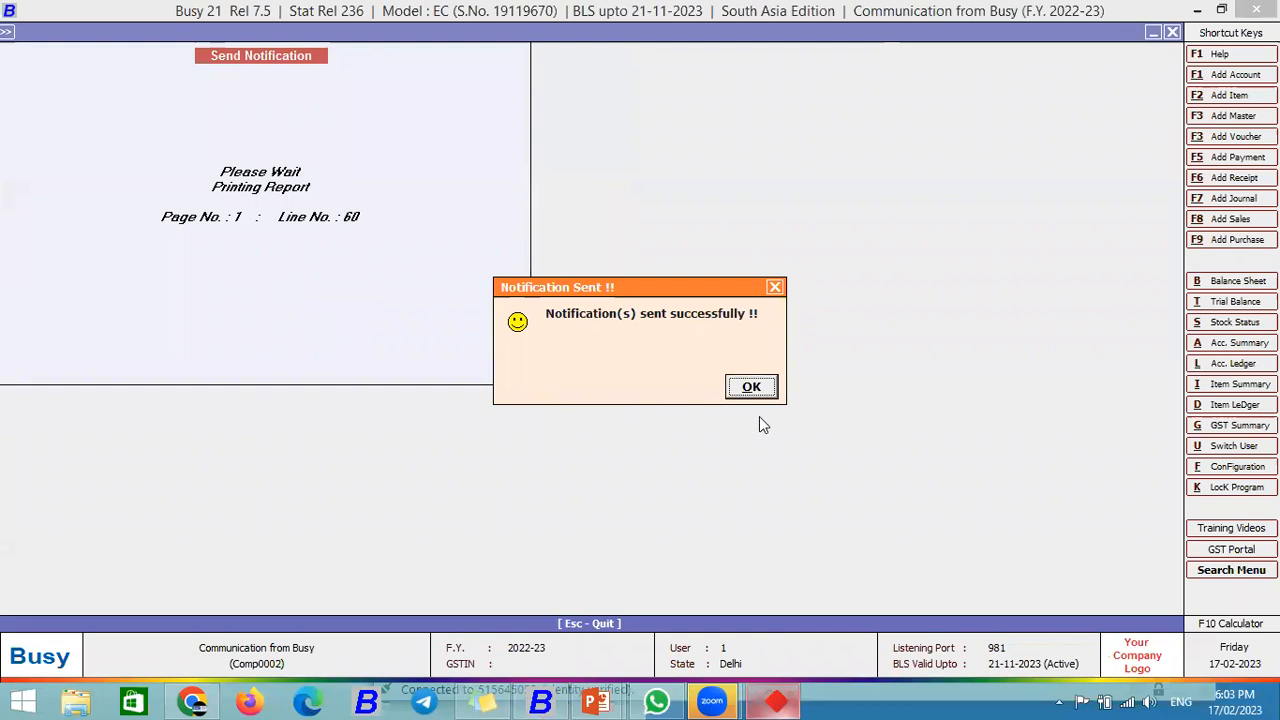
click(752, 388)
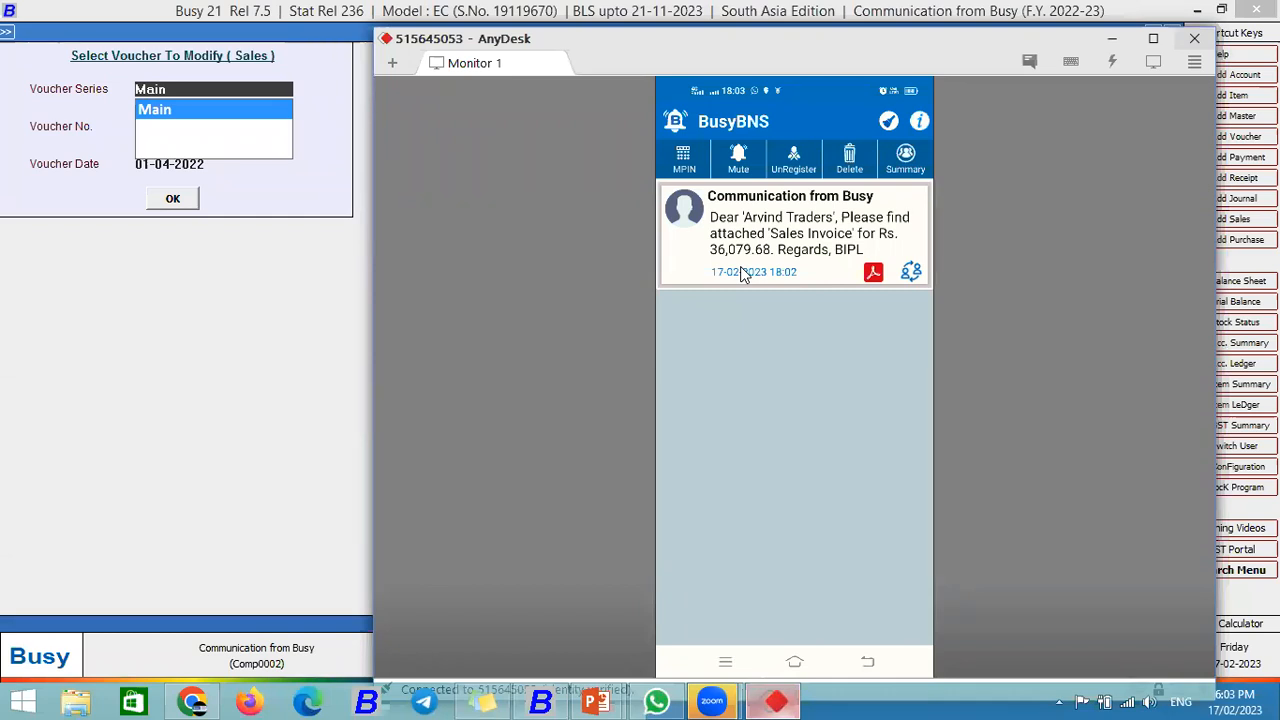
Step: View the received Sales Invoice message on the phone, then go back to BUSY 21
click(741, 270)
click(203, 197)
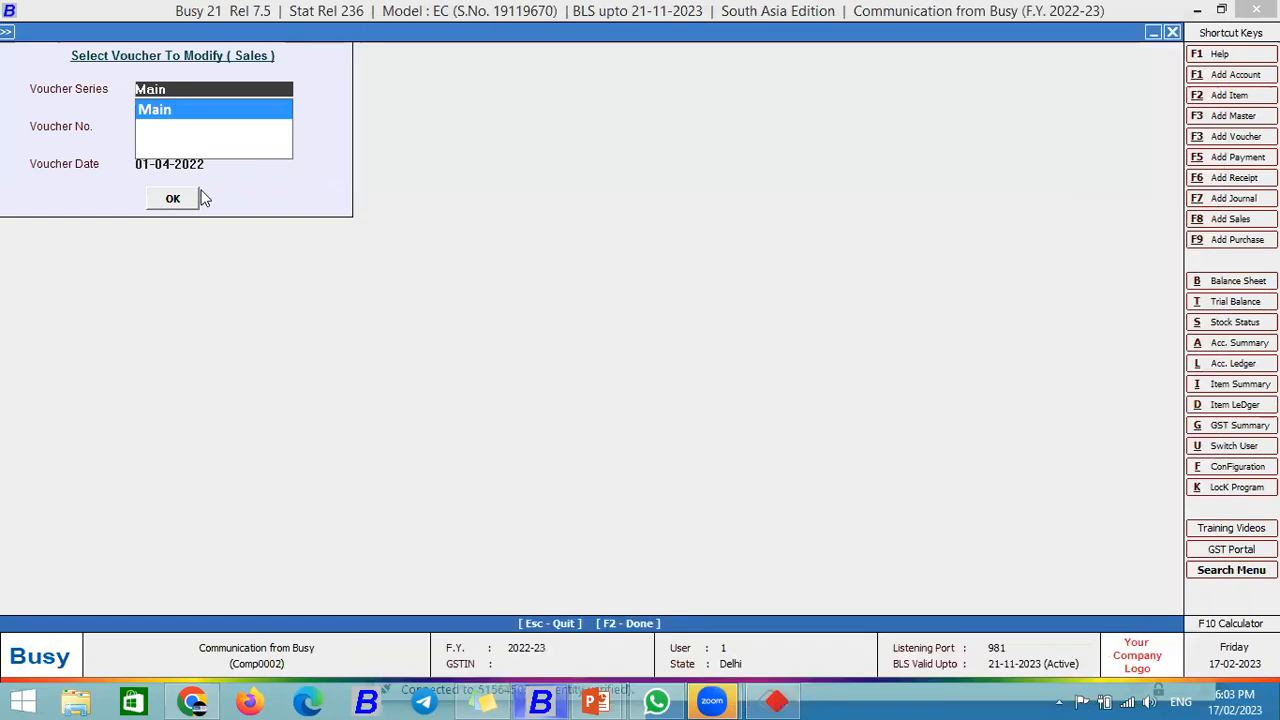
Step: Leave voucher selection and expand Display > Account Books down to Account Ledger
key(Escape)
key(Right)
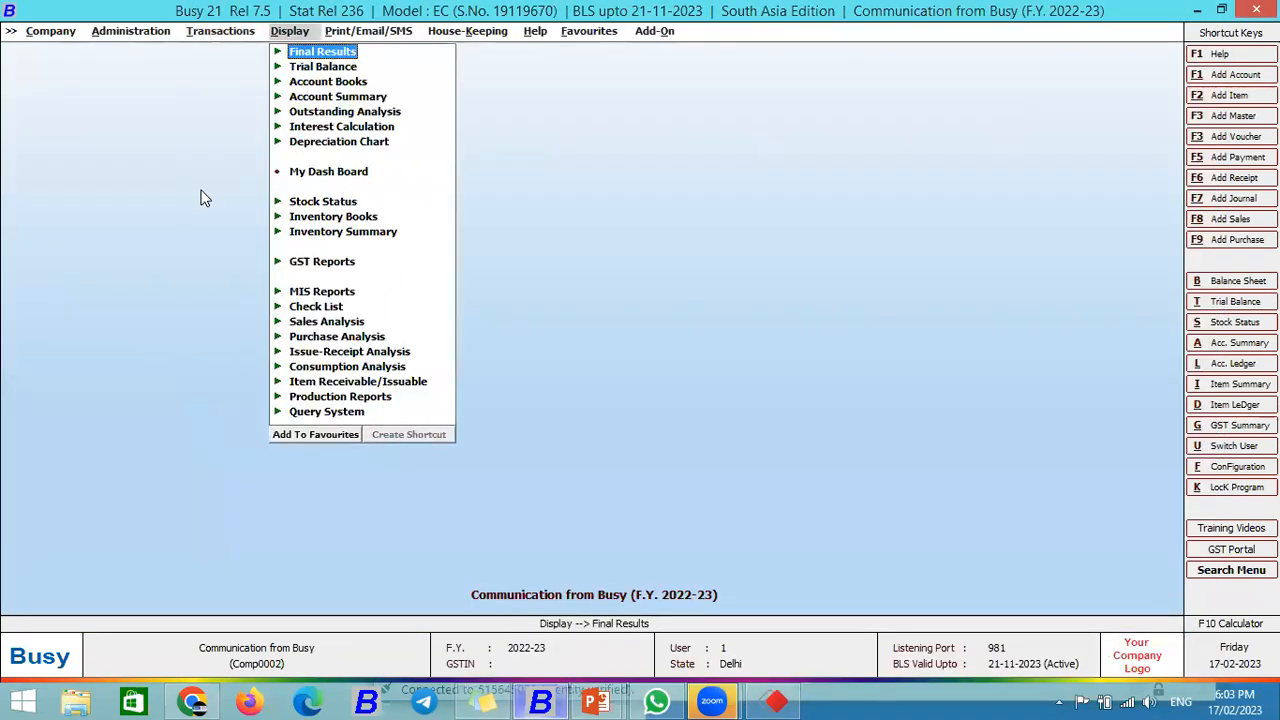
key(Down)
key(Down)
key(Down)
key(Down)
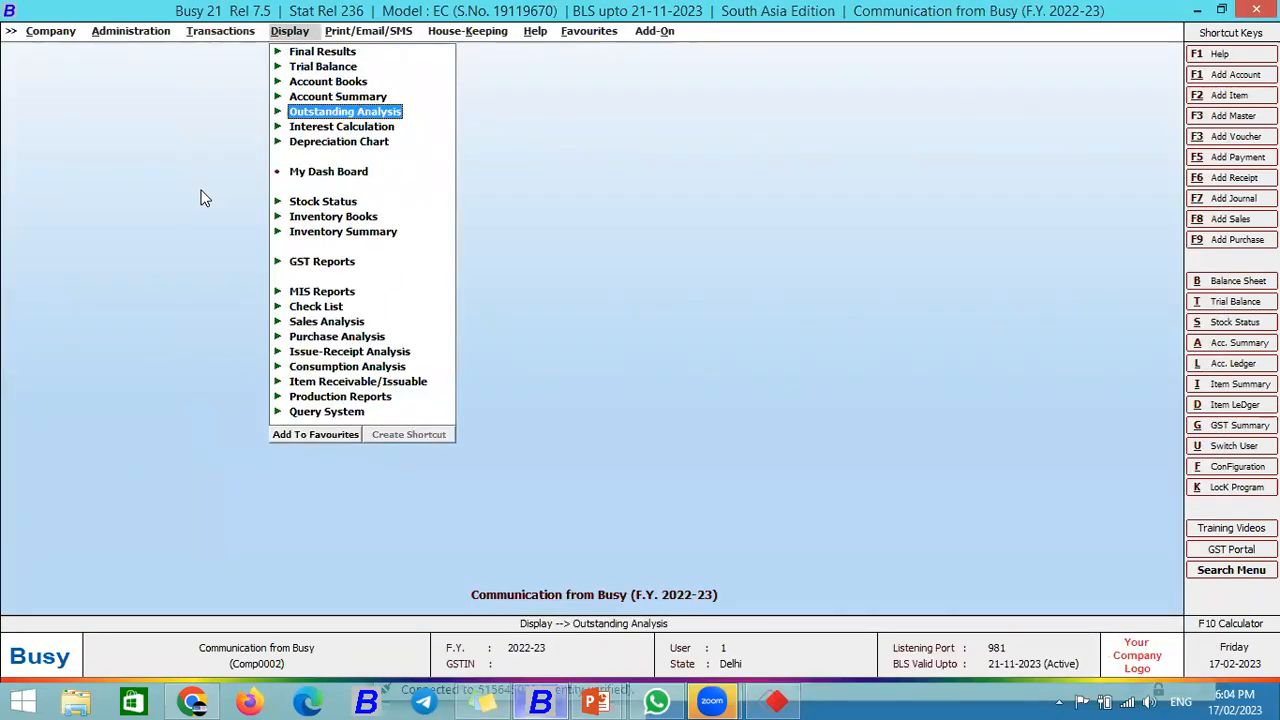
key(Up)
key(Up)
key(Return)
key(Down)
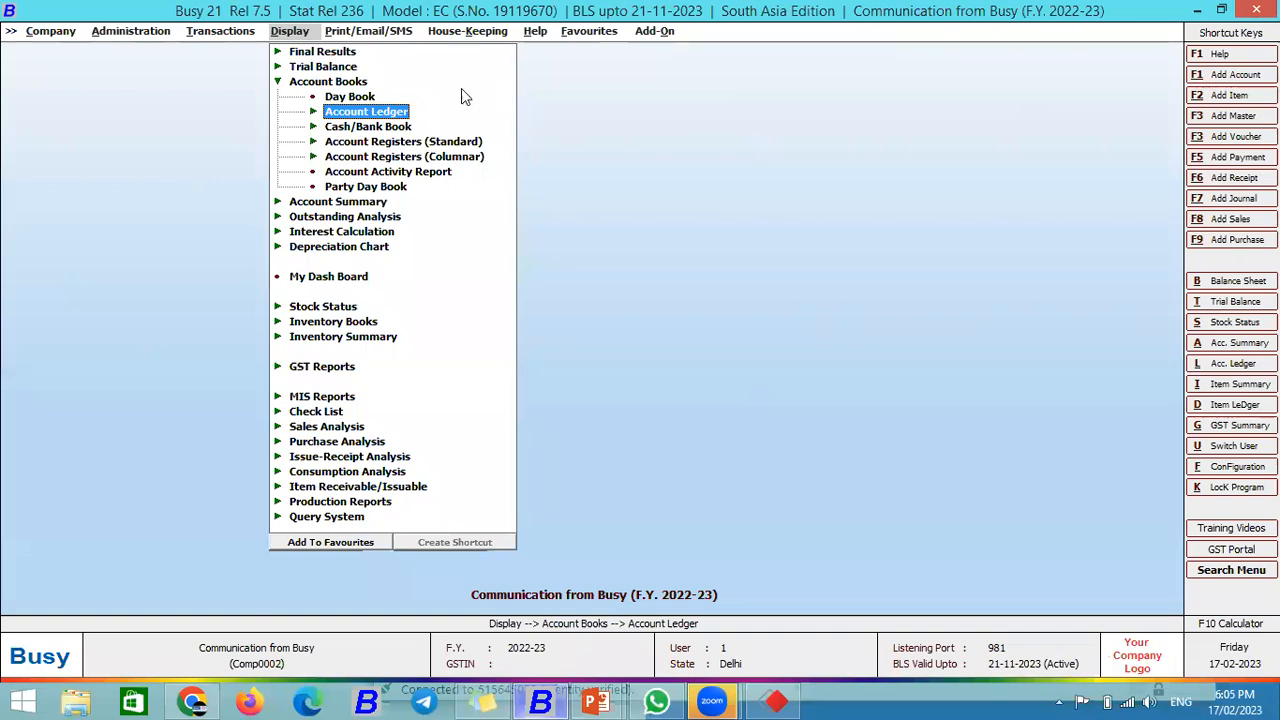
Step: Load the account-wise Standard ledger for Busy Infotech Pvt. Ltd. as of 01-04-2022
click(380, 112)
click(383, 127)
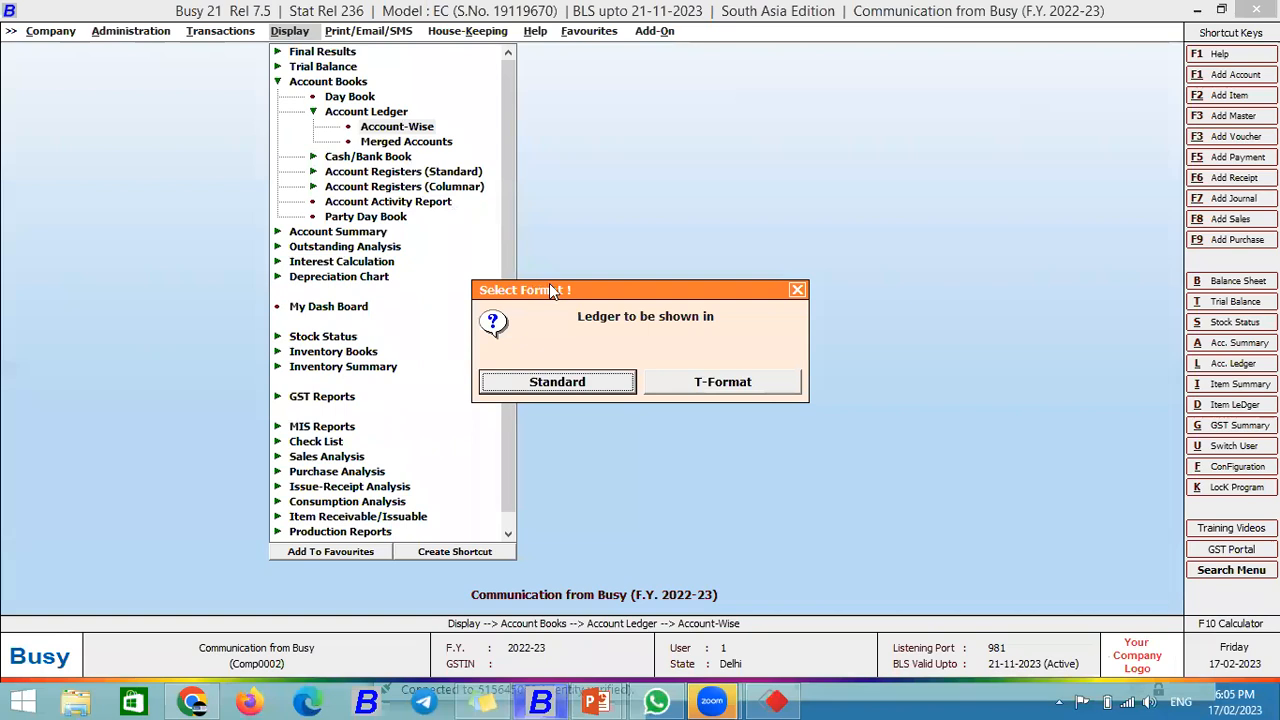
click(797, 291)
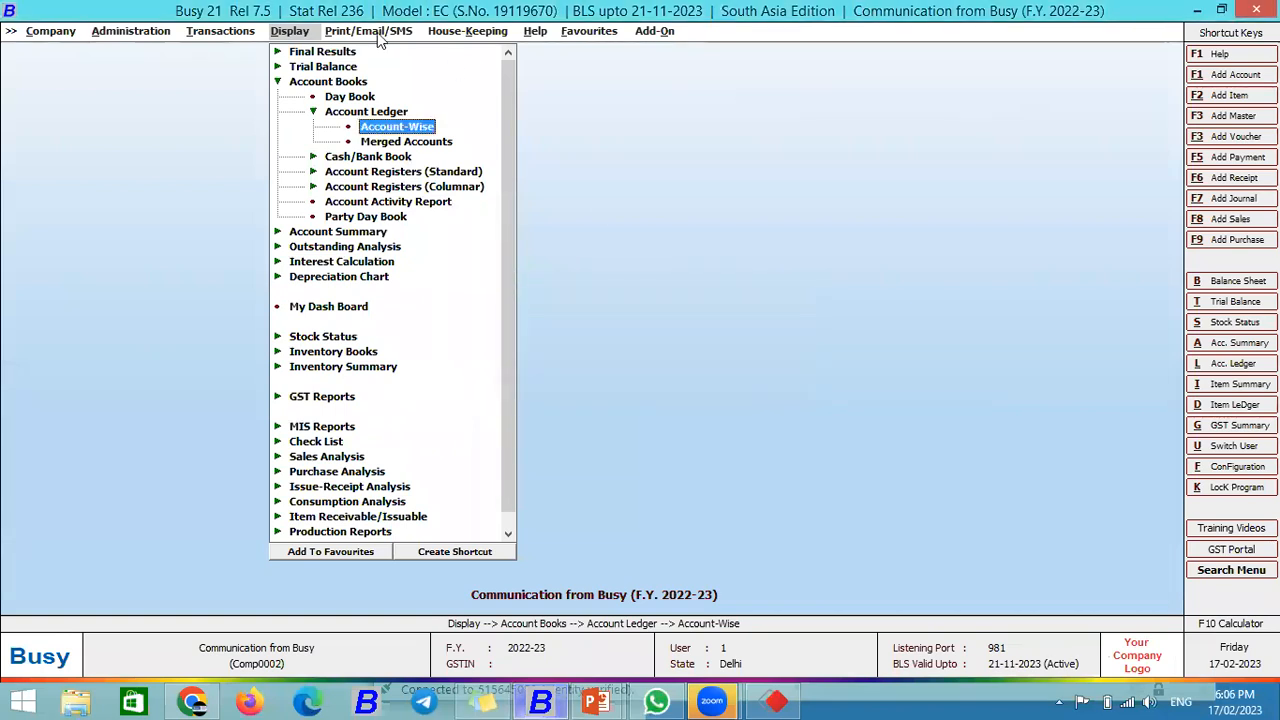
click(380, 31)
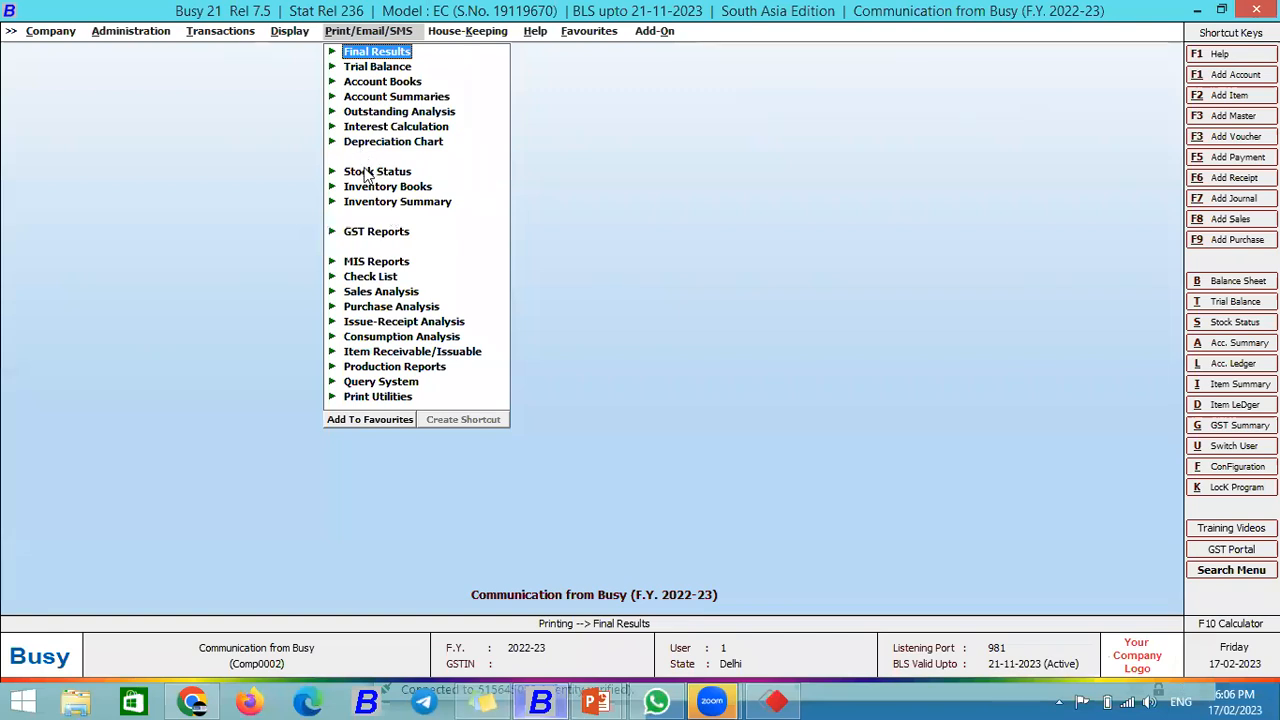
key(Left)
key(Return)
key(Return)
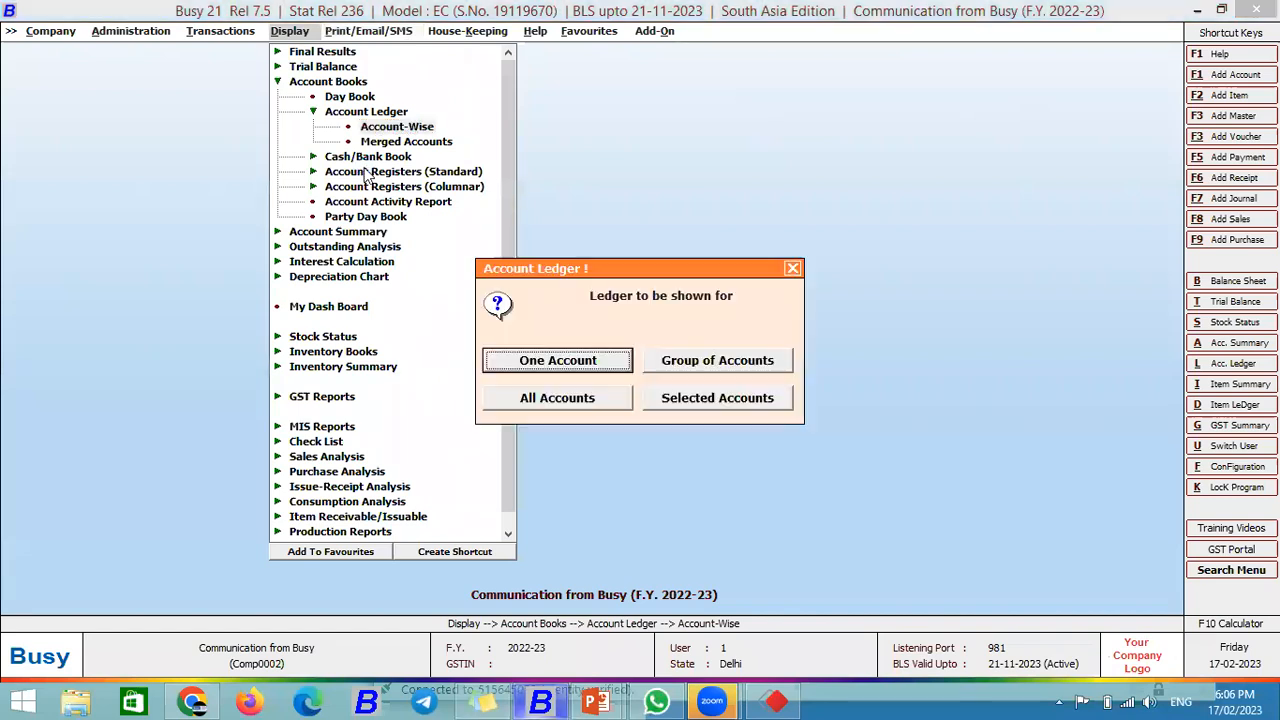
key(Escape)
key(Return)
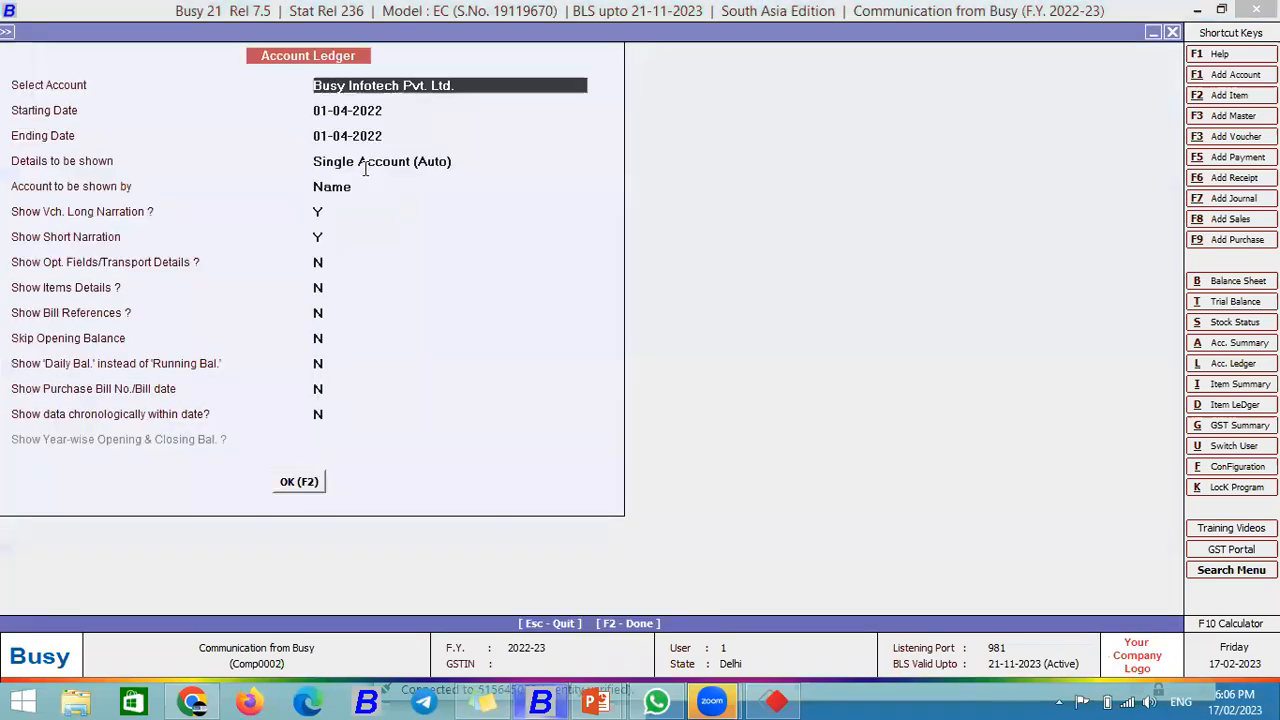
key(F2)
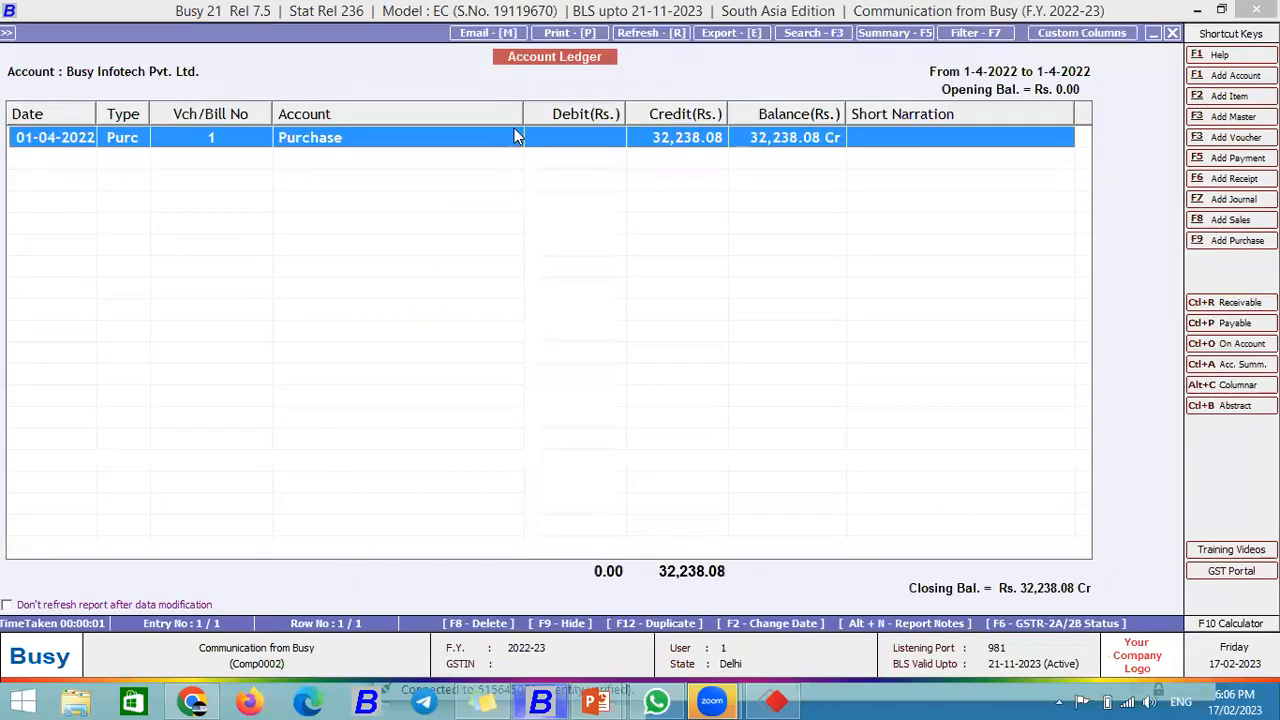
Step: Start printing the ledger From Busy to reach the Ledger Printing options
click(572, 33)
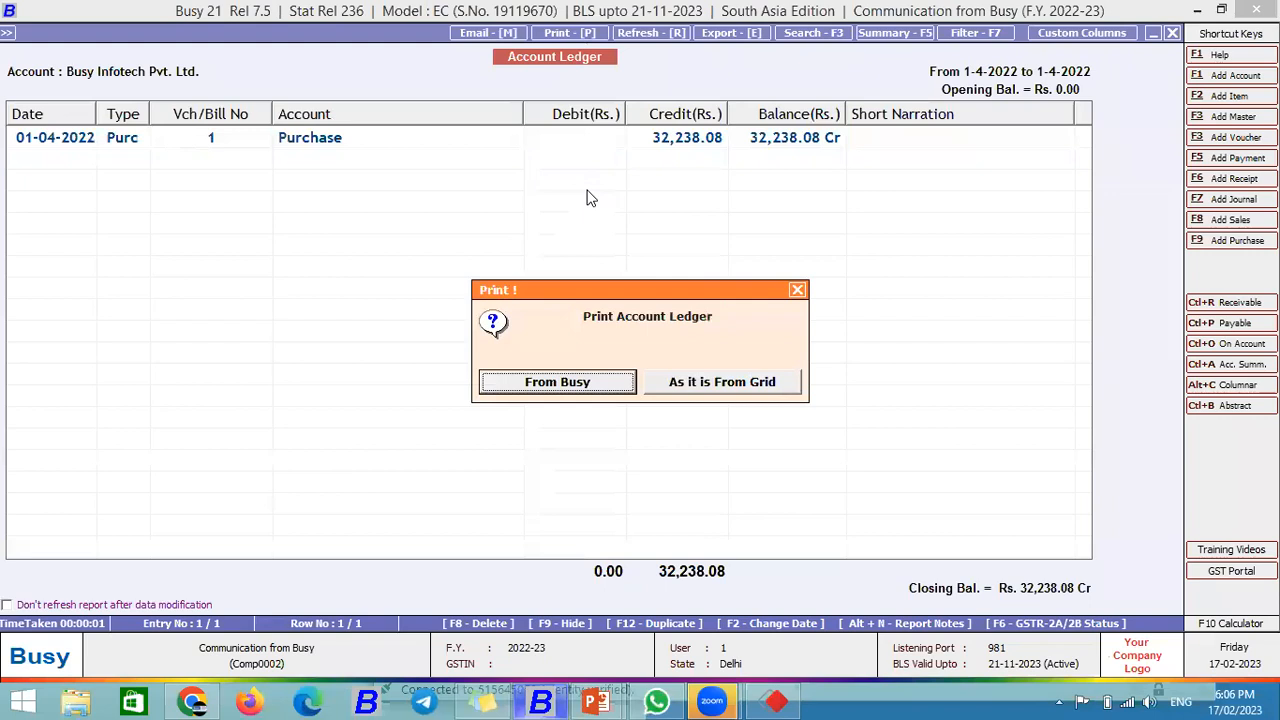
click(598, 385)
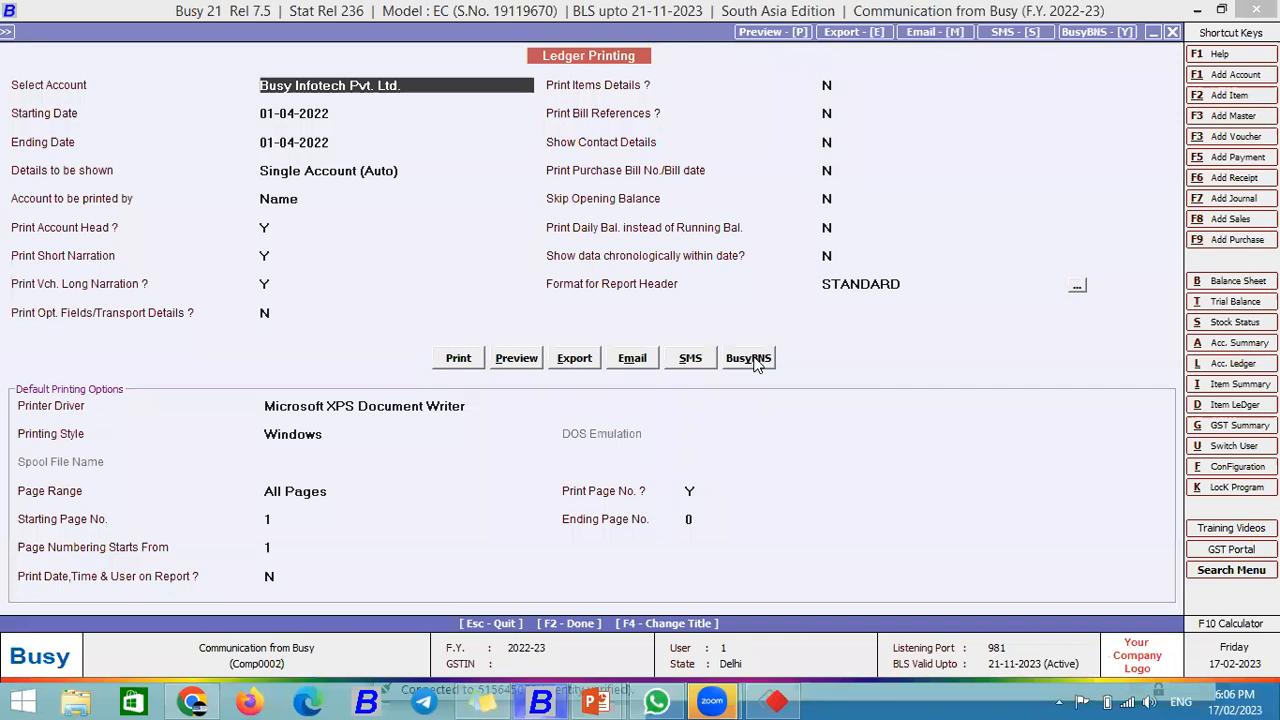
click(757, 365)
Step: Send the 80 Col - Normal ledger via BusyBNS to the recipient's mobile number and acknowledge
click(527, 382)
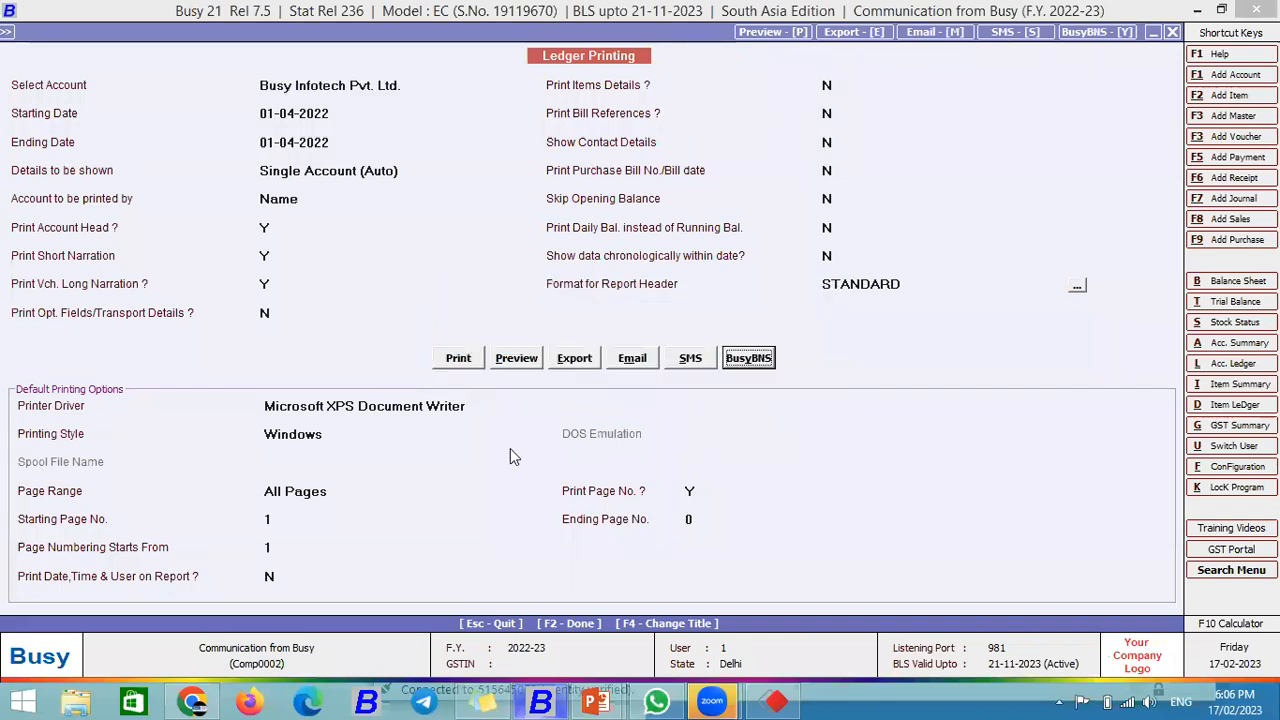
text(46-==)
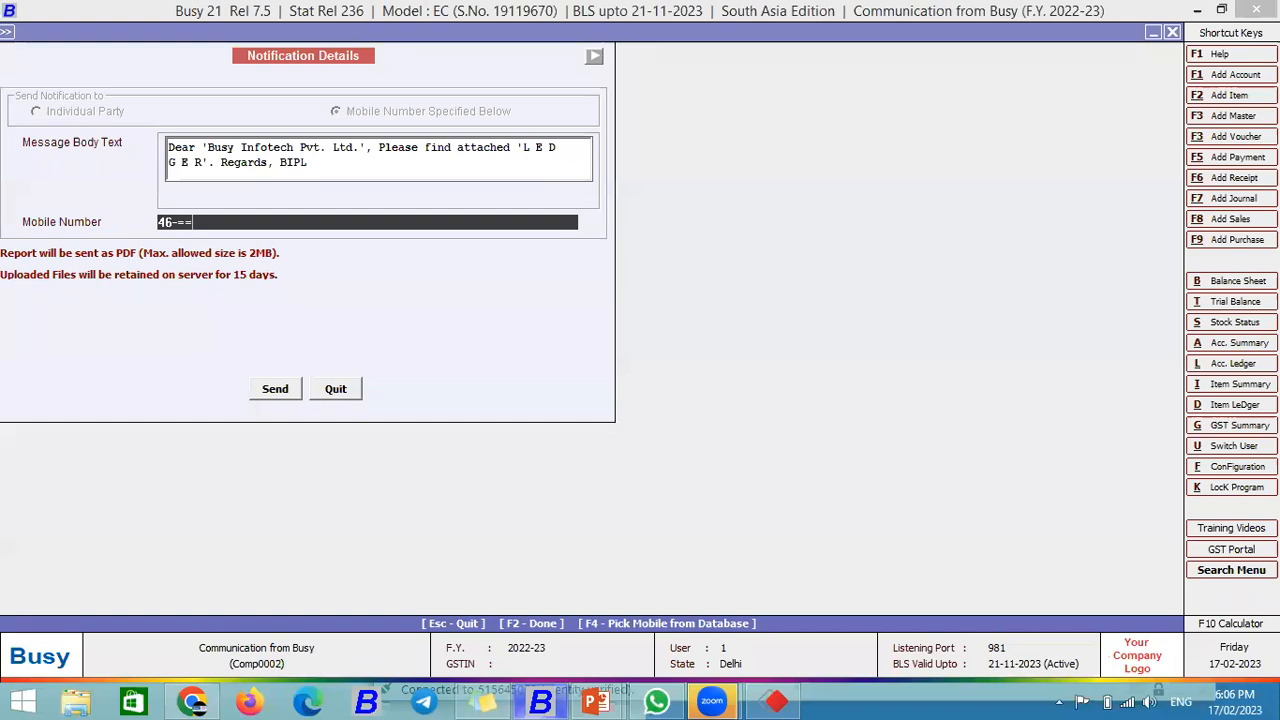
key(BackSpace)
key(BackSpace)
key(BackSpace)
key(BackSpace)
key(BackSpace)
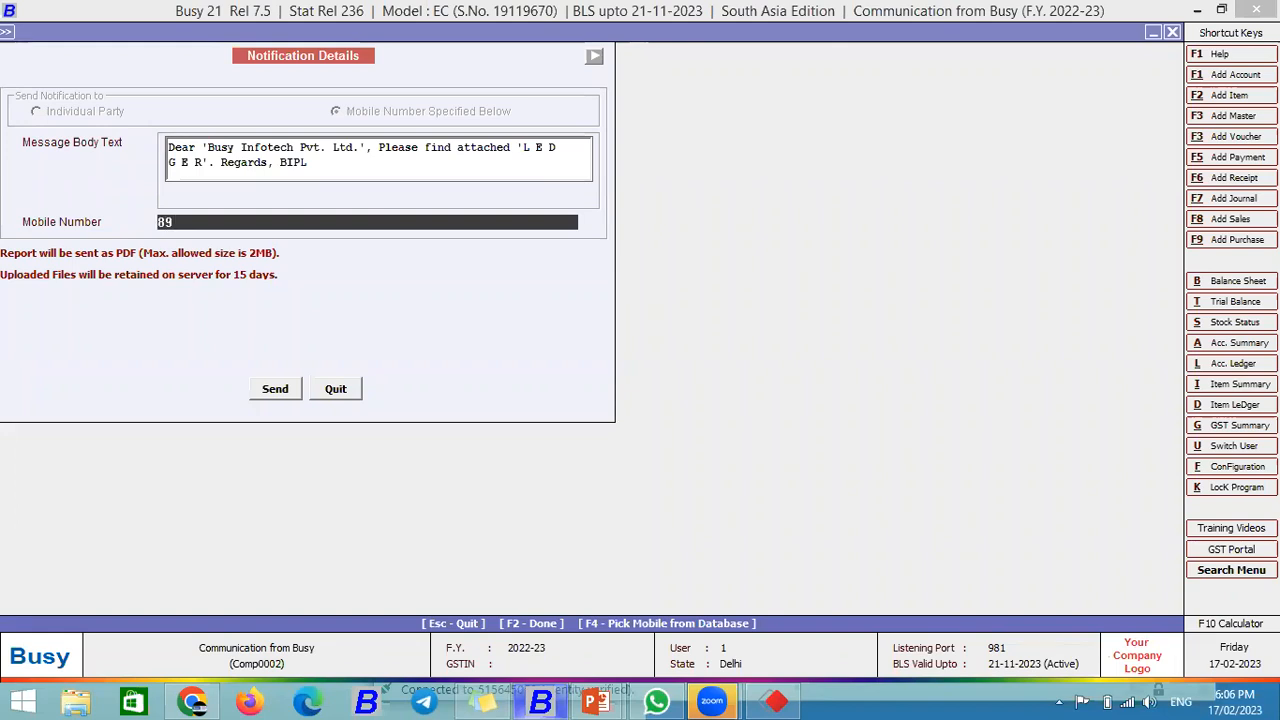
click(283, 389)
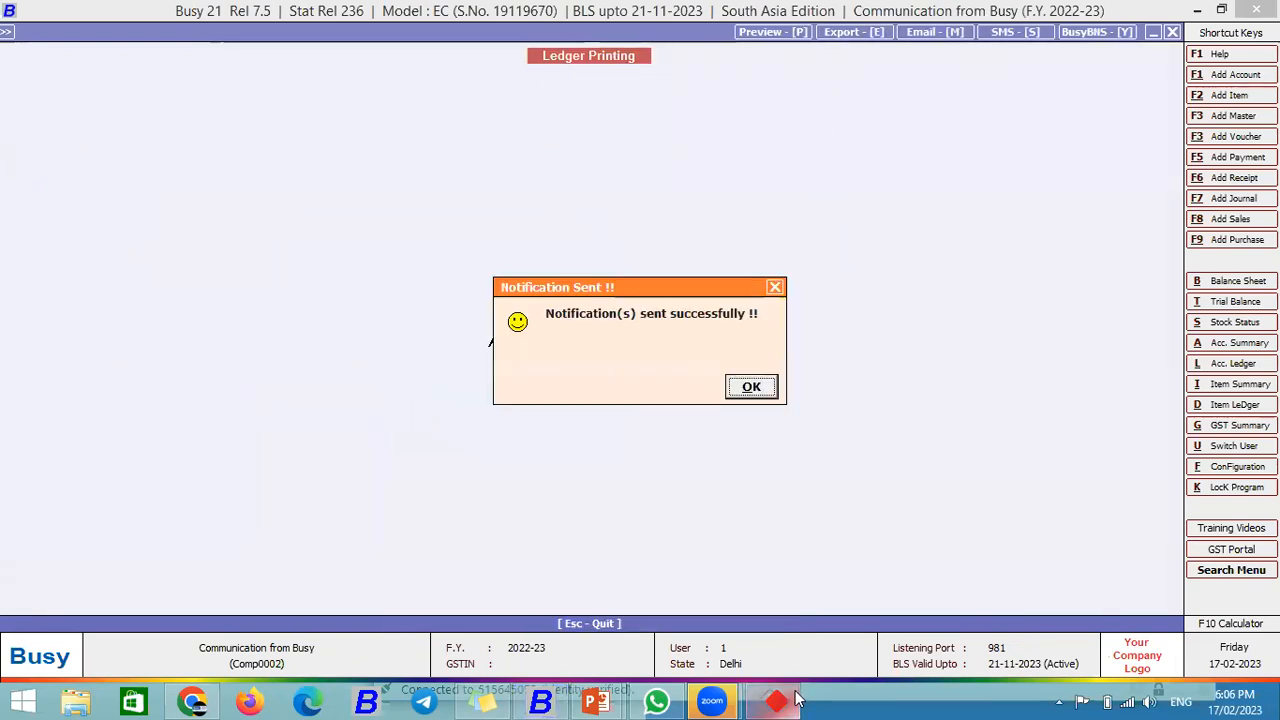
click(749, 387)
Step: Check the ledger message in the phone's BusyBNS app, then hide AnyDesk and exit Ledger Printing
click(797, 697)
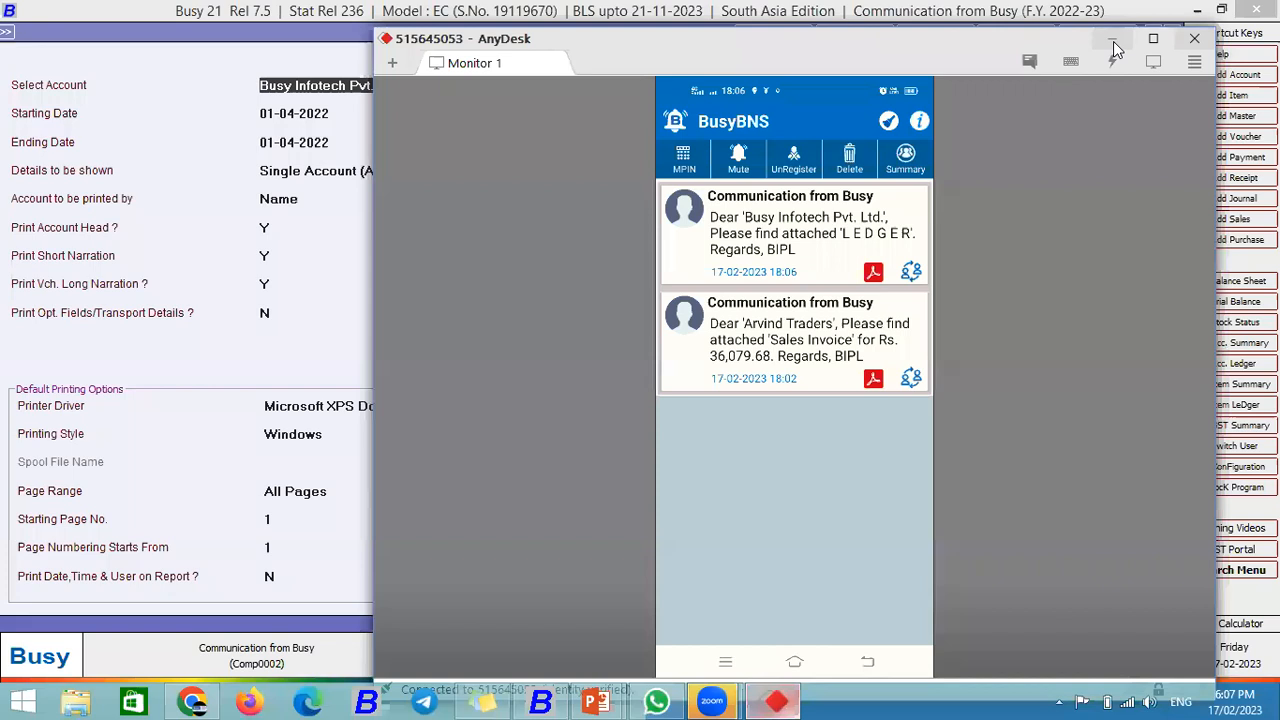
click(1113, 41)
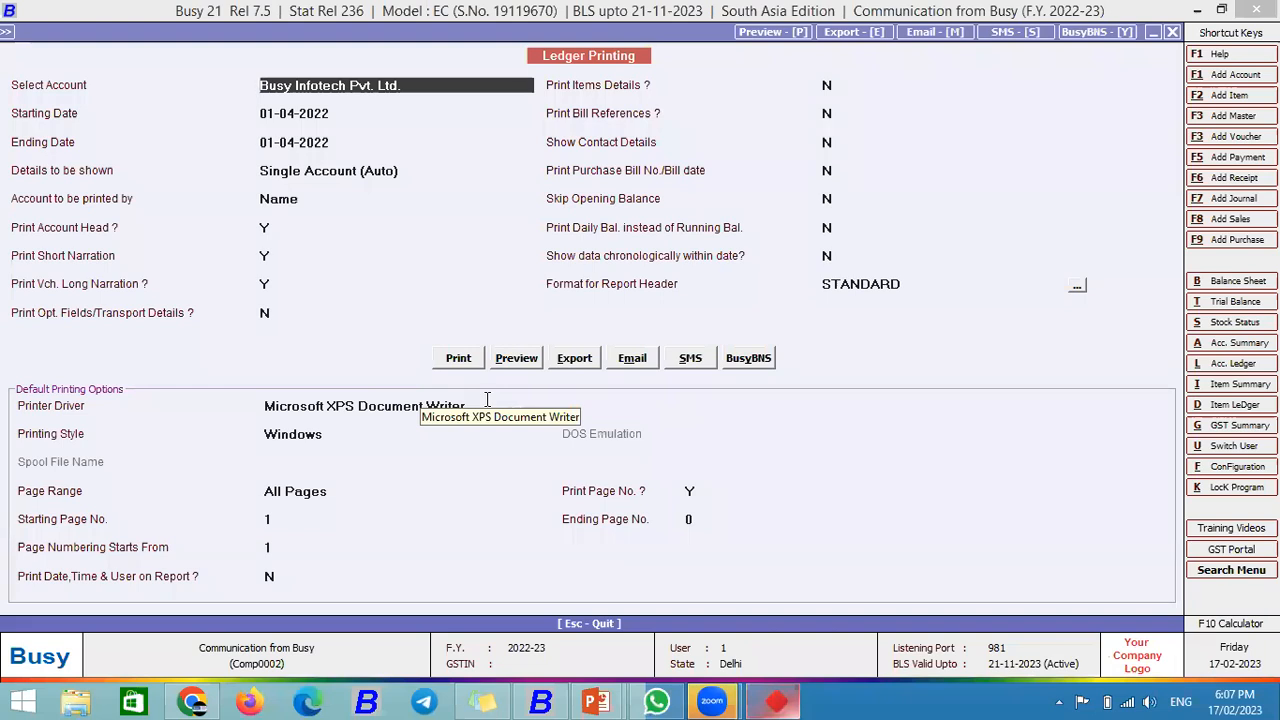
key(Escape)
key(Escape)
Step: Set Enable Event Notification to Y in Features/Options and open its Configuration
key(Escape)
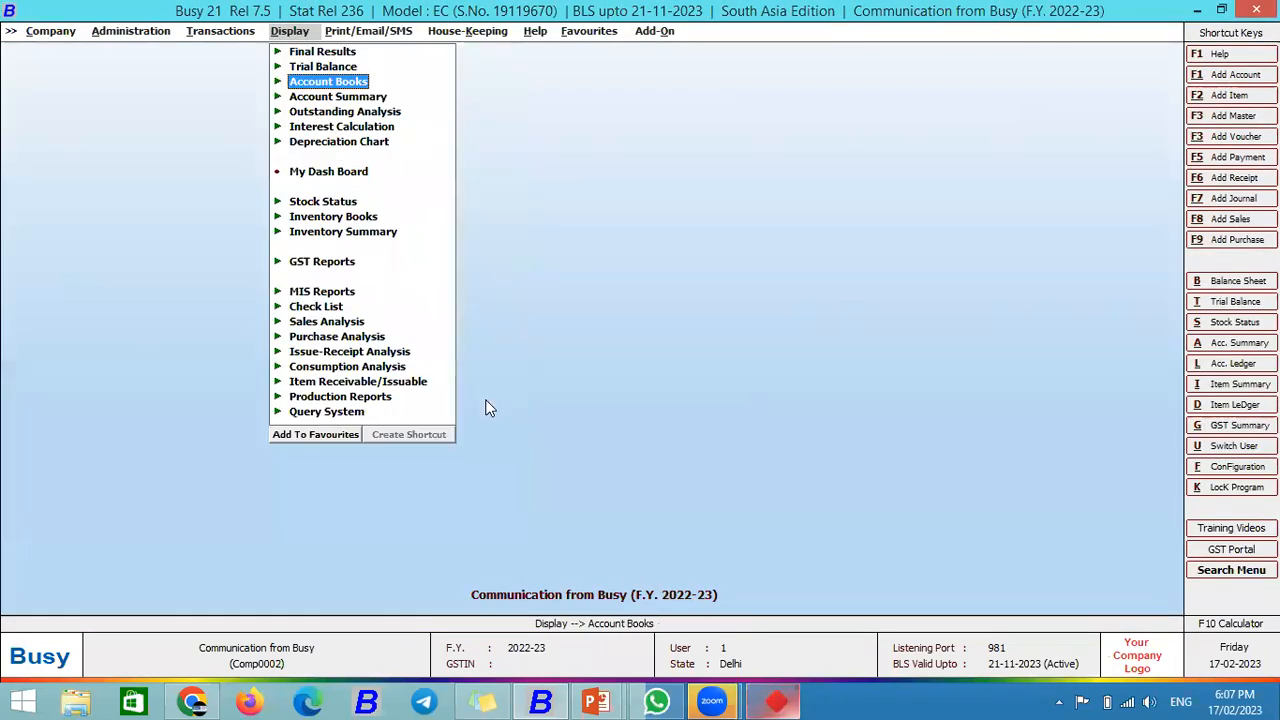
key(Left)
key(Left)
key(Escape)
key(Escape)
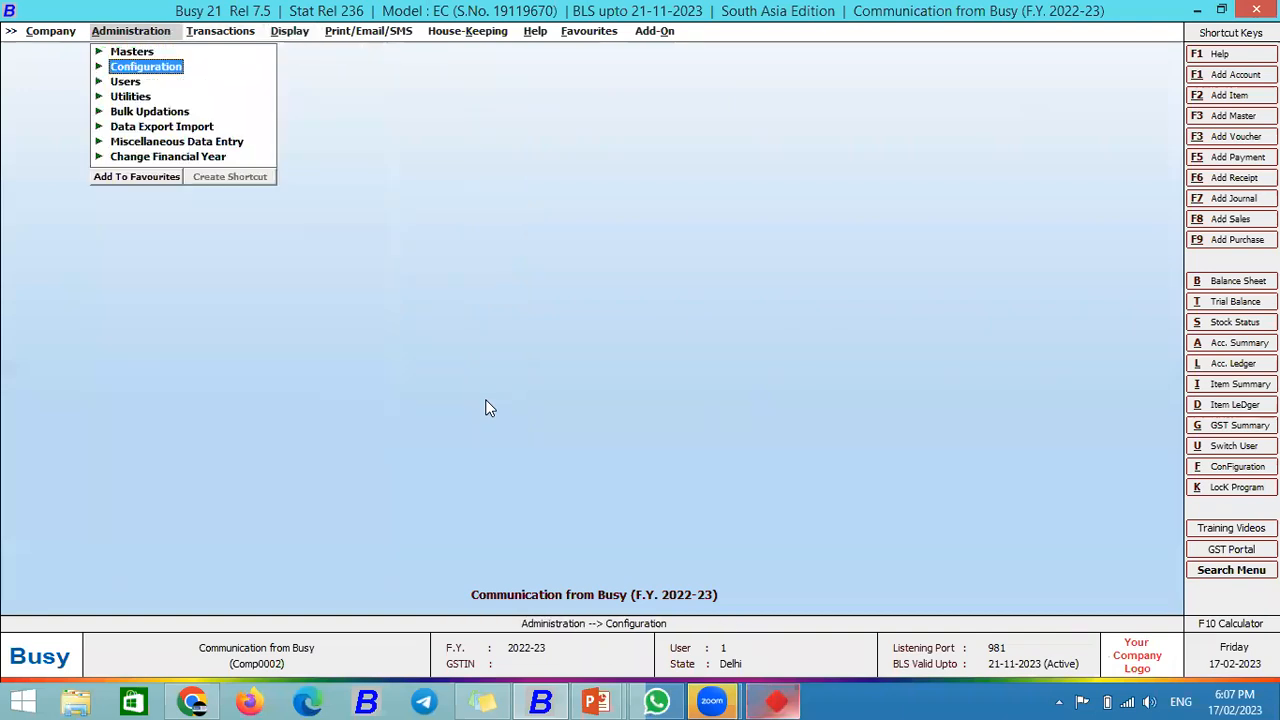
key(Return)
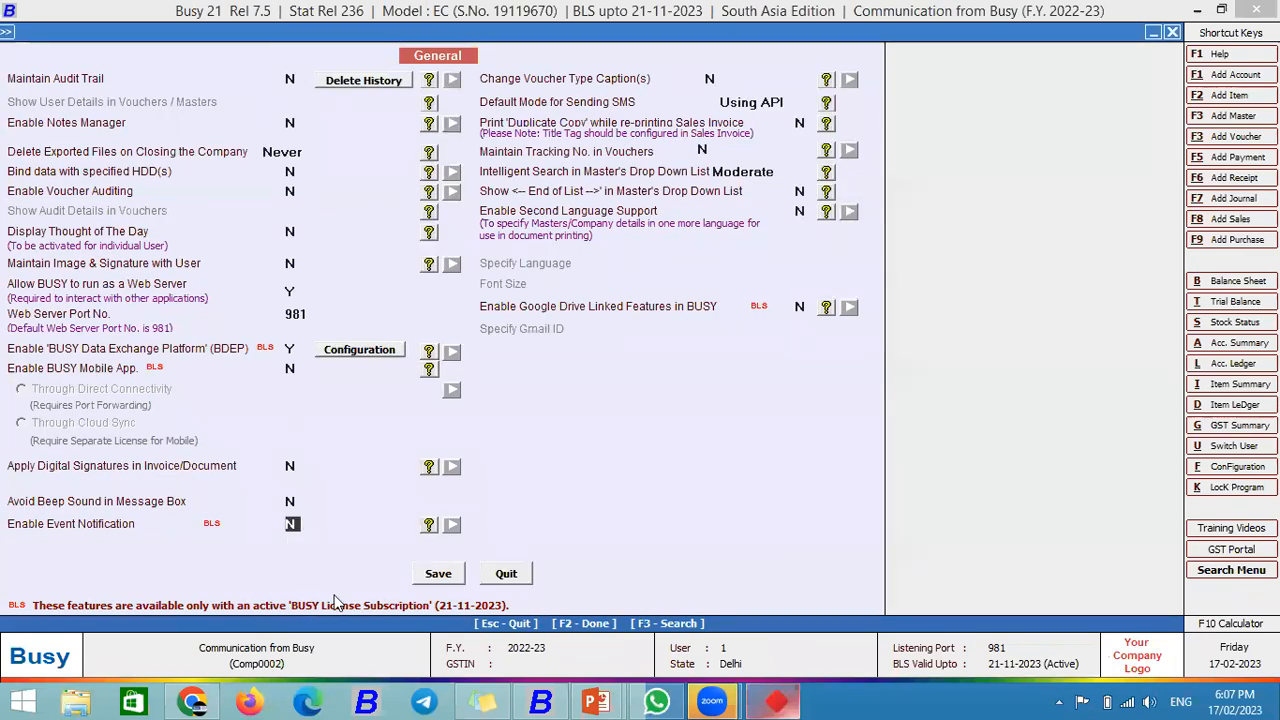
key(y)
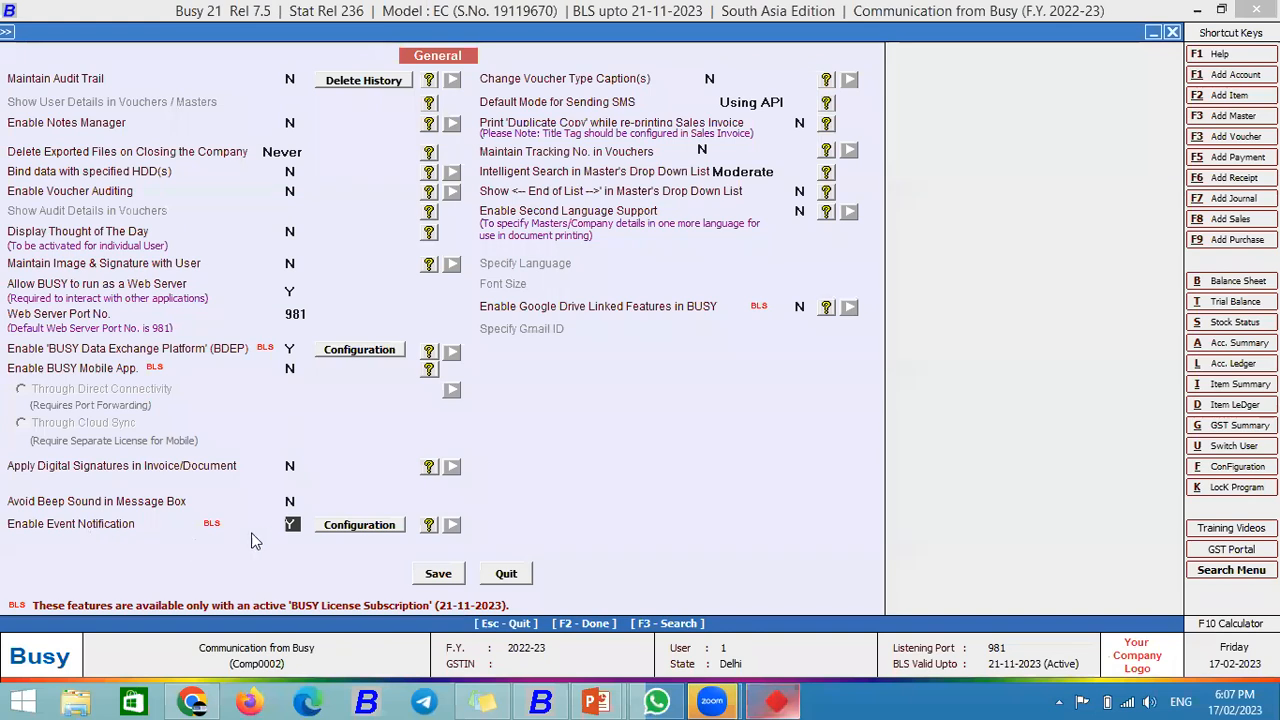
click(357, 536)
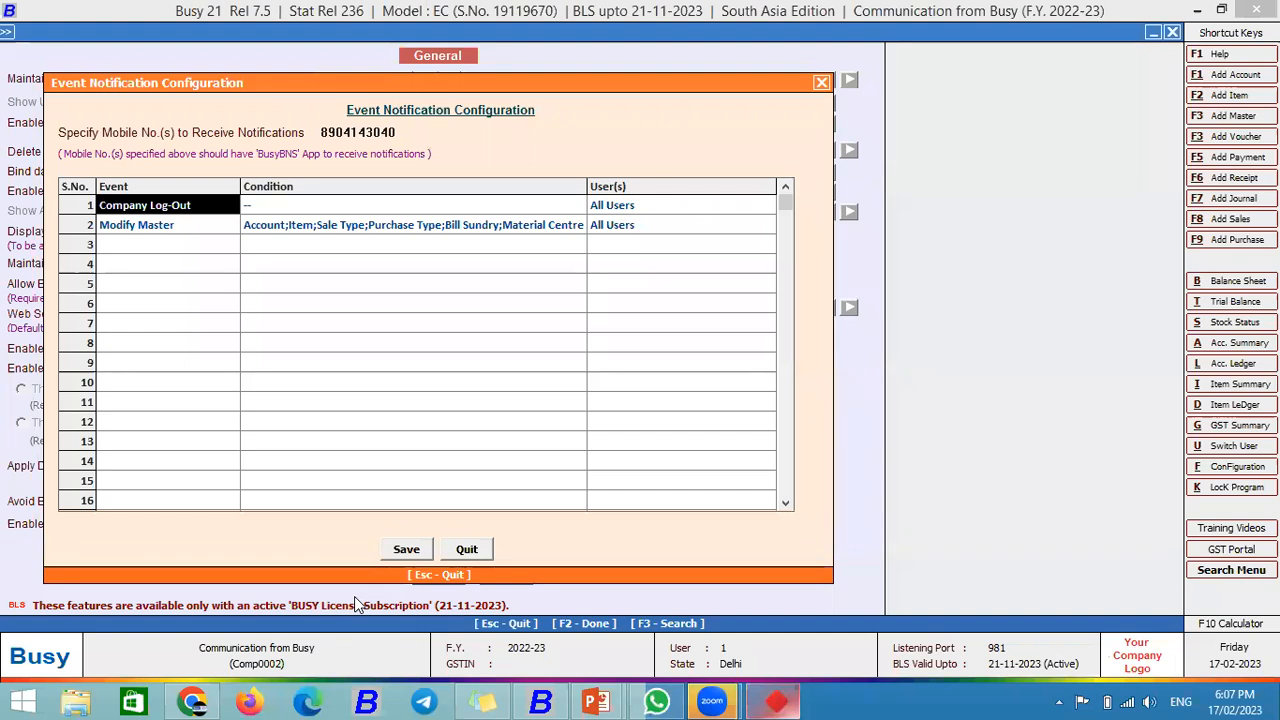
Step: Clear the event rows, set row 1 to Company Log-In, and enter the notification mobile number
key(ctrl+d)
key(ctrl+d)
key(Return)
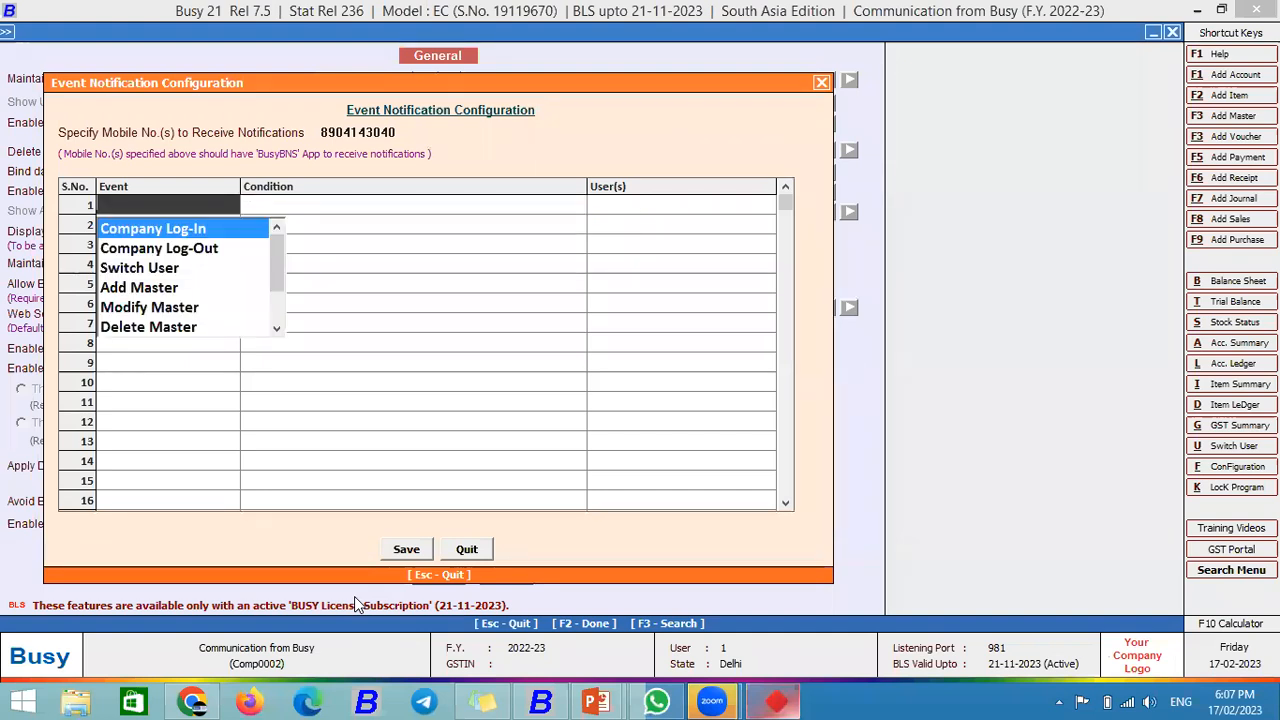
click(398, 131)
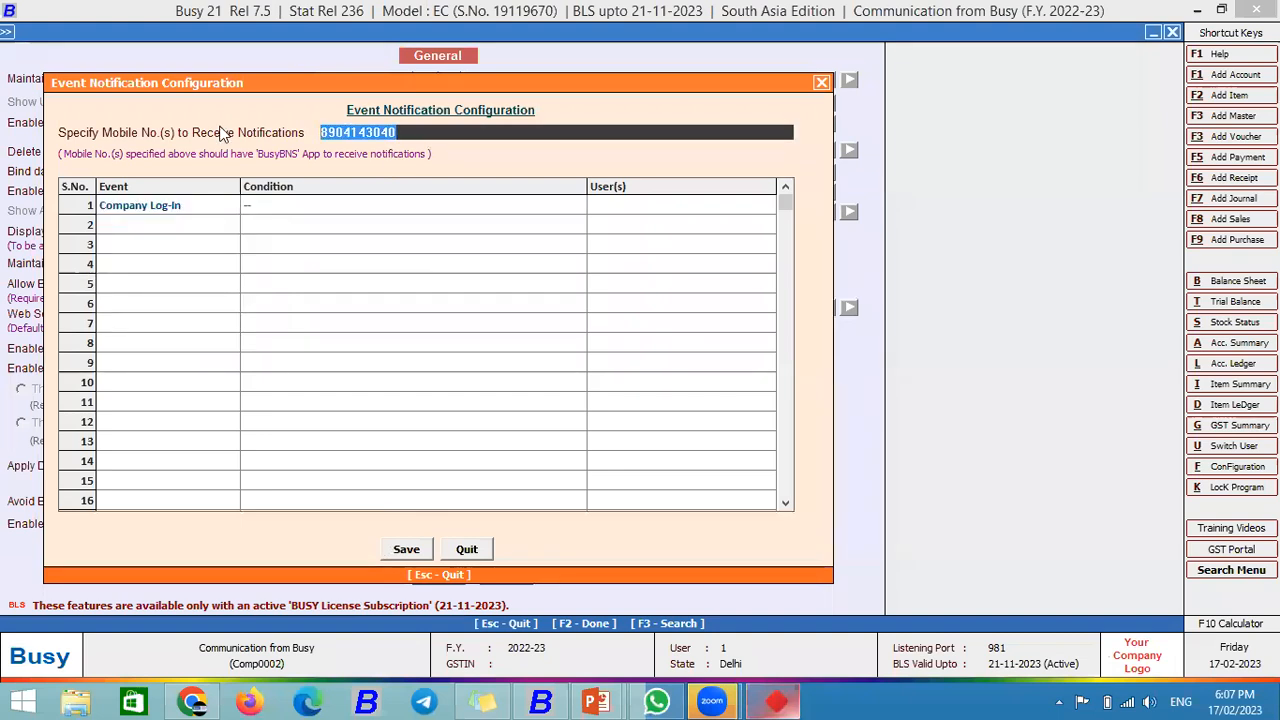
key(BackSpace)
text(5=-)
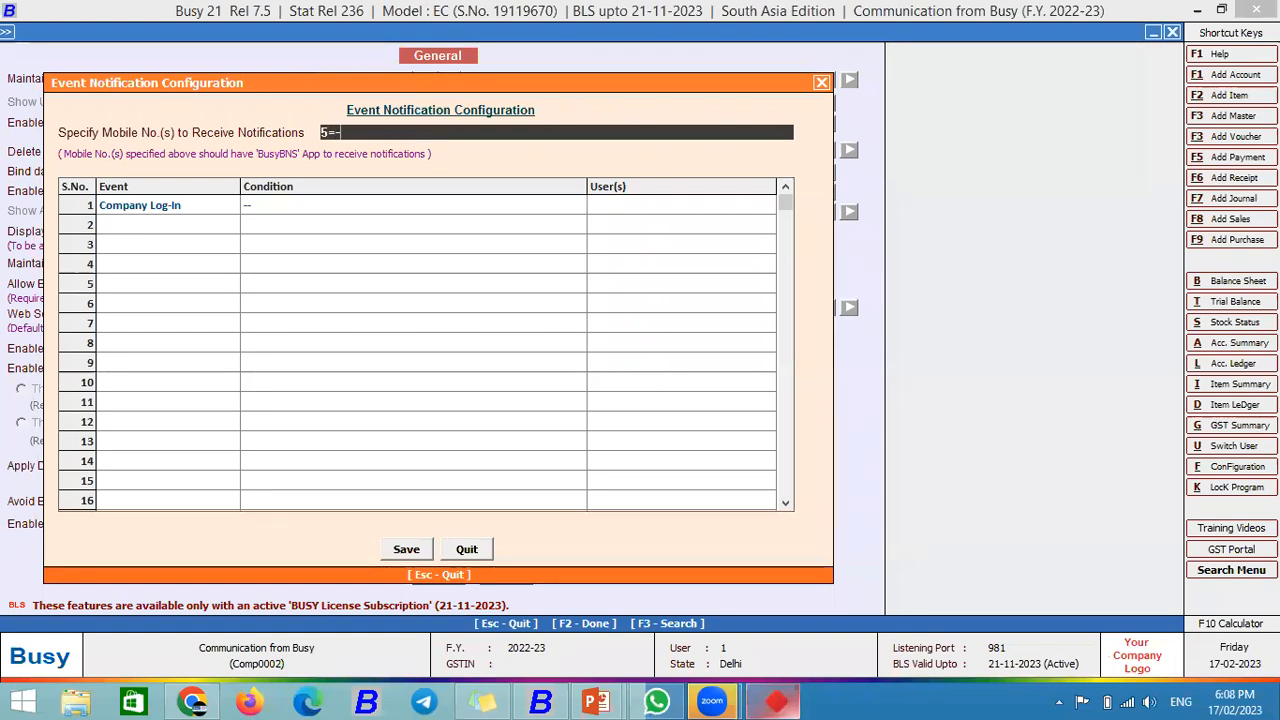
key(BackSpace)
key(BackSpace)
key(BackSpace)
key(Return)
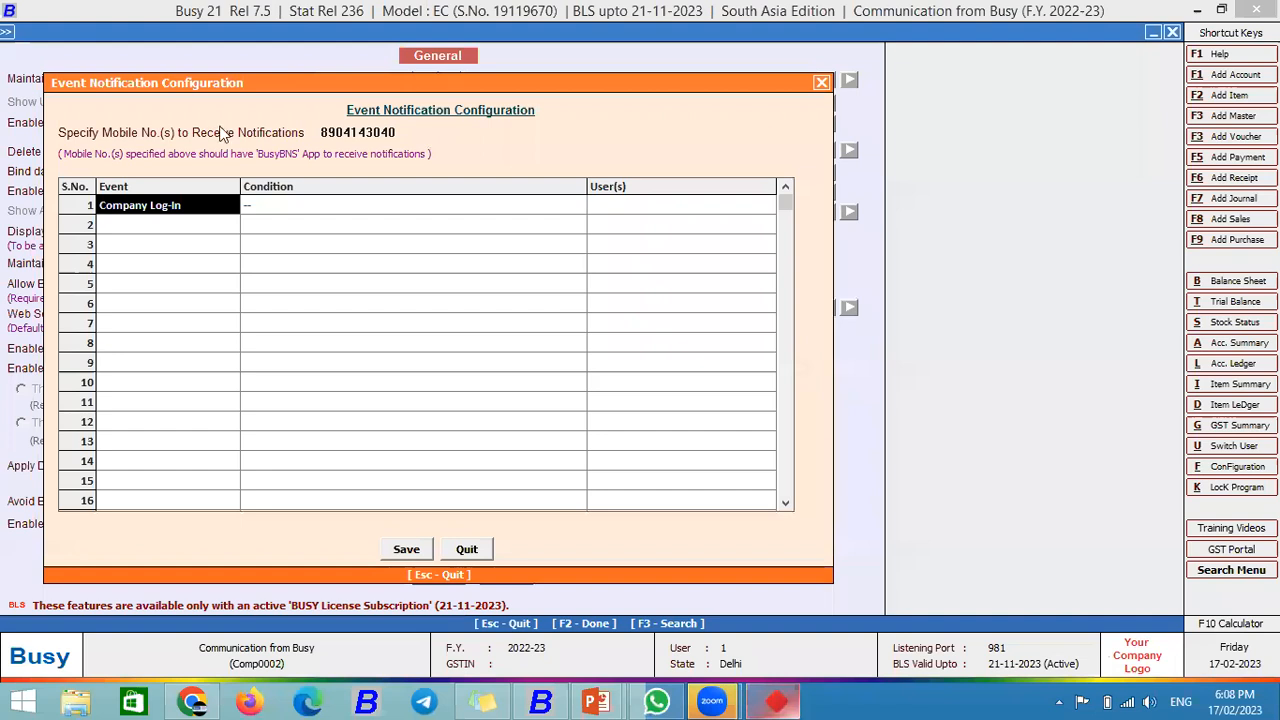
Step: Apply Company Log-In to all users and add Company Log-Out for all users in row 2
key(Return)
key(Return)
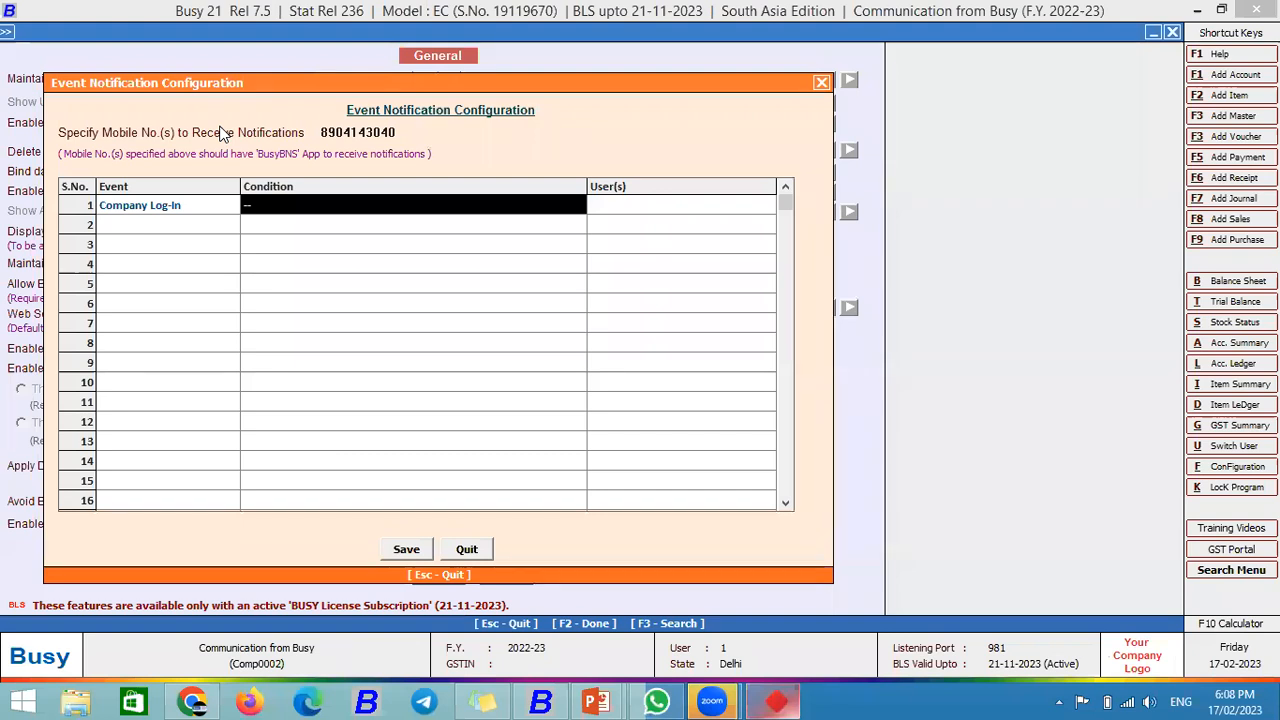
key(Return)
key(Return)
key(Down)
key(Return)
key(Return)
key(Return)
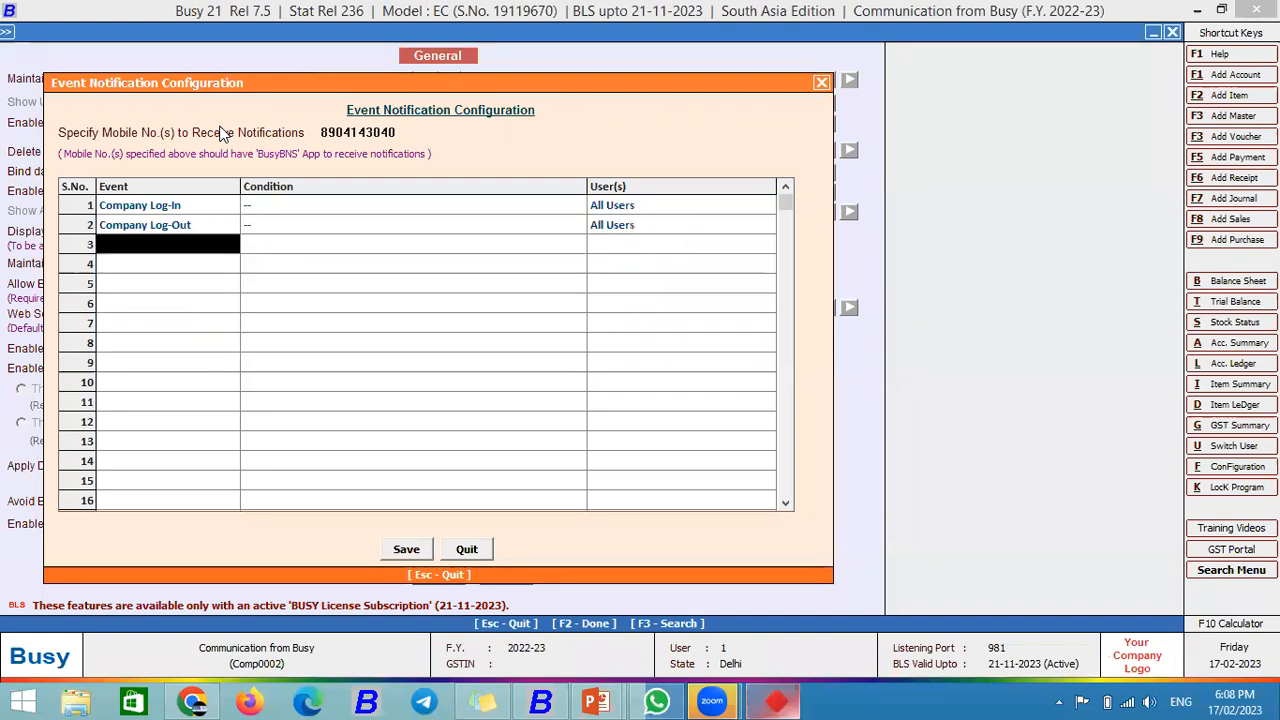
Step: Add Delete Master in row 3 with every master type required, for all users, and save
key(Down)
key(Down)
key(Down)
key(Down)
key(Down)
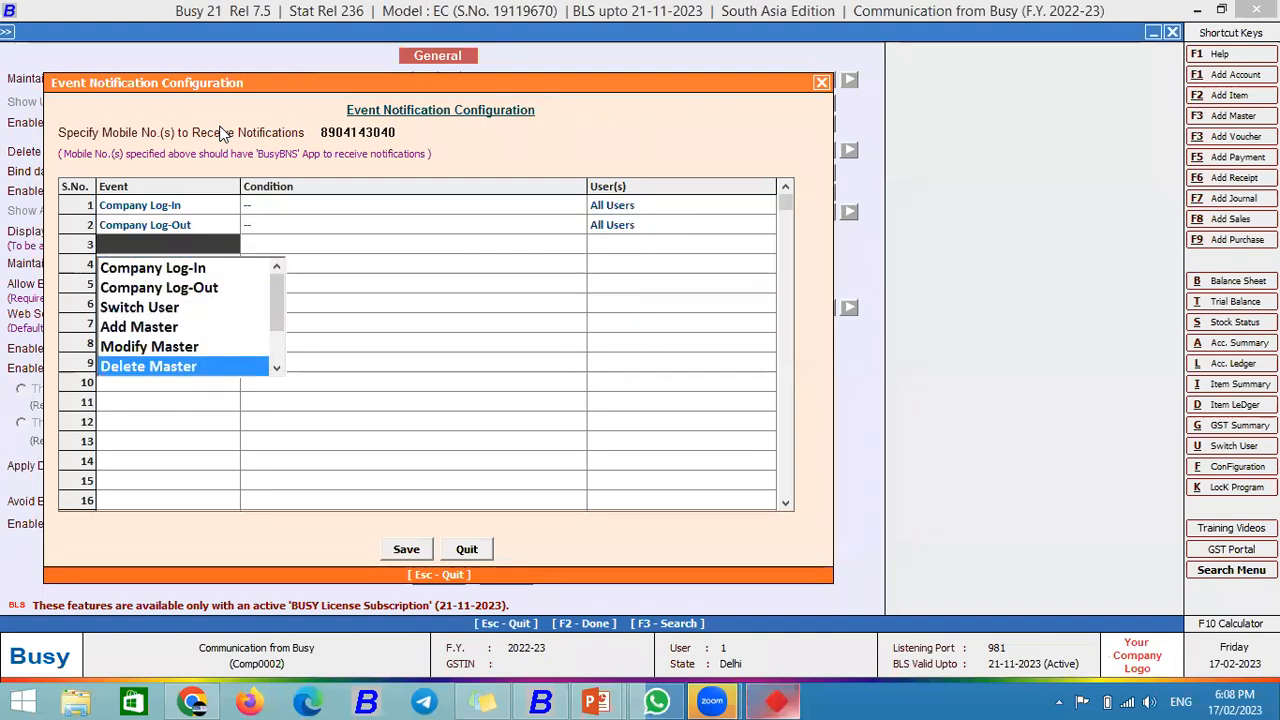
key(Return)
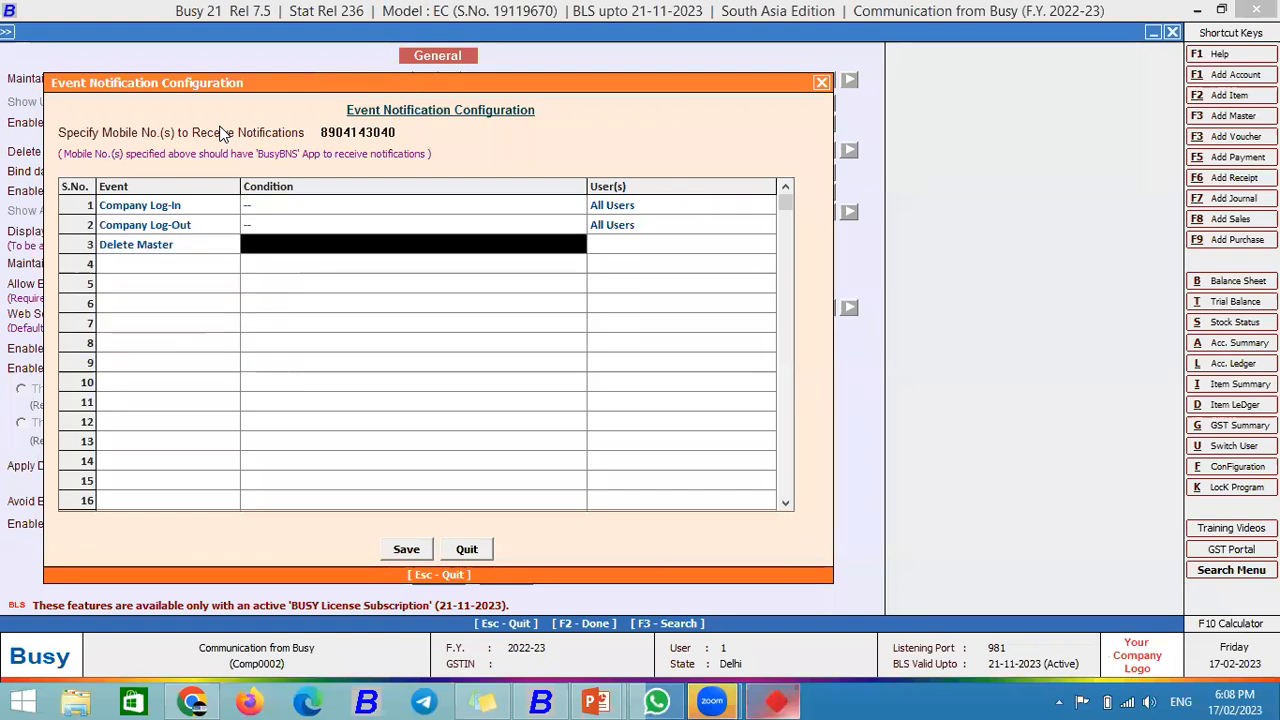
key(Return)
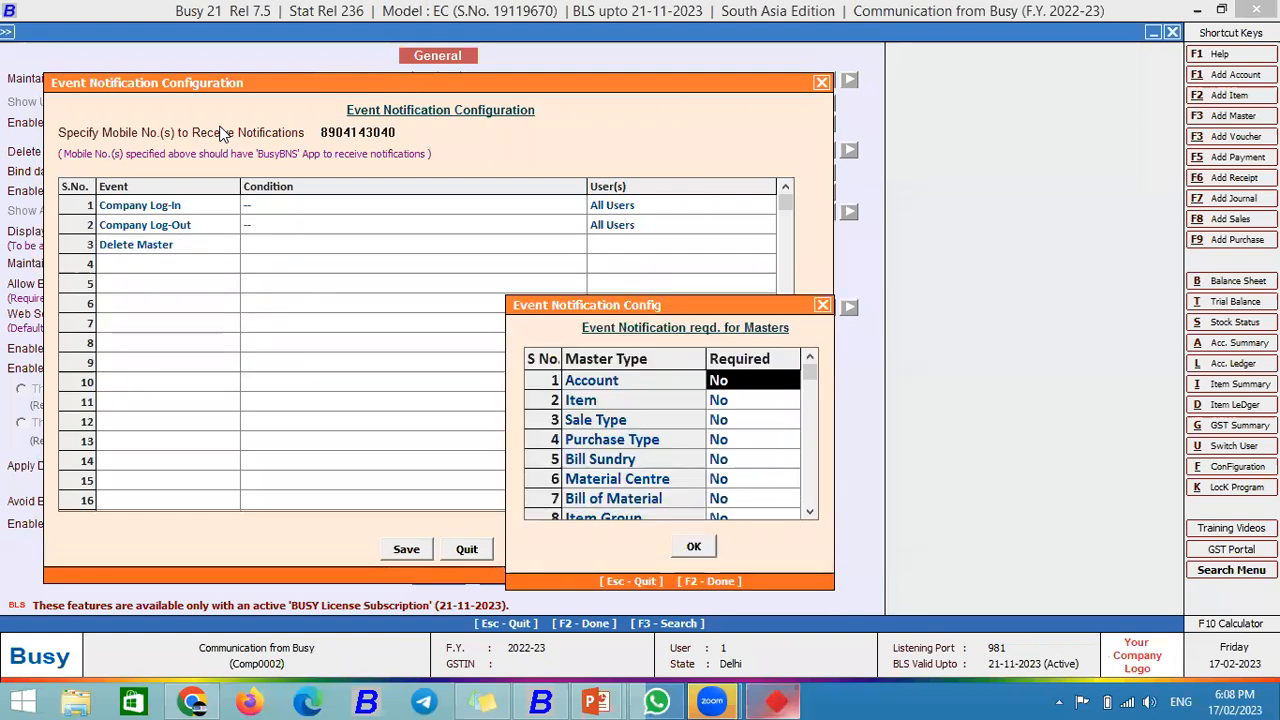
text(y)
key(Return)
text(y)
key(Return)
text(y)
key(Return)
text(y)
key(Return)
key(y)
key(Return)
key(y)
key(Return)
key(y)
key(Return)
key(y)
key(Return)
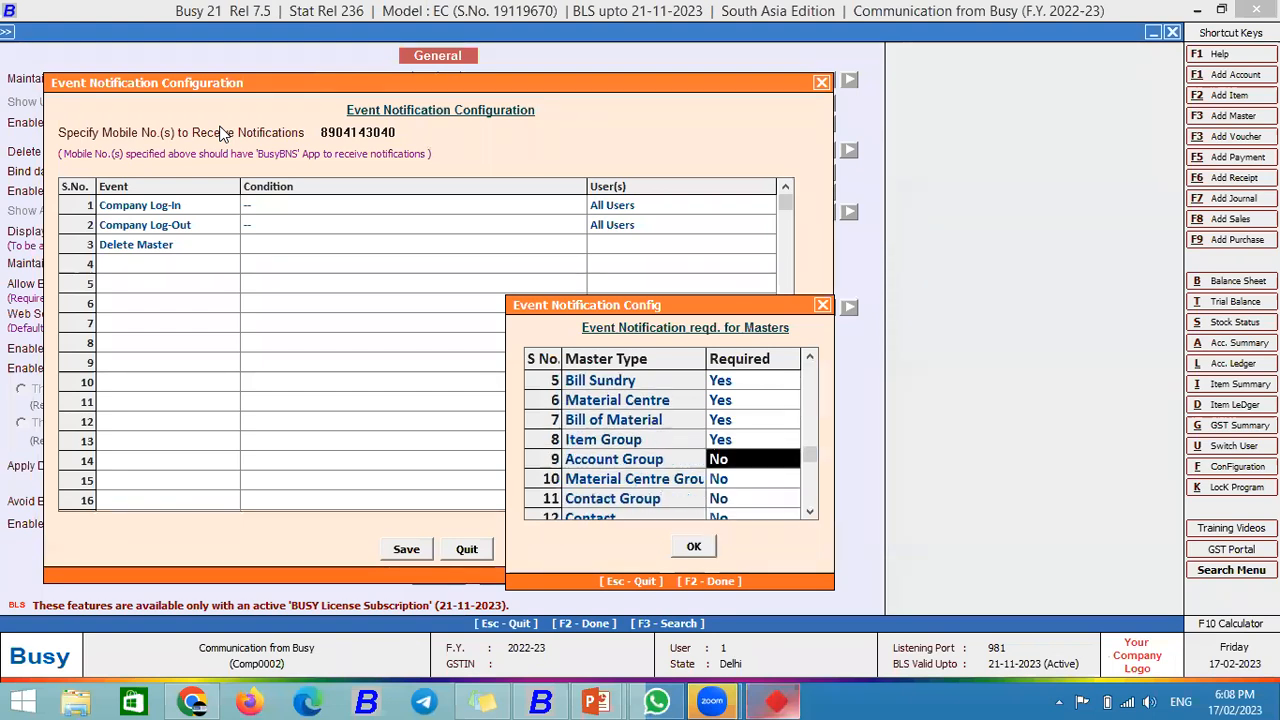
key(y)
key(Return)
key(y)
key(Return)
key(y)
key(Return)
key(y)
key(Return)
text(y)
key(Return)
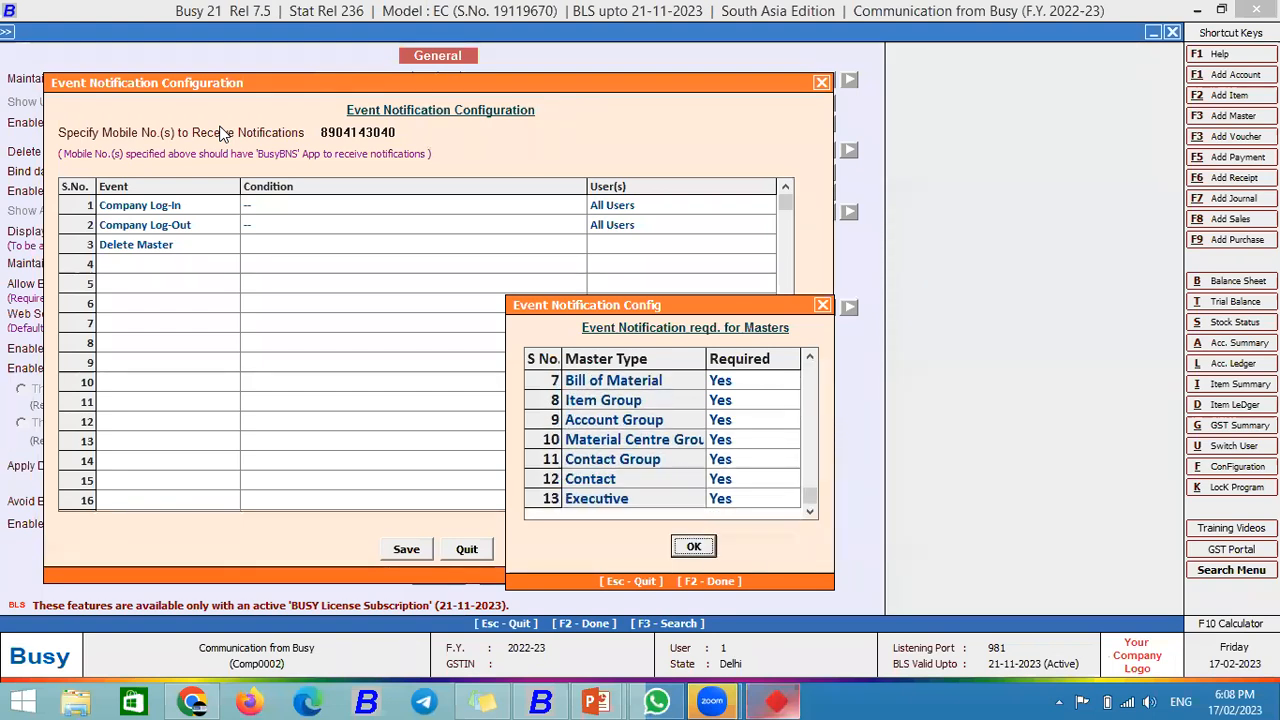
key(Return)
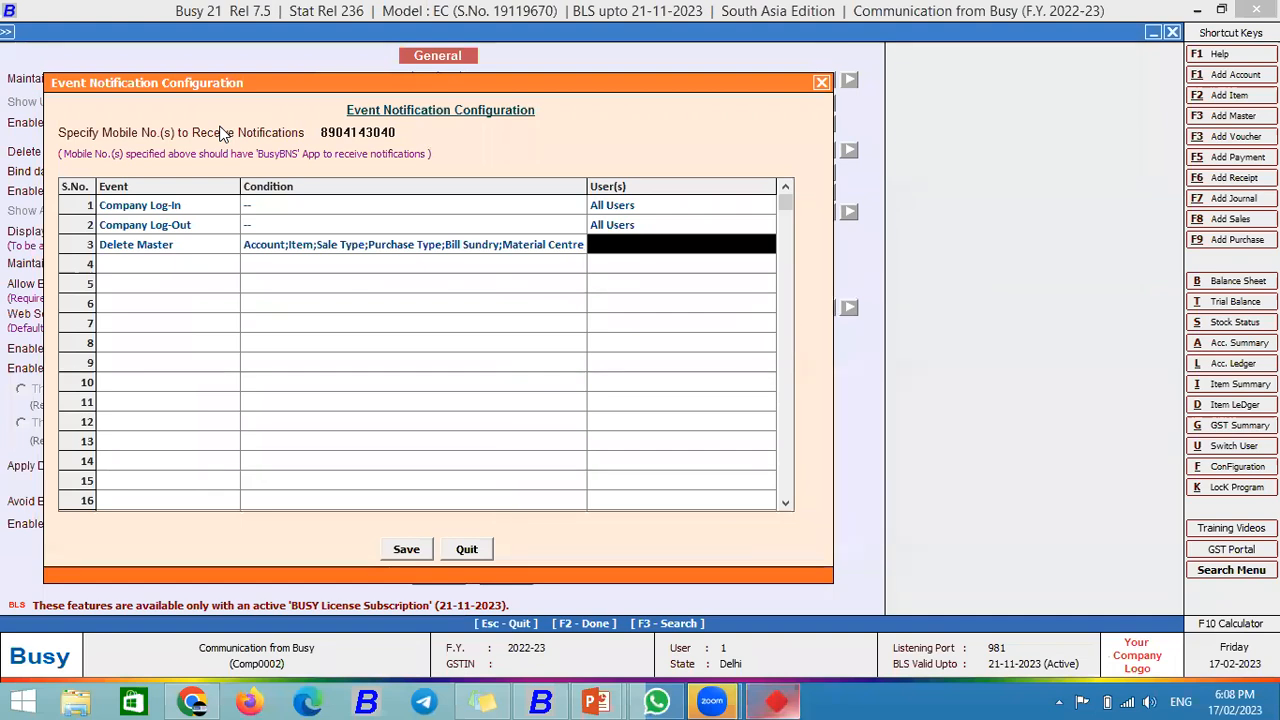
key(Return)
key(Return)
key(F2)
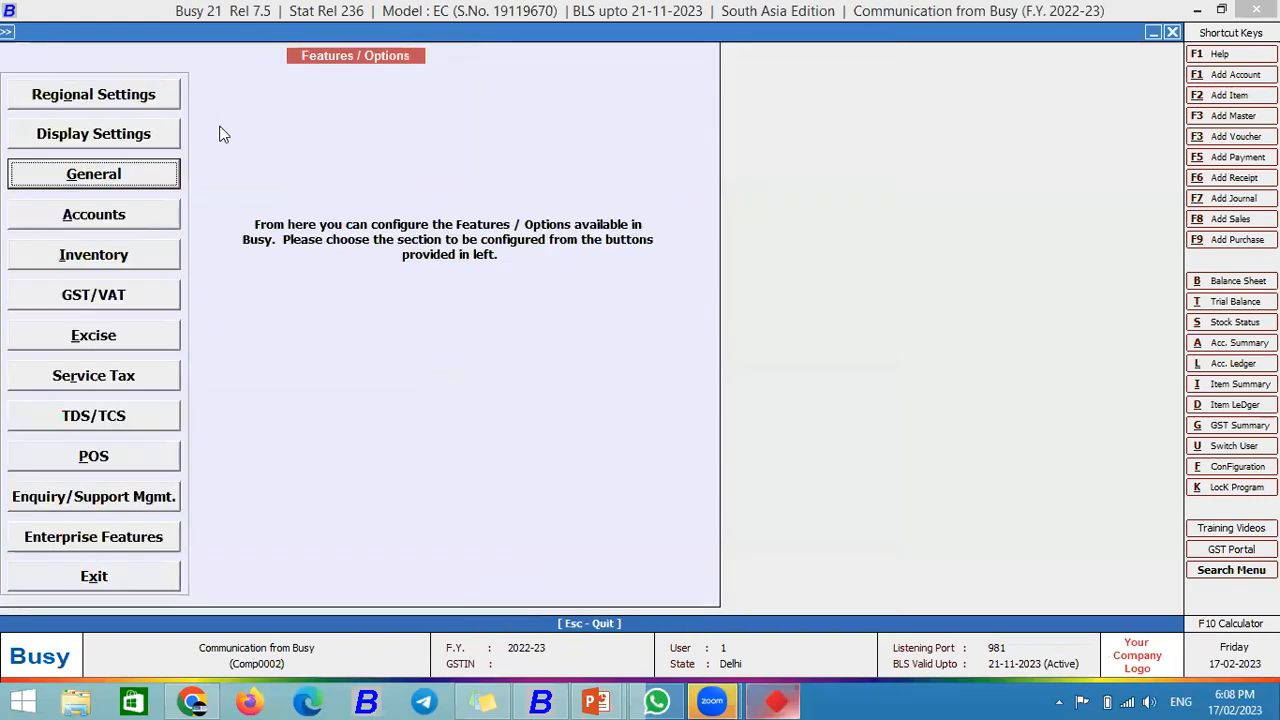
Step: Delete the item master Aaranyaa Anti Blemish Pack 100 Gm
key(Escape)
key(Up)
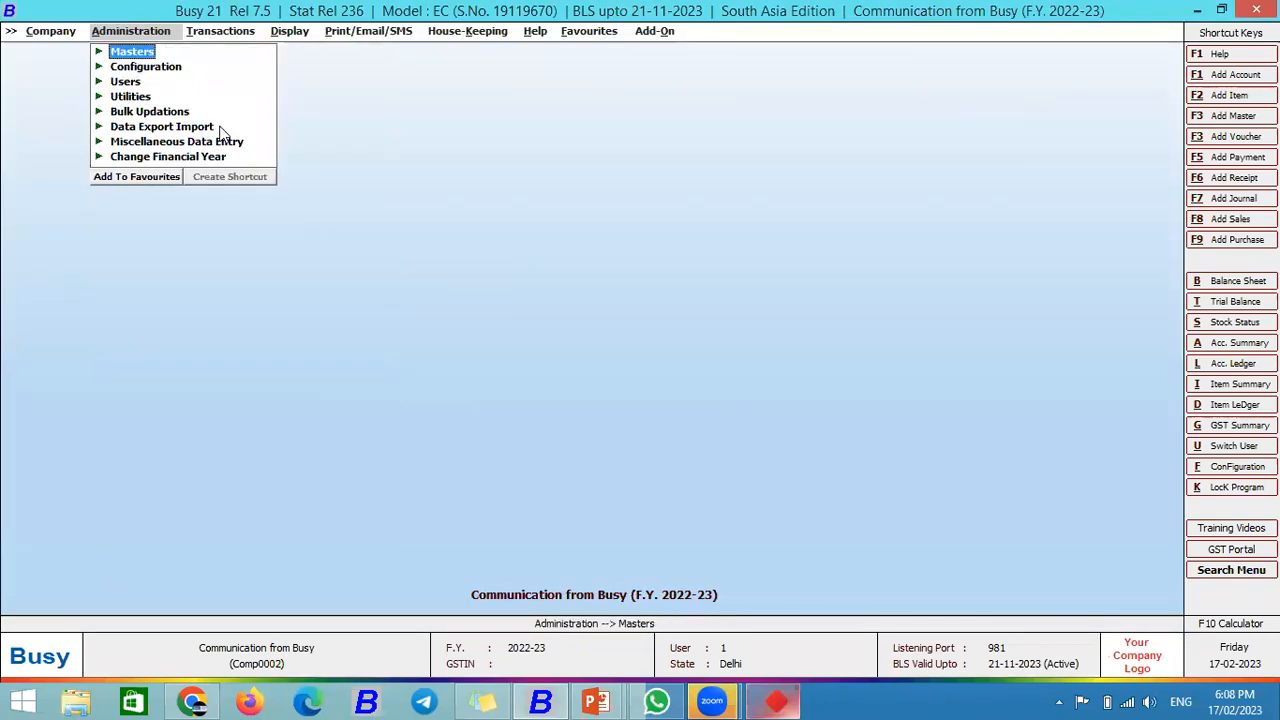
key(Return)
key(Down)
key(Down)
key(Down)
key(Return)
key(Down)
key(Return)
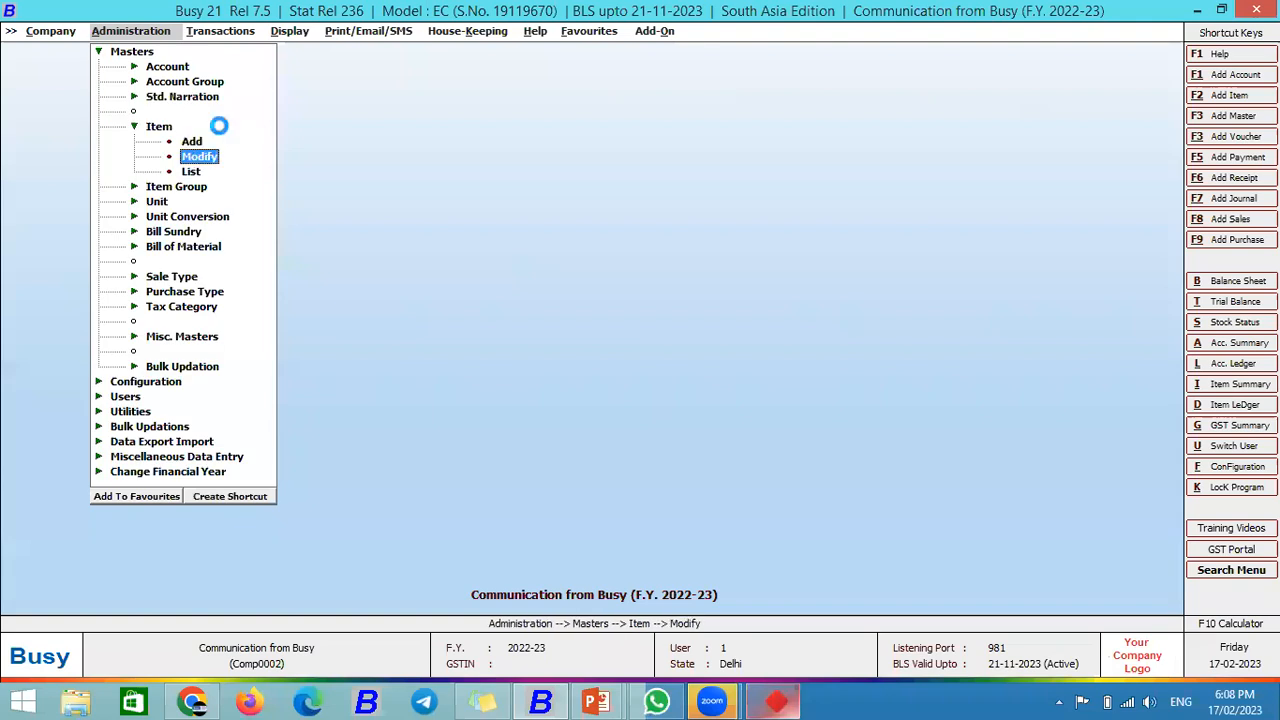
key(Down)
key(Down)
key(Down)
key(Down)
key(Down)
key(Down)
key(Down)
key(Down)
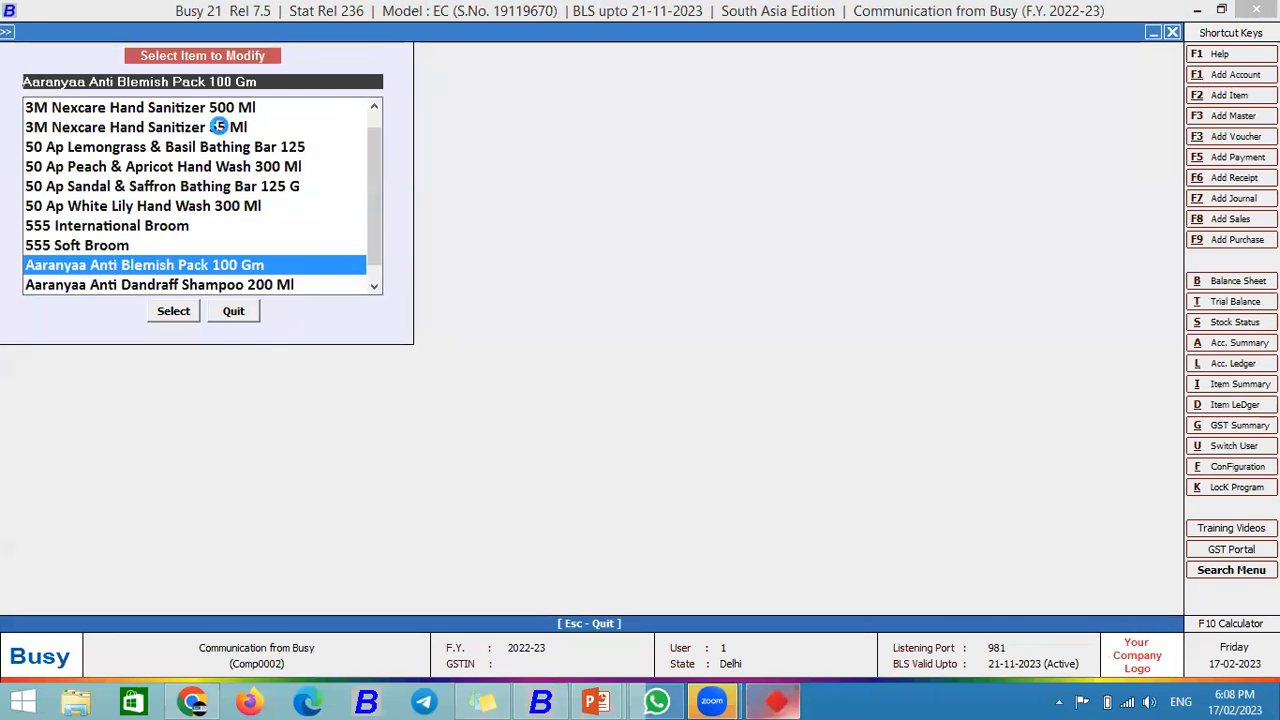
key(Return)
click(938, 33)
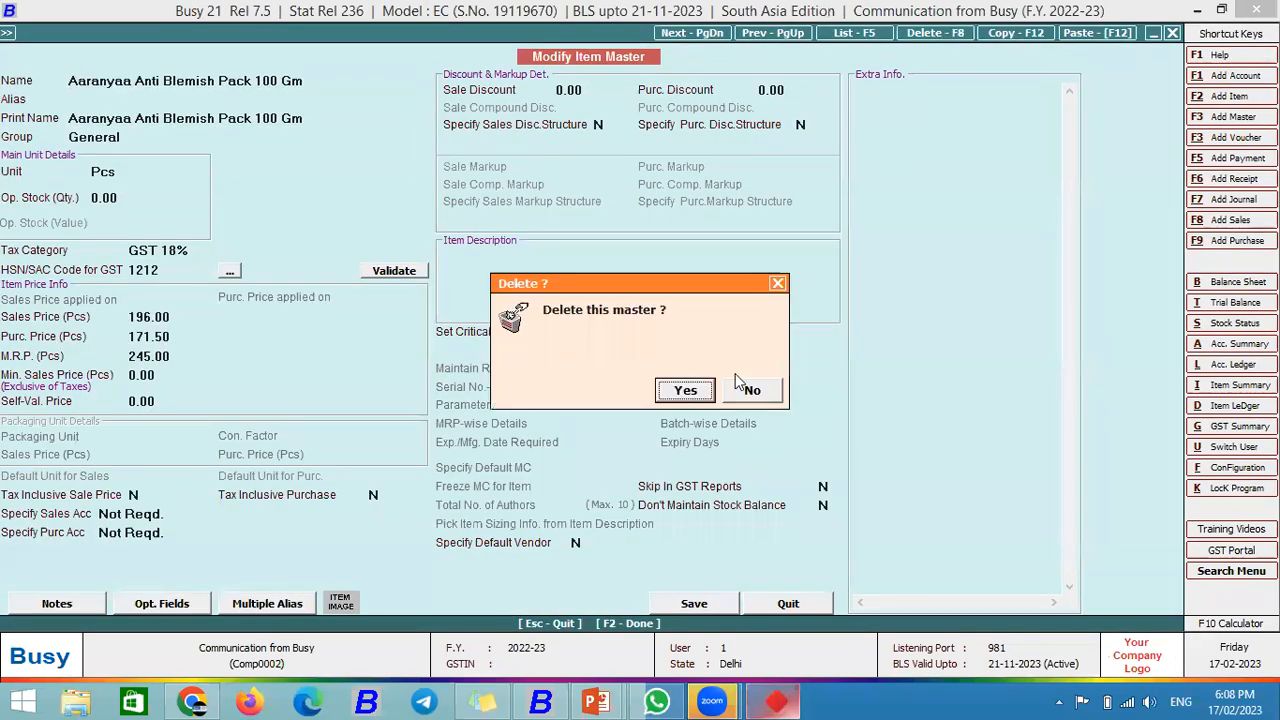
click(698, 392)
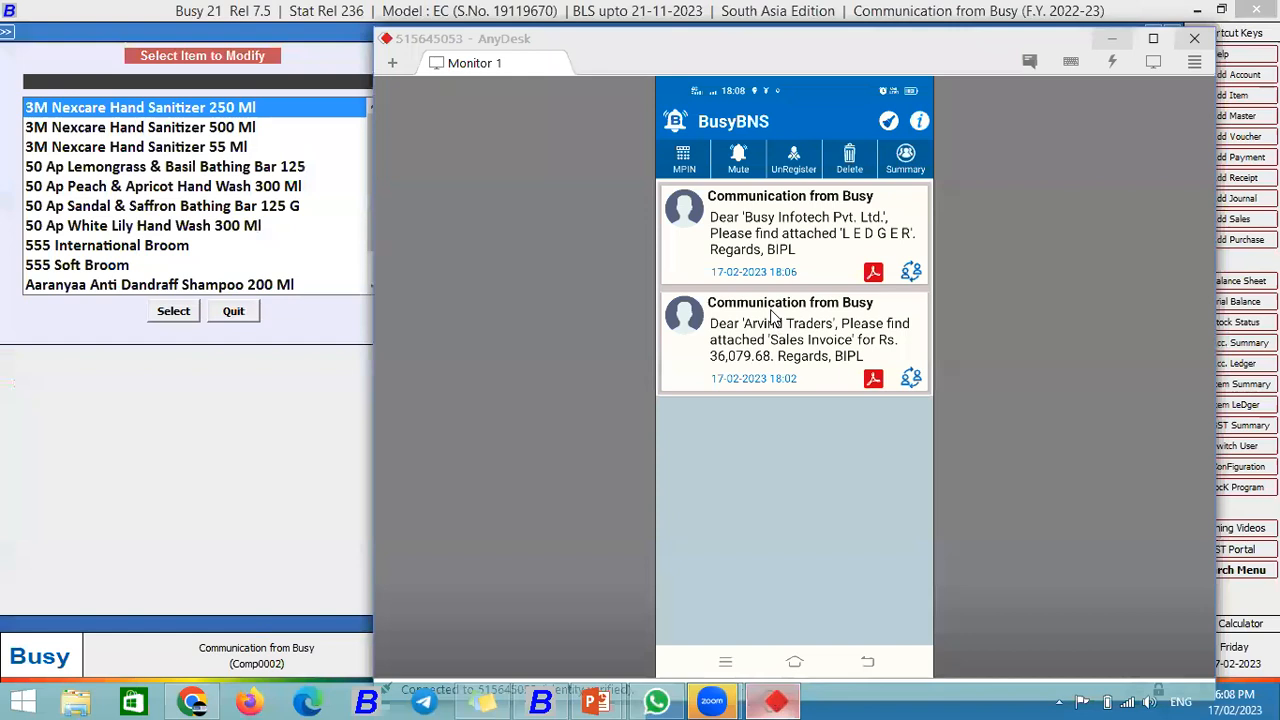
click(233, 312)
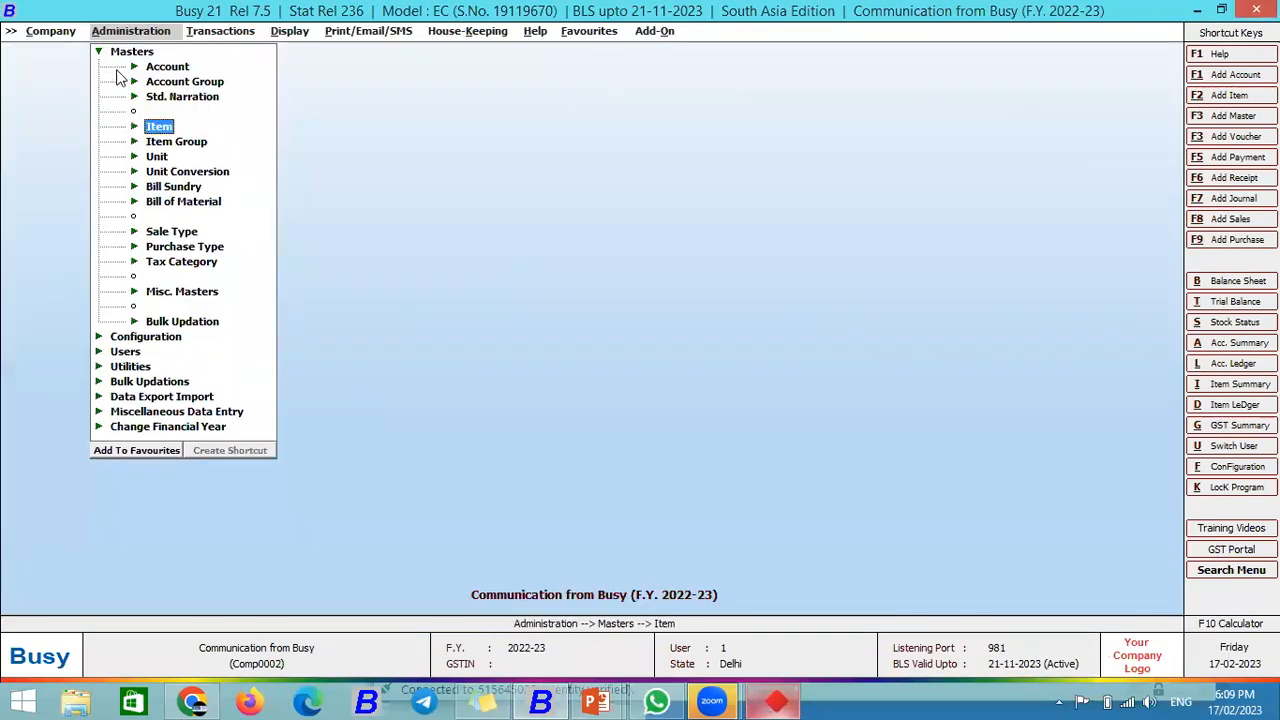
Step: Close the current company so a log-out event is recorded
key(Escape)
click(776, 701)
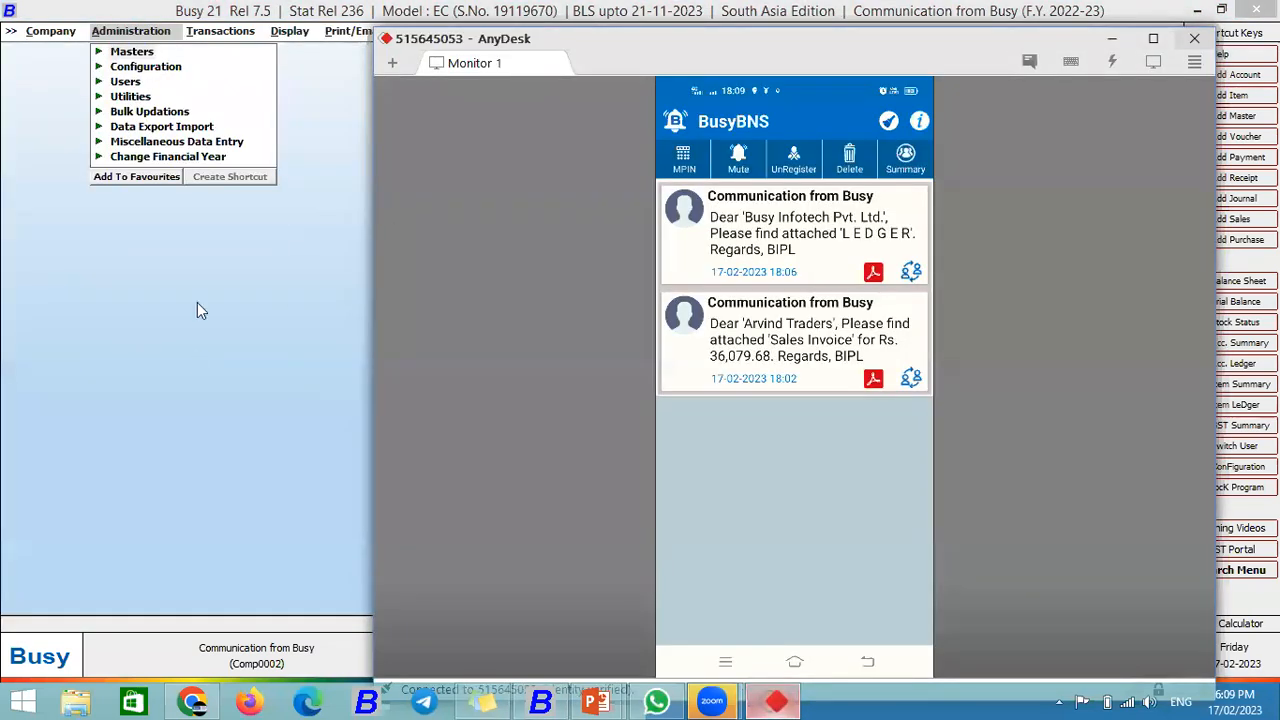
click(197, 310)
key(Left)
key(Return)
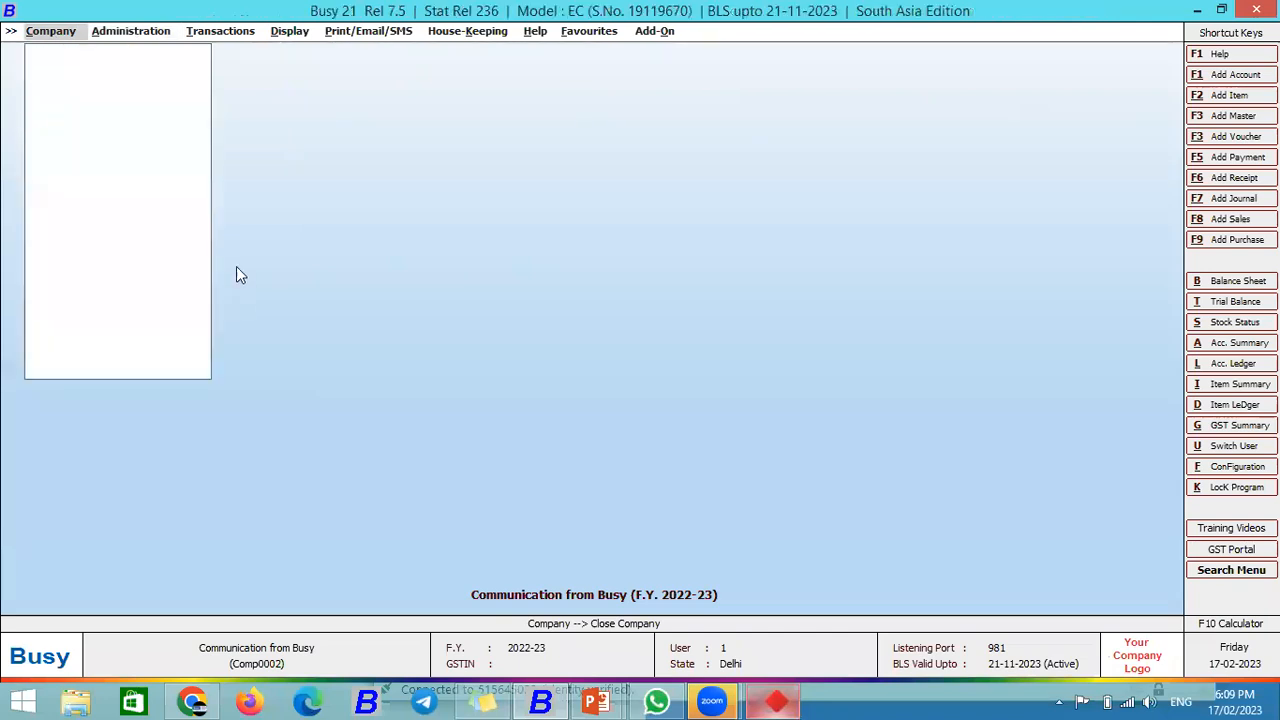
Step: Check the phone view, then reopen the company in BUSY, logging in as user 1 with the password
click(776, 701)
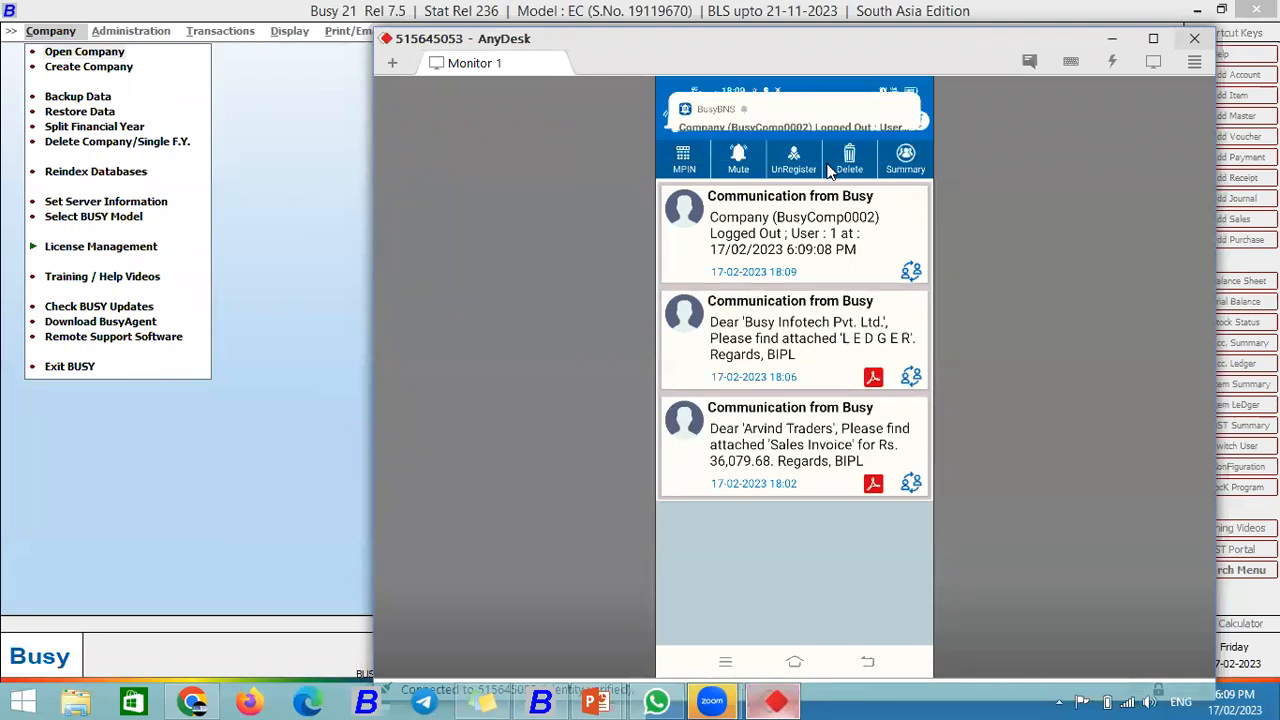
click(106, 67)
key(Return)
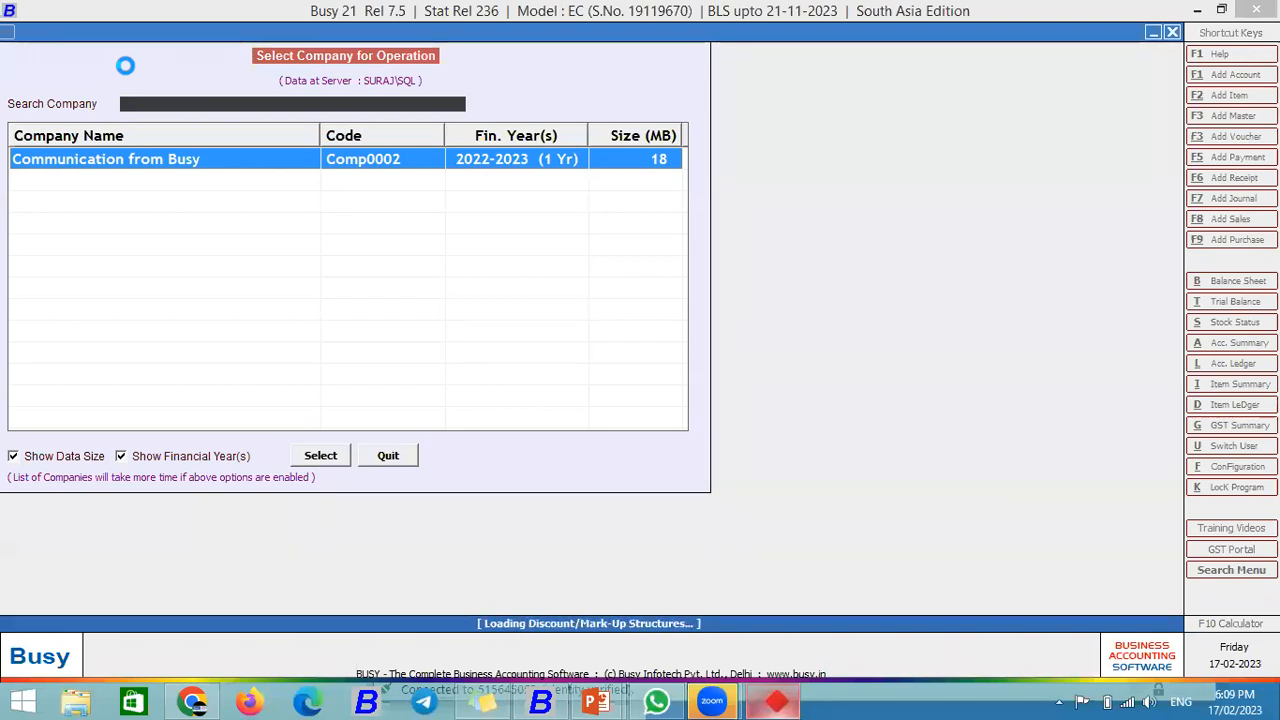
text(1)
key(Return)
text(1)
key(Return)
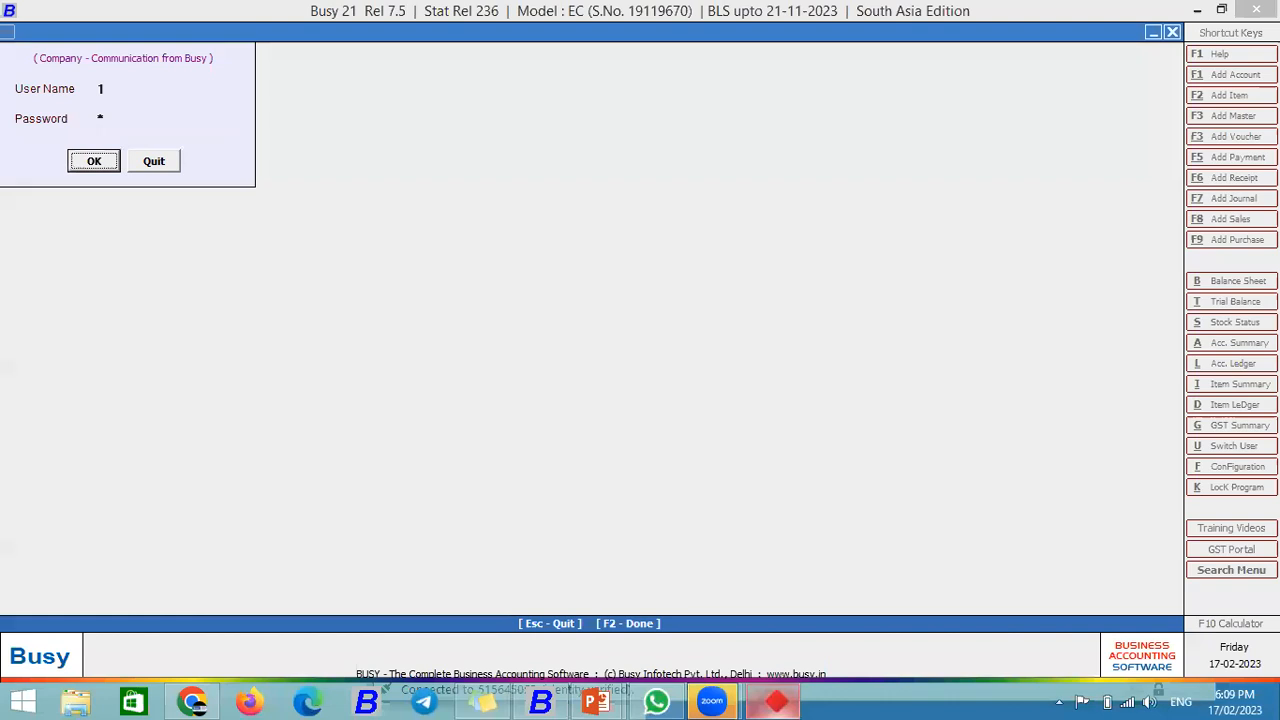
key(Return)
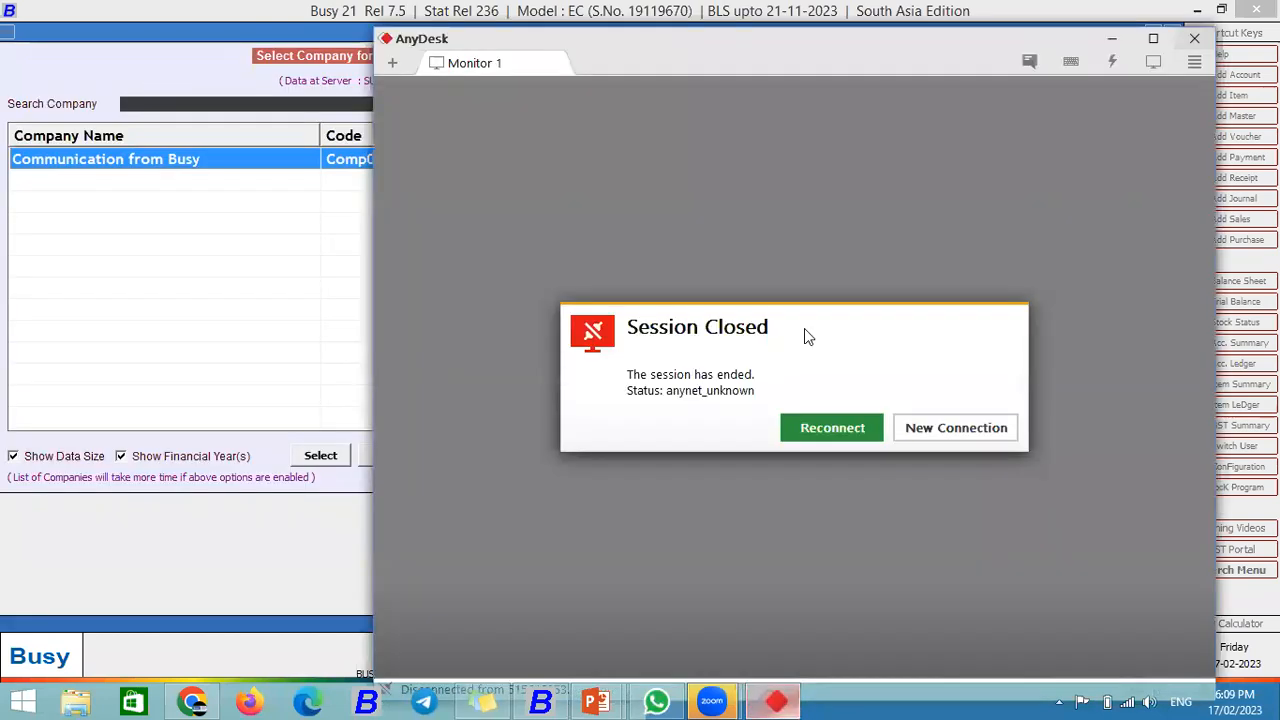
Step: Reconnect AnyDesk to the phone and open BusyBNS to view the new Logged Out and Logged In notifications
click(830, 431)
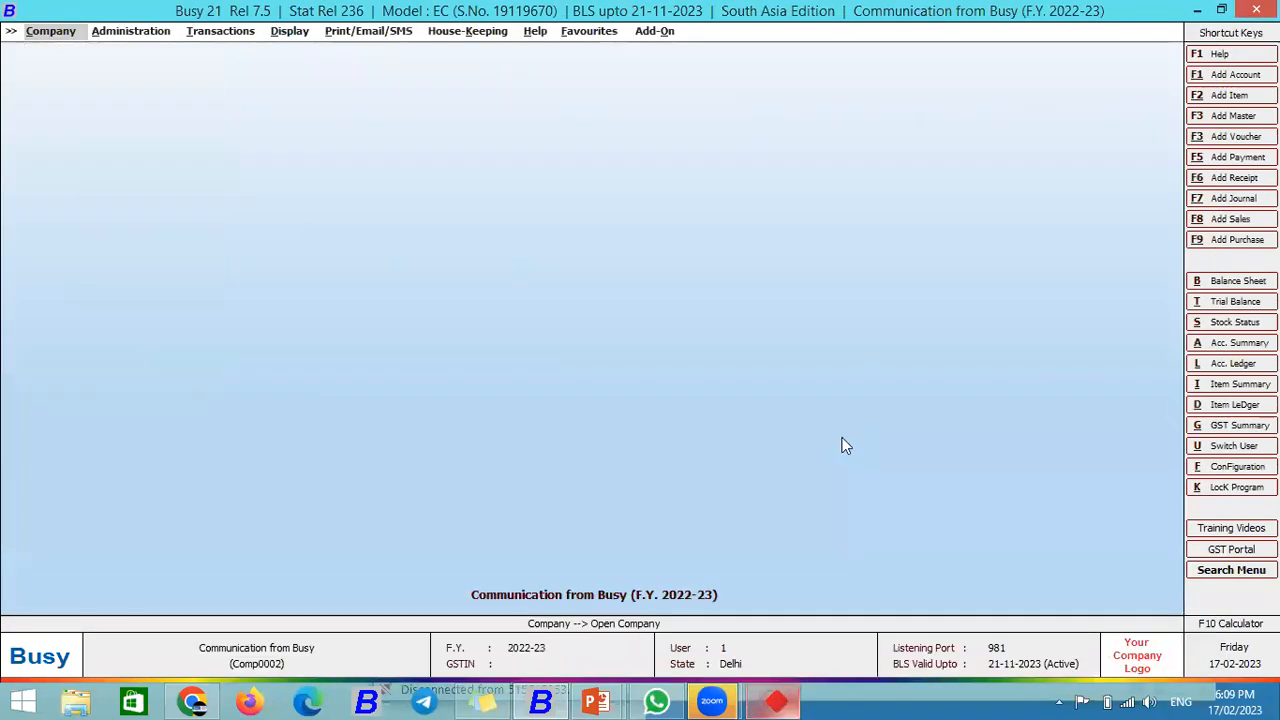
key(Right)
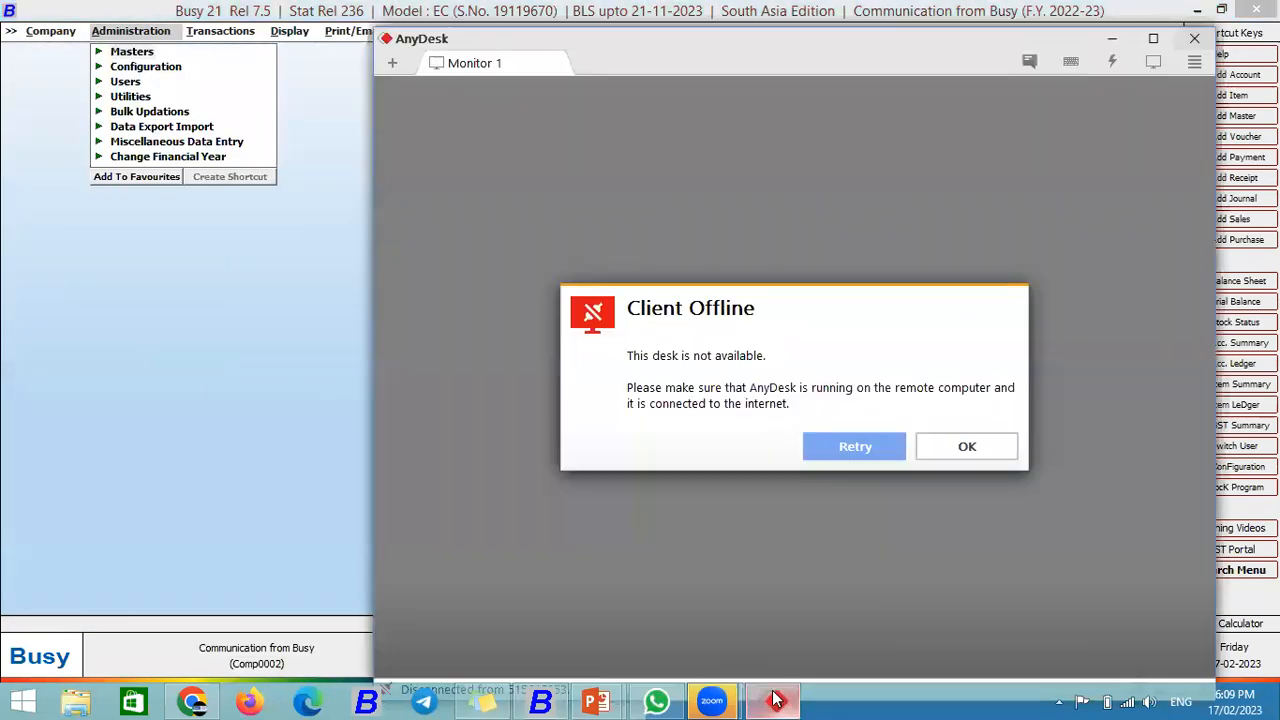
click(850, 448)
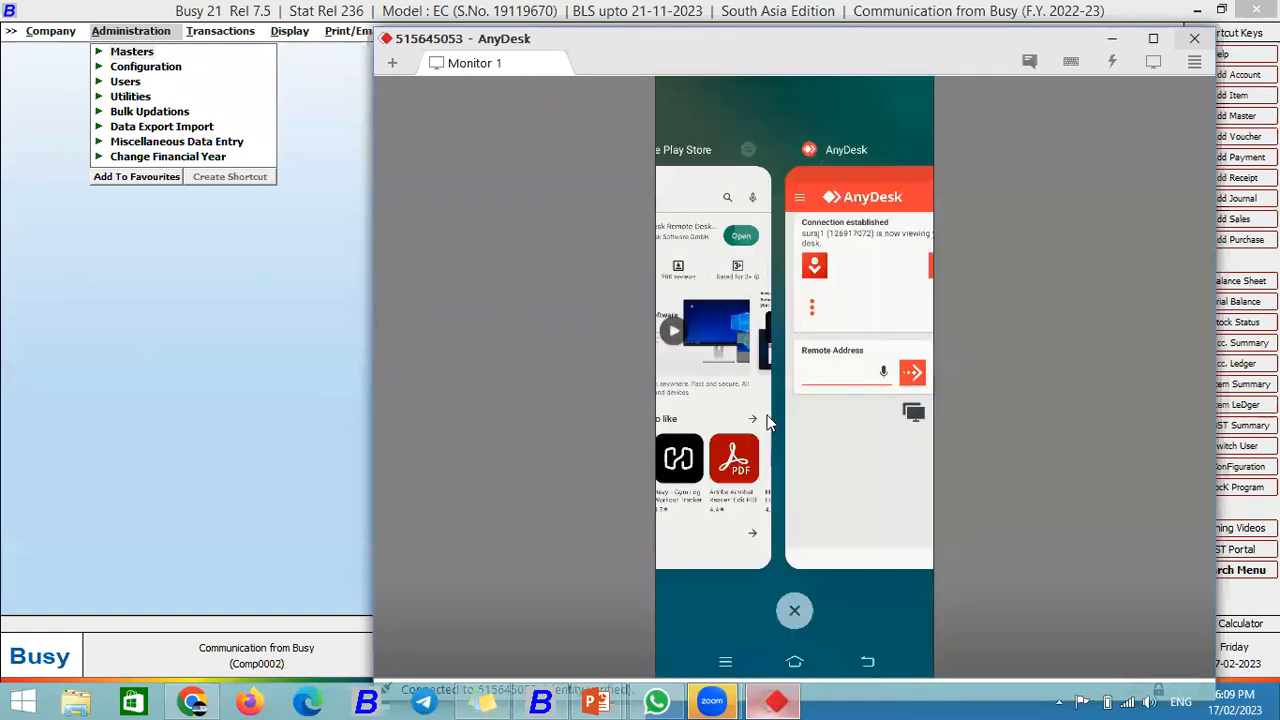
click(776, 316)
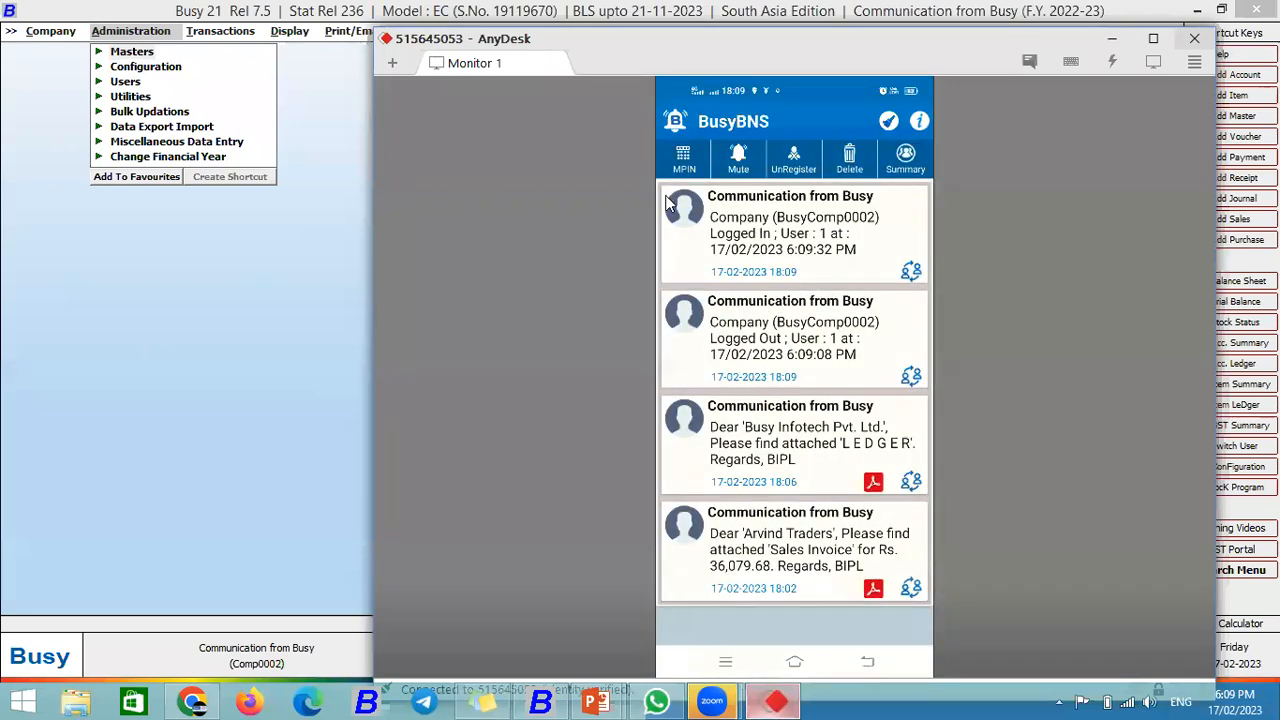
click(250, 216)
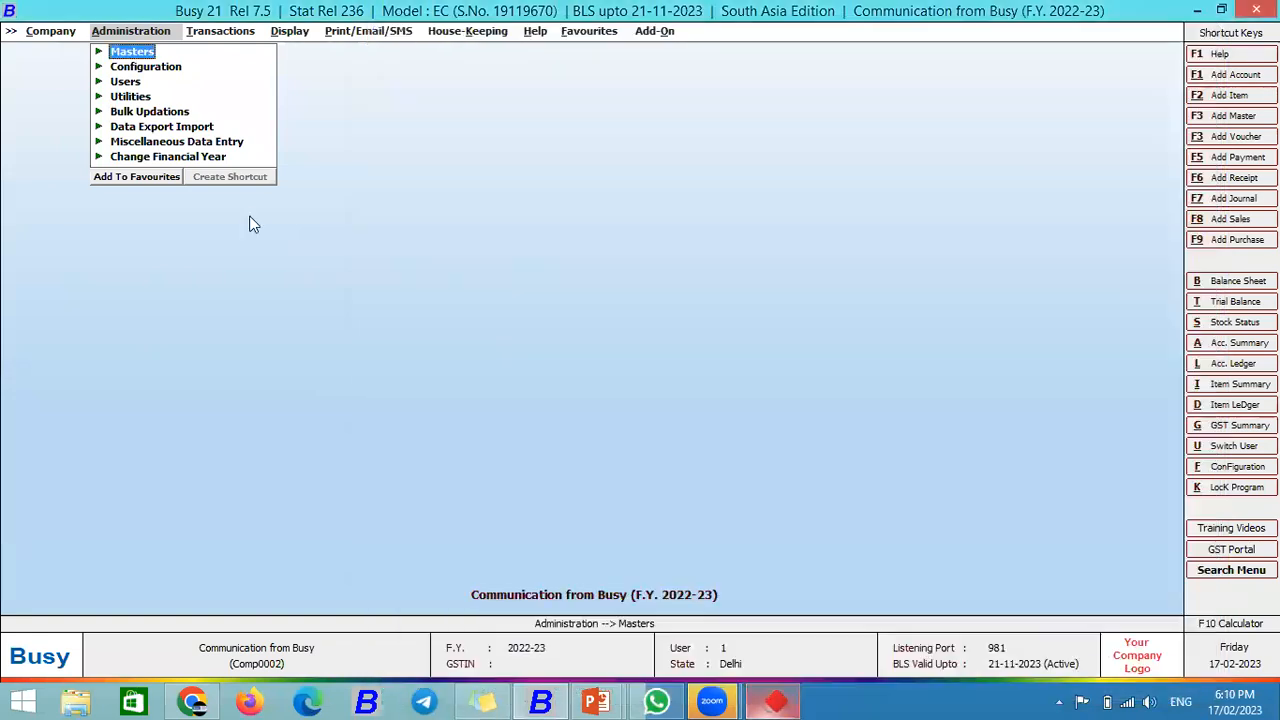
key(Return)
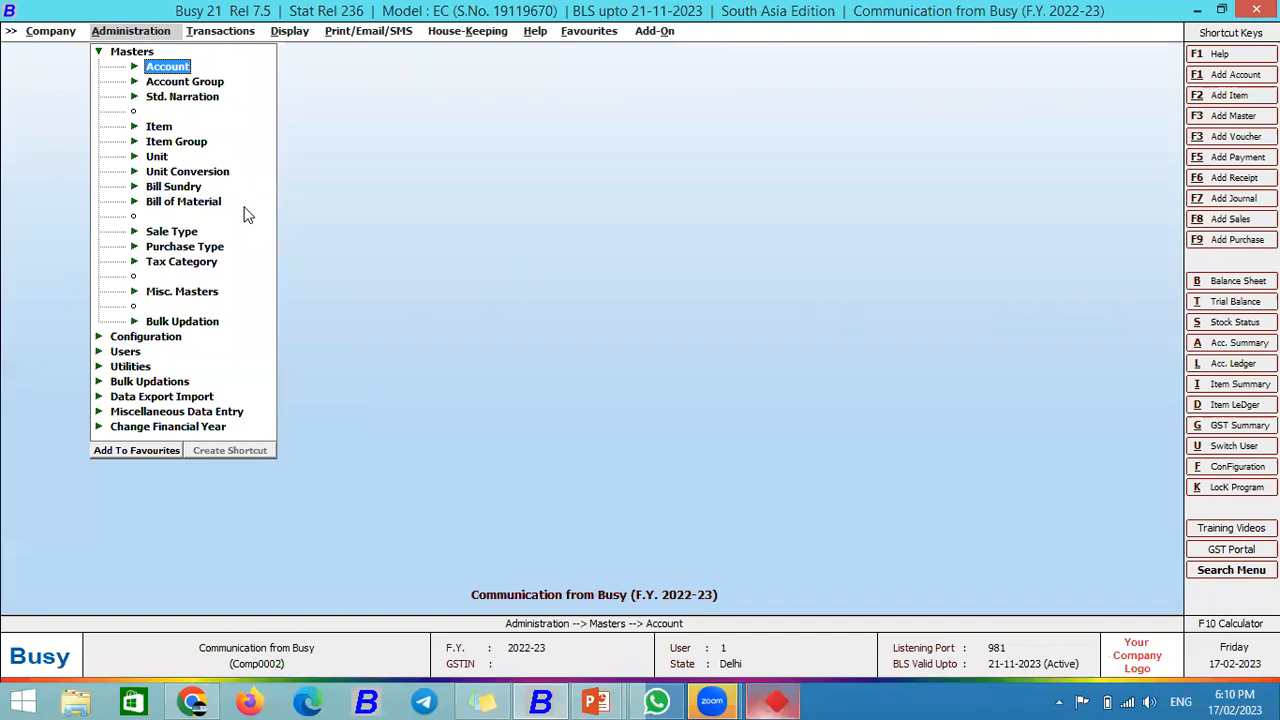
key(Down)
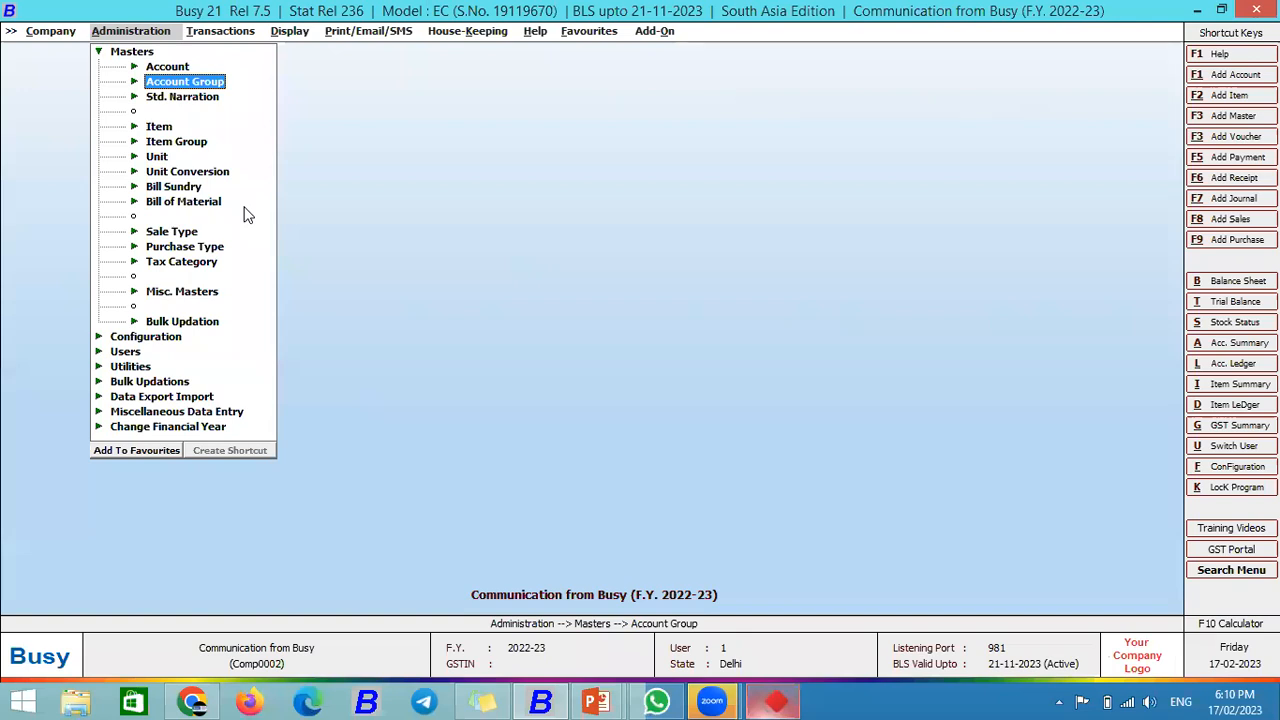
key(Left)
key(Left)
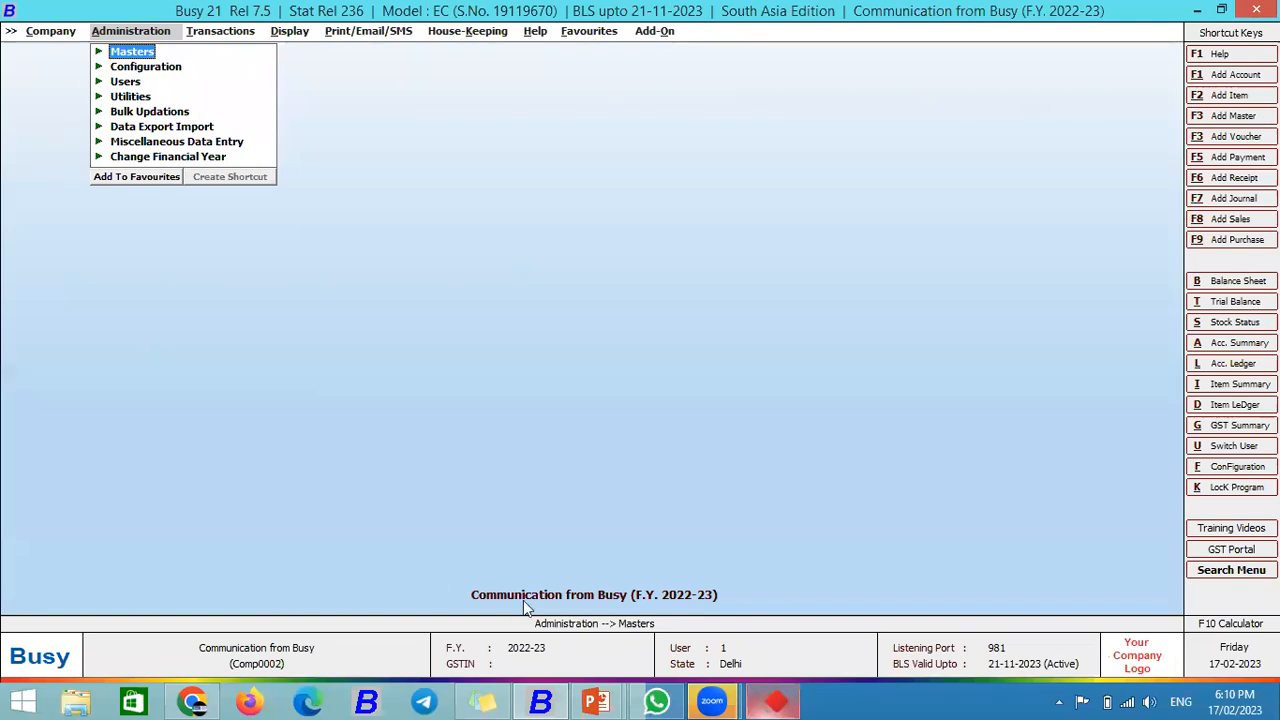
click(596, 702)
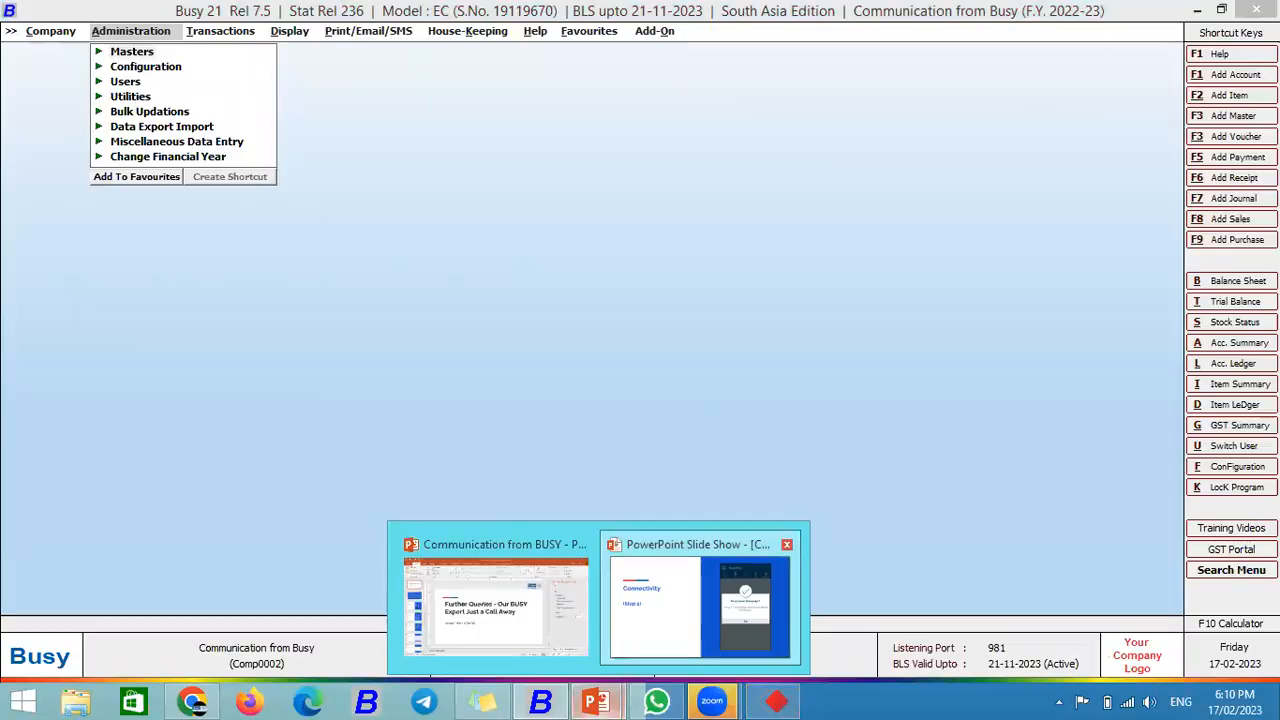
Step: Bring the slide show forward and go to the Q&A slide showing only the Busy Basic Model question
click(657, 618)
click(588, 378)
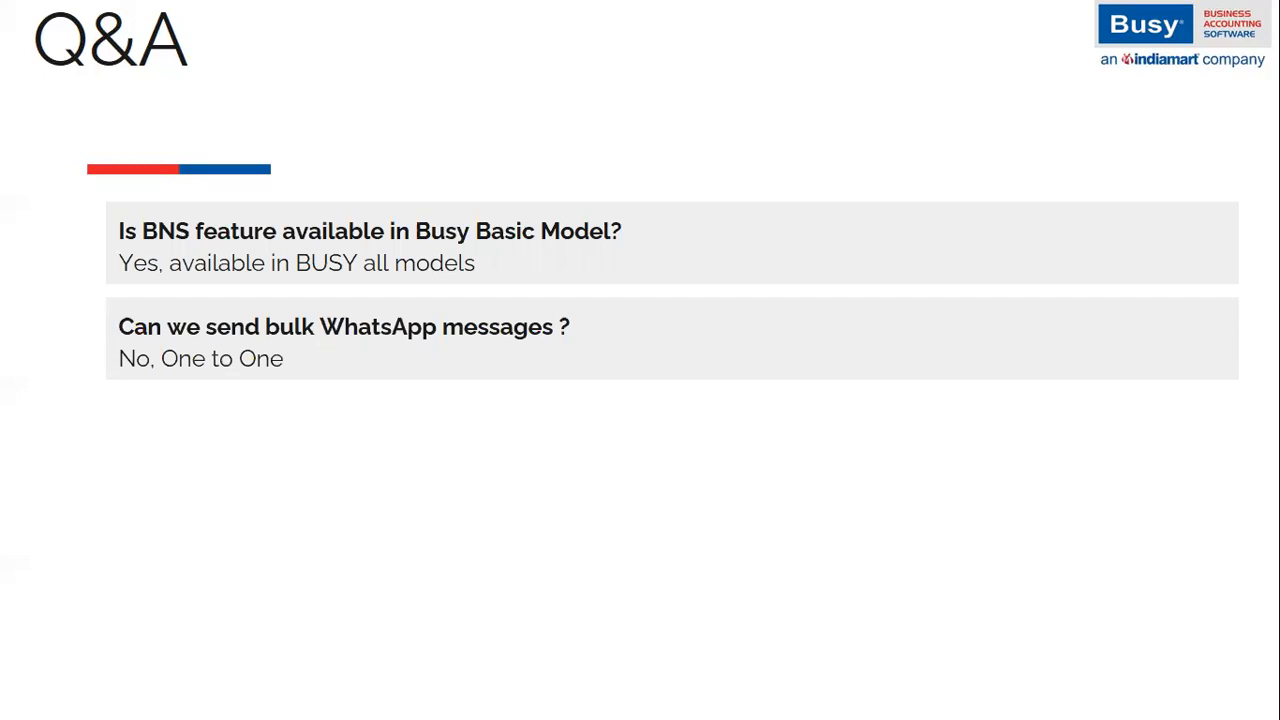
key(Left)
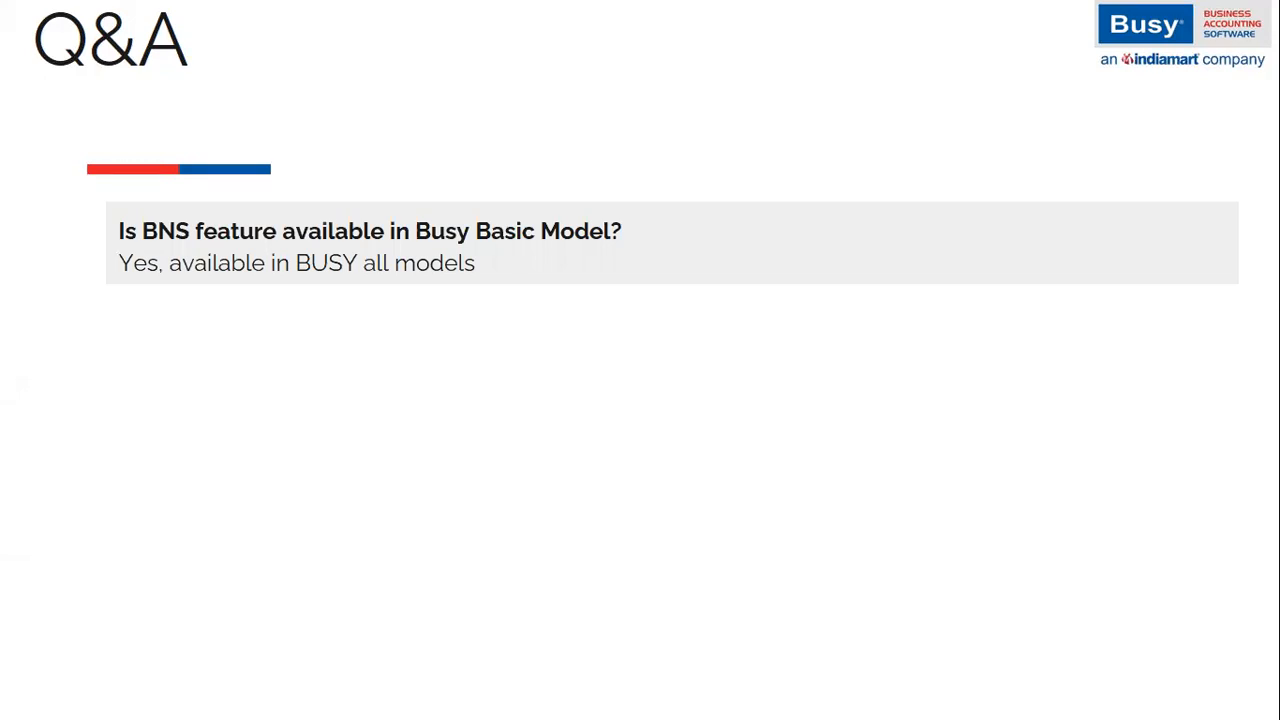